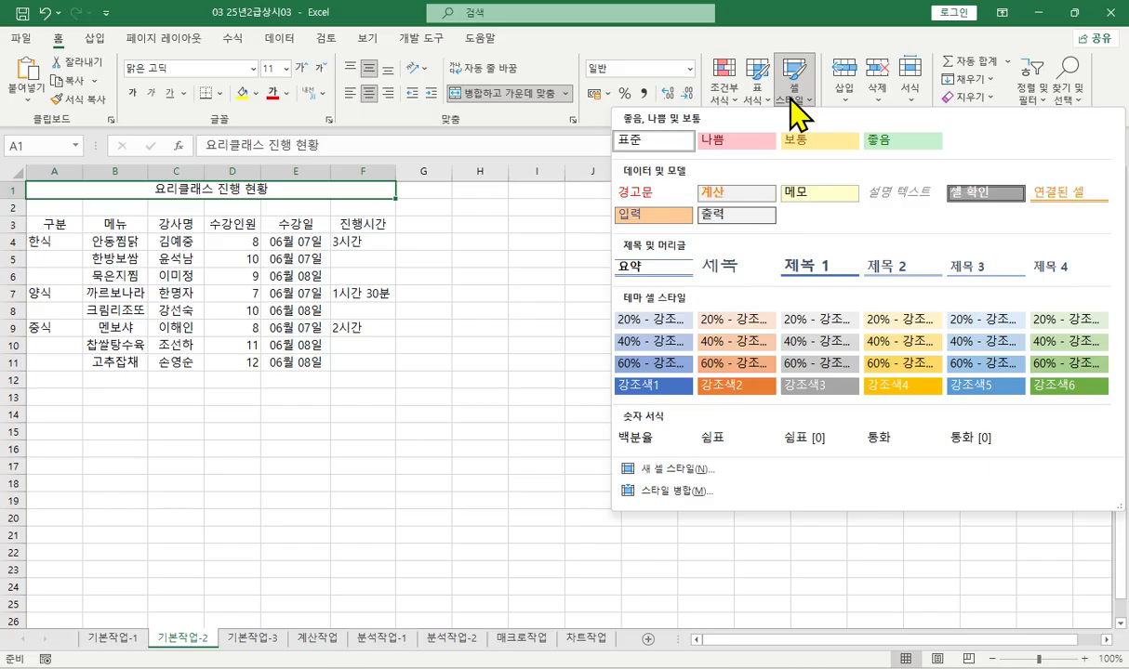
- Apply the 제목 1 cell style to the title in A1:F1 and set row 1's height to 30
left_click(805, 264)
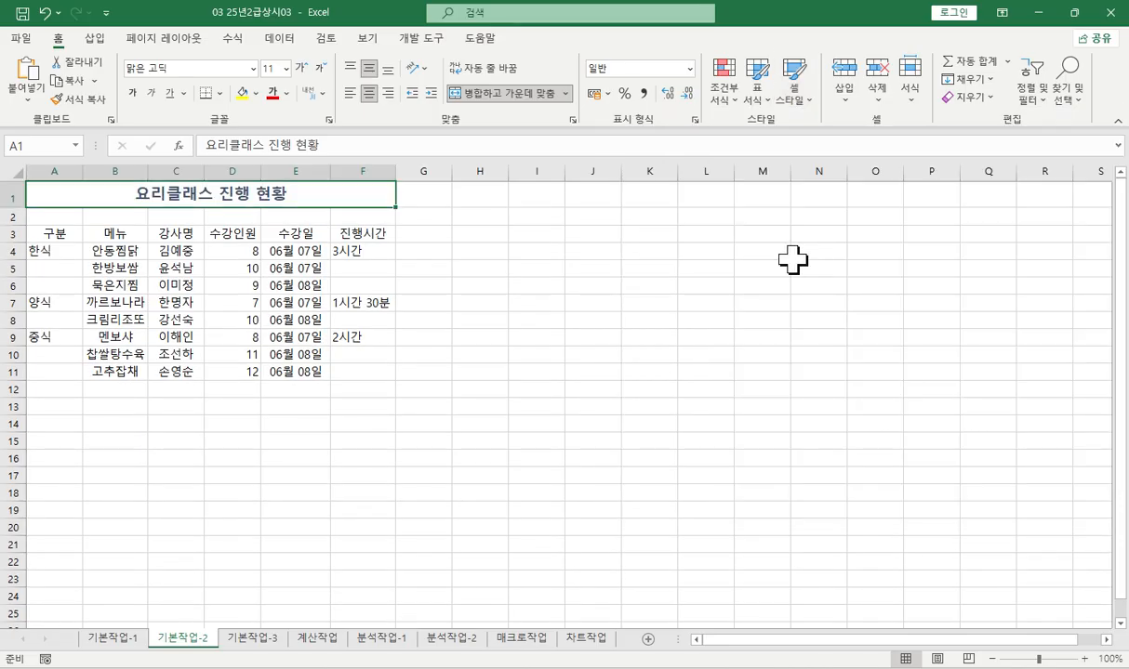
left_click(13, 194)
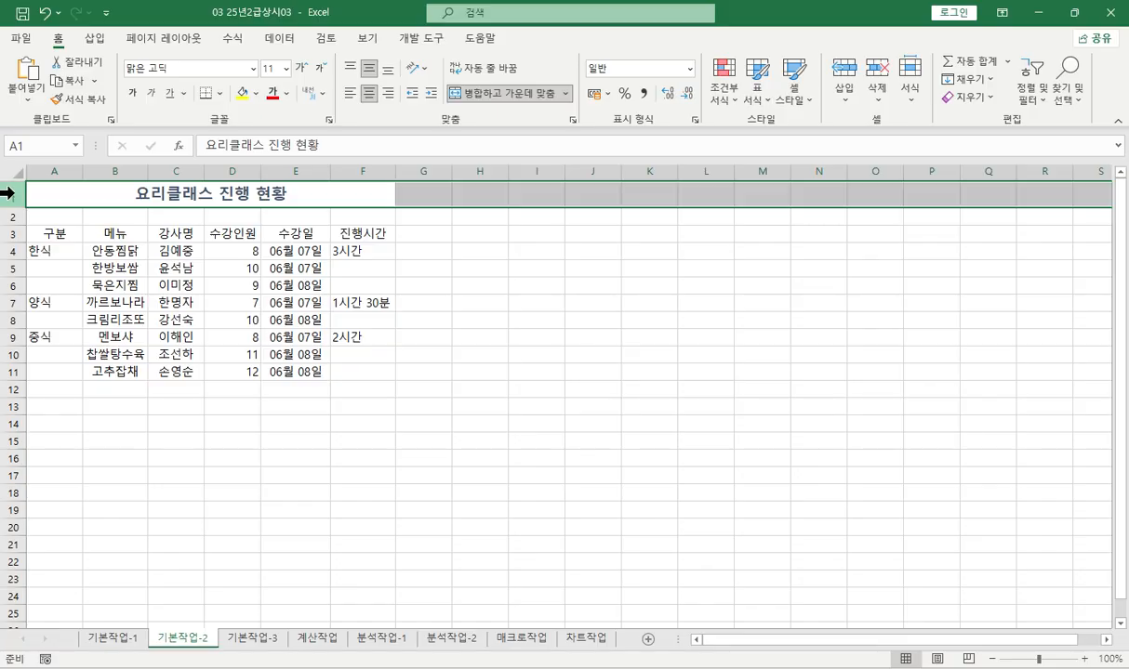
right_click(15, 194)
left_click(69, 412)
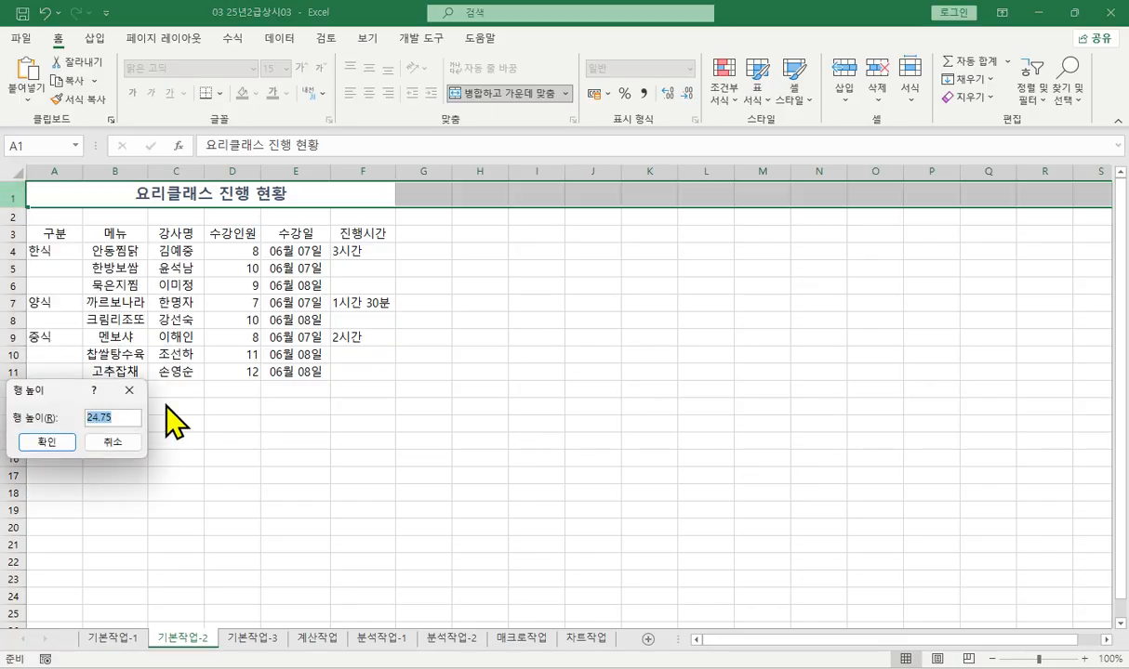
type("30")
key("Return")
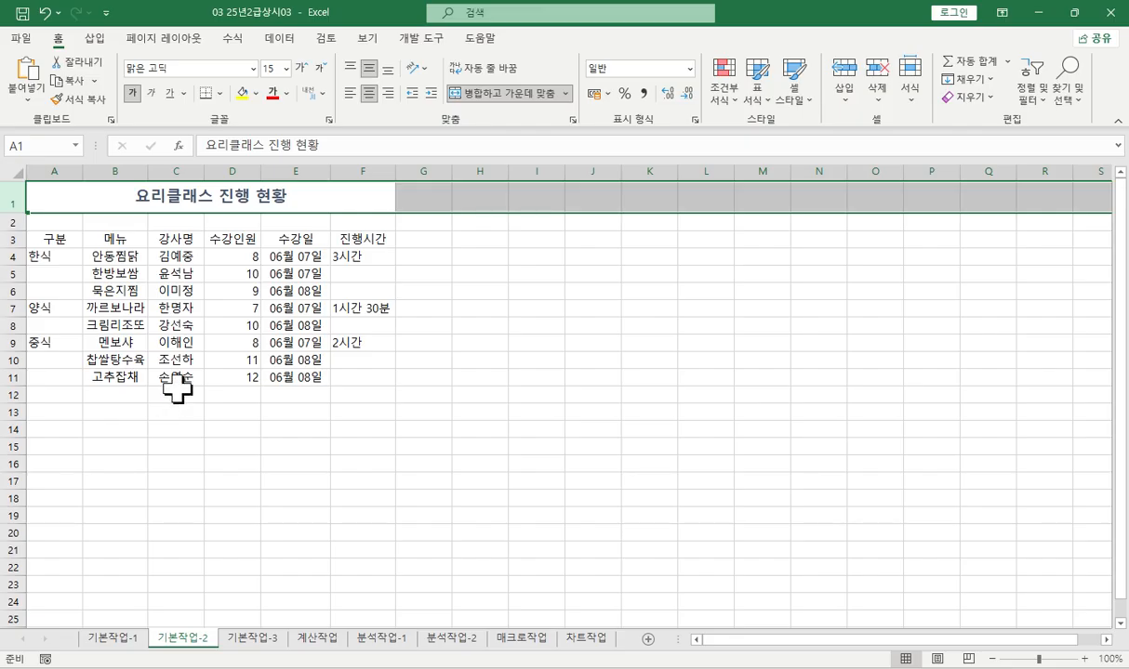
left_click(182, 361)
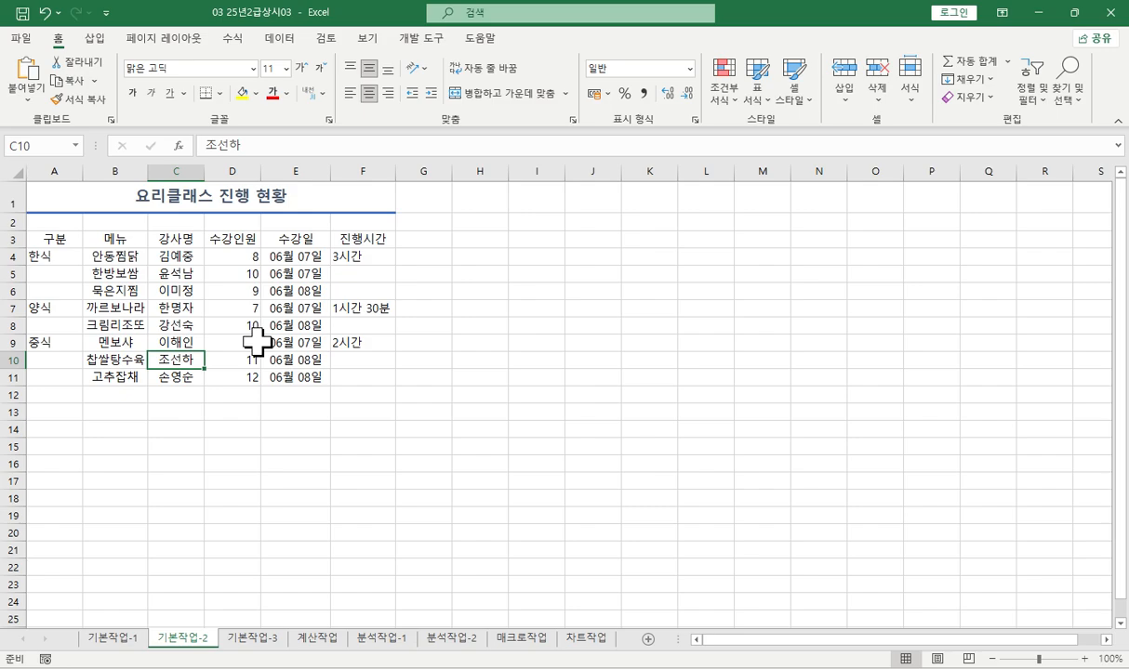
- Merge and center each of the ranges A4:A6, A7:A8, A9:A11, F4:F6, F7:F8 and F9:F11
left_click_drag(54, 257, 65, 370)
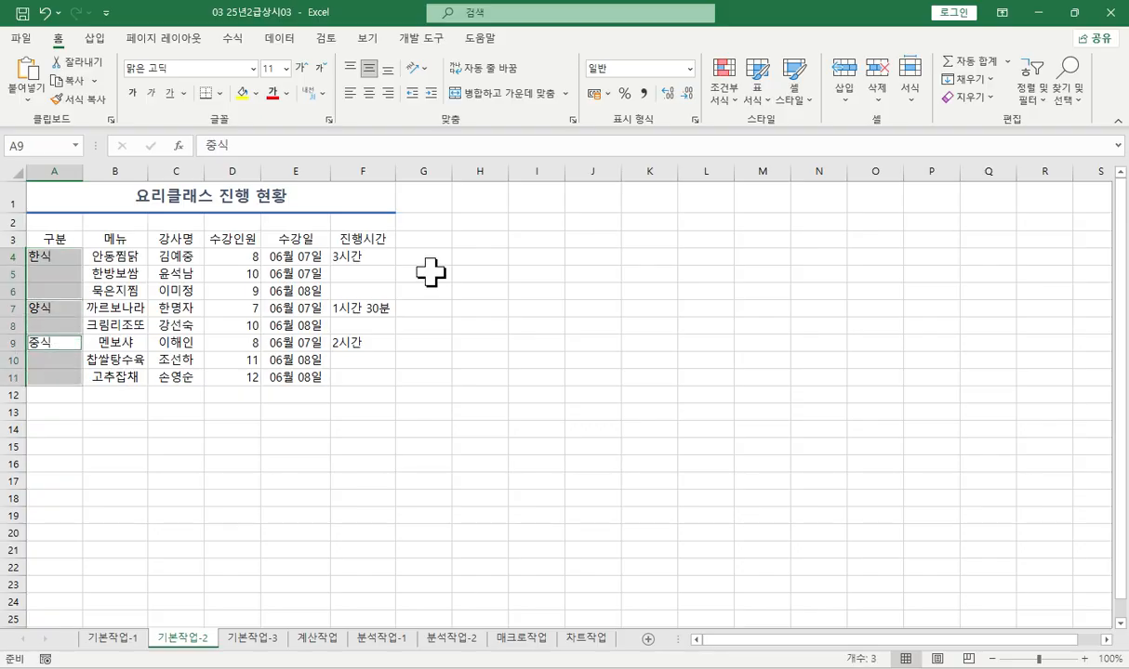
left_click_drag(368, 256, 378, 369)
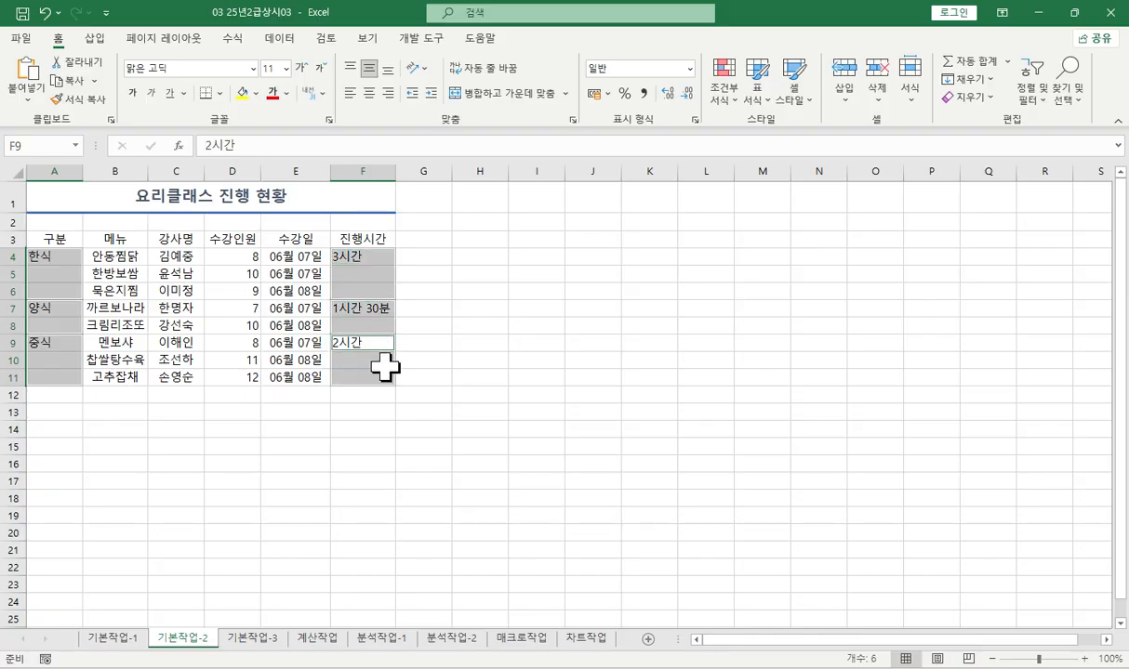
left_click(497, 94)
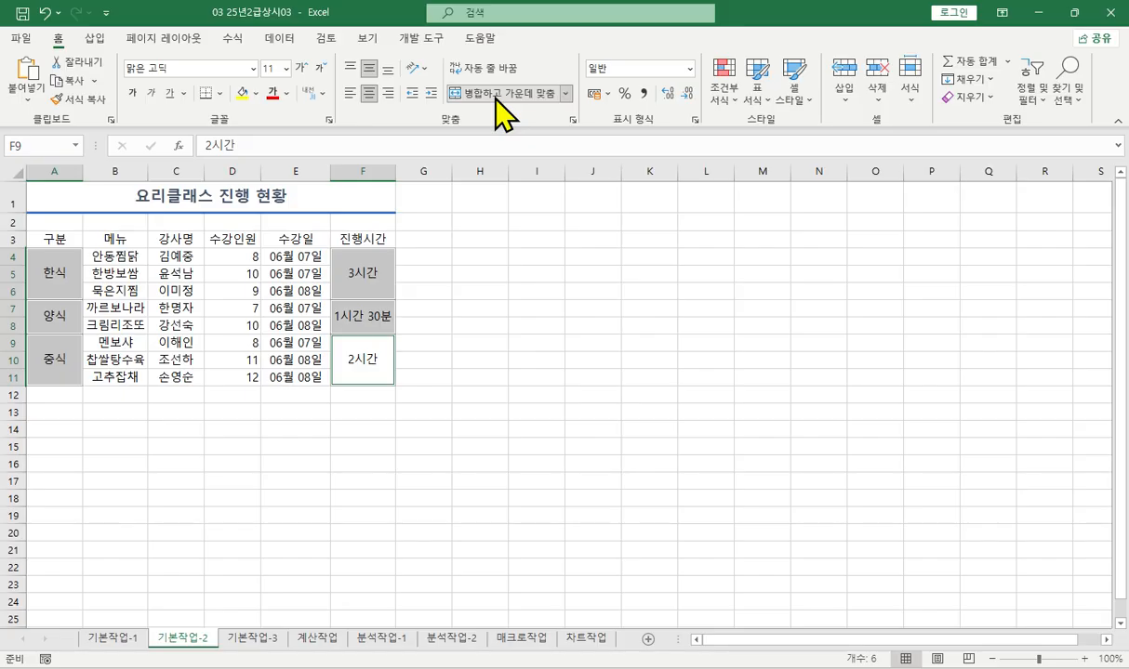
left_click(56, 279)
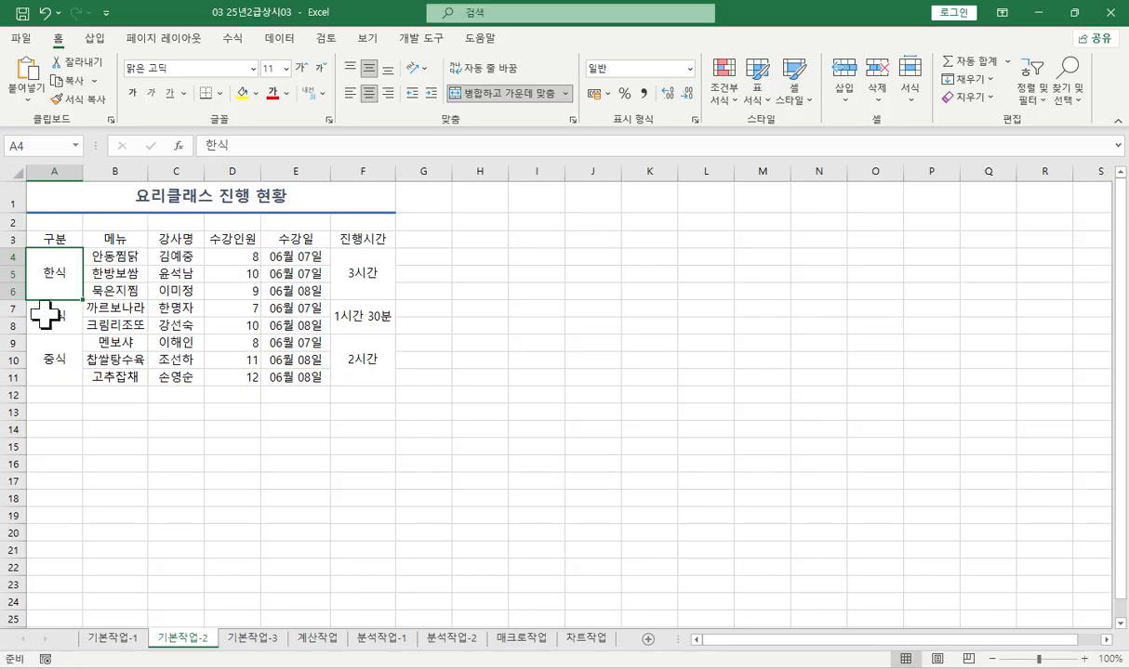
- Make the header row A3:F3 bold and fill it with standard yellow
left_click_drag(56, 240, 342, 240)
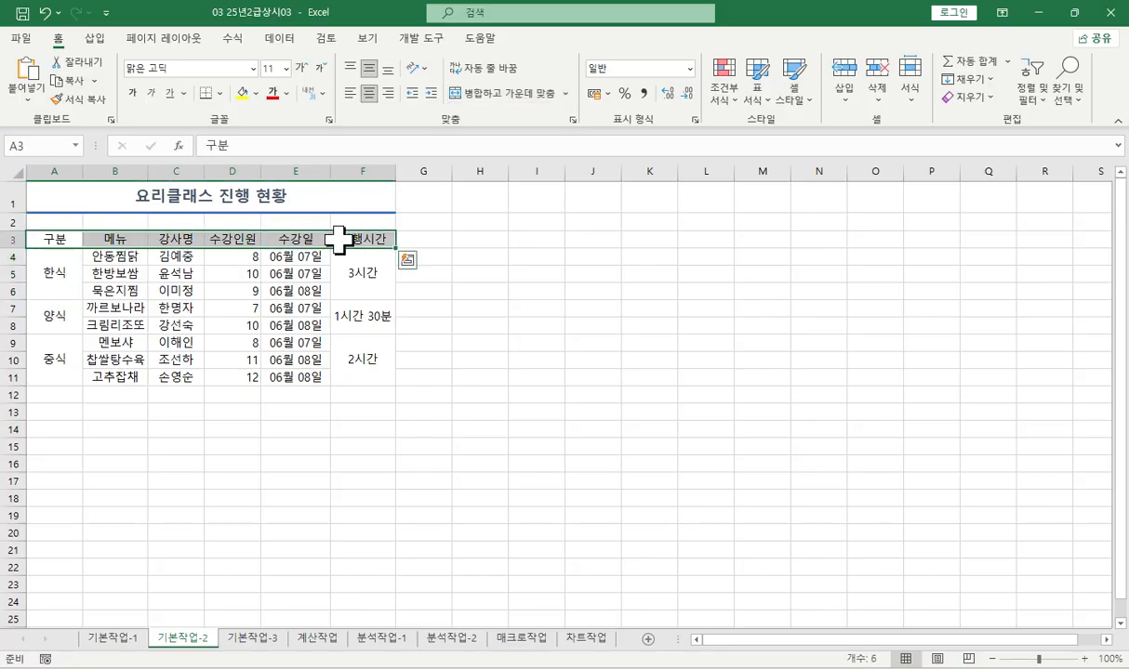
left_click(133, 93)
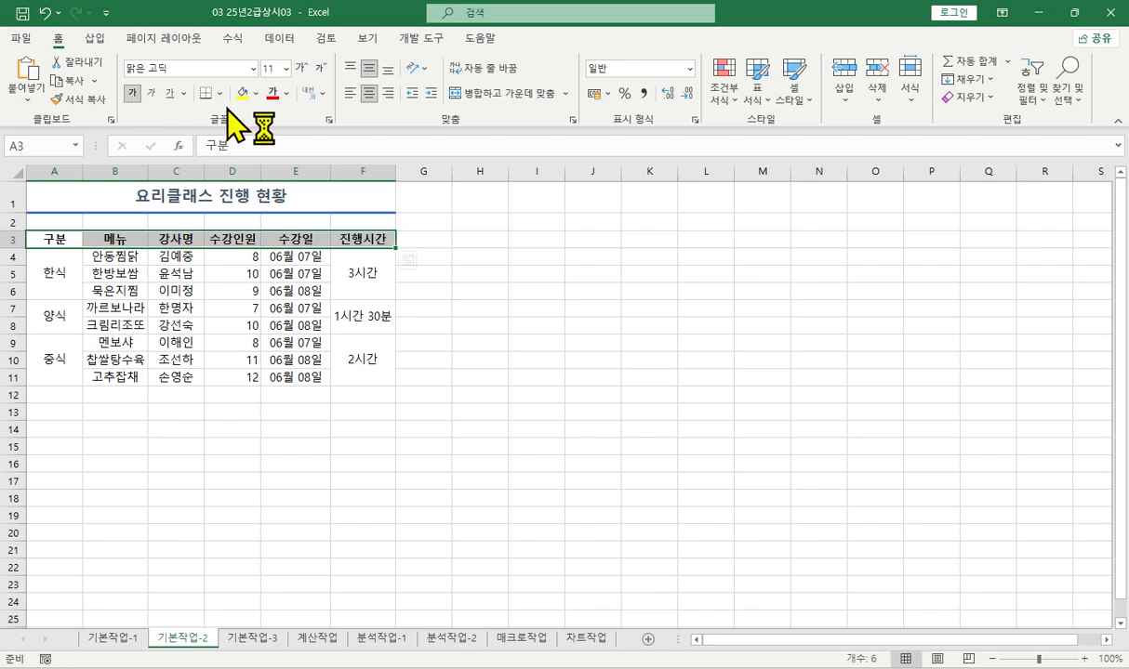
left_click(256, 94)
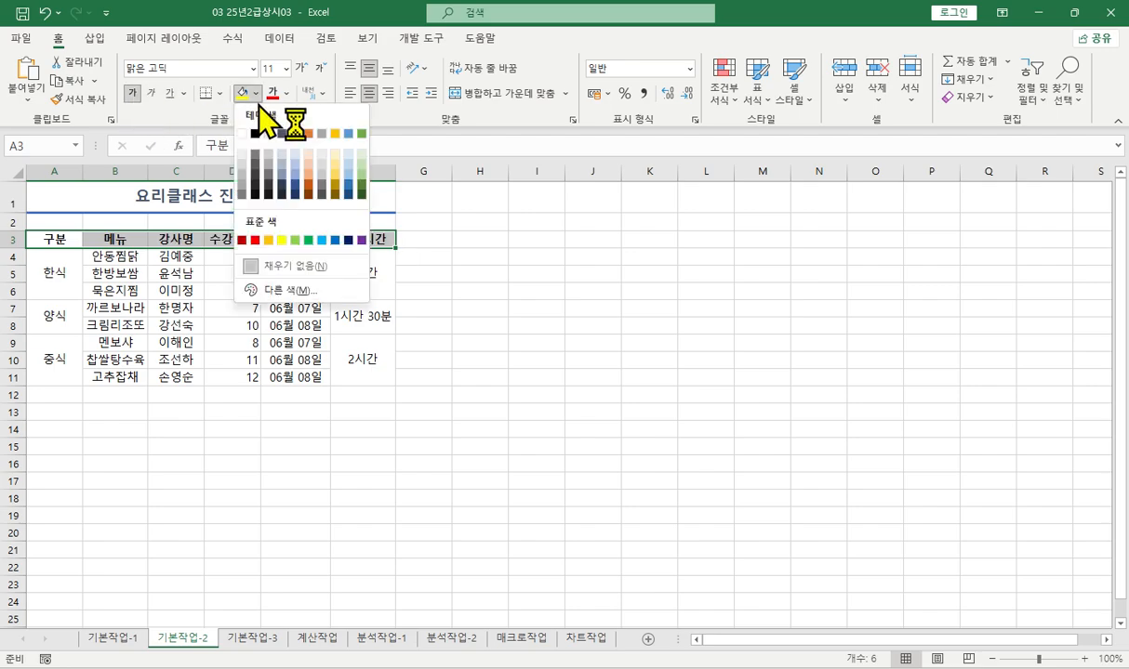
left_click(283, 240)
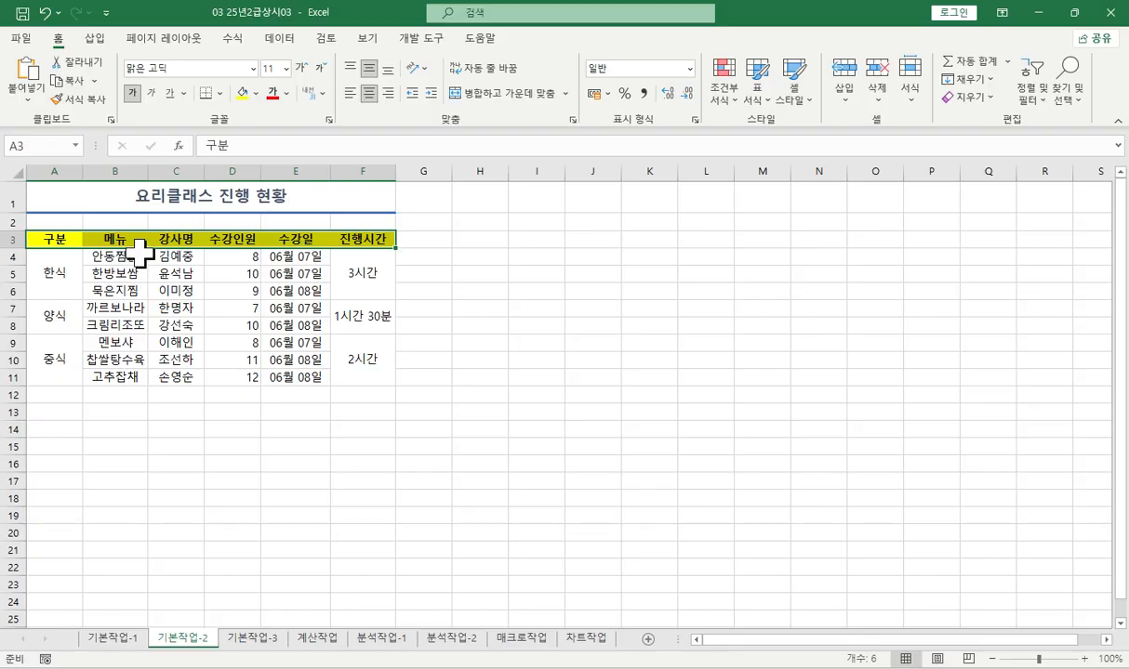
- Convert the text 구분 in A3 to the Hanja 區分
left_click(48, 240)
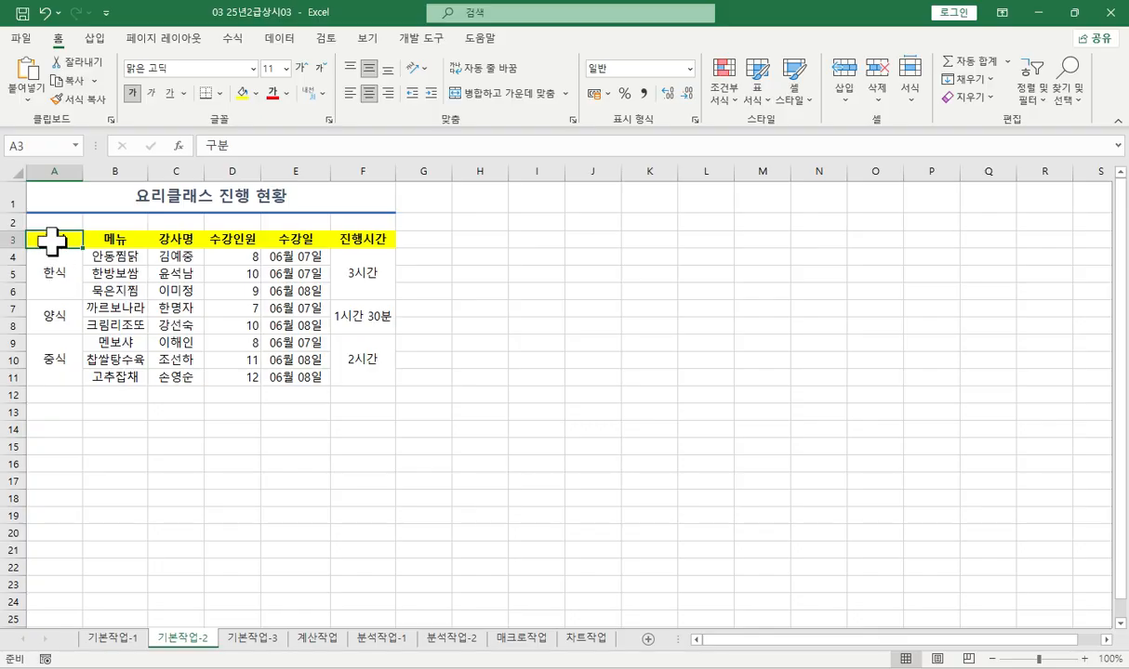
left_click(251, 144)
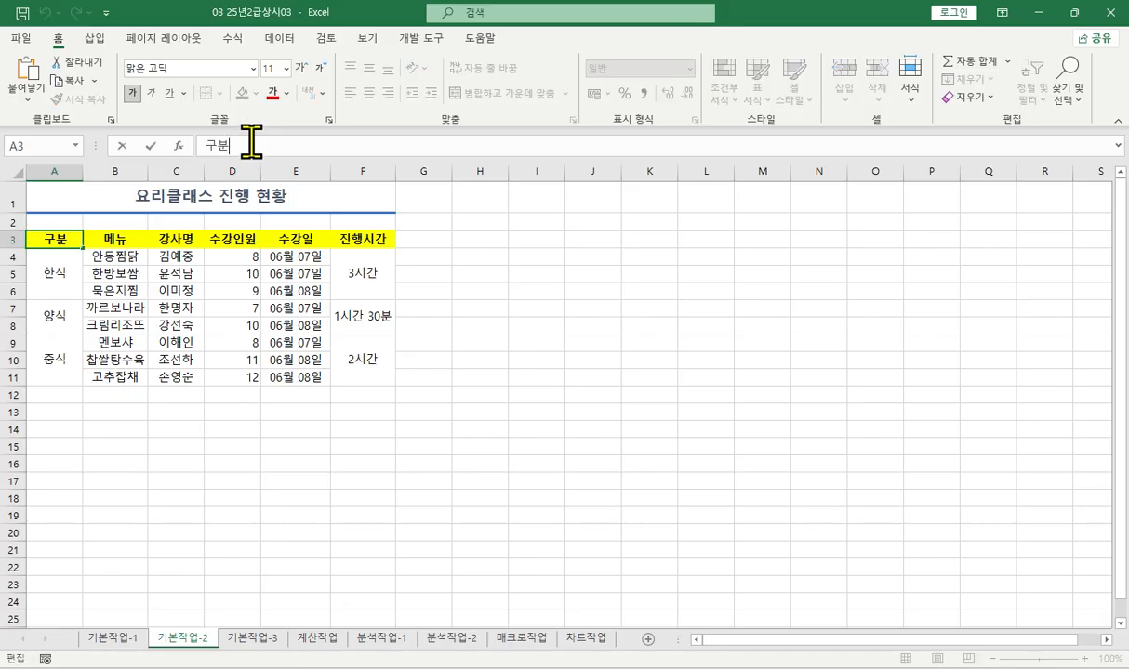
key("Hangul_Hanja")
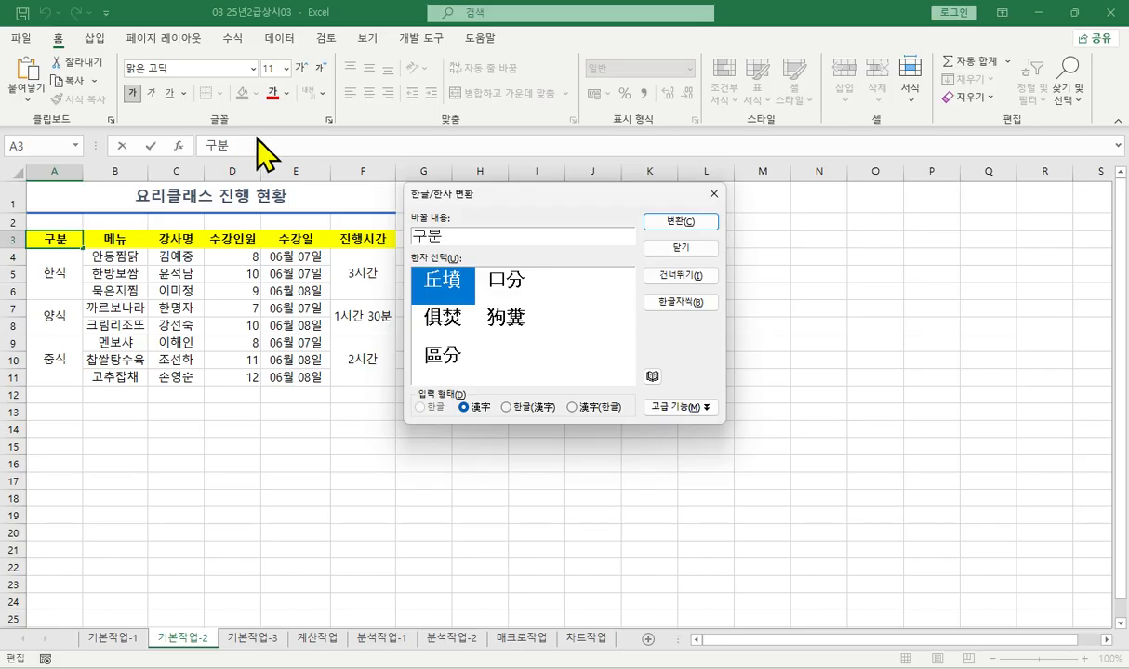
left_click(442, 361)
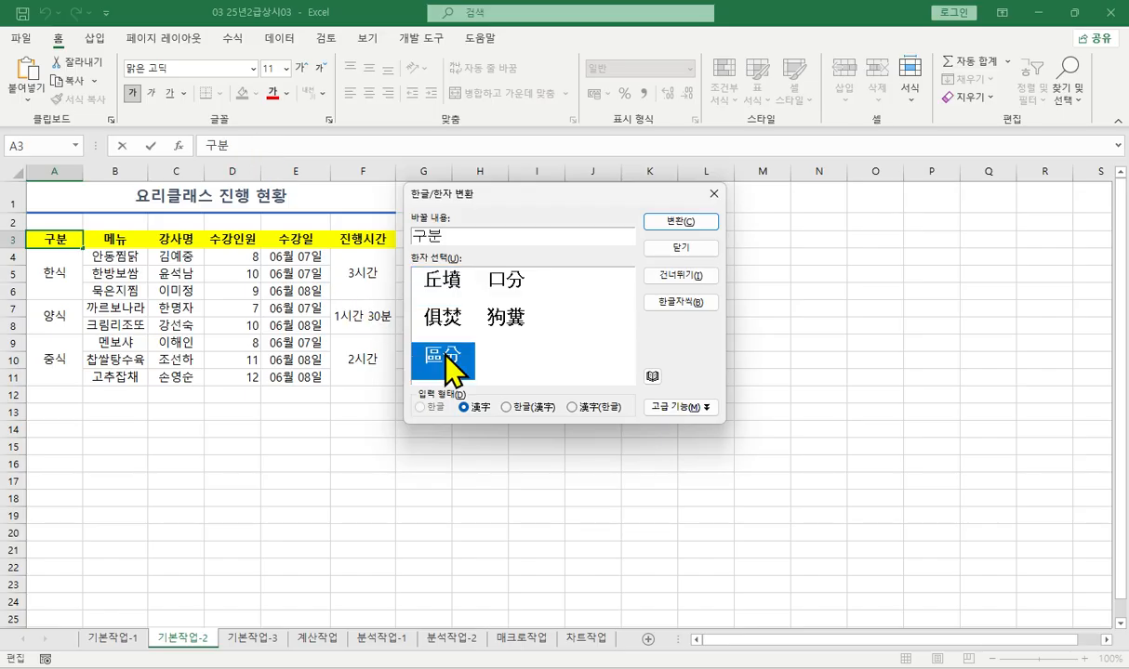
left_click(677, 224)
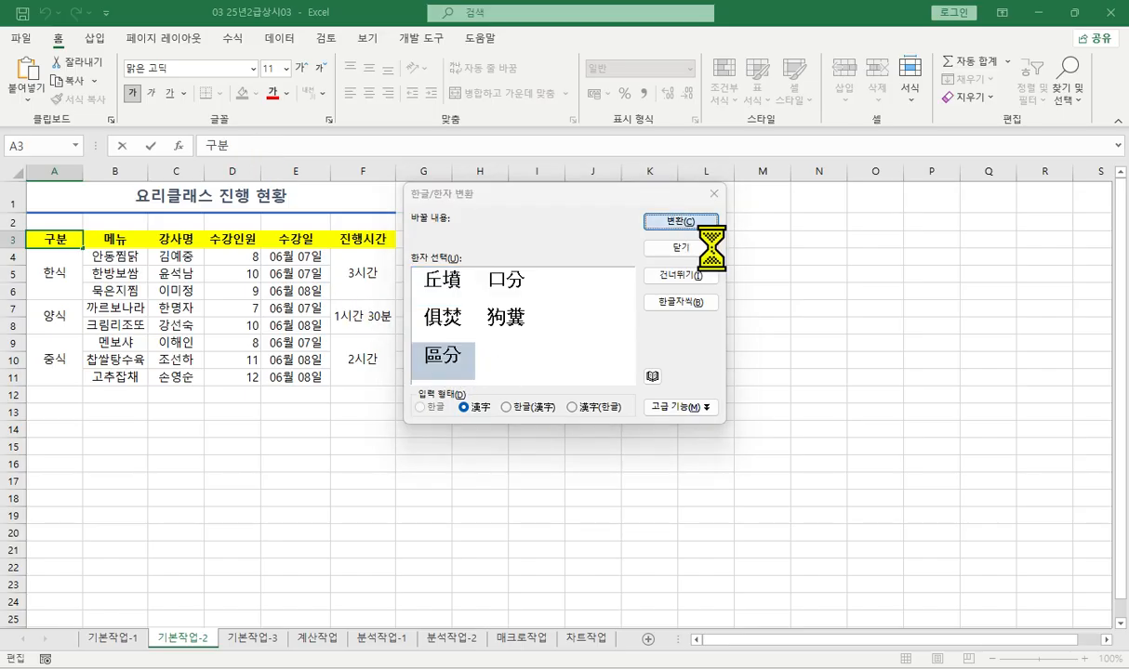
key("Return")
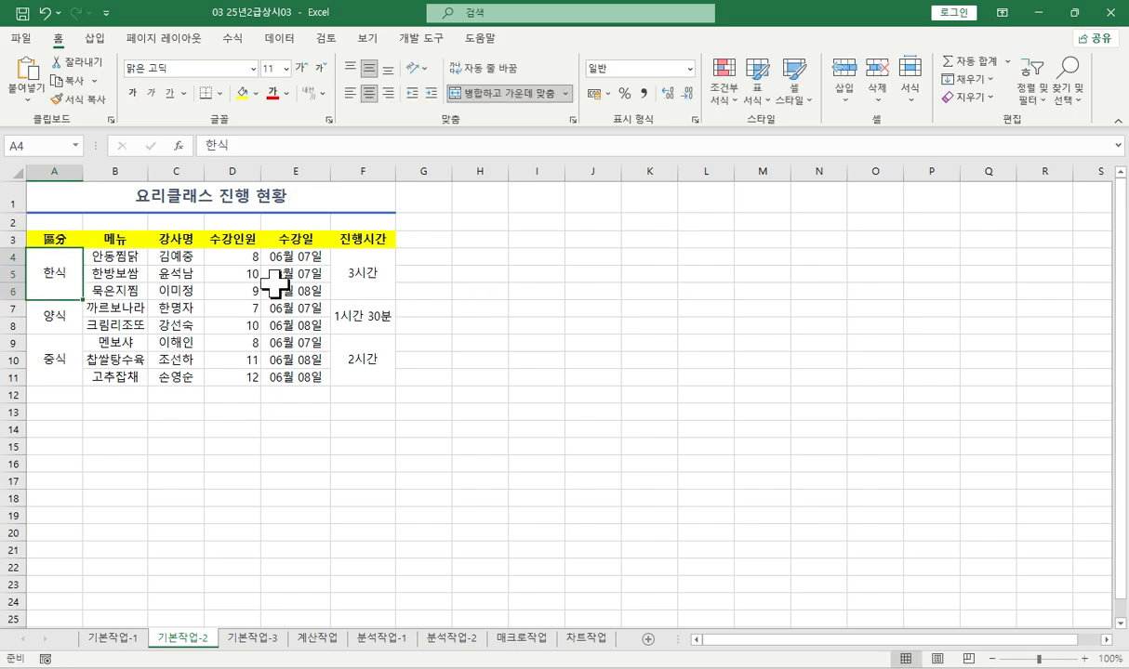
- Apply the short date format (간단한 날짜) to the 수강일 dates in E4:E11
left_click_drag(292, 253, 325, 377)
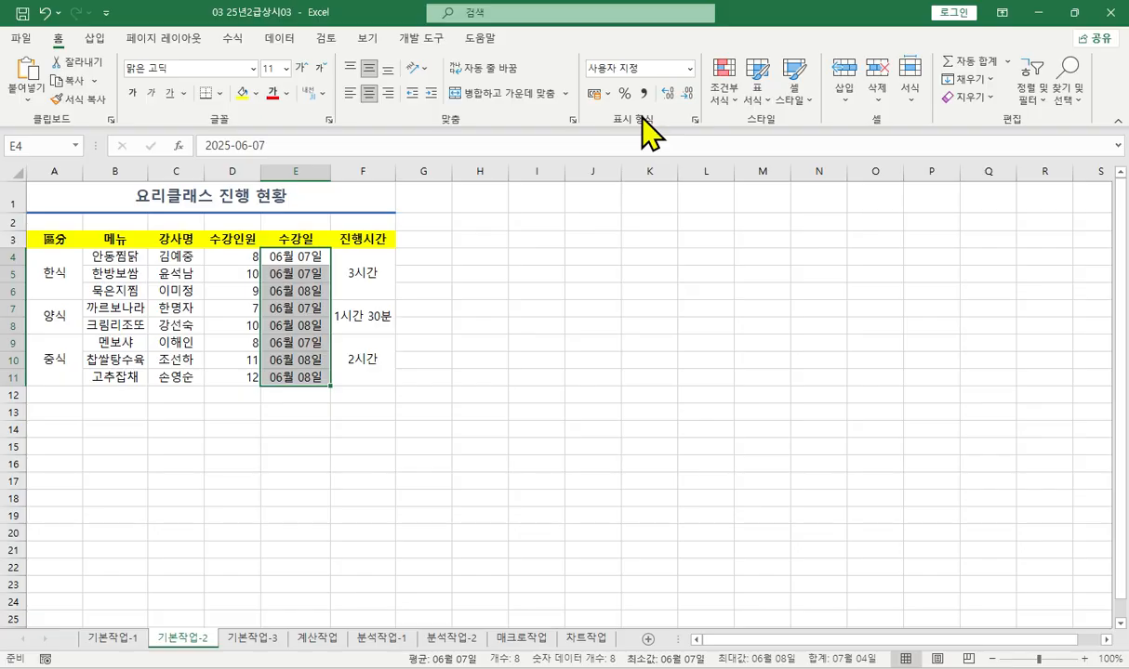
left_click(689, 69)
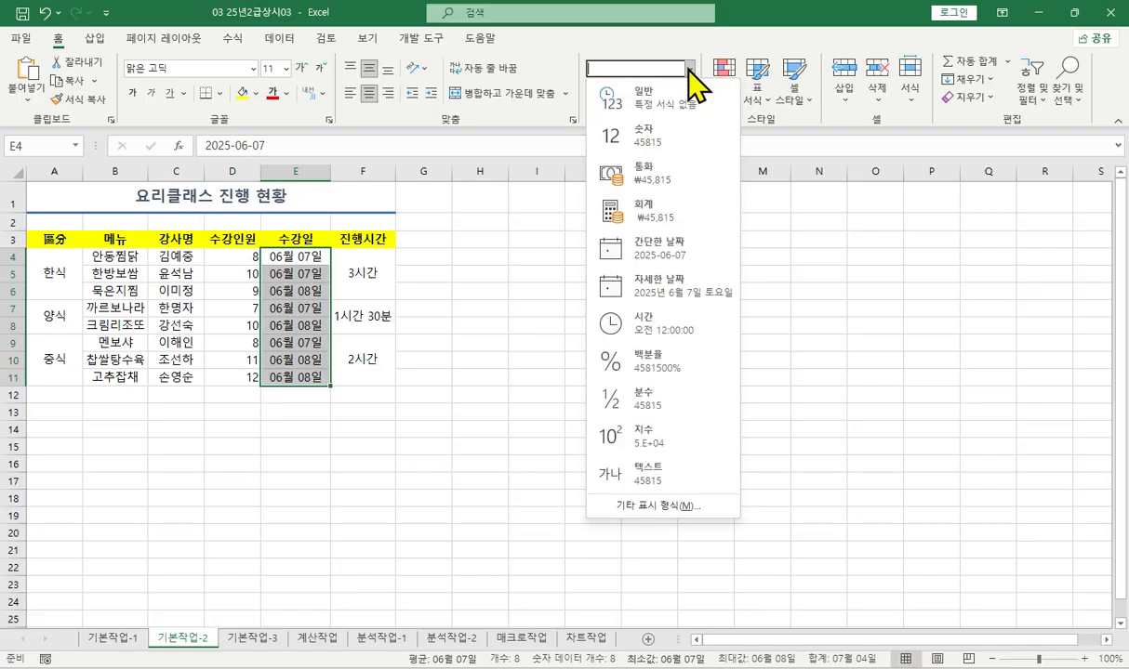
left_click(675, 247)
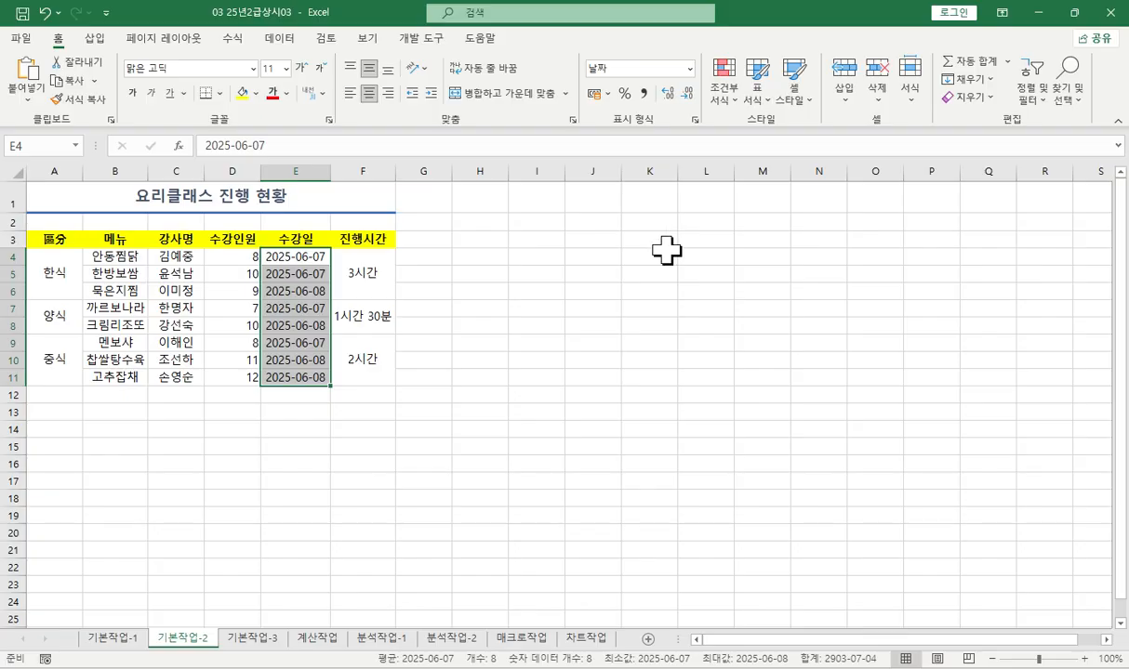
- Apply the custom number format "*"0"명" to the 수강인원 values in D4:D11
left_click_drag(235, 256, 233, 378)
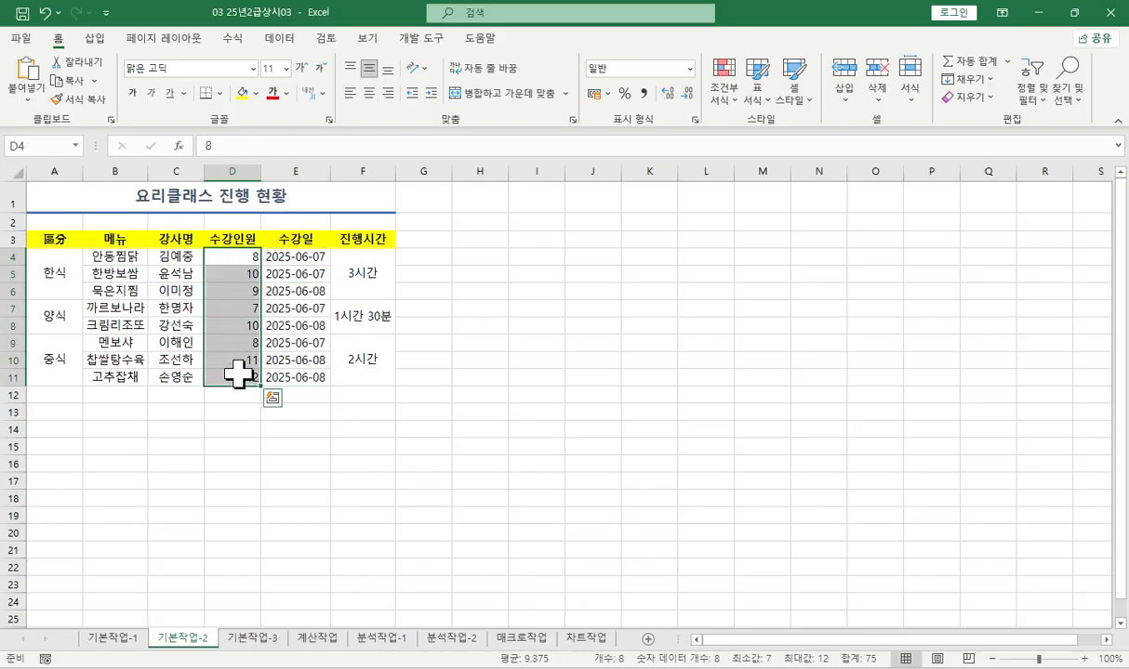
key("ctrl+1")
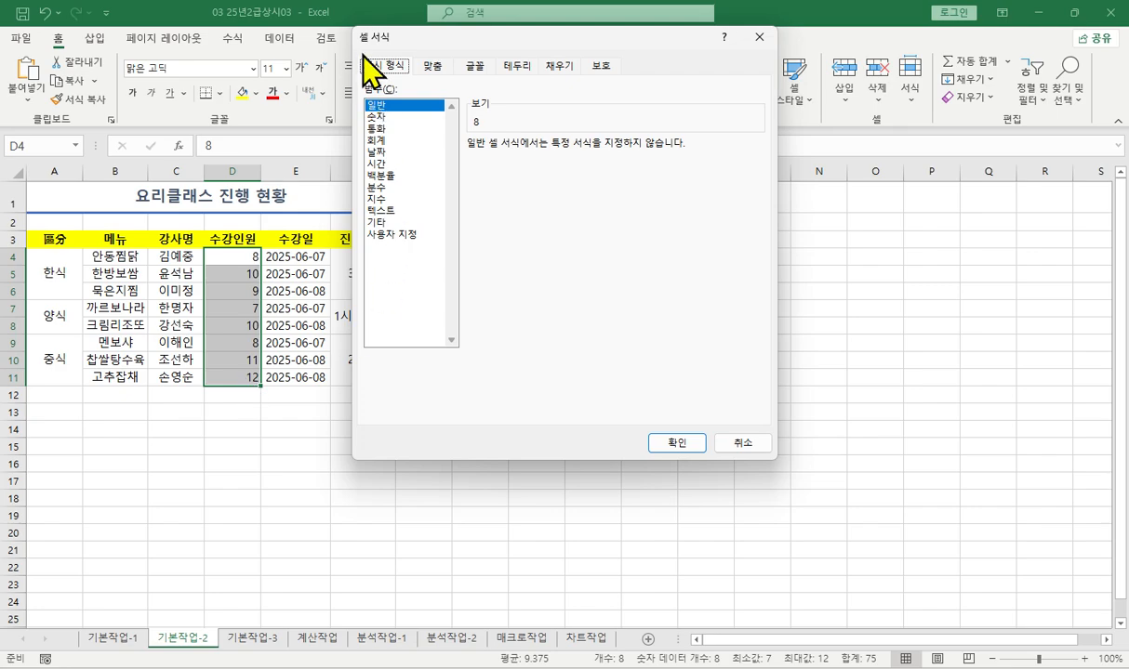
left_click(385, 236)
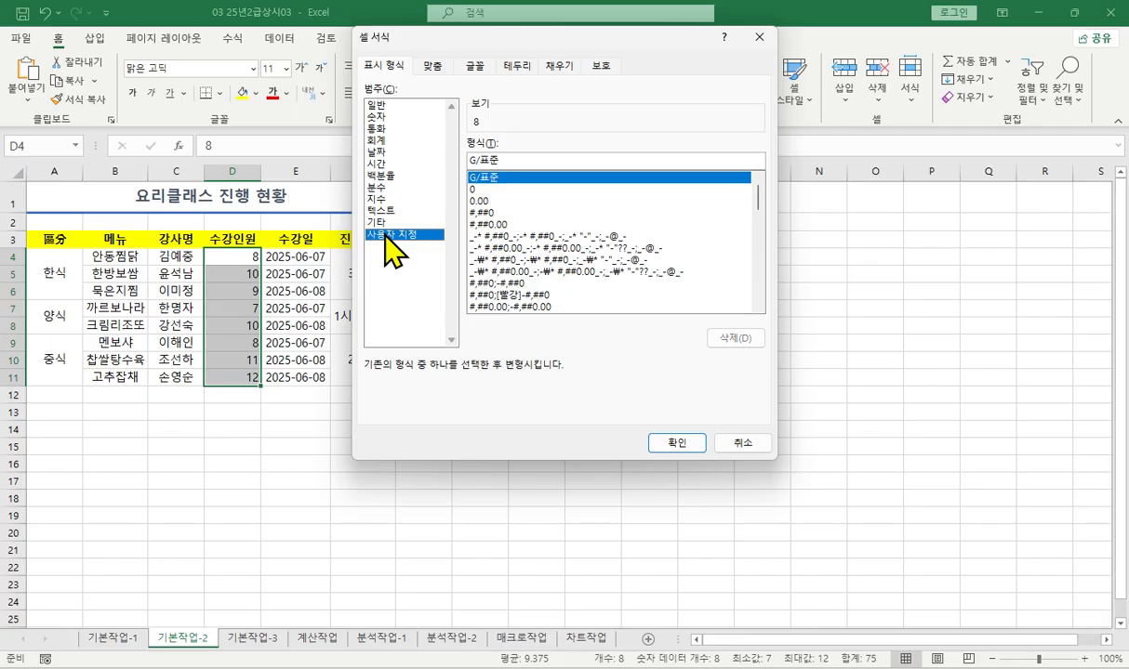
left_click(476, 190)
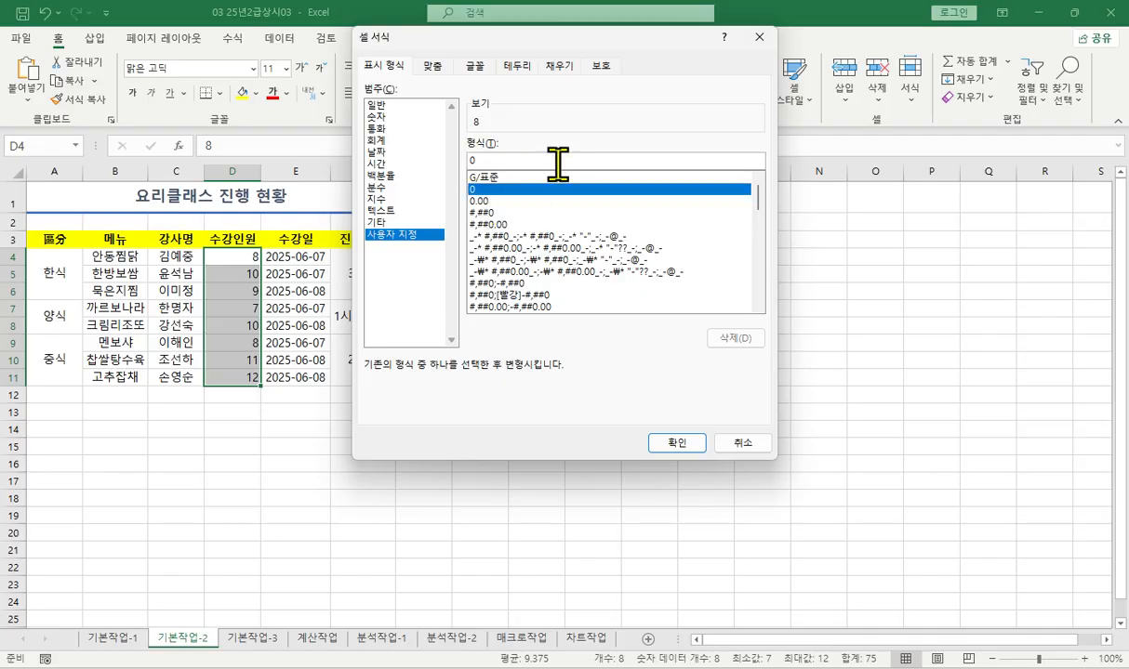
type("\"*\"")
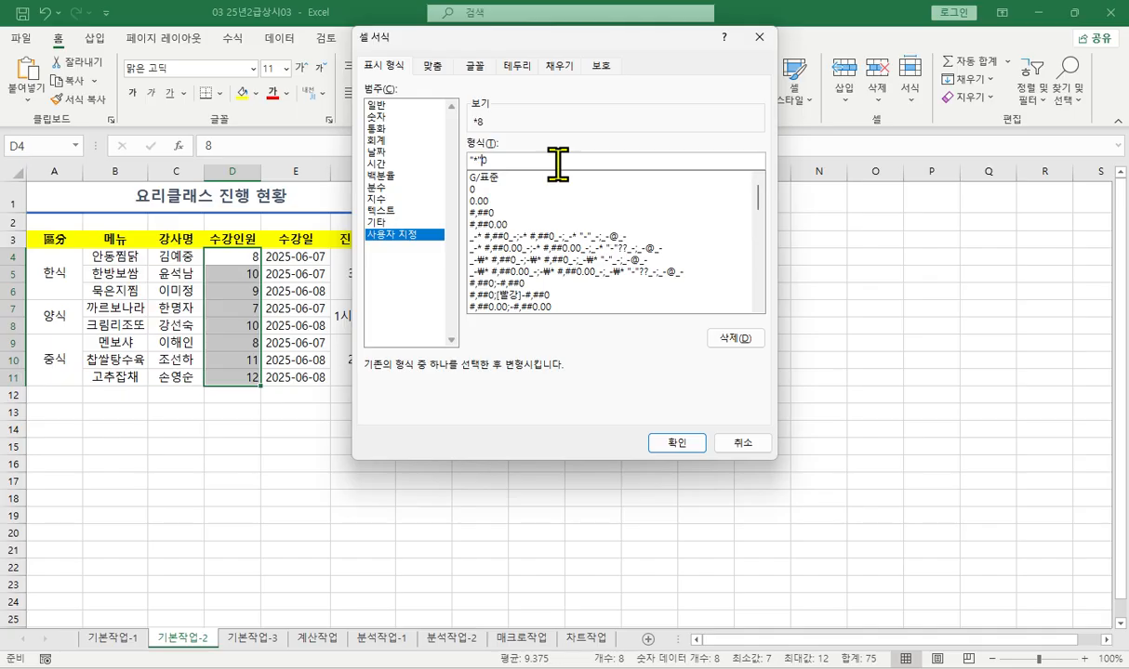
key("Right")
type("\"명\"")
key("Return")
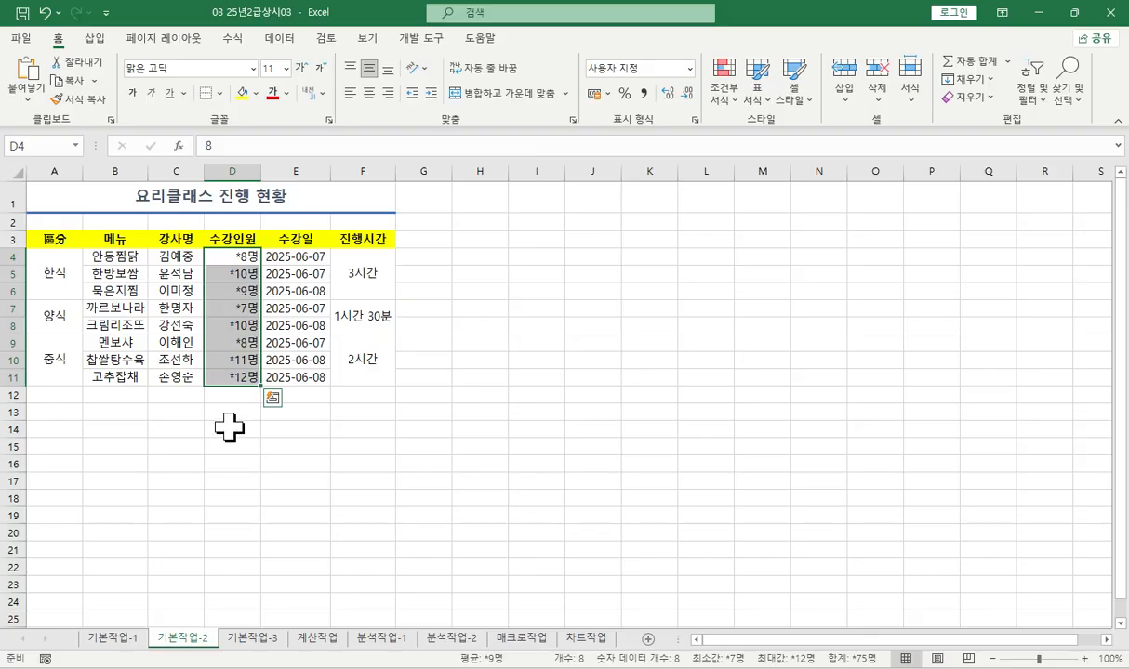
- Apply all borders (모든 테두리) and a thick outside border (굵은 바깥쪽 테두리) to the table A3:F11
left_click_drag(47, 240, 357, 381)
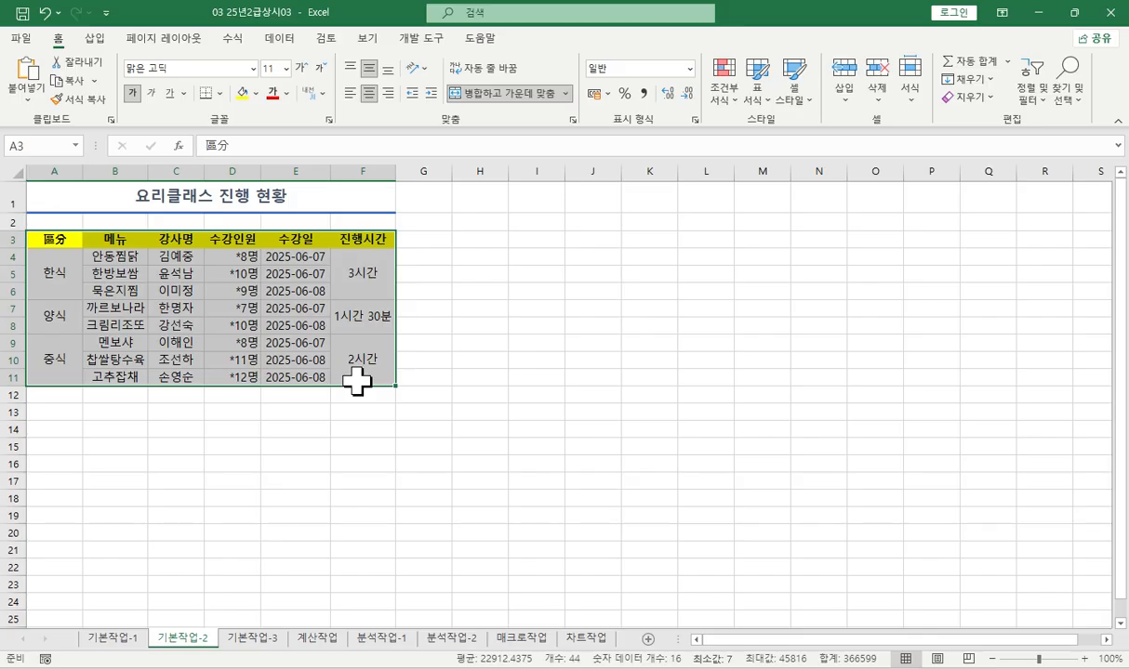
left_click(219, 93)
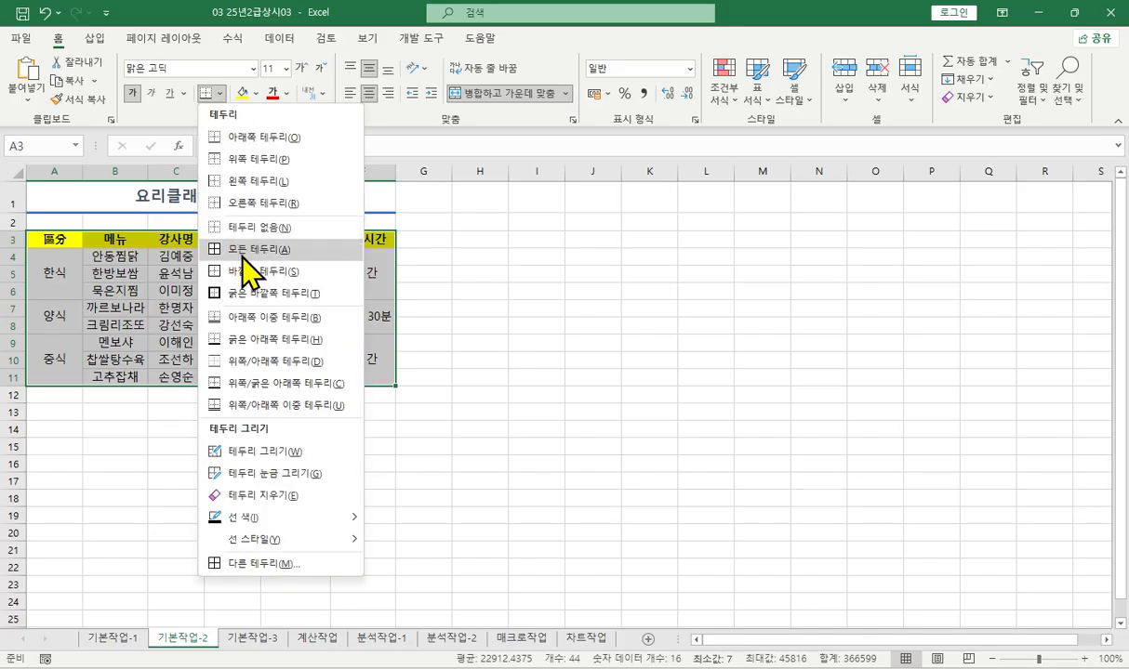
left_click(242, 251)
left_click(220, 94)
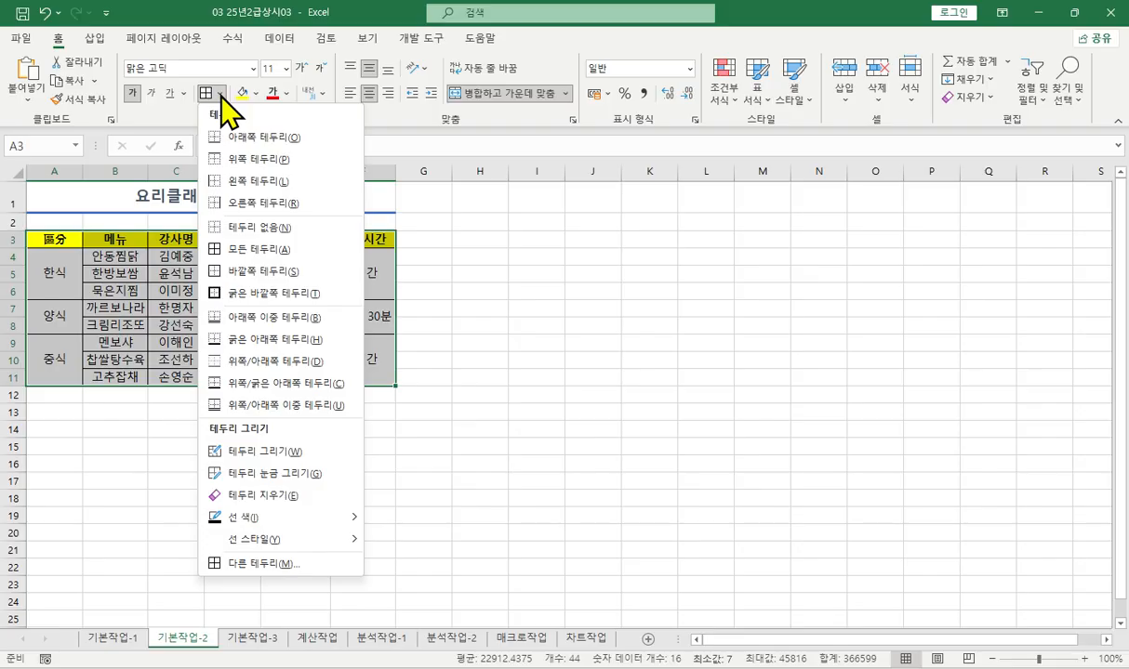
left_click(226, 293)
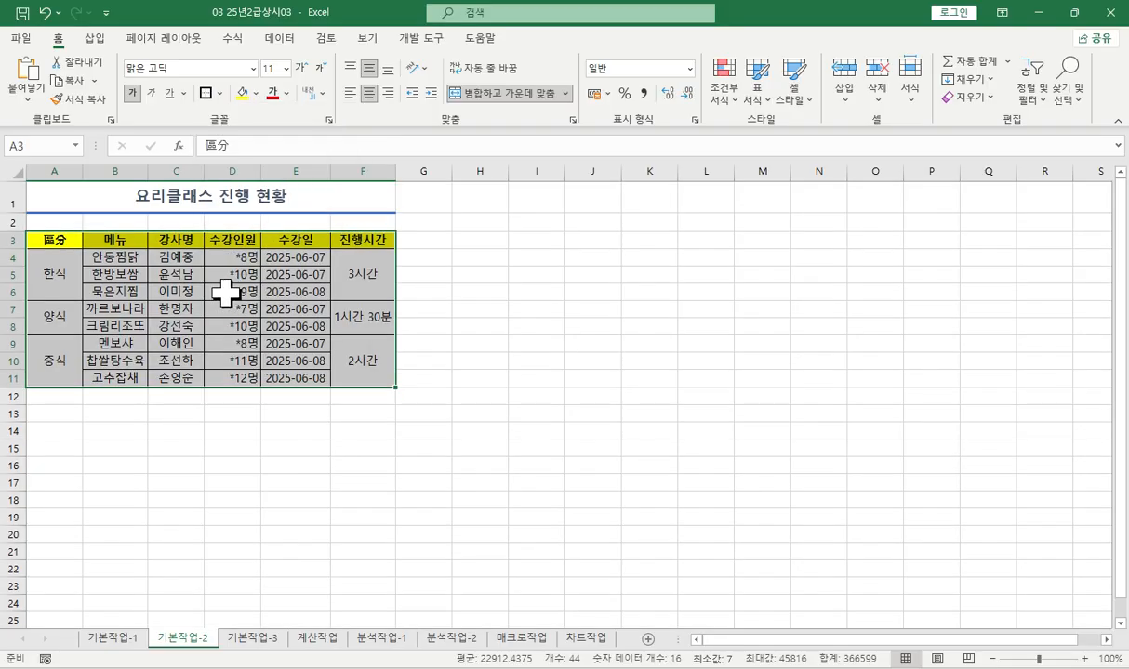
left_click(226, 293)
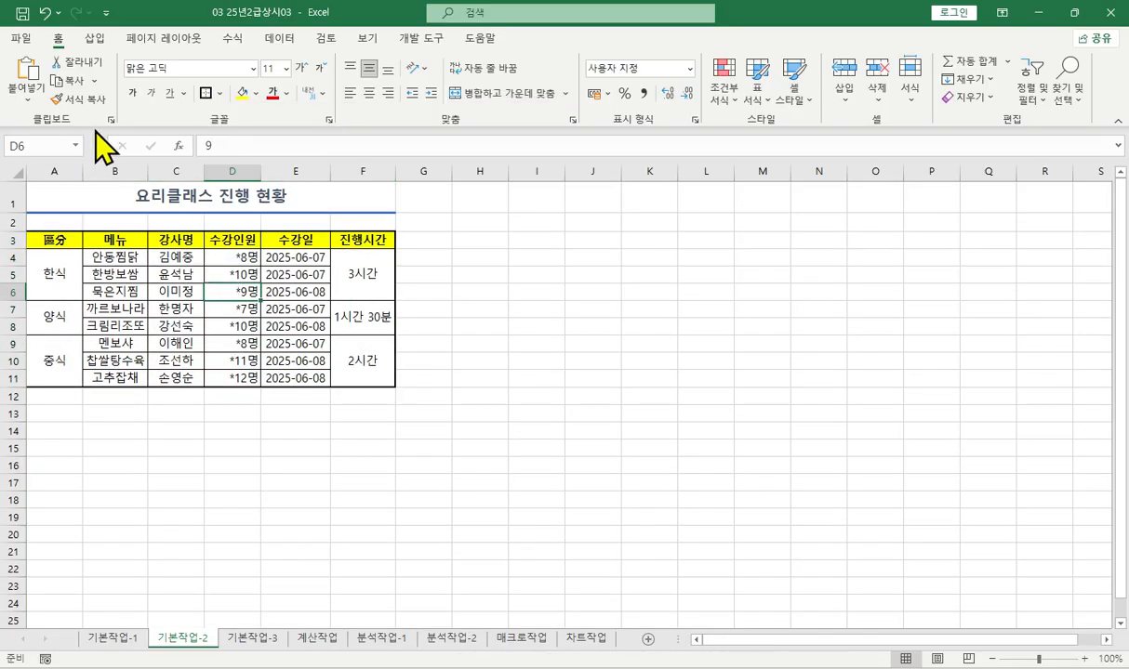
- Save the workbook as "1107-03 25년2급상시03" in the 05 최신기출문제 folder
left_click(26, 40)
left_click(60, 268)
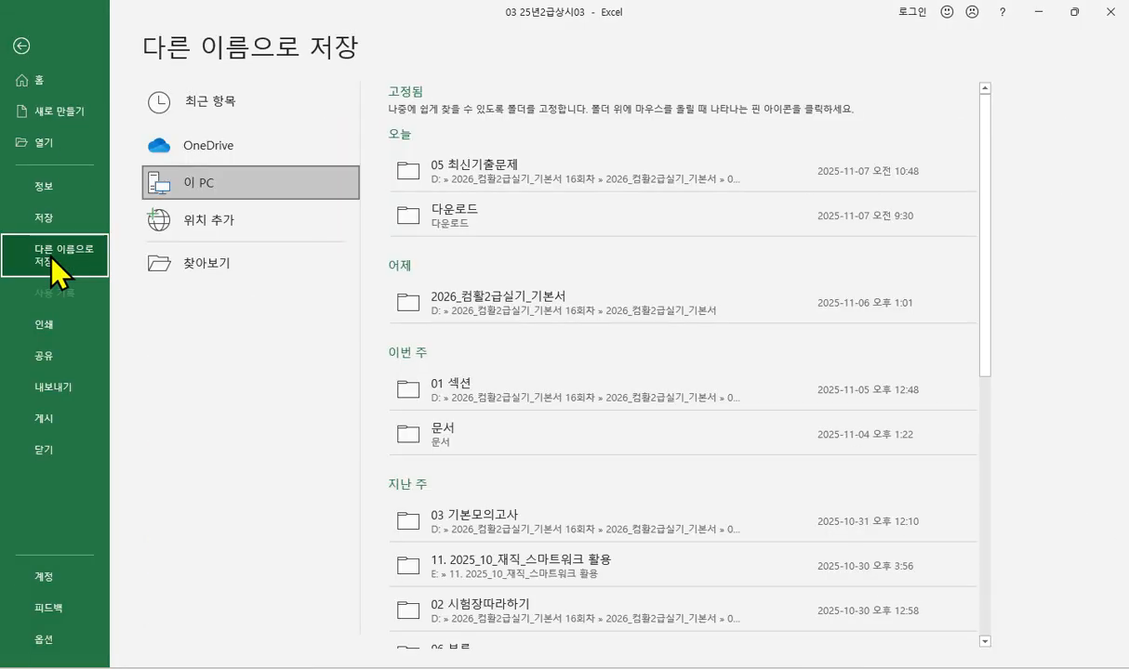
left_click(471, 171)
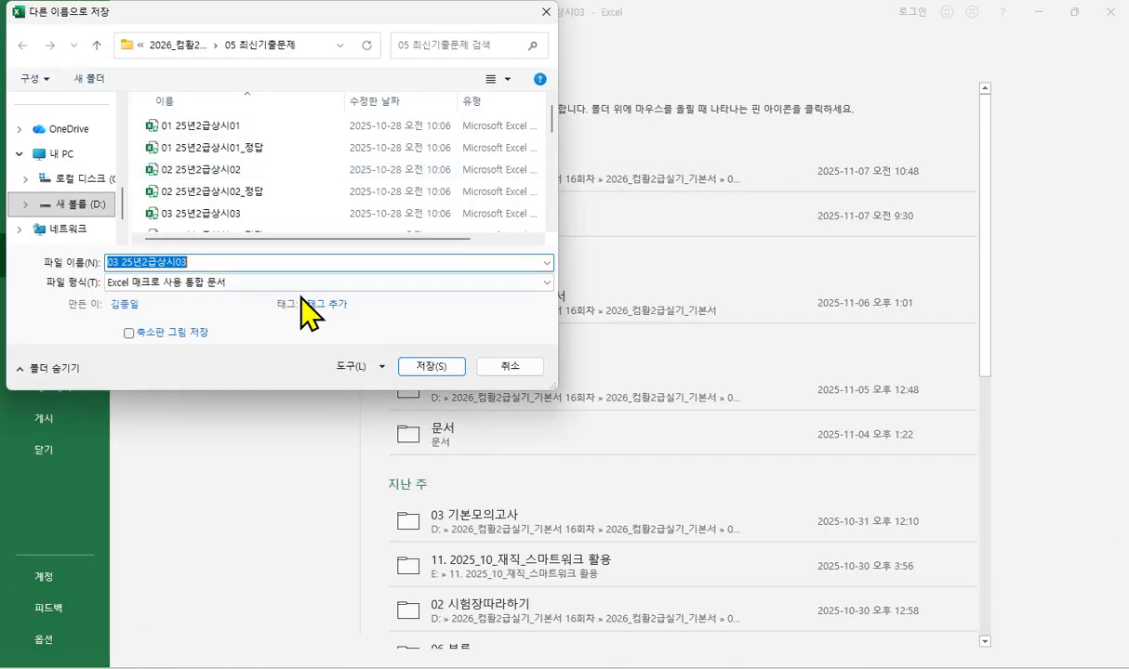
key("Home")
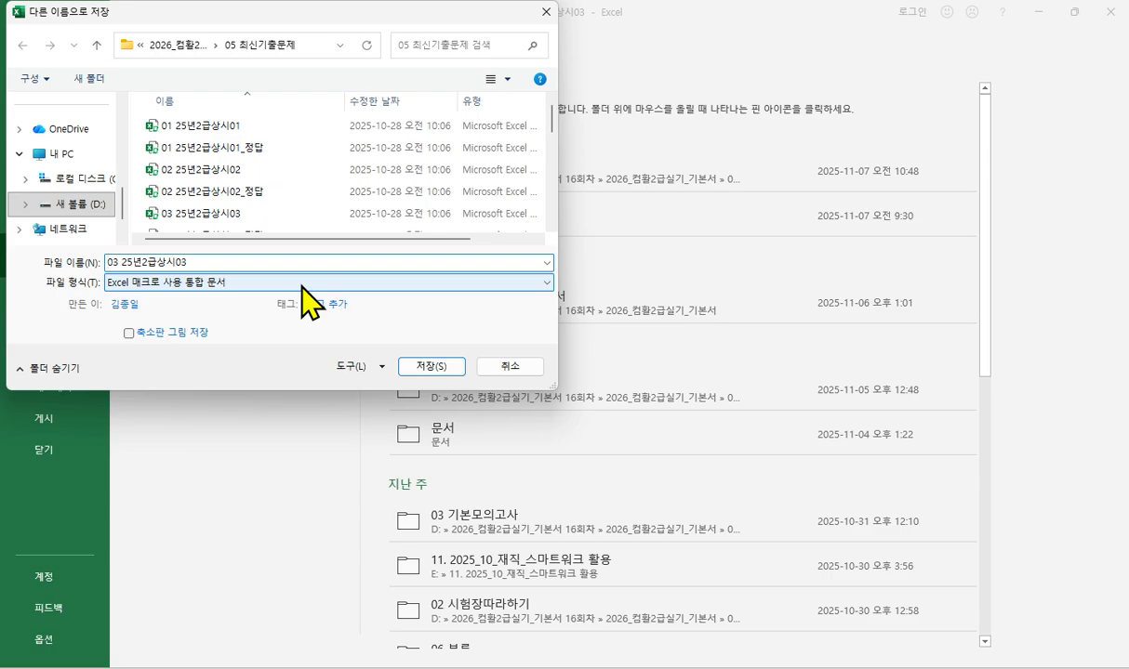
type("1107-")
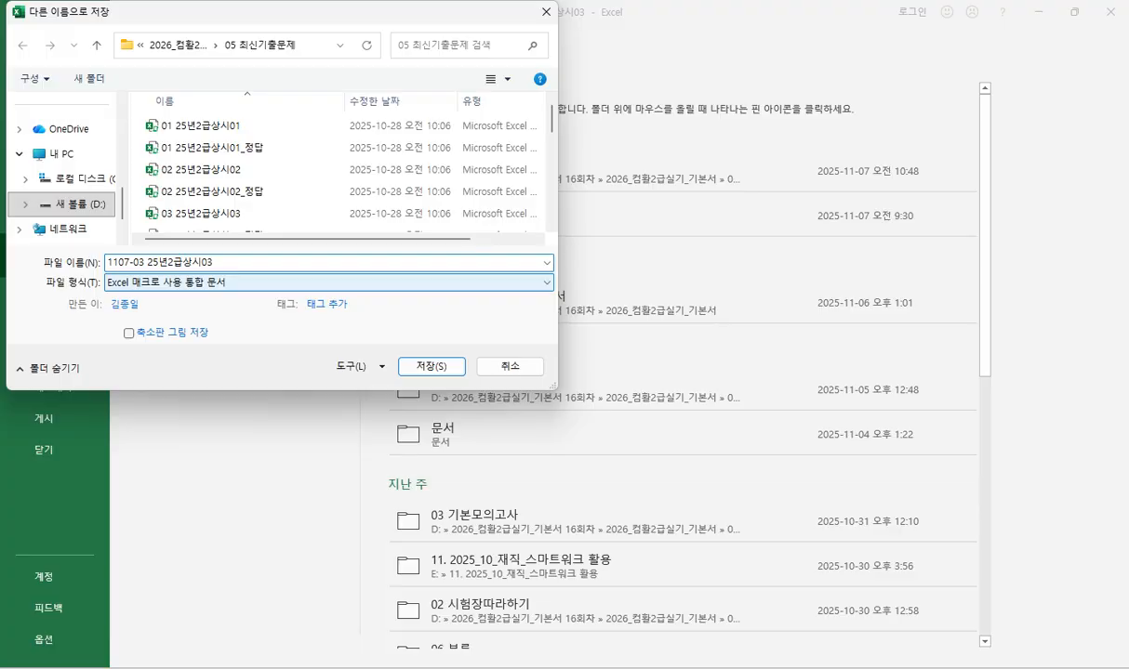
key("Return")
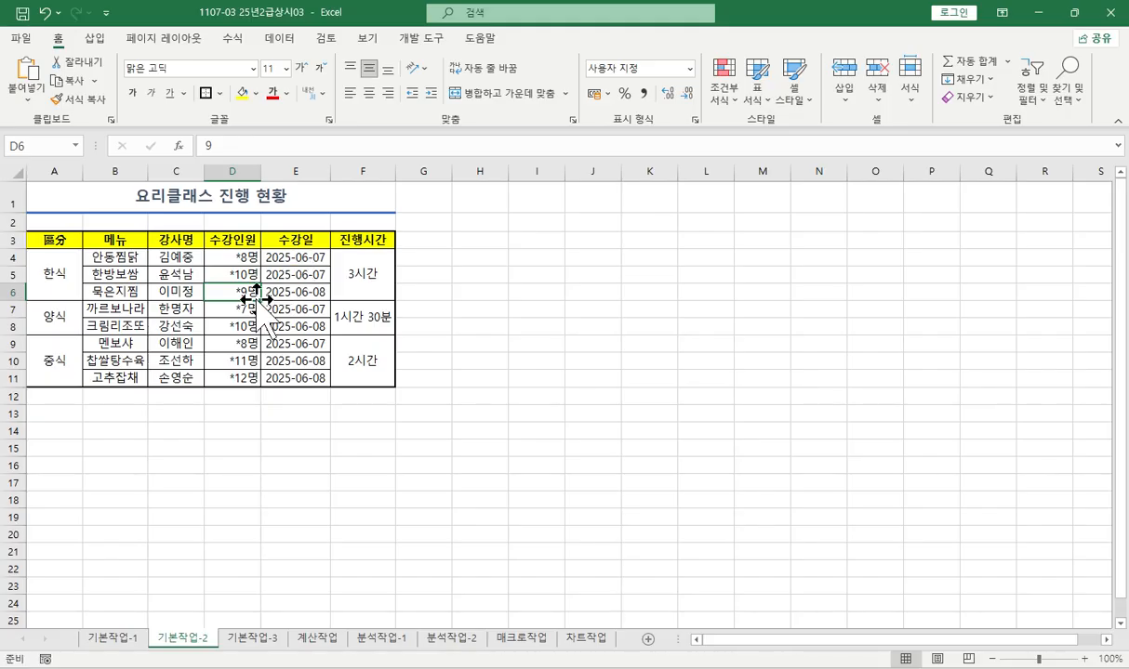
- On the 기본작업-3 sheet, enter the test formula =$E4<$F4 in I4 and fill it down to I15
left_click(268, 640)
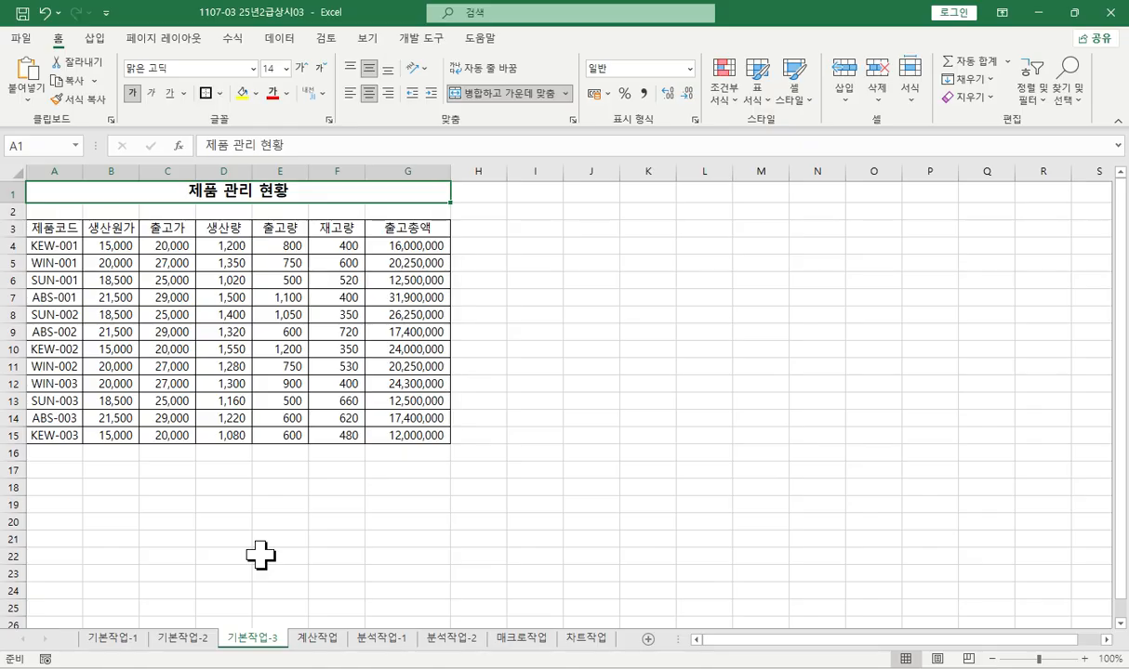
left_click(279, 243)
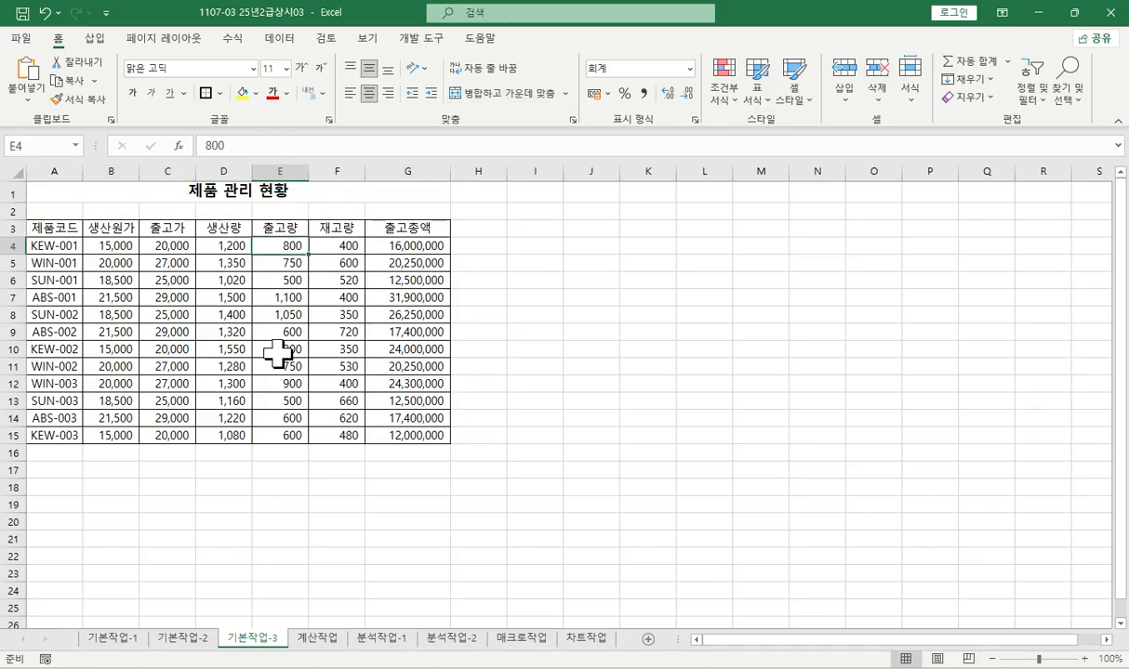
mouse_move(284, 254)
left_mouse_down()
mouse_move(354, 244)
mouse_move(321, 278)
mouse_move(305, 244)
mouse_move(344, 245)
left_mouse_up()
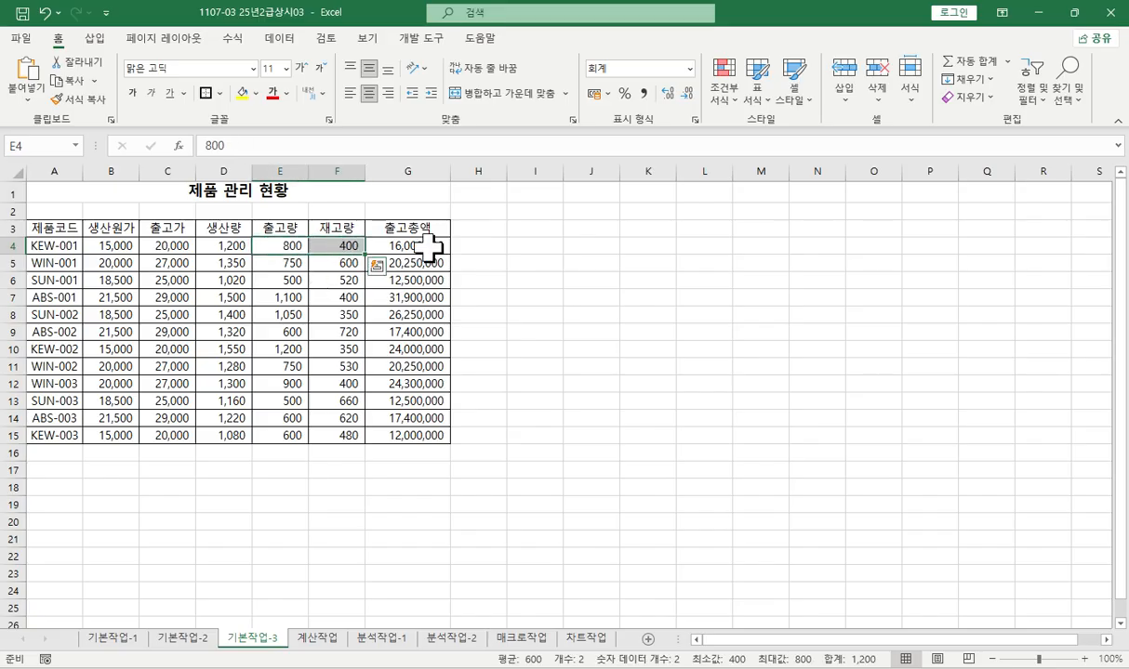
left_click(513, 245)
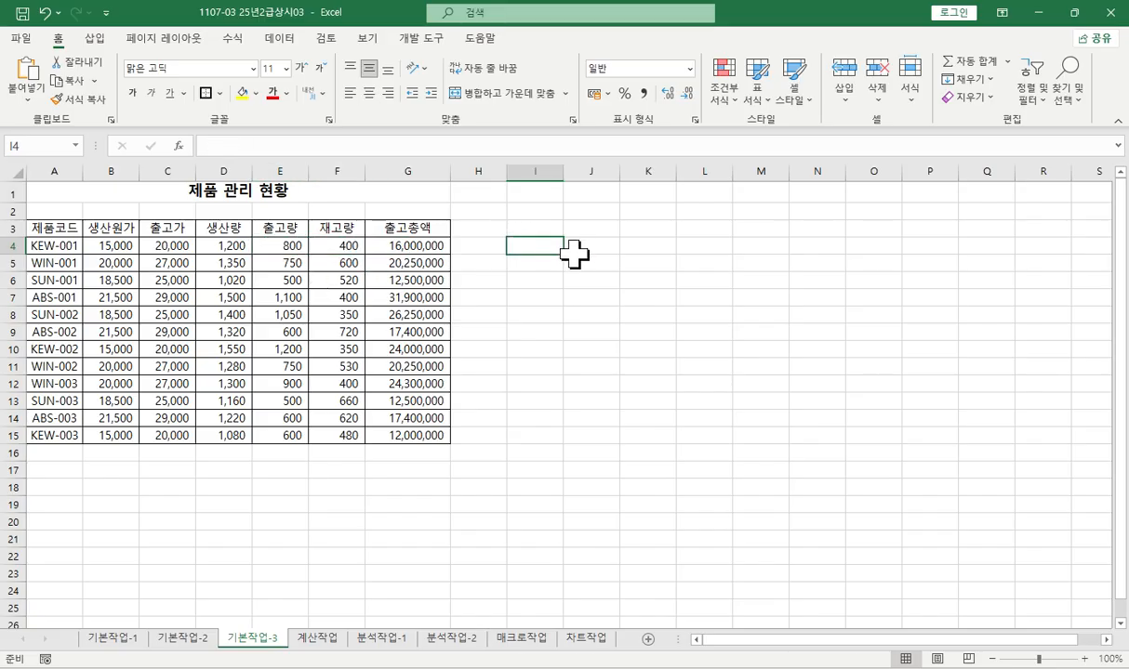
type("=")
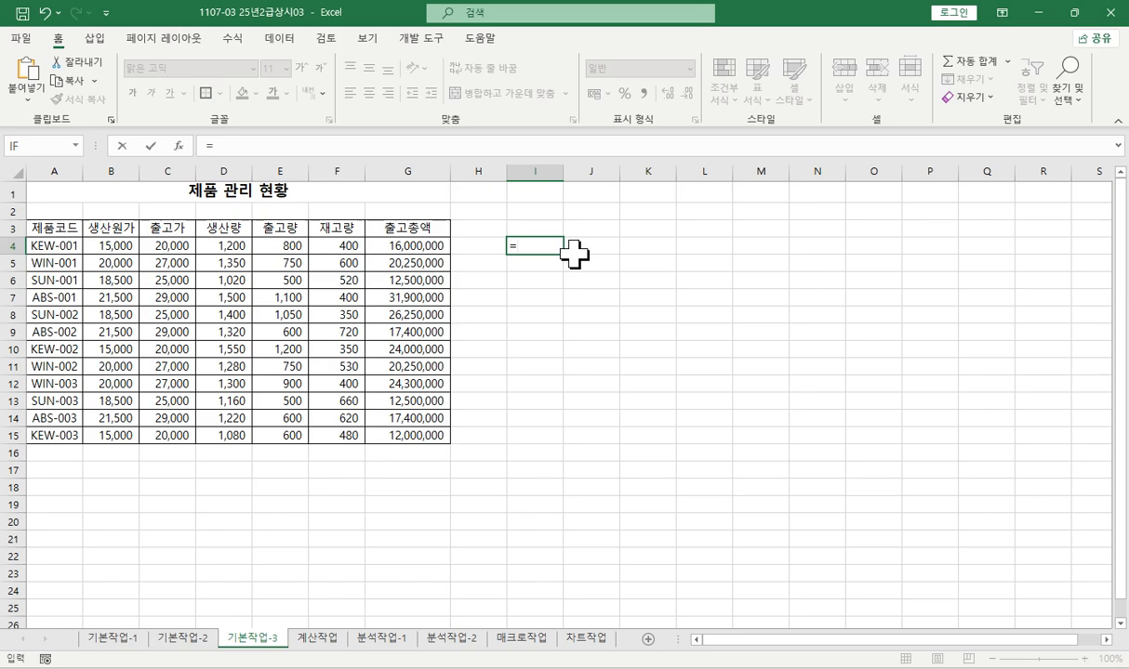
left_click(275, 244)
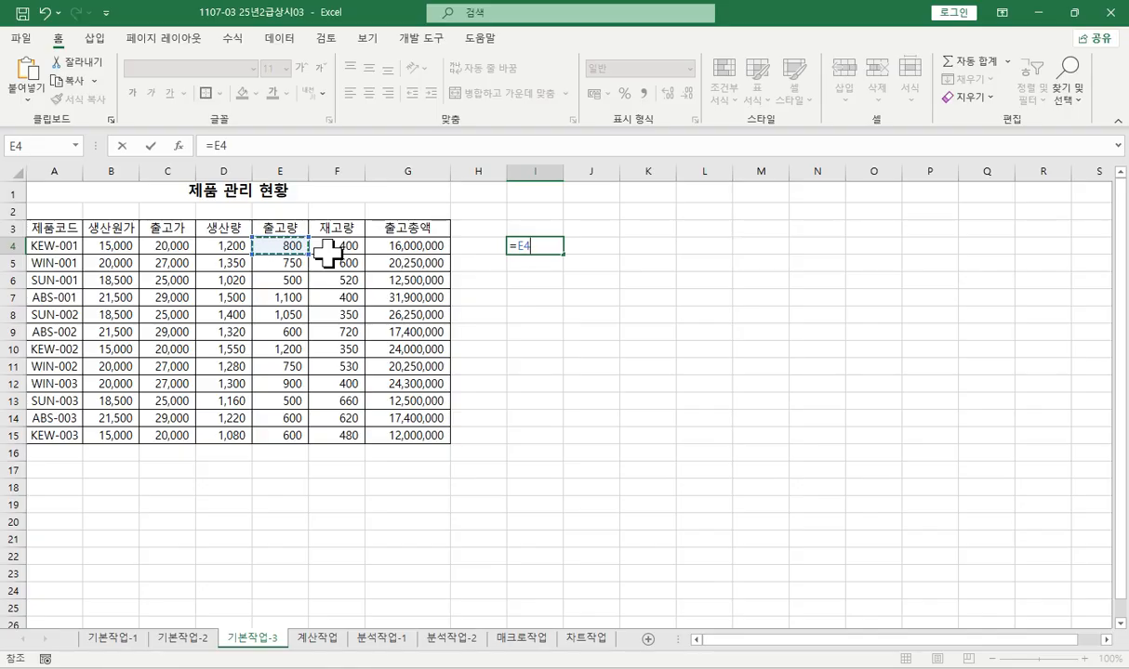
key("F4")
key("F4")
key("F4")
type("<")
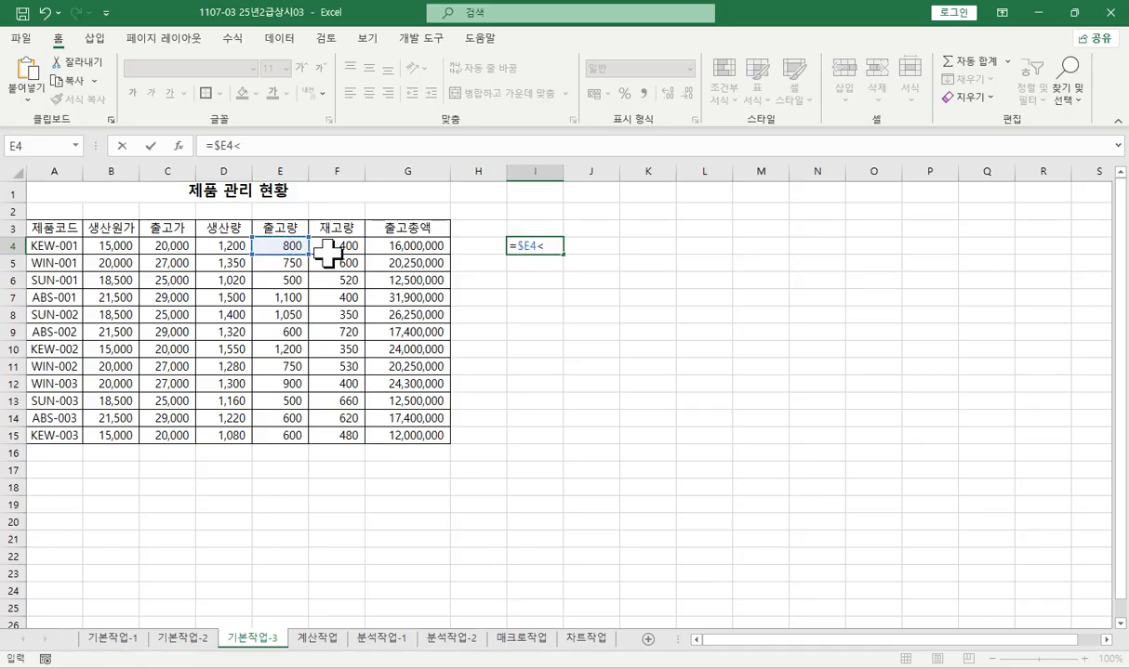
left_click(340, 245)
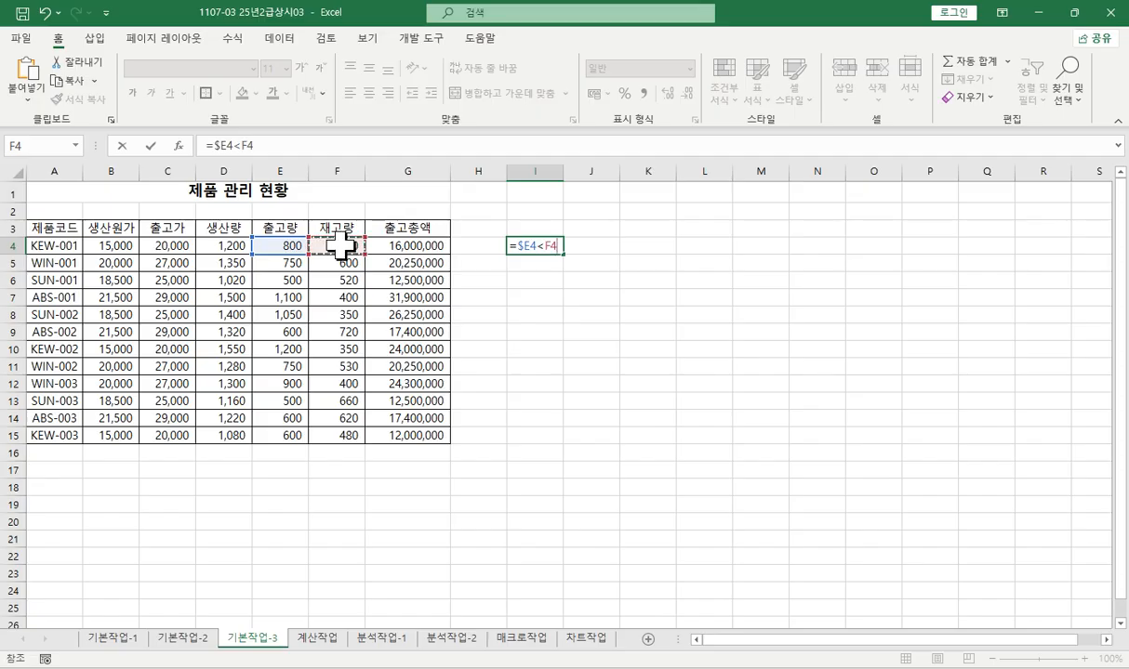
key("F4")
key("F4")
key("F4")
key("Return")
left_click(529, 245)
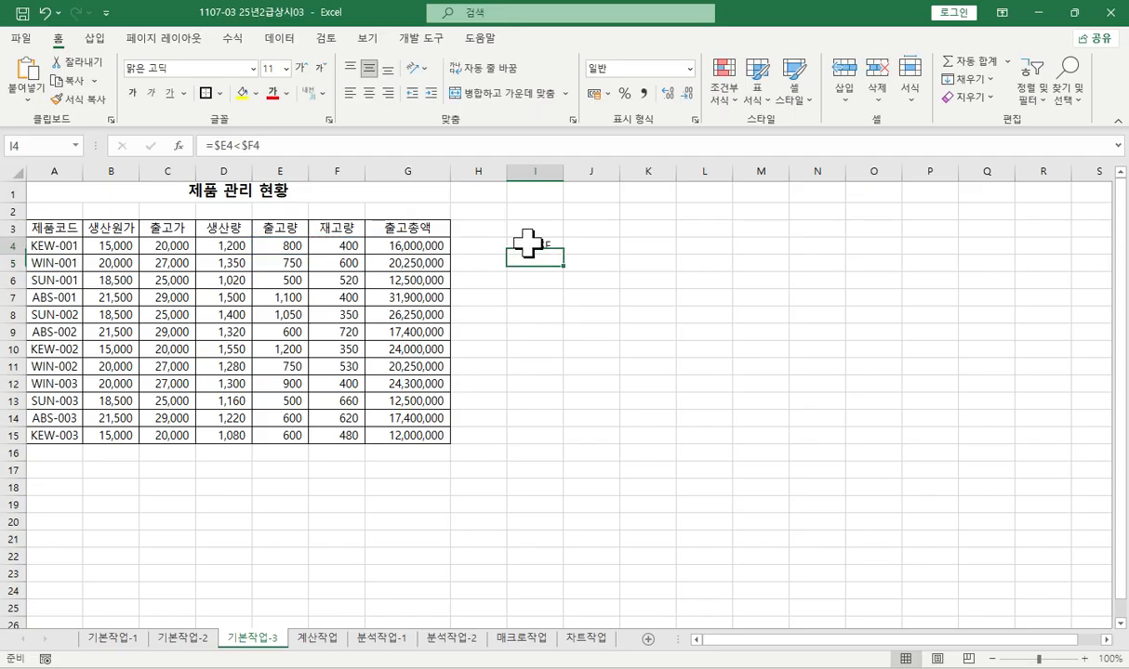
left_click_drag(566, 257, 567, 445)
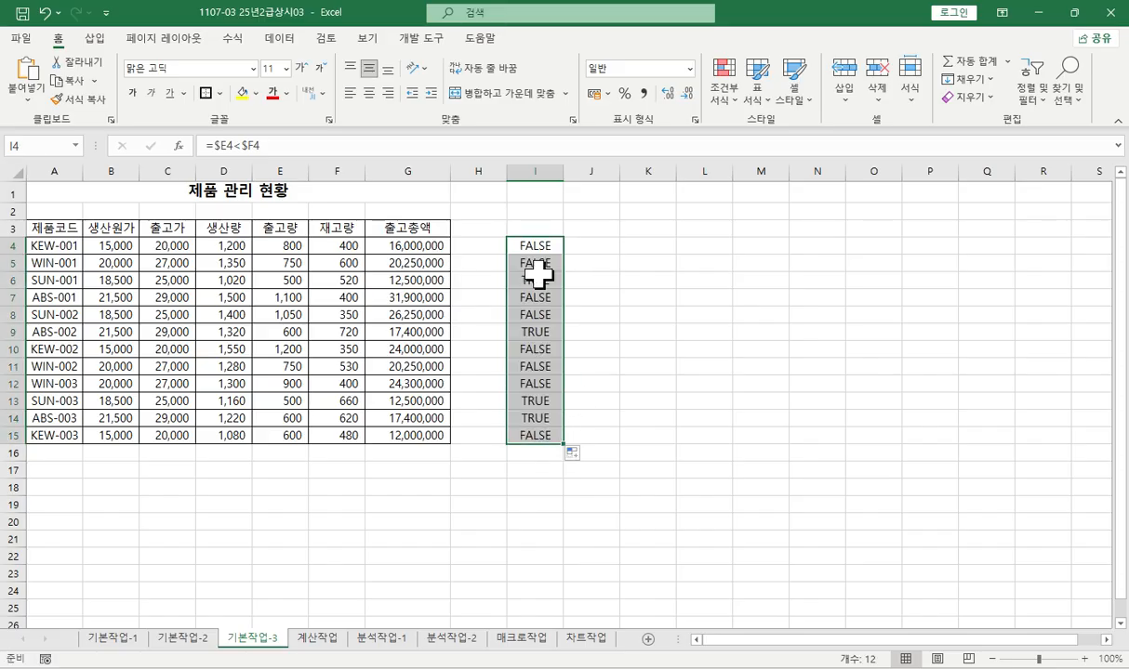
- Compare the 출고량 and 재고량 values in rows 6 and 9 with the formula results in column I
left_click_drag(537, 278, 228, 280)
left_click(291, 281)
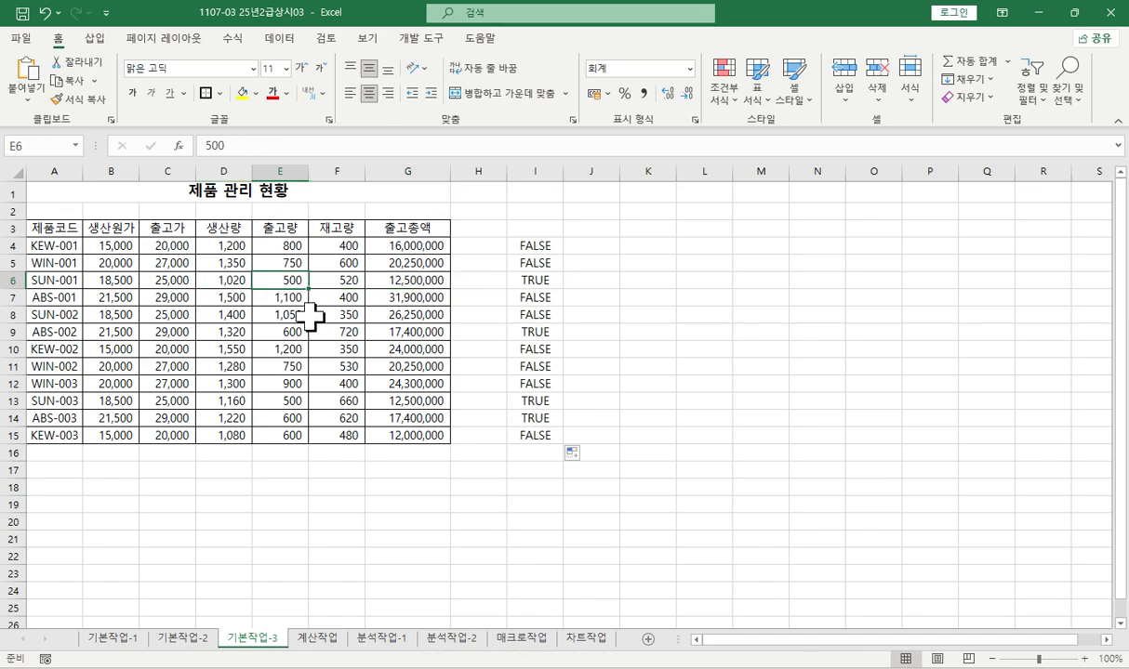
left_click(337, 280)
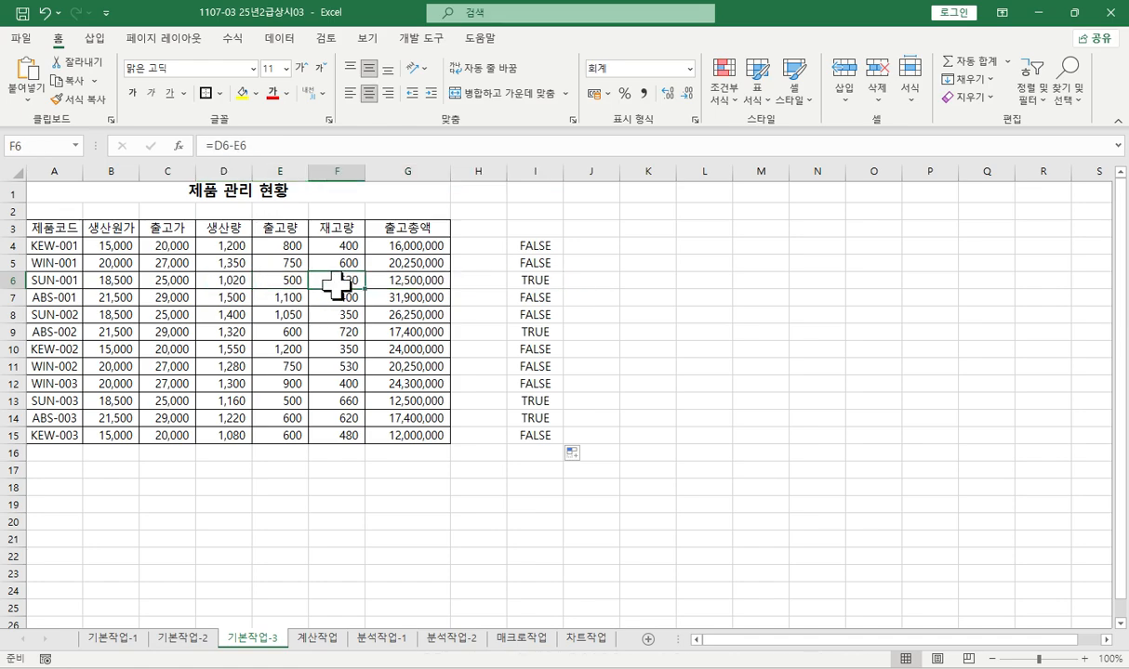
left_click(274, 283)
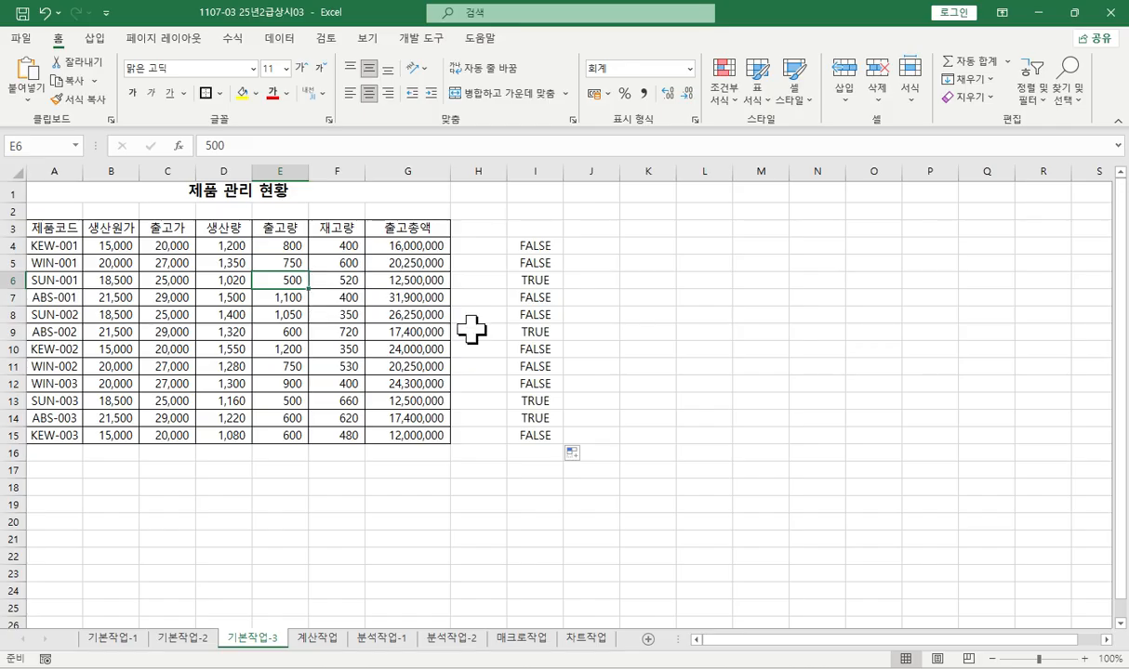
left_click_drag(513, 331, 286, 330)
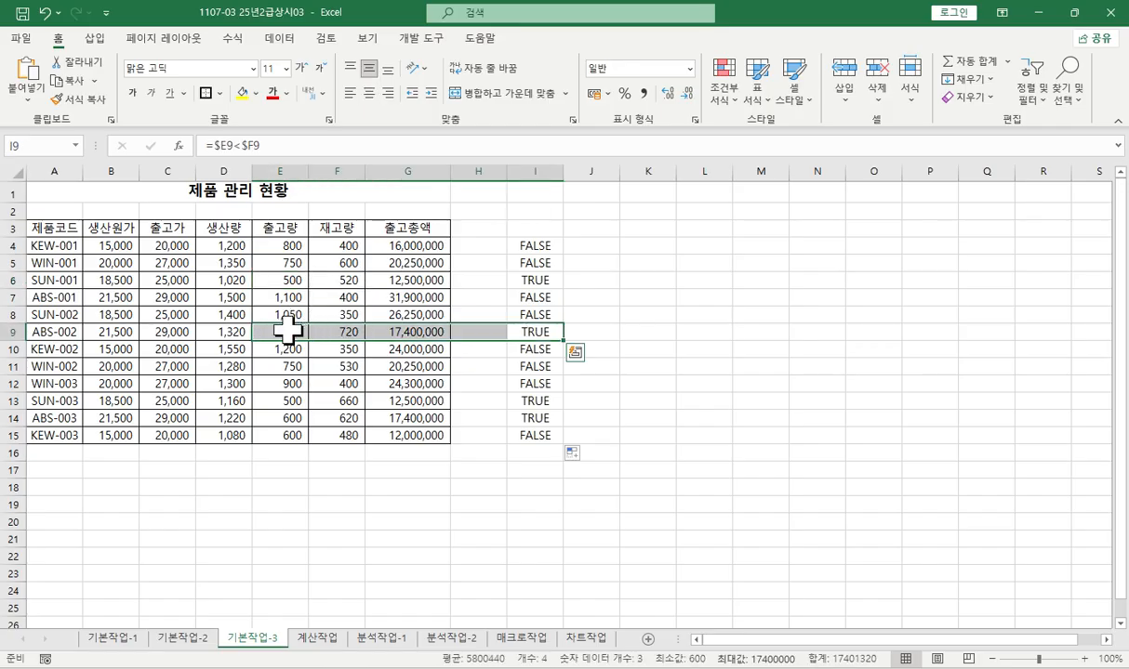
left_click(289, 331)
left_click(344, 332)
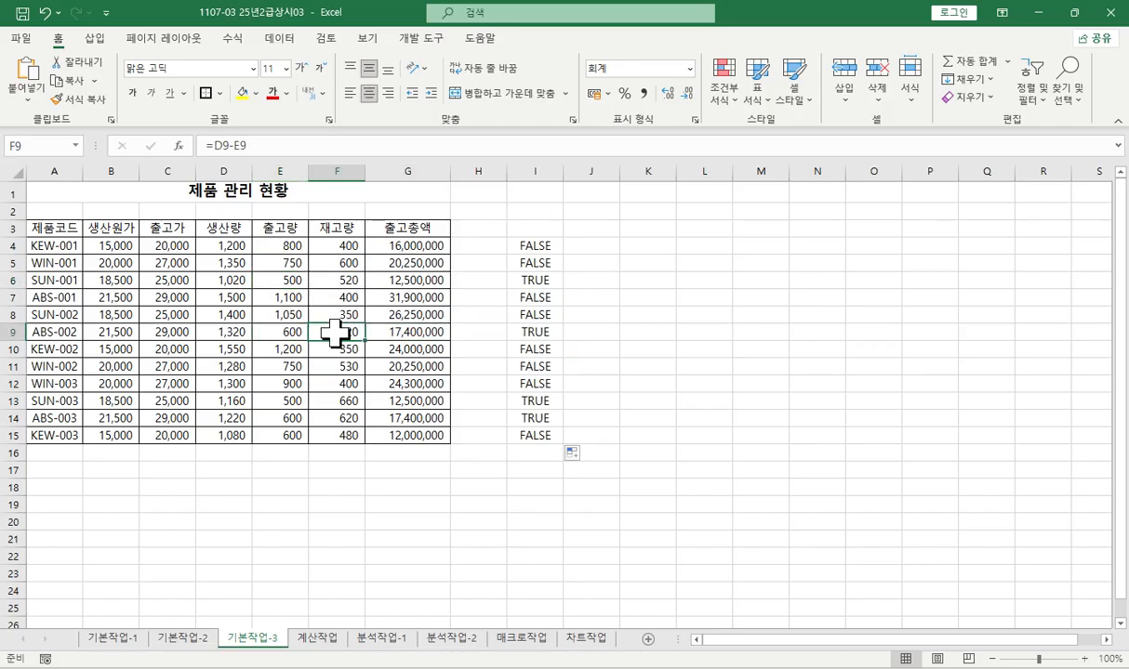
left_click(284, 332)
left_click(347, 334)
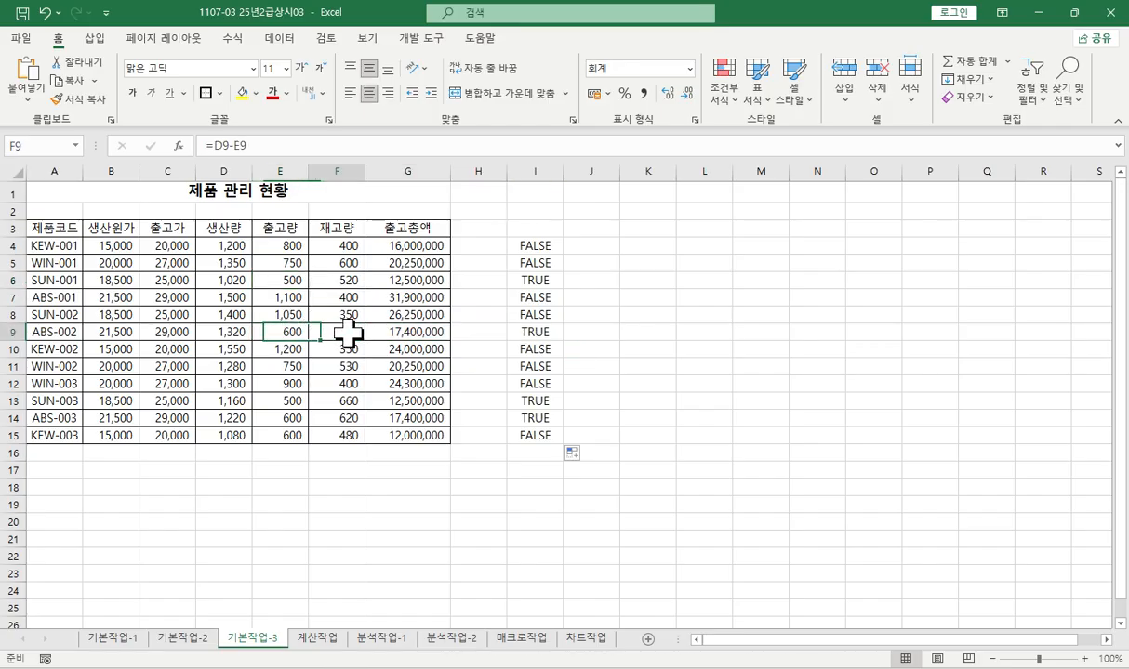
- Copy the text of the formula in I4
left_click(537, 246)
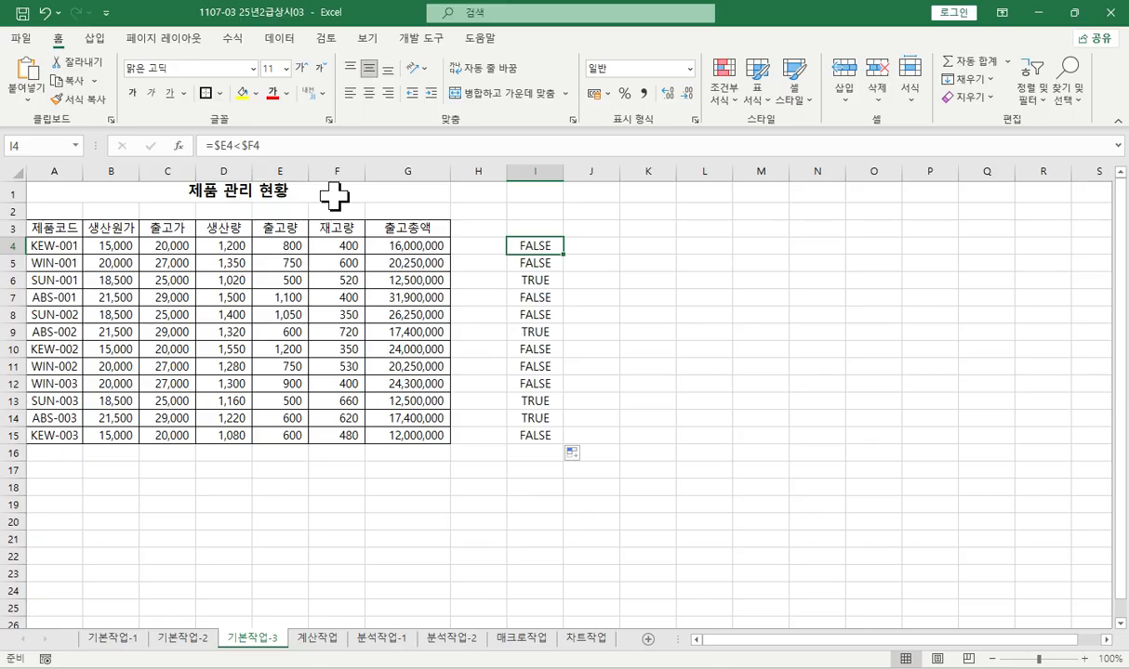
left_click(285, 145)
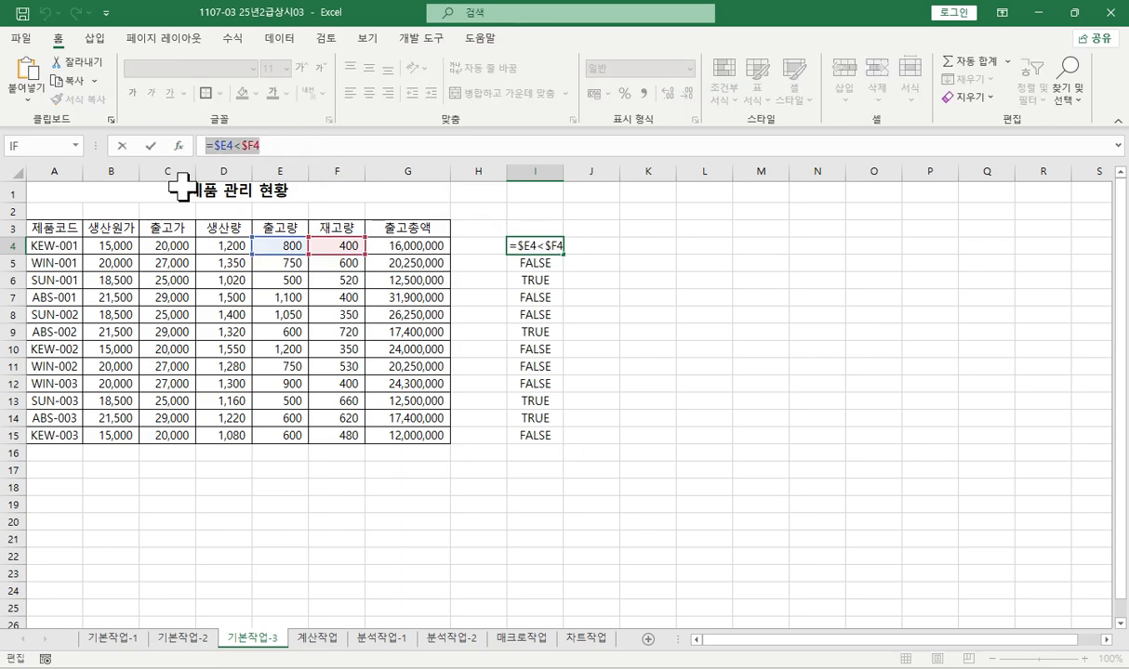
key("Return")
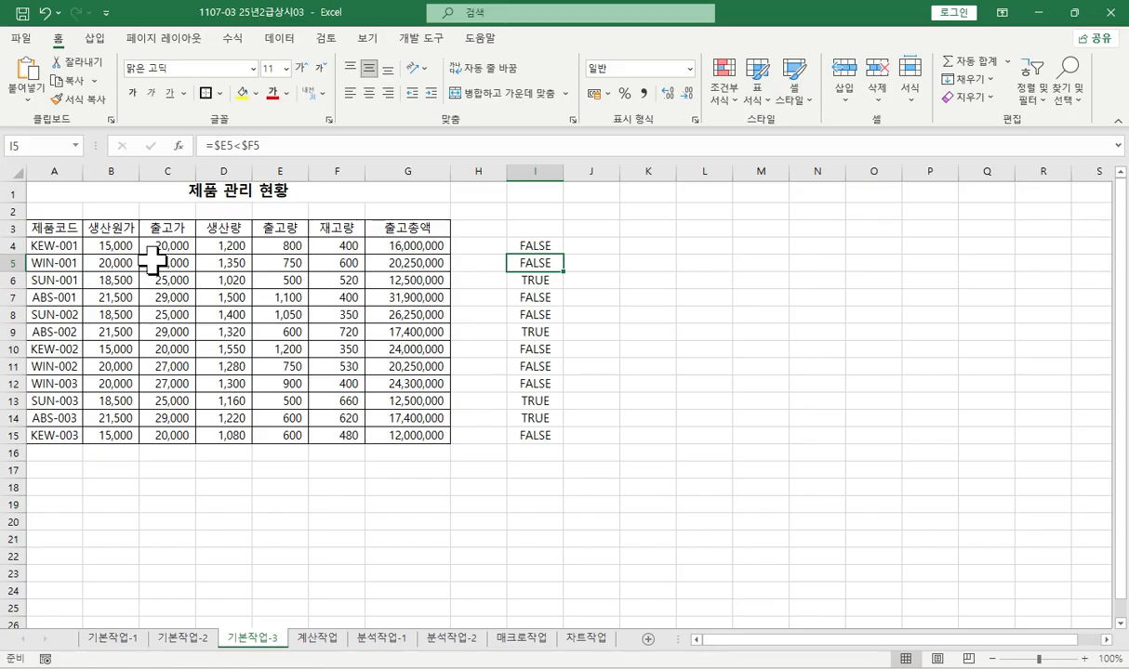
- Start a new formula-based conditional formatting rule for A4:G15 with the formula =$E4<$F4
left_click_drag(54, 245, 403, 436)
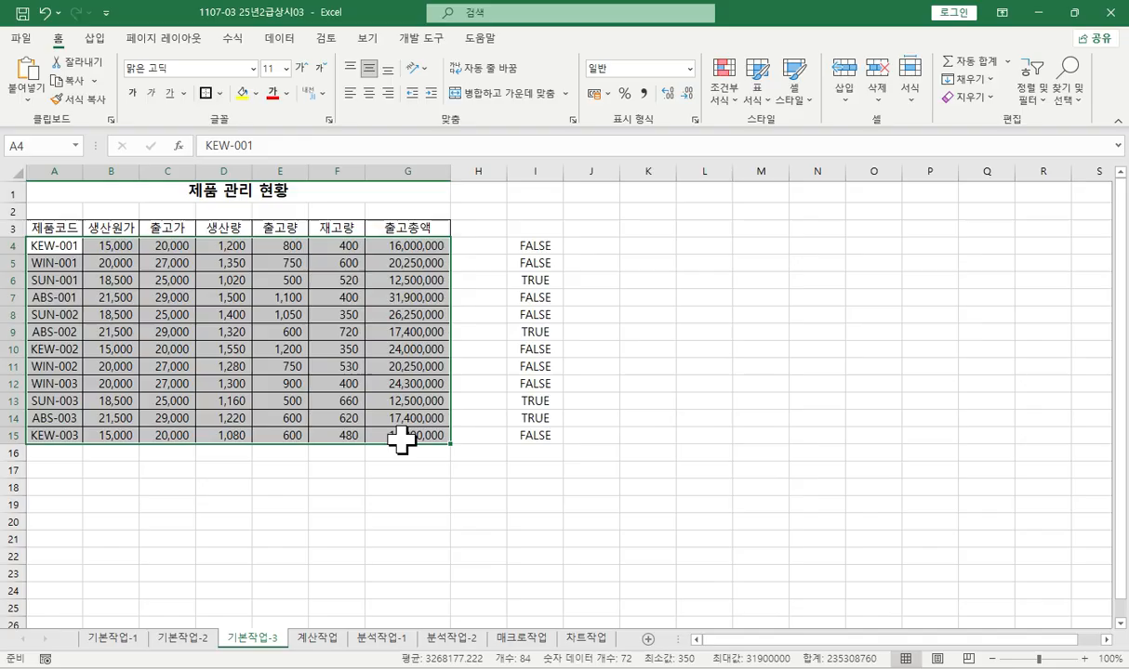
left_click(721, 93)
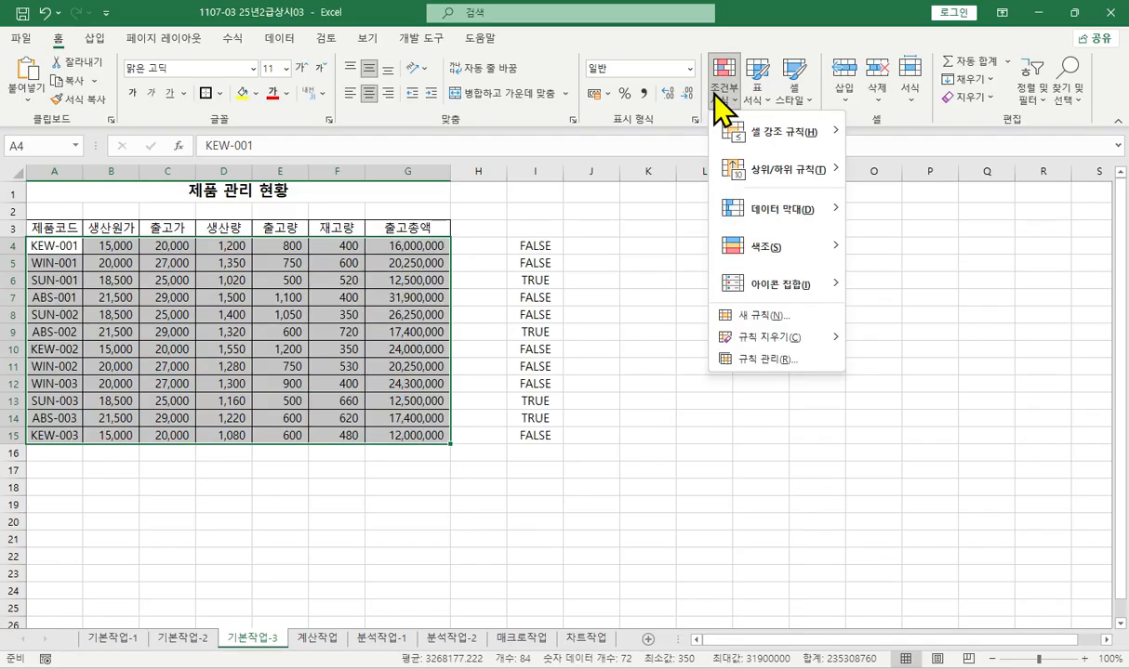
left_click(734, 316)
left_click(446, 231)
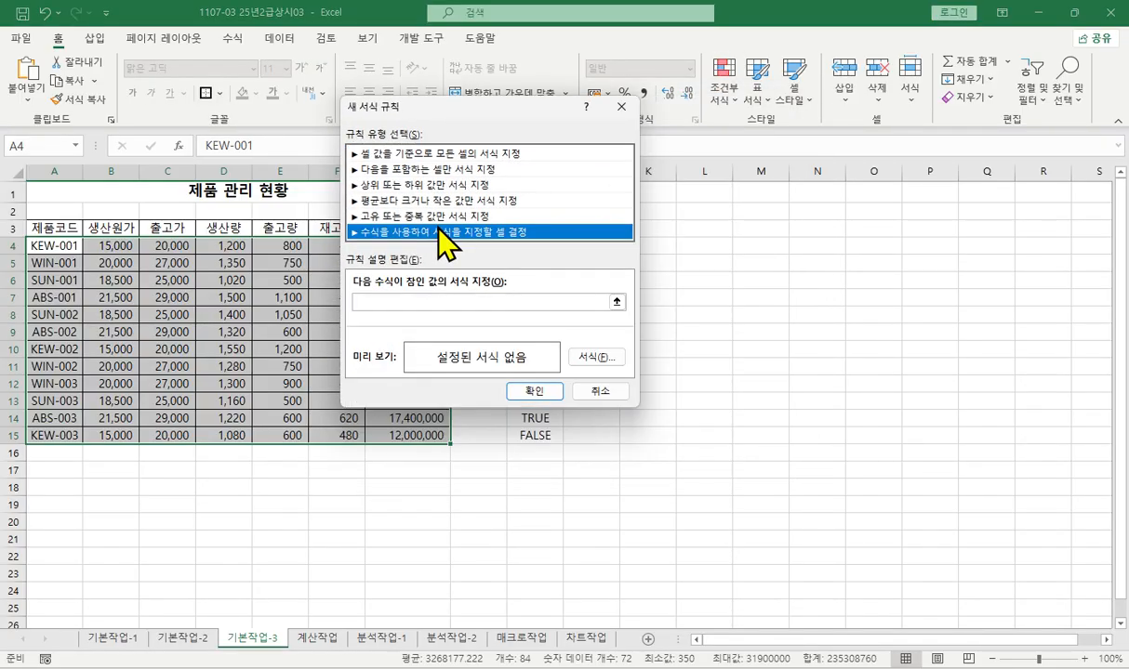
left_click(465, 301)
type("=$E4<$F4")
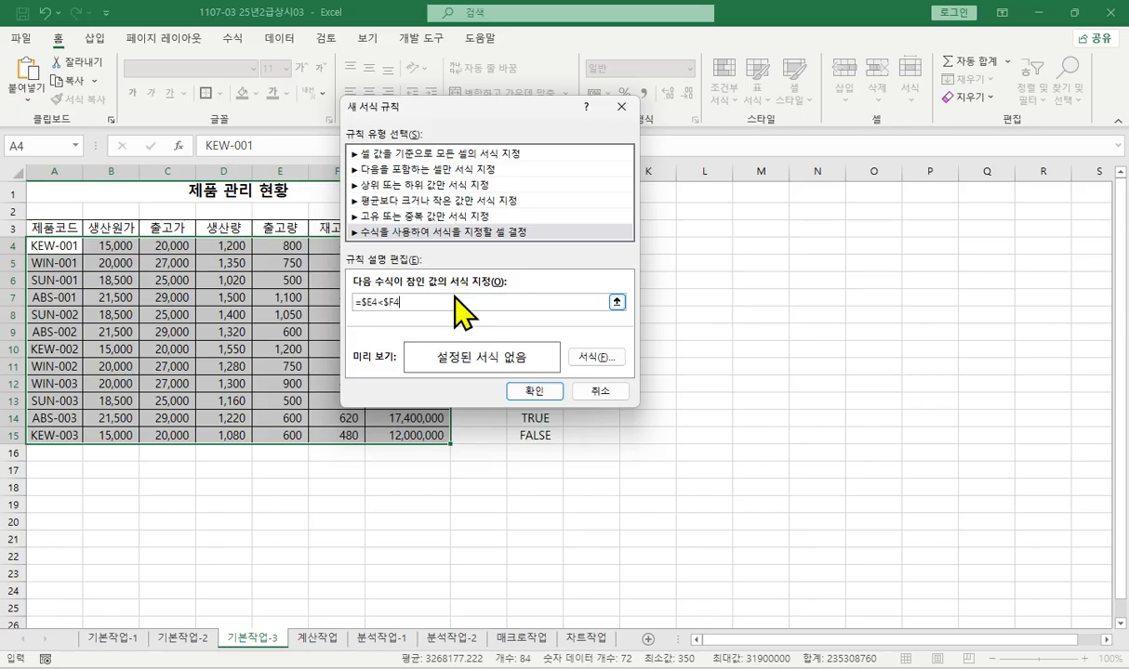
- Set the rule's font to standard red (빨강) and bold italic (굵은 기울임꼴), and apply the rule
left_click(598, 357)
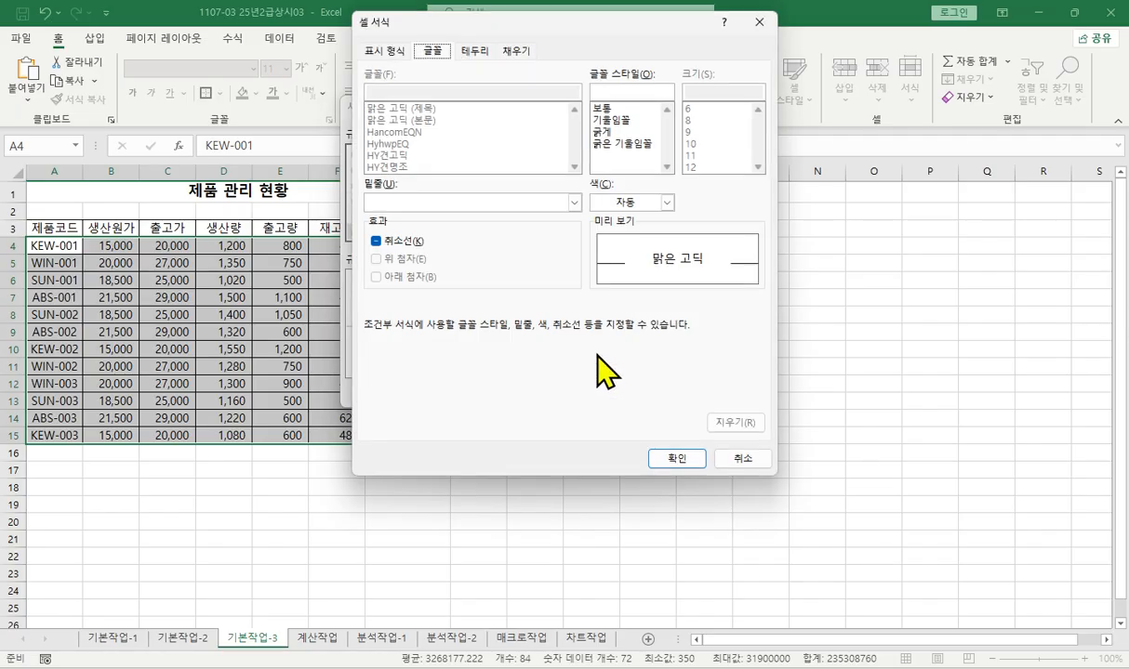
left_click(665, 203)
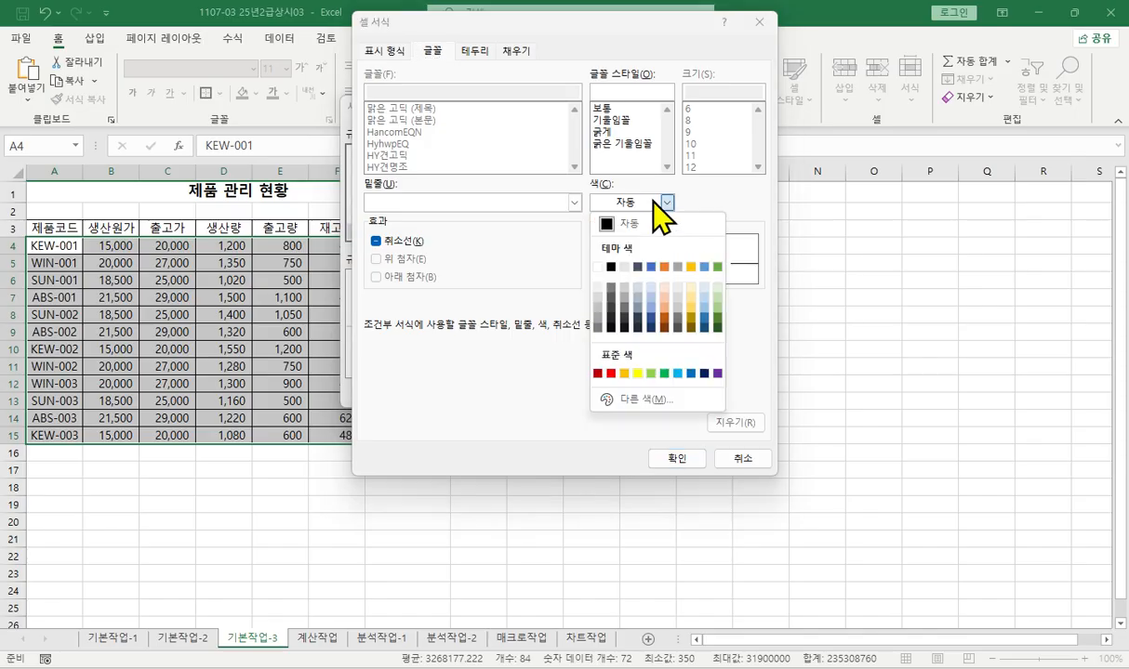
left_click(611, 373)
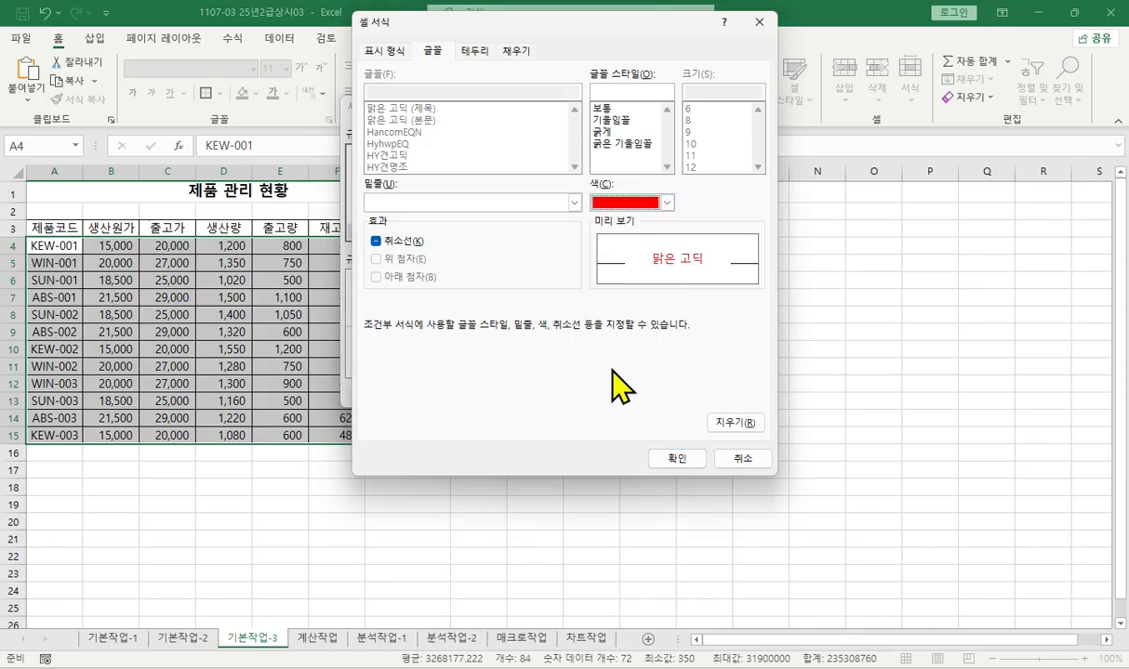
left_click(628, 144)
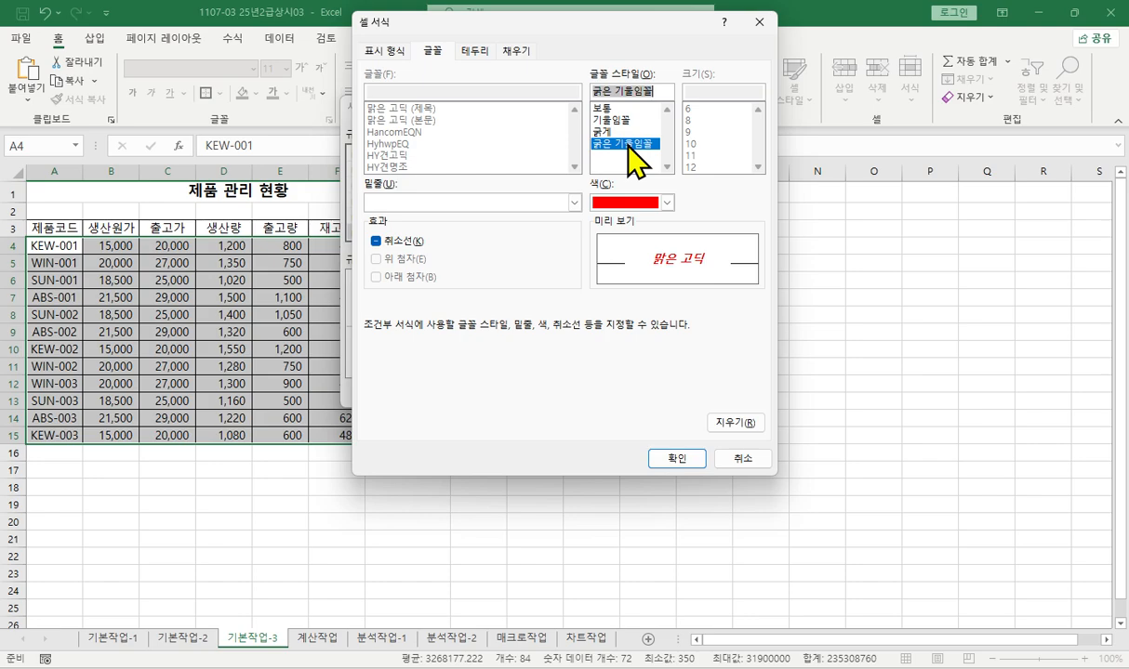
left_click(677, 459)
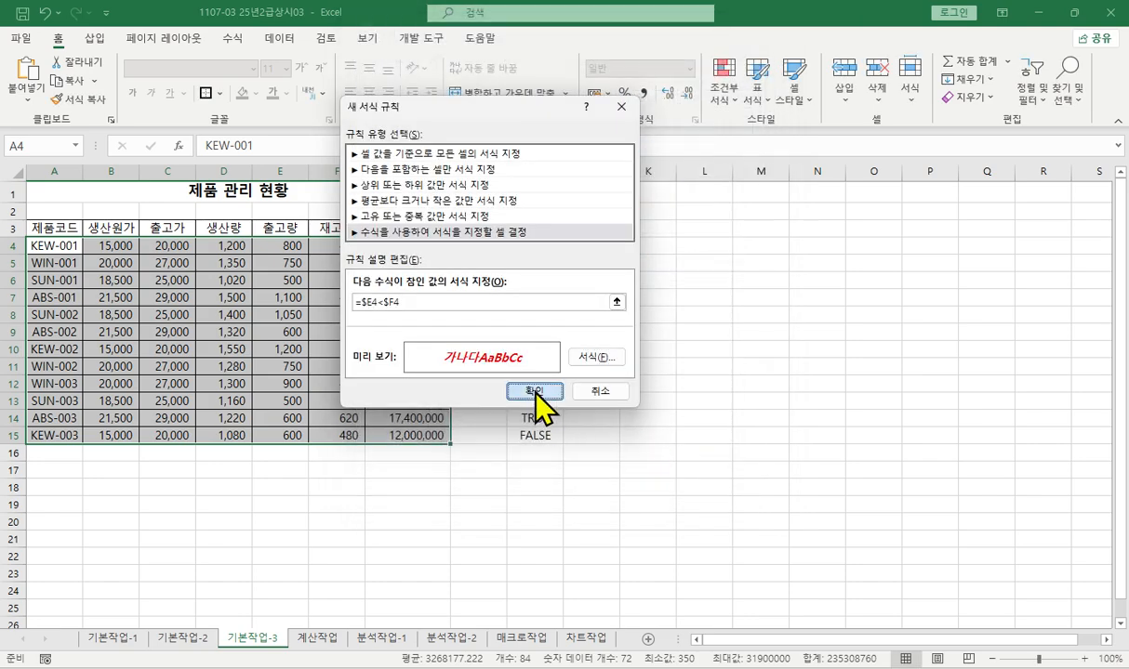
left_click(534, 391)
- Check the test results in column I against the formatted rows, and clear the contents of column I
left_click(537, 278)
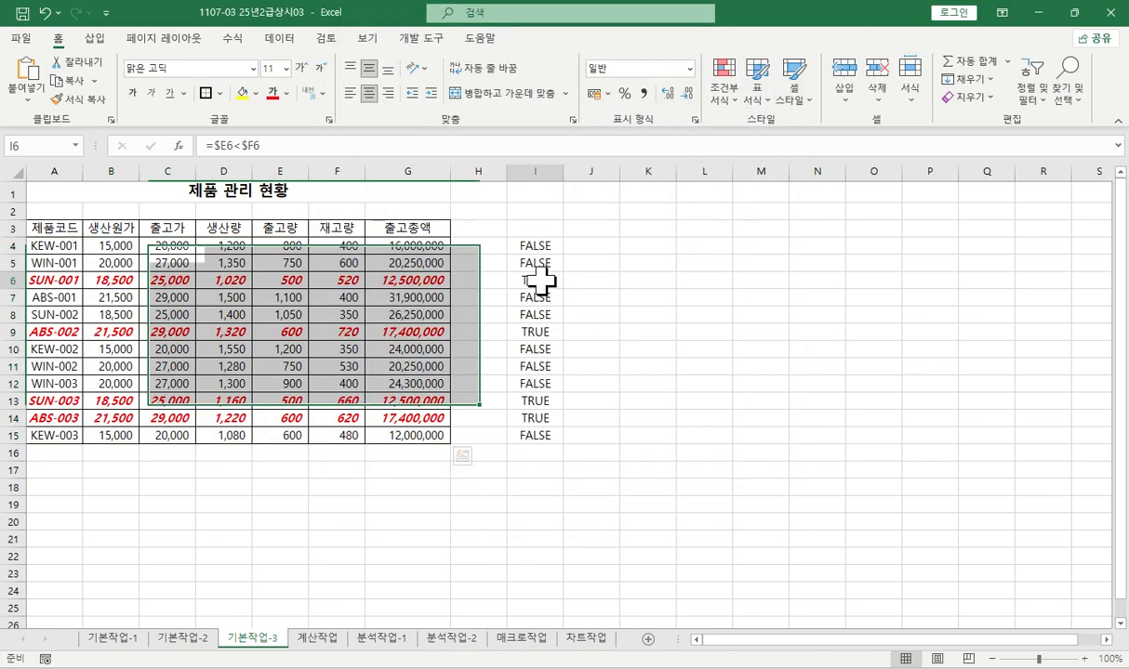
left_click(536, 332)
left_click(539, 400)
left_click(558, 418)
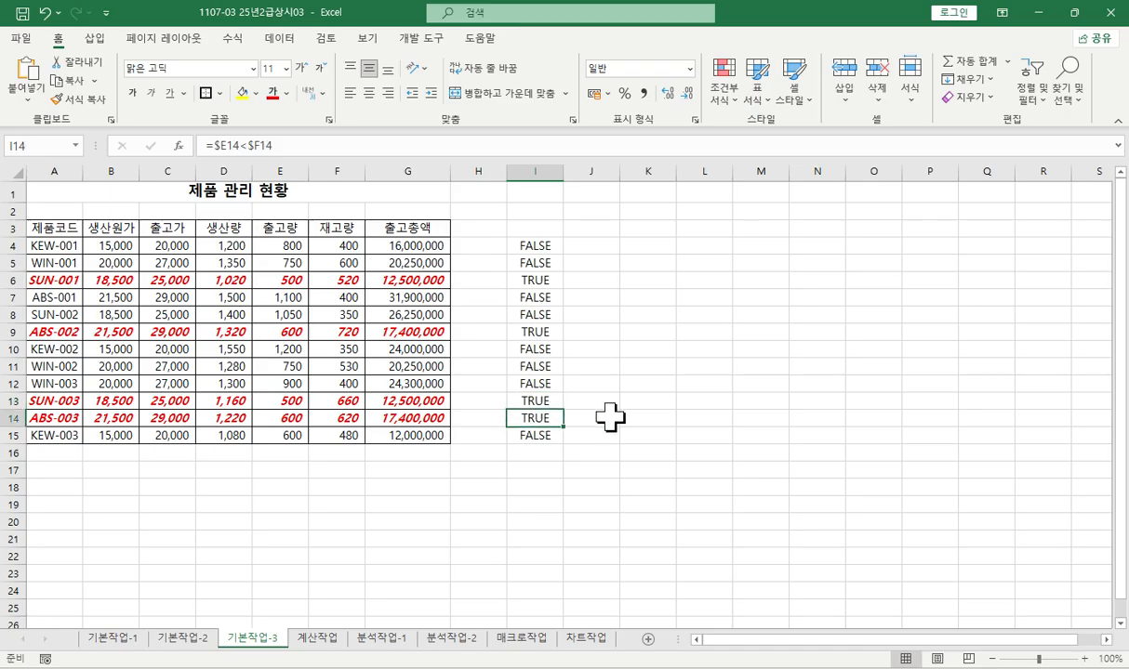
left_click(535, 161)
key("Delete")
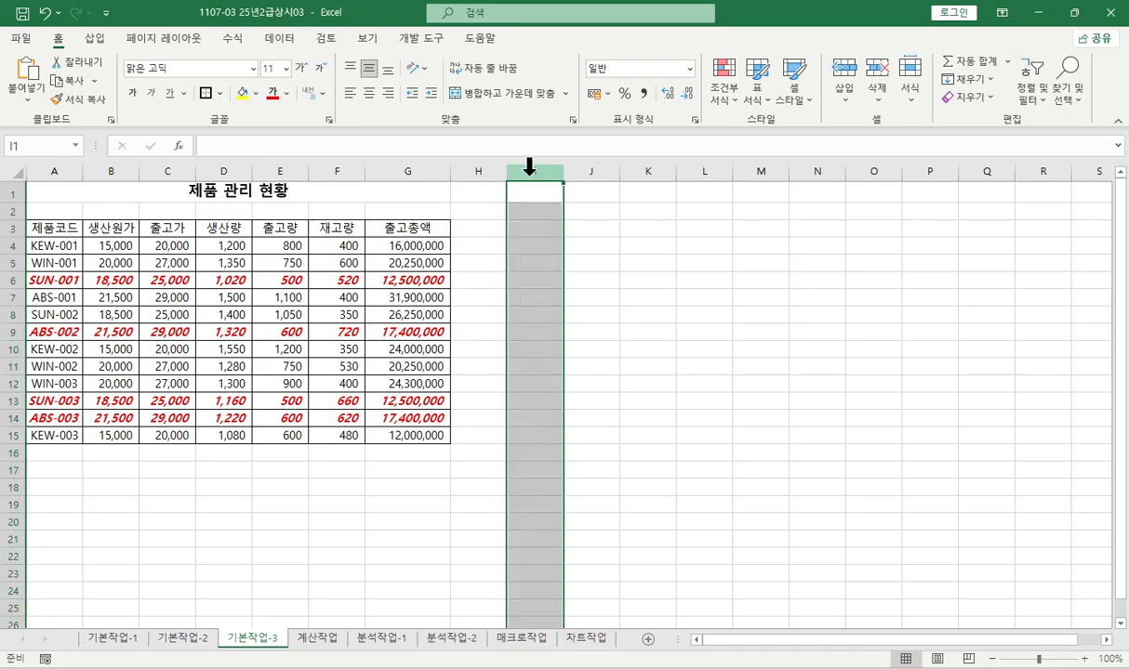
- Save the workbook and switch to the 분석작업-1 sheet with the ribbon collapsed
left_click(512, 229)
key("ctrl+s")
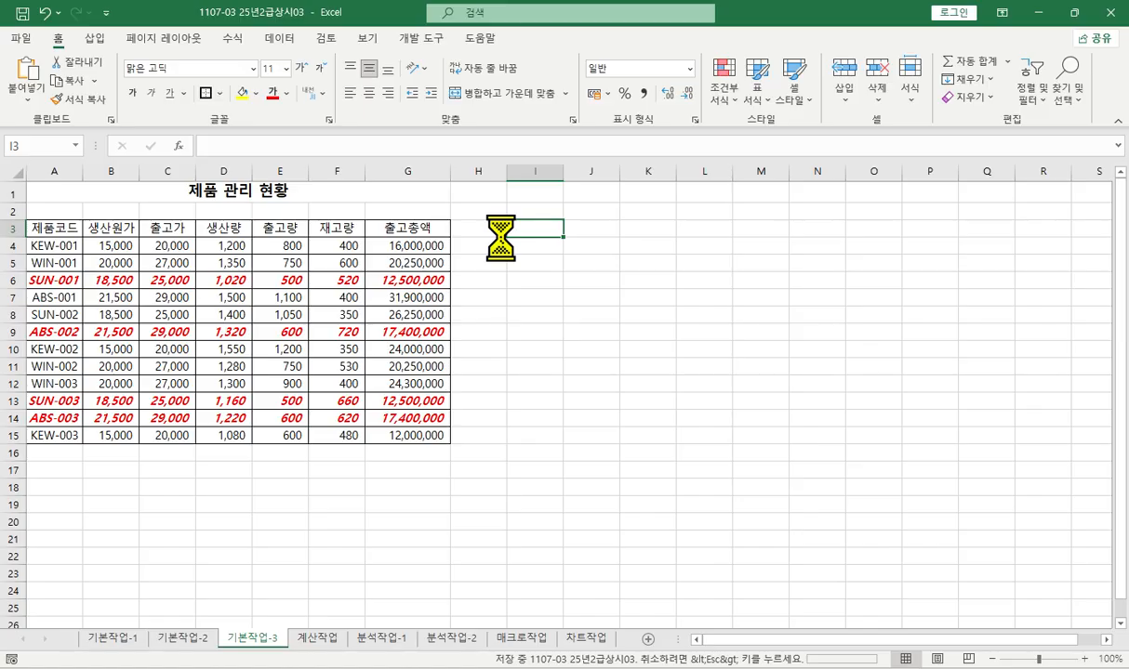
left_click(316, 639)
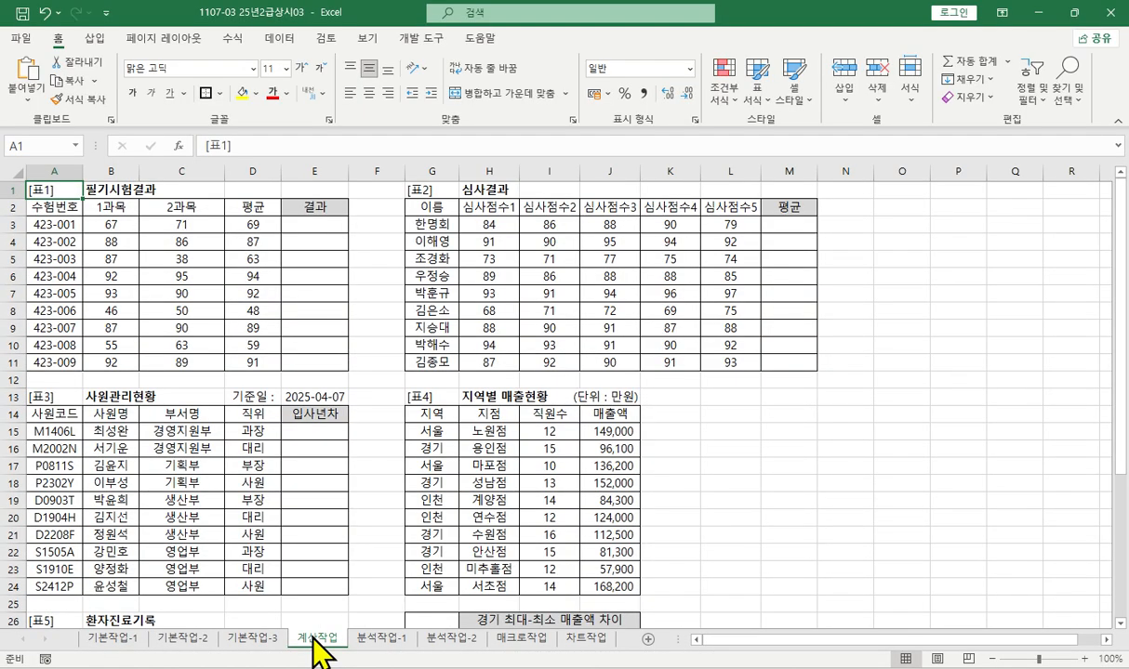
double_click(61, 38)
left_click(383, 638)
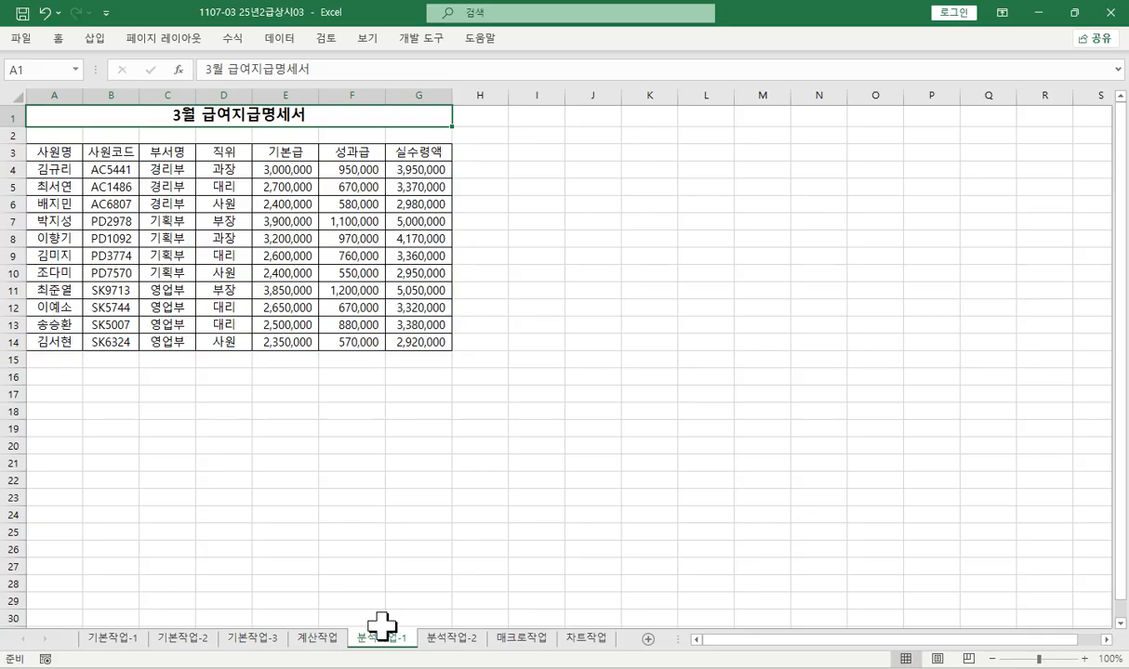
- Create a pivot table from the range A3:G14, placed on the existing 분석작업-1 worksheet at cell A18
left_click(53, 149)
left_click_drag(53, 150, 429, 344)
left_click(94, 38)
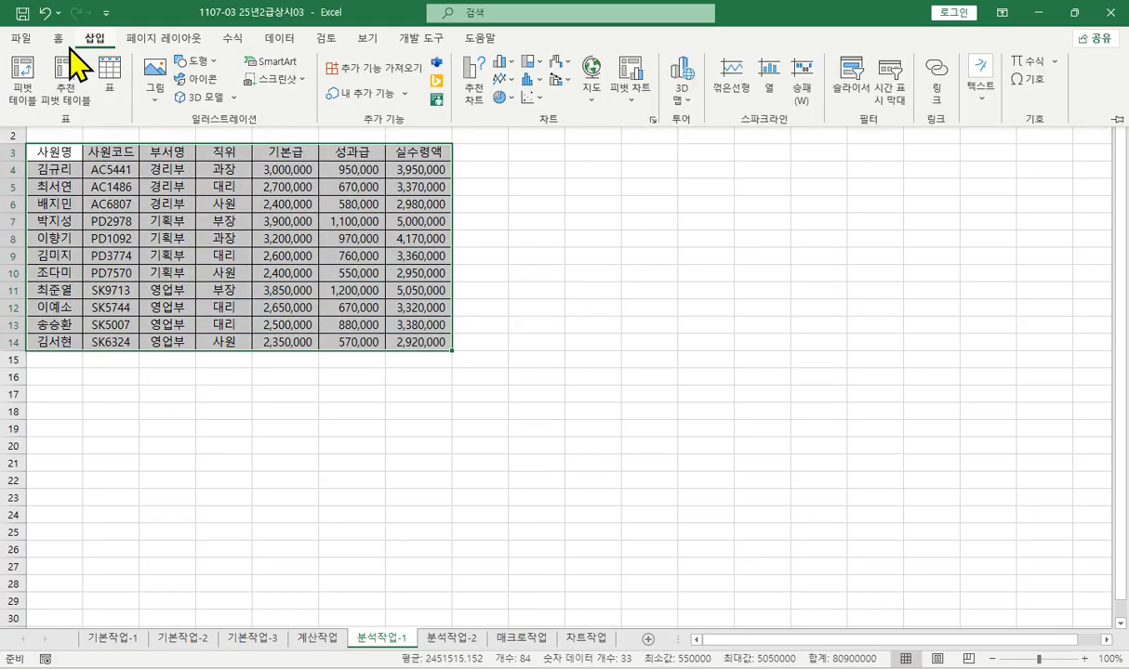
left_click(20, 88)
left_click(388, 277)
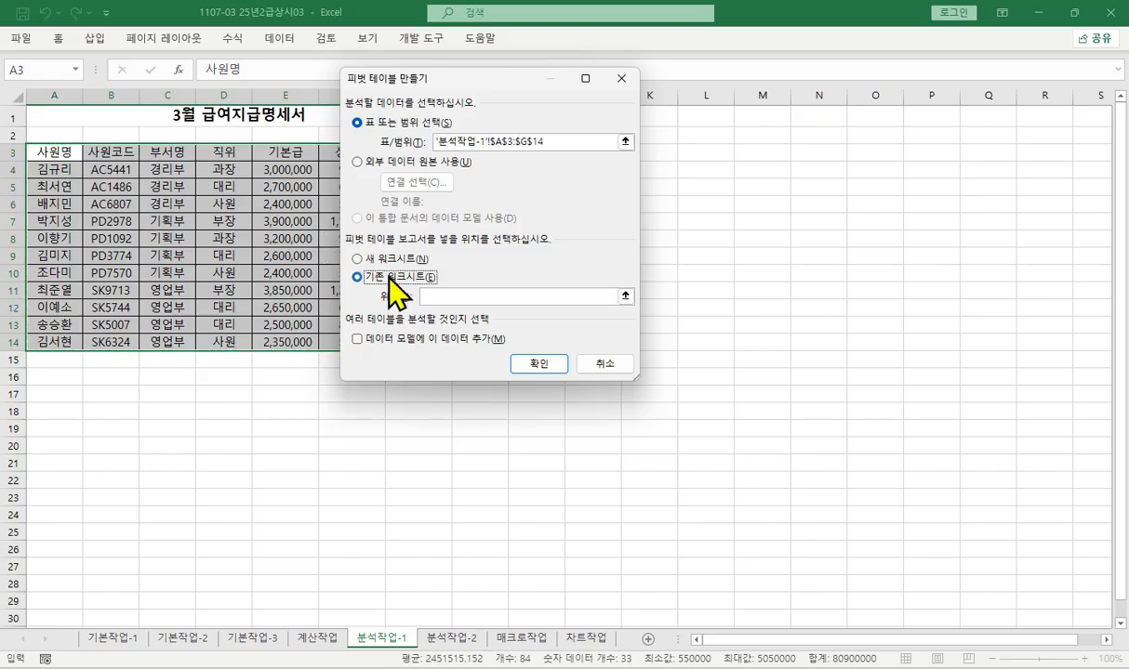
left_click(75, 410)
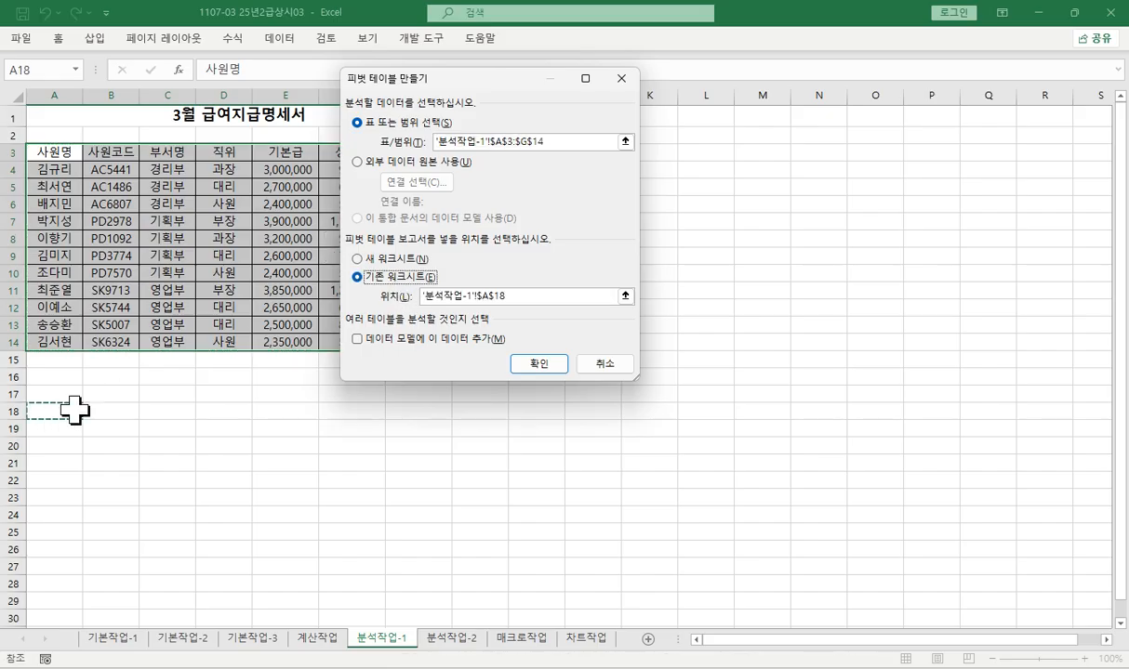
left_click(539, 364)
- Add 직위 to the pivot table's rows and 기본급 to its values
scroll(477, 314, "down", 1)
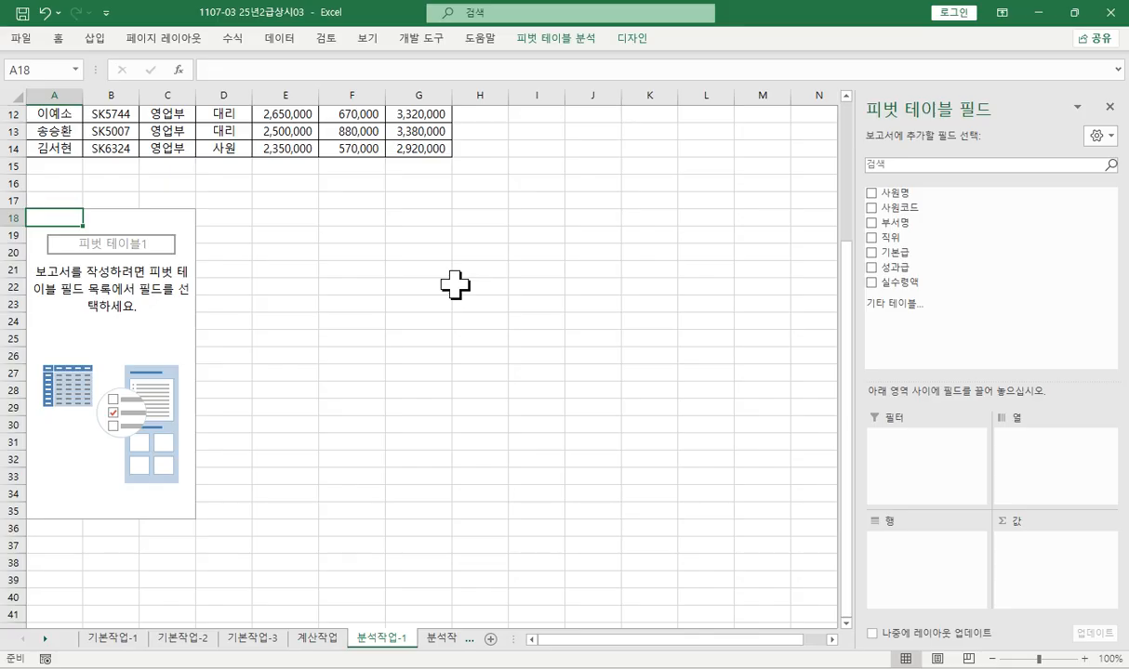
left_click_drag(890, 238, 919, 577)
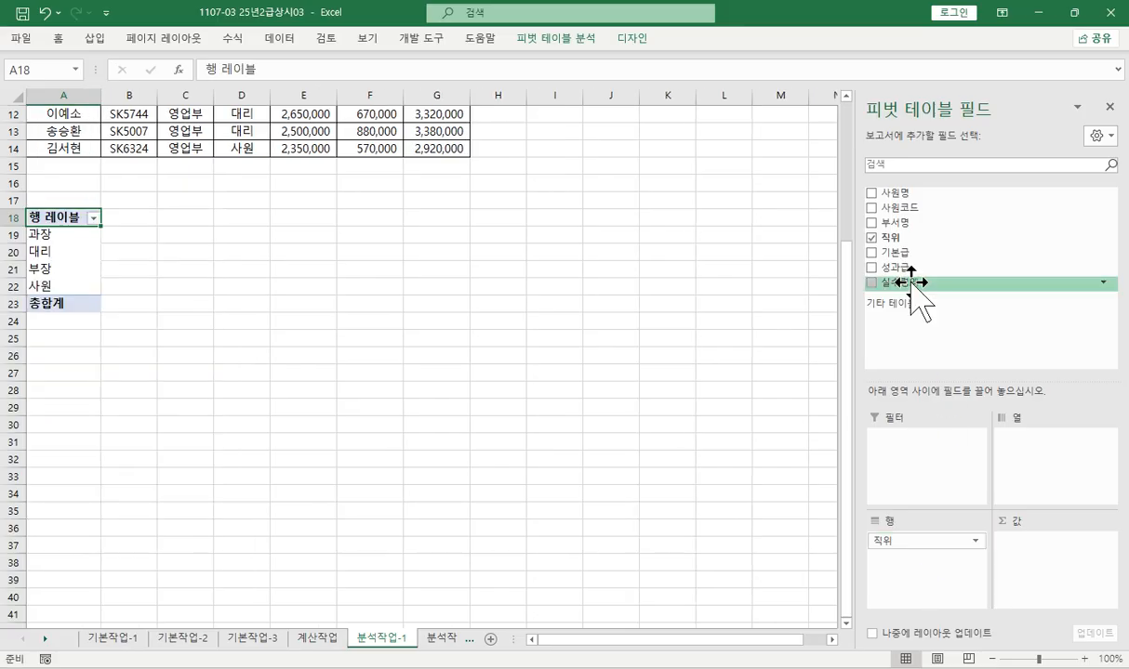
left_click_drag(881, 252, 1019, 459)
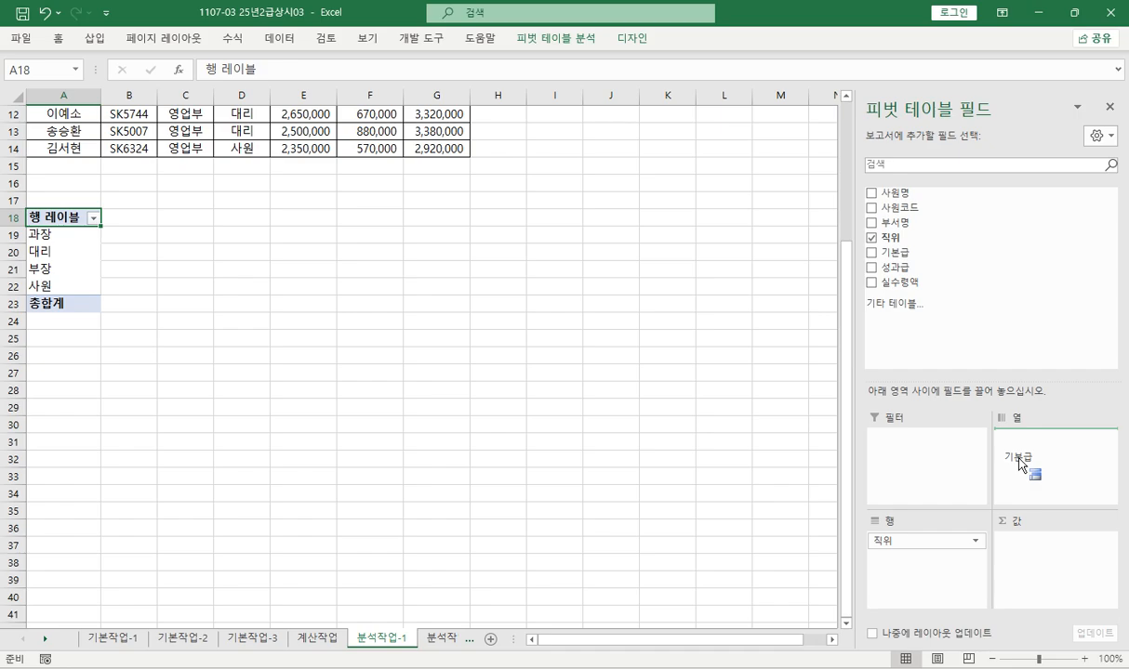
left_click_drag(1019, 459, 1032, 548)
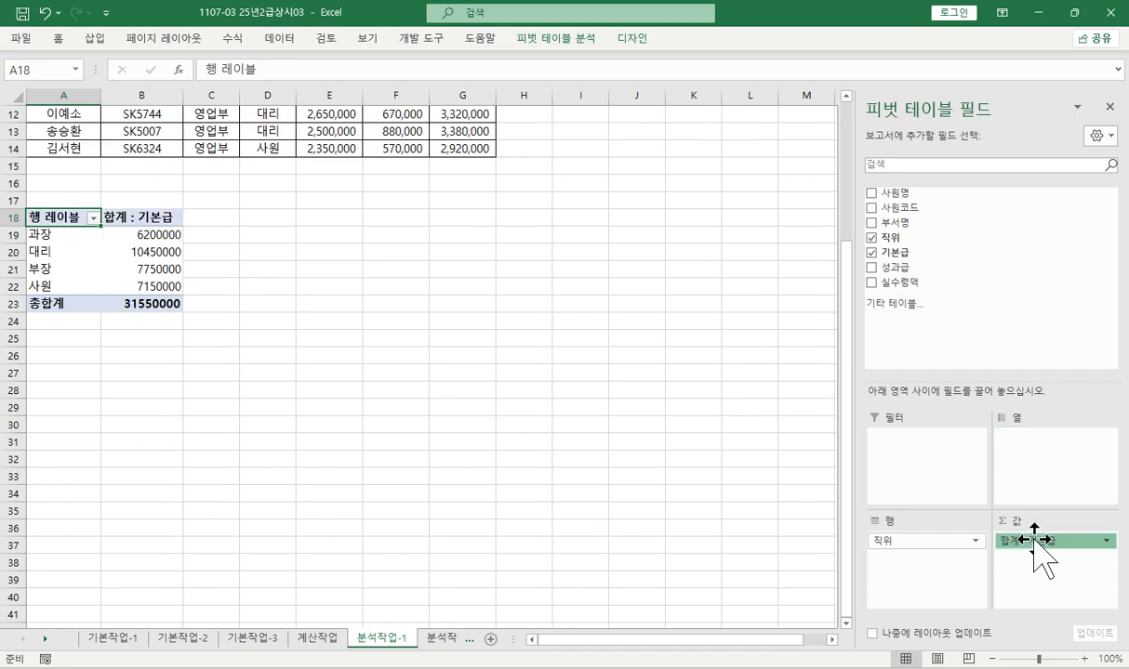
- Summarize the 기본급 value field by maximum (최대) and give it the 숫자 format with the 1000 separator
left_click(1035, 540)
left_click(1044, 523)
left_click(374, 265)
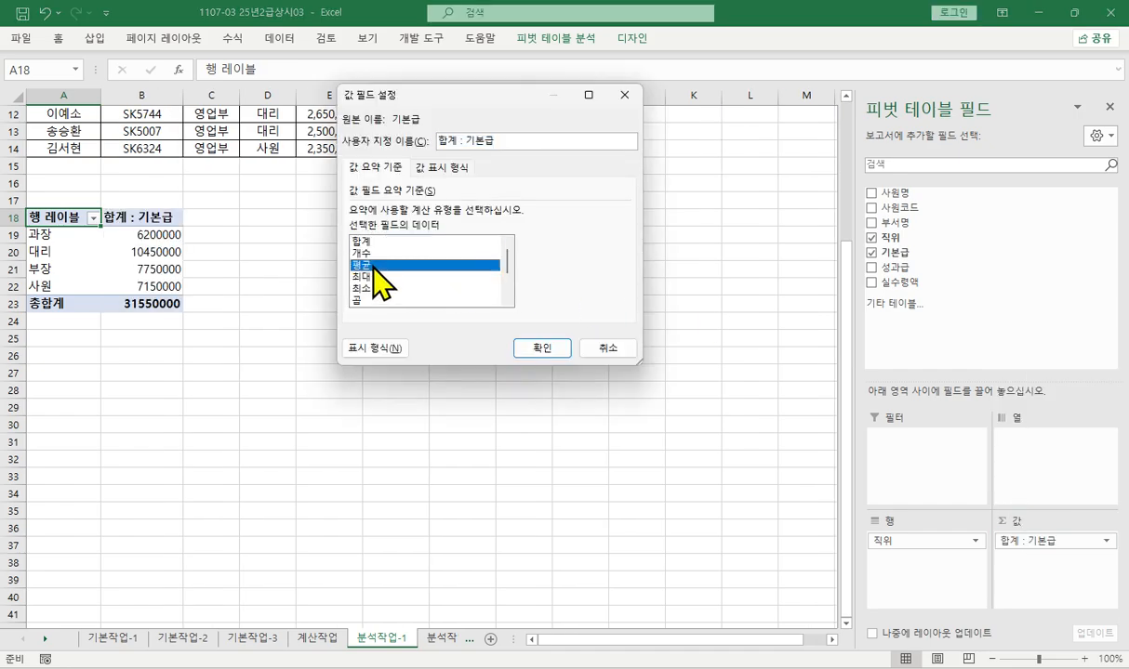
left_click(374, 277)
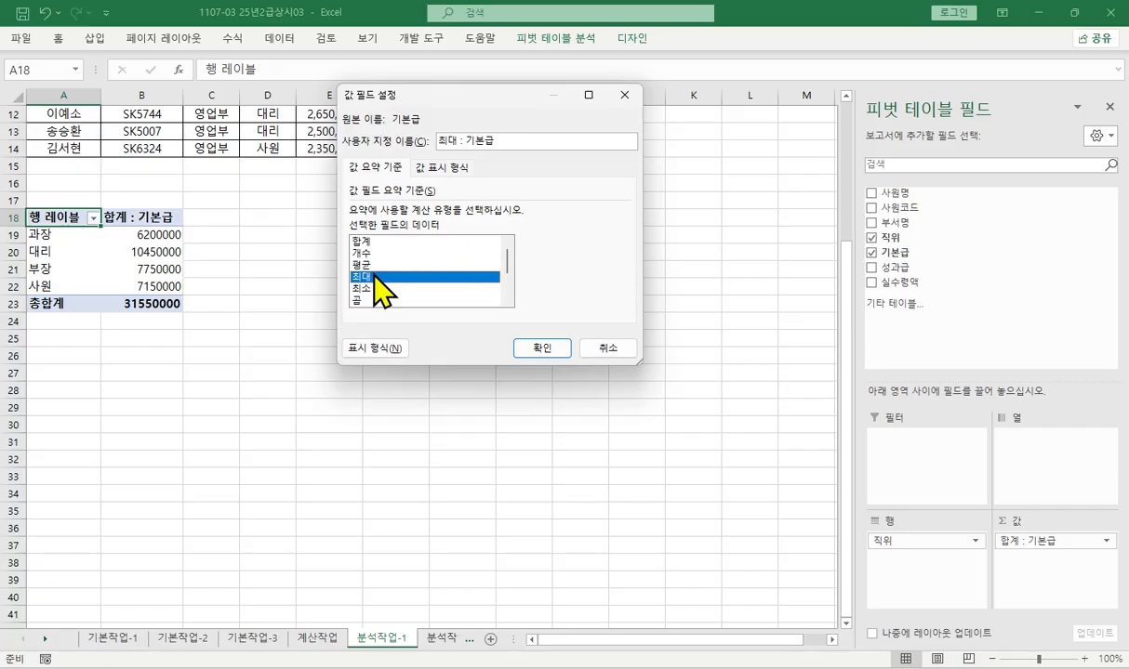
left_click(375, 347)
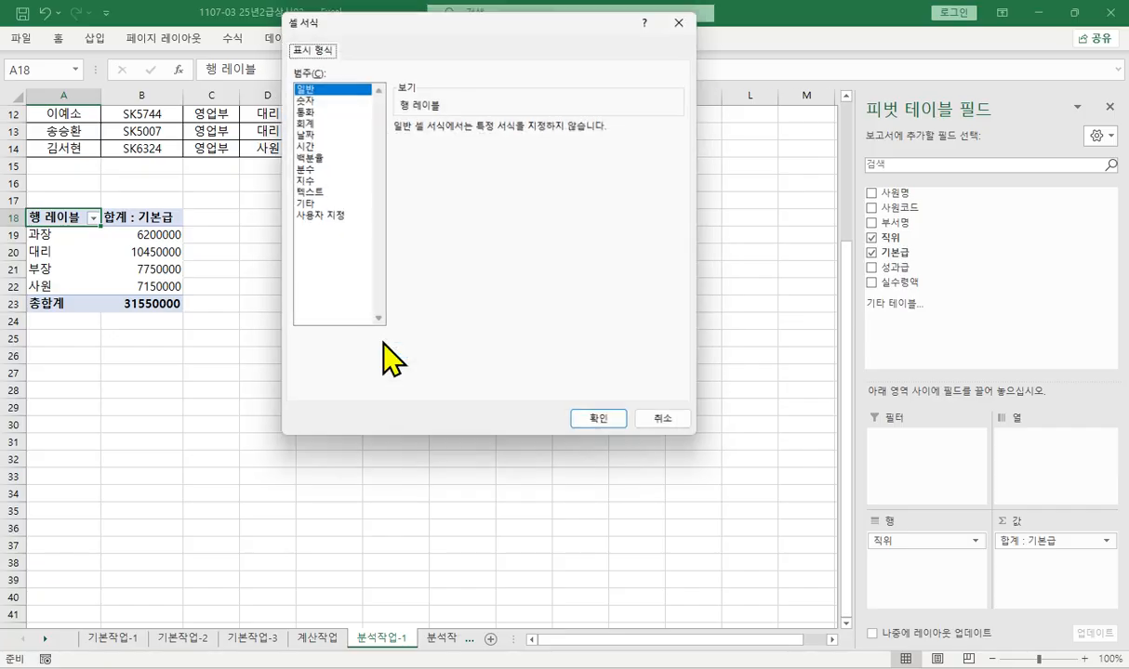
left_click(307, 98)
left_click(398, 149)
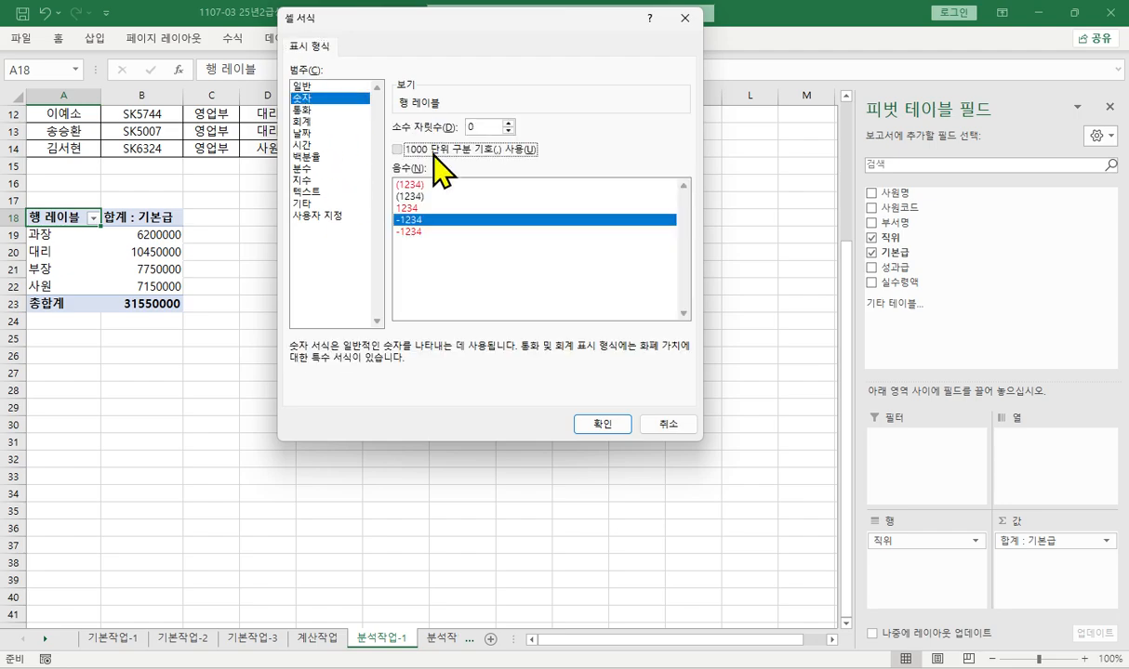
left_click(612, 426)
left_click(544, 346)
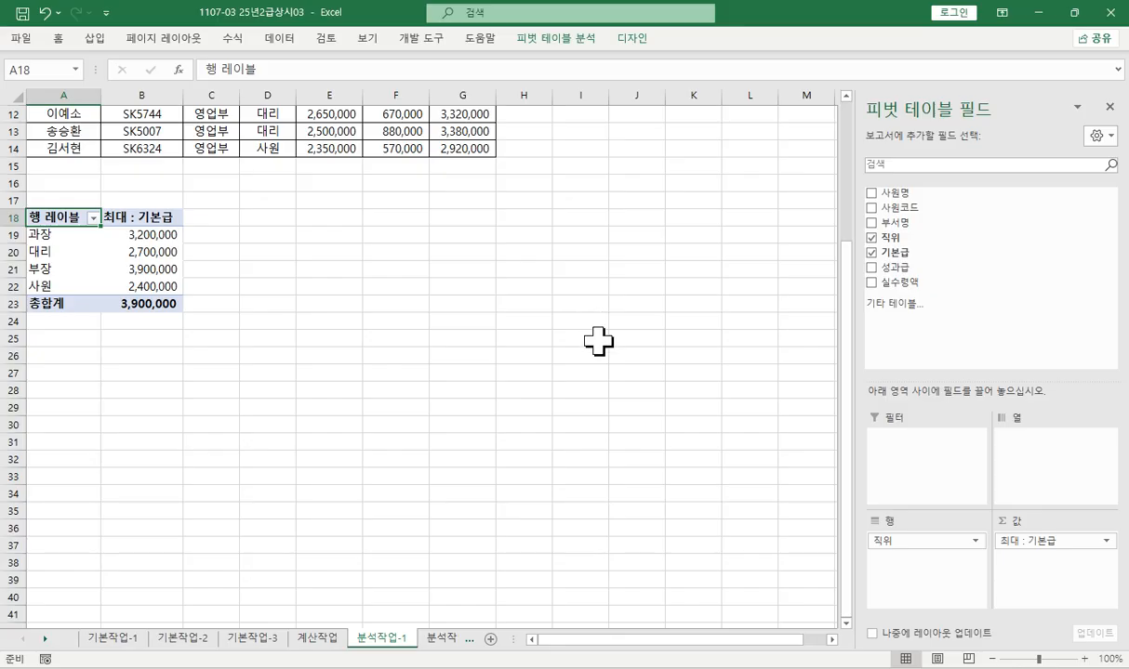
- Add 성과급 to the pivot table's values, summarized by 최대 and formatted as 숫자 with the 1000 separator
left_click_drag(895, 267, 1064, 581)
left_click(1060, 559)
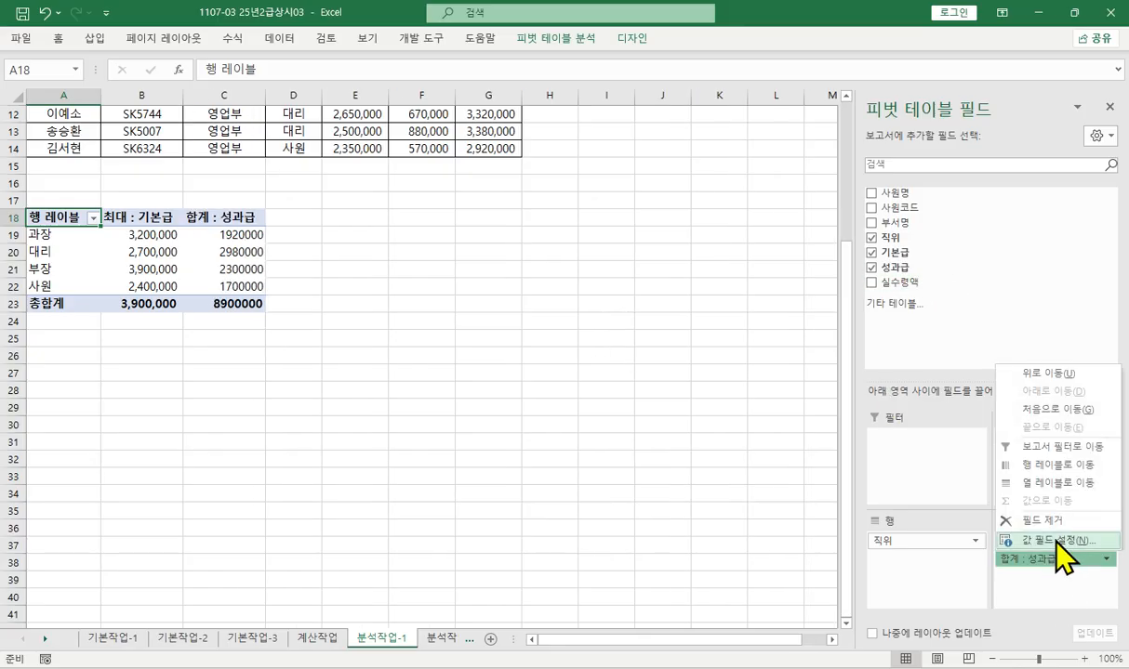
left_click(1055, 540)
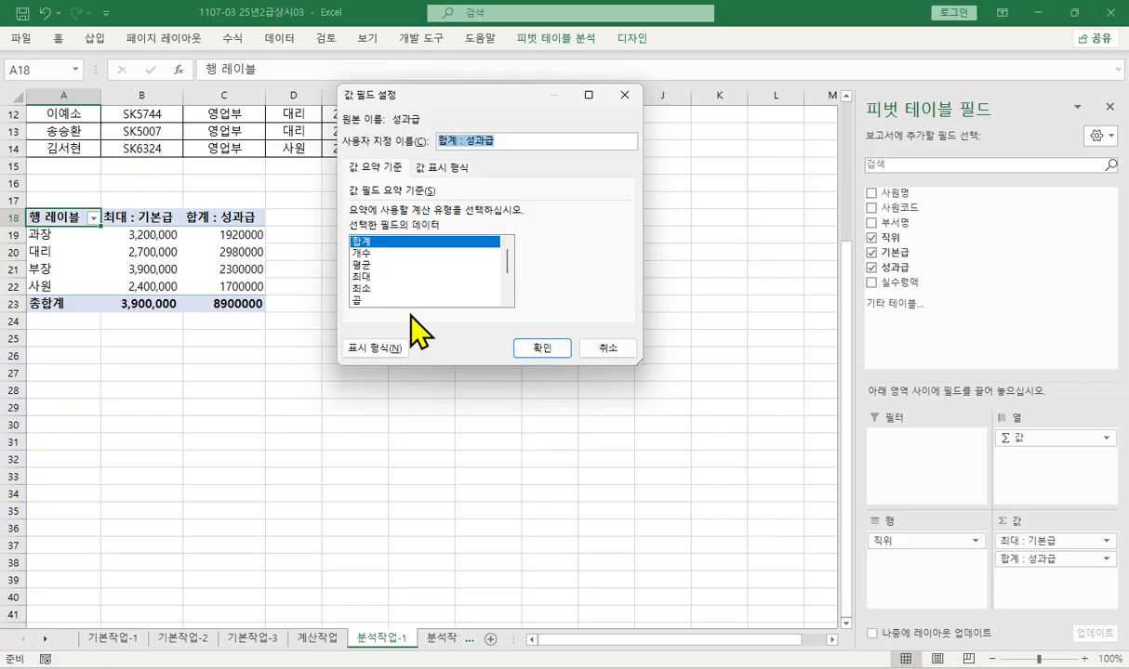
left_click(362, 276)
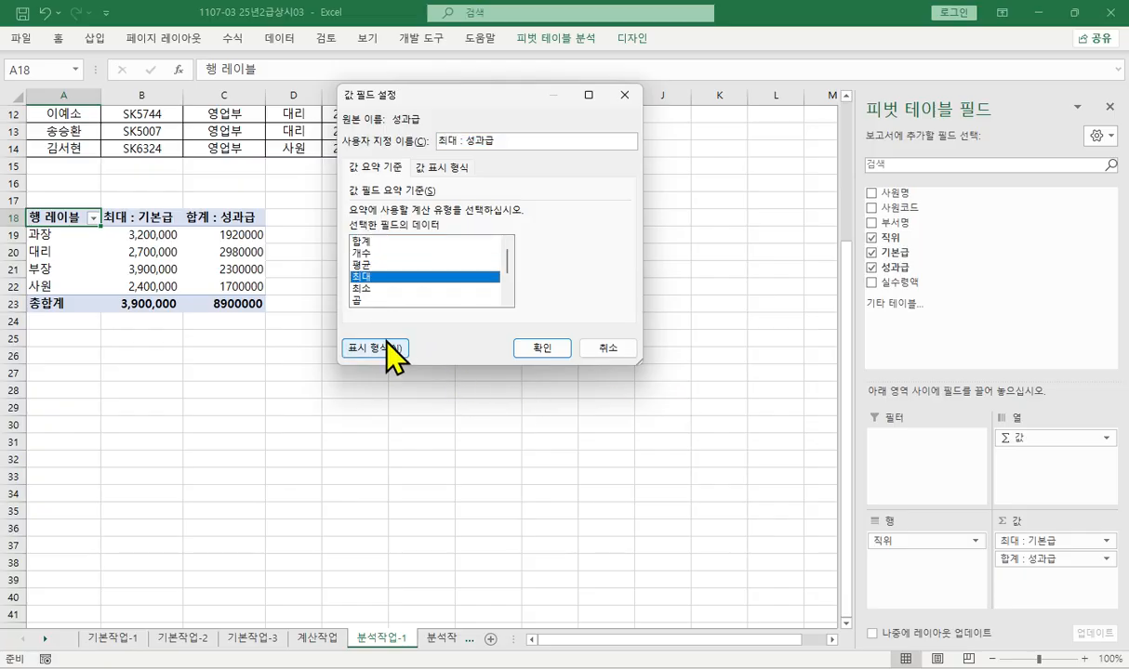
left_click(389, 346)
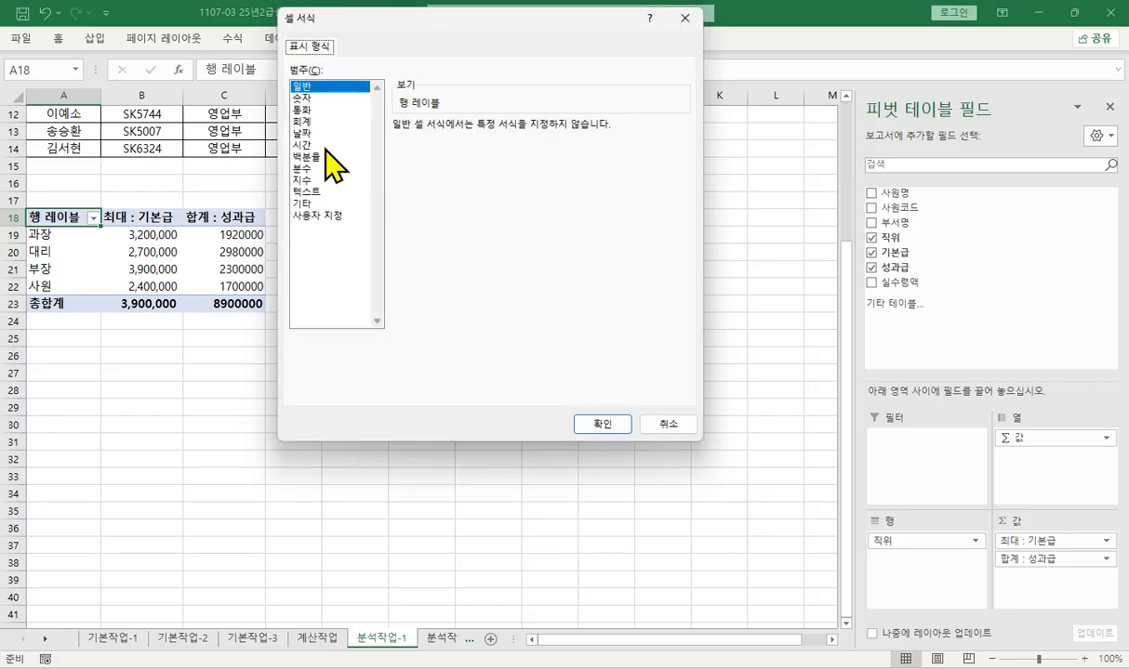
left_click(310, 98)
left_click(420, 145)
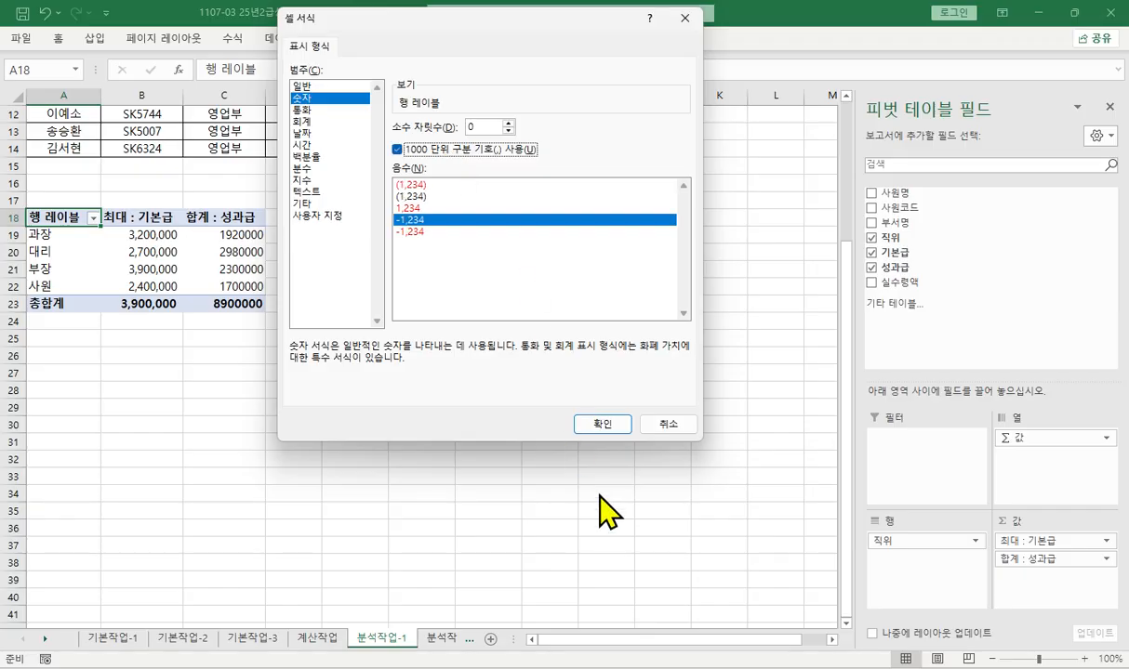
left_click(603, 424)
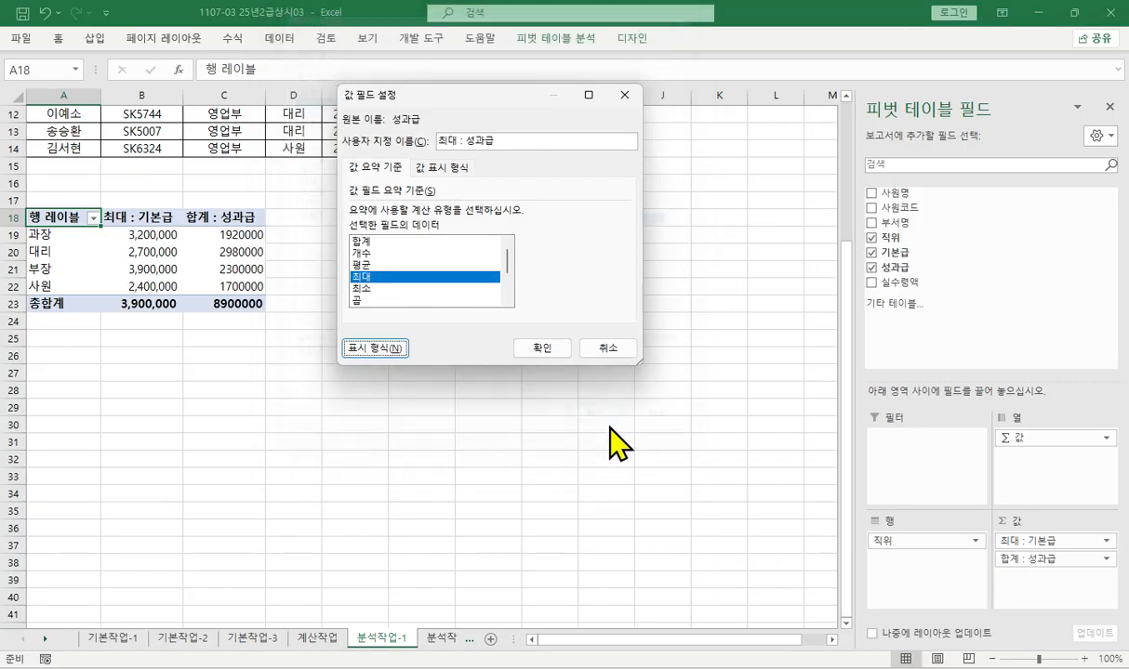
left_click(543, 347)
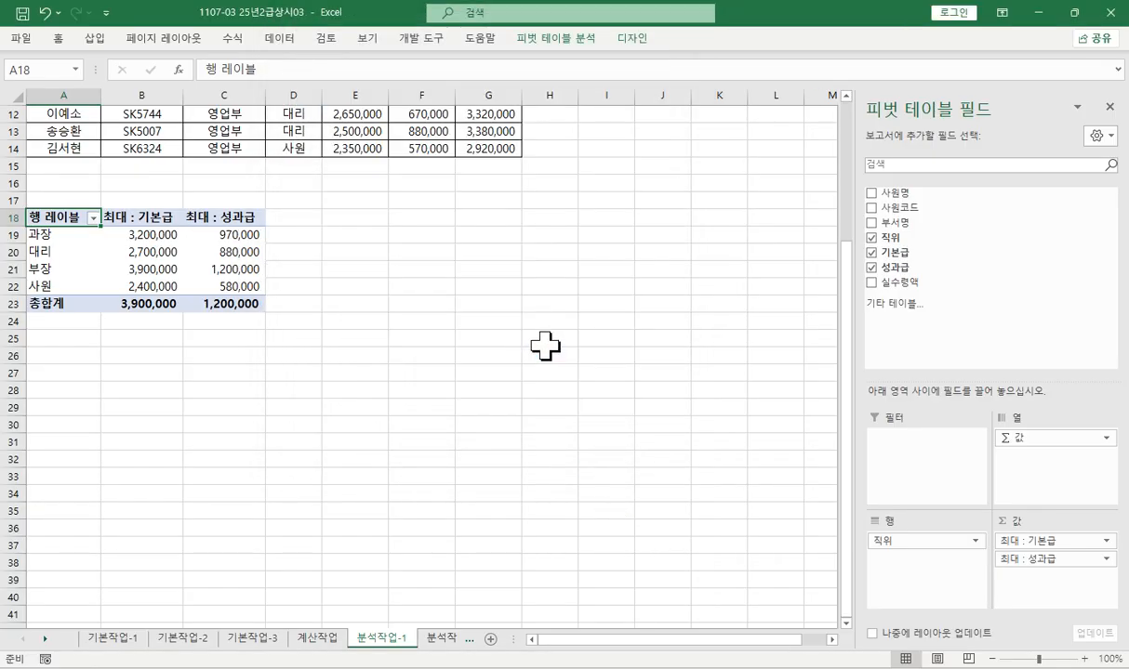
- Add 실수령액 to the pivot table's values, summarized by 최대 and formatted as 숫자 with the 1000 separator
left_click_drag(888, 282, 1040, 575)
left_click(1041, 577)
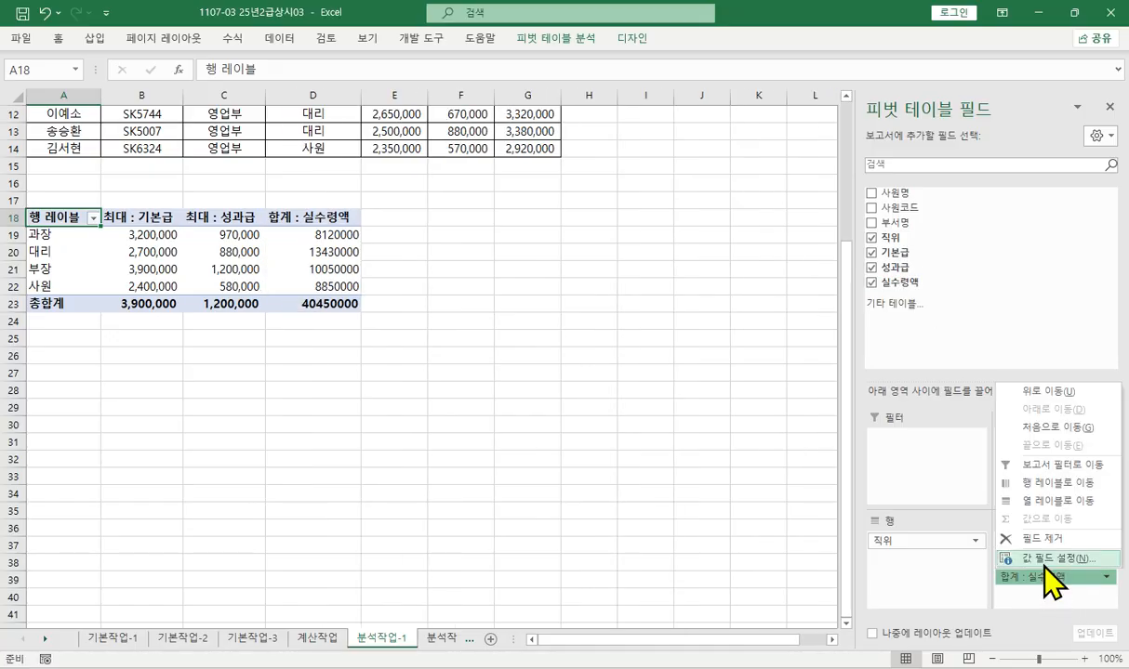
left_click(1046, 560)
left_click(364, 276)
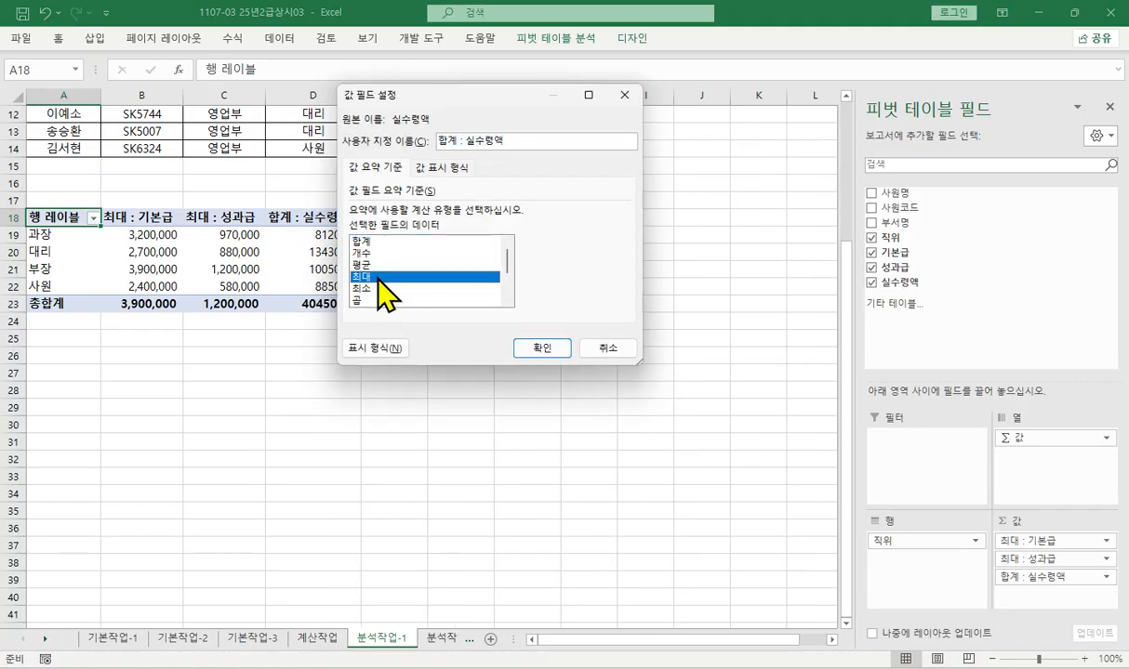
left_click(386, 350)
left_click(309, 97)
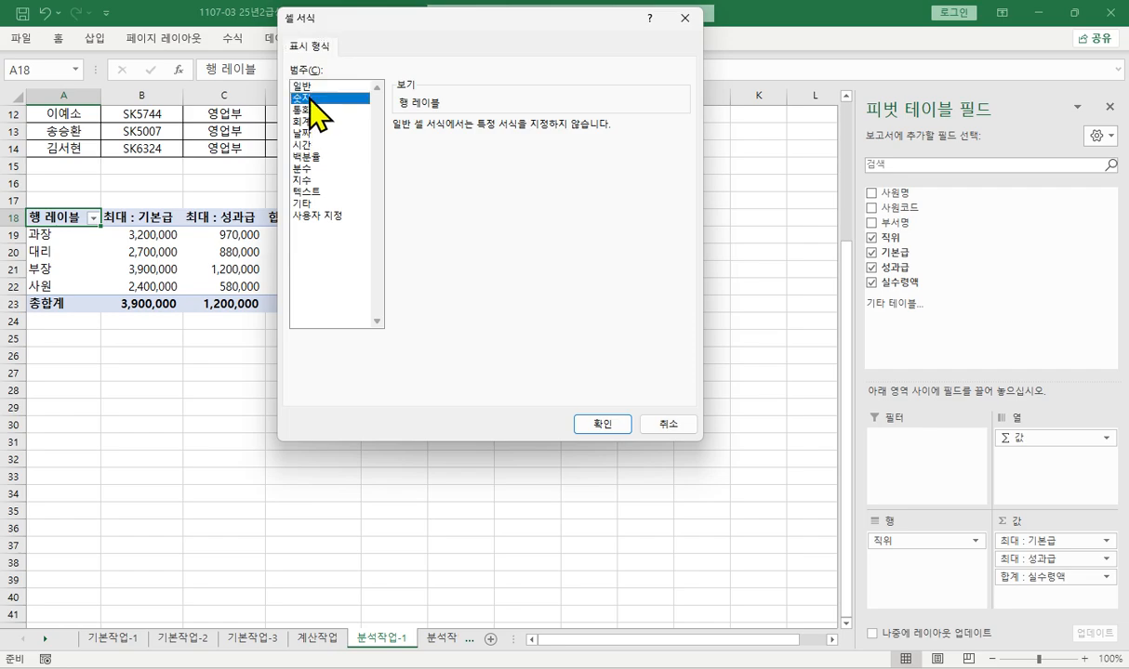
left_click(399, 146)
left_click(595, 423)
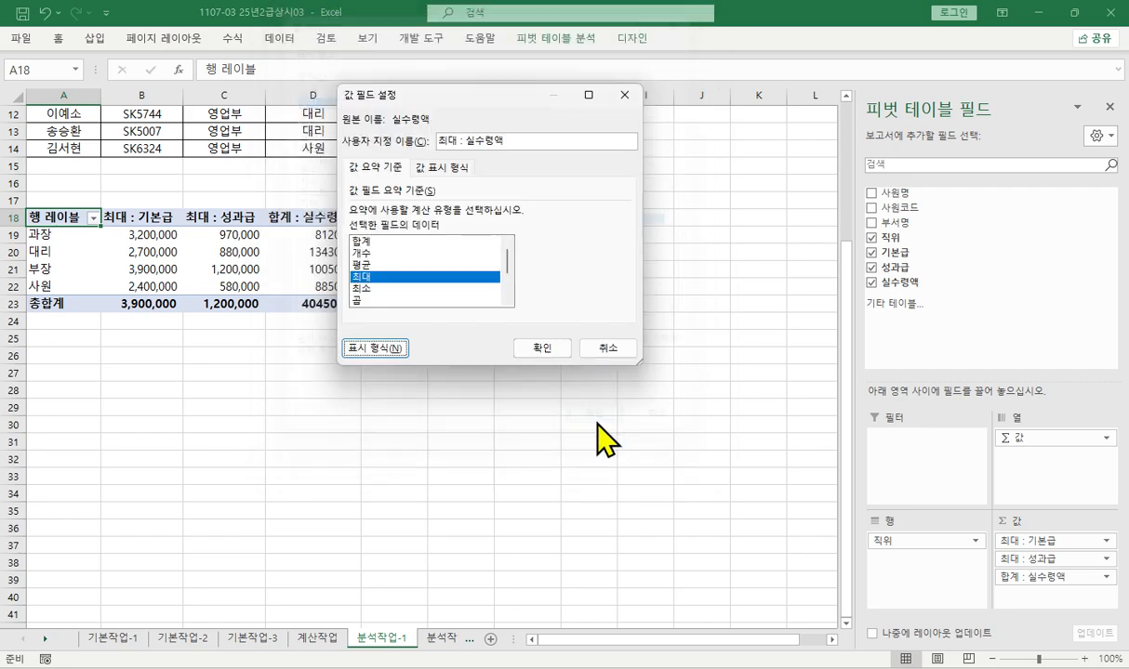
left_click(537, 346)
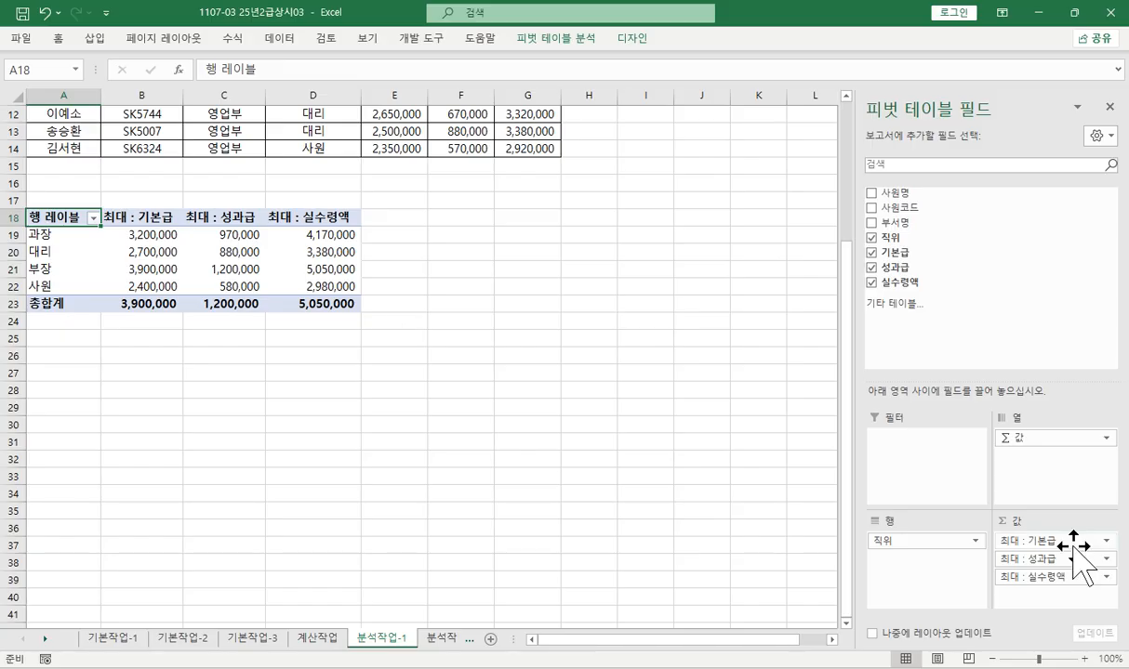
- Review the value field settings and number format of the 기본급 field from its header in B18
left_click(144, 215)
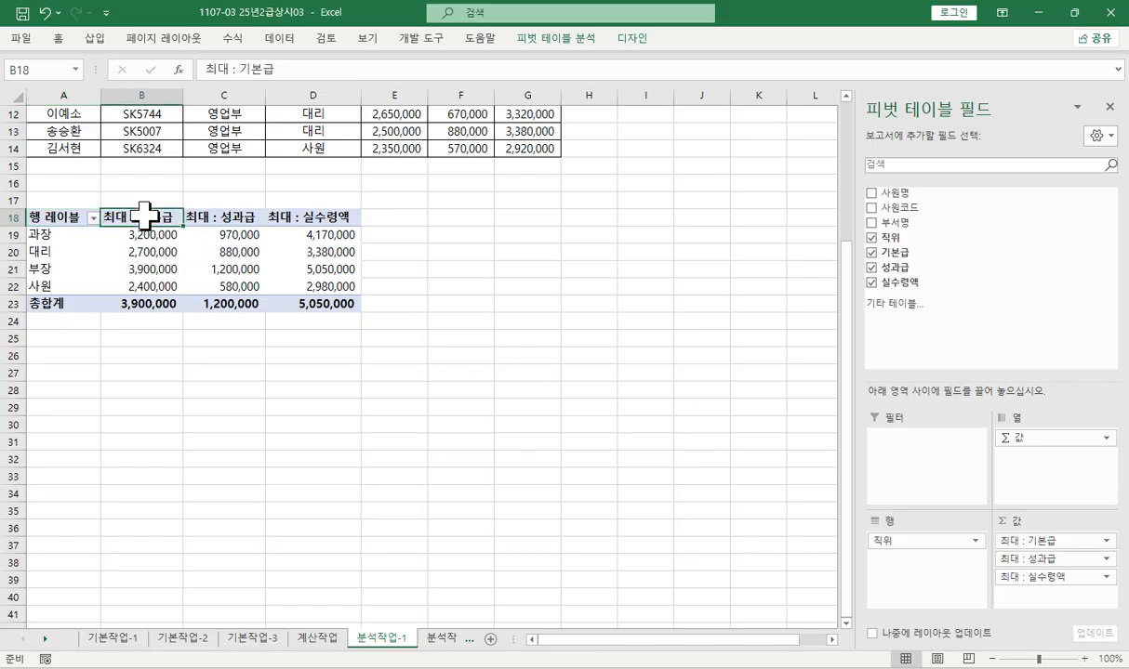
right_click(144, 215)
left_click(179, 426)
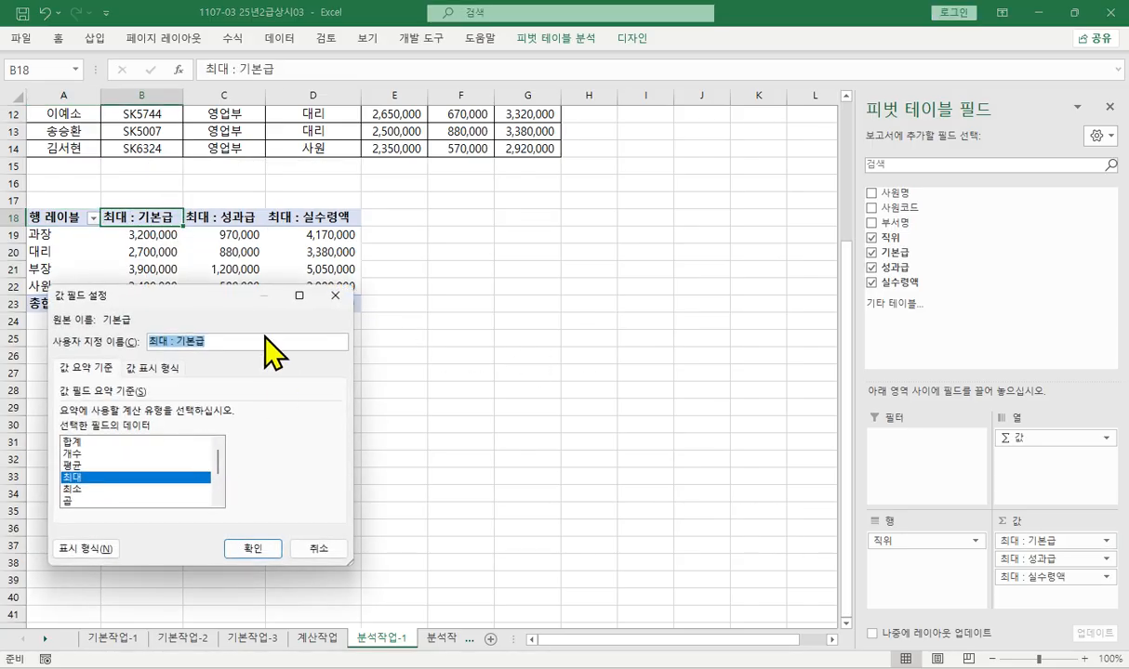
left_click(72, 546)
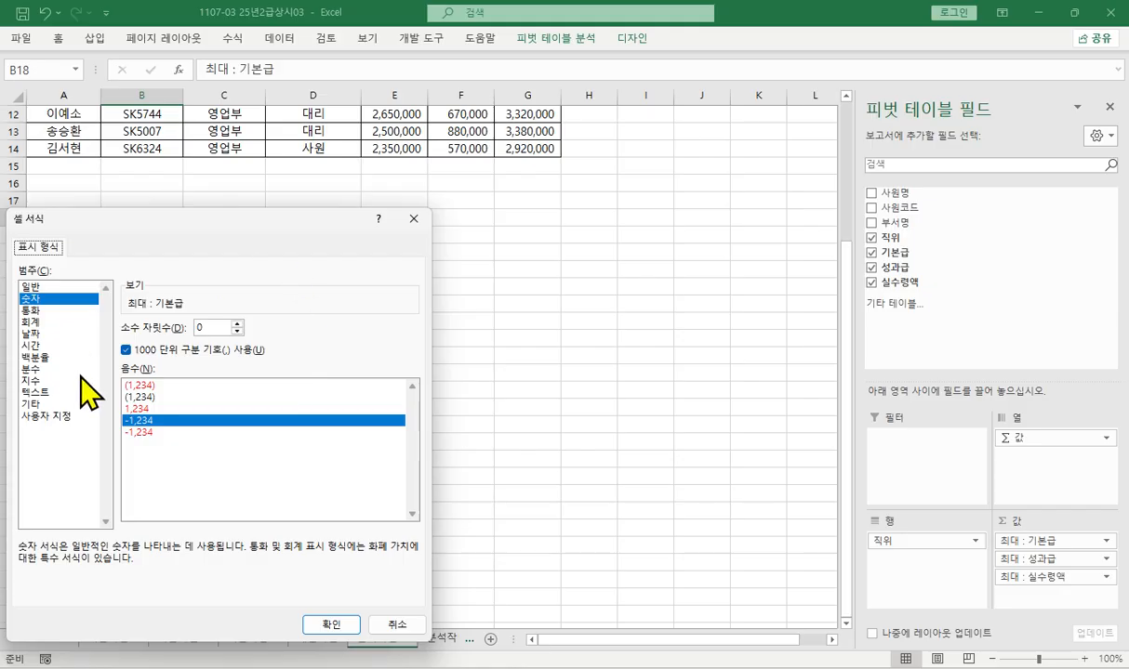
left_click(331, 624)
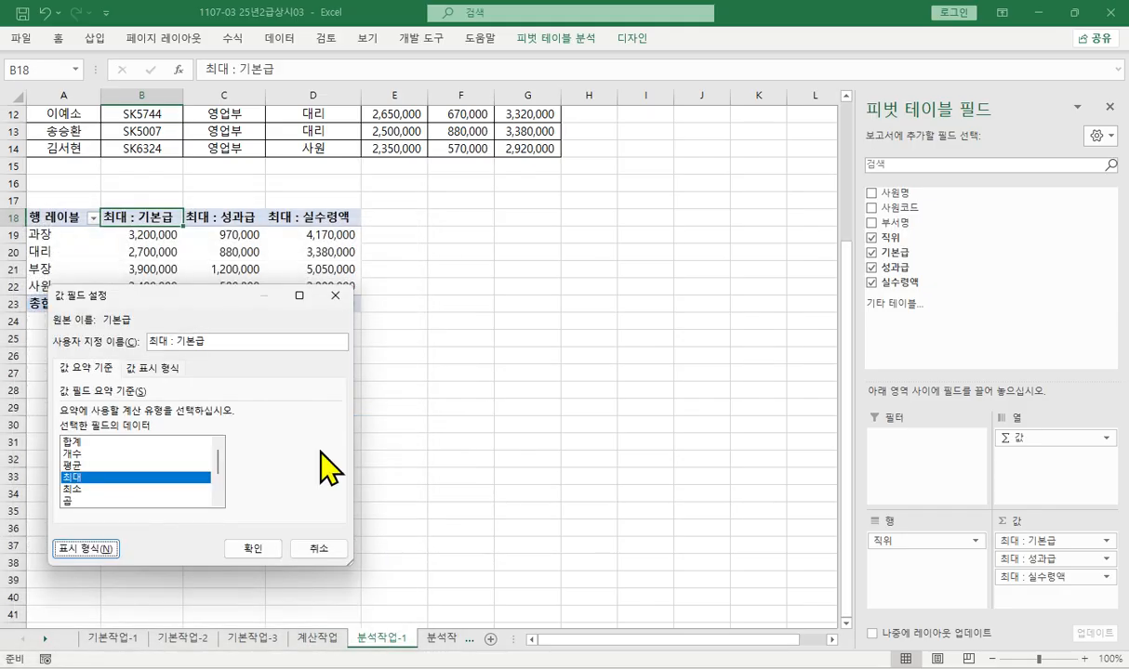
left_click(253, 549)
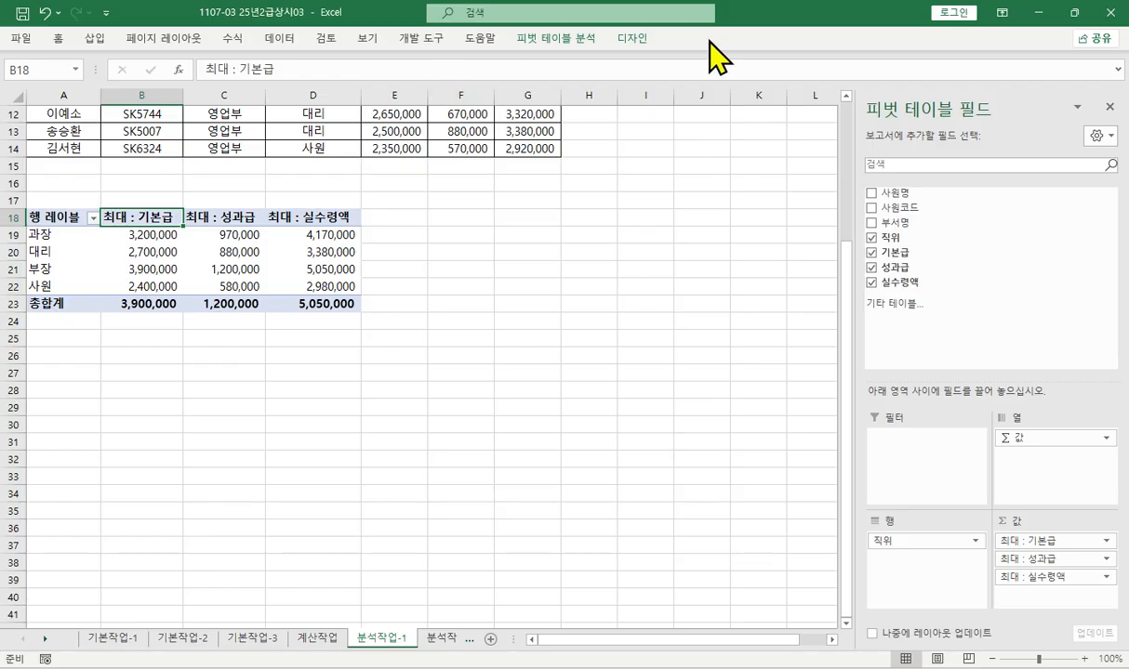
left_click(600, 13)
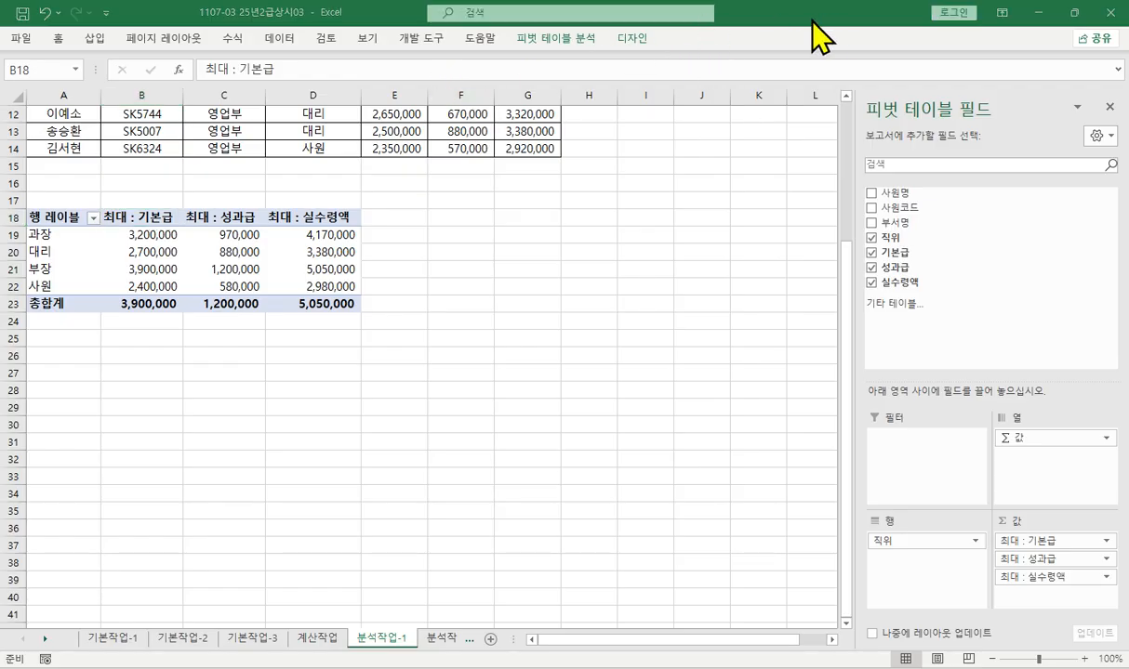
left_click_drag(800, 19, 755, 81)
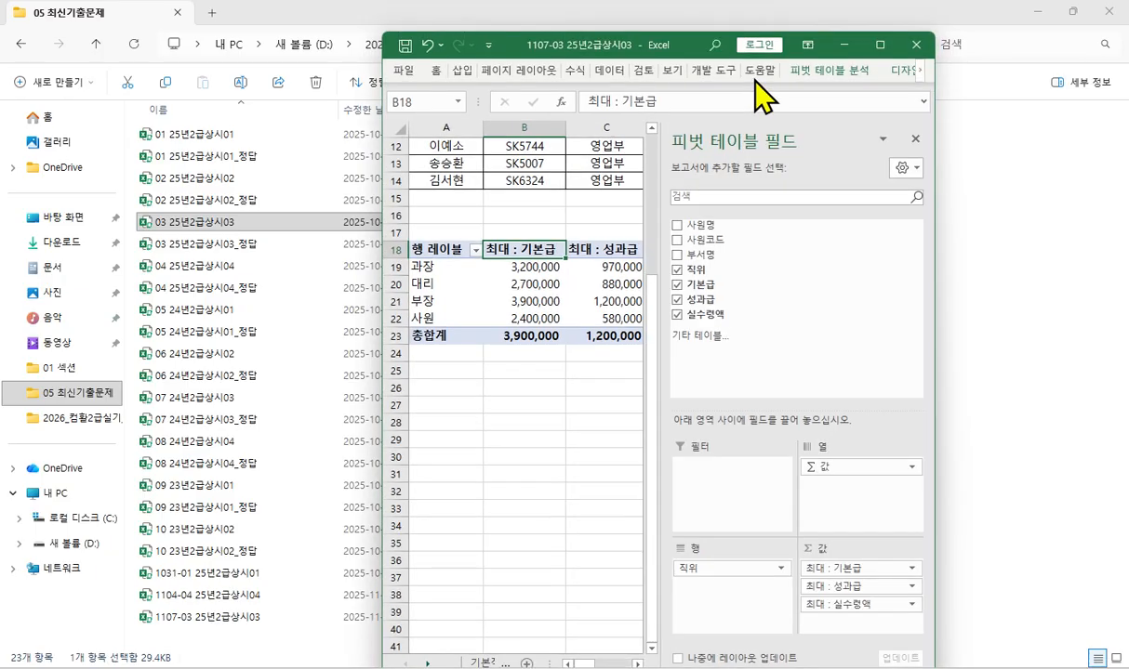
left_click(880, 44)
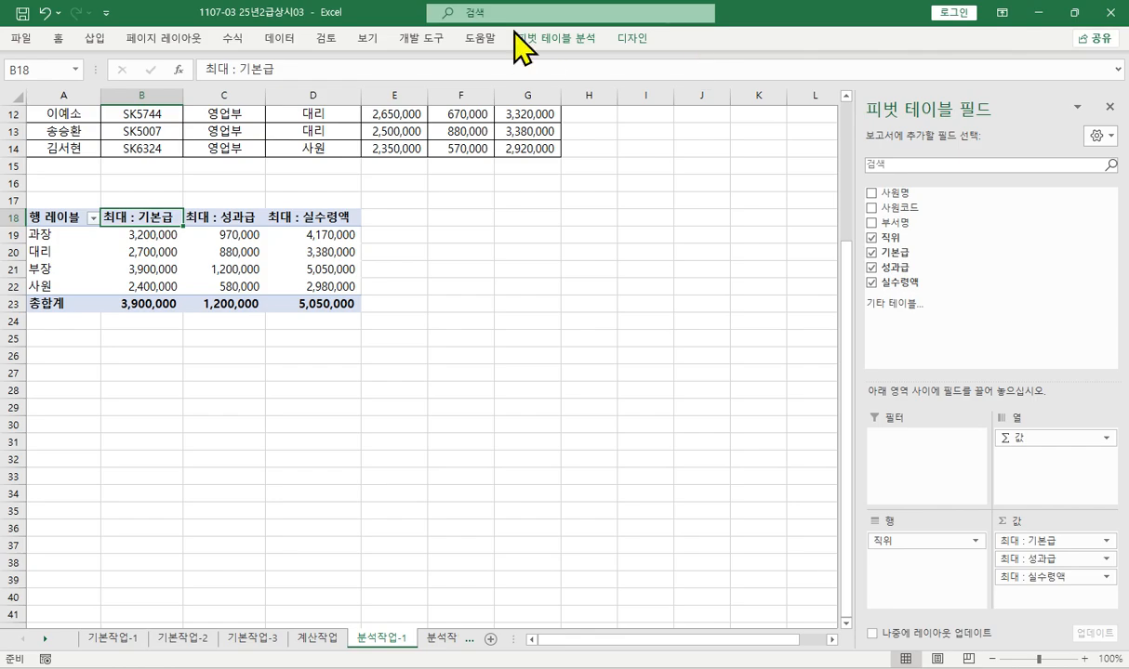
- Restore the workbook window to a smaller size and widen it so the pivot table and its field list fit
left_click(540, 13)
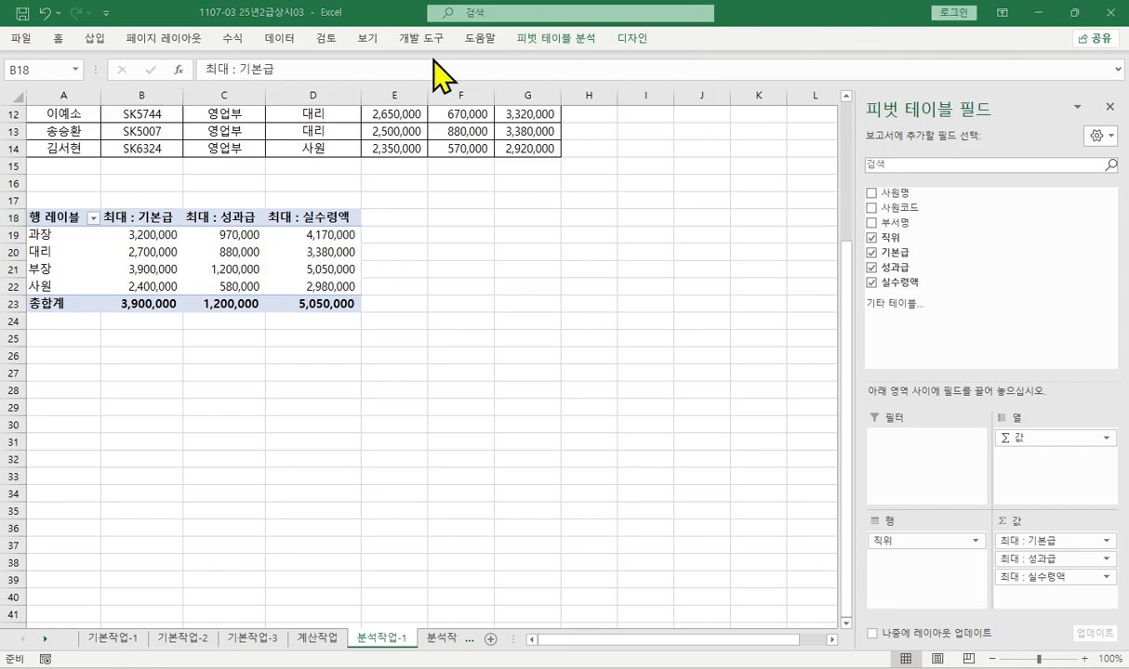
double_click(393, 16)
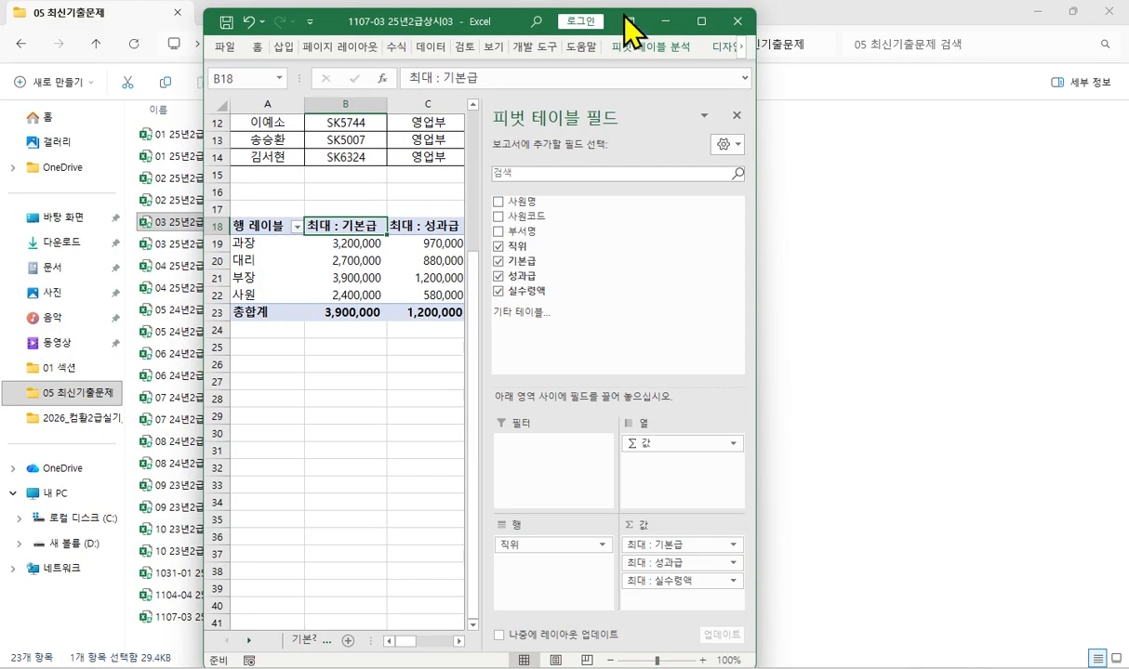
left_click(701, 20)
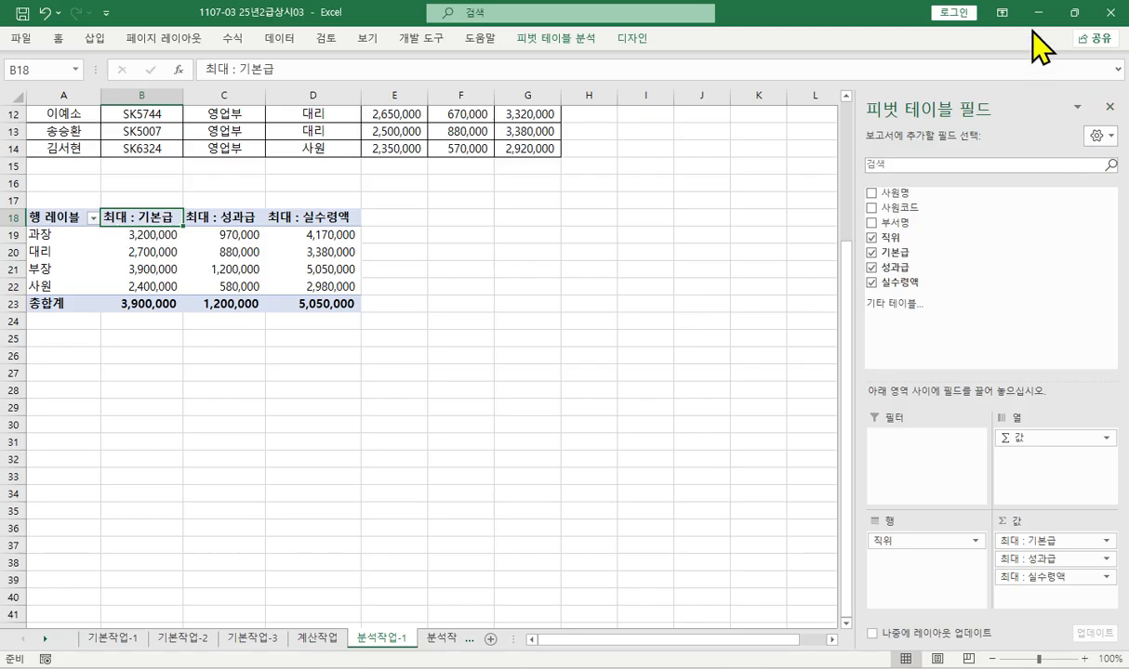
left_click(1074, 13)
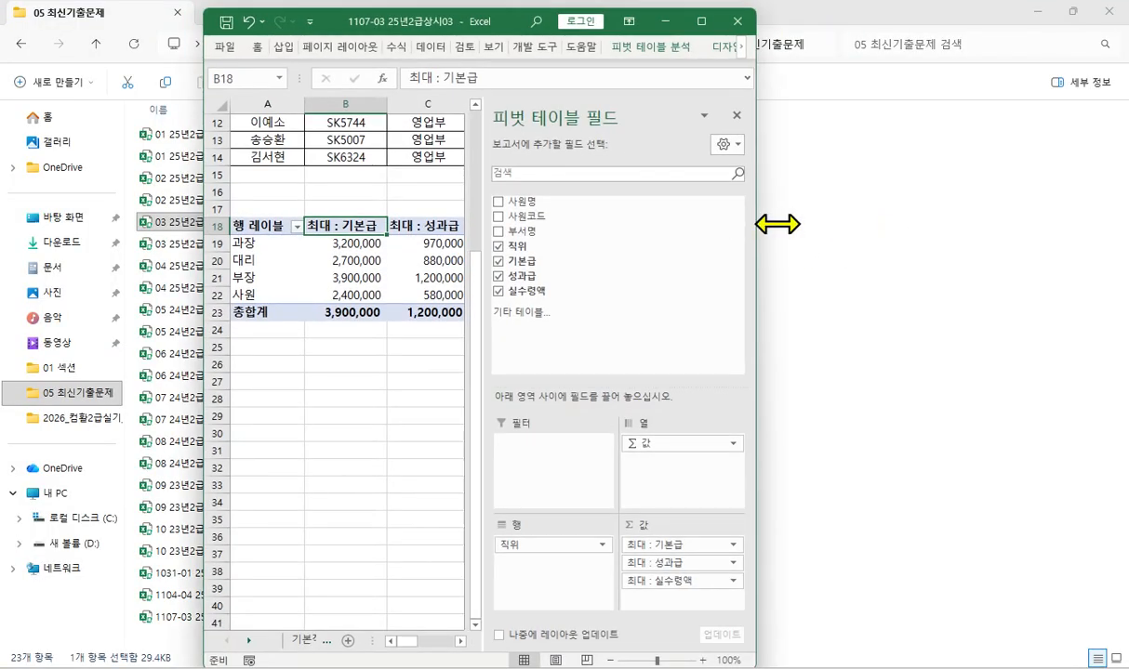
left_click_drag(778, 224, 1116, 284)
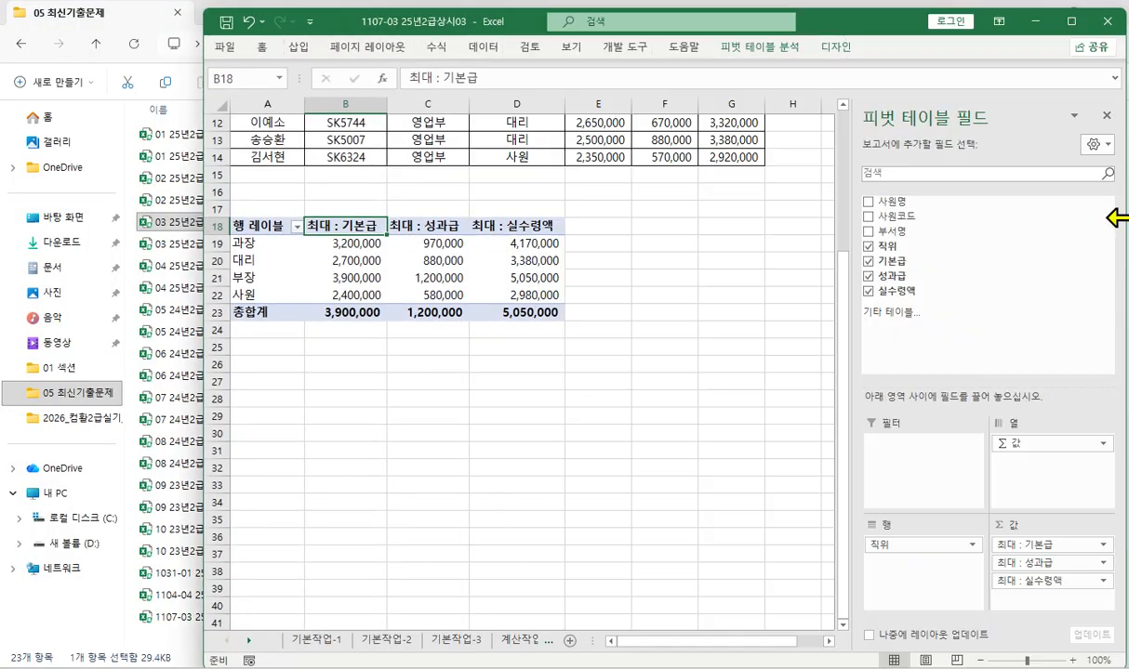
left_click(836, 48)
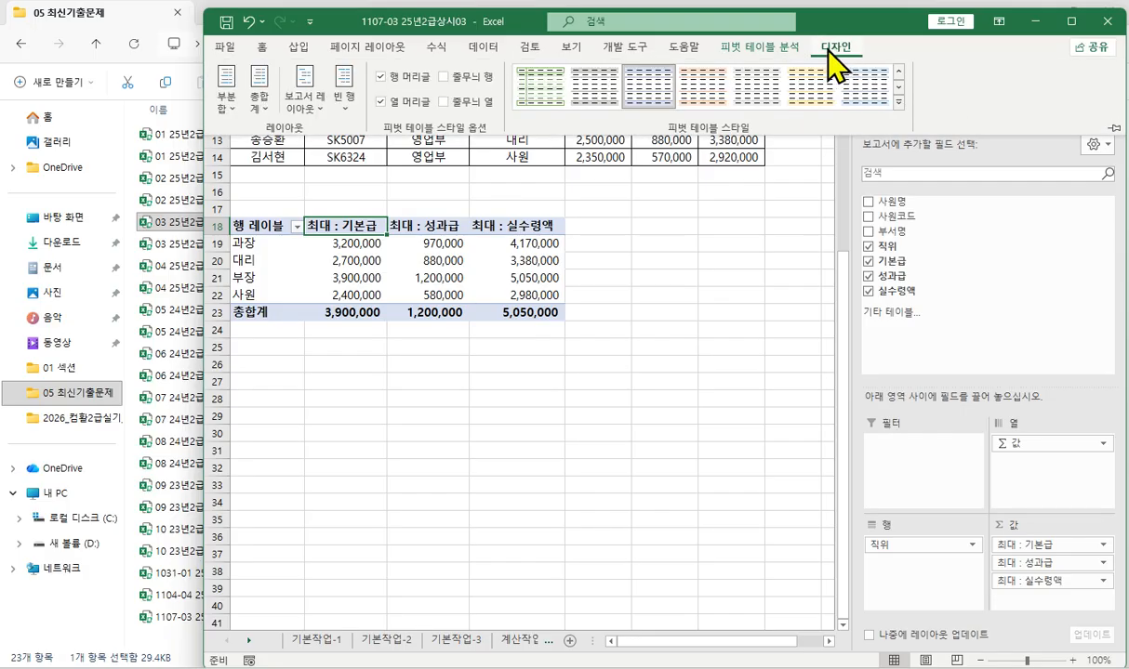
left_click(306, 109)
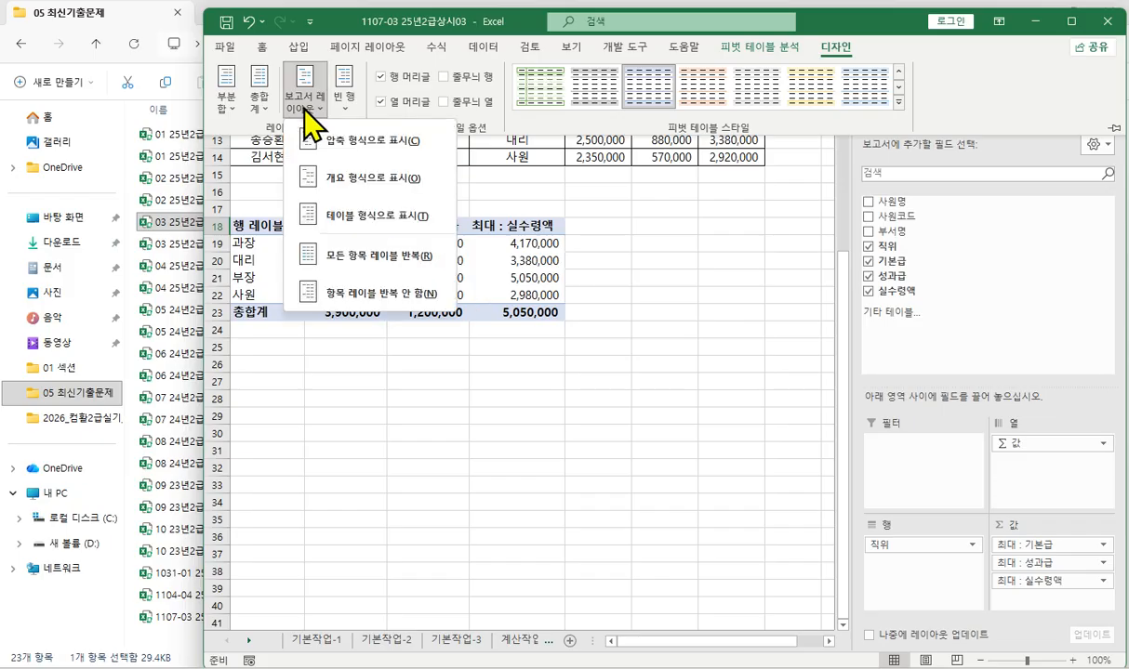
left_click(267, 107)
left_click(691, 115)
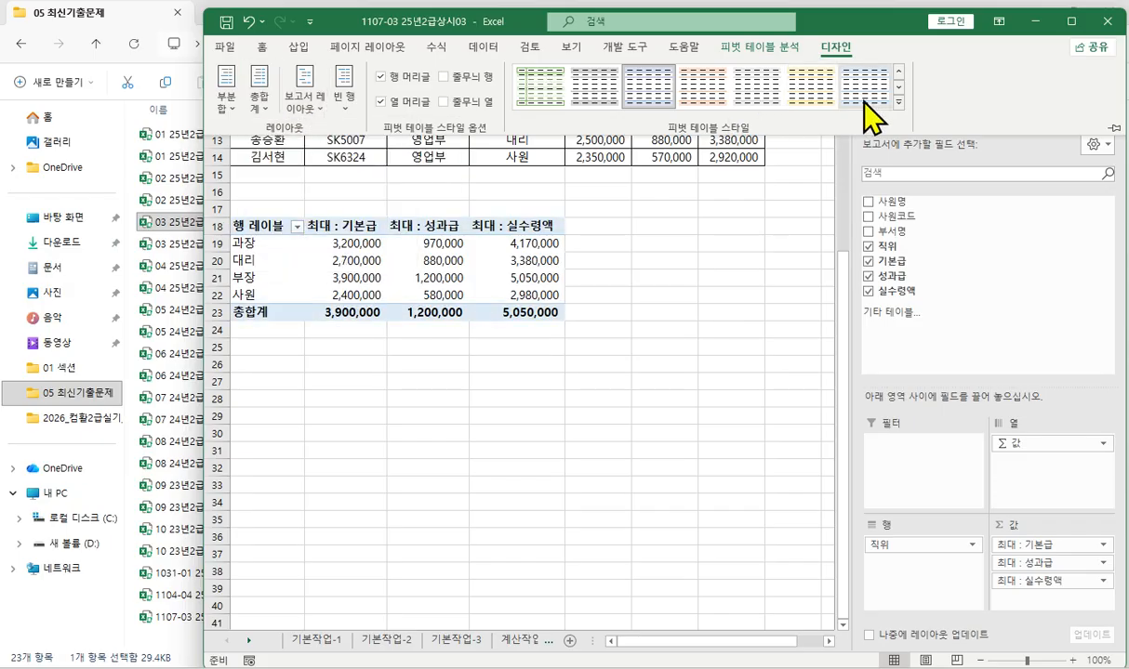
left_click(898, 102)
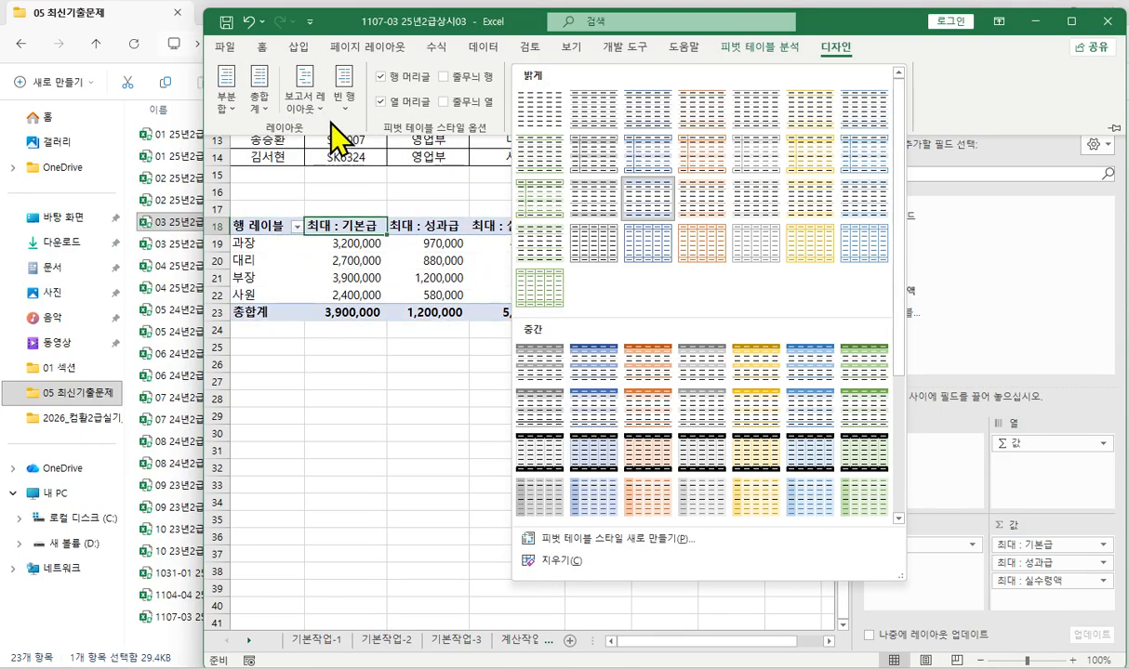
left_click(304, 113)
left_click(304, 114)
- Show the pivot table's report layout in tabular form (테이블 형식으로 표시) and maximize the workbook window
left_click(850, 52)
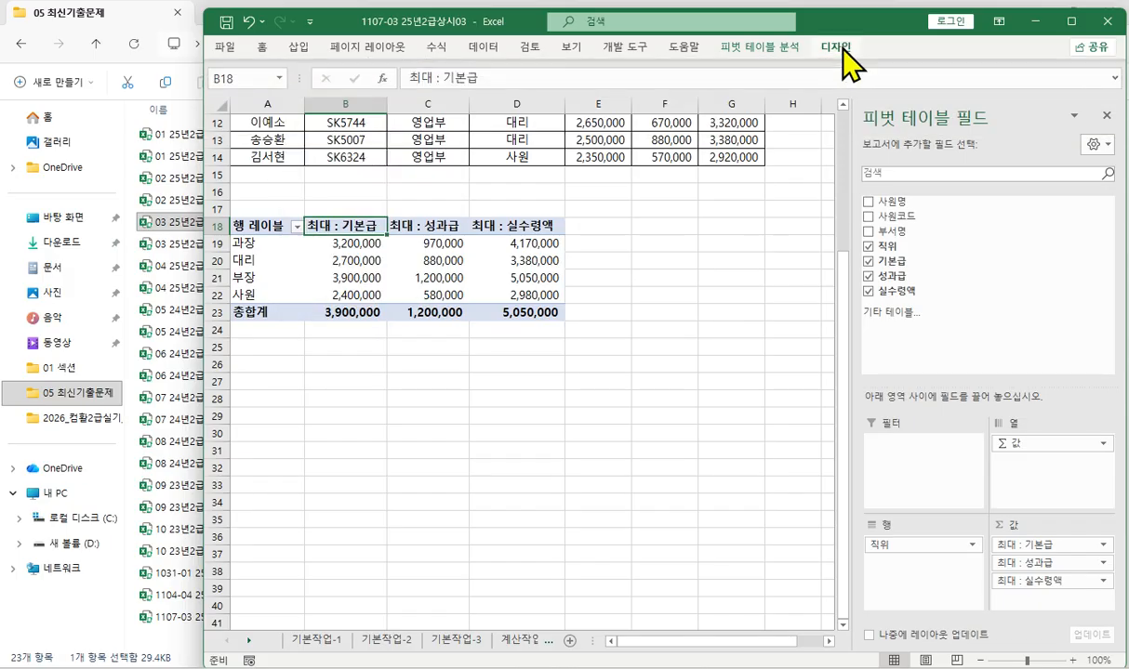
left_click(847, 57)
left_click(304, 102)
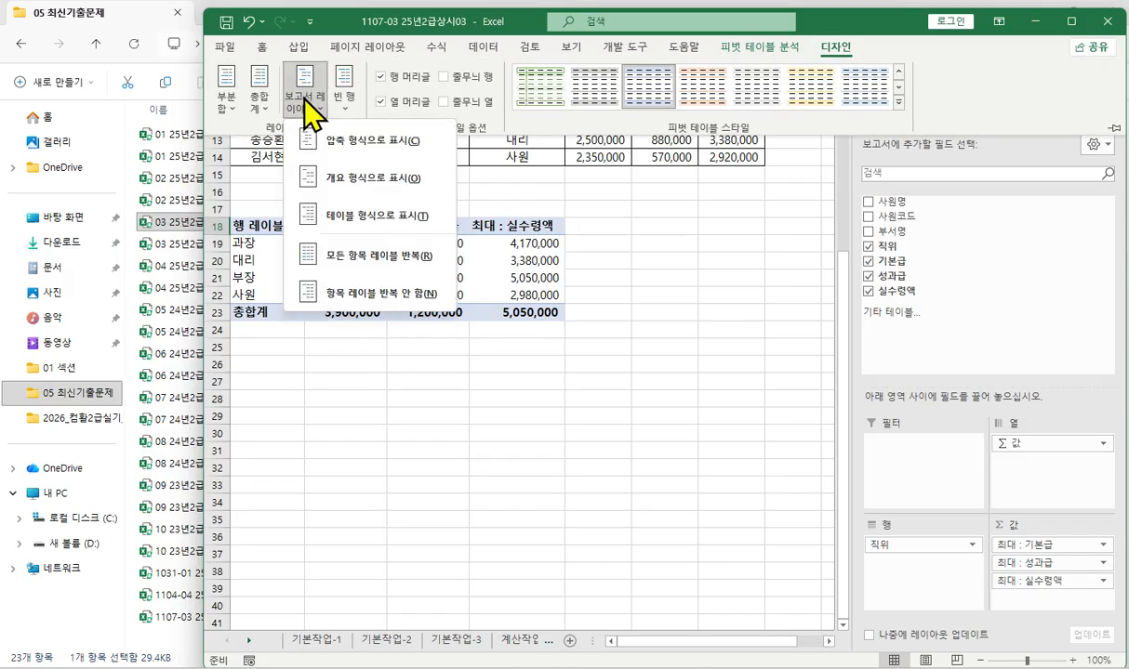
left_click(353, 215)
left_click(1072, 21)
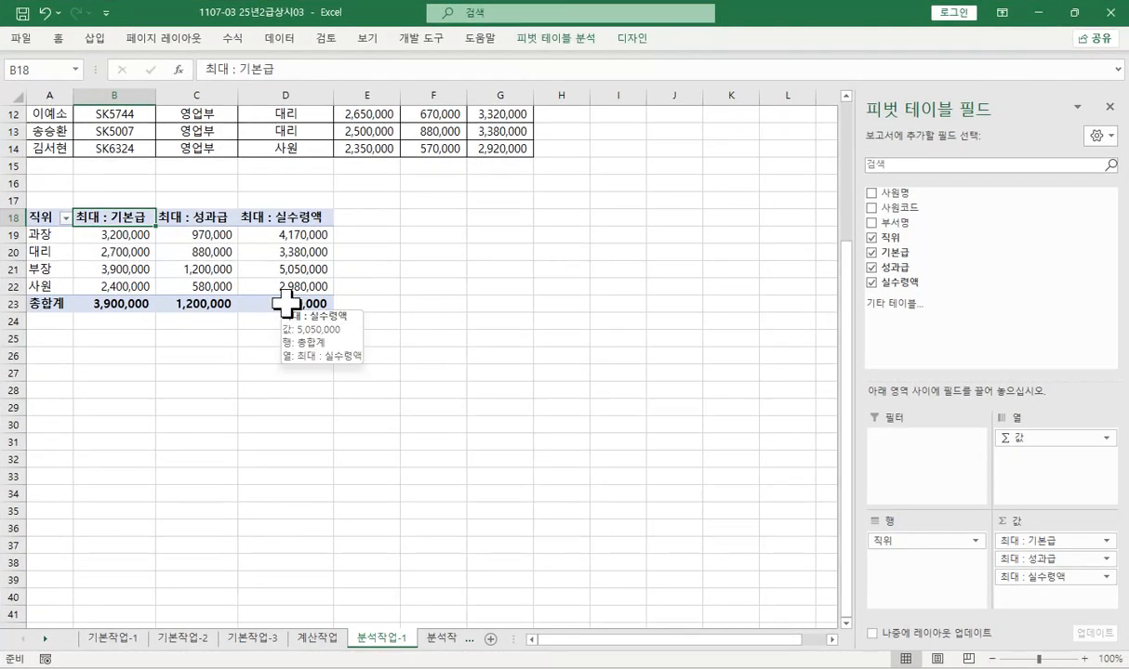
- Sort the pivot table's 직위 row field in descending order
left_click(37, 218)
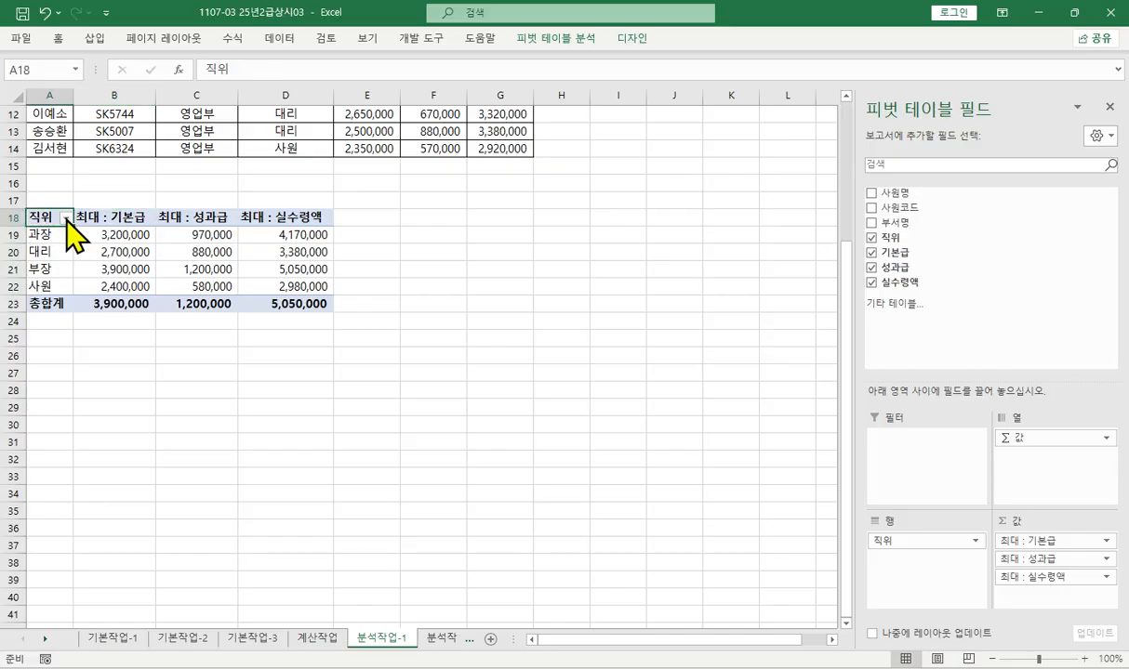
left_click(66, 218)
left_click(69, 256)
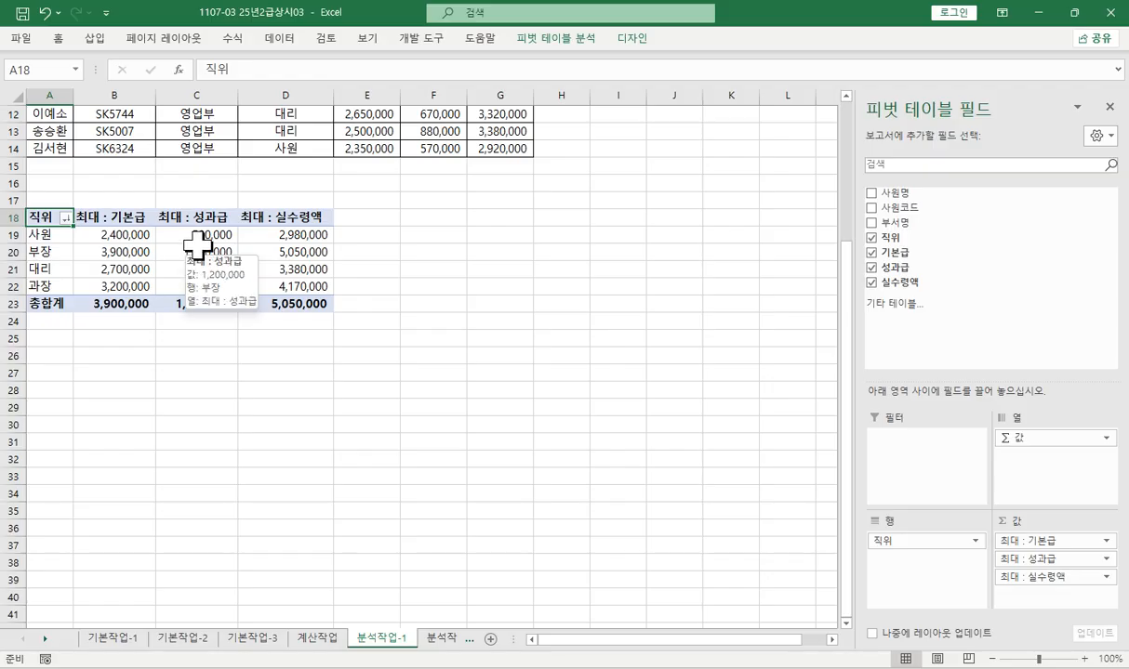
- Recheck the 기본급 value field's summary function and number format, and inspect the 성과급 and 실수령액 headers
left_click(116, 217)
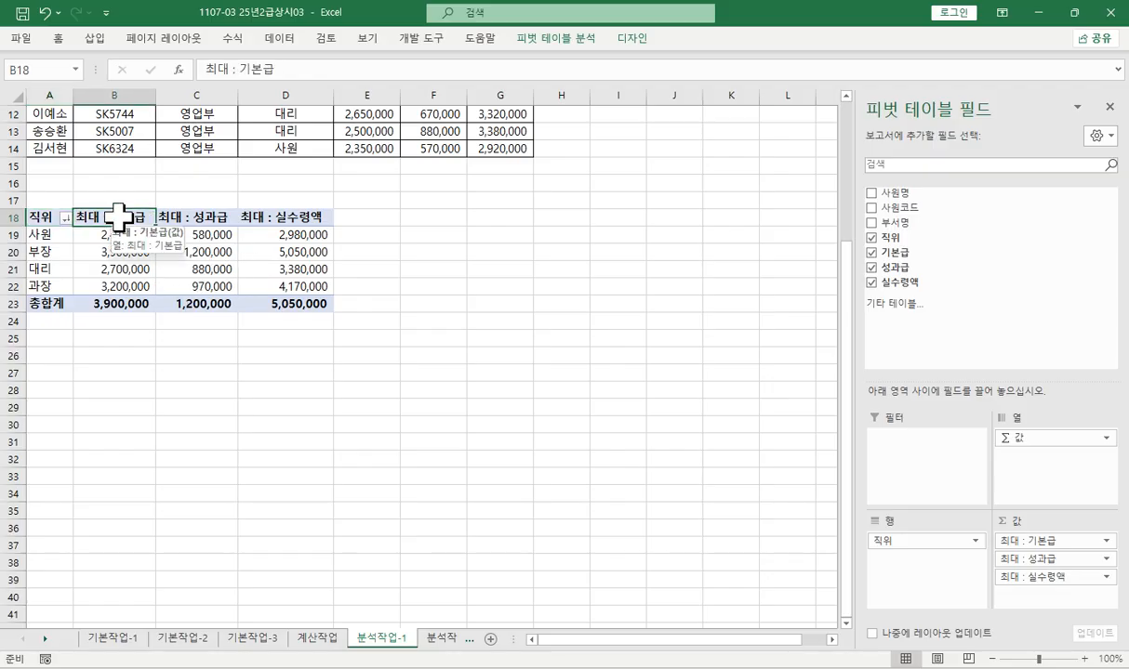
right_click(117, 216)
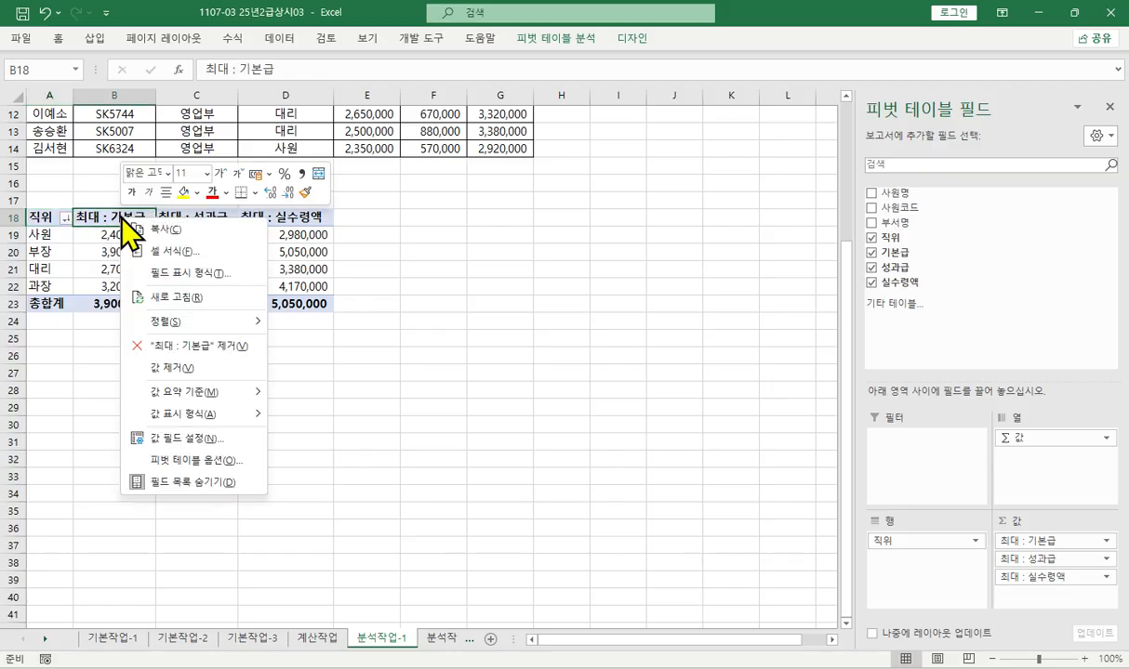
left_click(181, 432)
left_click(58, 552)
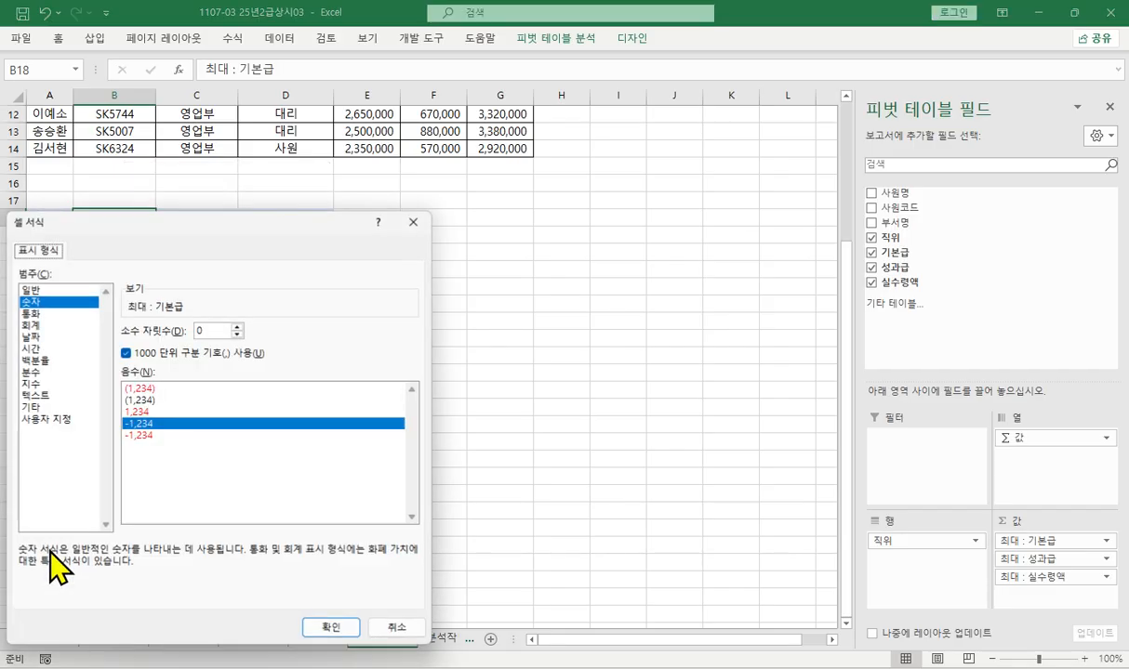
left_click(37, 303)
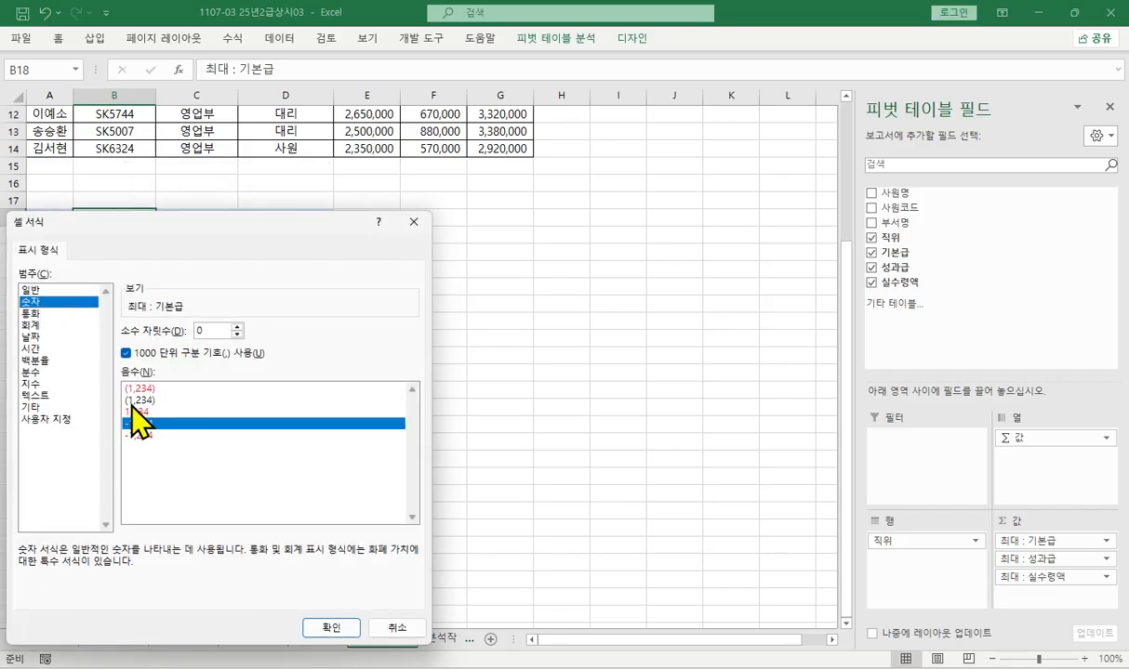
left_click(334, 625)
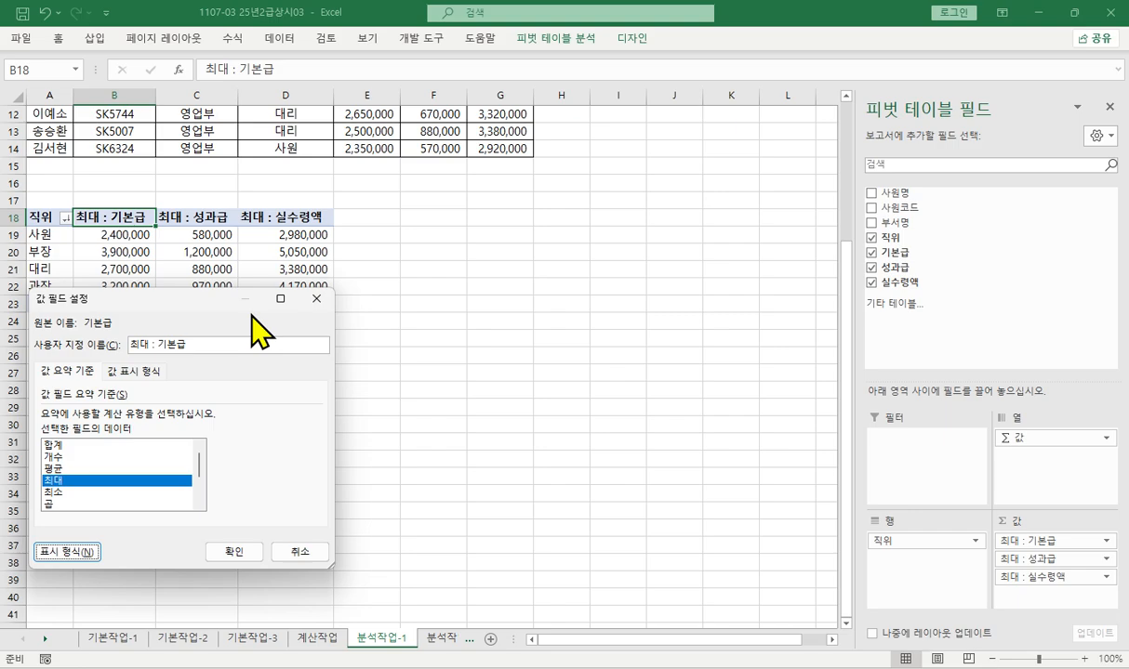
left_click(234, 552)
left_click(191, 216)
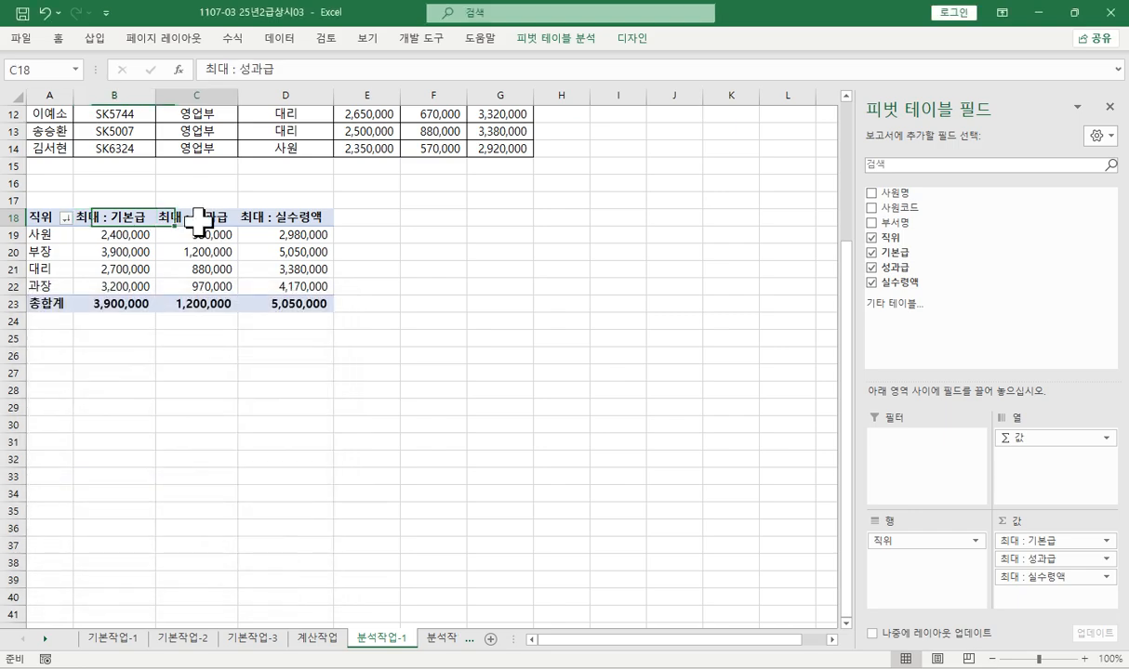
left_click(272, 217)
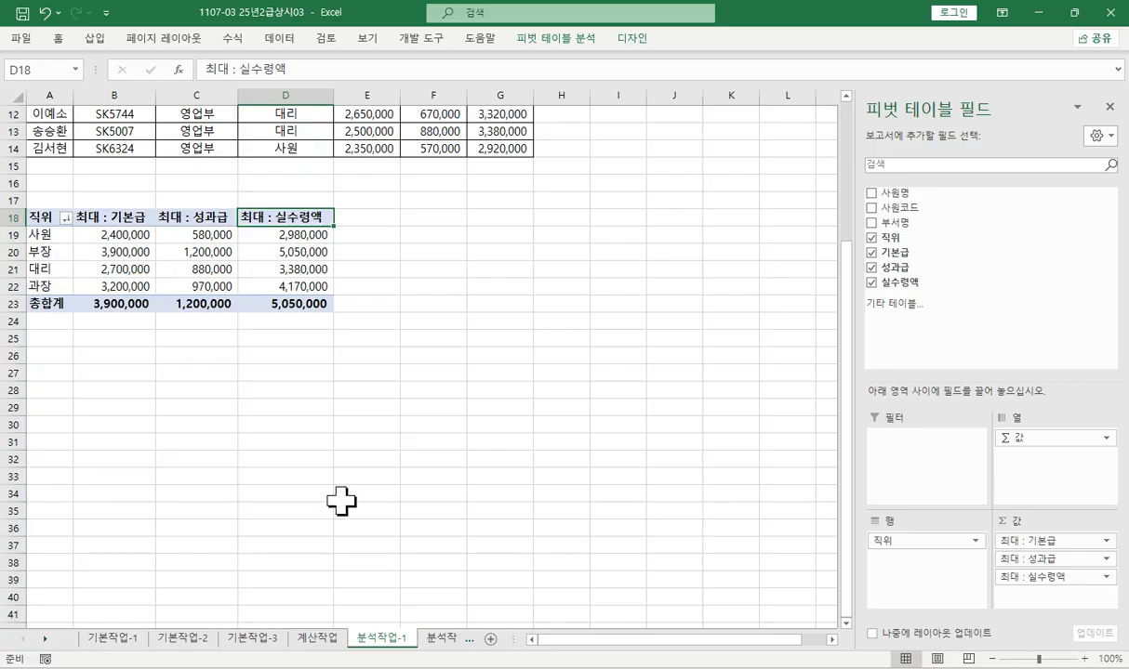
- Open the 분석작업-2 sheet and fill the 만기지급액 cell C7 with yellow
left_click(439, 638)
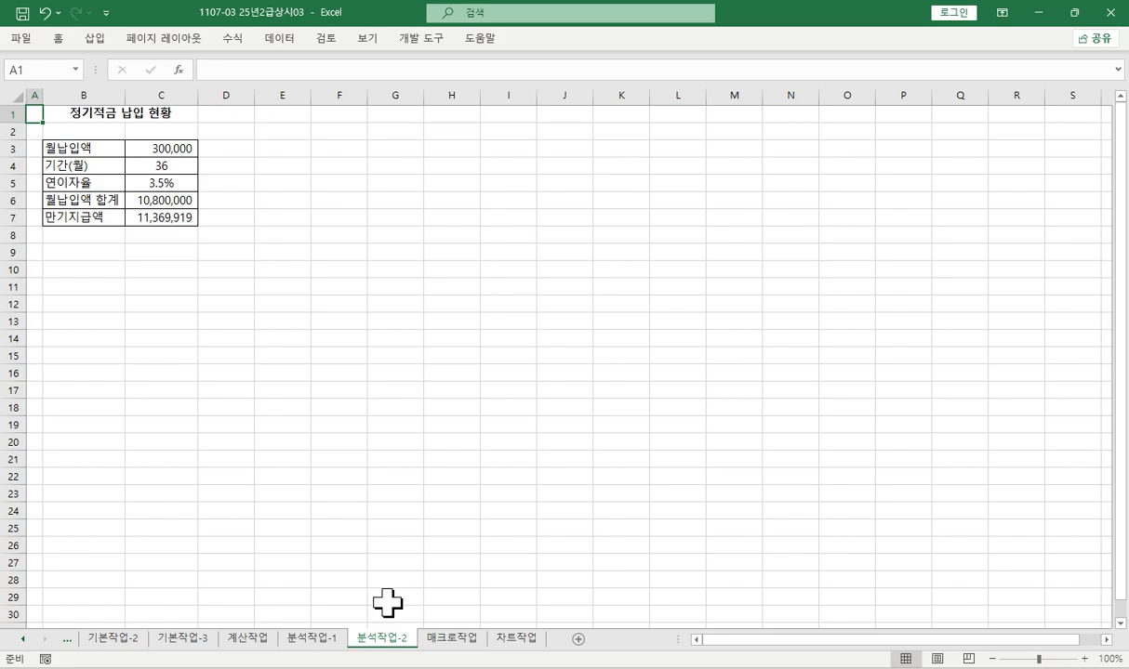
left_click(160, 217)
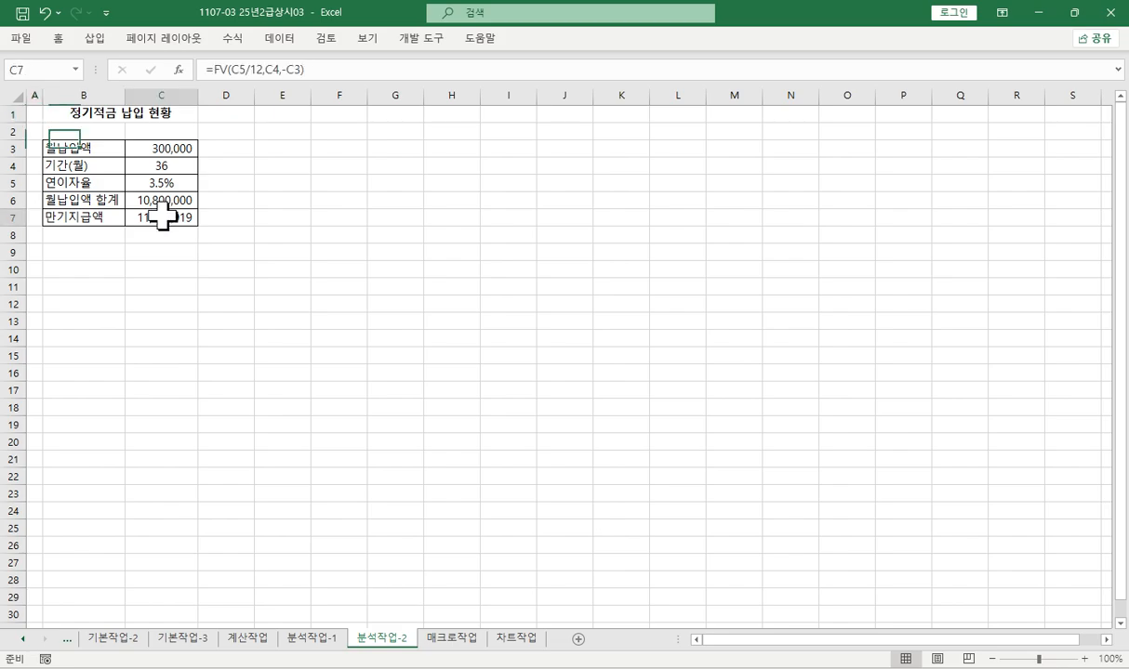
right_click(167, 218)
left_click(234, 192)
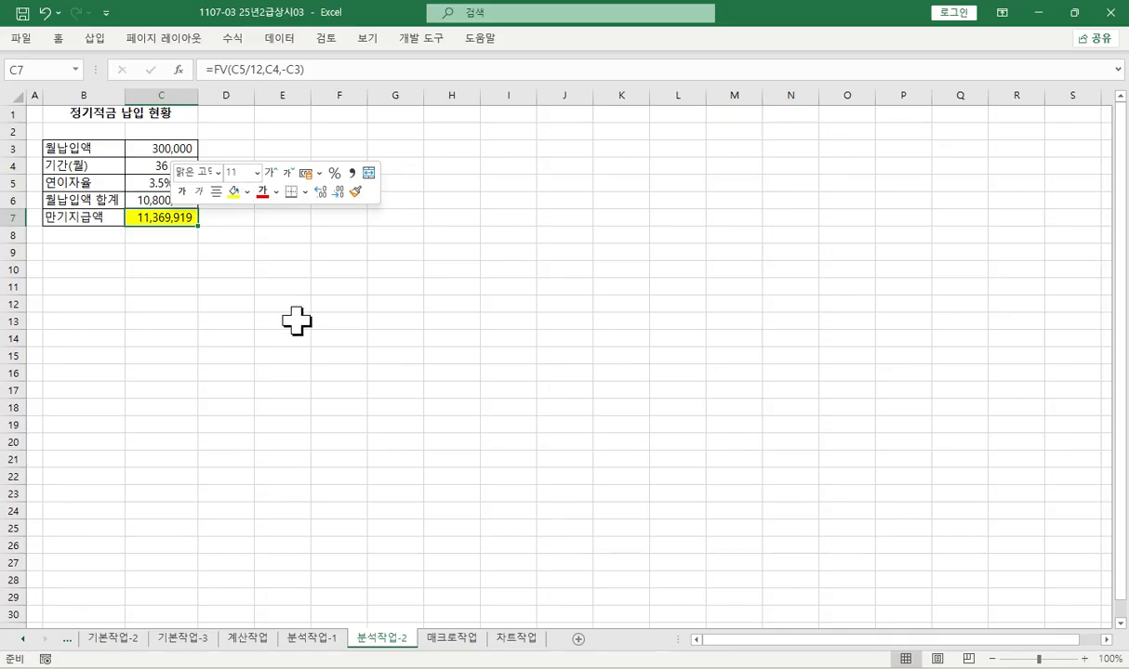
- Set the font color of the 월납입액 cell C3 to red
left_click(146, 183)
left_click(151, 149)
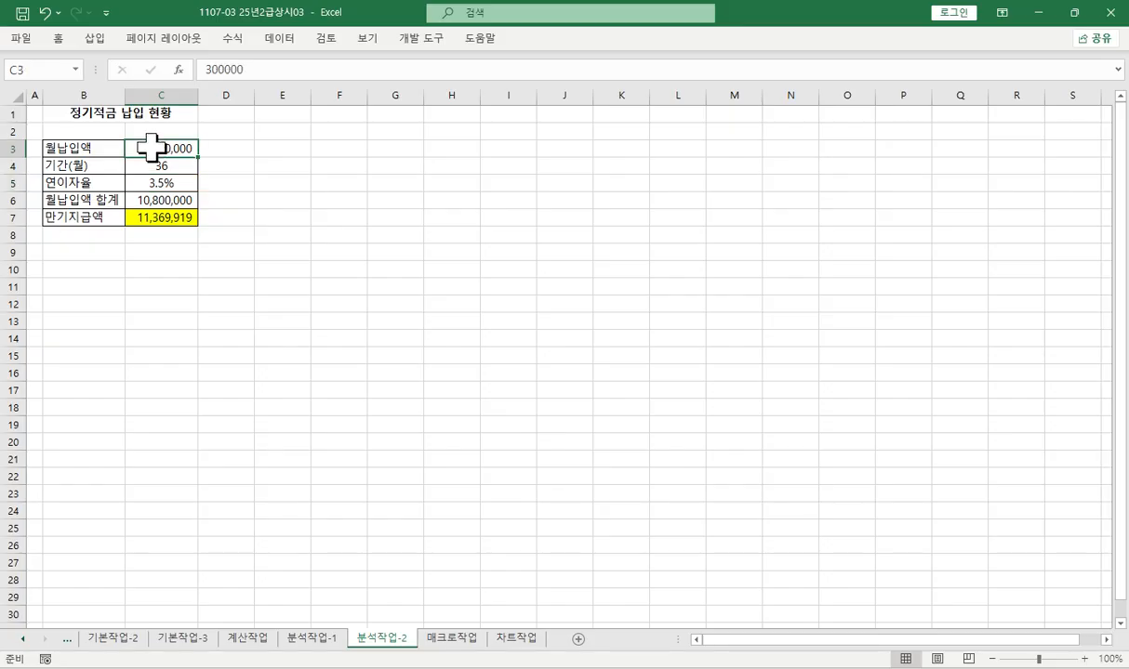
right_click(153, 147)
left_click(243, 118)
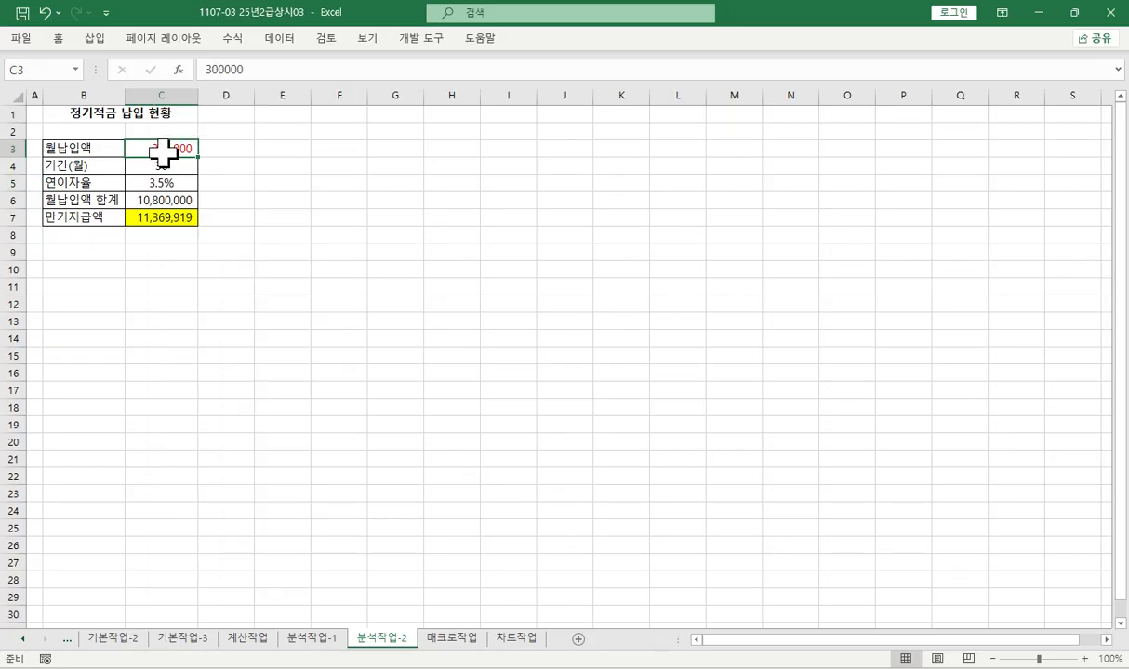
- Run Goal Seek (목표값 찾기) to make formula cell C7 reach 12000000 by changing cell C3, and keep the solution
left_click(159, 218)
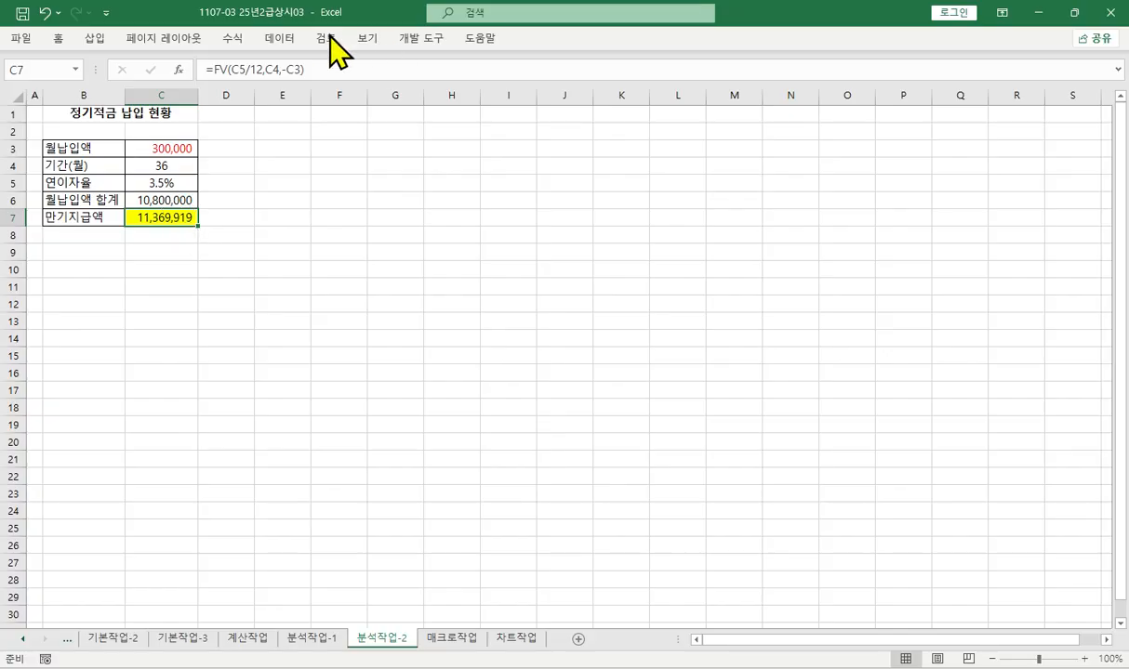
left_click(275, 38)
left_click(870, 93)
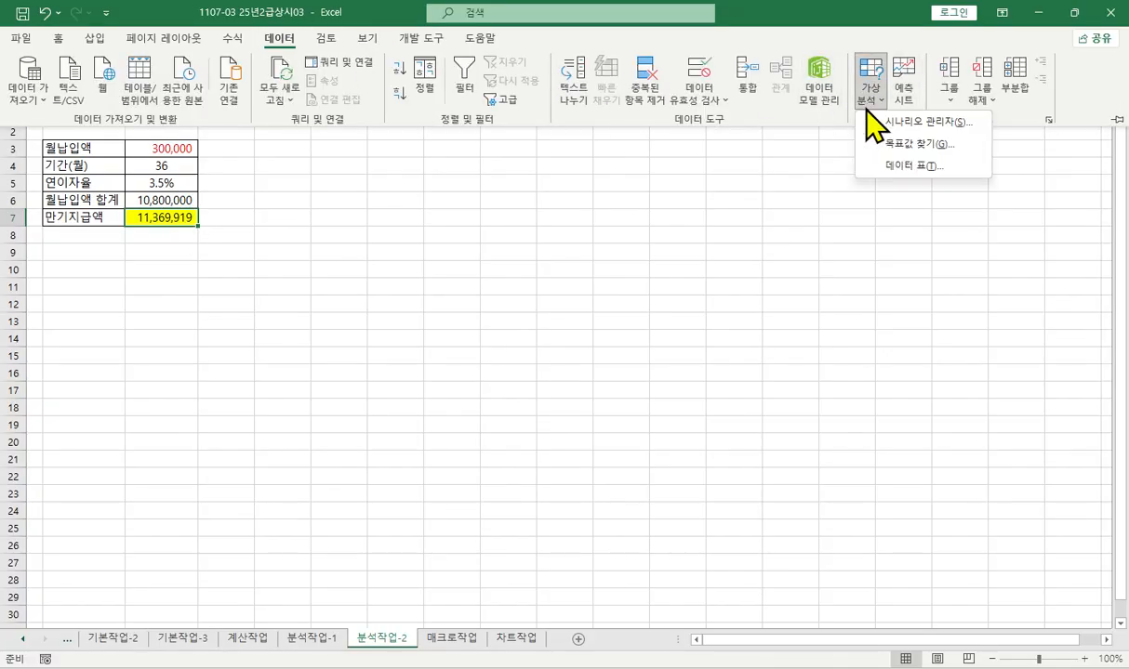
left_click(883, 145)
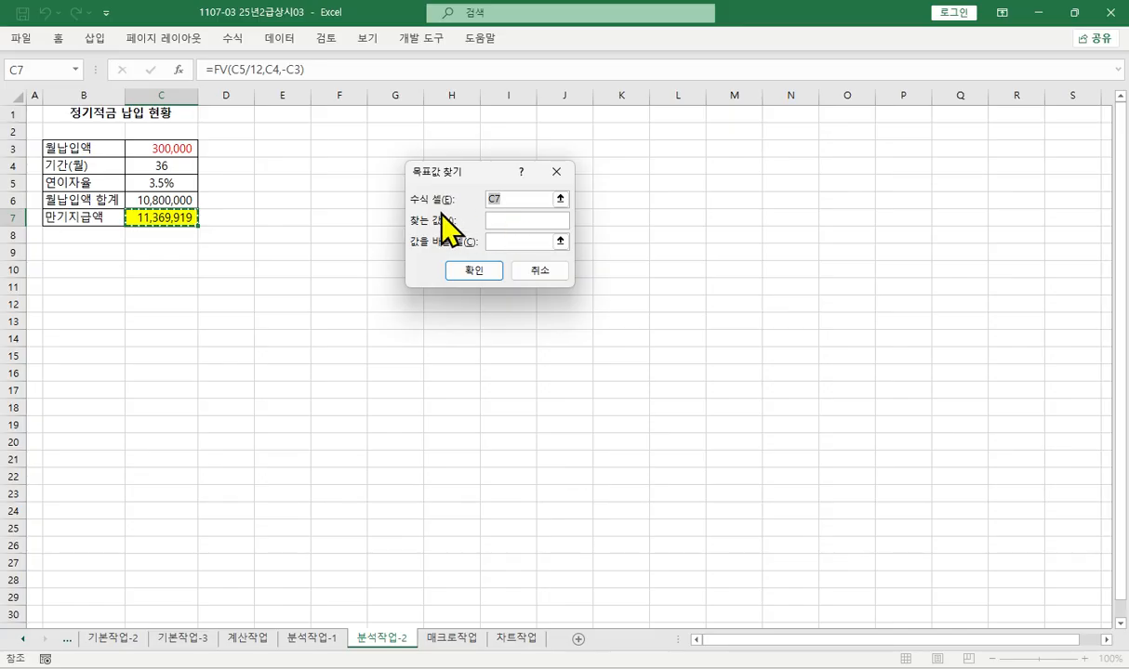
left_click(524, 198)
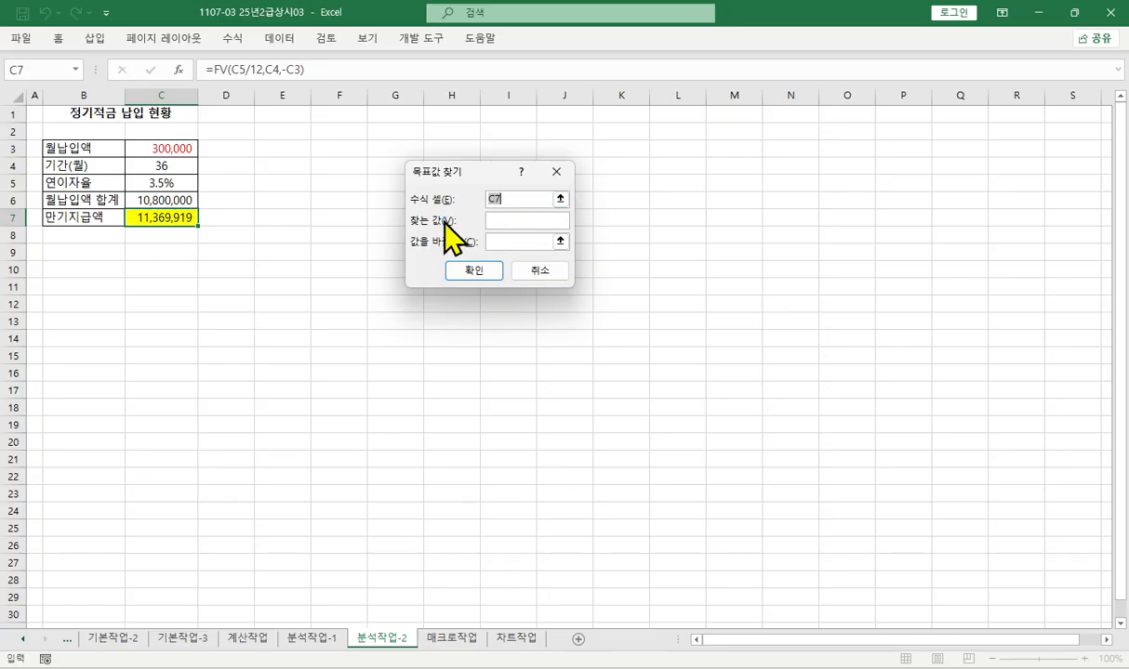
left_click(519, 220)
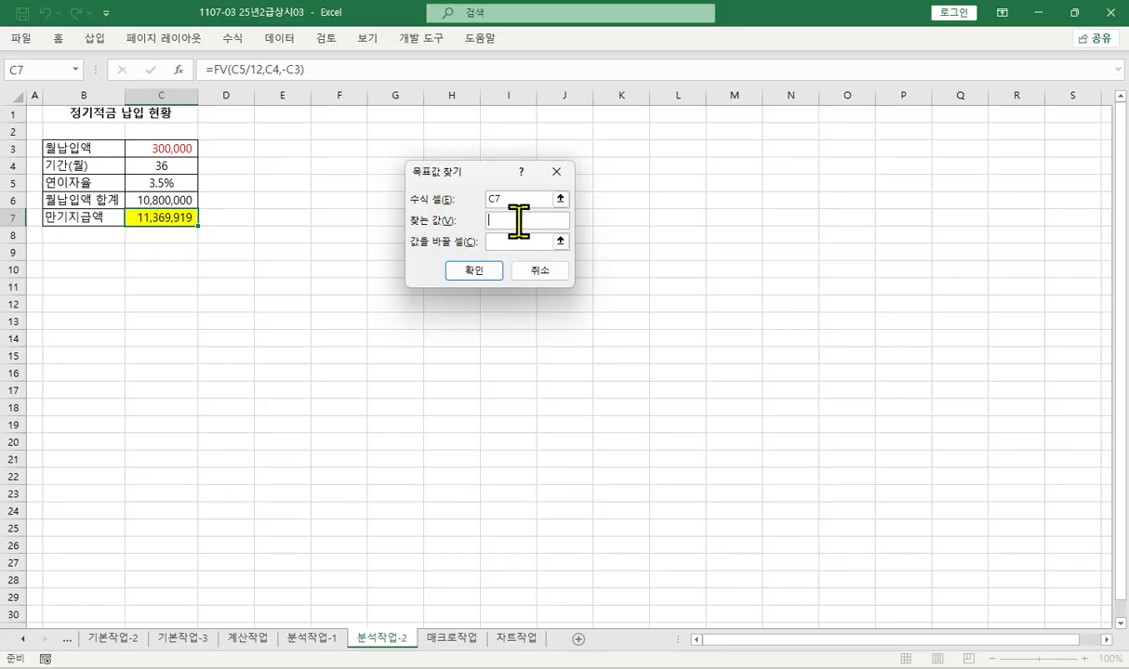
type("12000000")
left_click(505, 239)
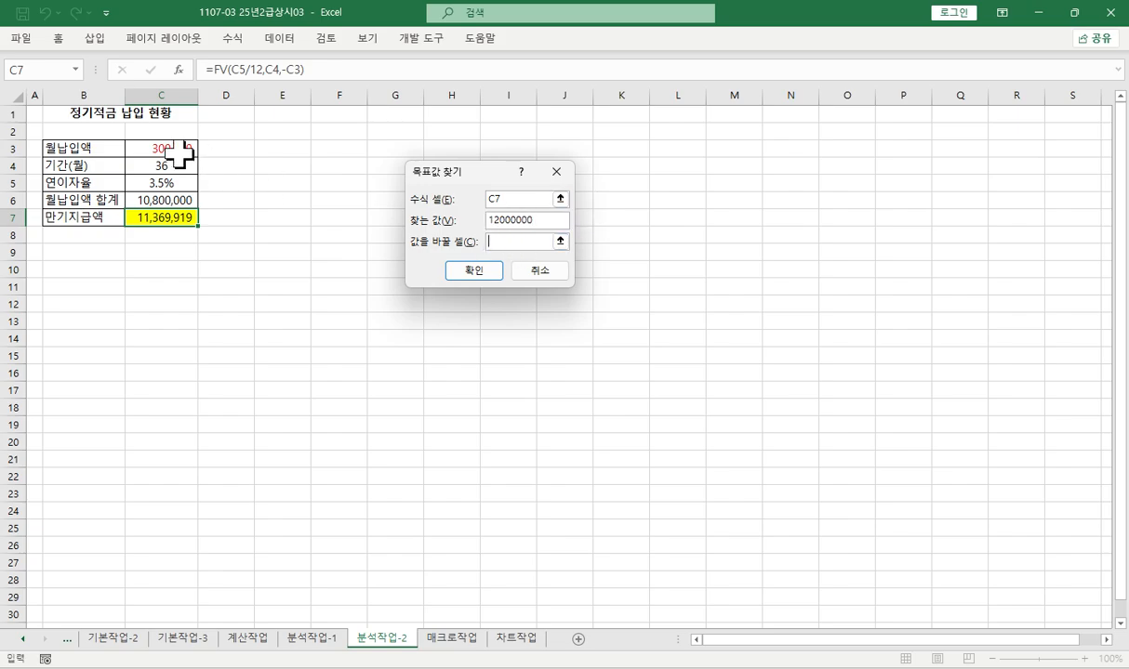
left_click(179, 156)
left_click(474, 271)
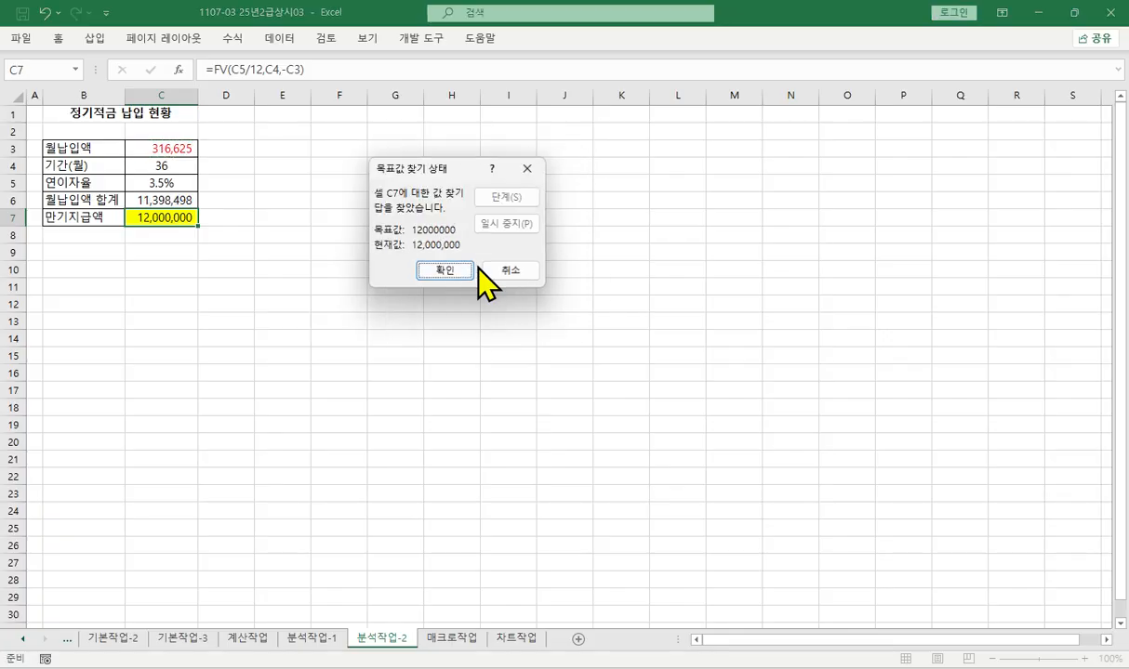
left_click(451, 271)
- Examine the 월납입액 value in C3 and the 월납입액 합계 formula in C6
left_click(164, 149)
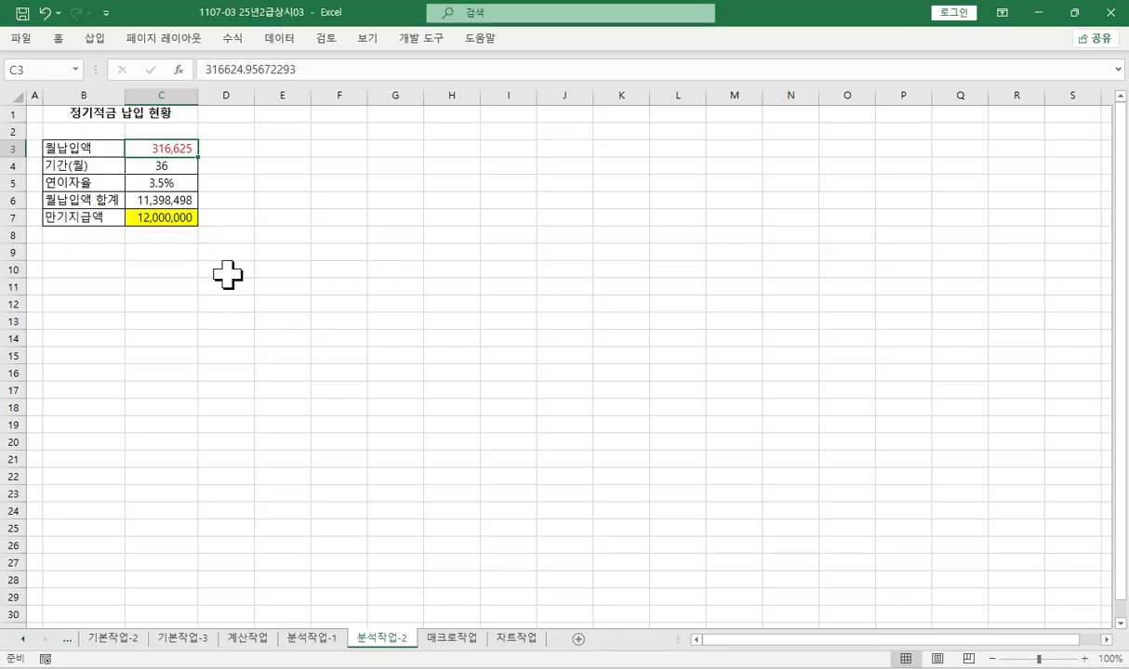
double_click(193, 201)
key("Escape")
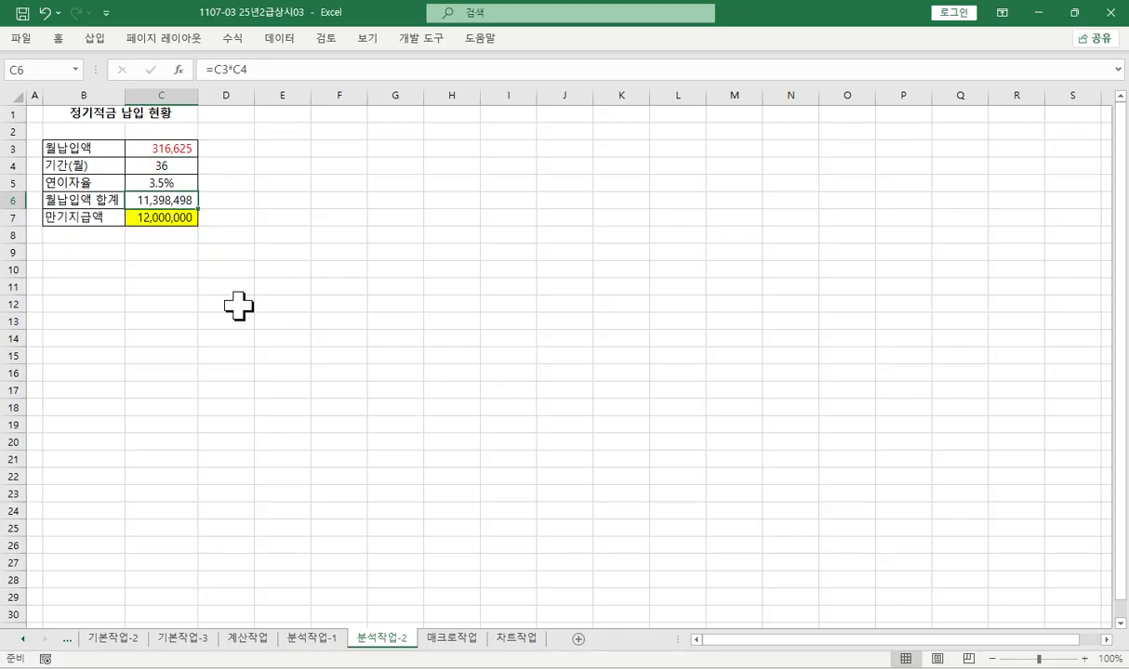
- Examine the 만기지급액 formula in C7 and the 연이자율 value in C5
left_click(160, 217)
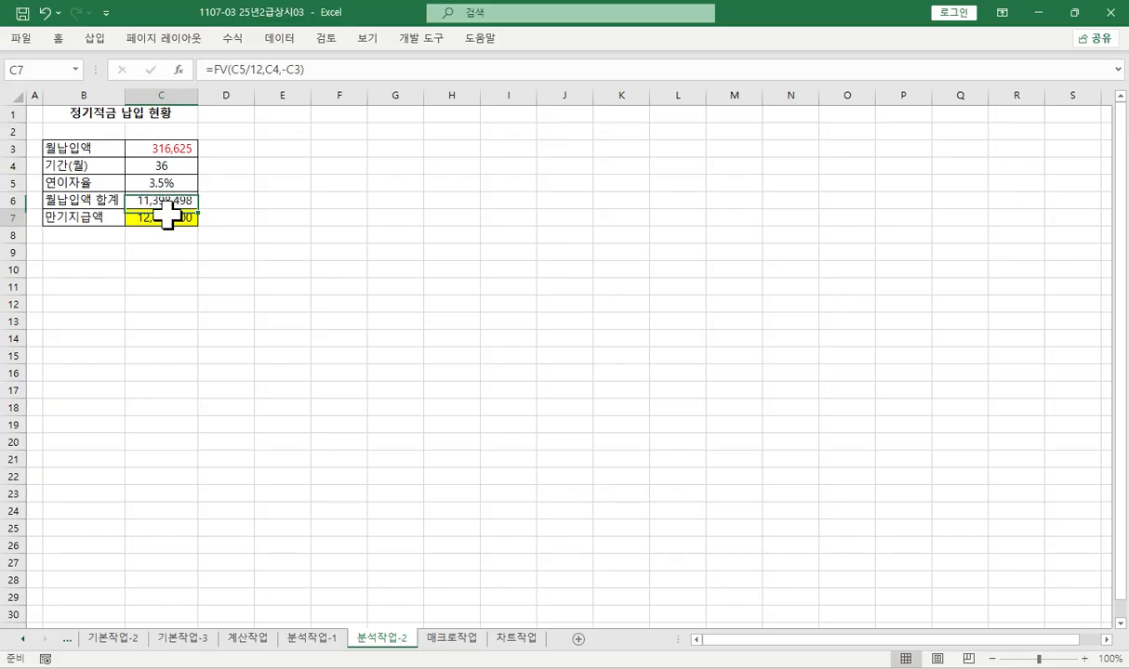
left_click(174, 186)
left_click(178, 217)
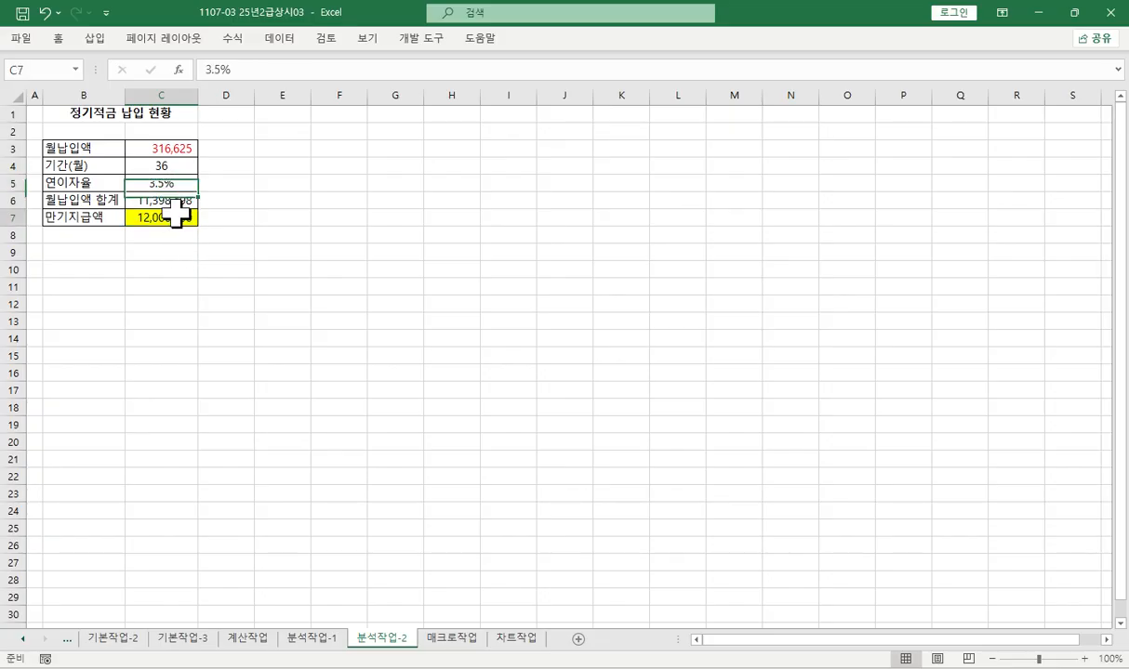
- Open the 매크로작업 sheet and paste a copy of the score table A3:H11 starting at cell A13
left_click(446, 638)
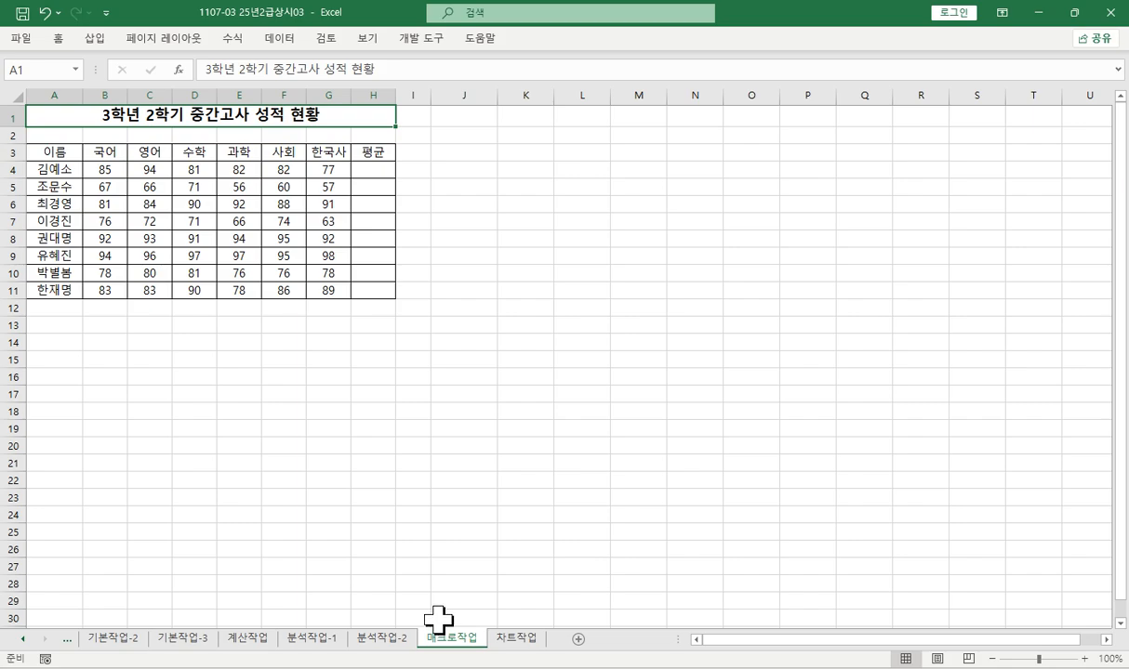
left_click(465, 153)
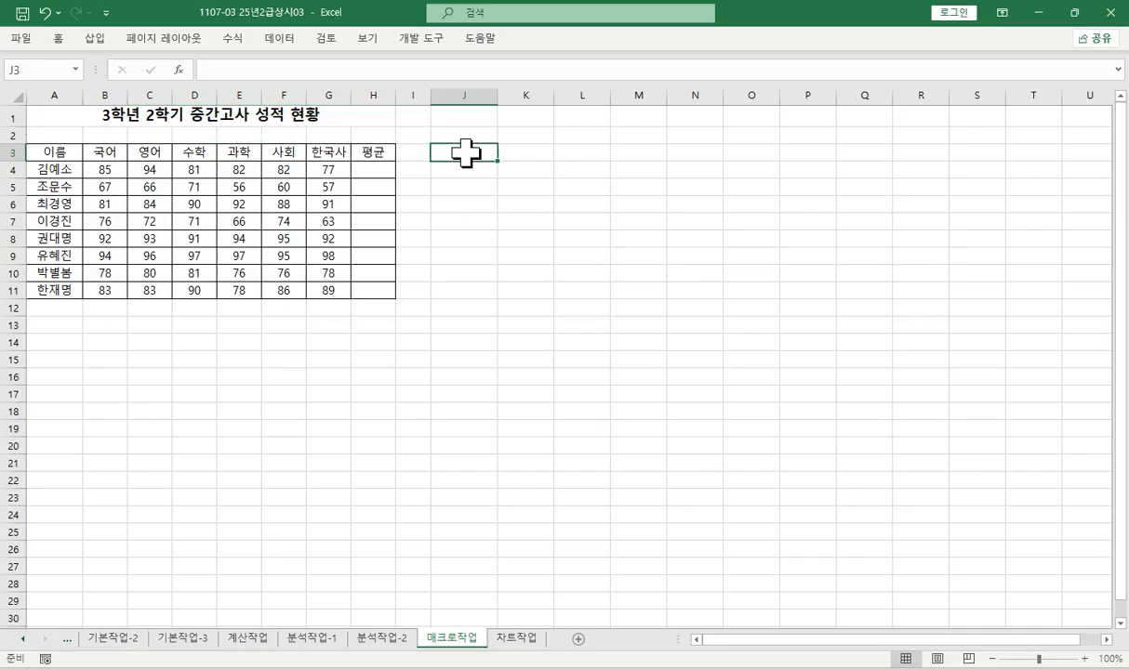
left_click_drag(465, 154, 465, 167)
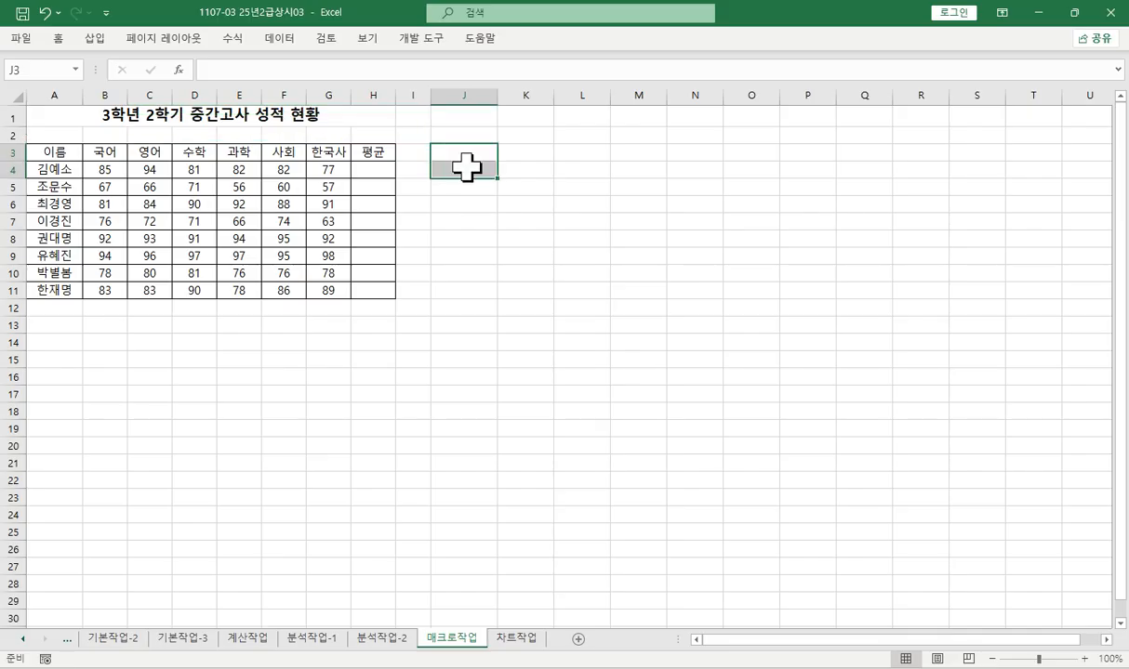
left_click_drag(33, 154, 368, 299)
left_click(368, 300)
left_click_drag(53, 158, 365, 293)
key("ctrl+c")
left_click(58, 324)
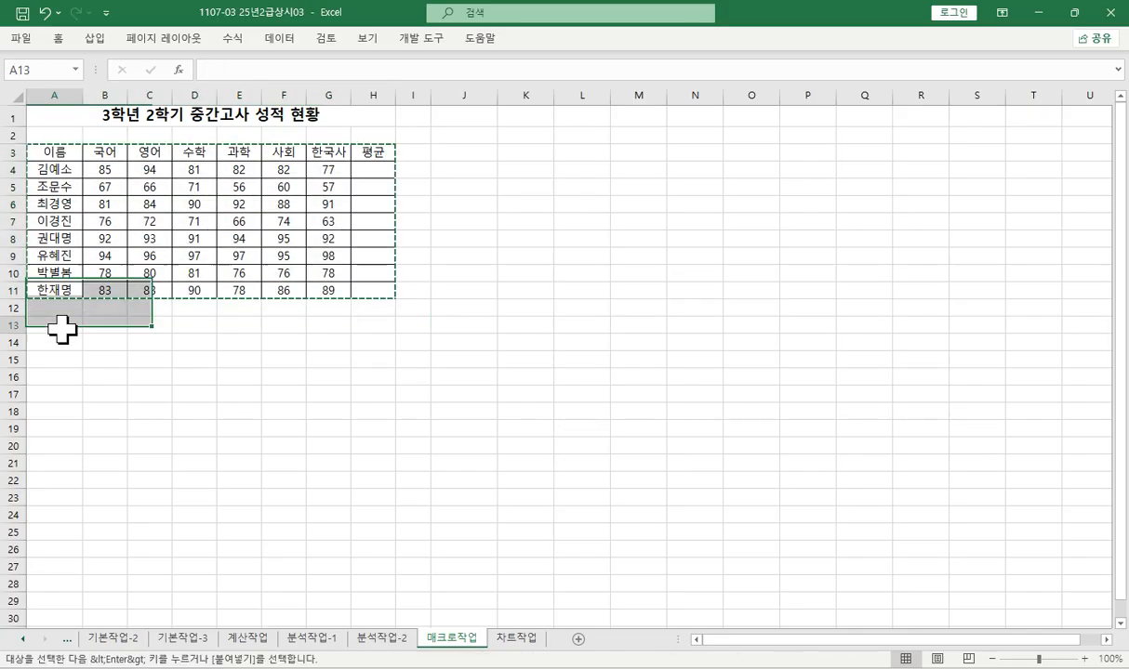
key("ctrl+v")
- Insert a form control button (단추) that exactly covers cells J3:J4
left_click_drag(477, 155, 474, 168)
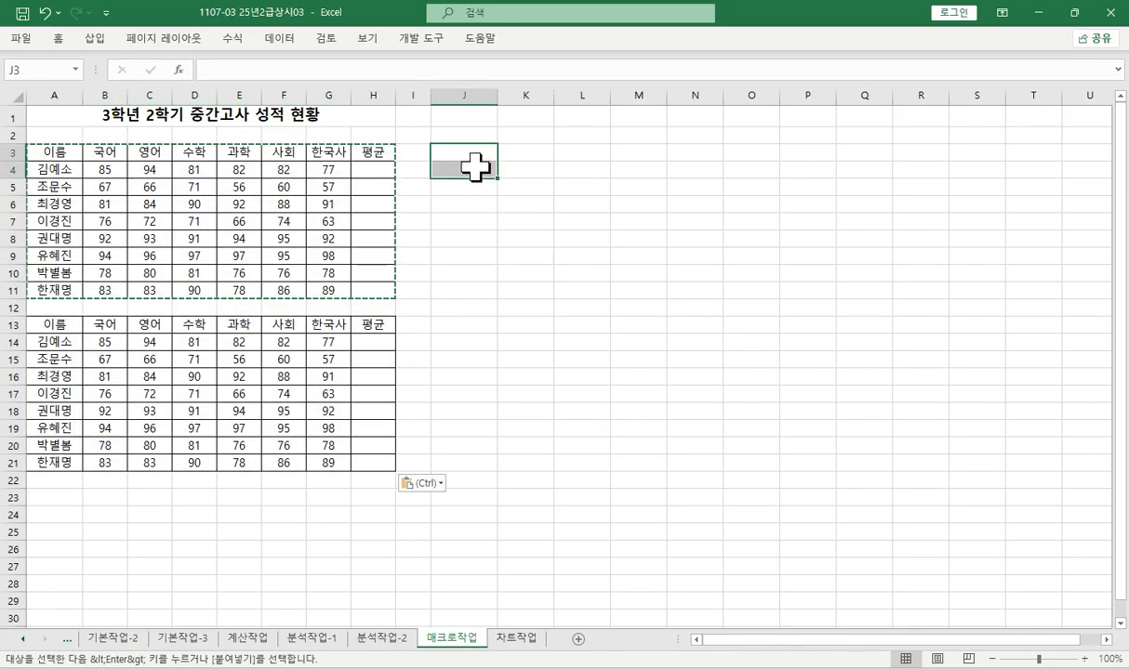
left_click(423, 39)
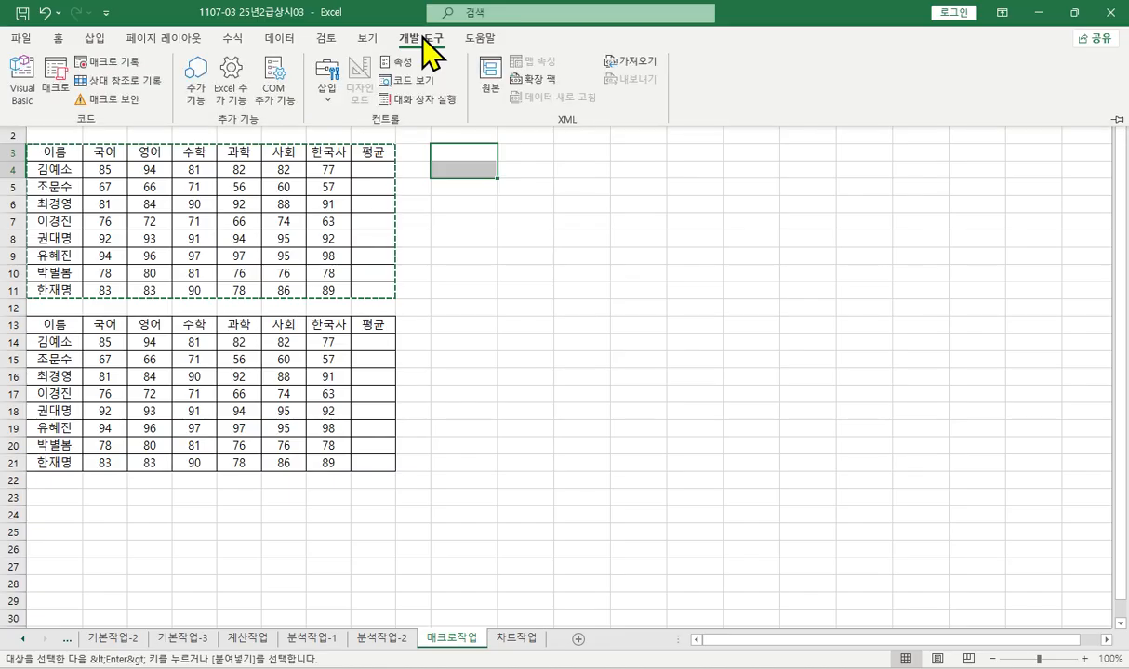
left_click(335, 93)
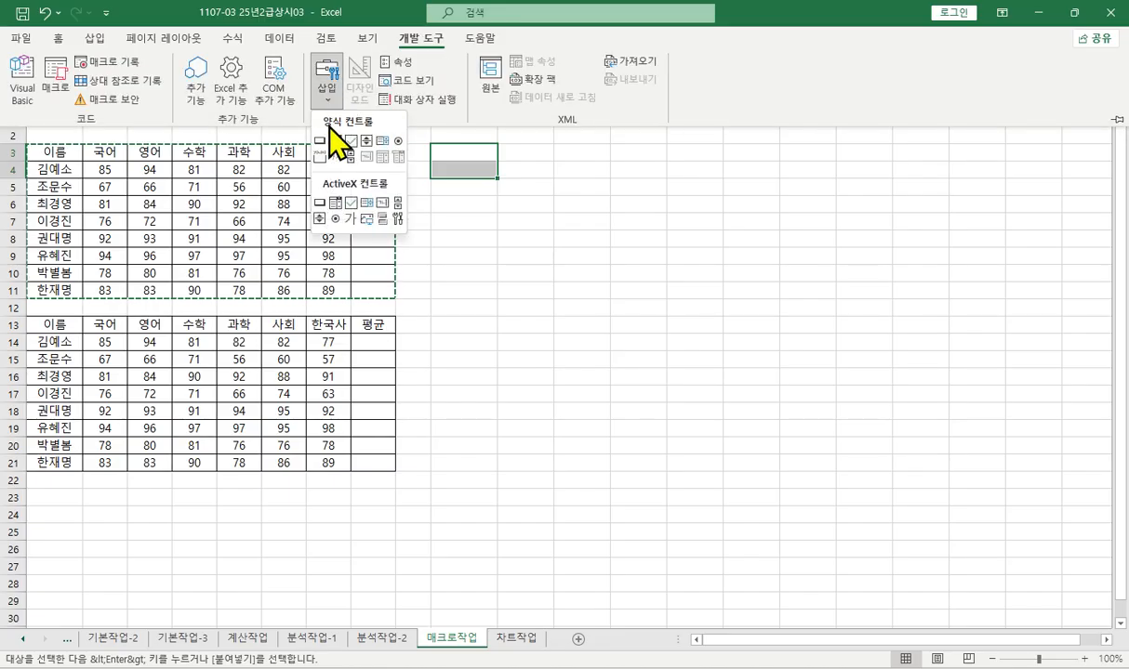
left_click(320, 136)
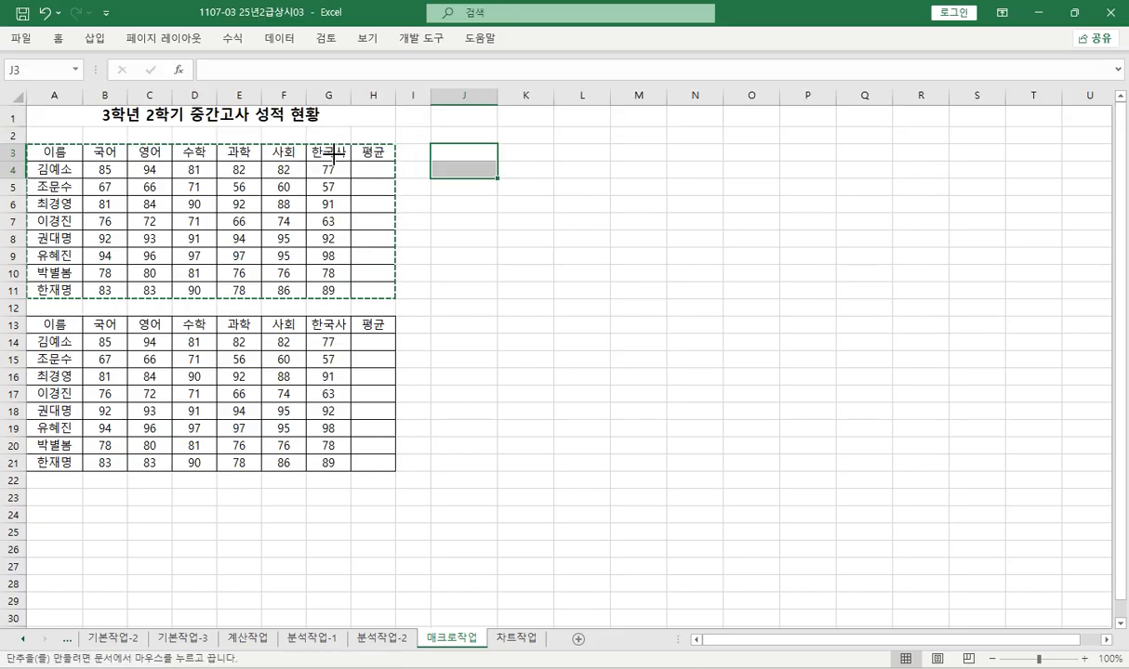
left_click_drag(428, 141, 501, 181)
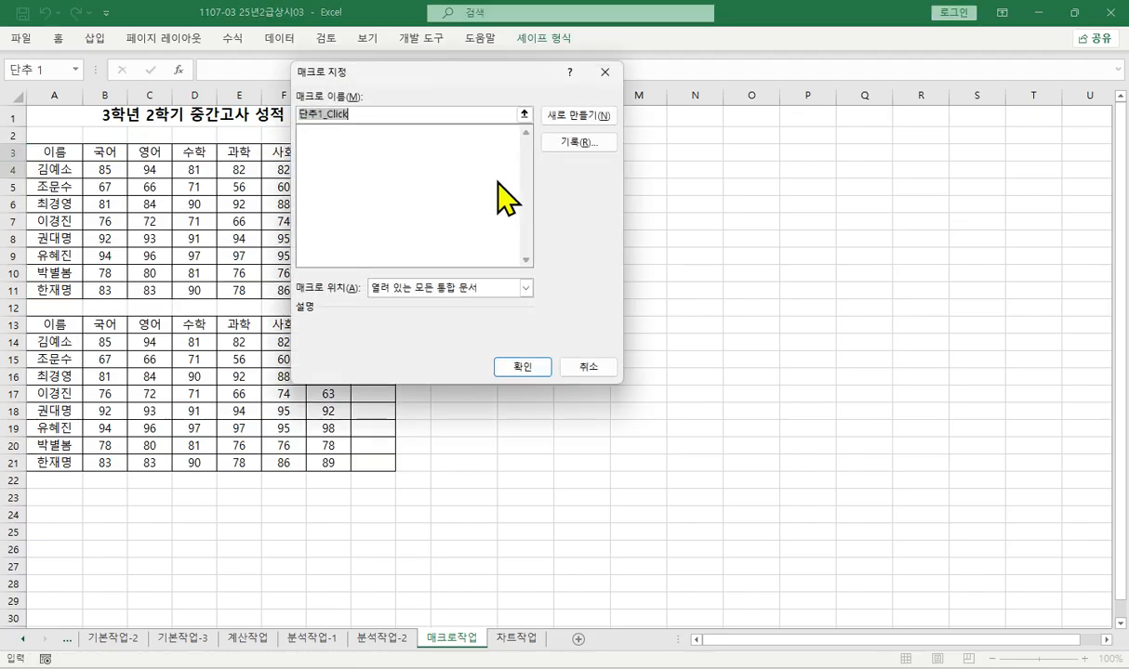
- Assign a new macro named 평균 to the button and start recording it in the current workbook
type("vudr")
key("BackSpace")
key("BackSpace")
key("BackSpace")
key("BackSpace")
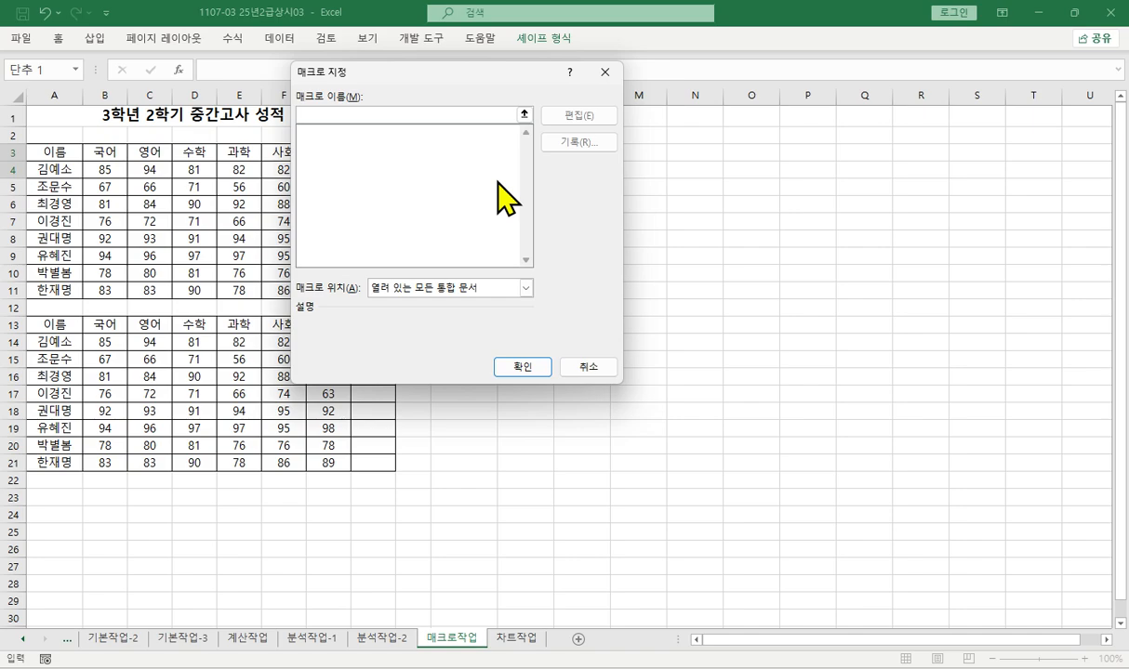
type("평ㄱ")
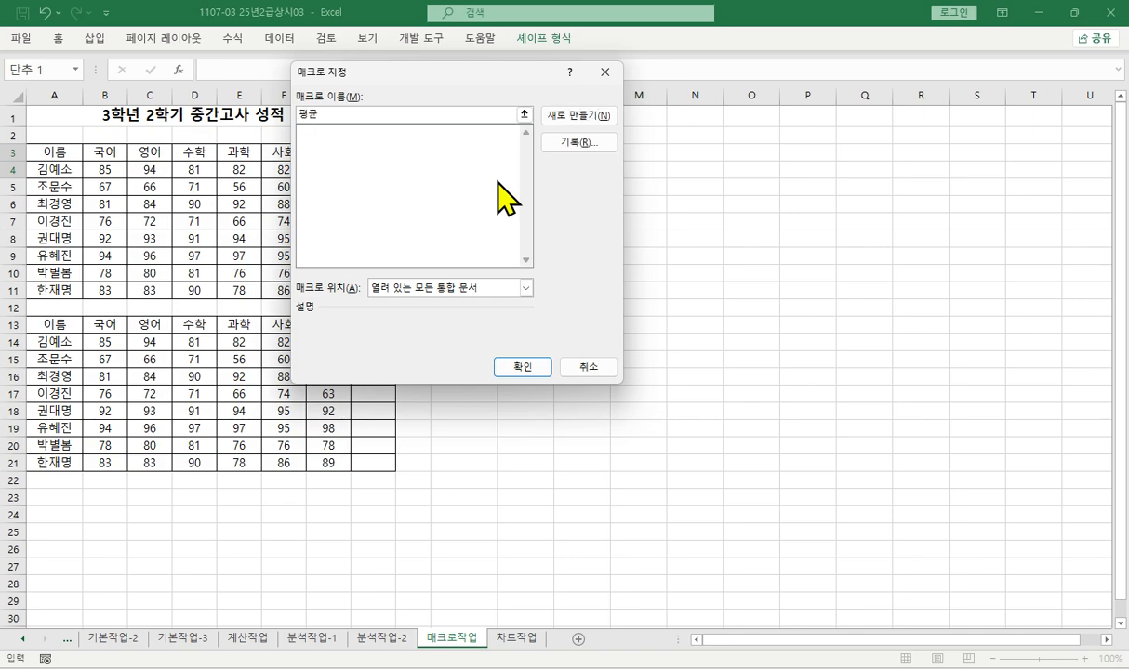
left_click(577, 141)
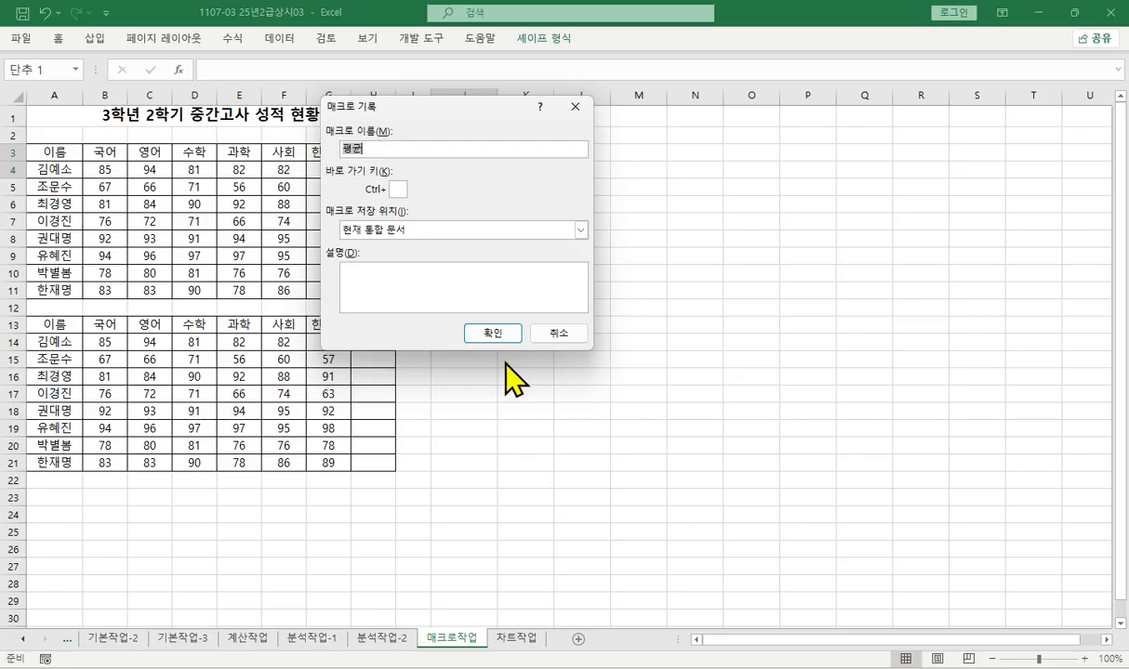
left_click(492, 333)
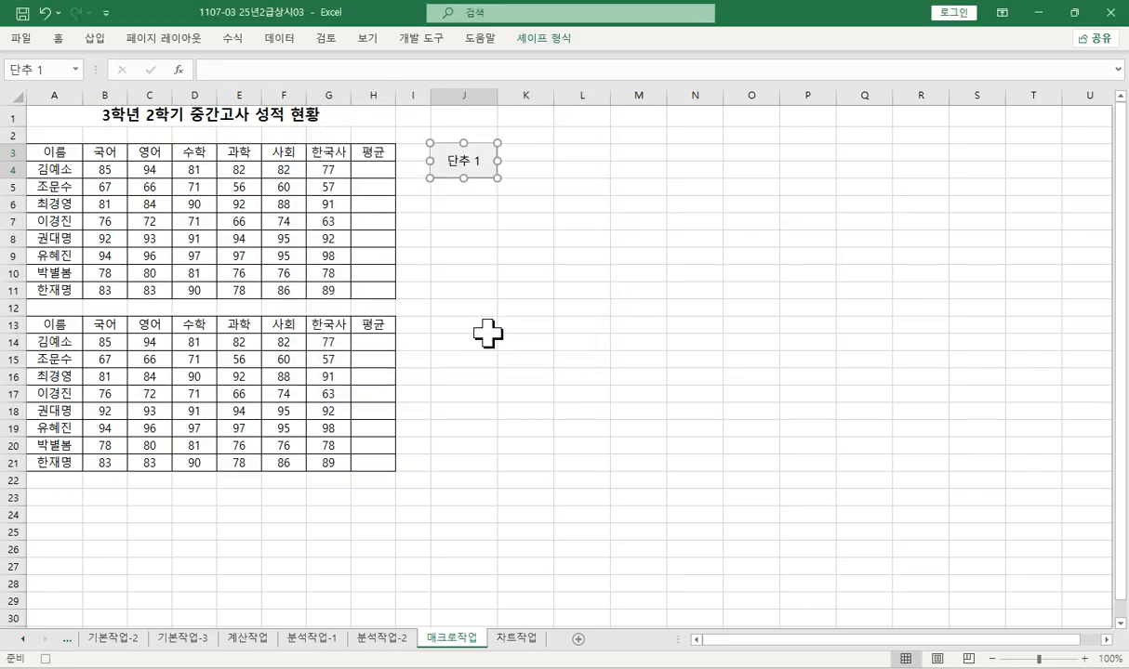
- Fill H4:H11 with each student's average using the AutoSum average function, and stop recording the macro
left_click(374, 170)
left_click_drag(377, 177, 383, 294)
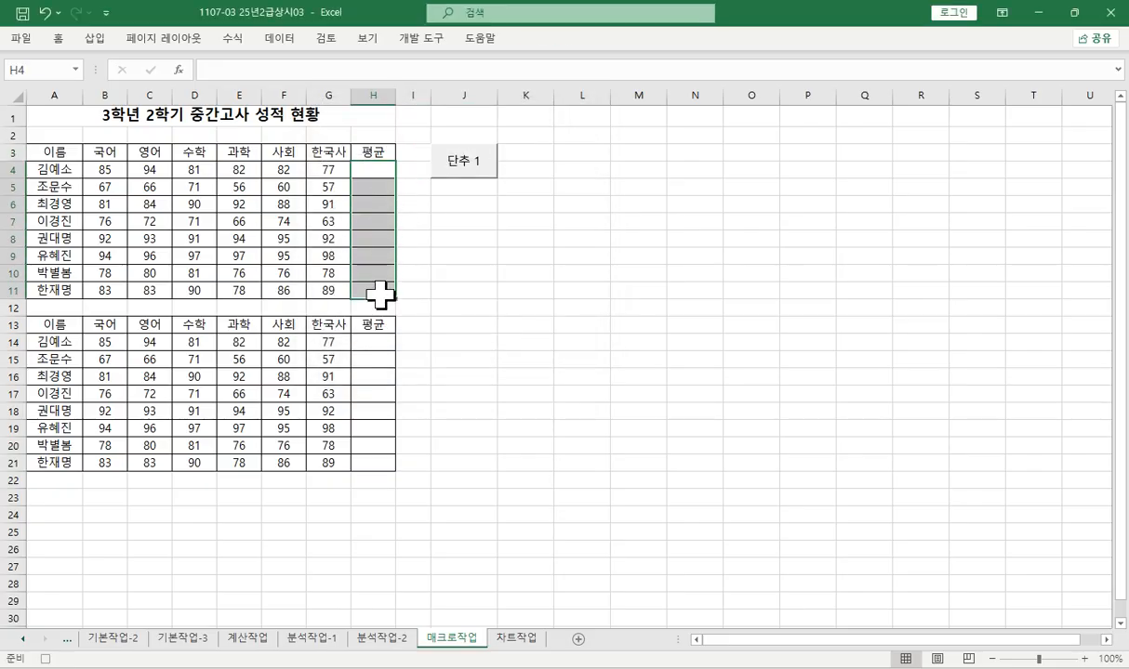
left_click(57, 38)
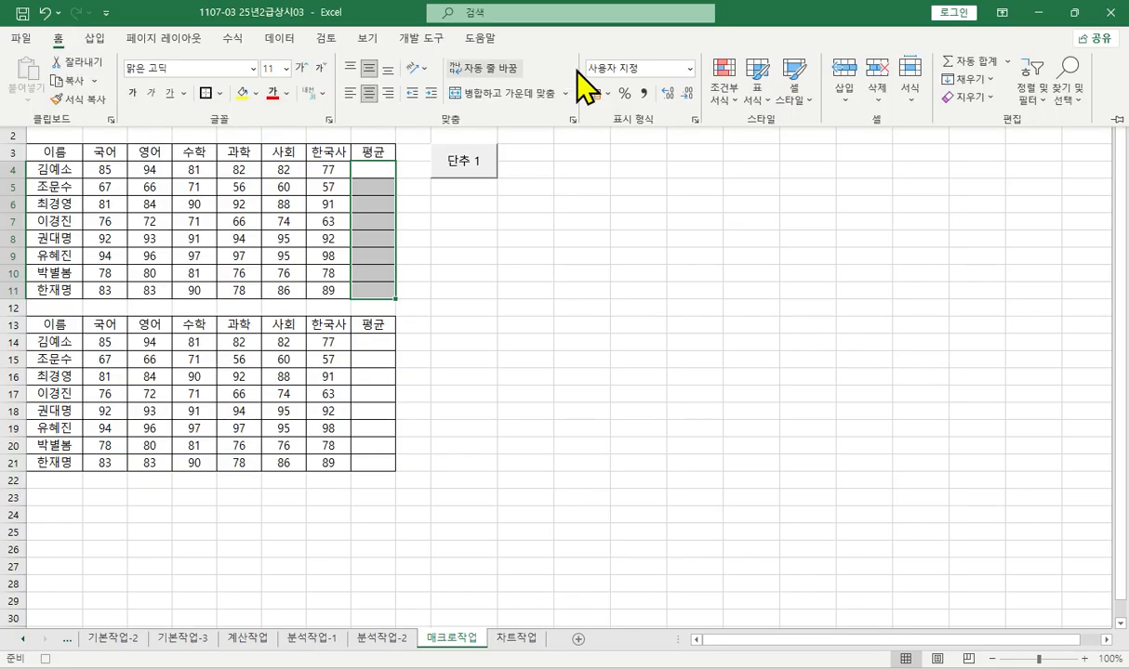
left_click(1009, 63)
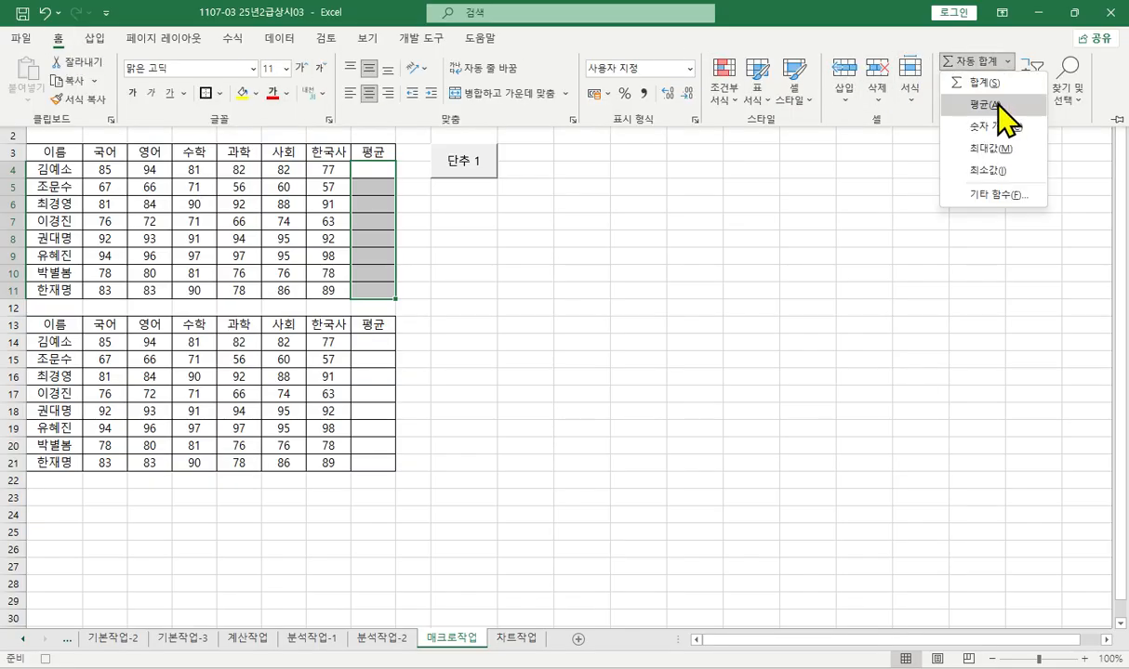
left_click(997, 98)
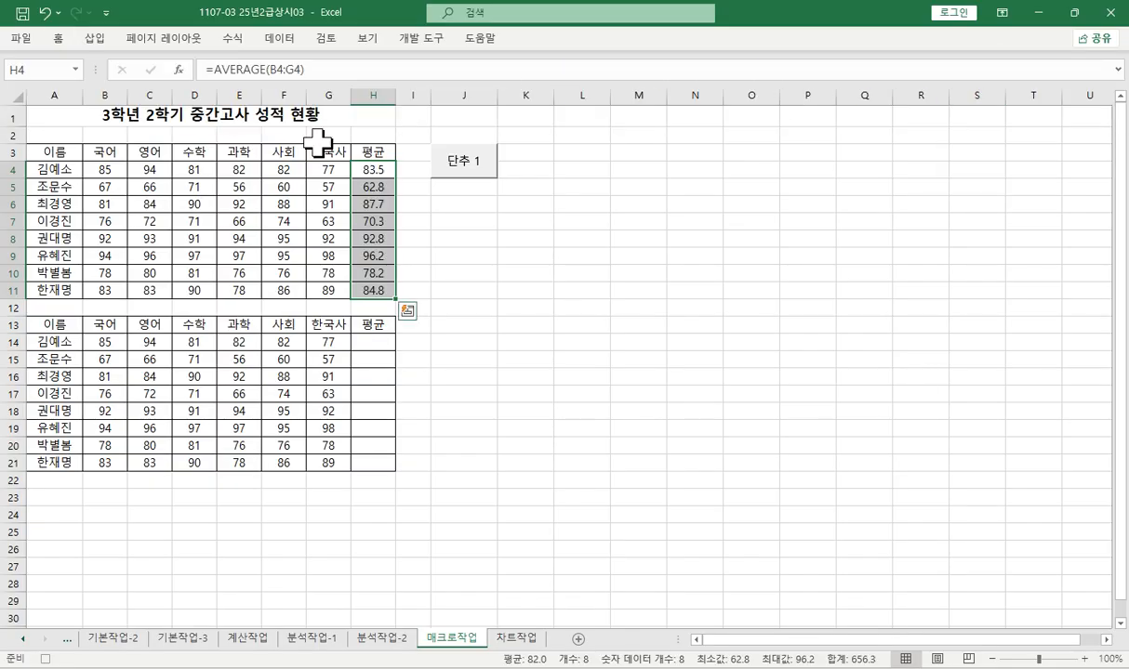
left_click(45, 660)
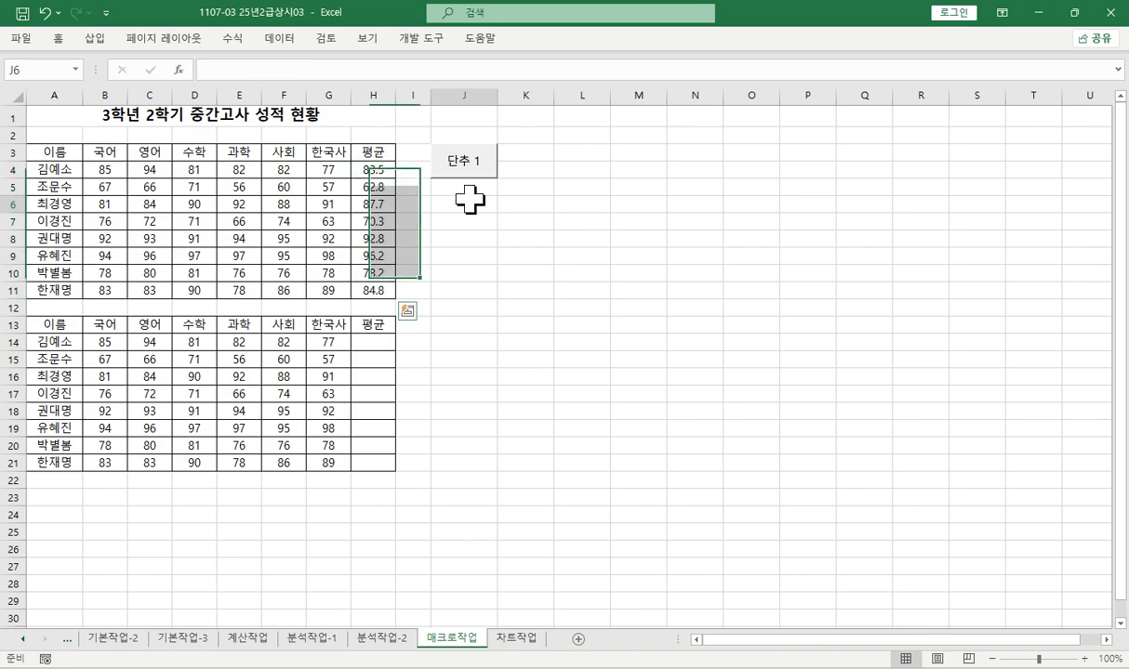
- Draw a rounded rectangle (사각형: 둥근 모서리) that exactly covers cells J5:J6
left_click_drag(465, 189, 473, 206)
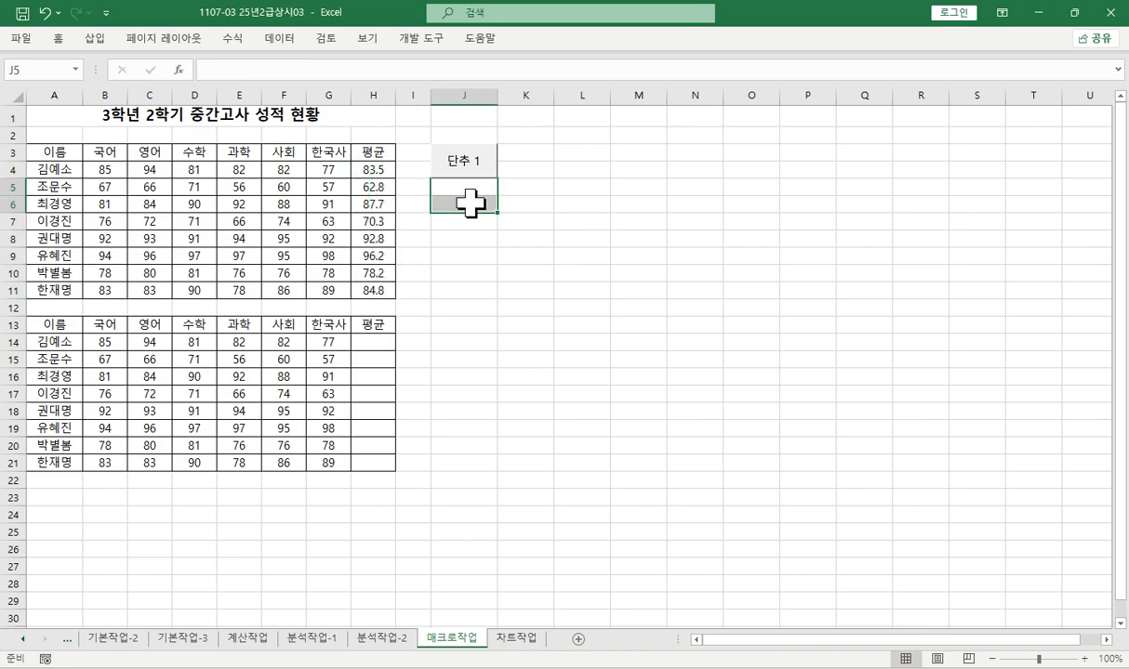
left_click(95, 39)
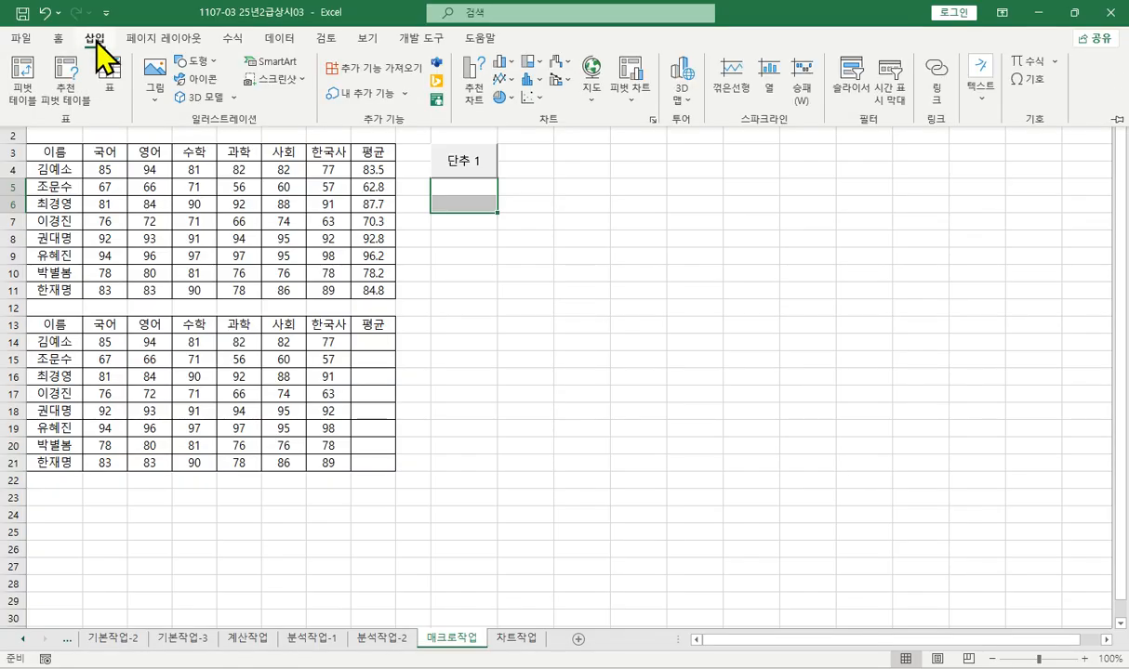
left_click(197, 61)
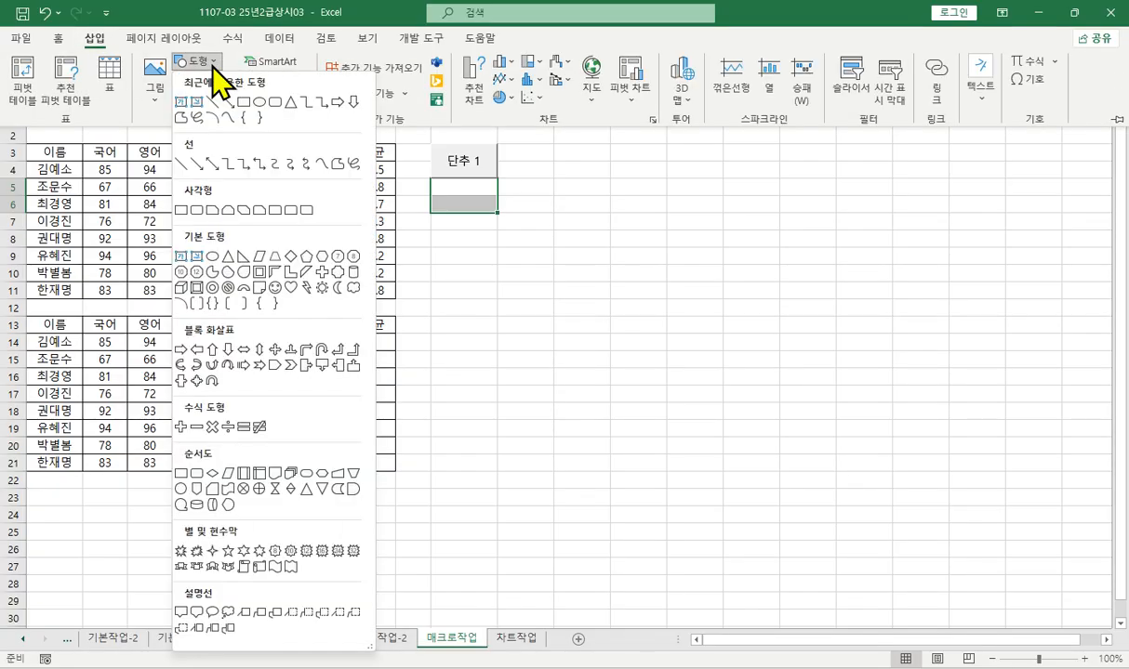
left_click(199, 209)
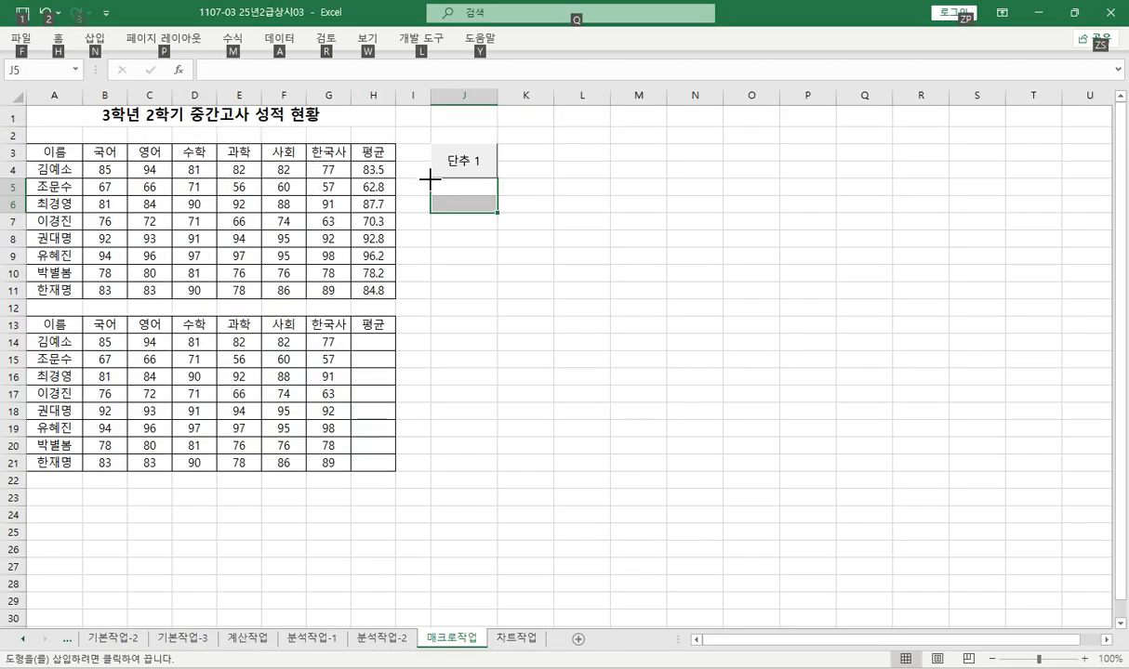
left_click_drag(430, 177, 494, 213)
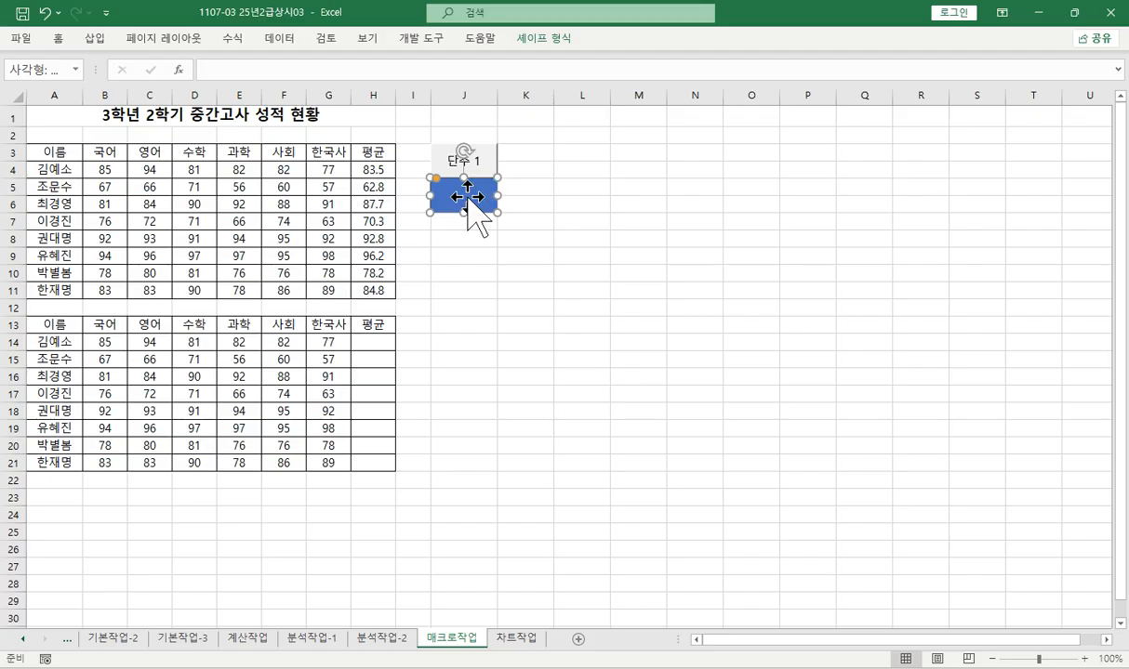
- Assign a new macro named 셀스타일 to the rounded rectangle and start recording it in the current workbook
right_click(468, 199)
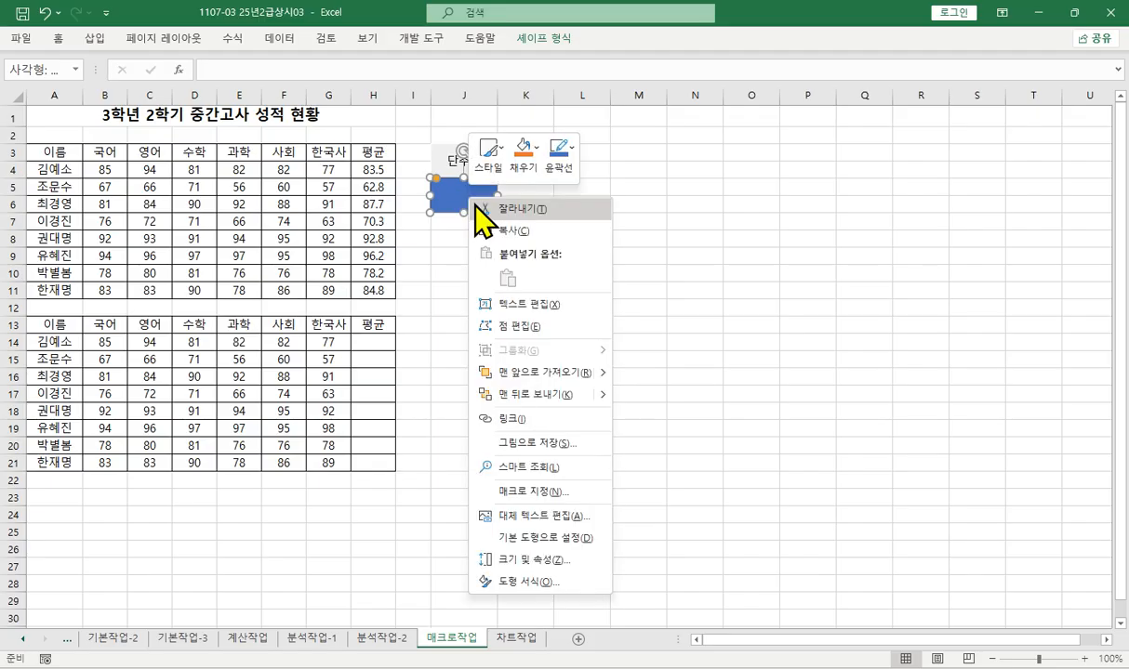
left_click(498, 502)
left_click_drag(507, 337, 684, 184)
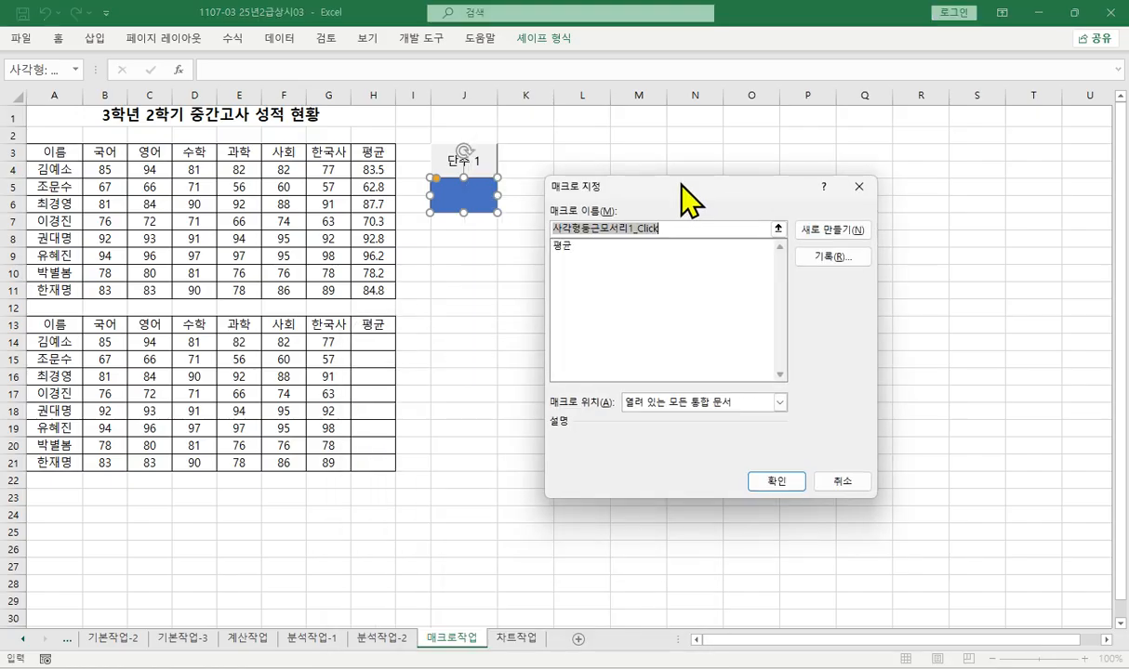
type("셀스타일")
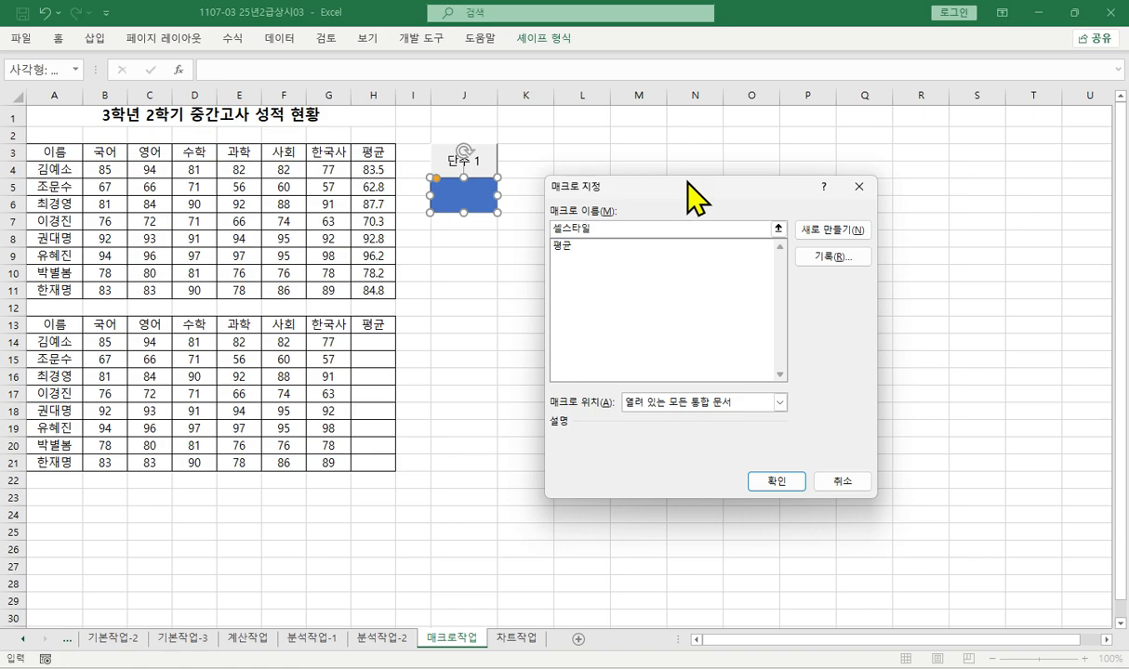
left_click(816, 257)
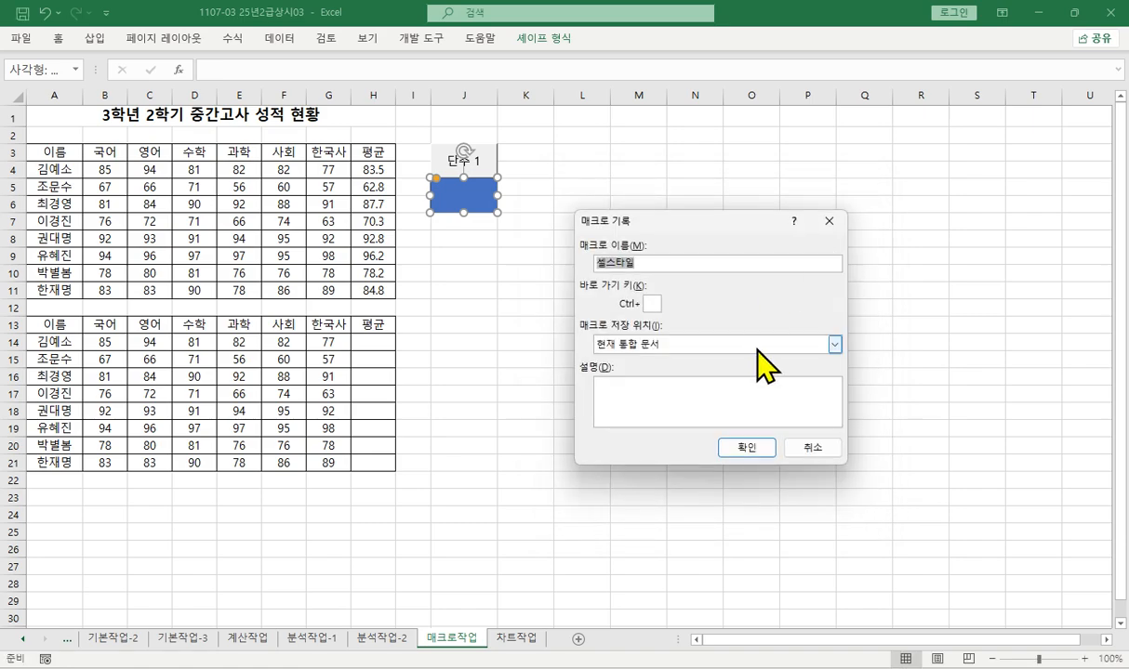
left_click(748, 449)
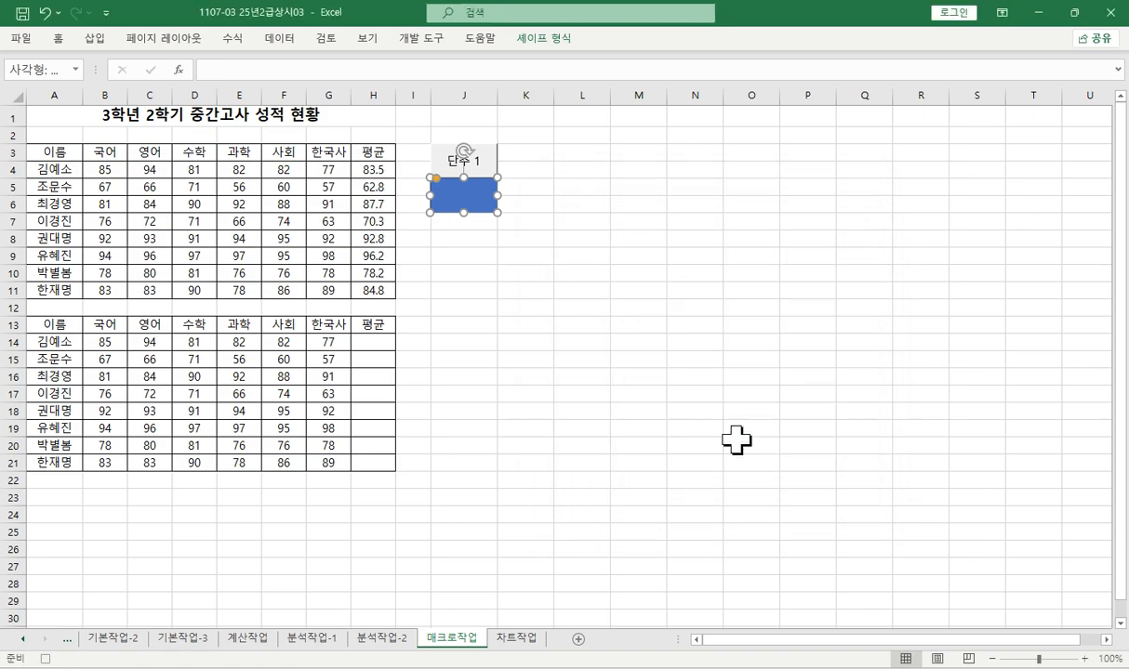
- Apply the 강조색4 cell style to the header row A3:H3 and stop recording the macro
left_click_drag(45, 152, 363, 151)
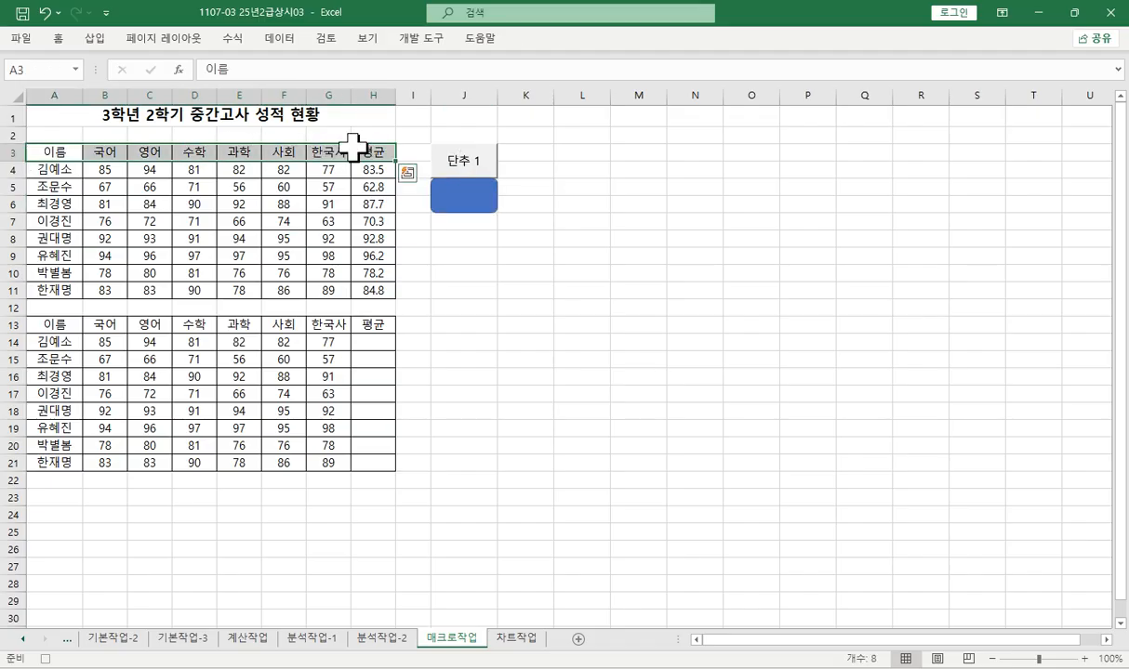
left_click(58, 38)
left_click(795, 99)
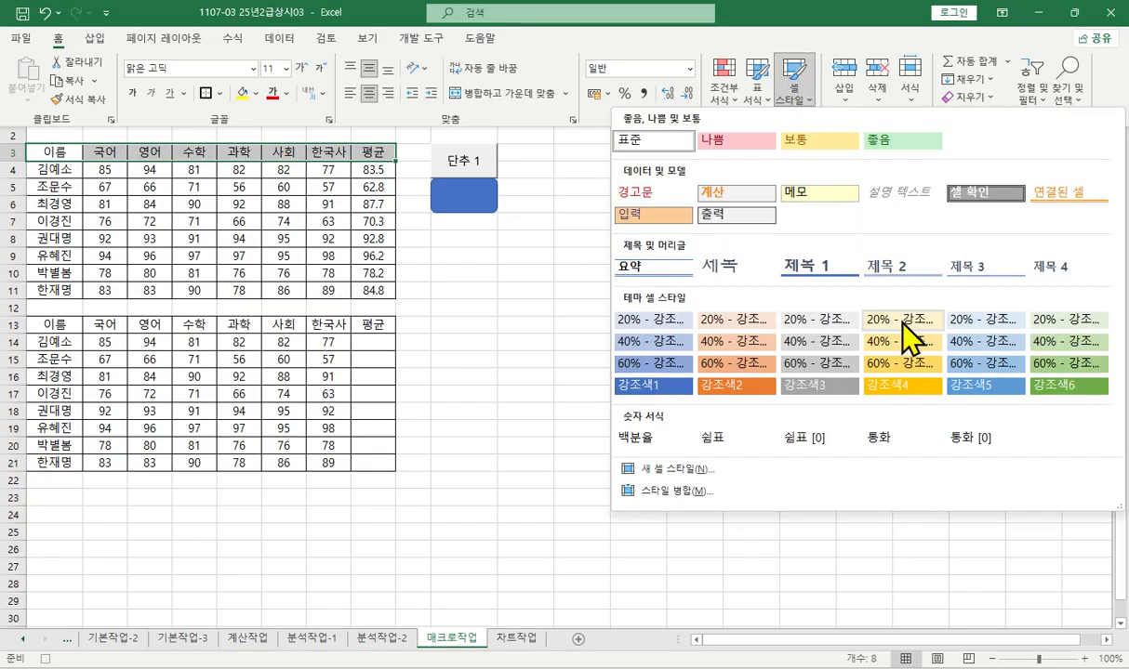
left_click(901, 383)
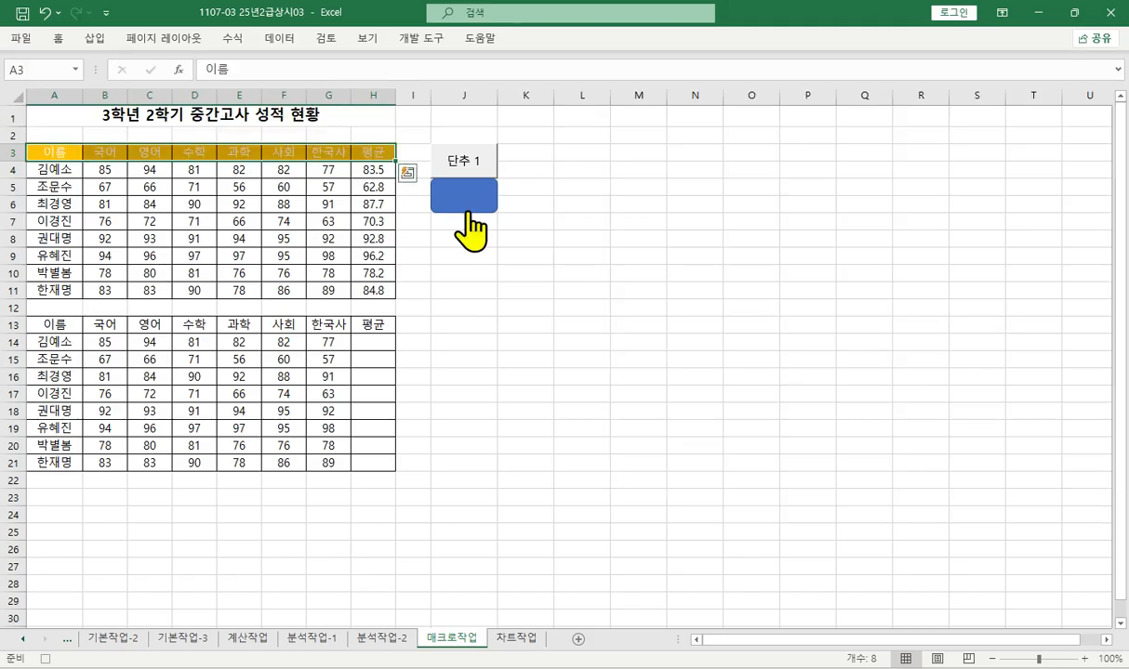
left_click(45, 660)
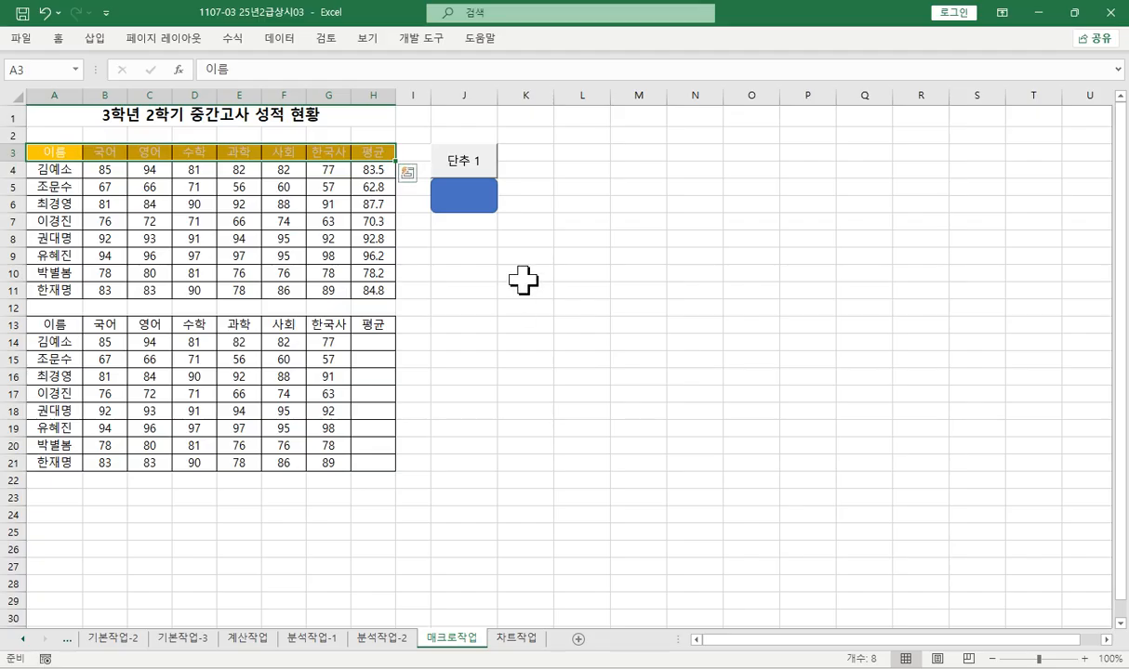
- Label the rounded rectangle over J5:J6 with the text 셀스타일
right_click(462, 197)
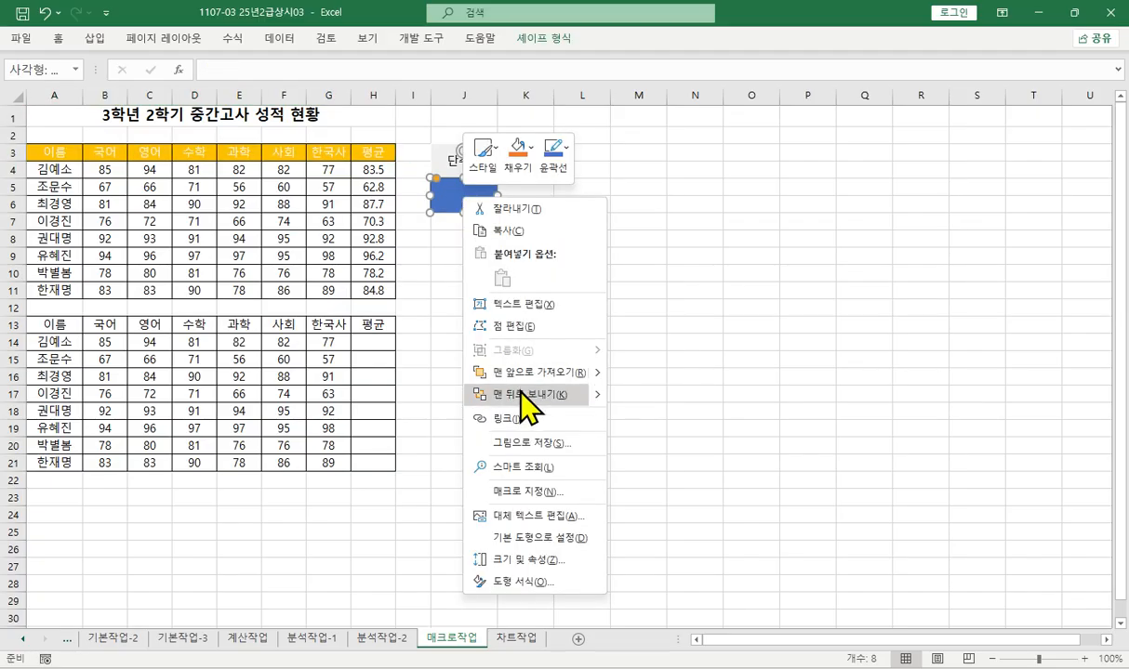
left_click(535, 303)
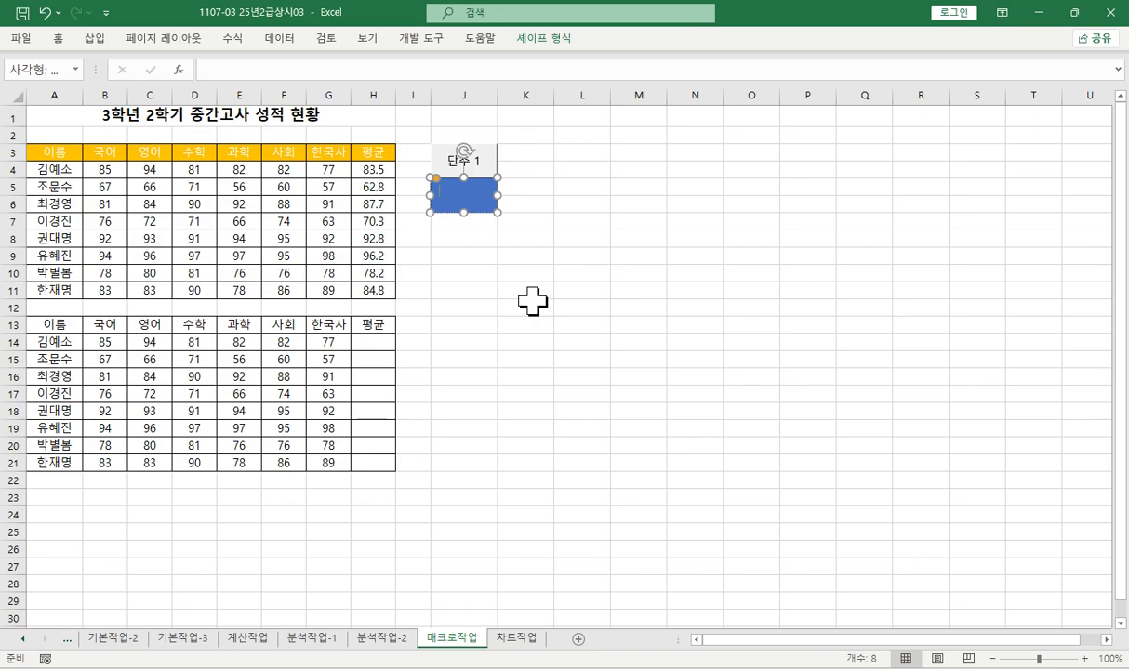
type("셀스타일")
left_click(467, 289)
- Replace the caption of the form button above the rounded rectangle with 평균
right_click(476, 186)
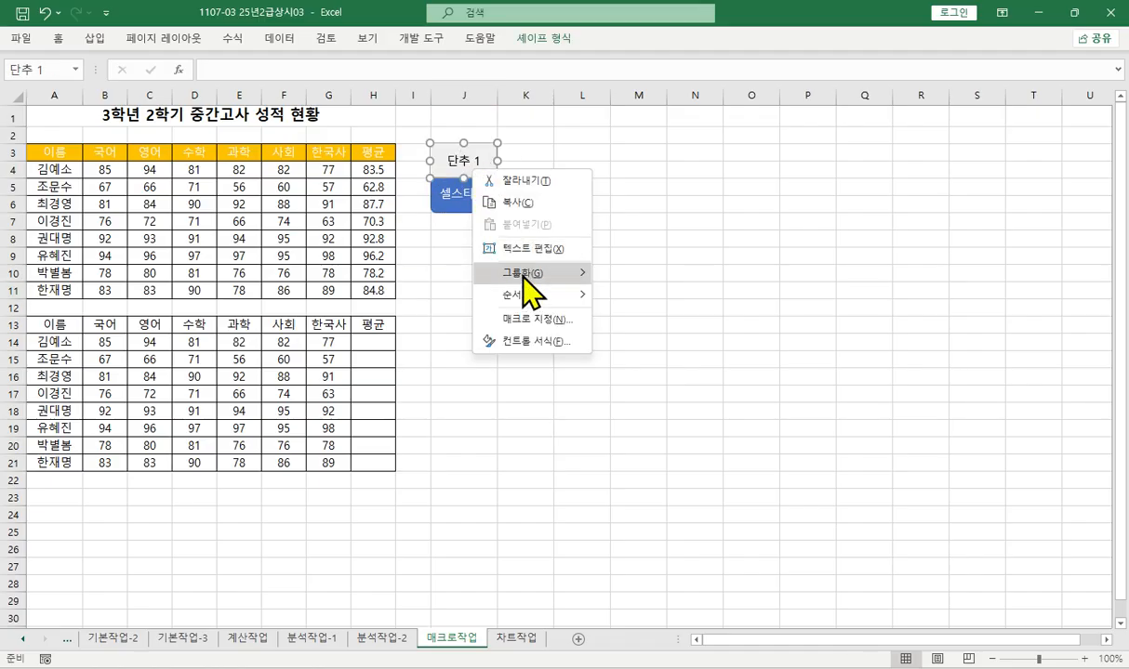
left_click(528, 247)
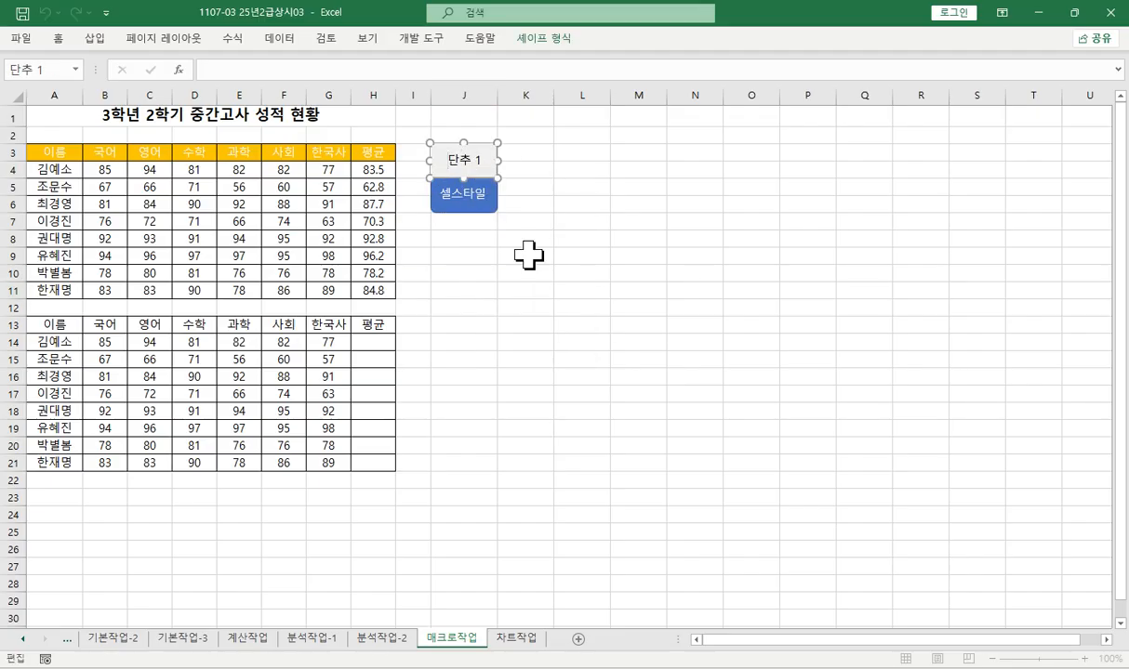
key("Delete")
key("Delete")
key("Delete")
type("평균")
left_click(456, 305)
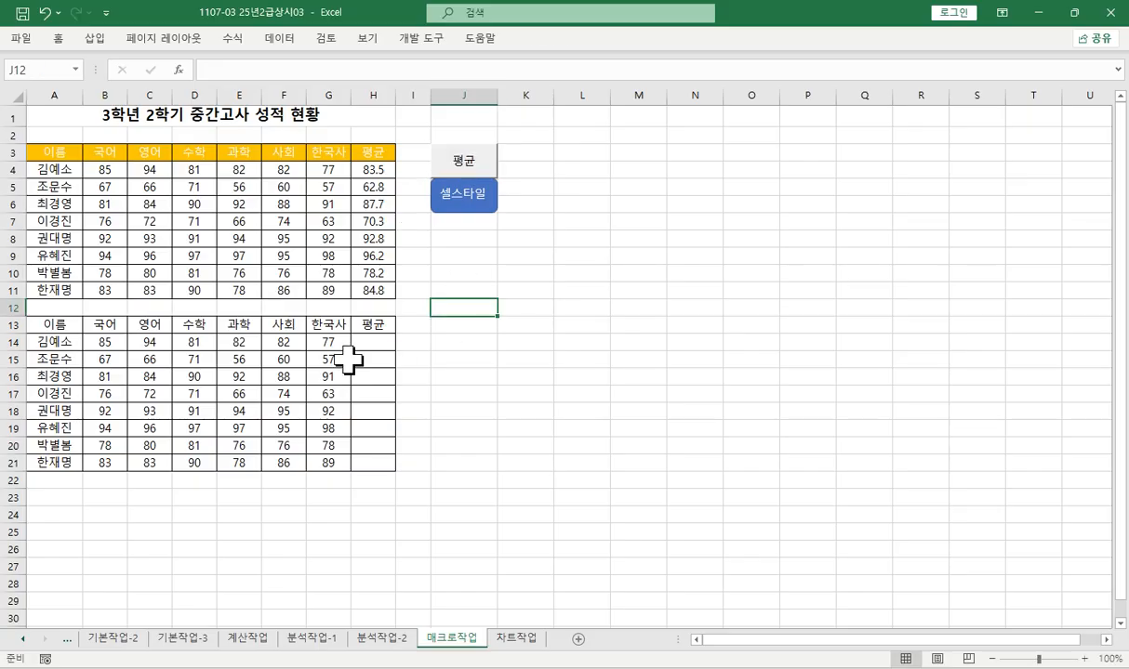
- Copy the unprocessed table A13:H21 over the table at A3, and run the 평균 and 셀스타일 macros on it
left_click_drag(56, 325, 373, 465)
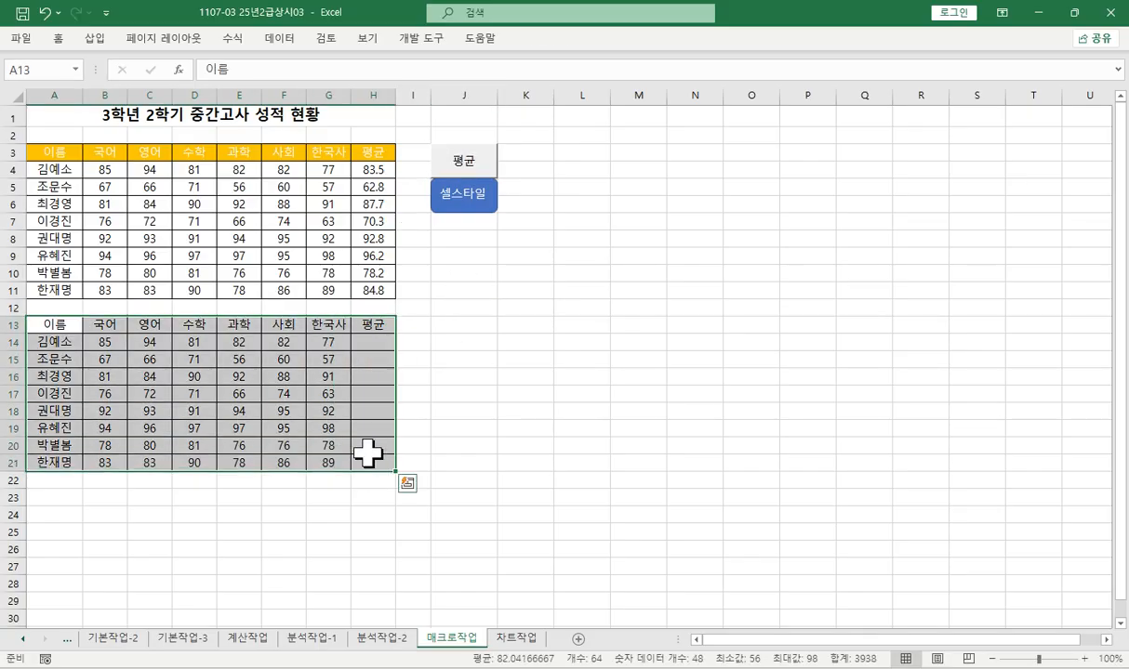
key("ctrl+c")
left_click(67, 158)
key("ctrl+v")
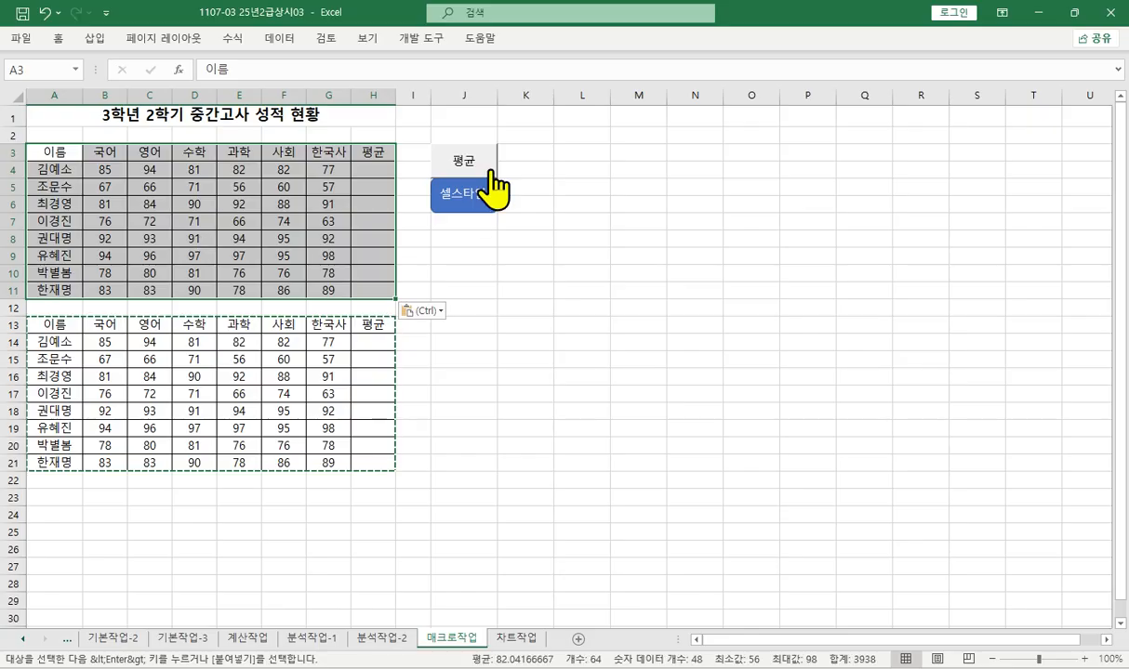
left_click(472, 162)
left_click(462, 200)
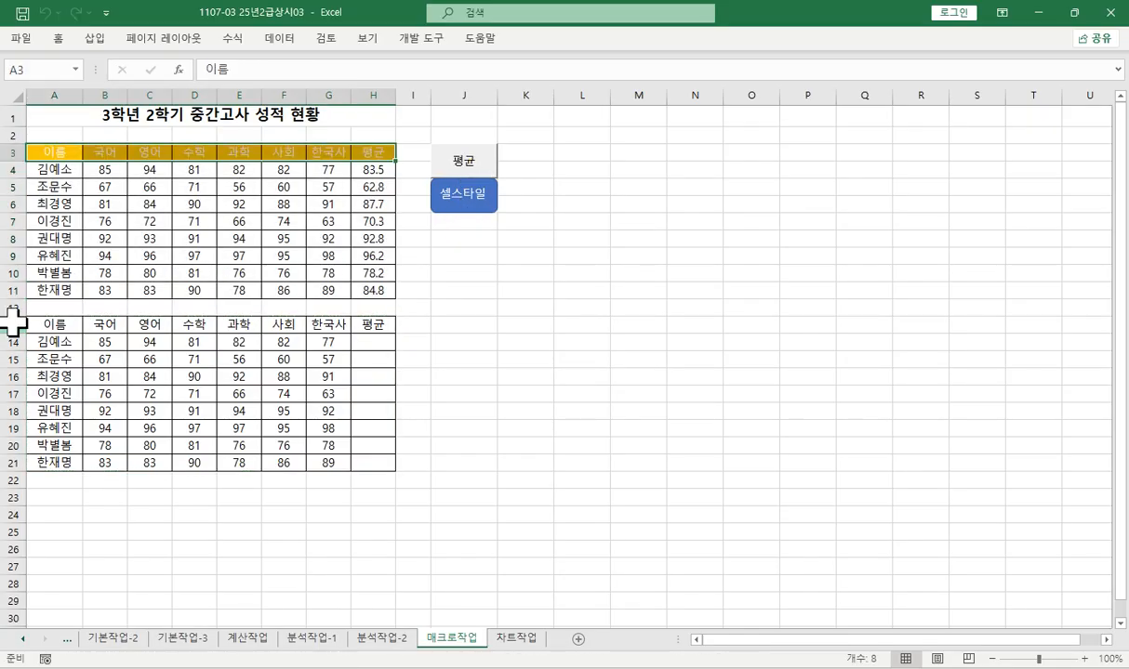
- Delete rows 13 to 24 containing the spare copy of the grade table
left_click_drag(11, 325, 13, 515)
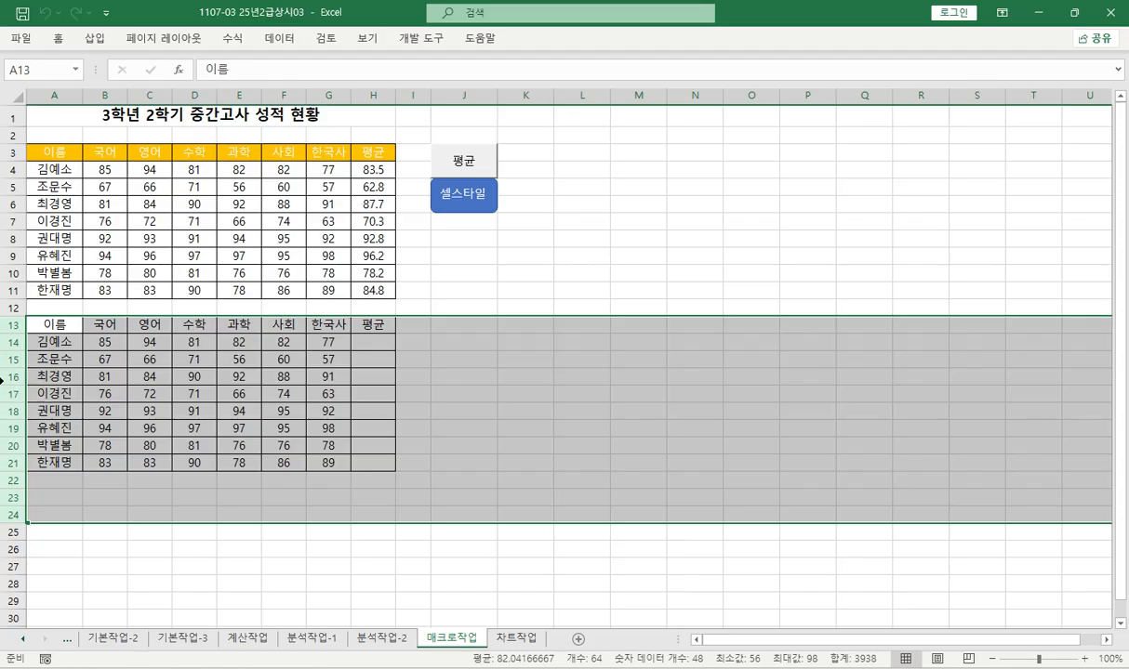
right_click(11, 377)
left_click(80, 534)
left_click(189, 391)
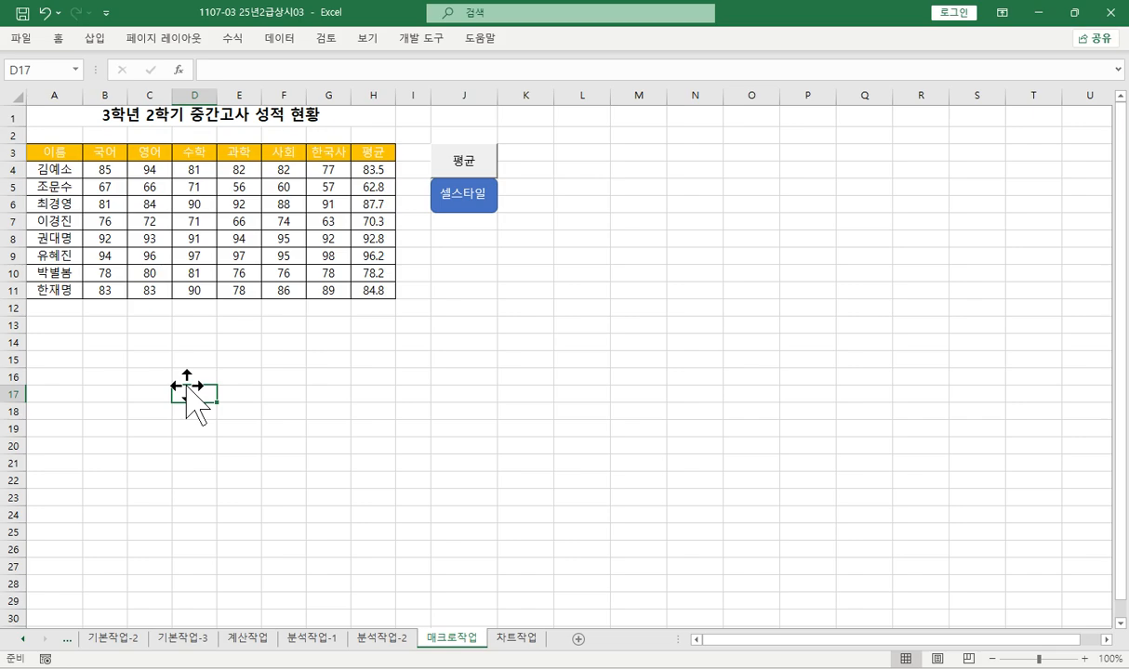
- On the 차트작업 sheet, remove the 합계 series from the chart's source data
left_click(512, 638)
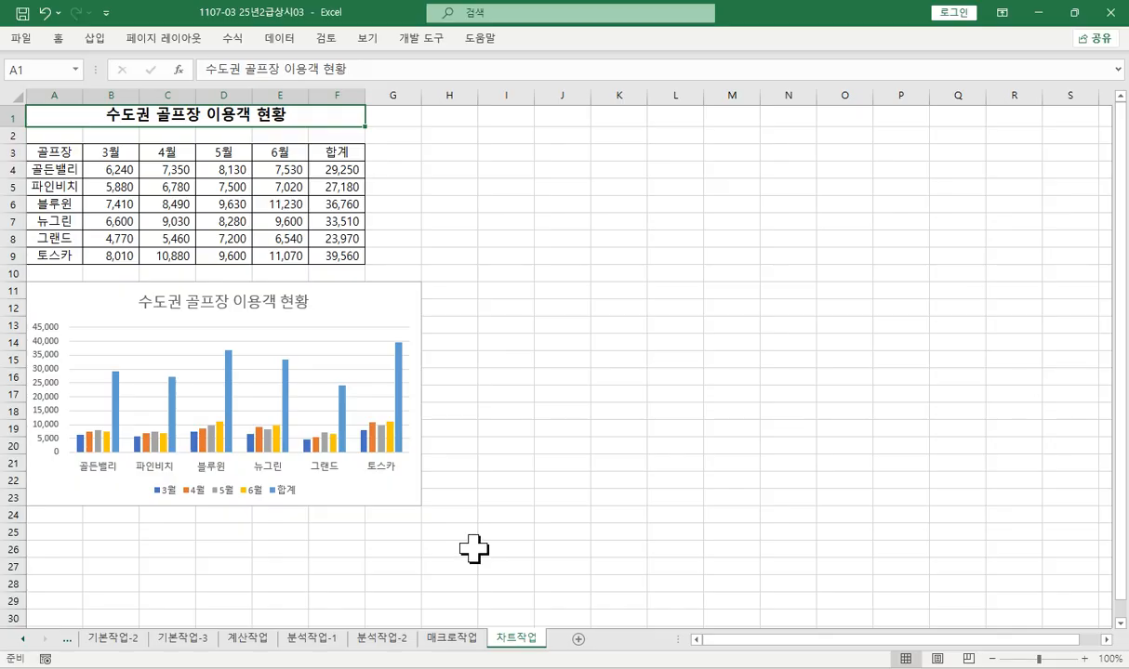
left_click(289, 494)
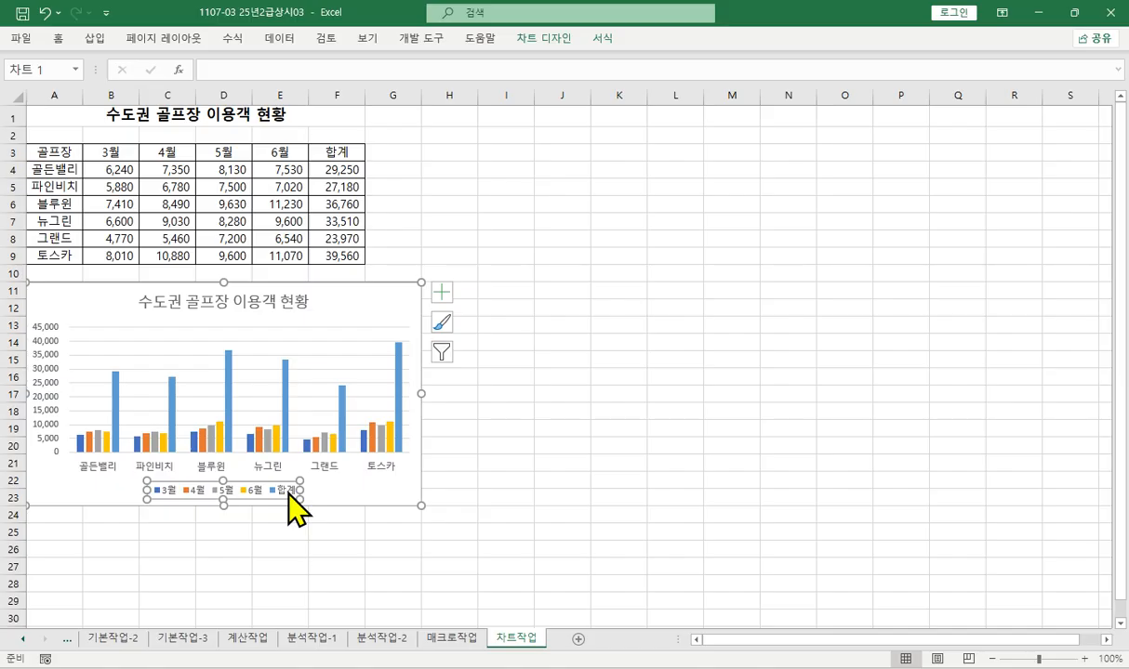
left_click(215, 469)
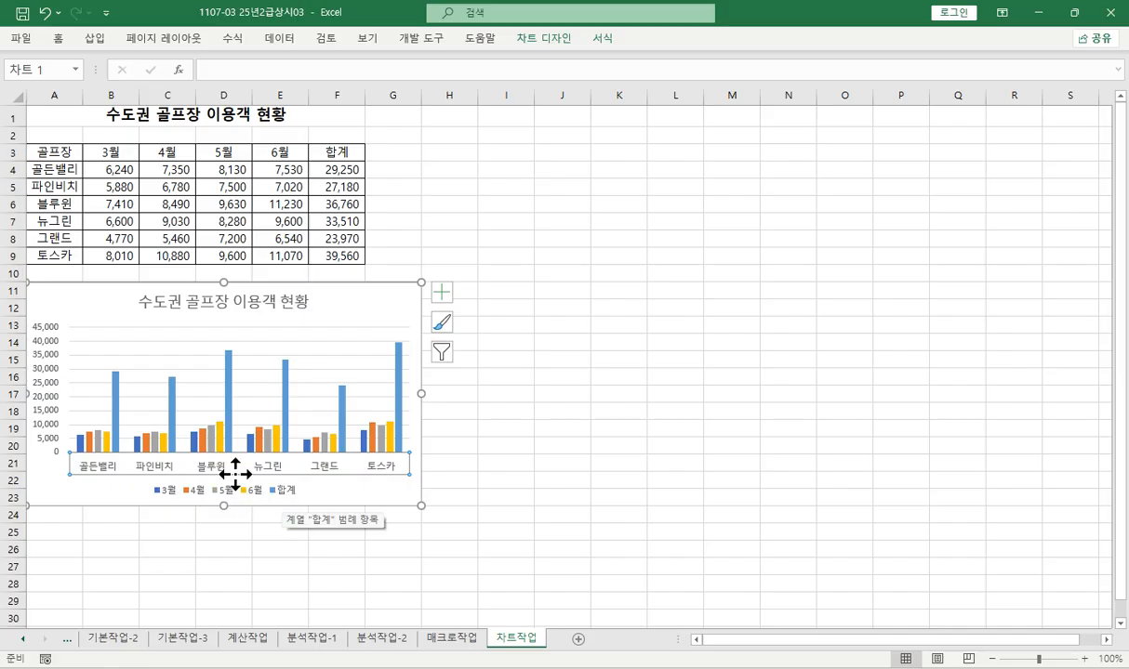
right_click(215, 478)
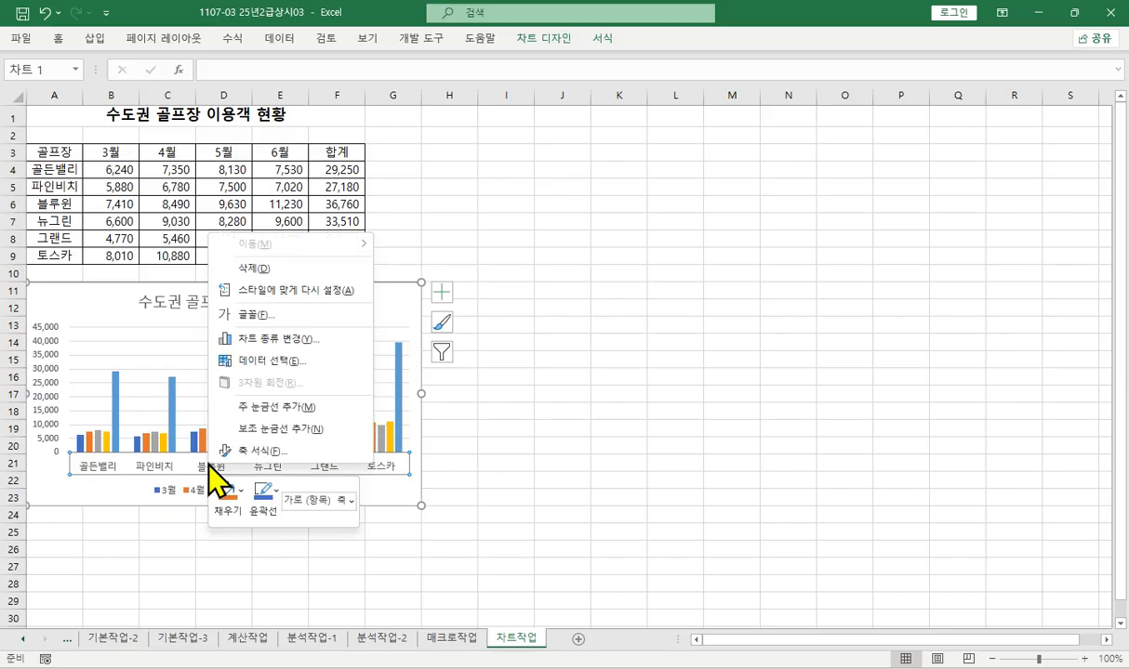
left_click(273, 360)
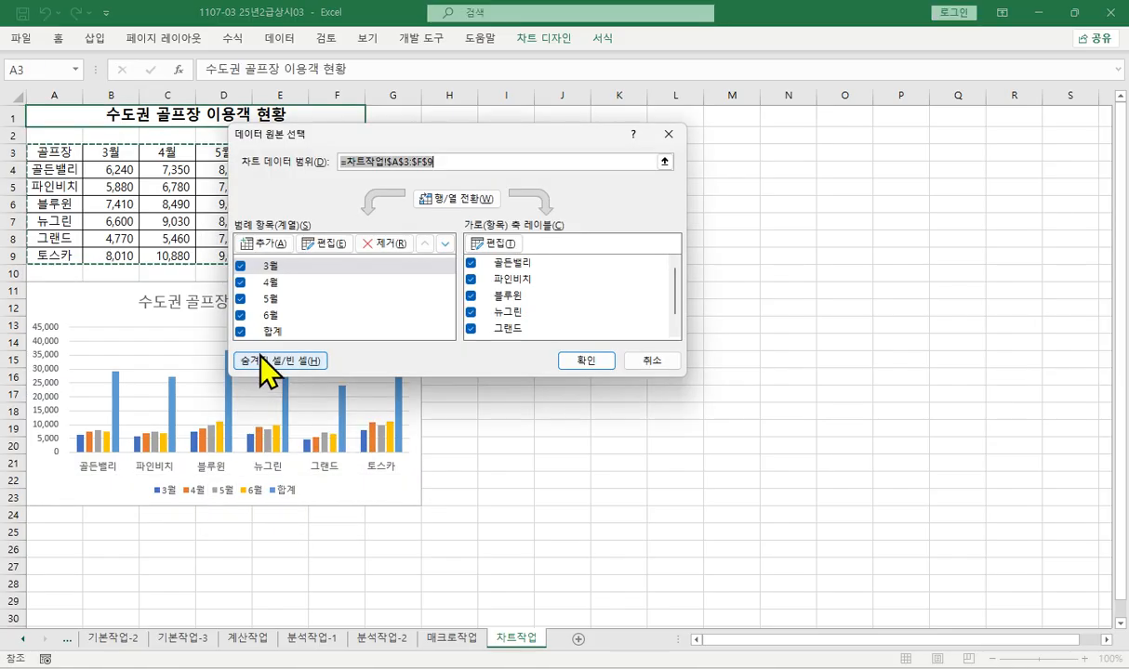
left_click(272, 334)
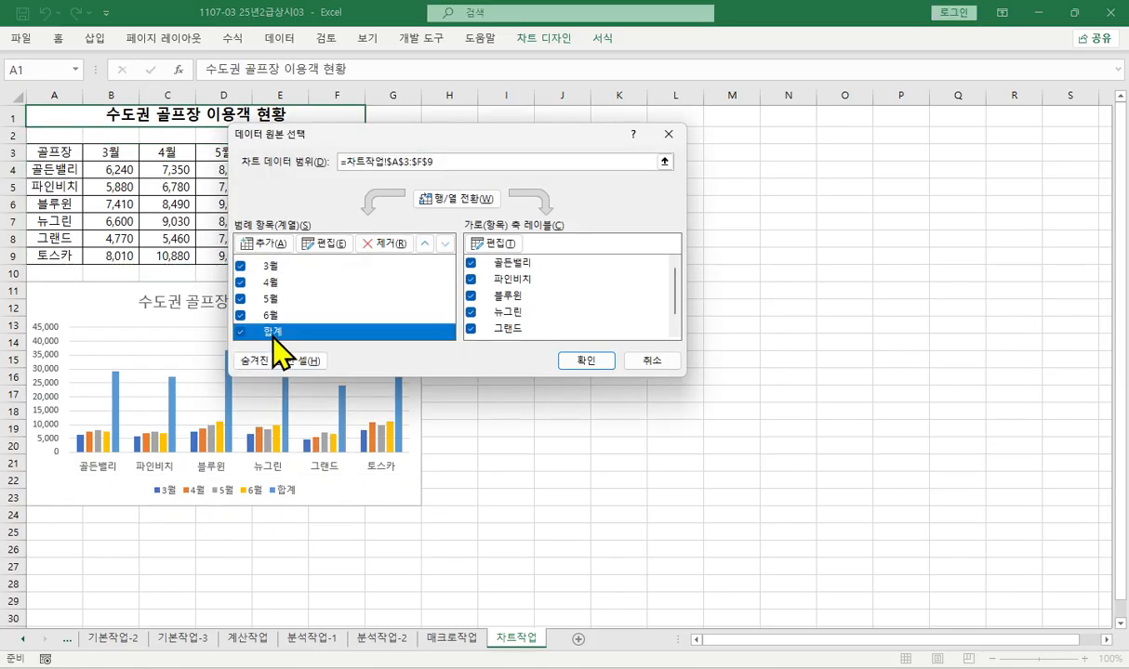
left_click(377, 245)
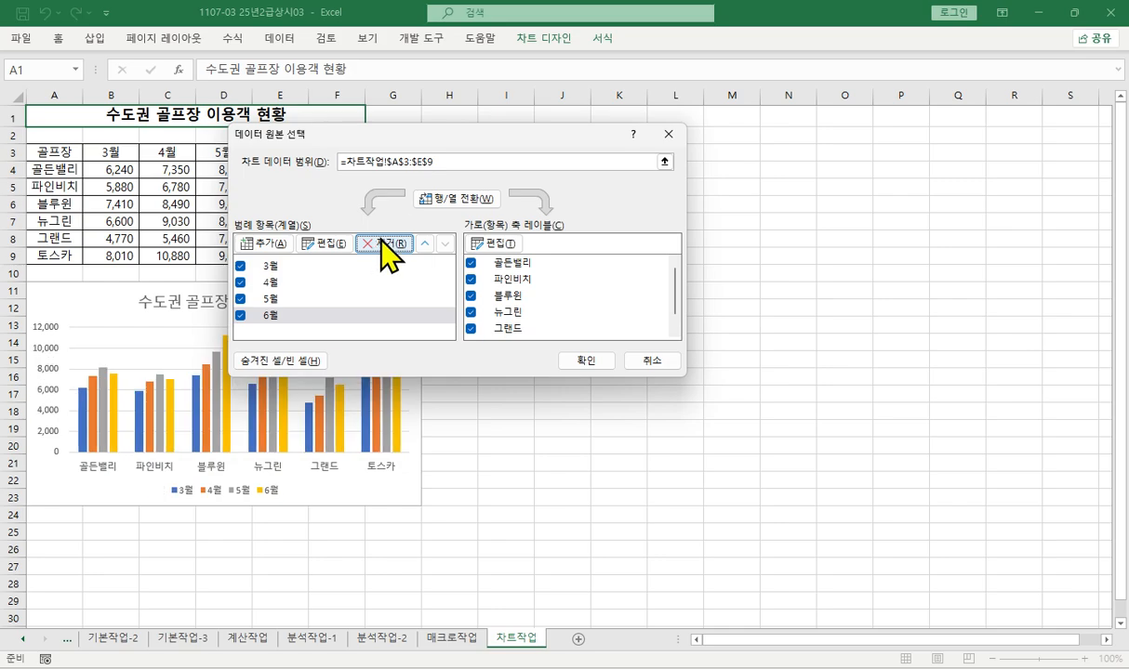
- Exclude 블루윈 from the chart by switching rows and columns, removing its series, and switching them back
left_click(456, 199)
left_click(284, 300)
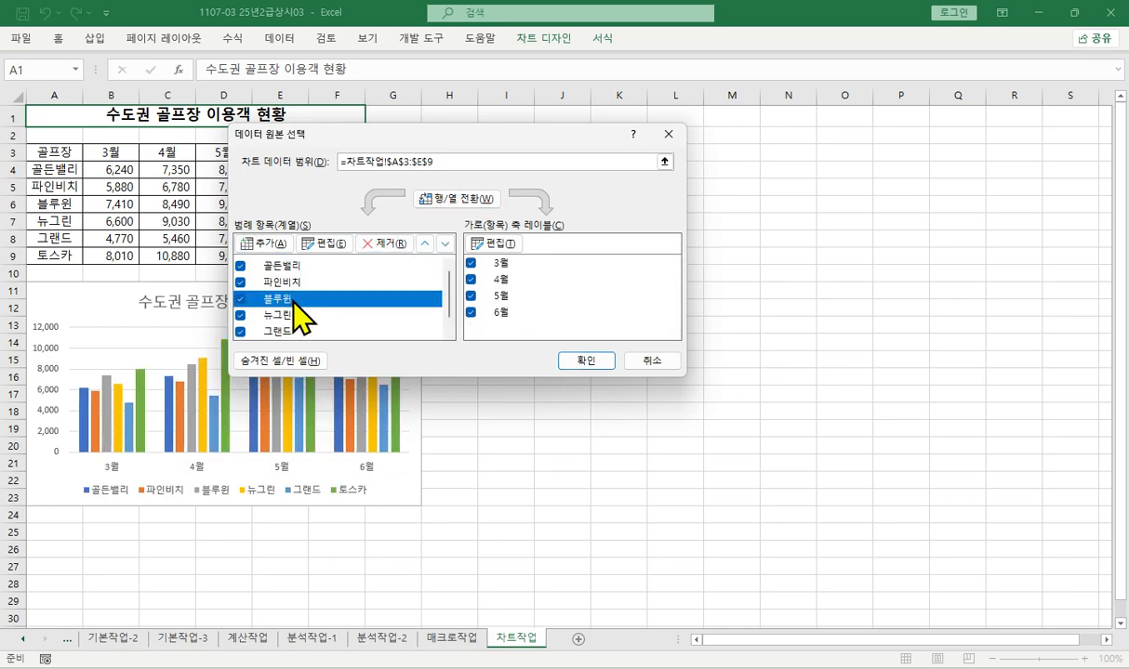
left_click(387, 245)
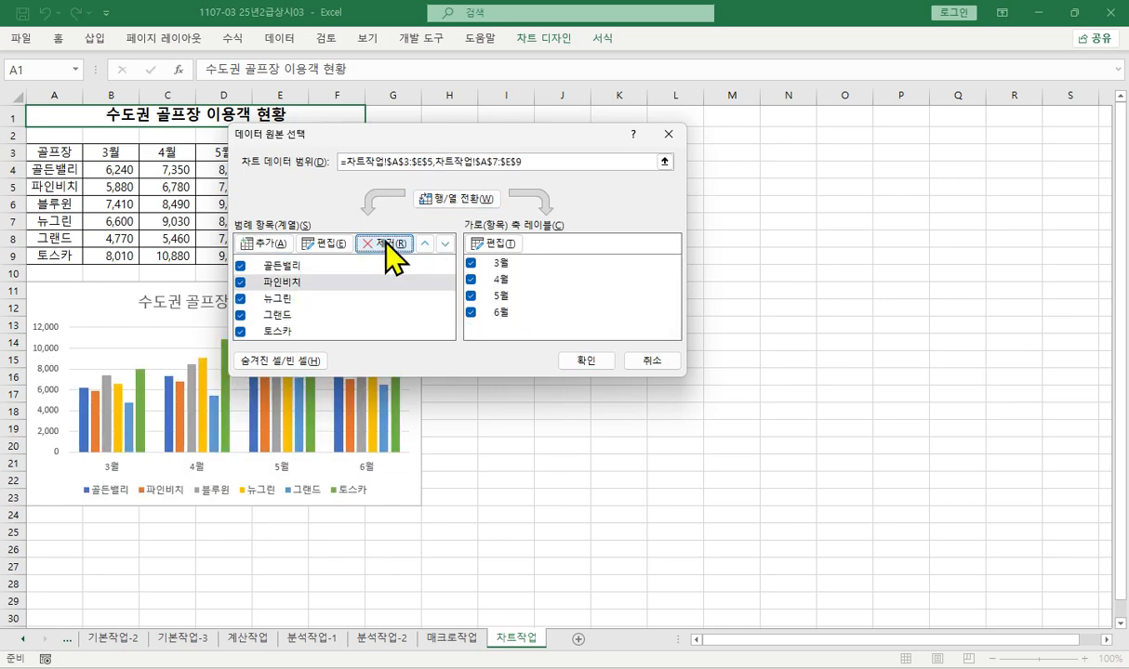
left_click(453, 199)
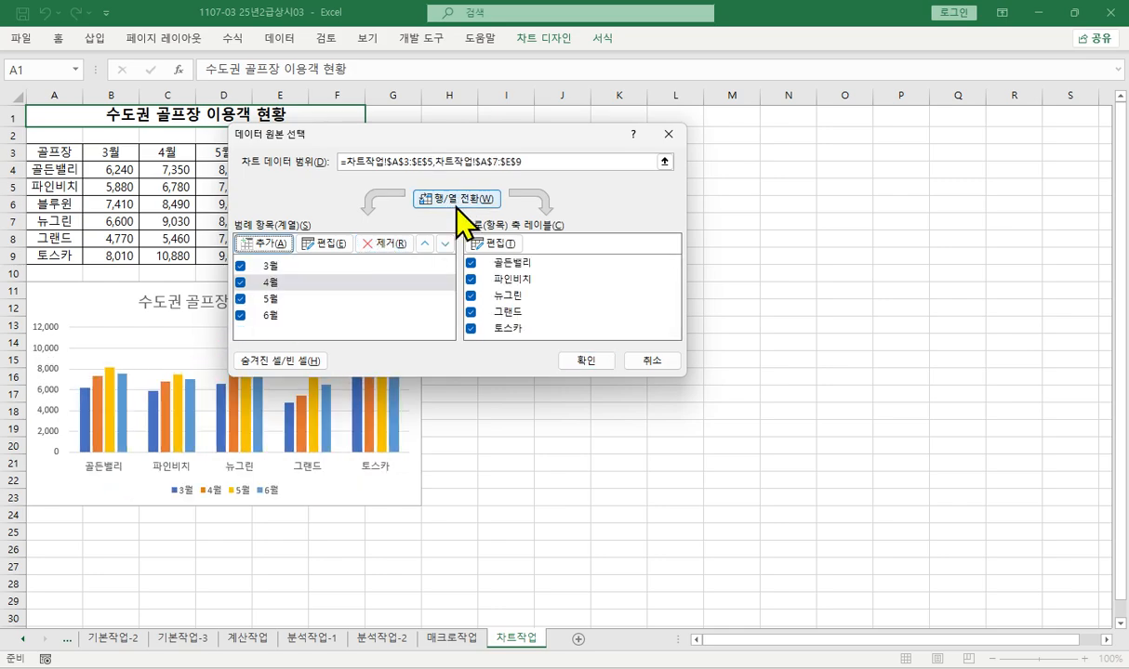
left_click(576, 363)
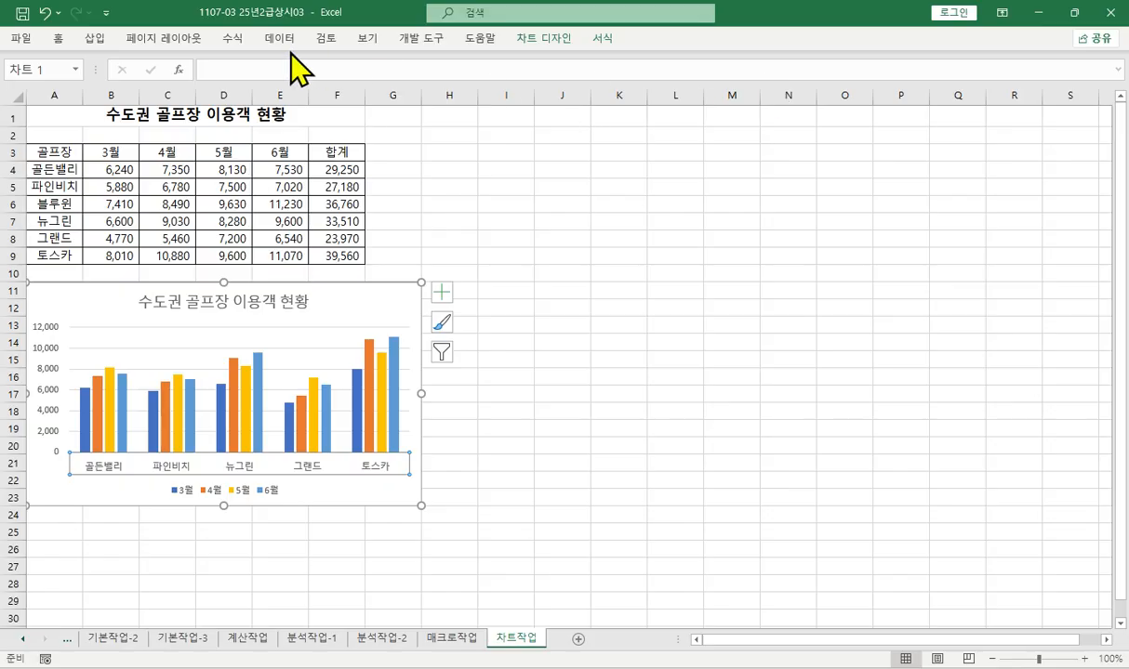
left_click(65, 39)
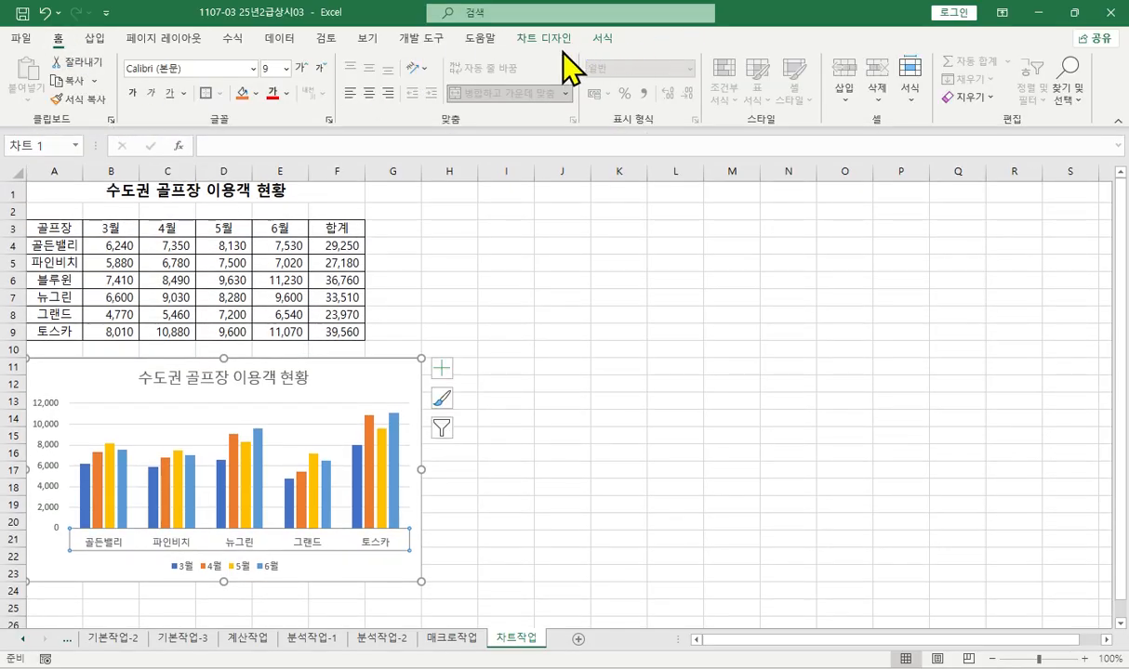
key("alt+Tab")
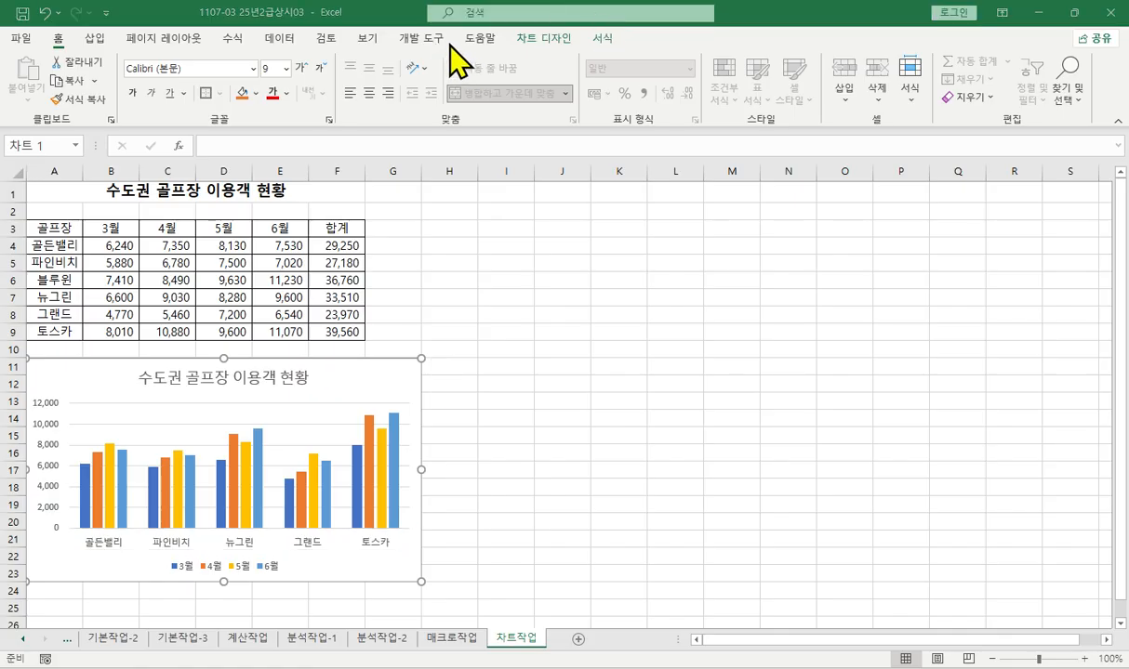
left_click_drag(881, 10, 776, 60)
- Apply the quick layout 레이아웃 1 to the golf course chart
left_click(660, 80)
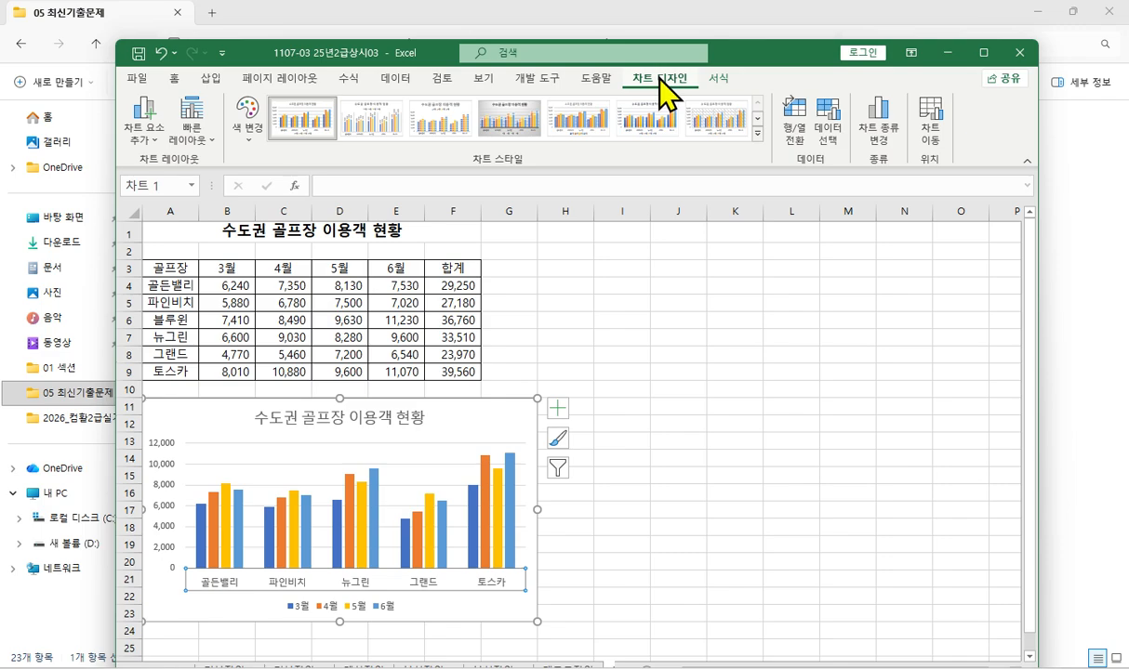
left_click(971, 50)
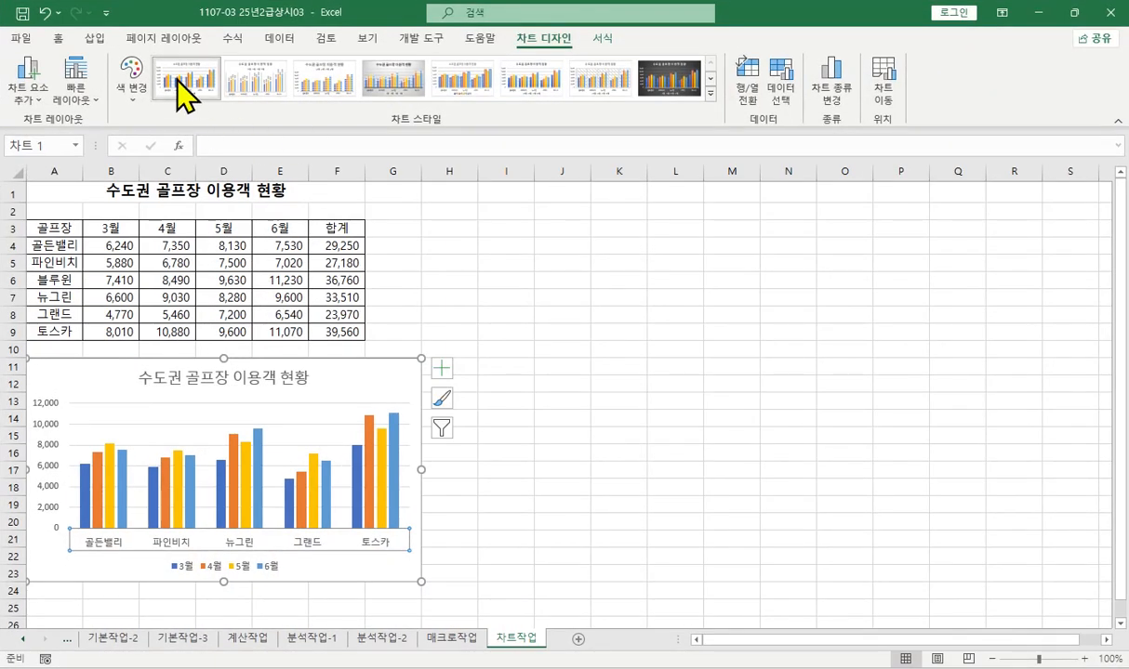
left_click(76, 101)
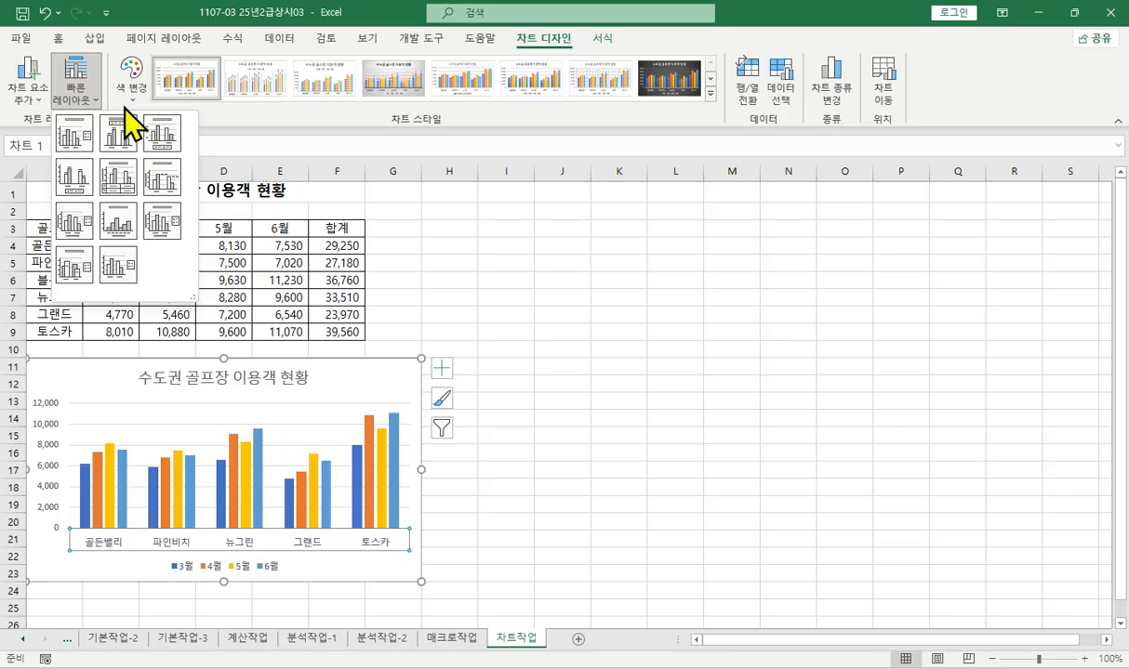
left_click(72, 140)
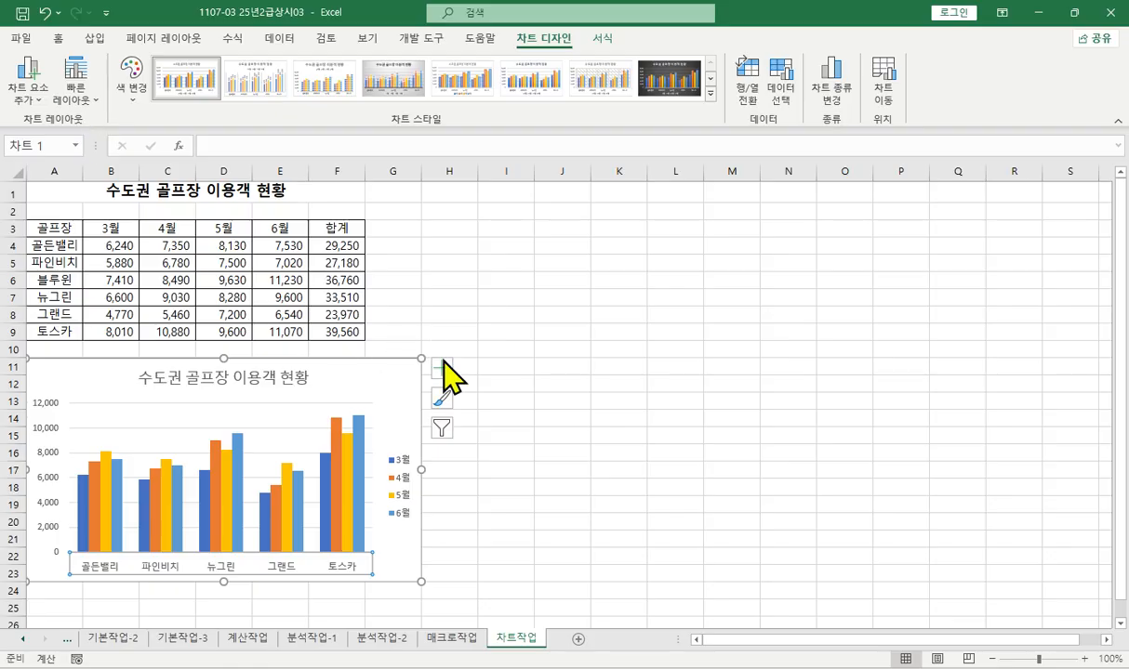
- Add primary major vertical gridlines (기본 주 세로) to the chart
left_click(445, 372)
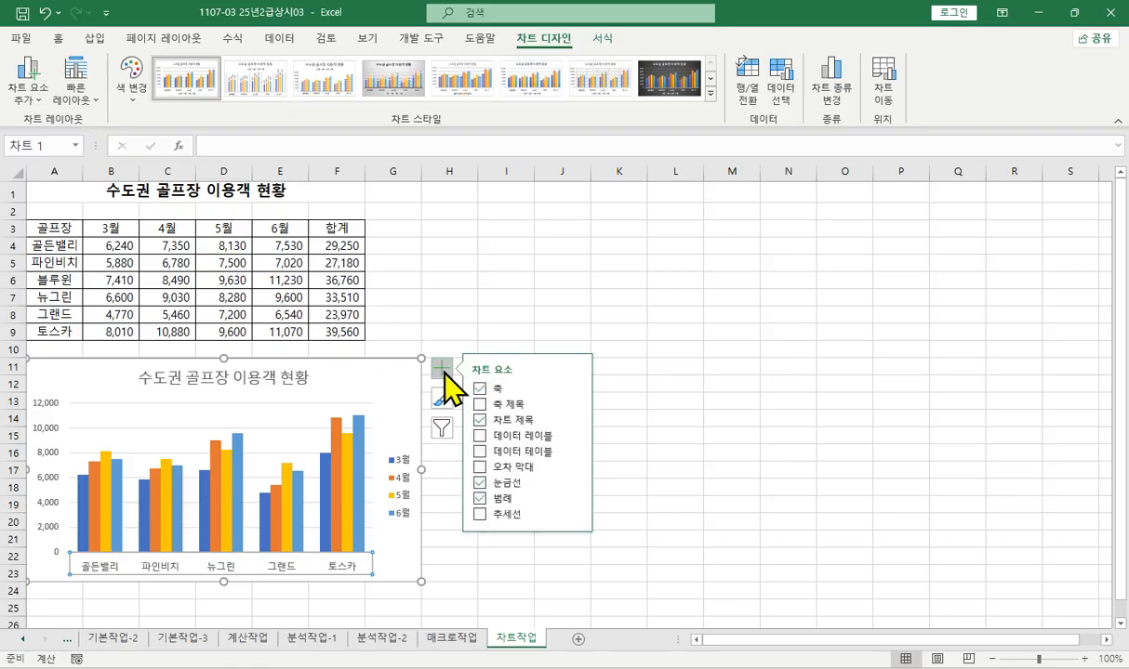
left_click(575, 483)
left_click(634, 502)
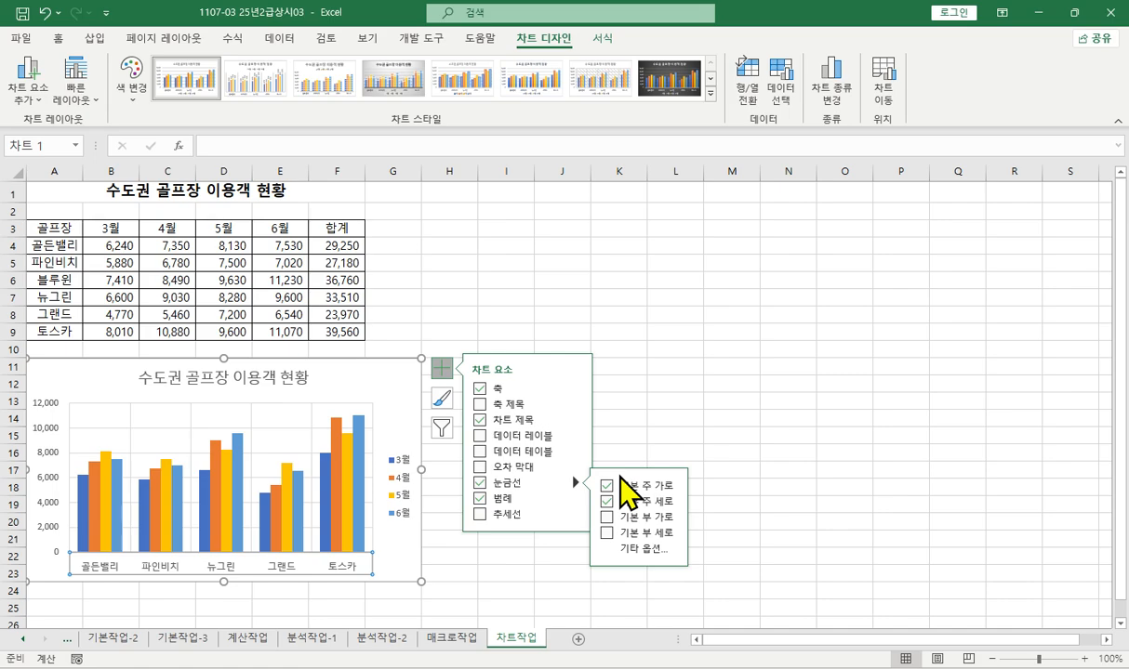
- Set the chart's vertical axis minimum bound (최소값) to 4000 and its major unit (기본) to 2000
left_click(52, 457)
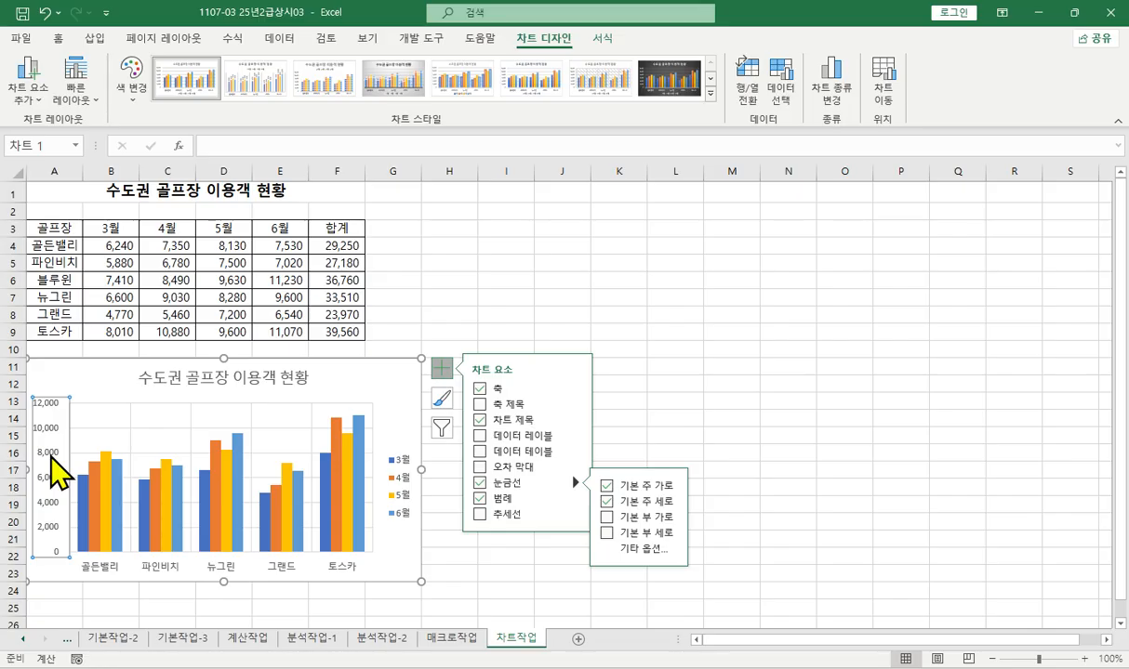
double_click(51, 456)
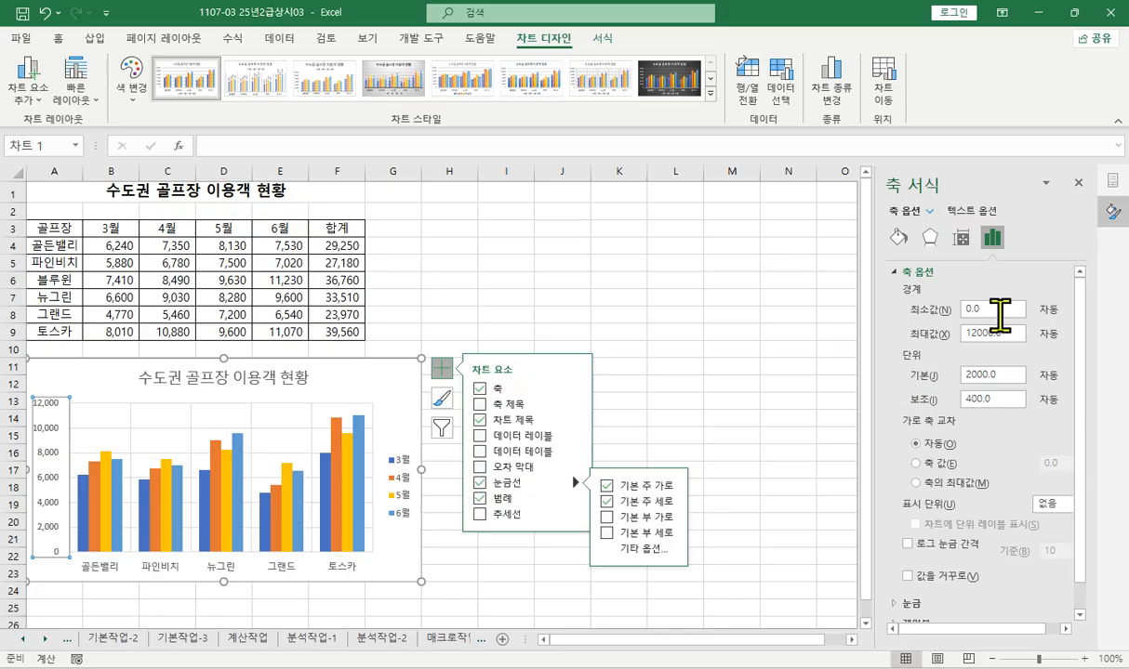
left_click_drag(1003, 308, 908, 308)
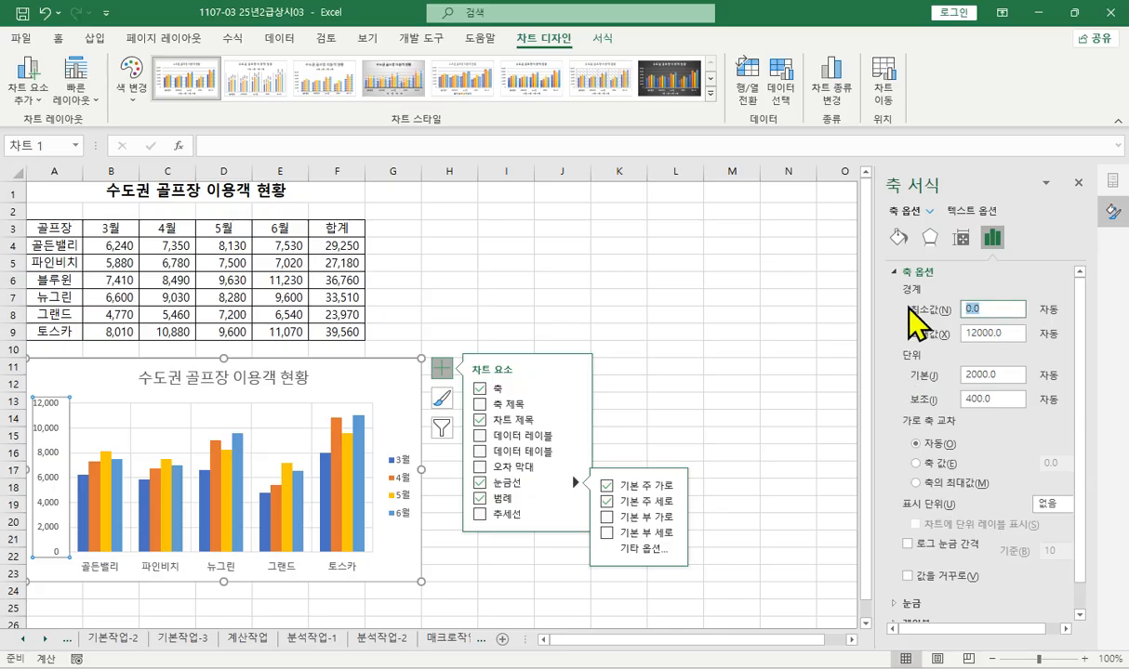
type("400")
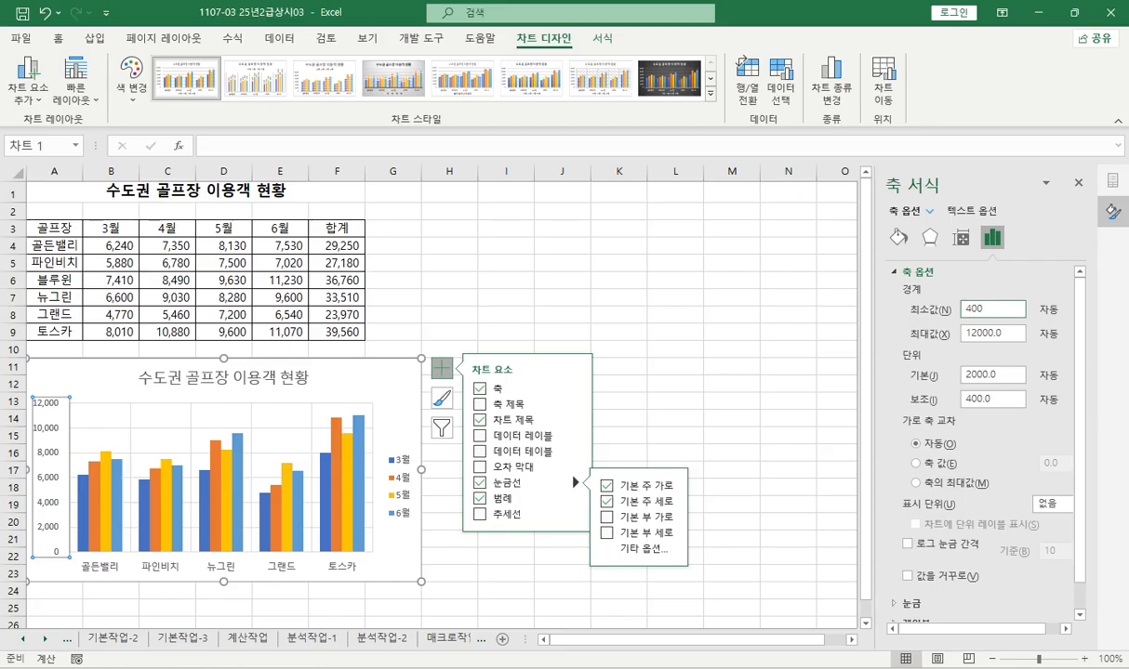
type("0")
key("Return")
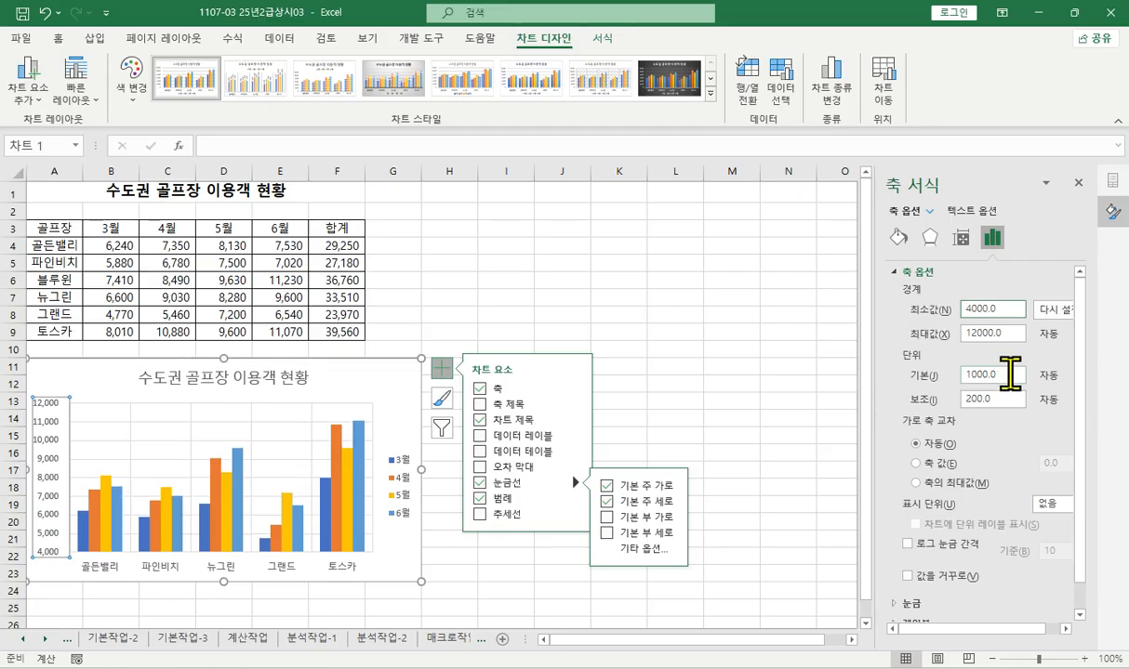
left_click(1010, 374)
type("2000")
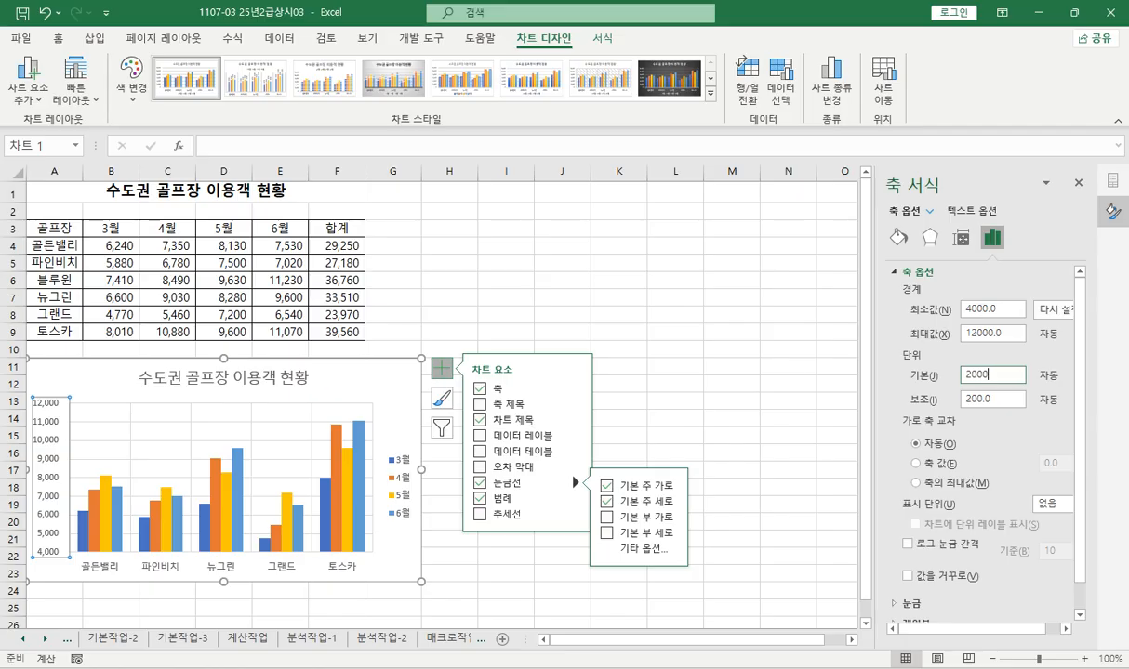
key("Return")
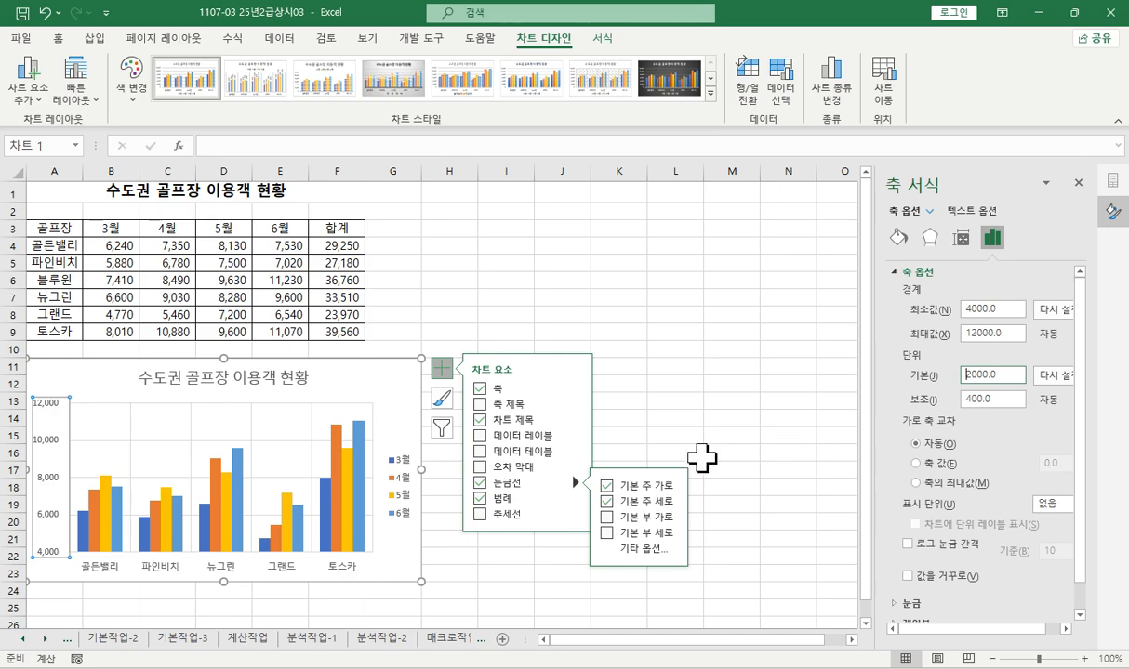
- Add an exponential trendline (지수) to the 6월 series in the chart
left_click(360, 452)
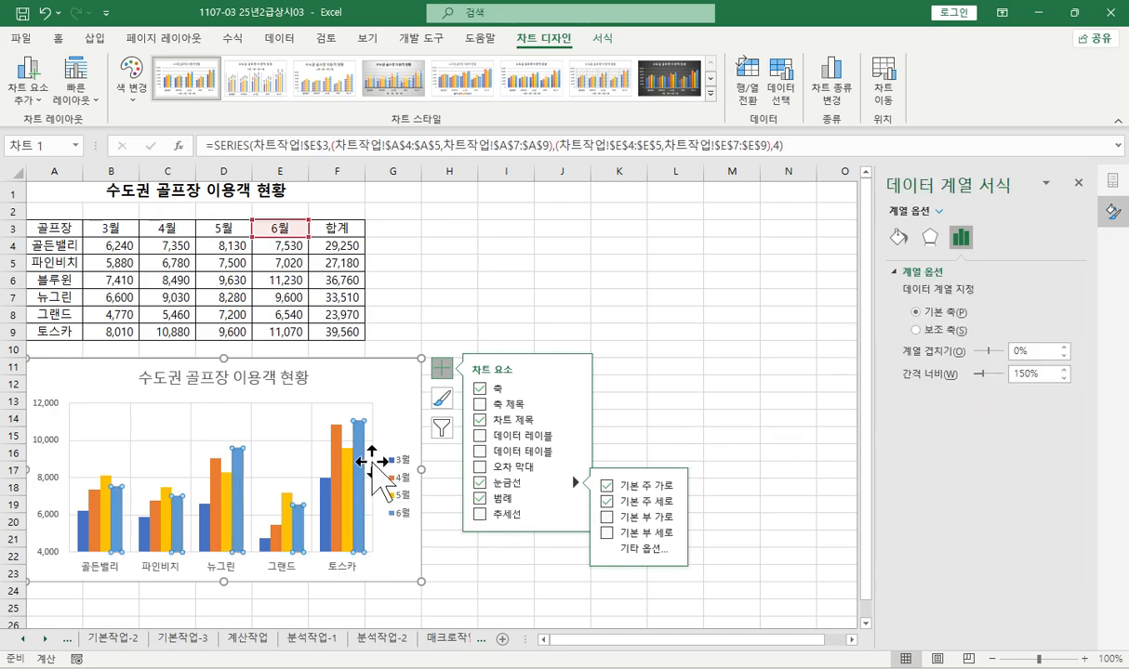
mouse_move(575, 516)
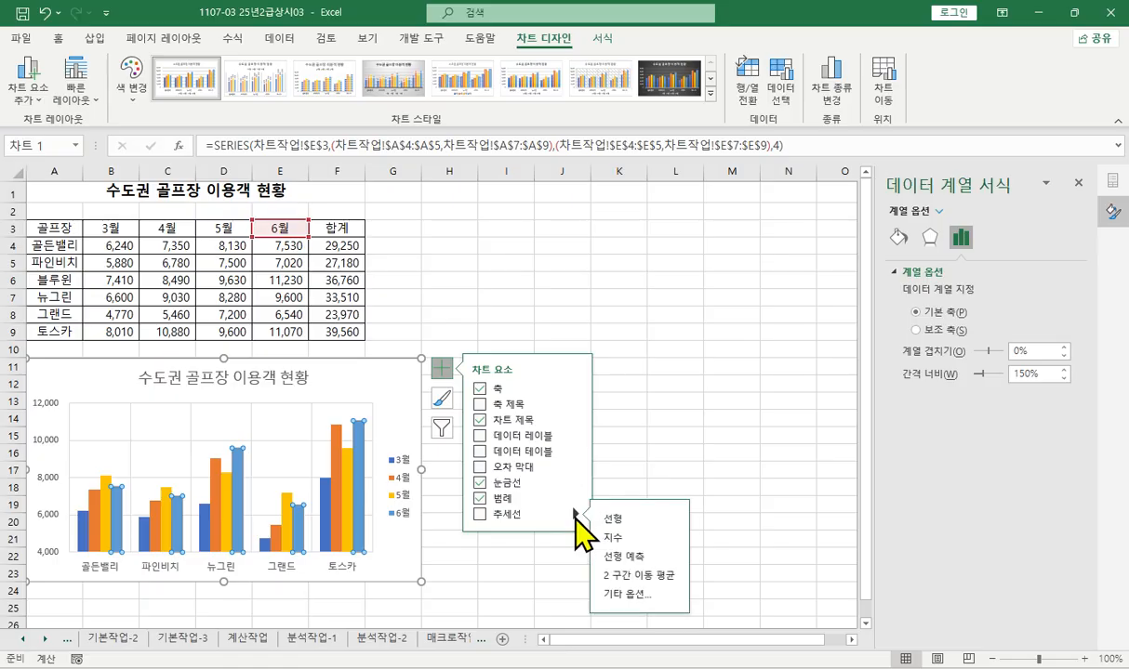
left_click(480, 514)
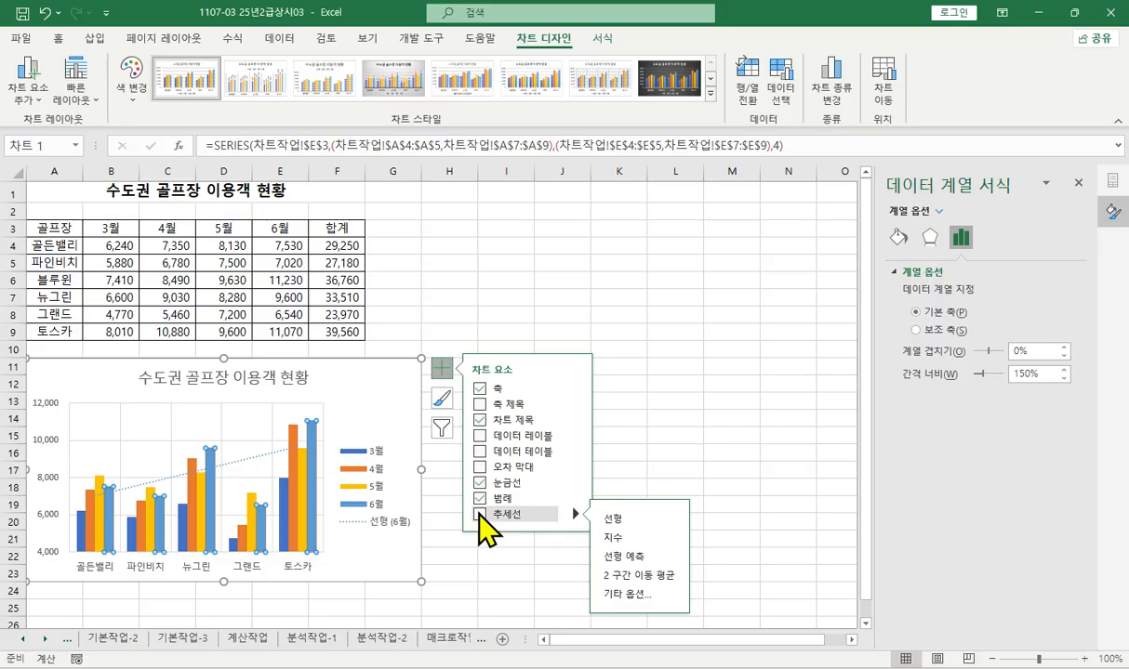
left_click(613, 538)
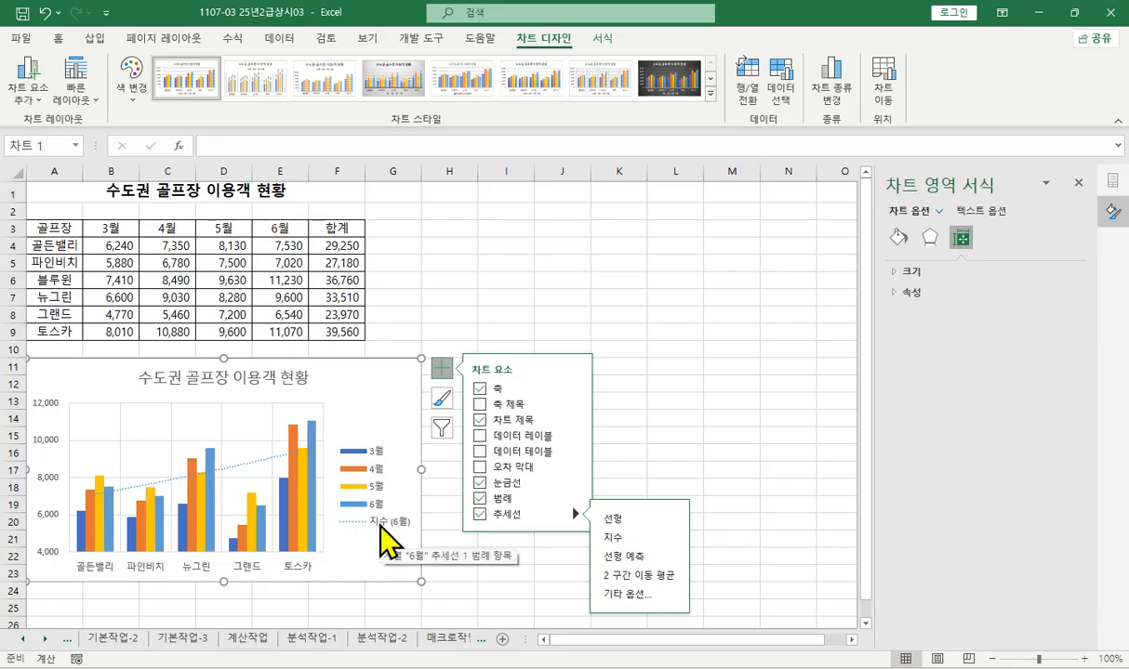
- Apply the light blue gradient theme shape style, fourth row and second column of 테마 스타일, to the chart's plot area
left_click(249, 430)
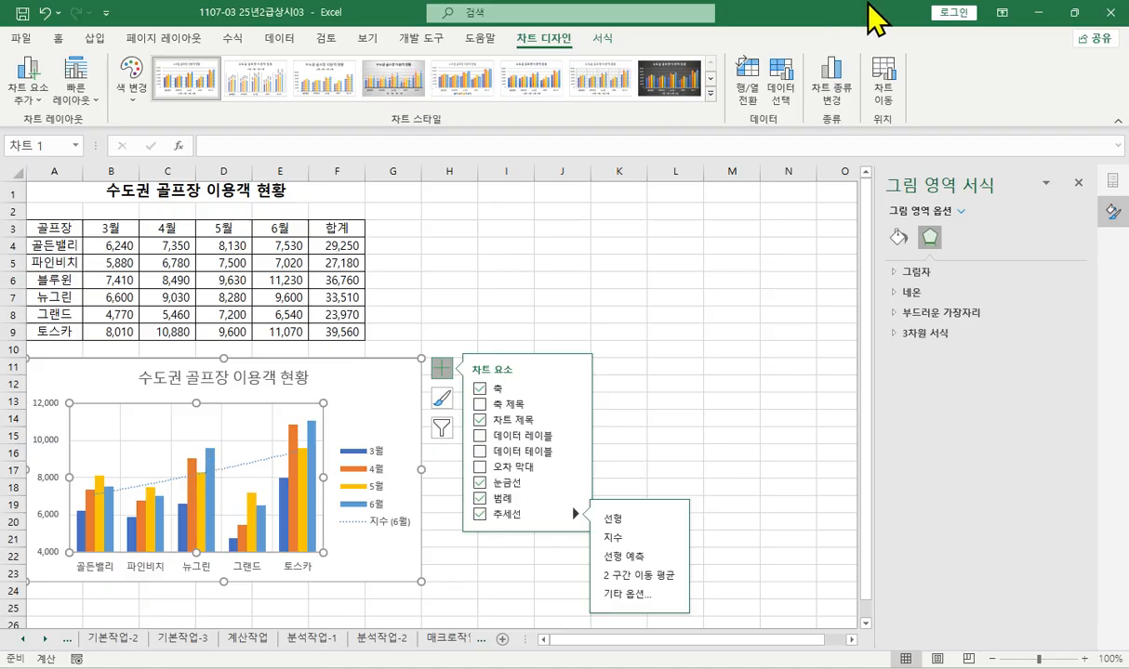
left_click(845, 20)
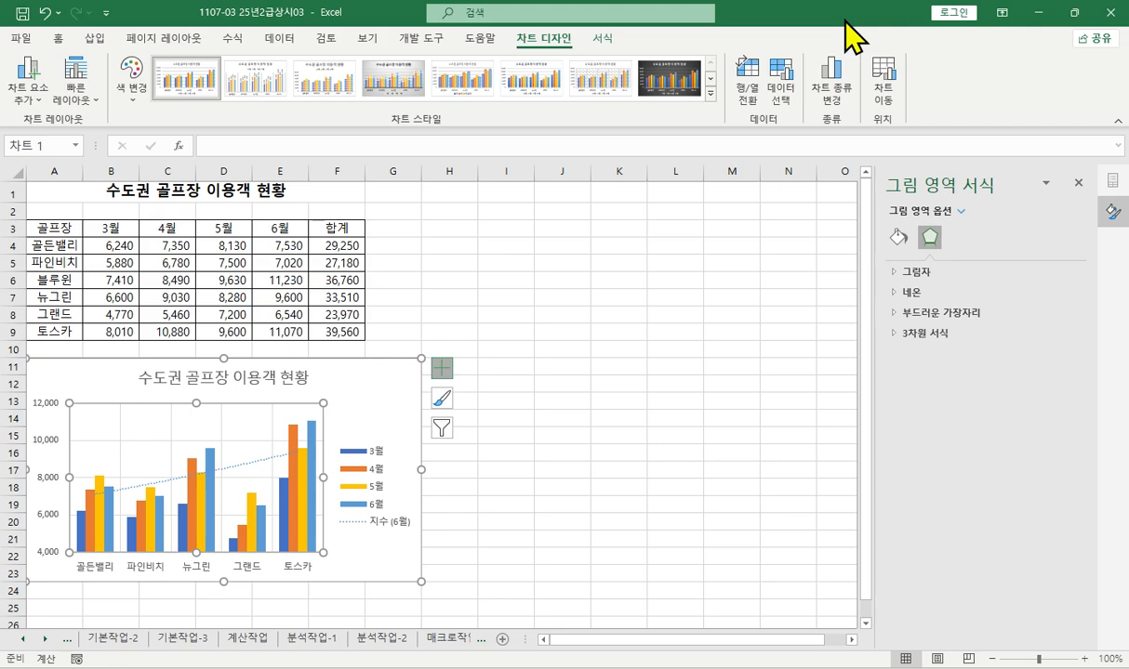
double_click(845, 21)
left_click(802, 43)
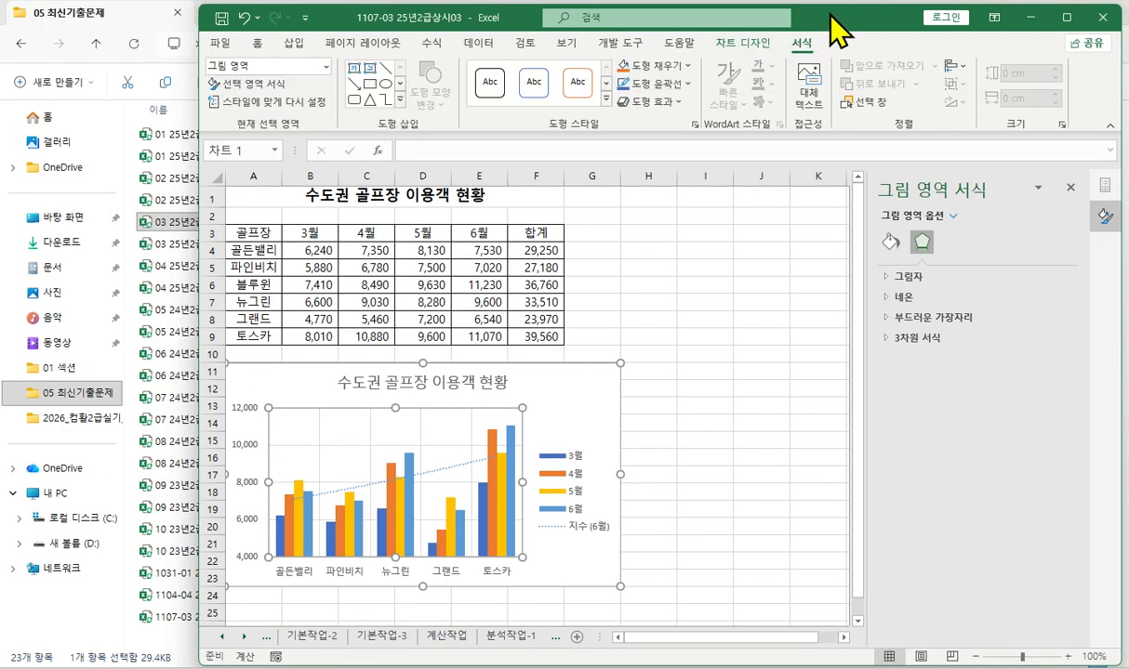
double_click(837, 27)
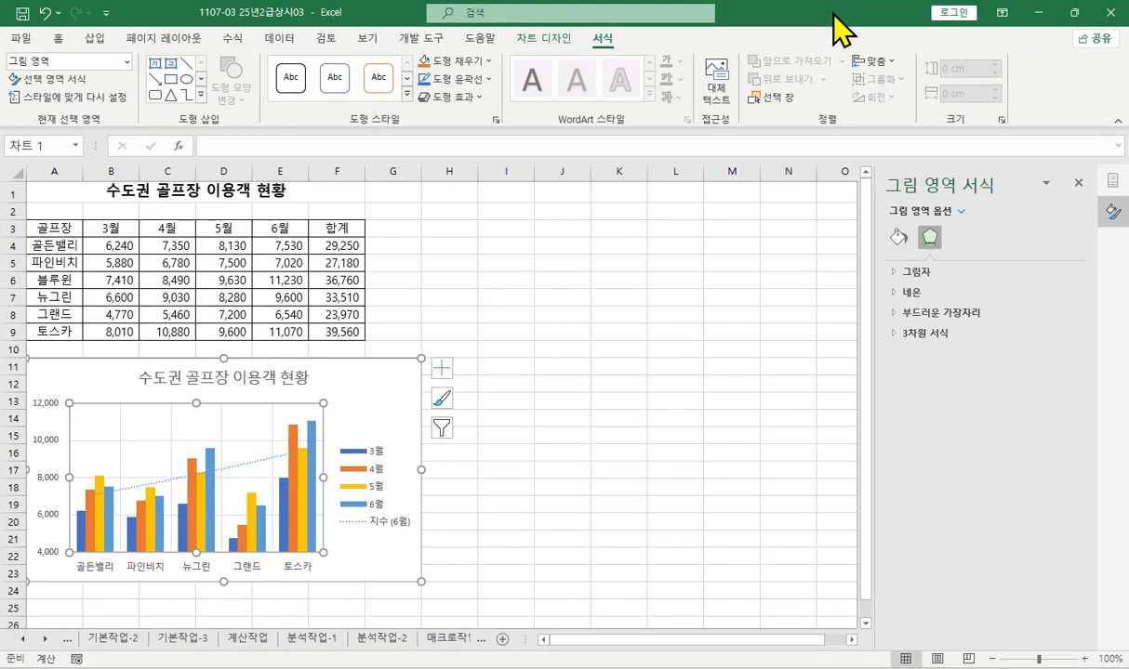
left_click(406, 94)
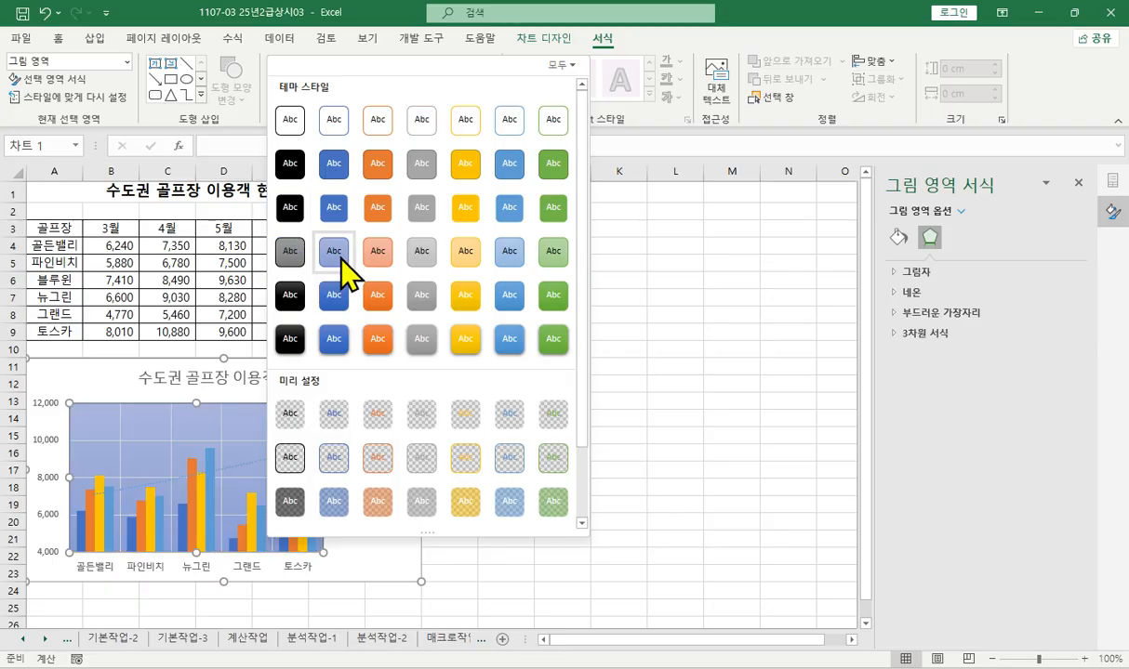
left_click(333, 260)
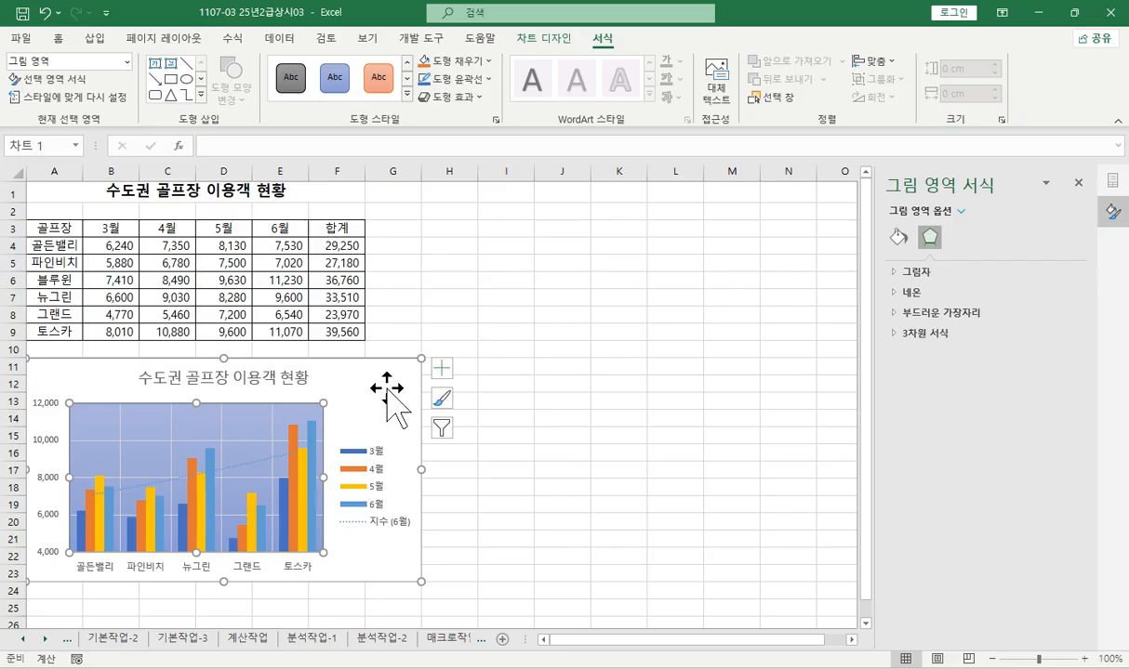
- Give the chart area a pattern fill (패턴 채우기) with the orange 강조 2 theme colour as its foreground colour
left_click(389, 390)
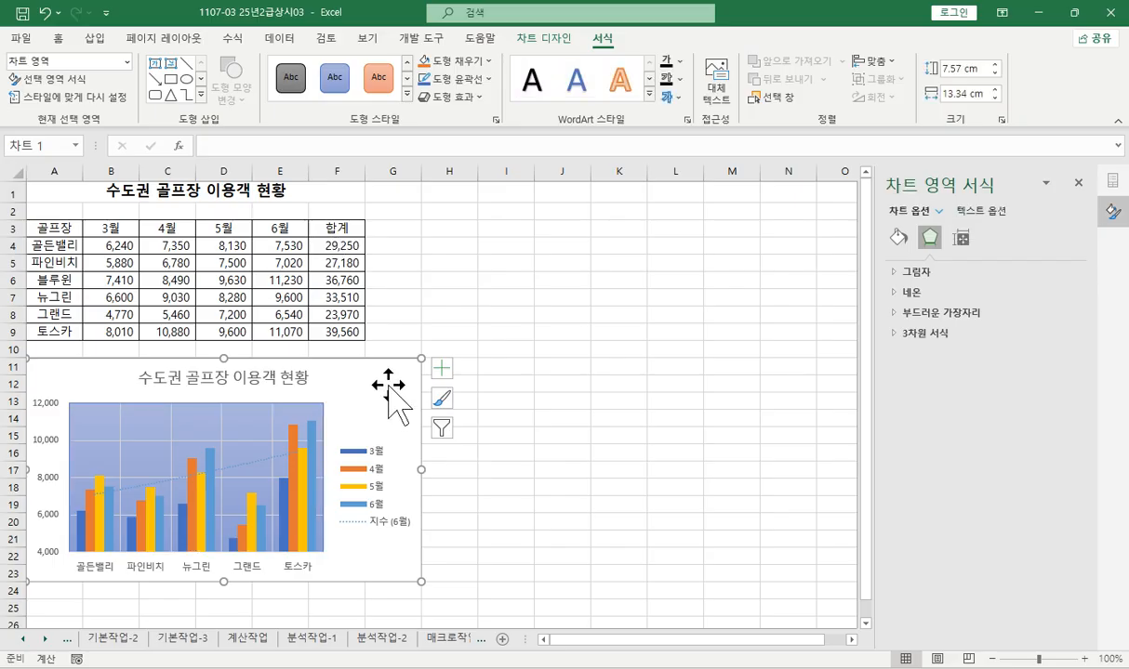
left_click(900, 240)
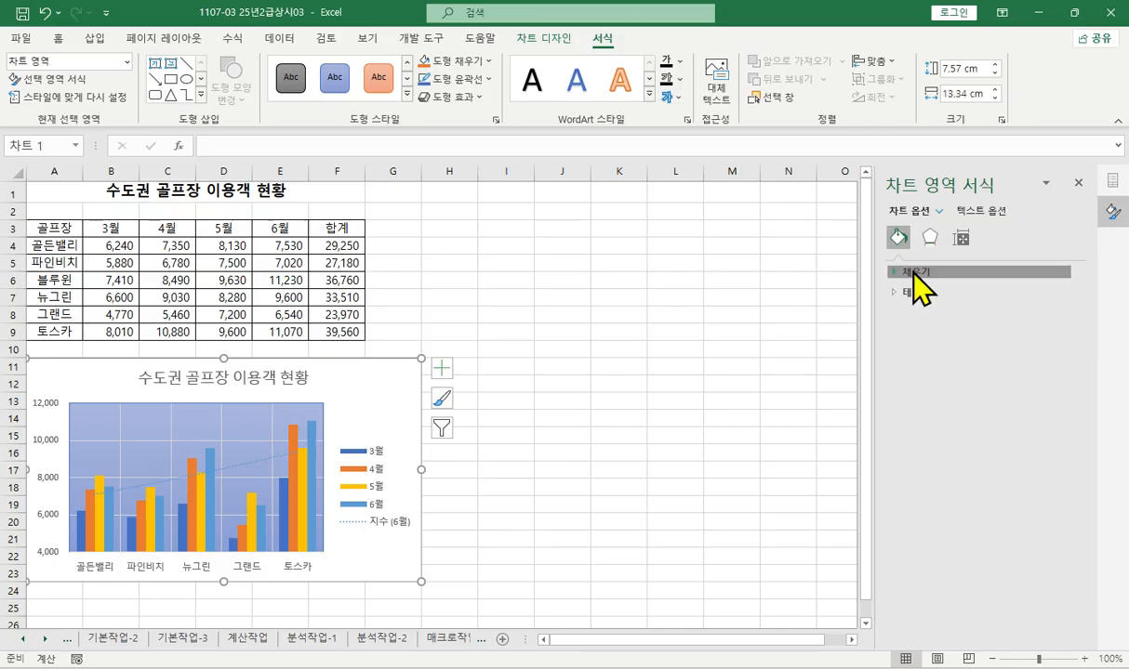
left_click(914, 274)
left_click(935, 368)
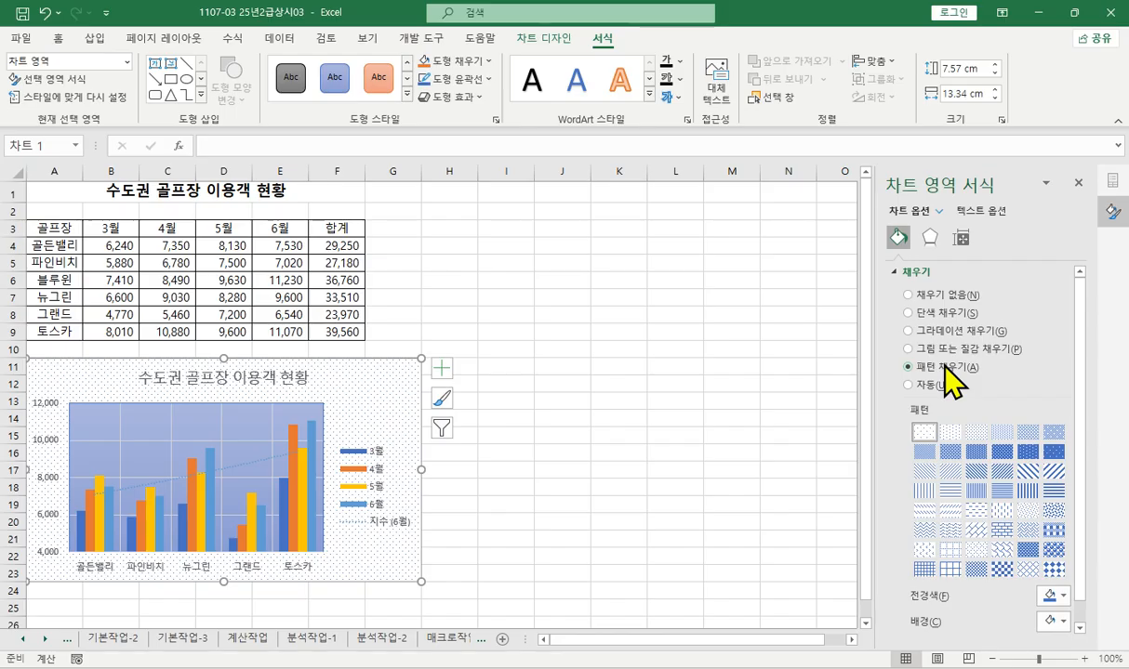
left_click(1063, 596)
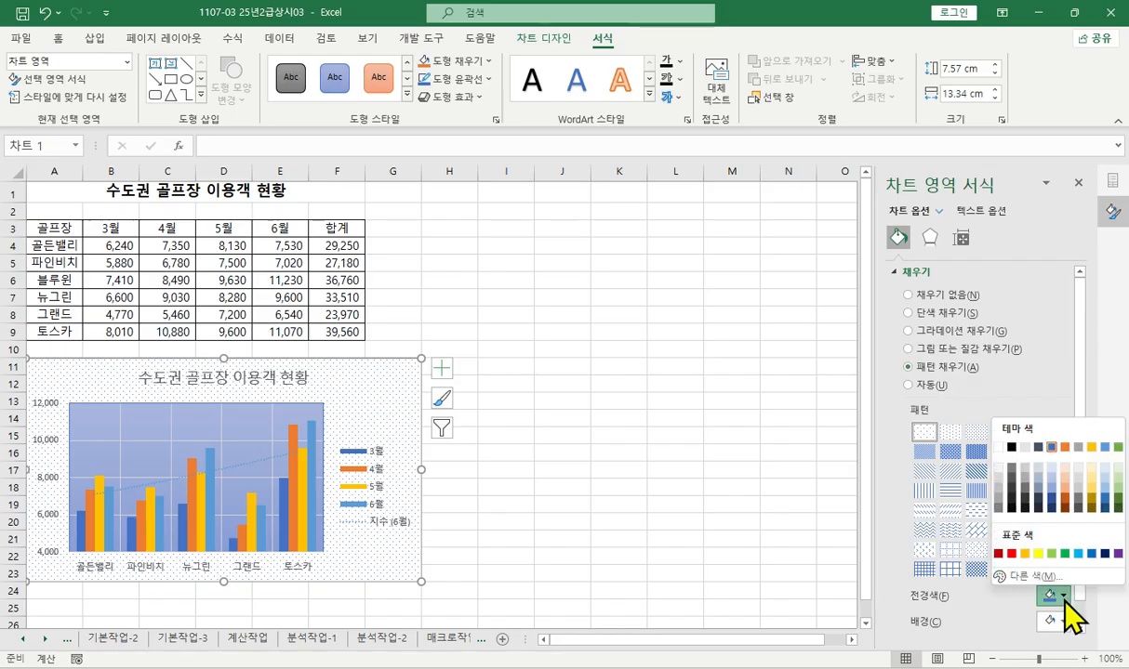
left_click(1070, 457)
left_click(609, 348)
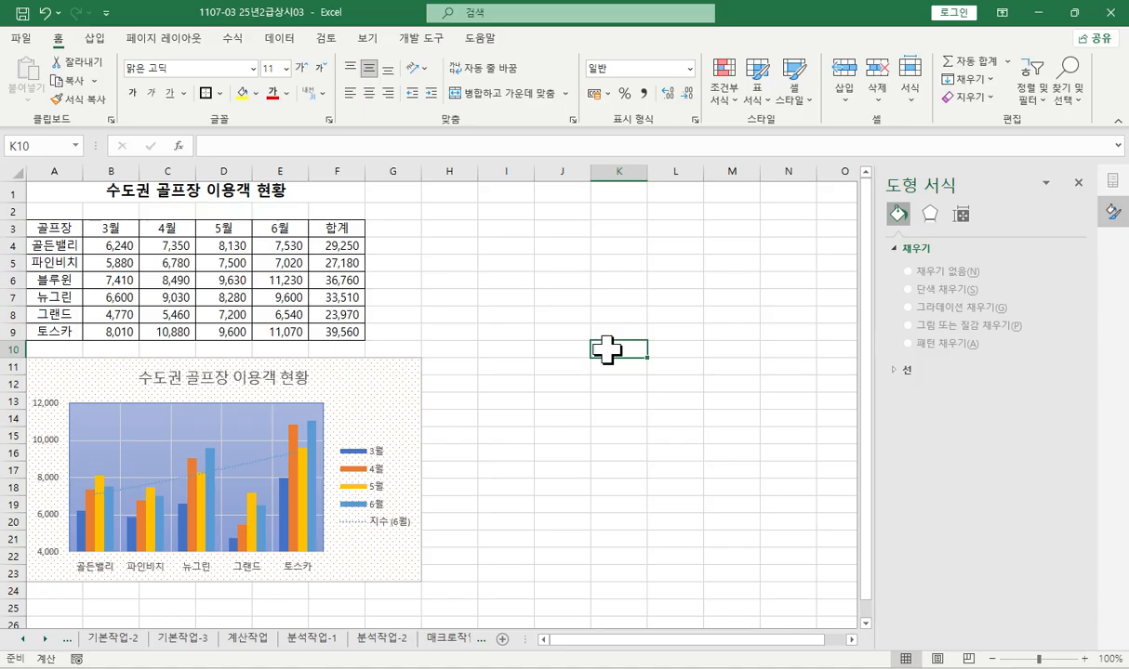
- Switch to the 계산작업 sheet
left_click(246, 638)
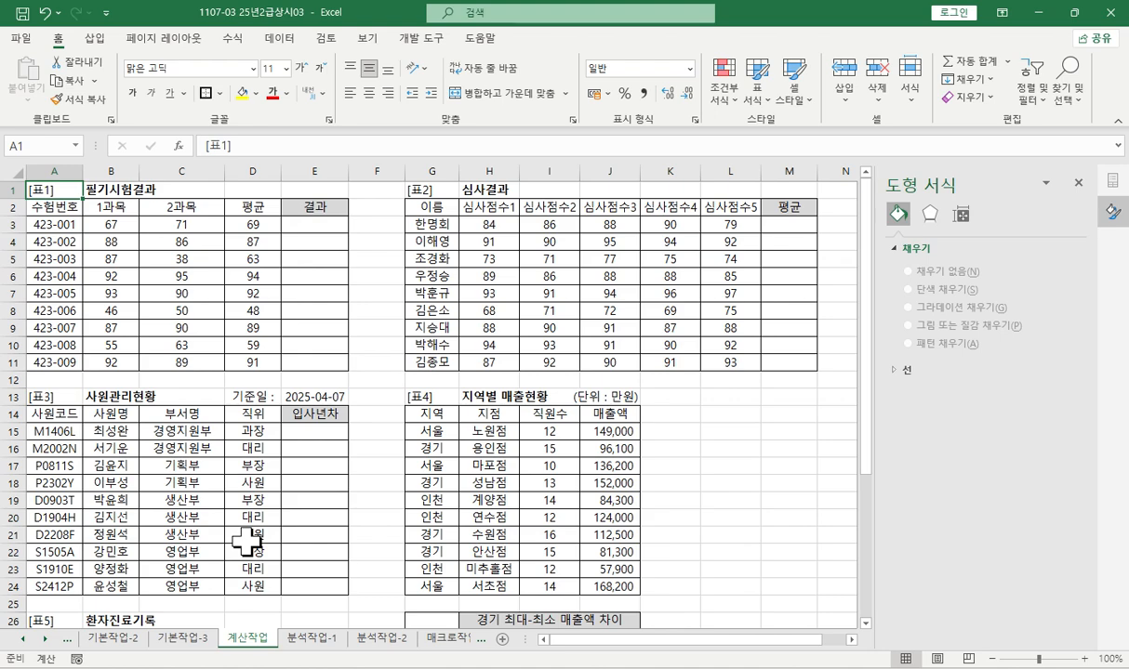
- Close the 도형 서식 pane and collapse the ribbon to enlarge the worksheet area
left_click(1078, 182)
left_click(1071, 169)
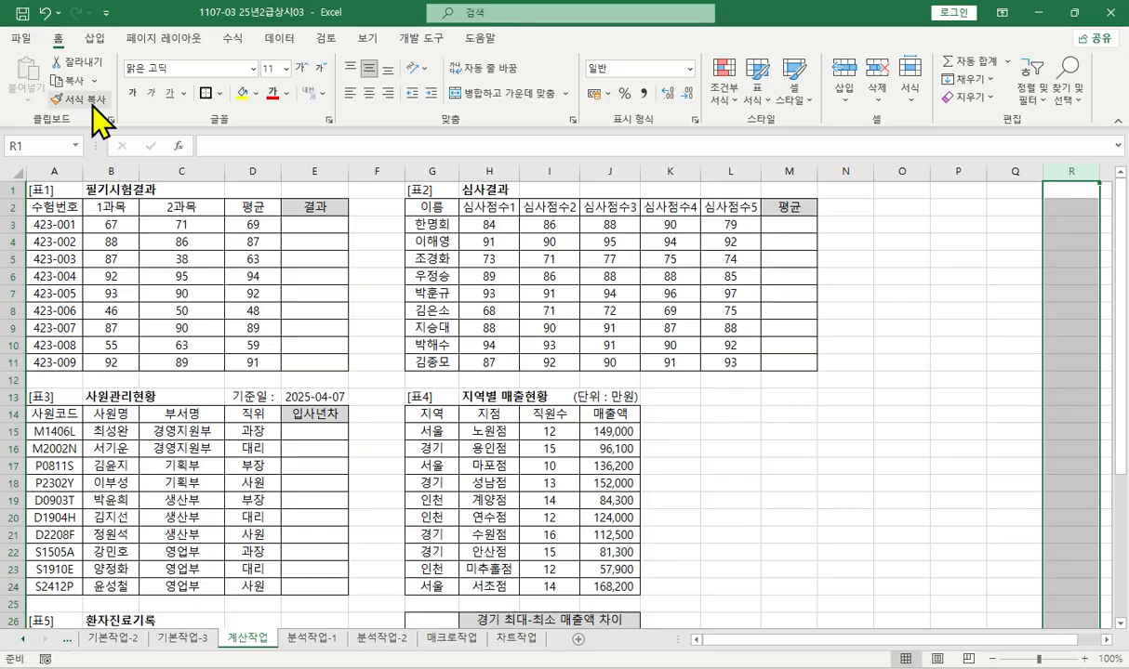
double_click(61, 37)
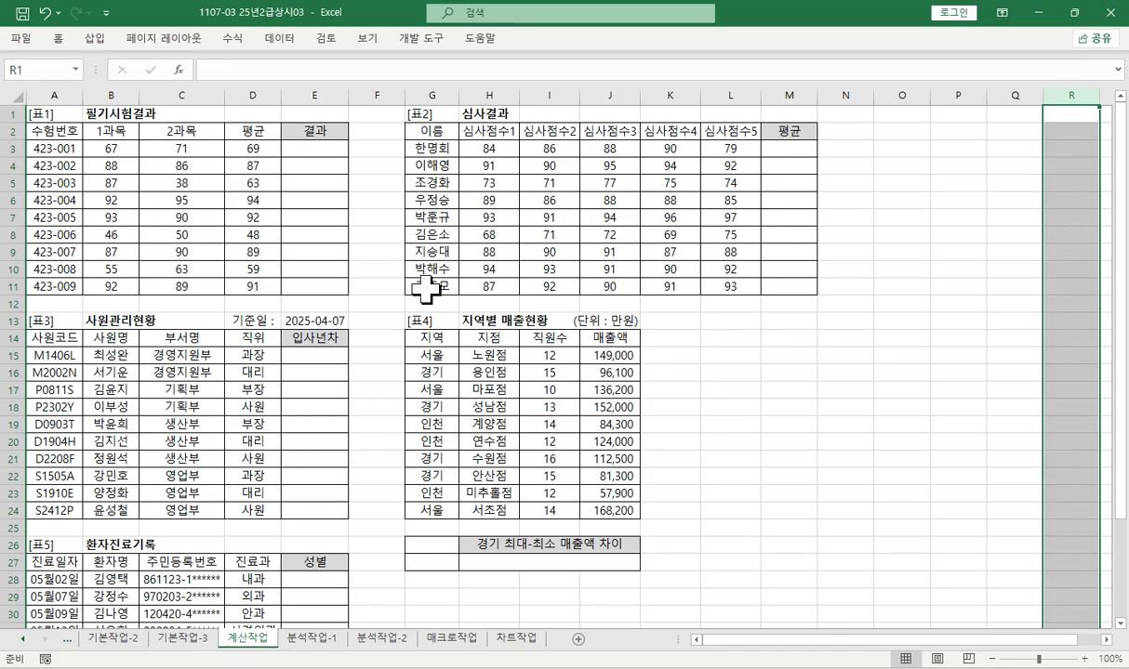
left_click(377, 252)
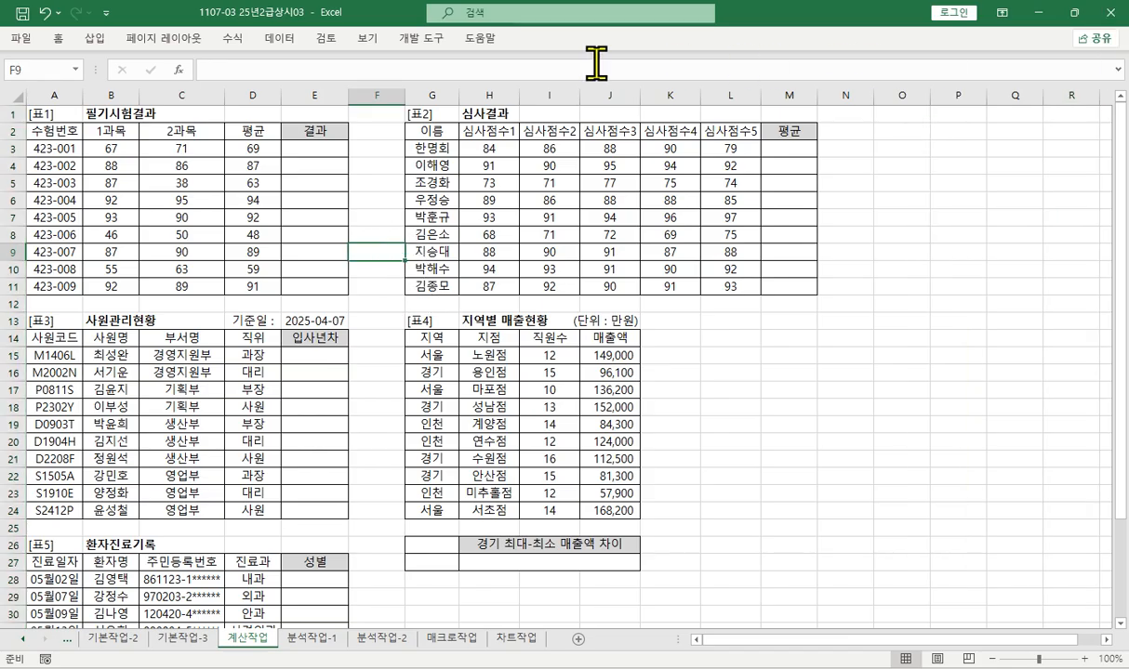
- Switch to the 계산작업문제모음:2 workbook window and bring [표4] of the 25년상시03 sheet into view
key("alt+Tab")
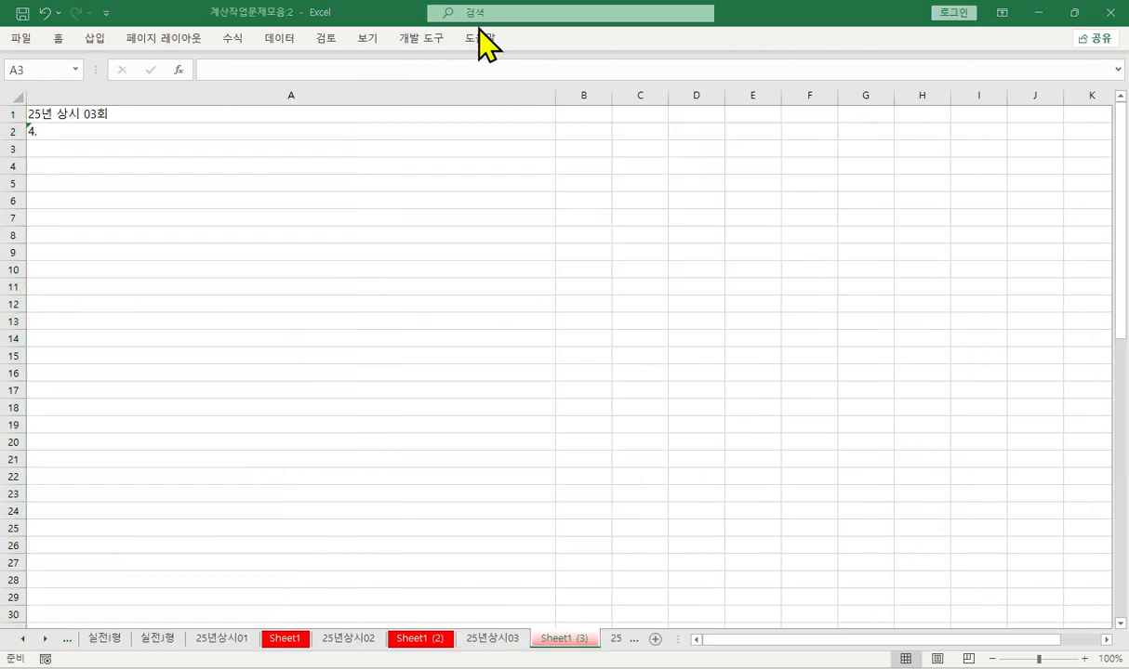
left_click(29, 140)
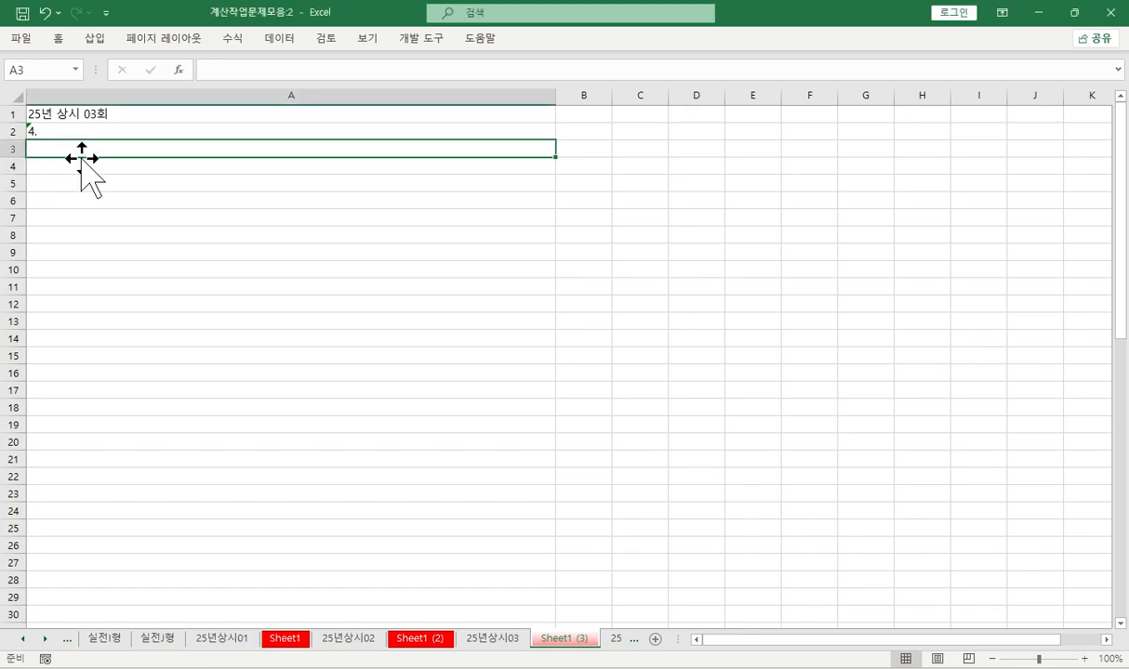
left_click(500, 636)
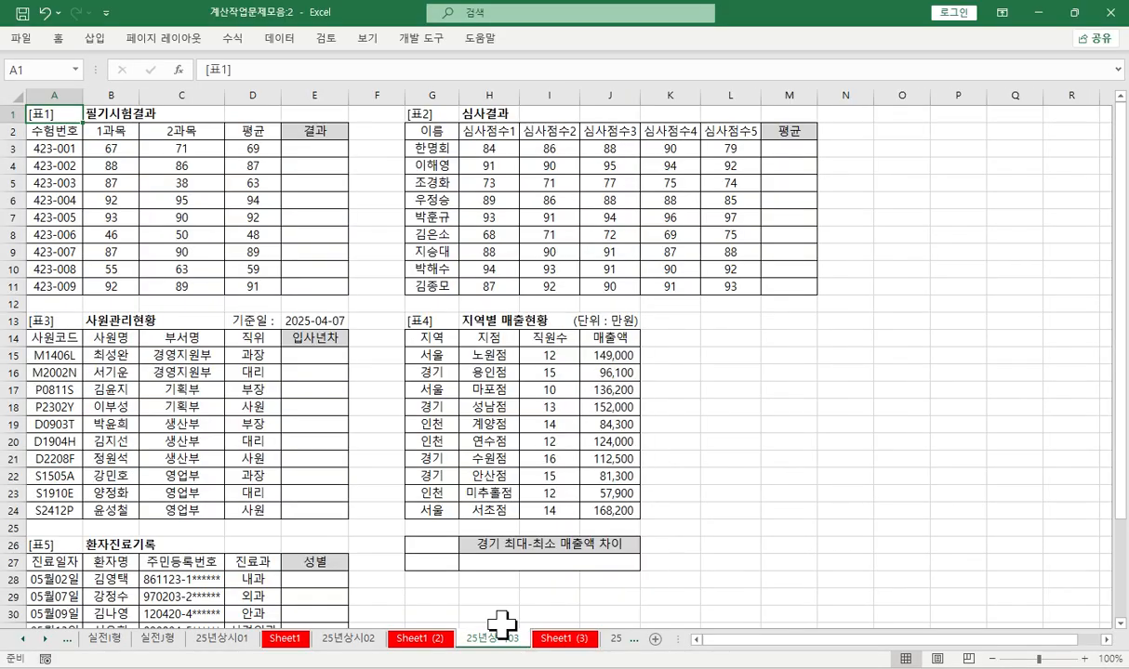
scroll(504, 502, "down", 3)
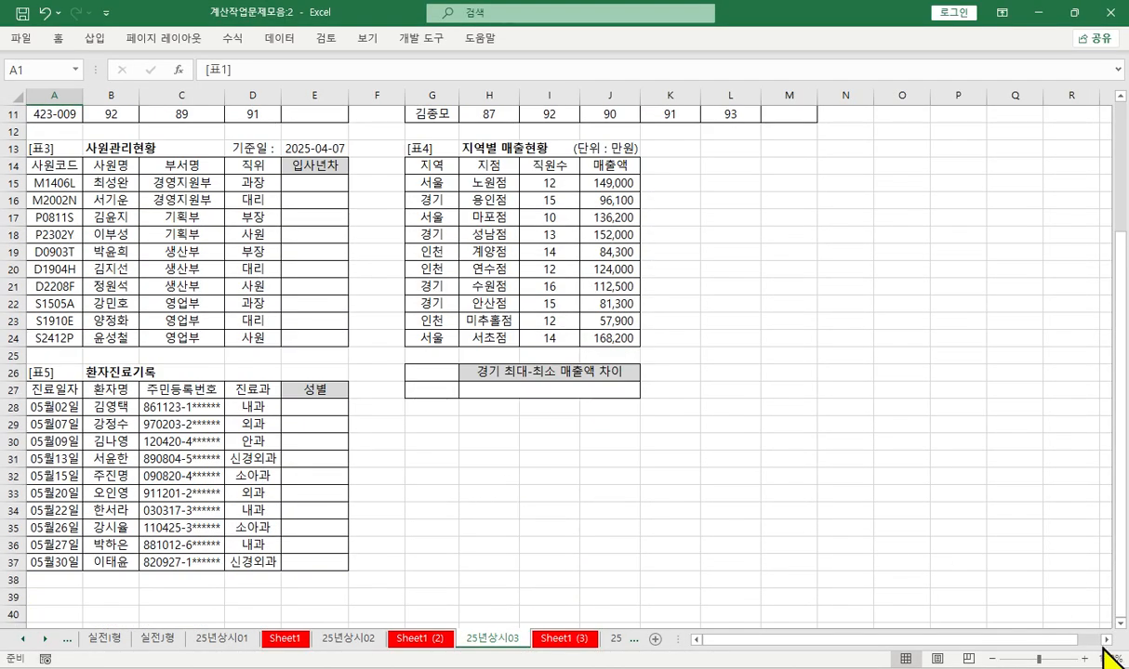
scroll(1112, 659, "right", 5)
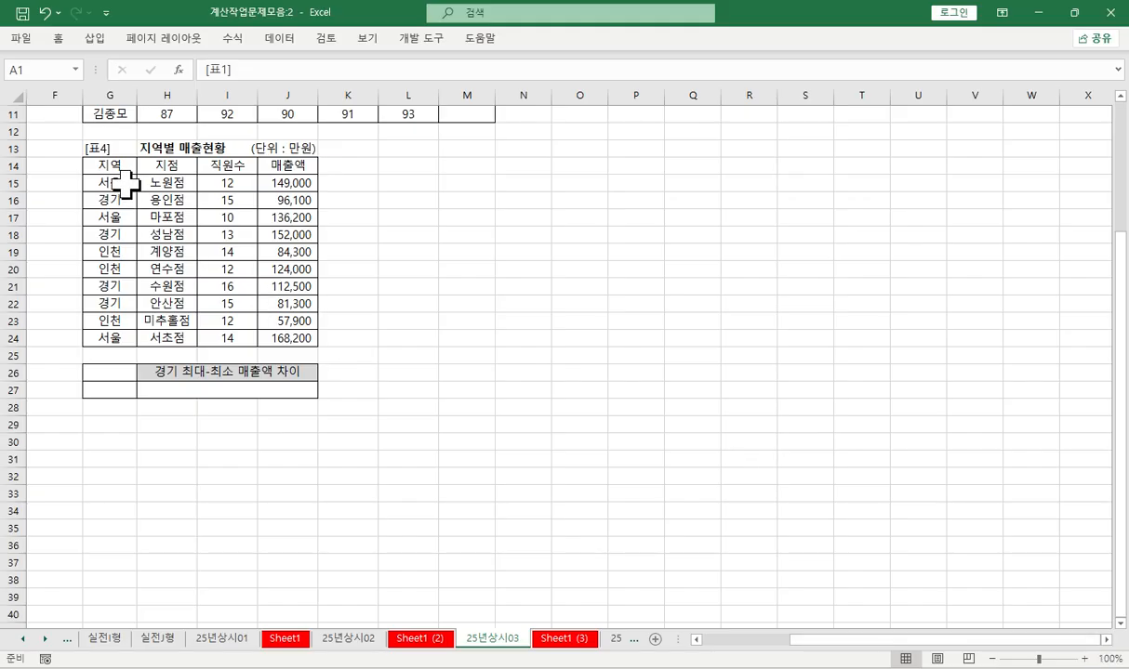
- Highlight the 매출액 header of [표4] in yellow and select the answer cell under 경기 최대-최소 매출액 차이
mouse_move(121, 184)
left_mouse_down()
mouse_move(110, 325)
mouse_move(125, 202)
left_mouse_up()
left_click(109, 237)
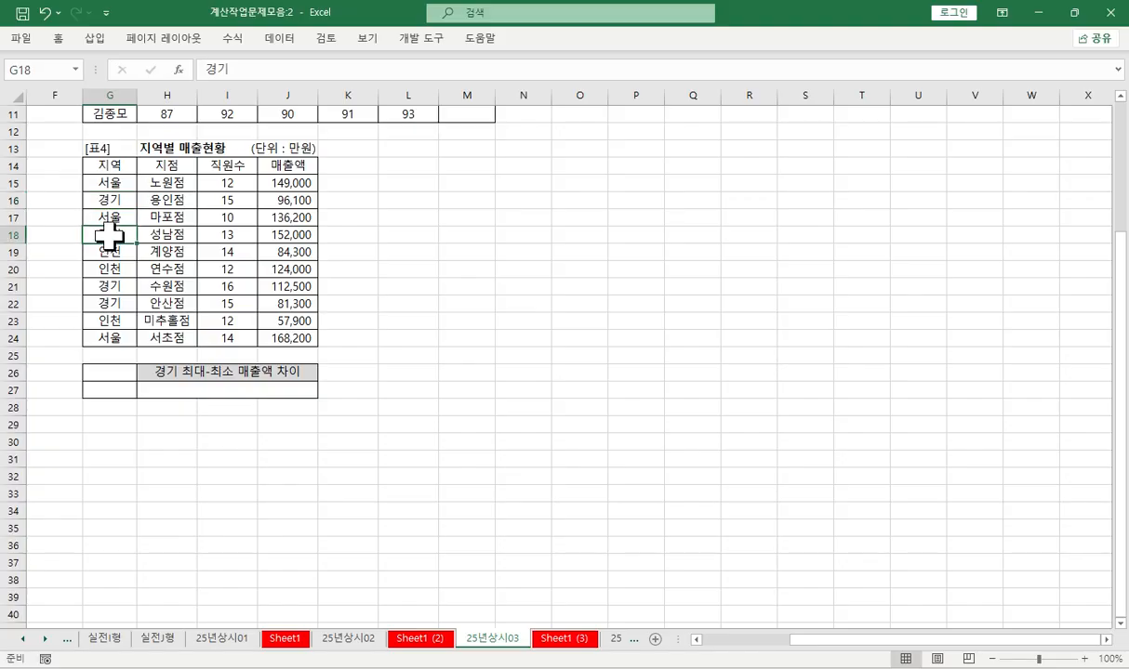
left_click(279, 165)
left_click(343, 141)
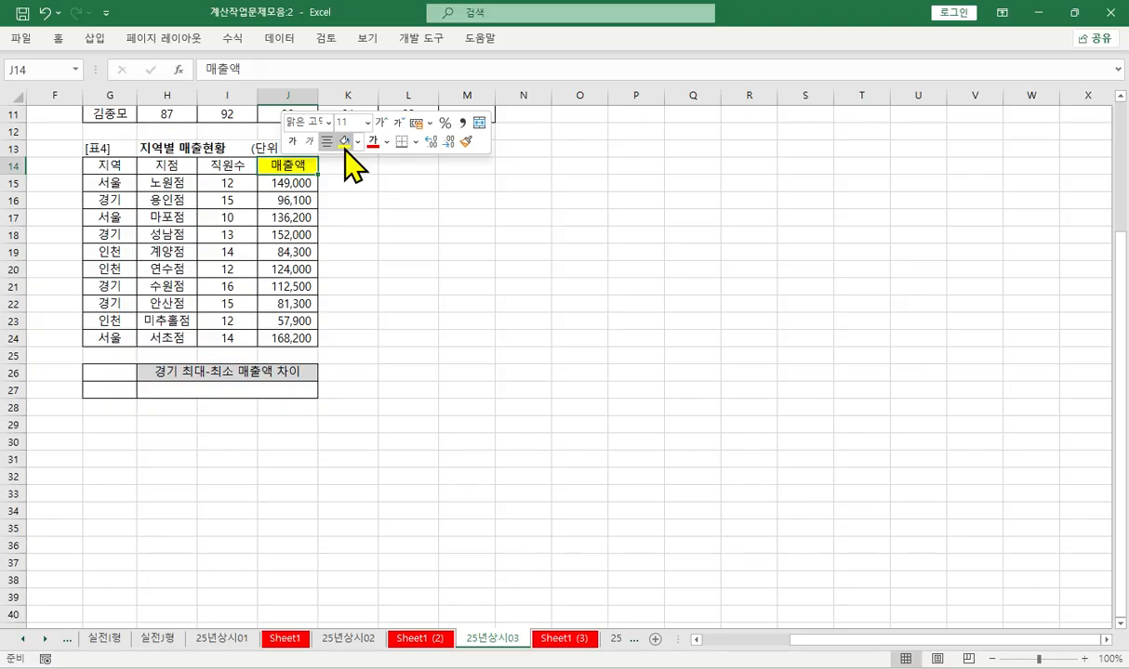
left_click(231, 385)
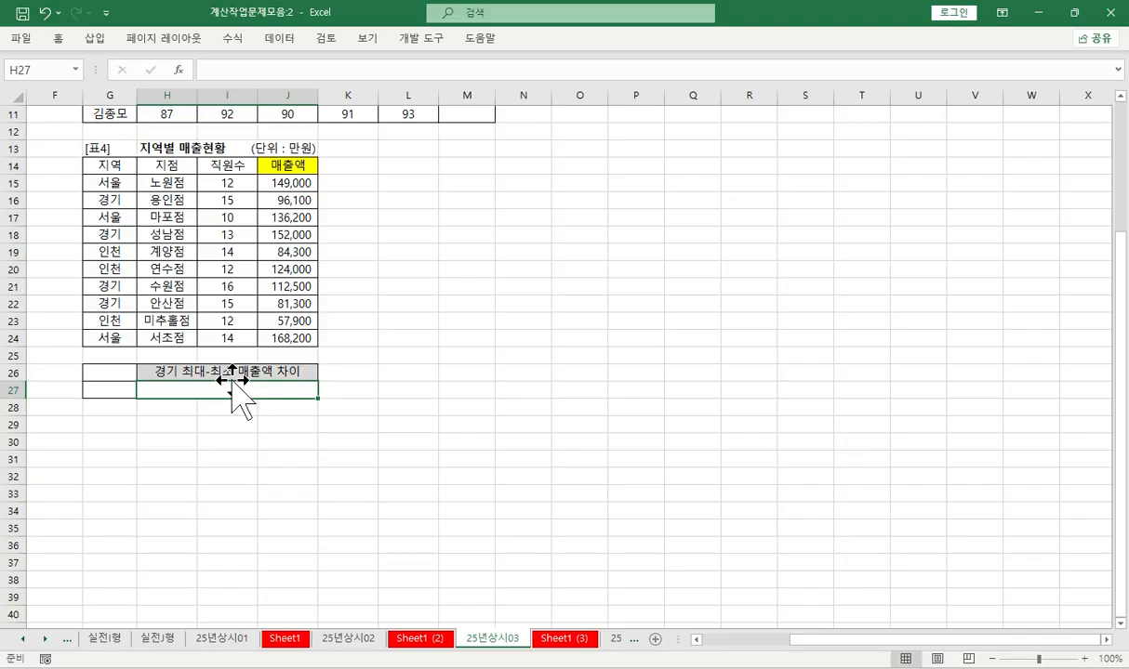
- Write the syntax note =DMAX(표전체, 계산할 열번호, 조건범위) in cell A3 of Sheet1 (3)
left_click(564, 638)
key("F2")
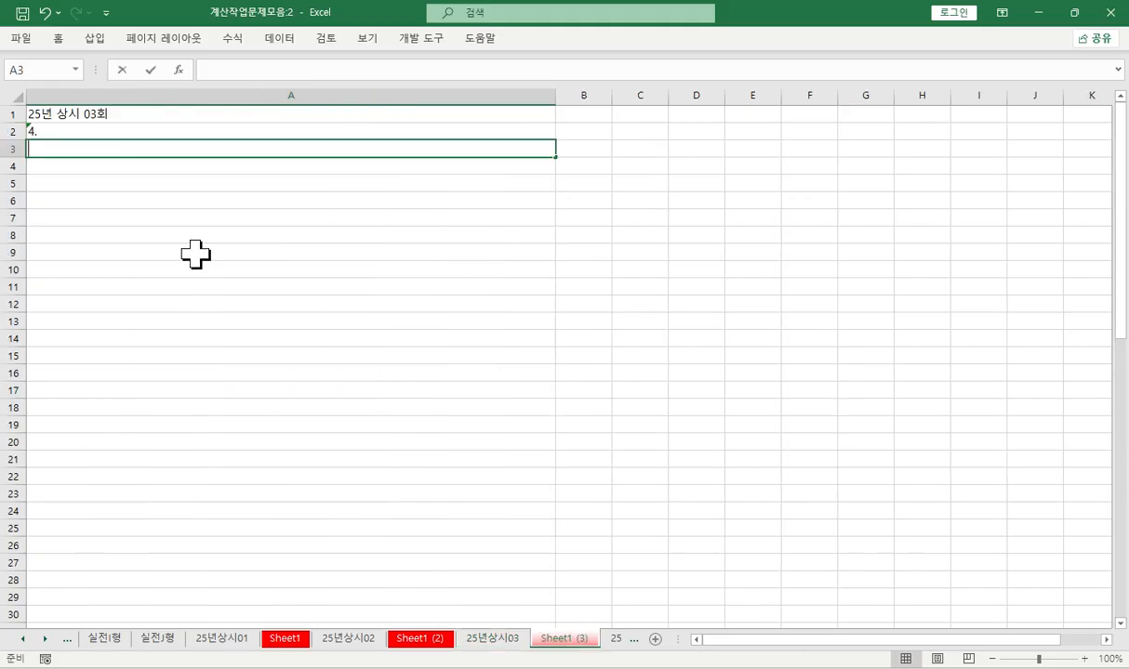
type("=d")
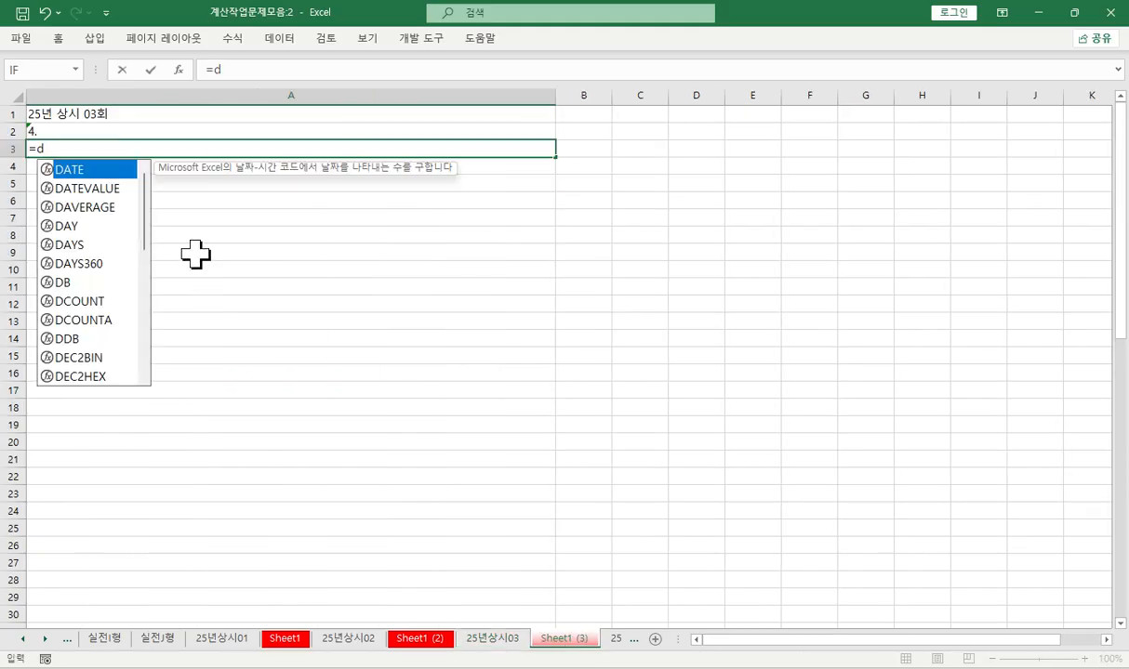
type("m")
key("Tab")
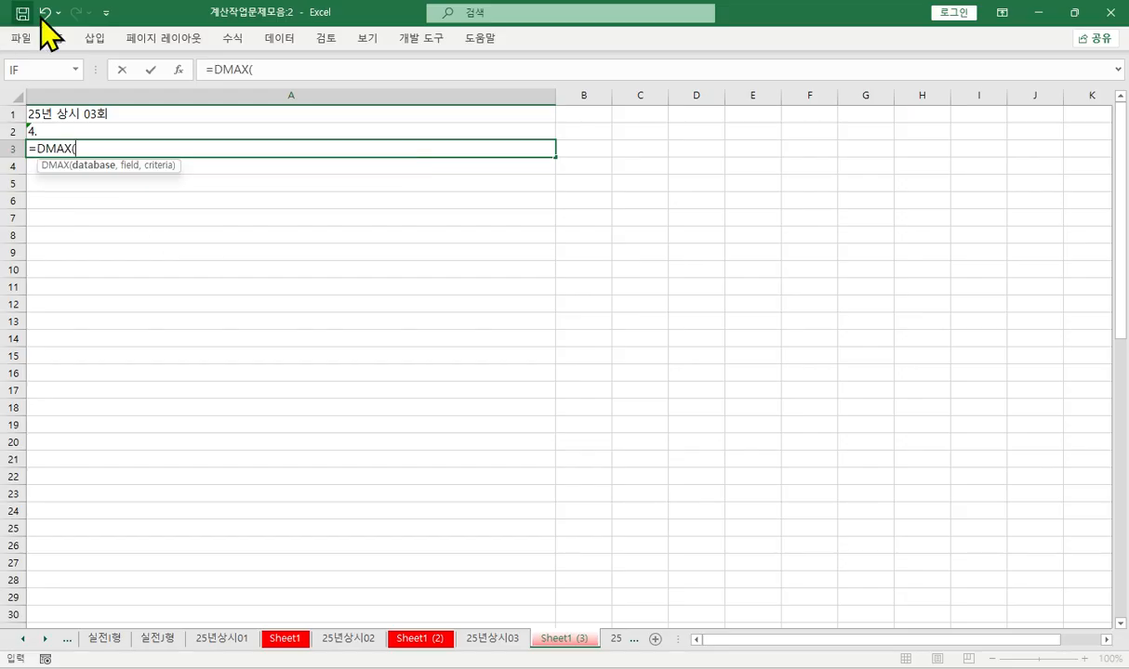
type("ㅍ")
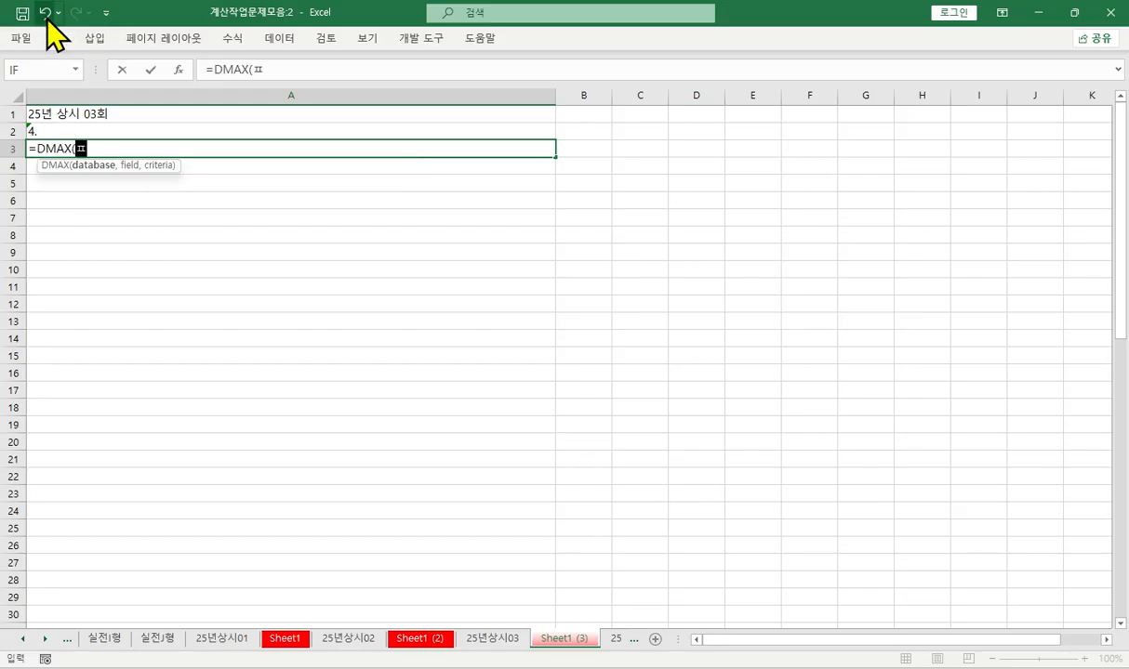
type("표전체")
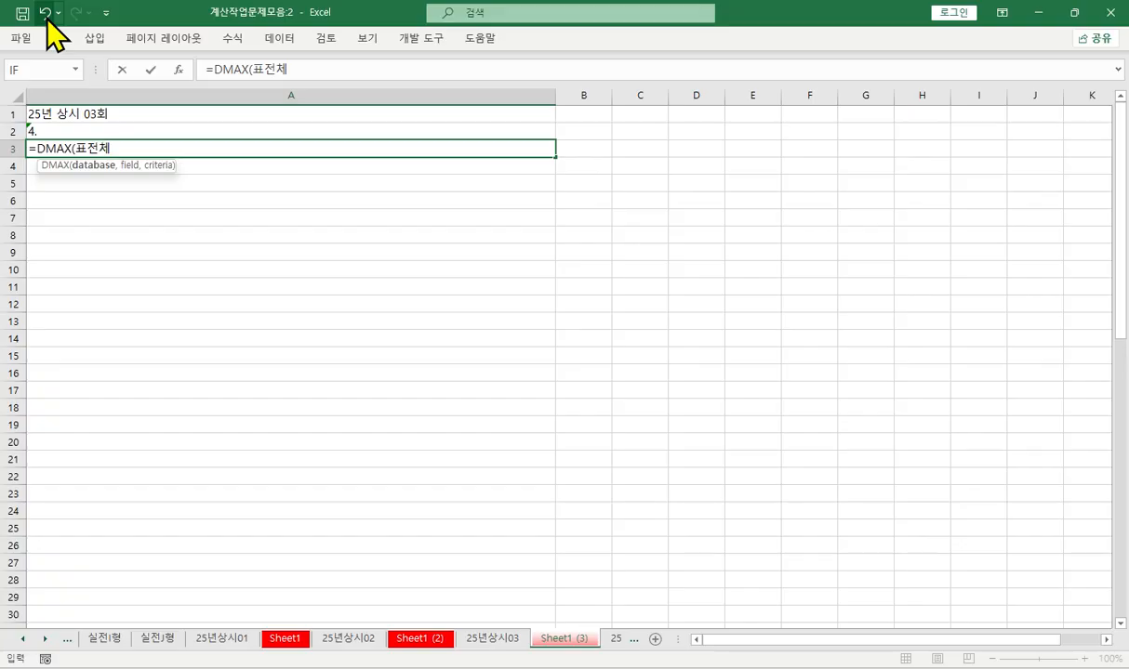
type(", ㄱ")
key("BackSpace")
key("BackSpace")
key("BackSpace")
key("BackSpace")
type("ㅊㅔ, 계산할 엽")
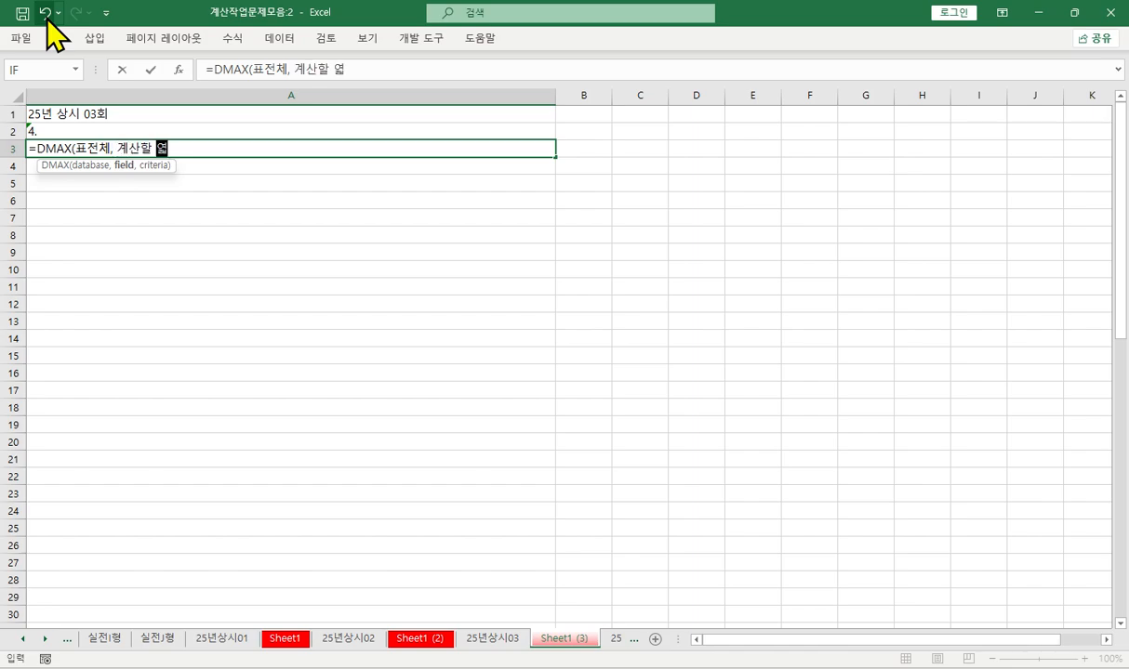
key("BackSpace")
type("ㄹ번호, ㅈ")
type("ㅗ건범위")
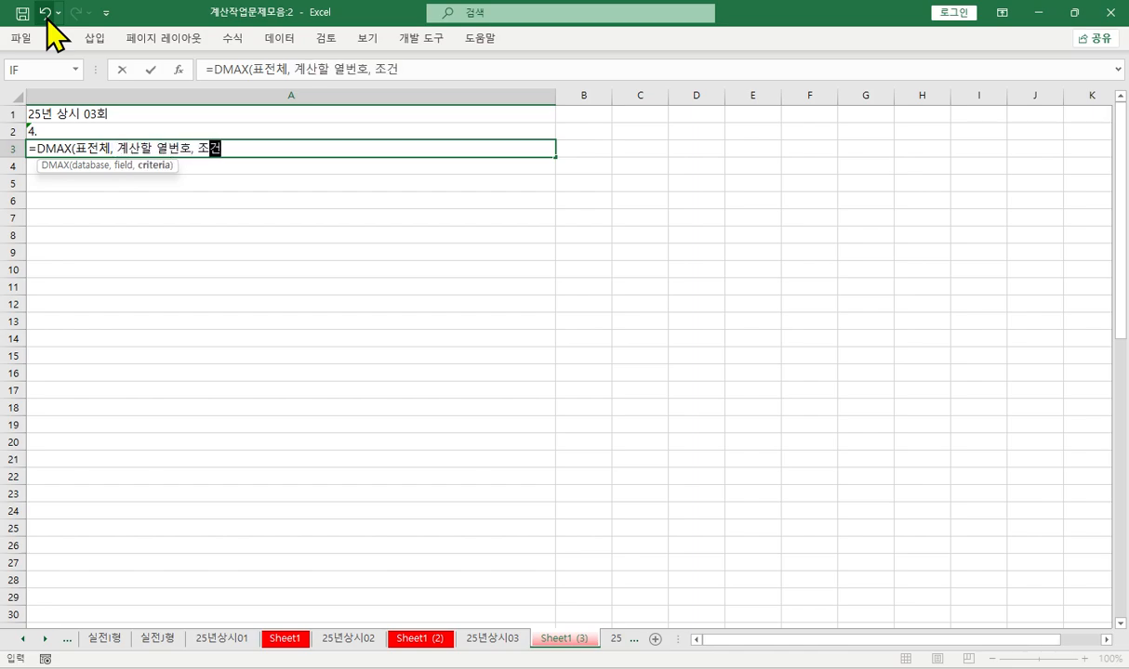
type(") ")
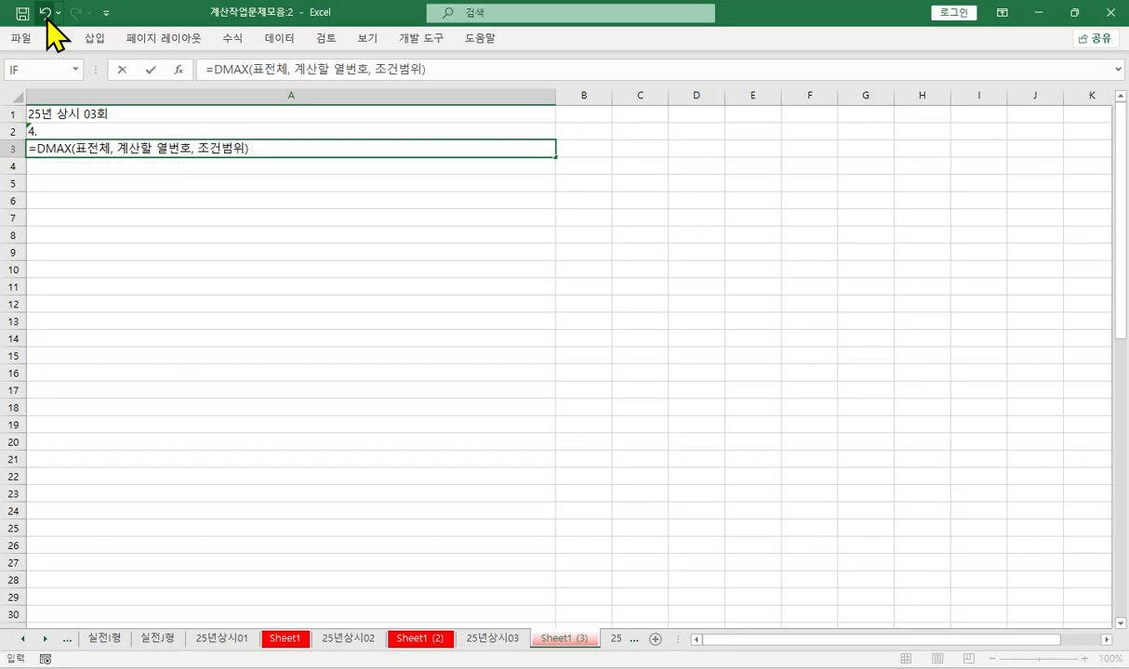
type("표전체에서 조건을 ")
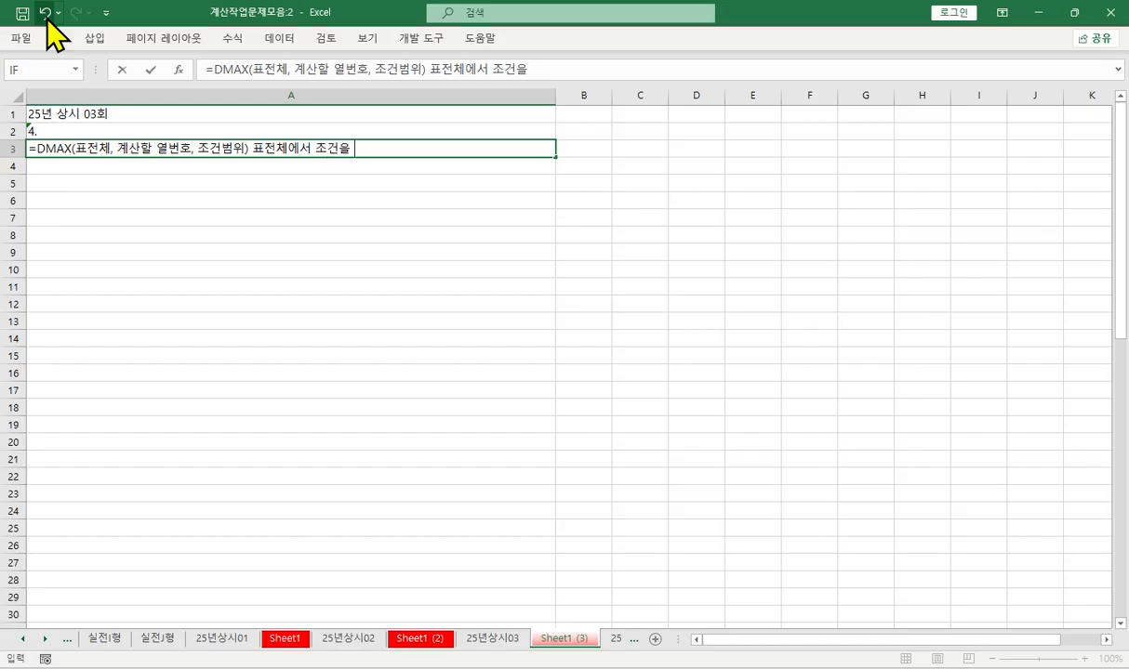
type("만족하는 최")
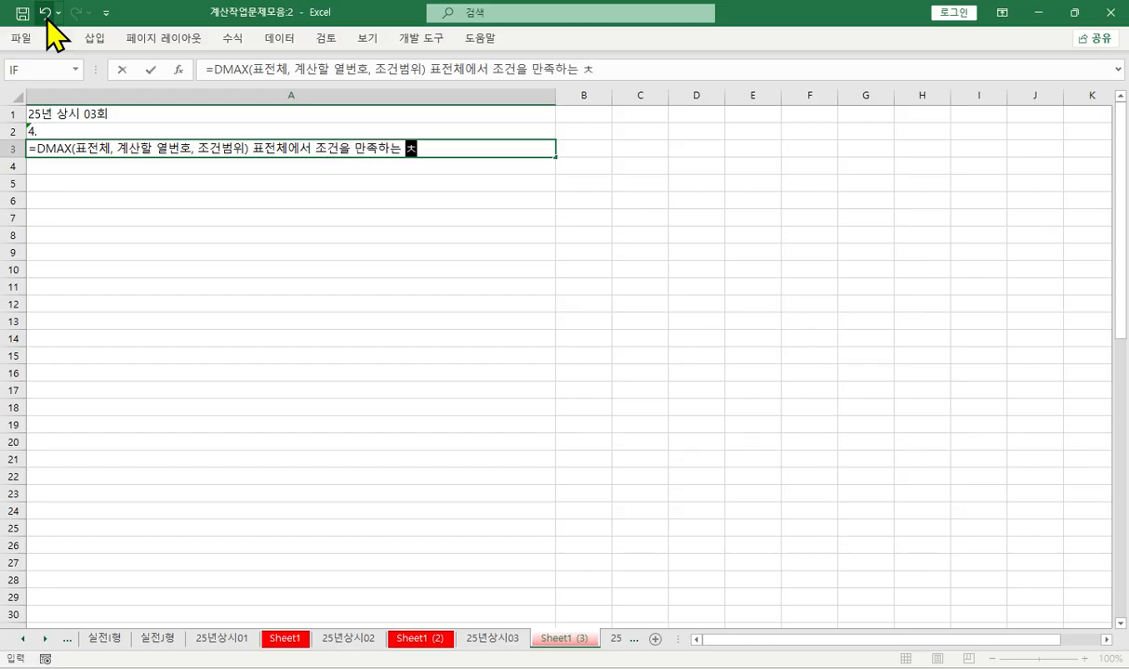
type("대갑")
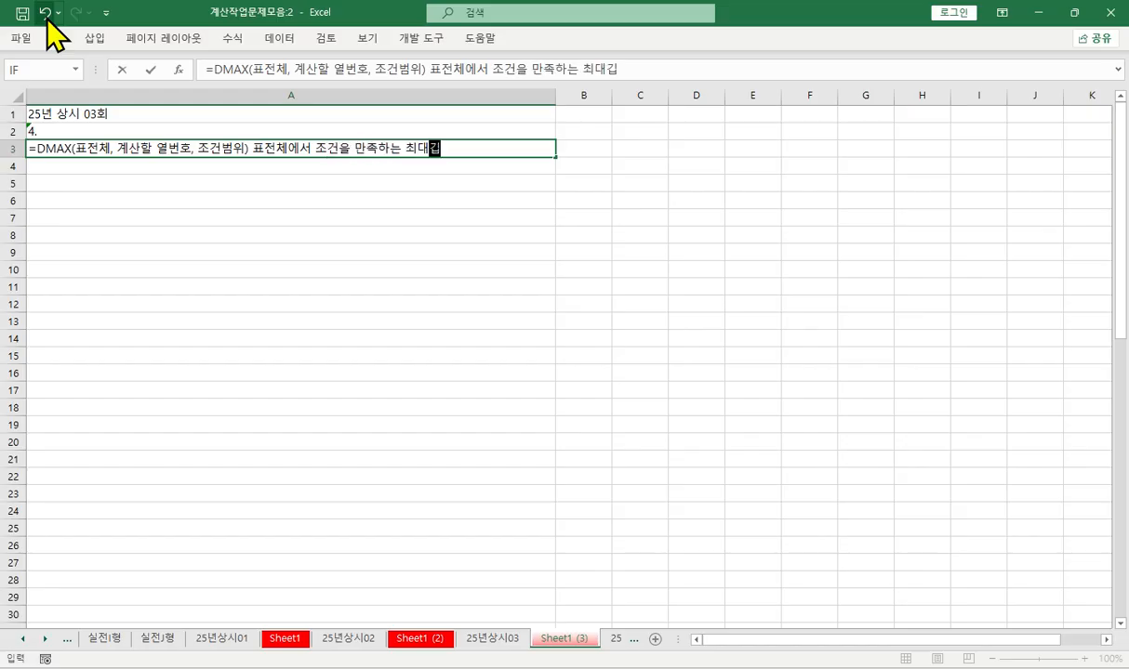
type("ㅅ₩₩")
- Complete the DMAX note with the explanation 표전체에서 조건을 만족하는 최대값
key("BackSpace")
key("BackSpace")
key("BackSpace")
type("값")
key("Return")
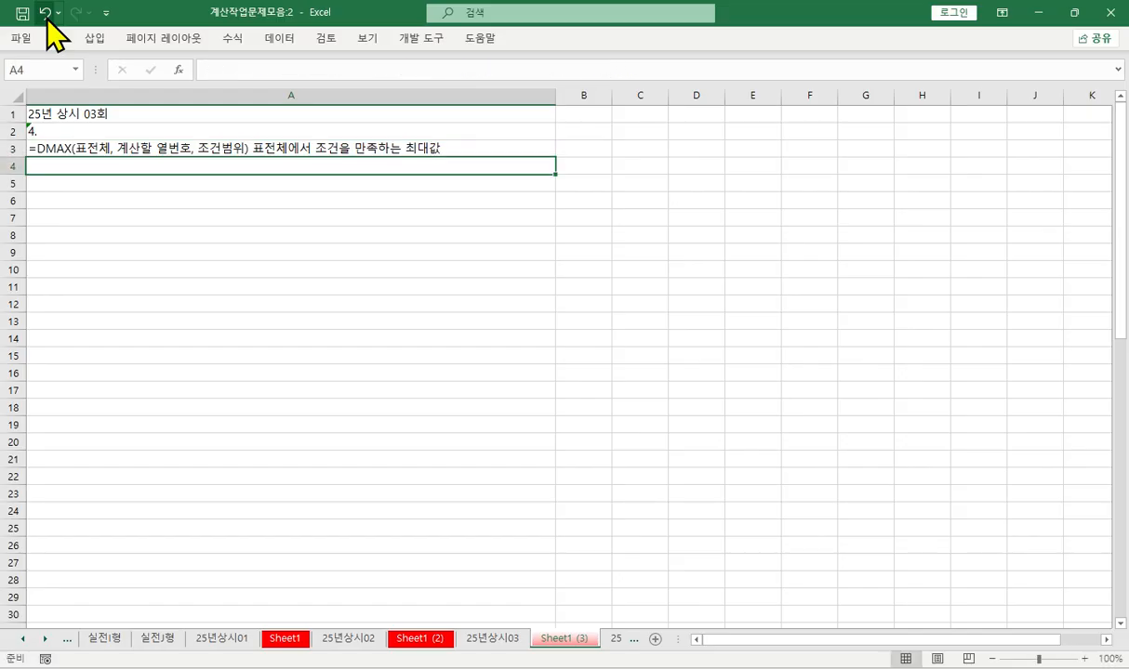
- Enter the note 조건범위를 먼저 처리 in cell A4
key("F2")
type("조건범위를 덮")
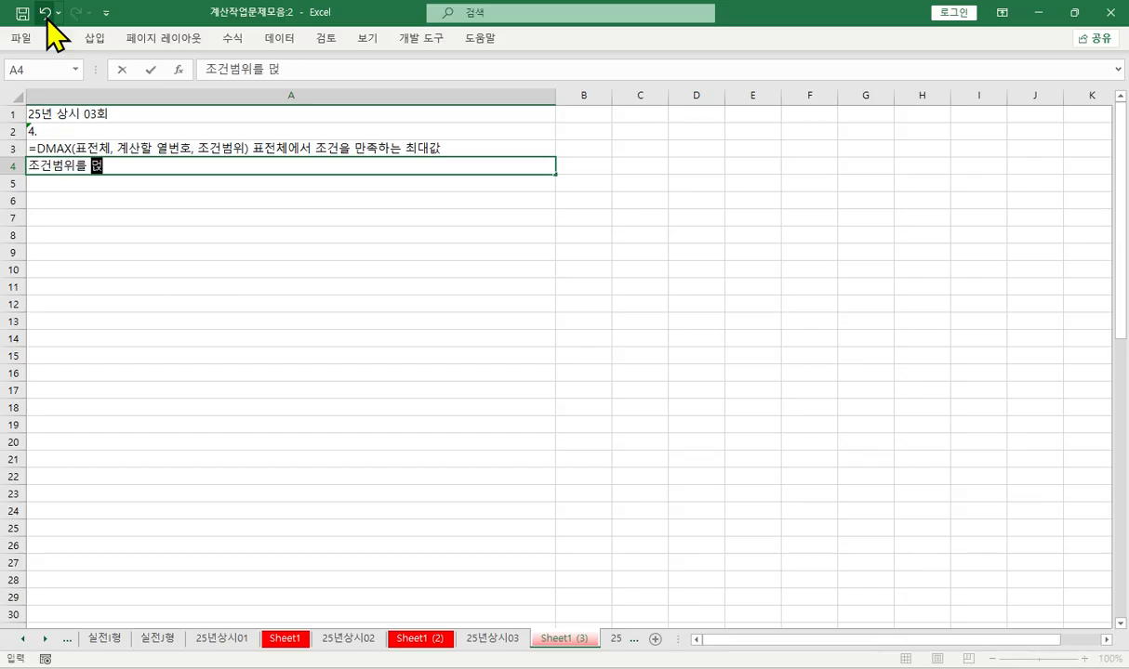
type("저 처리")
key("Return")
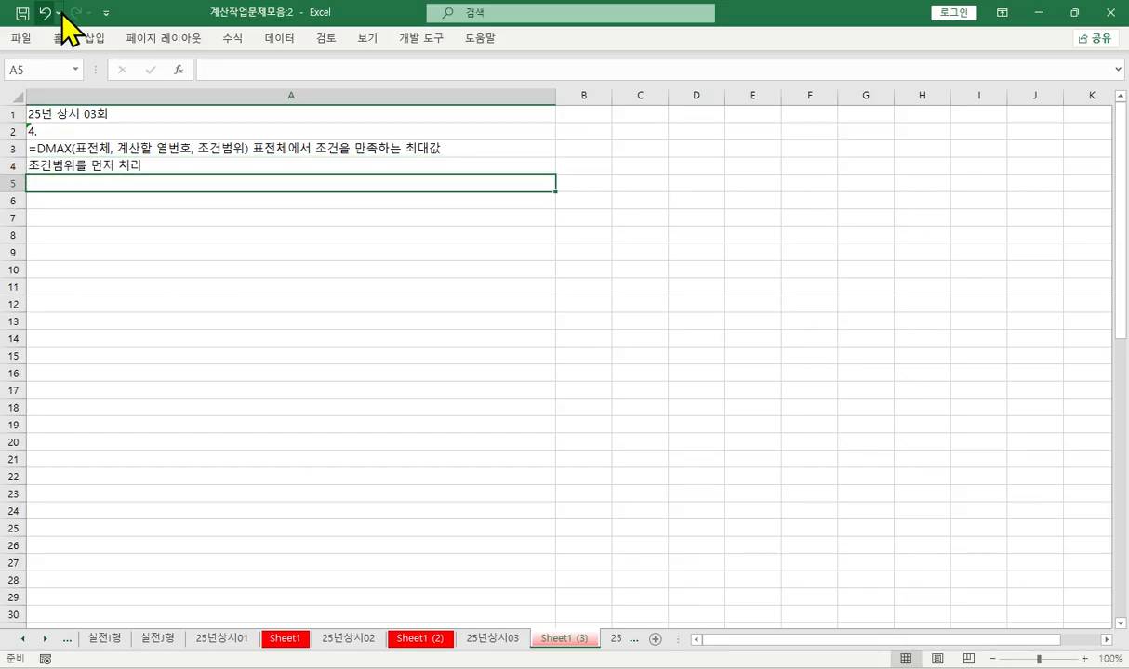
- Copy the DMAX note from A3 into cell A5
left_click(201, 149)
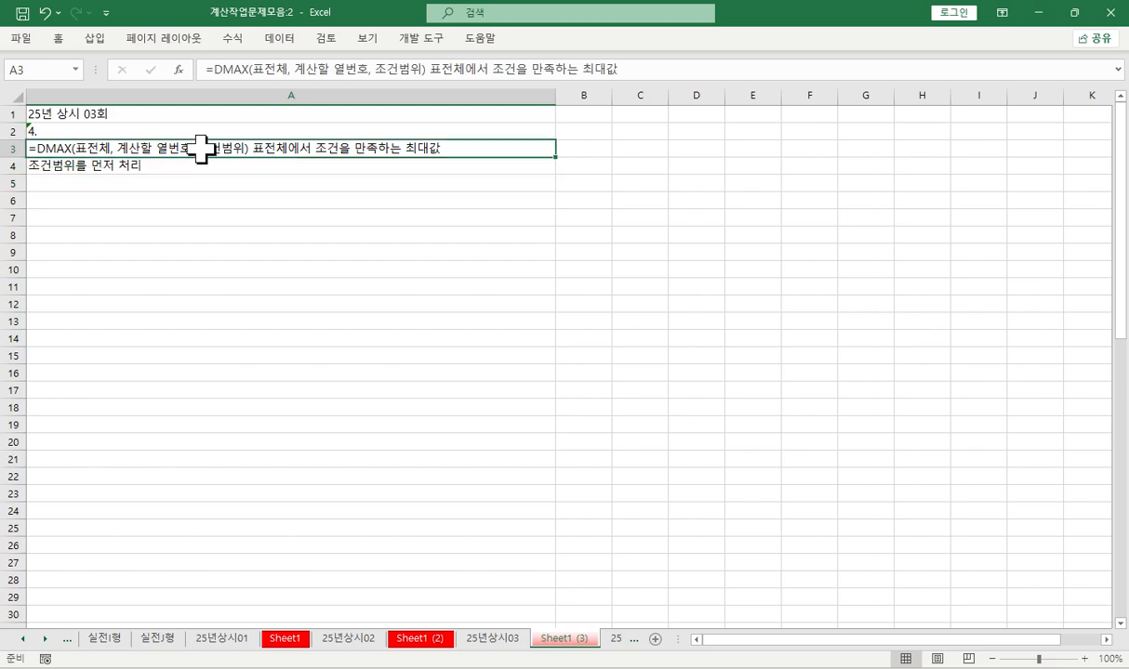
key("ctrl+c")
left_click(167, 182)
key("ctrl+v")
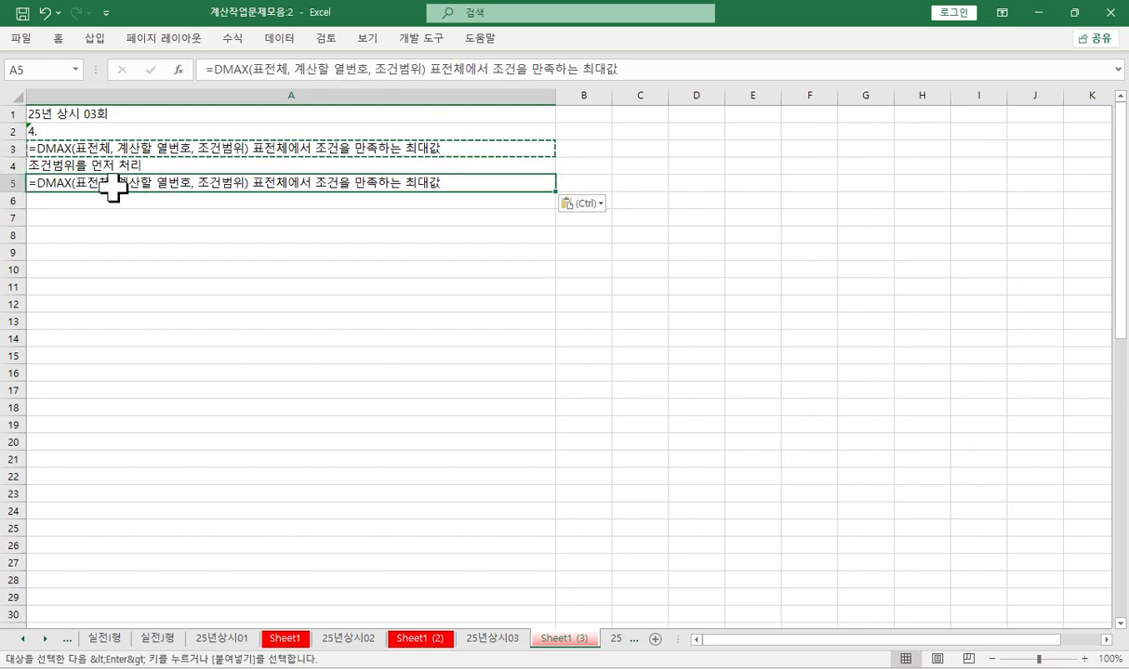
- Change the function name in the A5 note to DMIN, keeping a single opening parenthesis
double_click(56, 182)
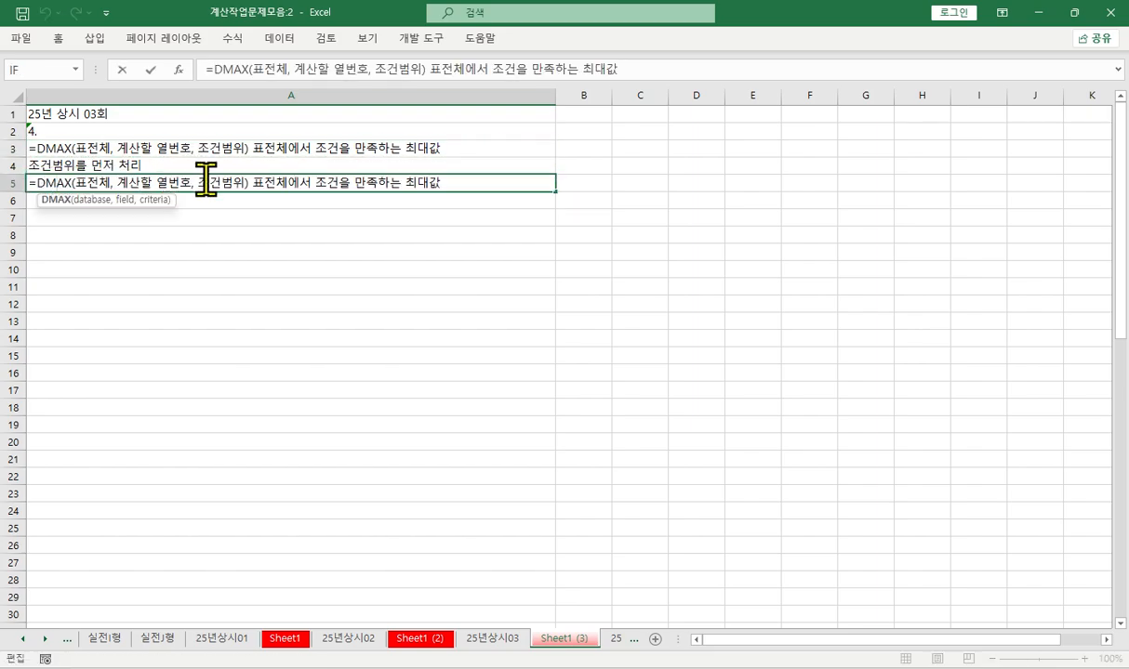
type("ㅑㅜ")
key("BackSpace")
key("BackSpace")
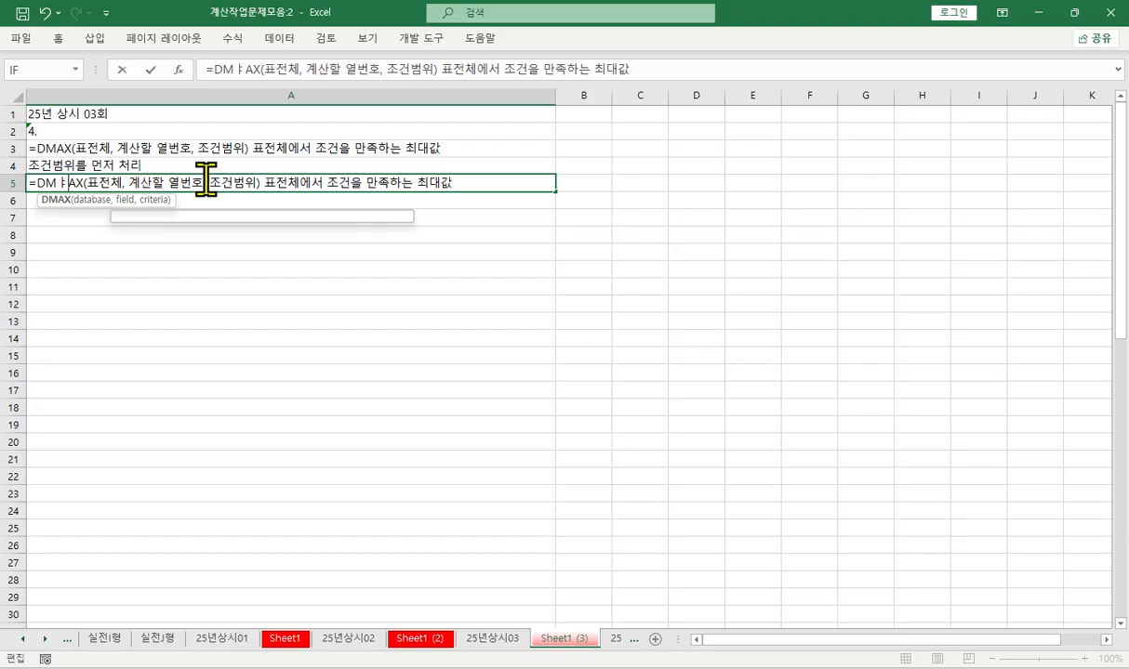
type("in")
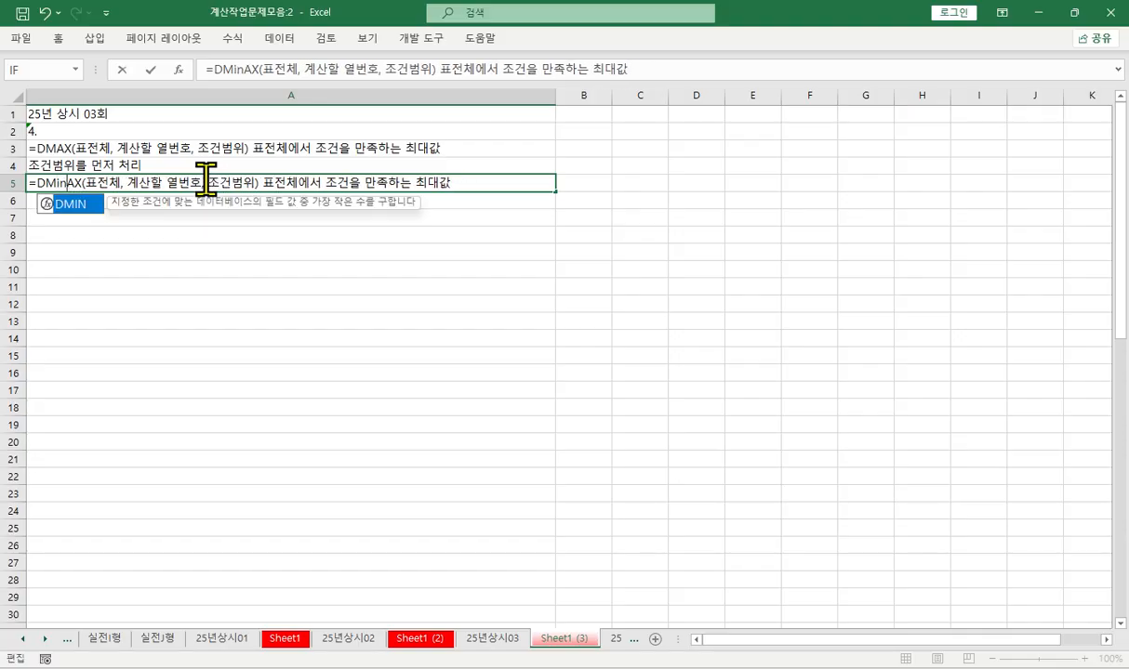
key("Tab")
key("Delete")
key("Delete")
key("Delete")
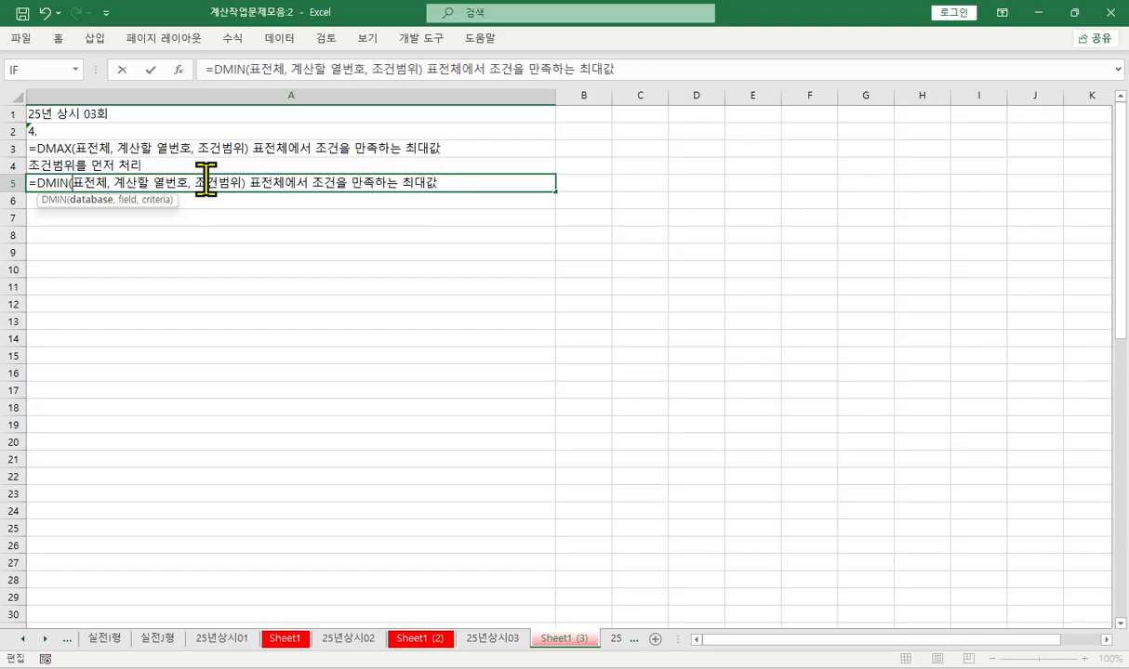
- Change the last word of the A5 note to 최소값 and select the DMAX note in A3
key("End")
key("BackSpace")
key("BackSpace")
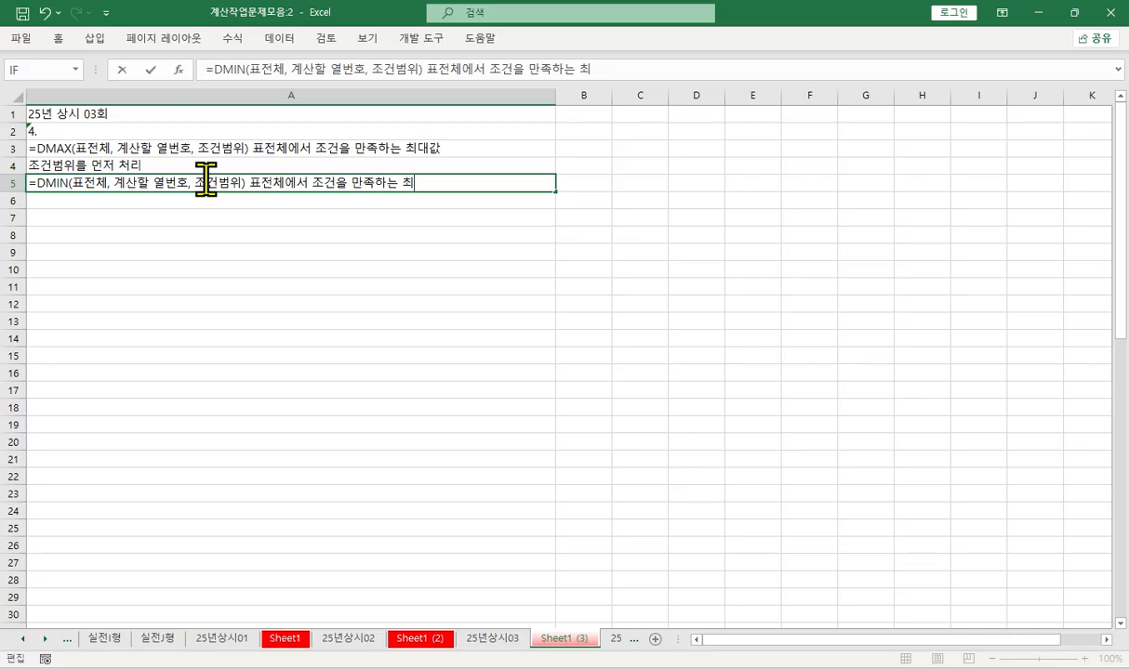
type("소값")
key("Return")
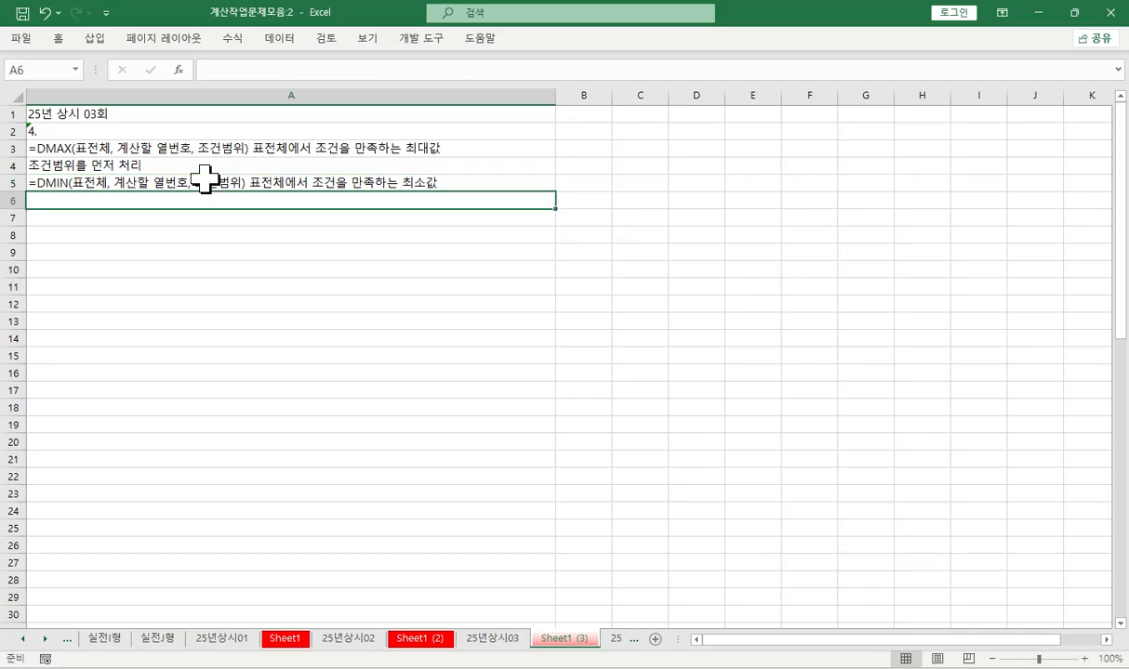
left_click(128, 145)
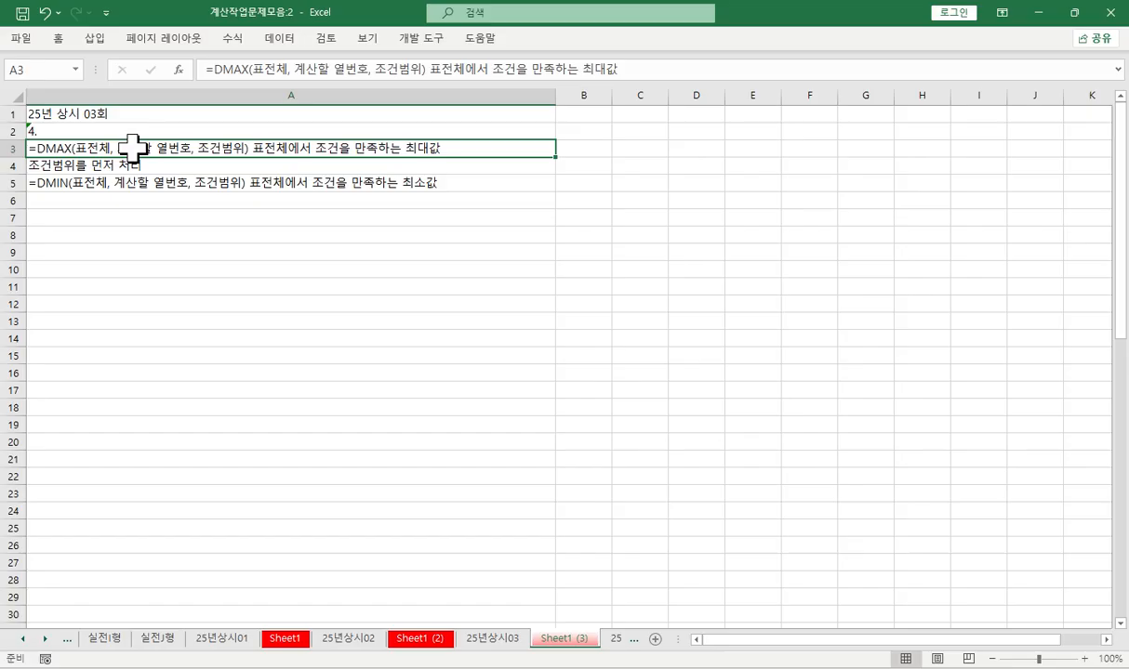
- Copy the 지역 header and a 경기 entry from [표4] on sheet 25년상시03 into the condition range G26:G27
left_click(107, 186)
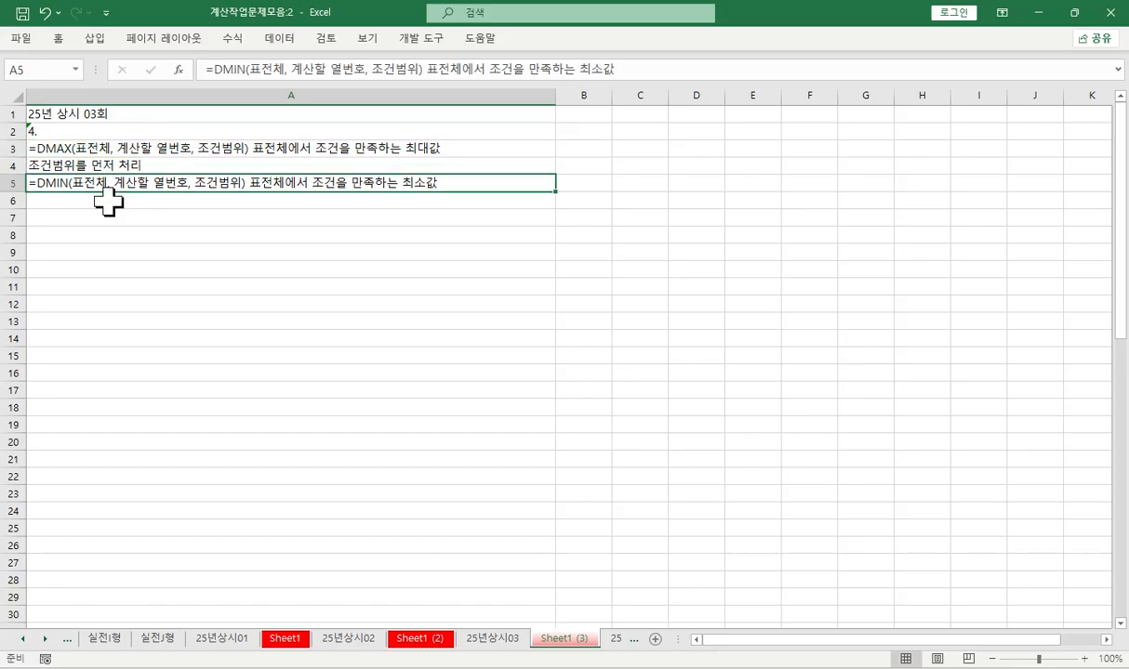
left_click(487, 638)
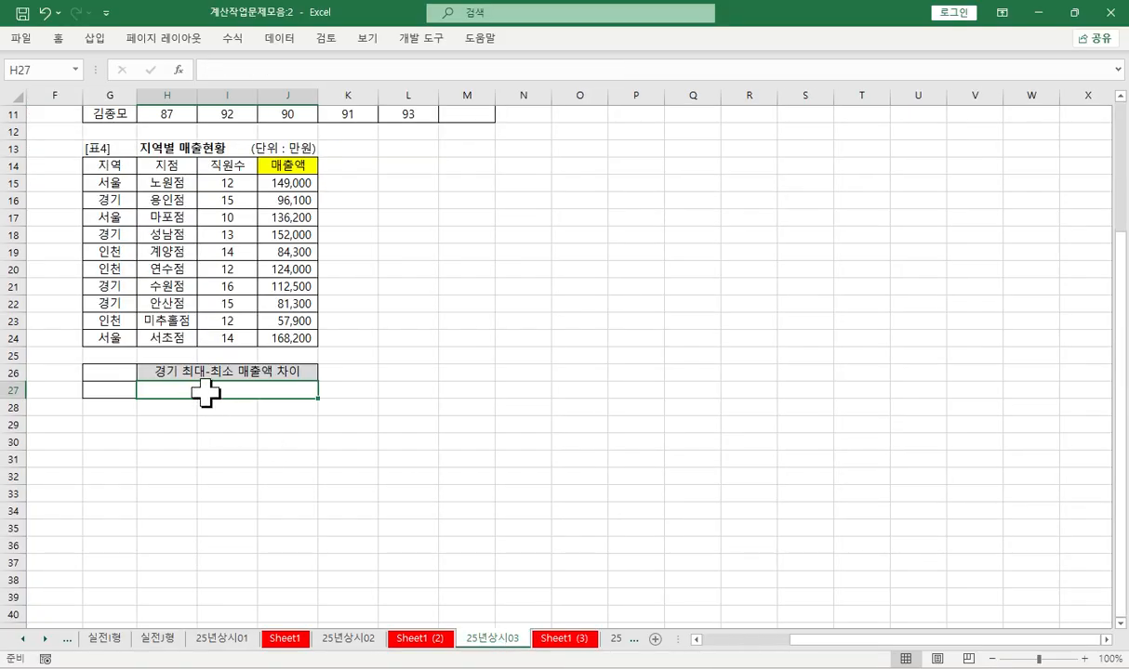
left_click(110, 165)
left_click(113, 199, "ctrl")
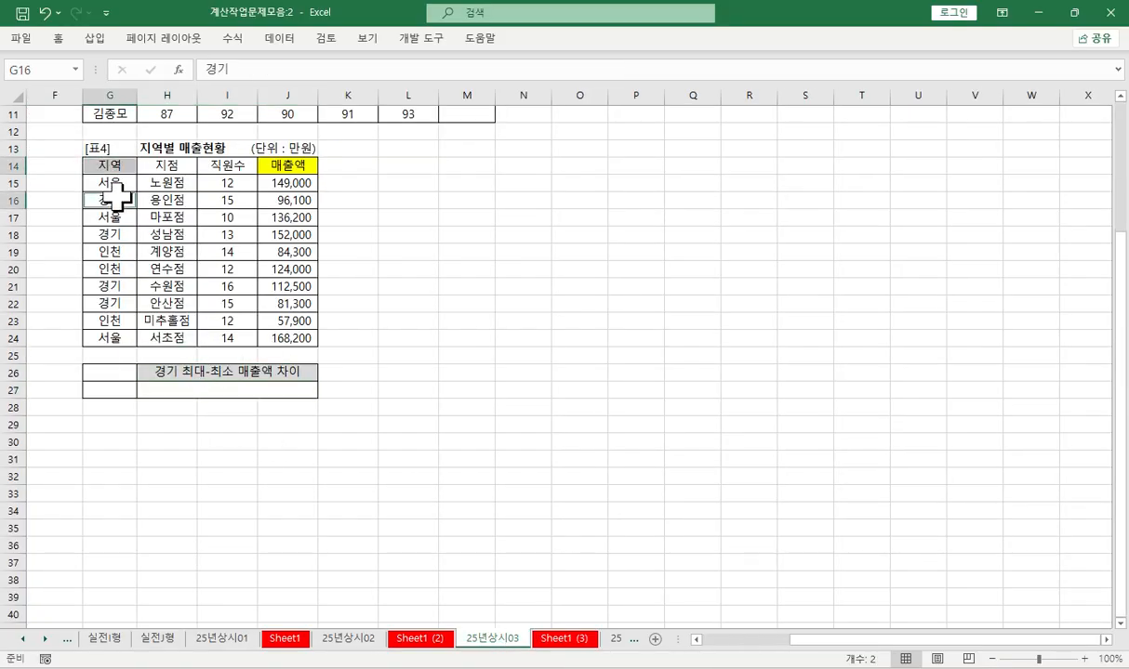
key("ctrl+c")
left_click(110, 372)
key("ctrl+v")
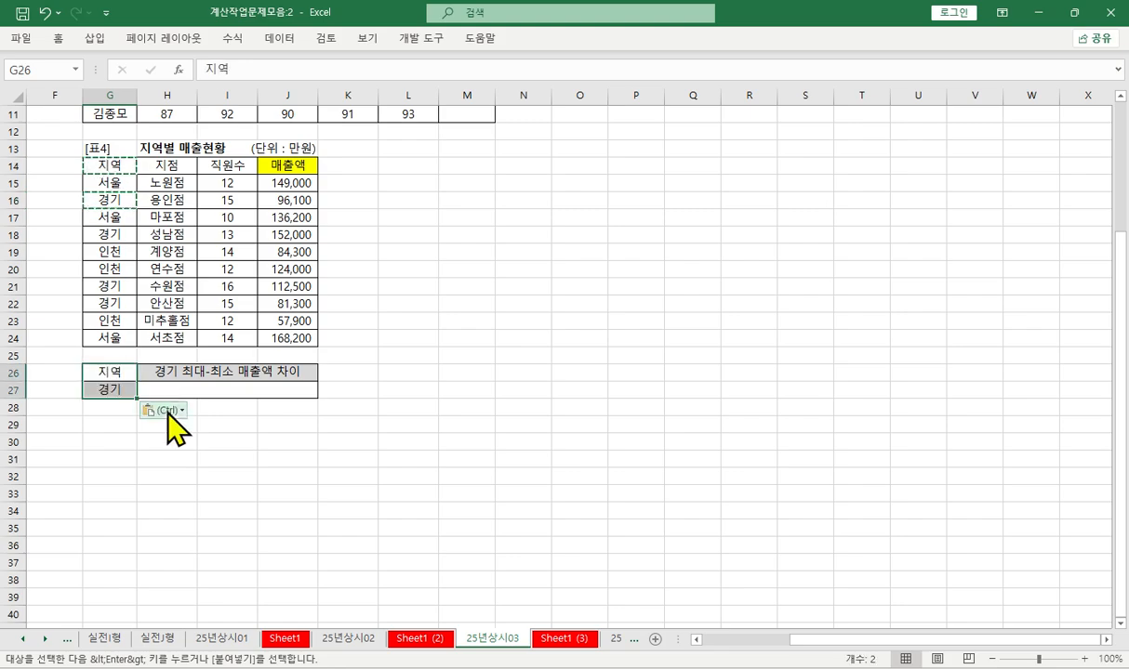
- Start a DMAX formula in cell H27 and open its function arguments
left_click(186, 388)
key("F2")
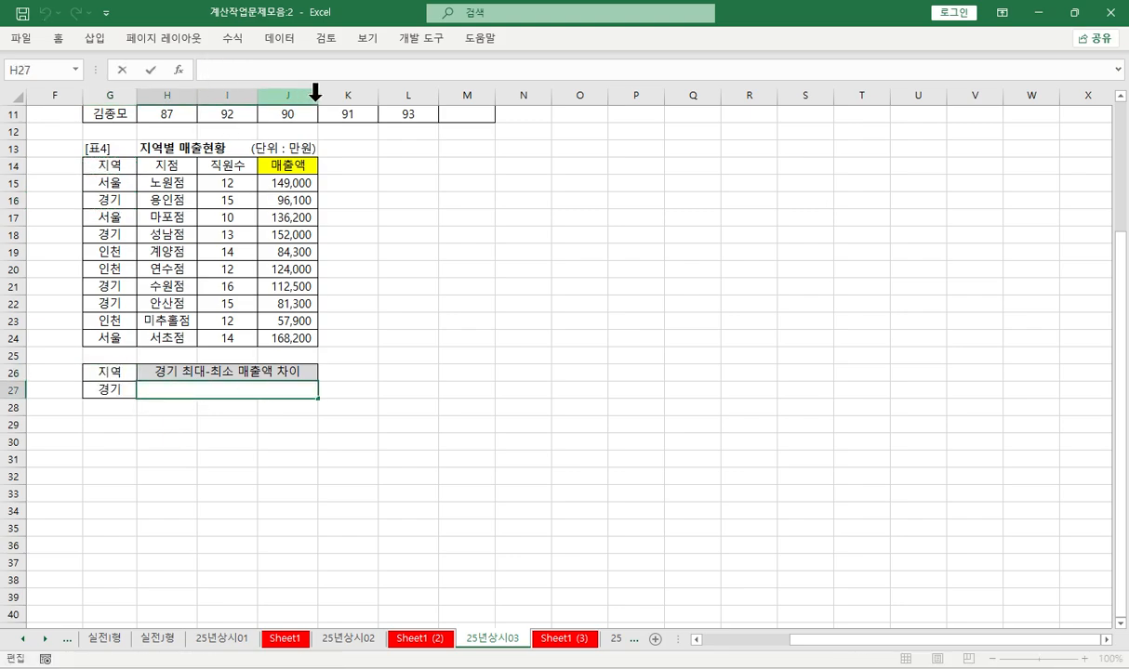
type("=으")
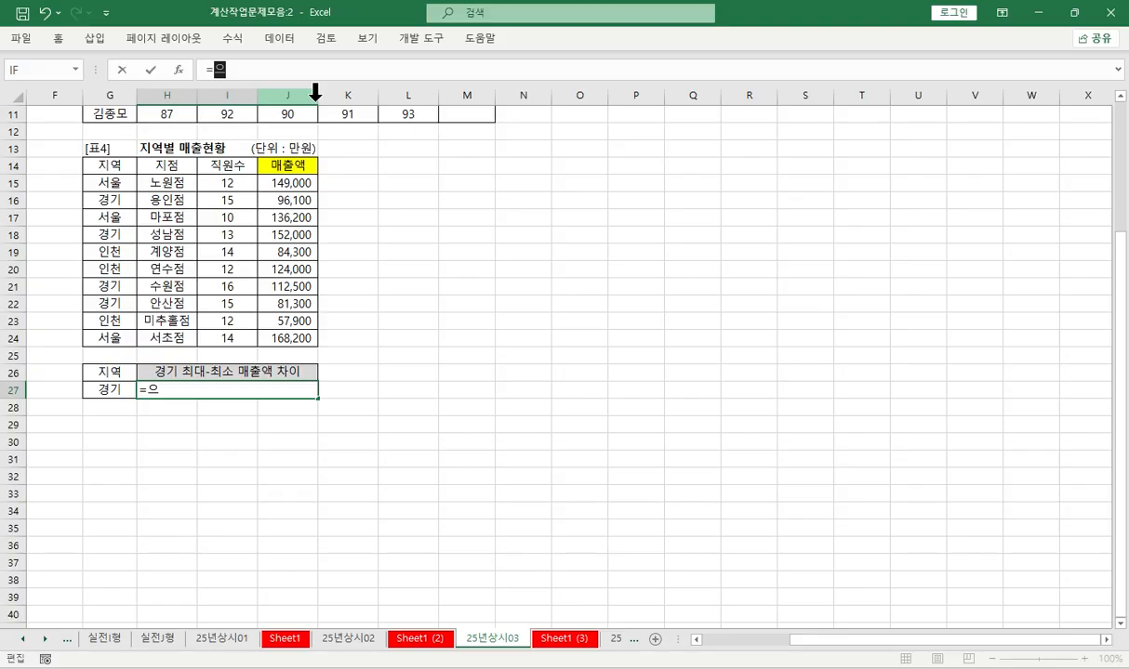
key("BackSpace")
key("BackSpace")
key("Hangul")
type("dm")
double_click(315, 98)
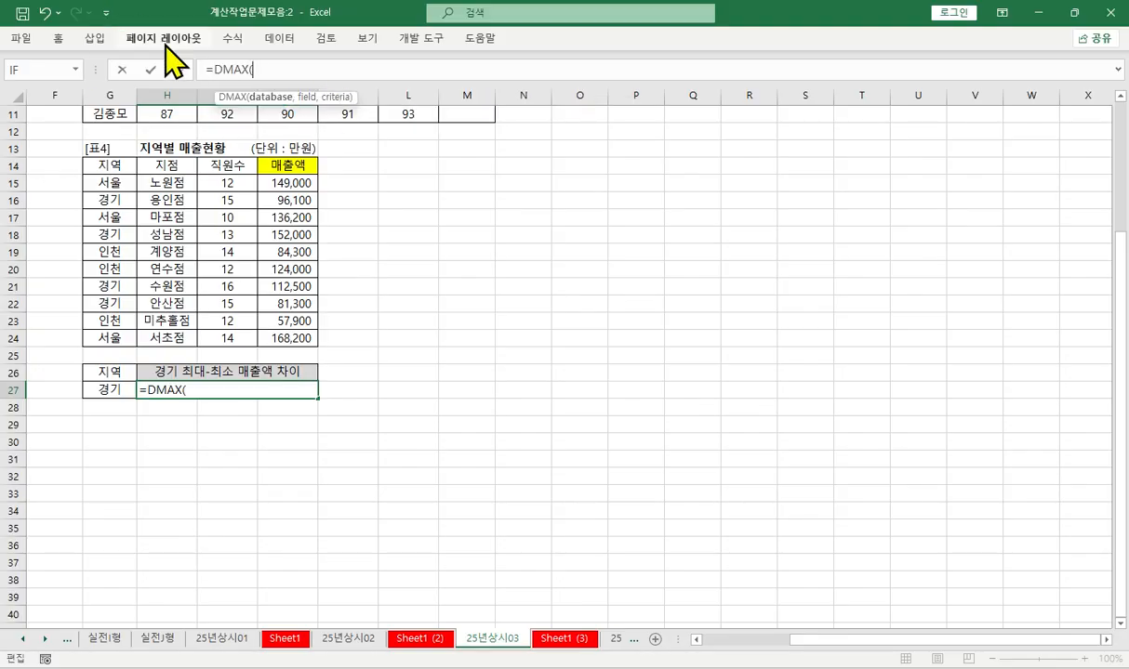
left_click(178, 70)
- Fill in the DMAX arguments with database G14:J24, field 4 and criteria G26:G27
left_click_drag(277, 100, 381, 82)
left_click_drag(110, 172, 283, 336)
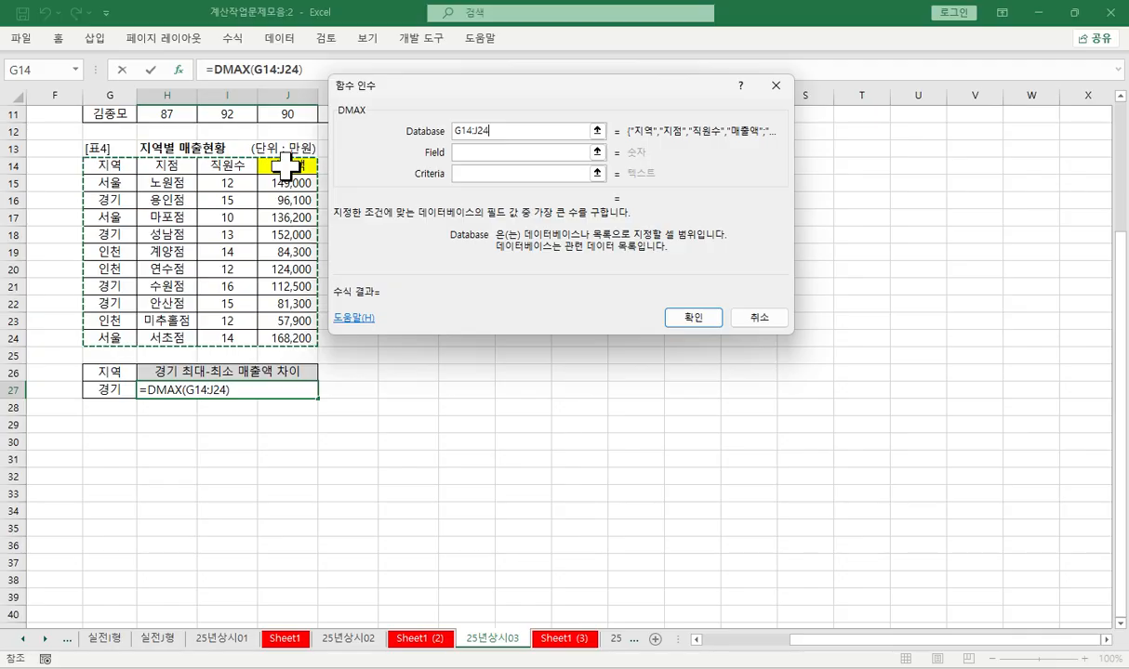
key("Tab")
type("4")
key("Tab")
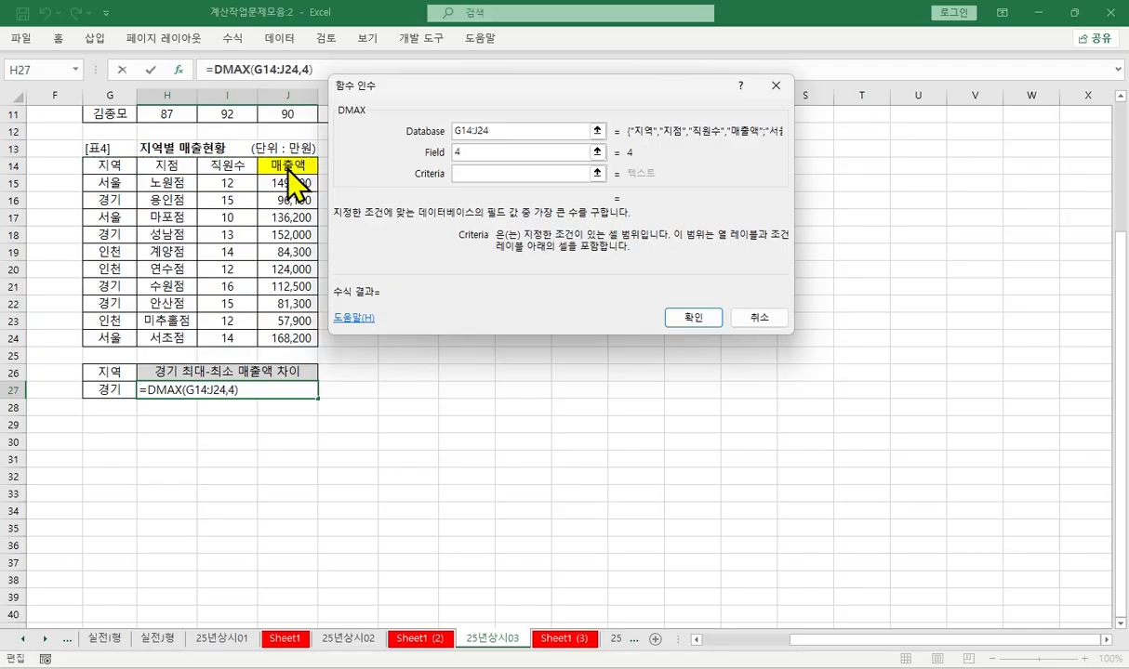
left_click_drag(102, 372, 103, 391)
left_click(681, 313)
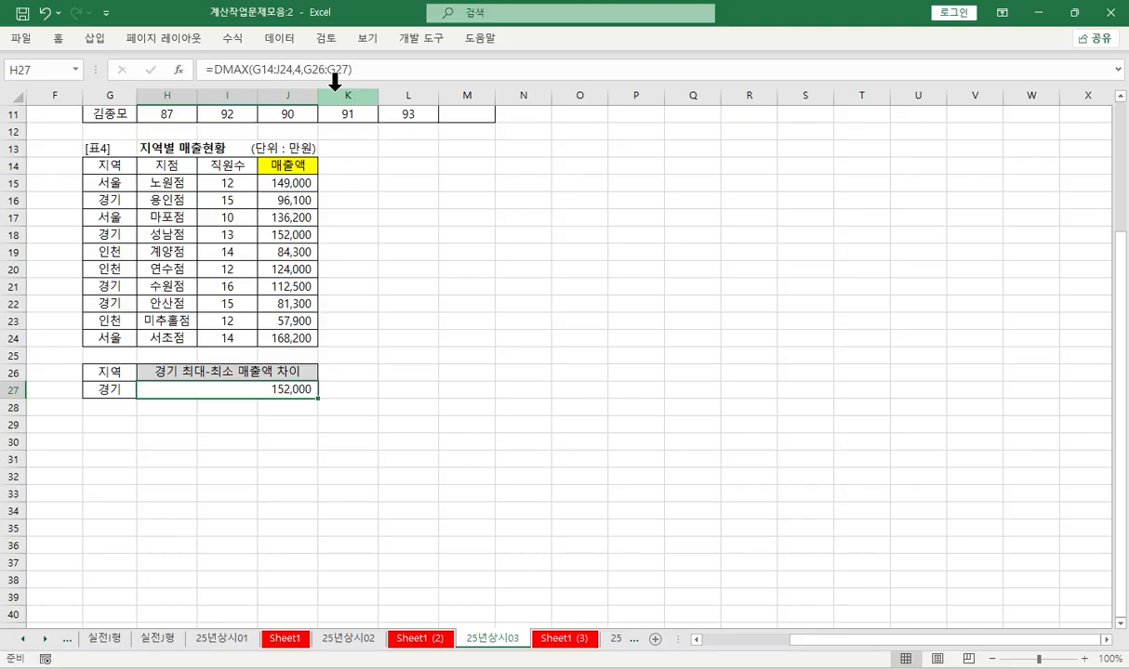
- Extend the H27 formula by subtracting DMIN(G14:J24,4,G26:G27), reusing the DMAX expression
left_click_drag(213, 70, 373, 69)
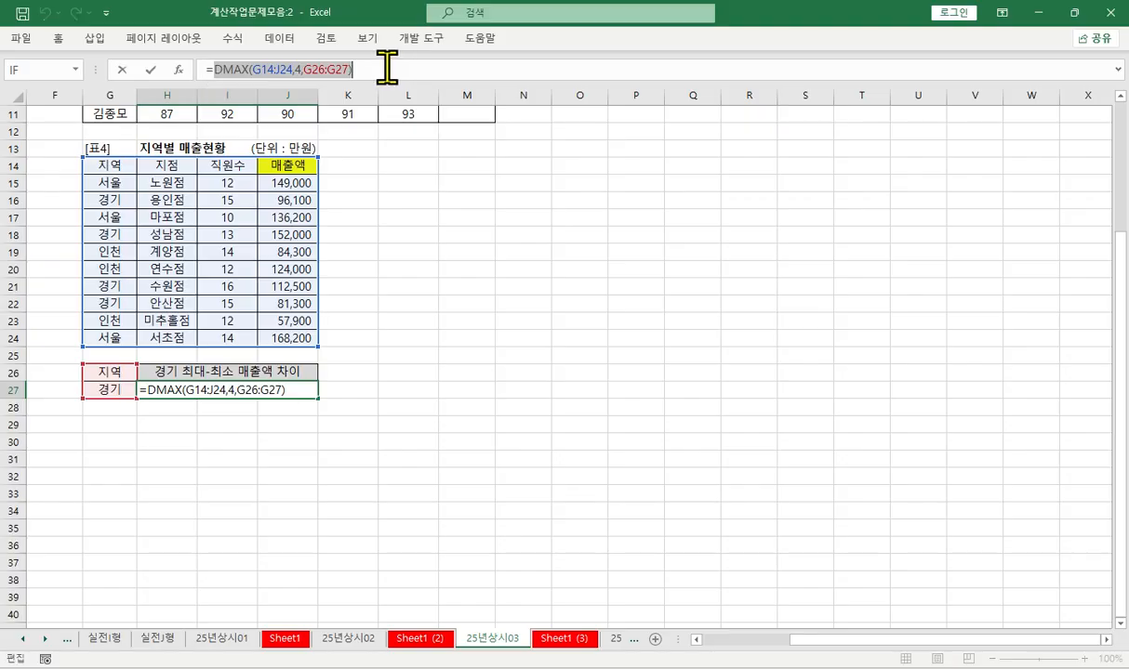
left_click(385, 67)
type("-")
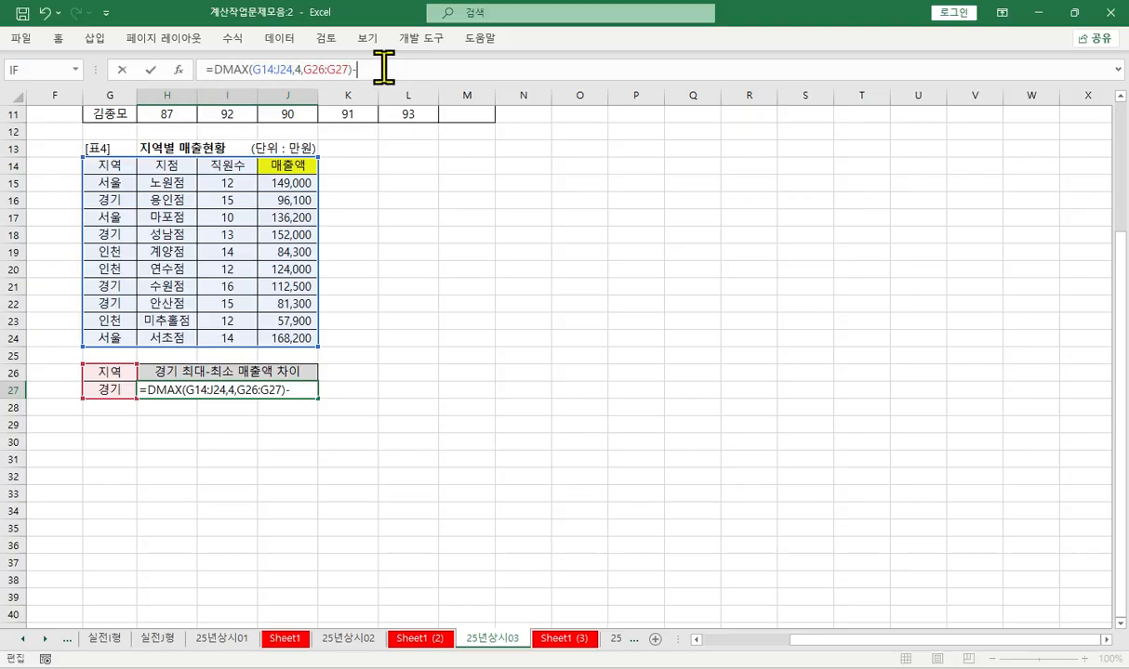
key("ctrl+v")
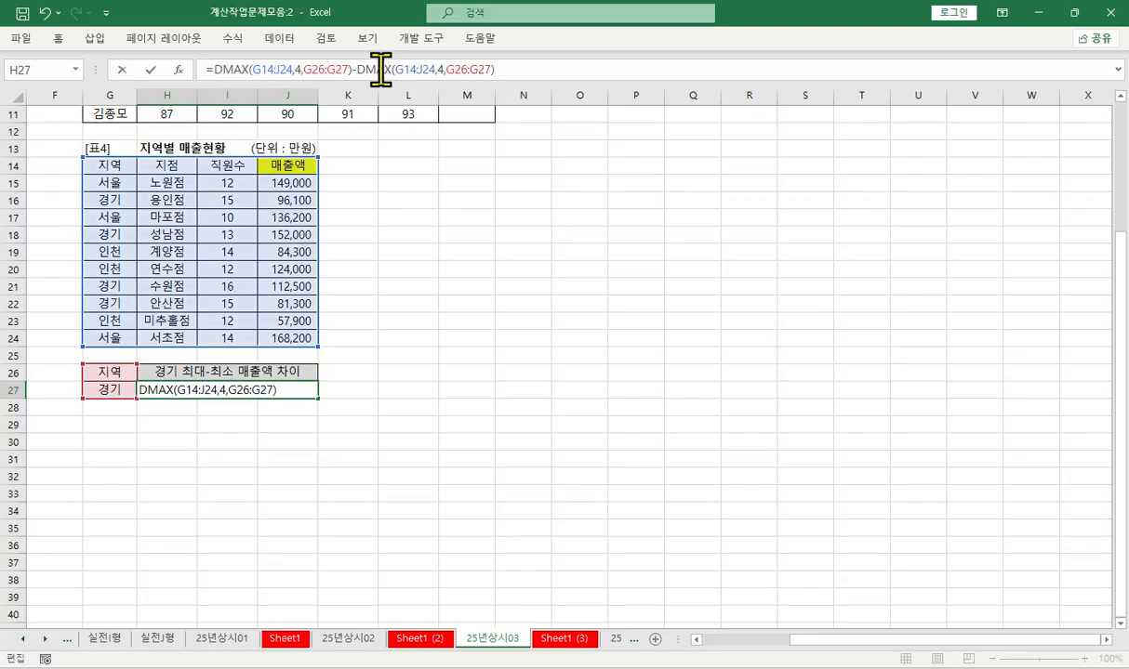
left_click(381, 70)
type("in")
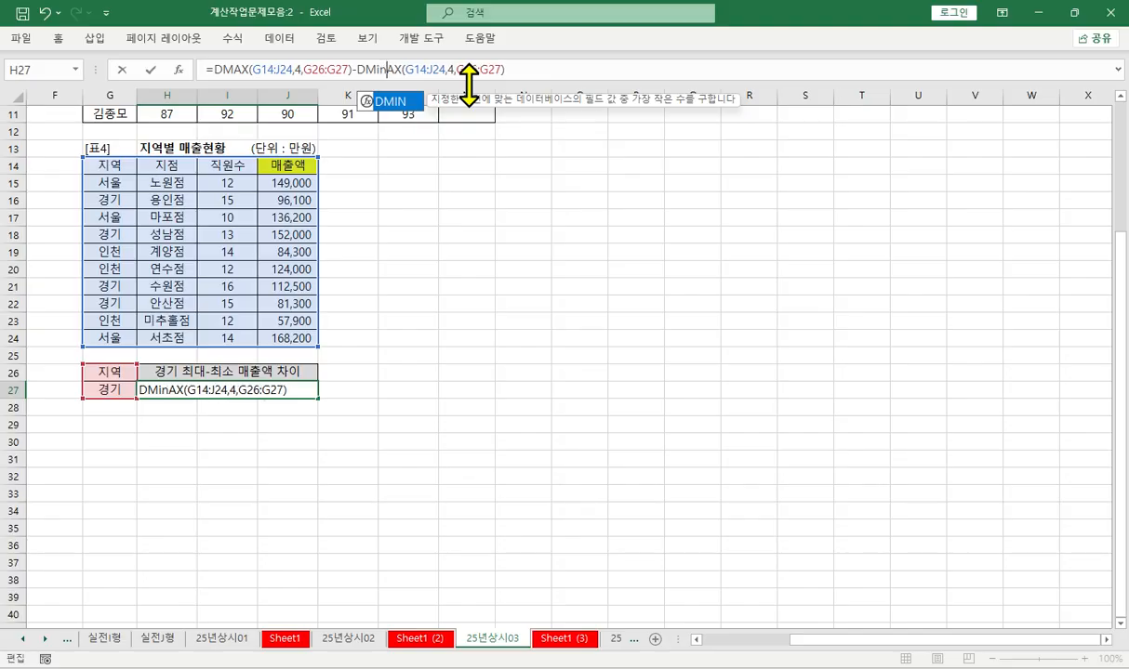
key("Delete")
key("Delete")
key("Return")
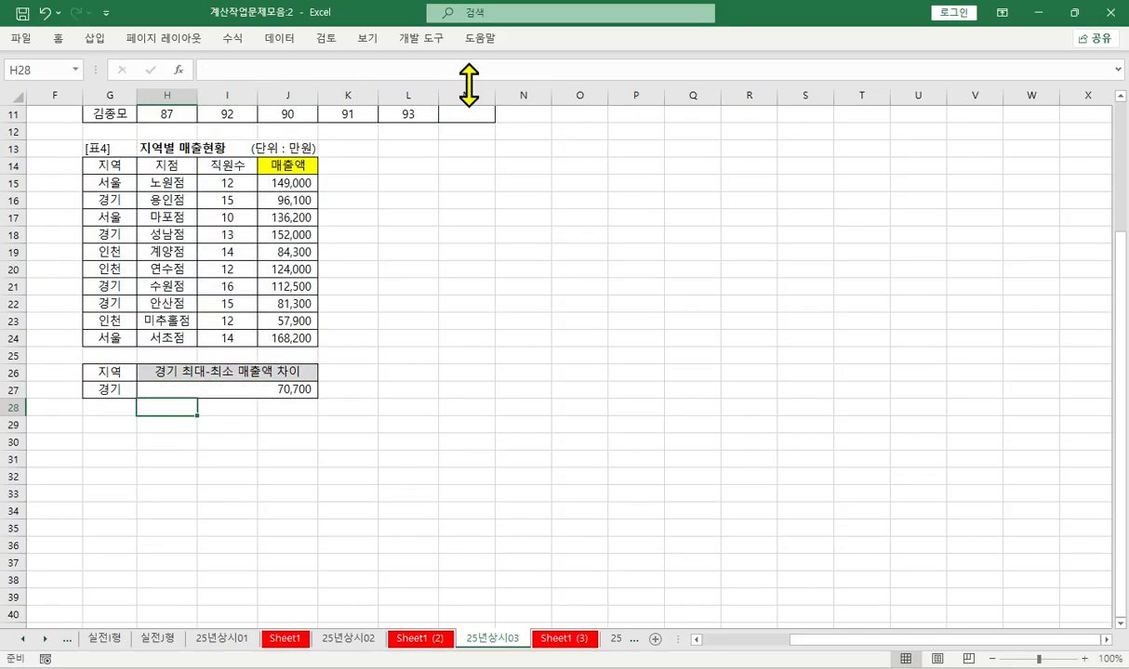
- Copy the full H27 formula as text into cells A7 and A8 of sheet Sheet1 (3)
left_click(167, 383)
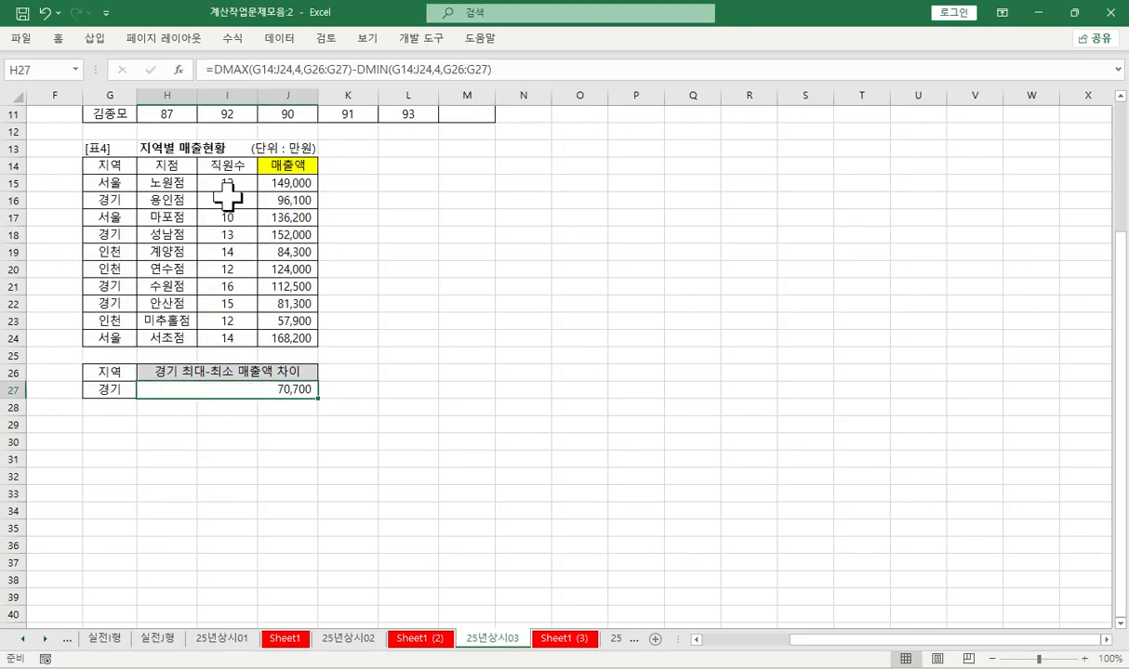
left_click(517, 68)
left_click_drag(517, 68, 172, 71)
key("ctrl+c")
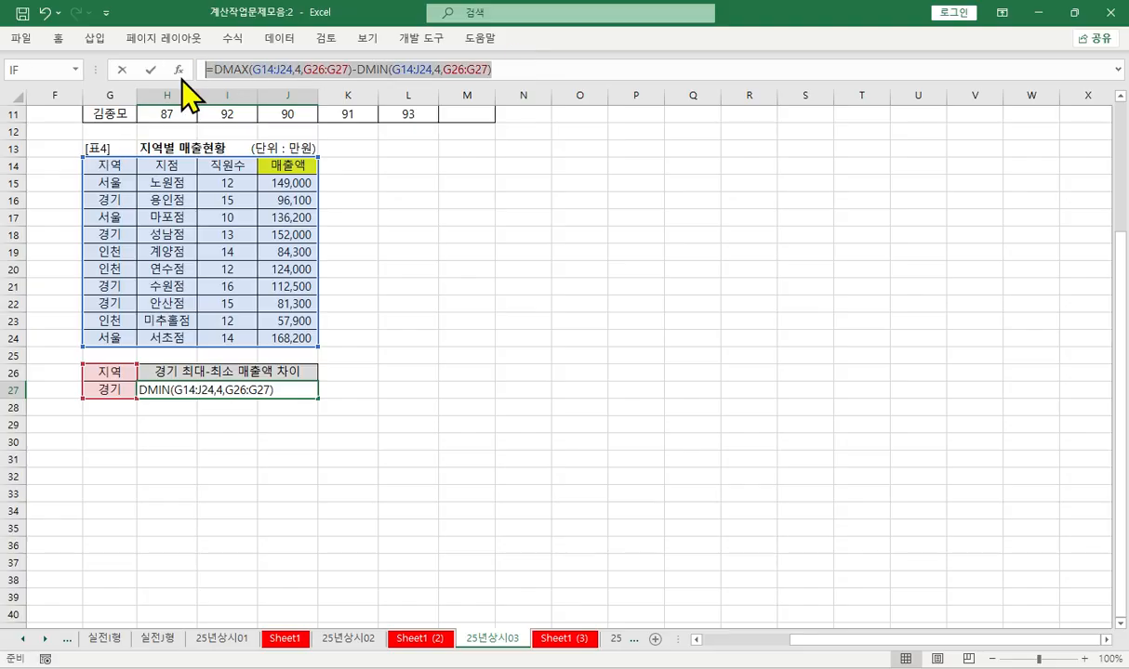
key("Return")
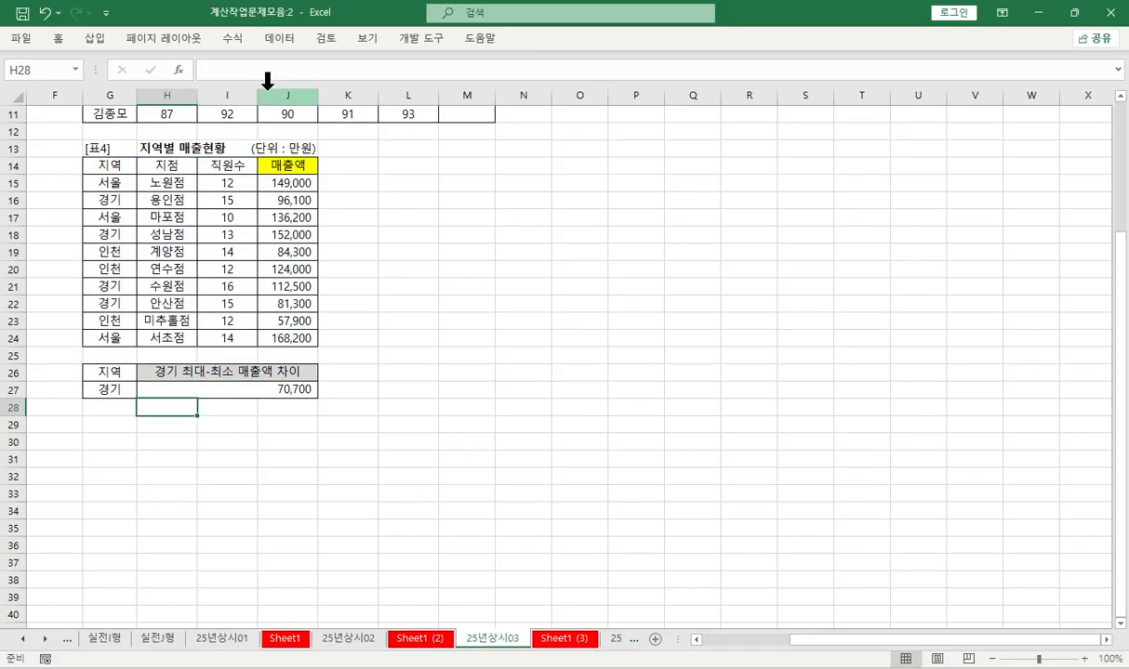
left_click(563, 639)
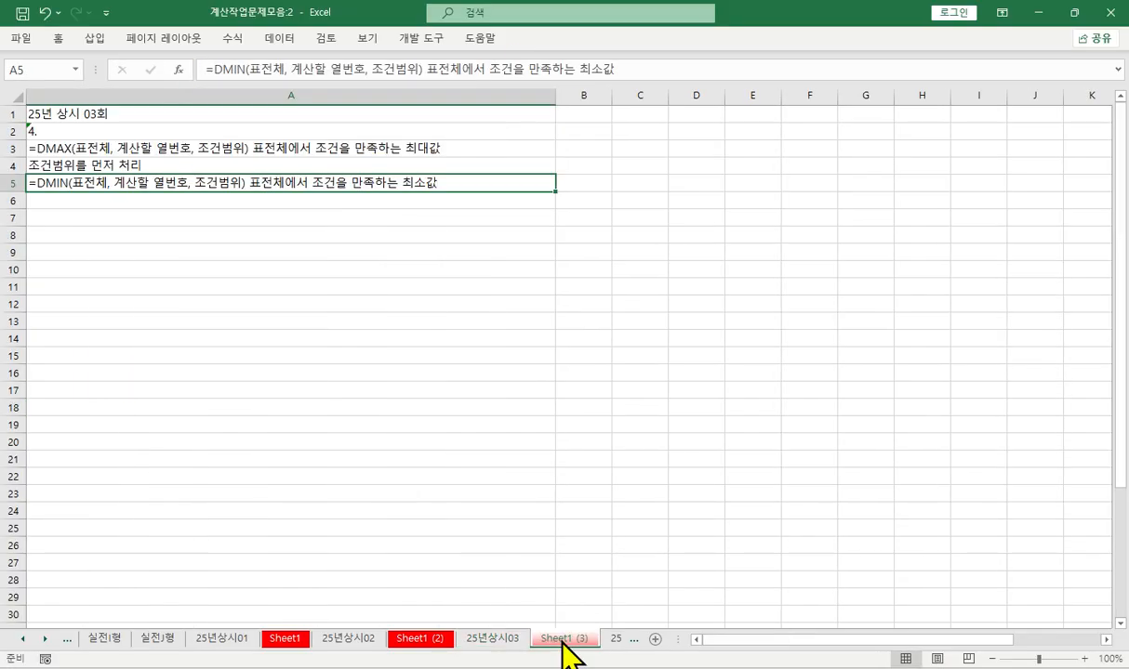
left_click(111, 214)
key("ctrl+v")
left_click(121, 238)
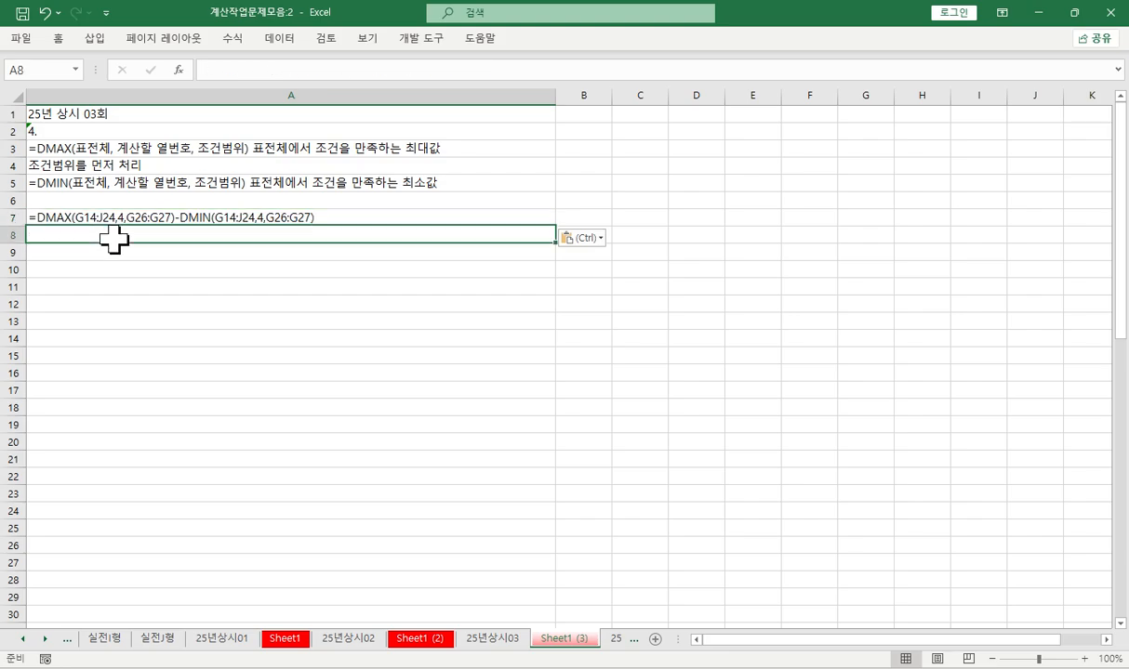
key("ctrl+v")
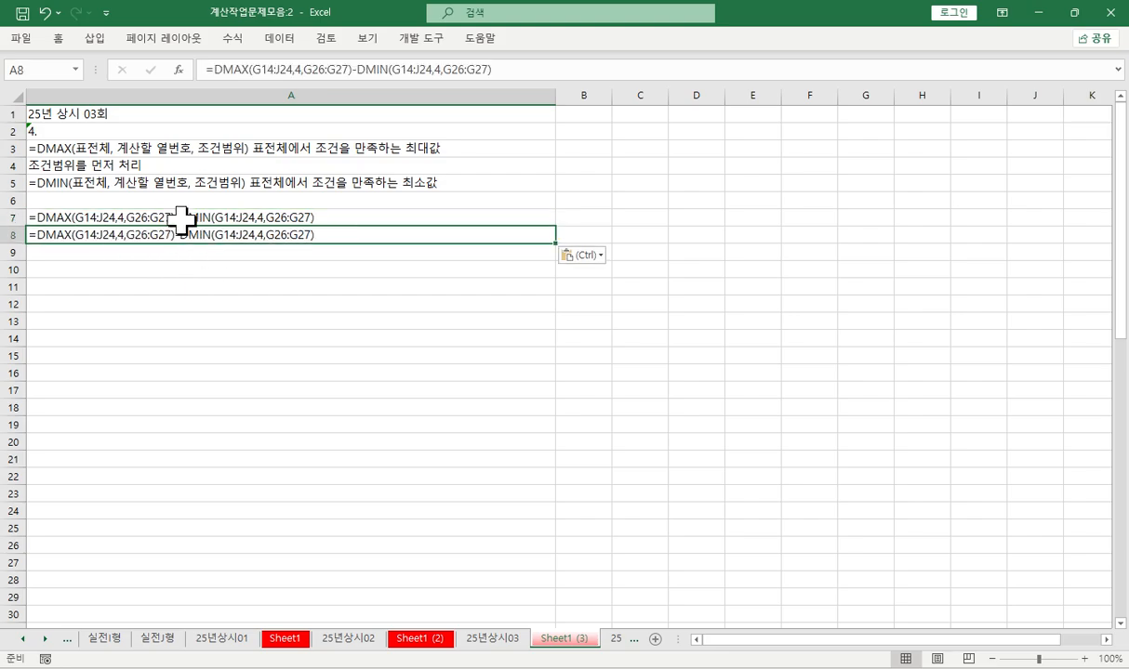
- Remove the -DMIN(G14:J24,4,G26:G27) part from the formula text in A7
left_click(177, 219)
double_click(179, 220)
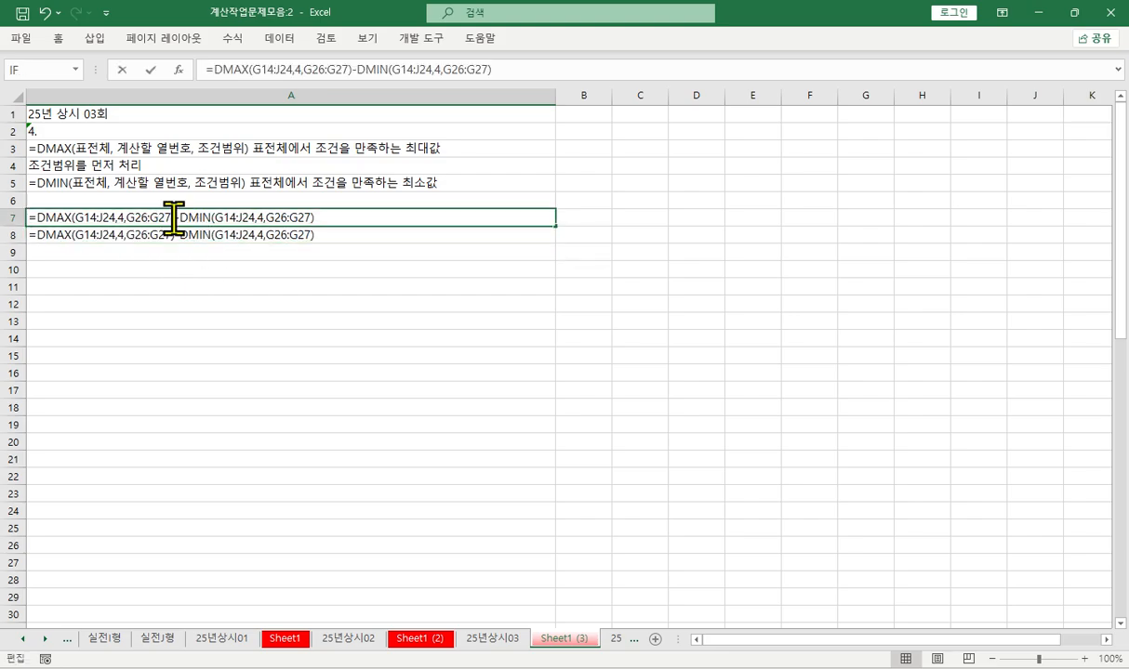
left_click_drag(190, 217, 462, 216)
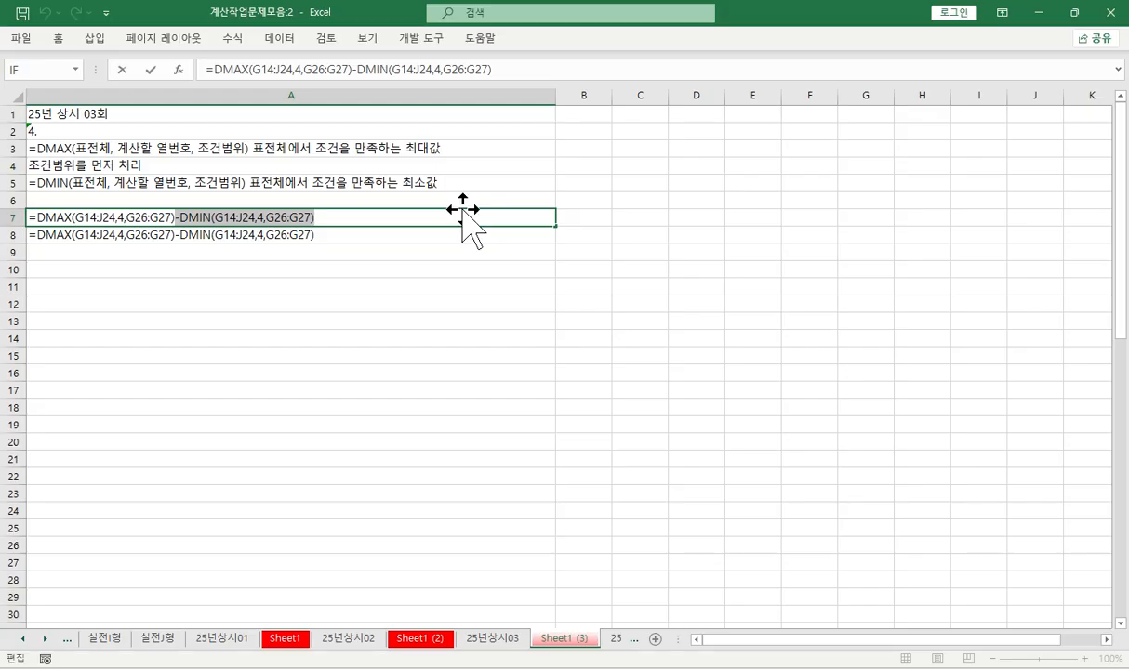
key("Delete")
key("Return")
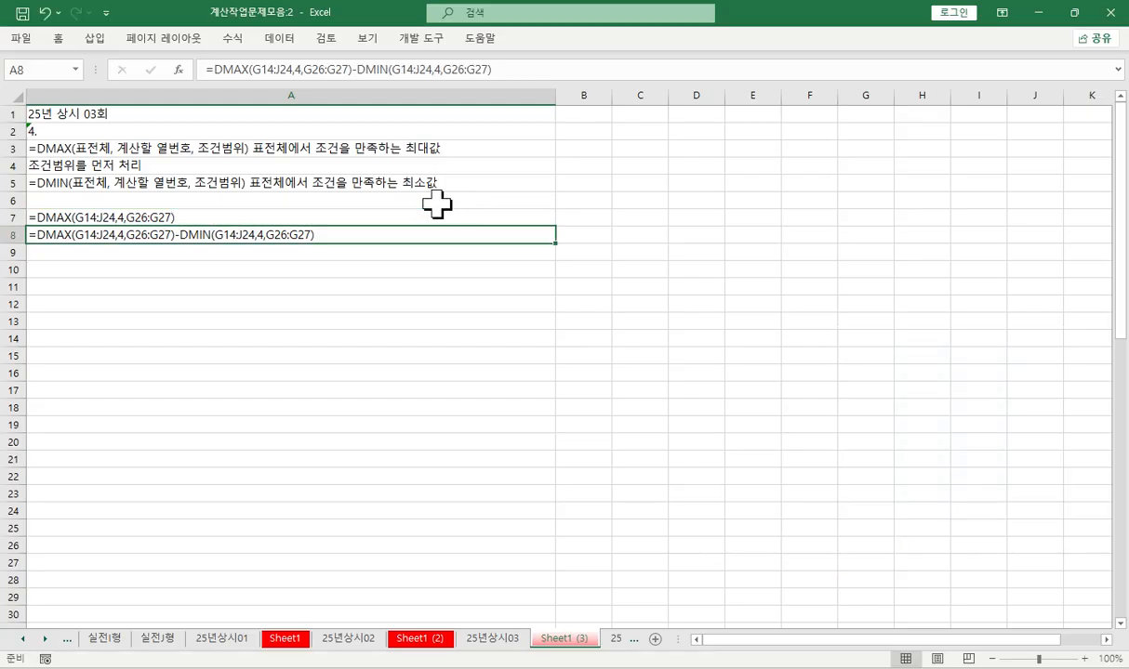
- Check the 주민등록번호 column of [표5] on 25년상시03 and enter the heading 5. in A10 of Sheet1 (3)
key("ctrl+Page_Up")
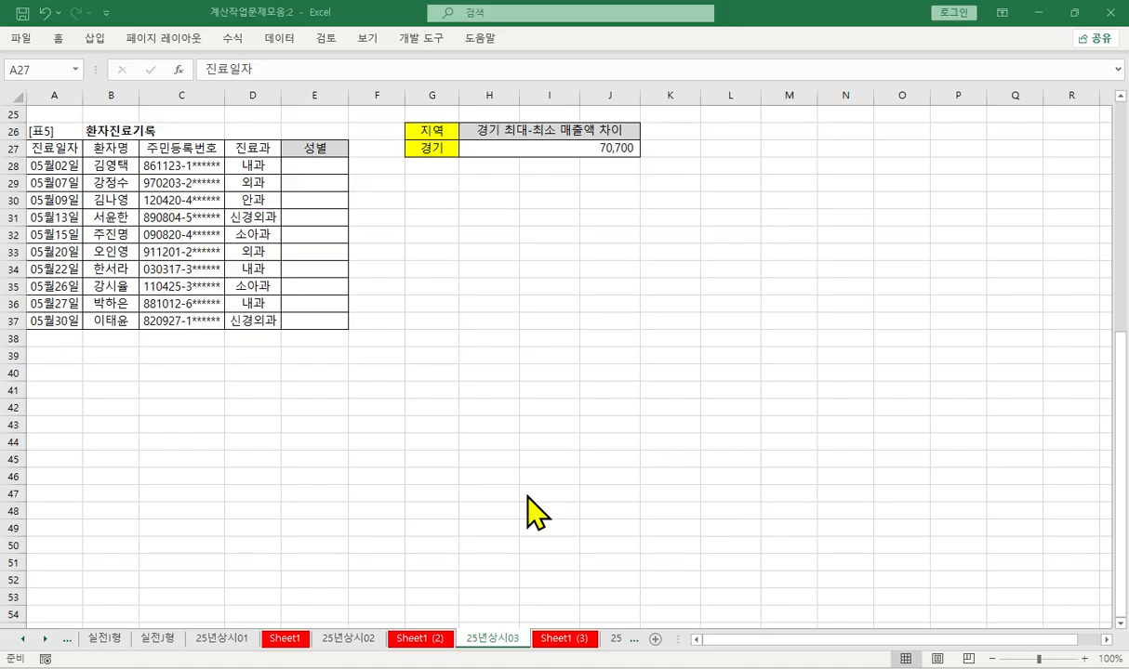
left_click_drag(181, 167, 181, 268)
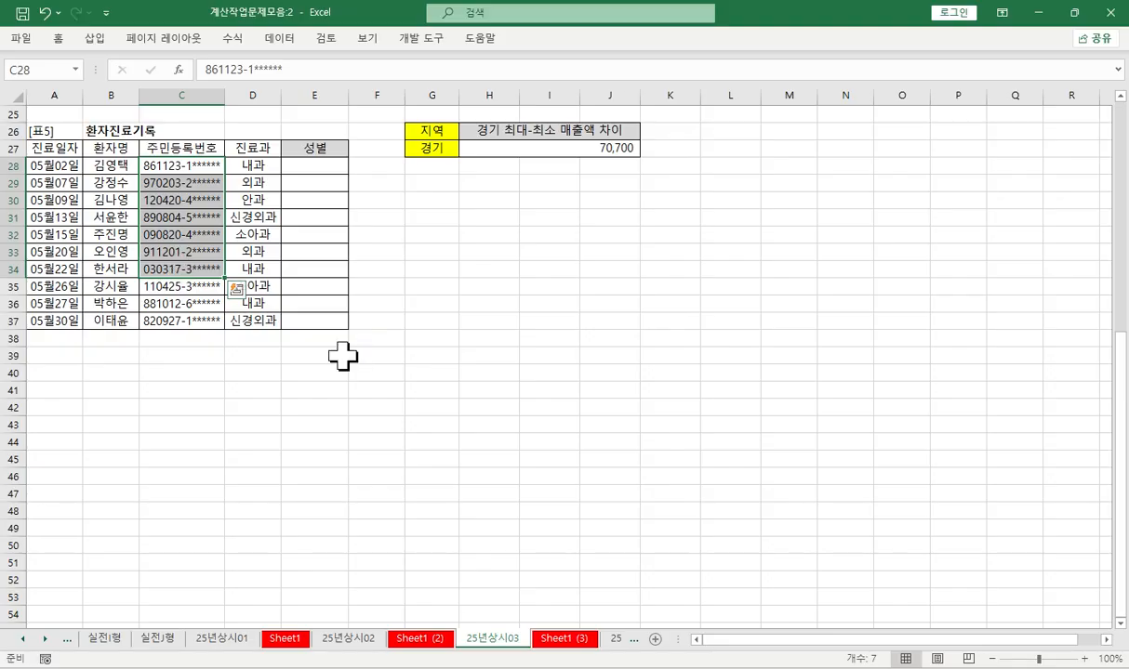
left_click(562, 639)
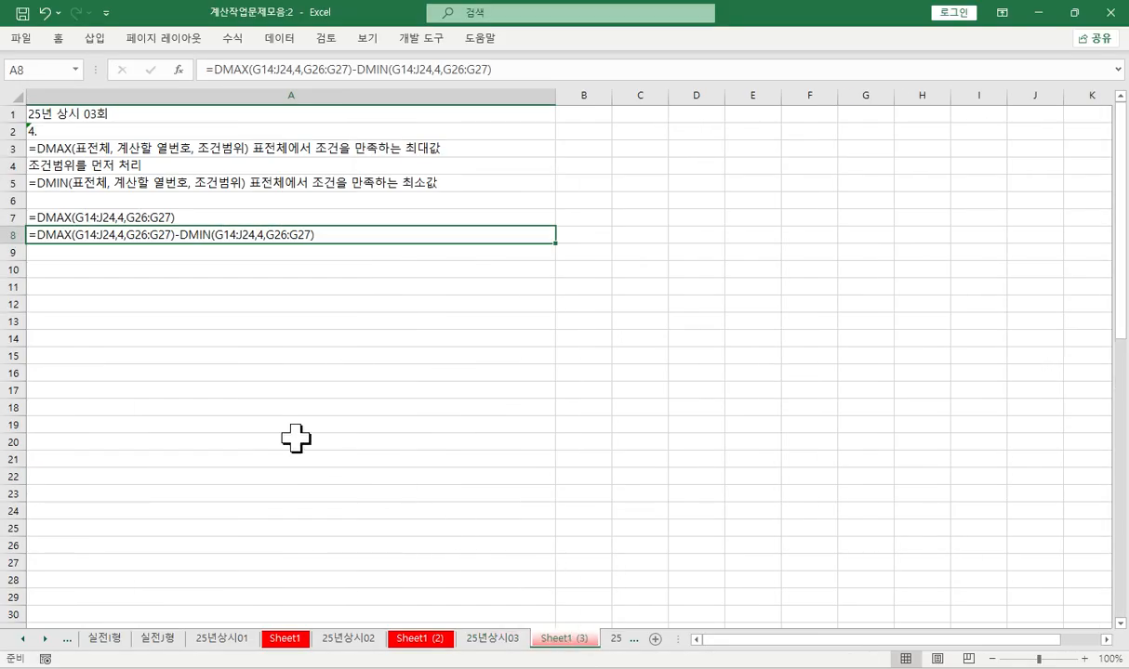
left_click(65, 253)
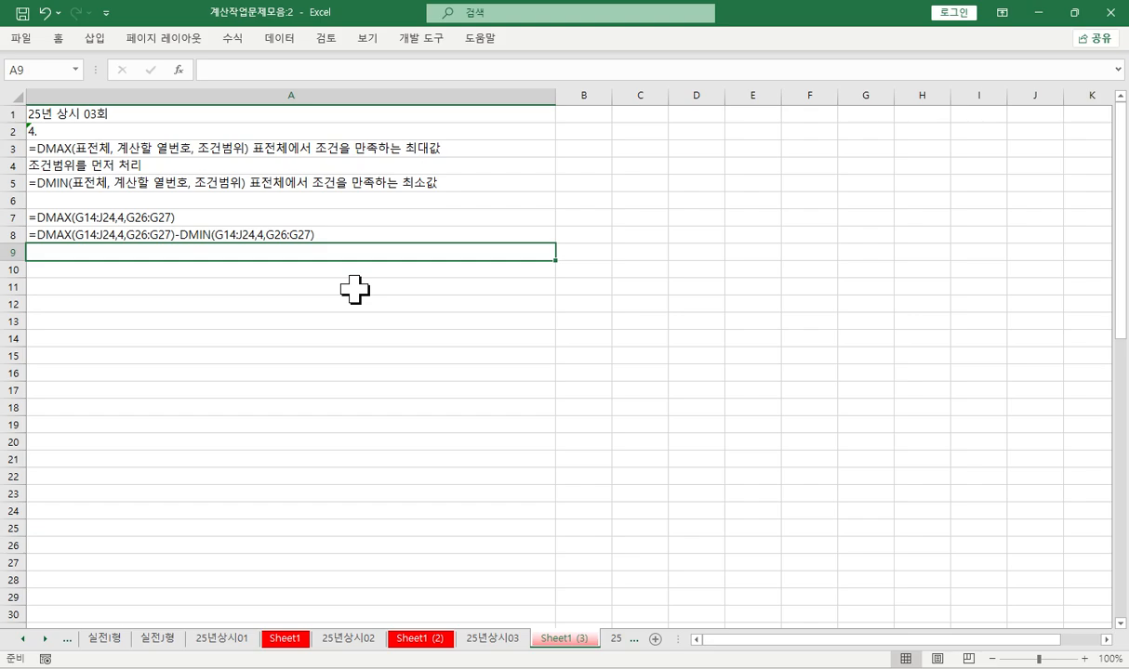
key("Return")
type("5.")
key("Return")
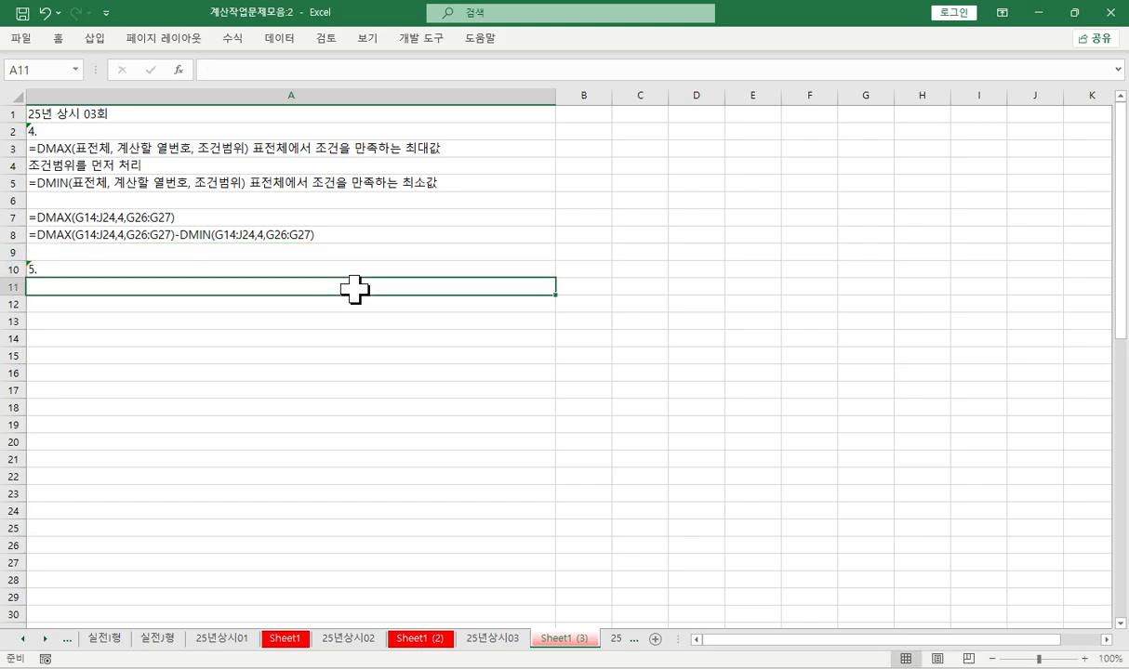
- Enter the function notes =MID( in cell A11 and =CHOOSE( in cell A12
type("=mi")
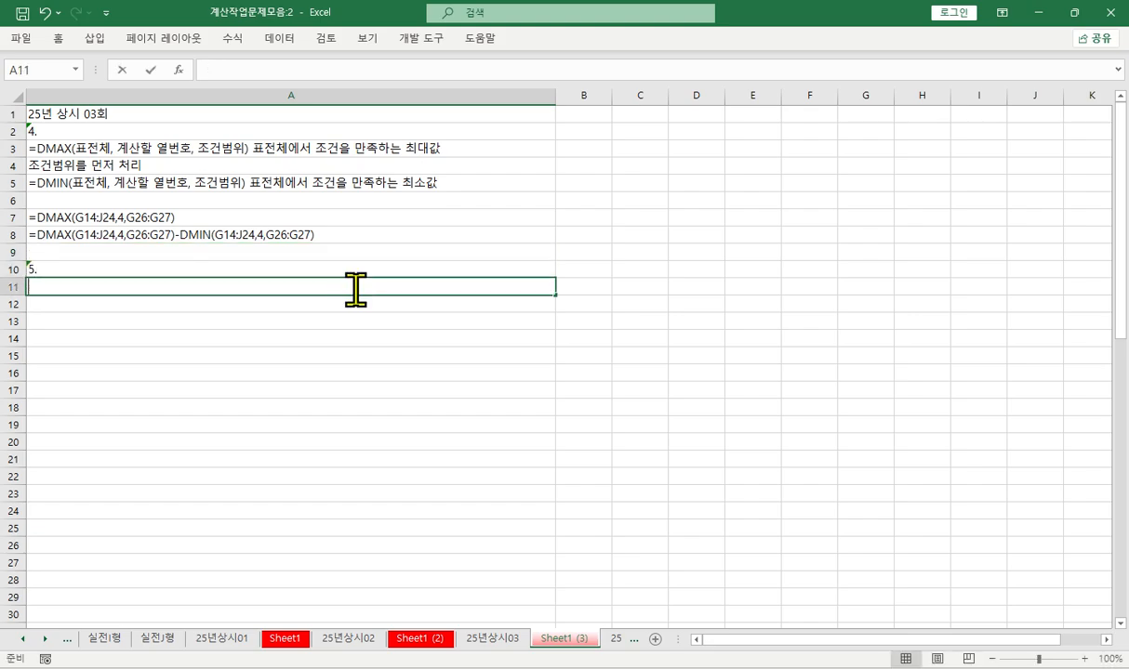
key("Tab")
key("Return")
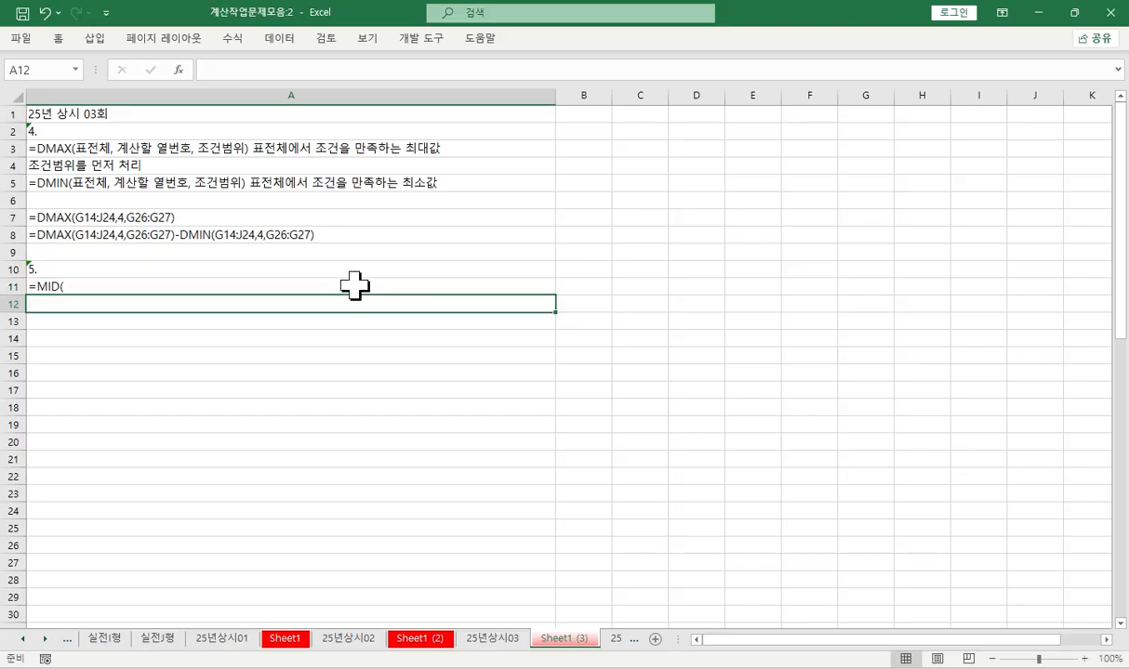
type("=cho")
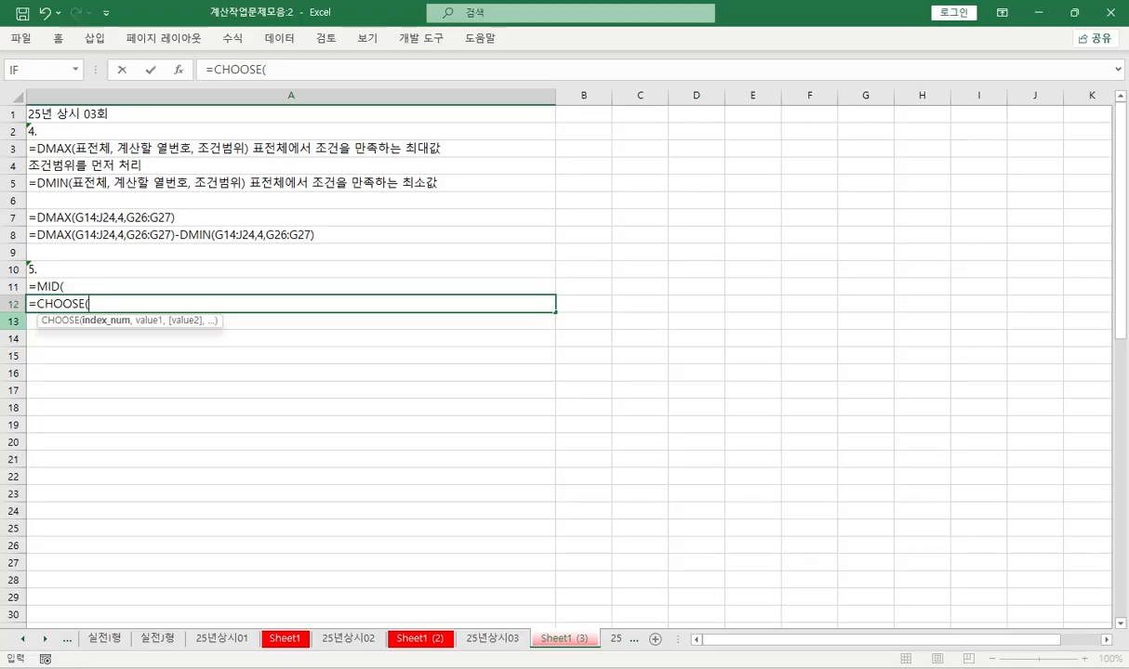
key("Return")
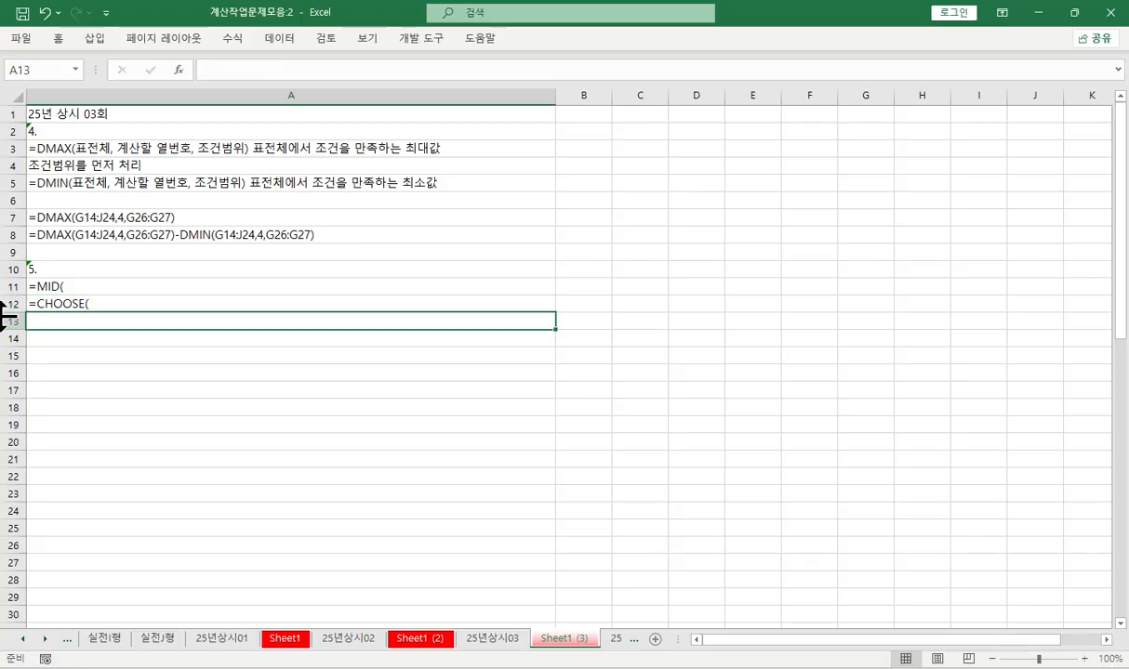
- Enter the note =IFERROR(값이나 식, "대체메시제") 오류메세지를 변경 in cell A13
type("==")
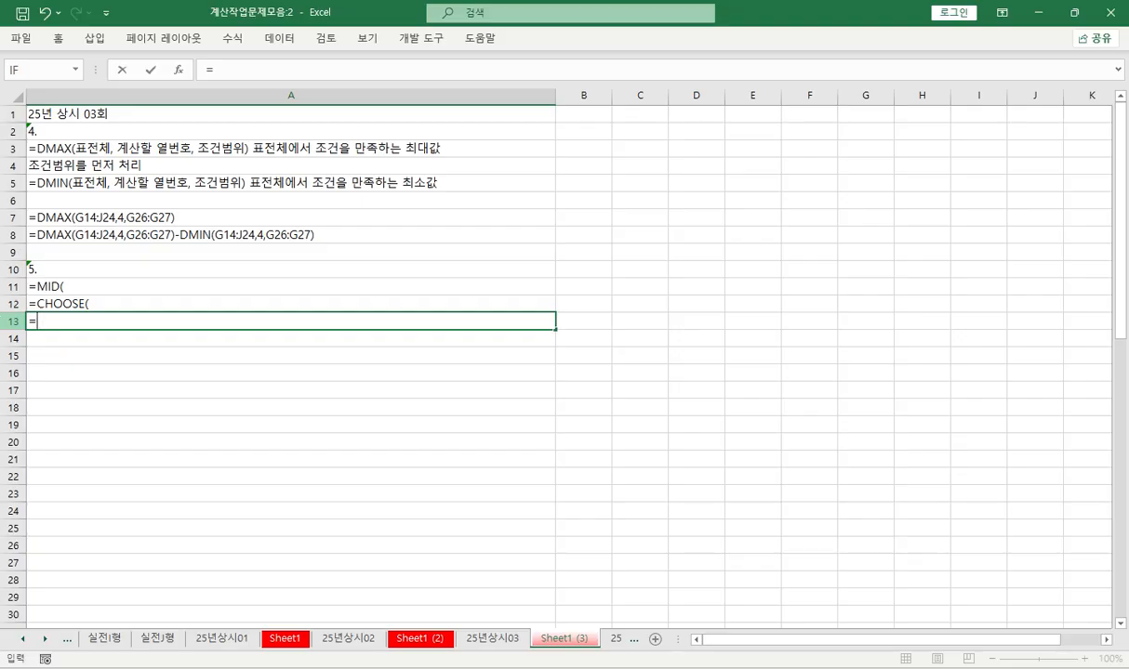
type("IF")
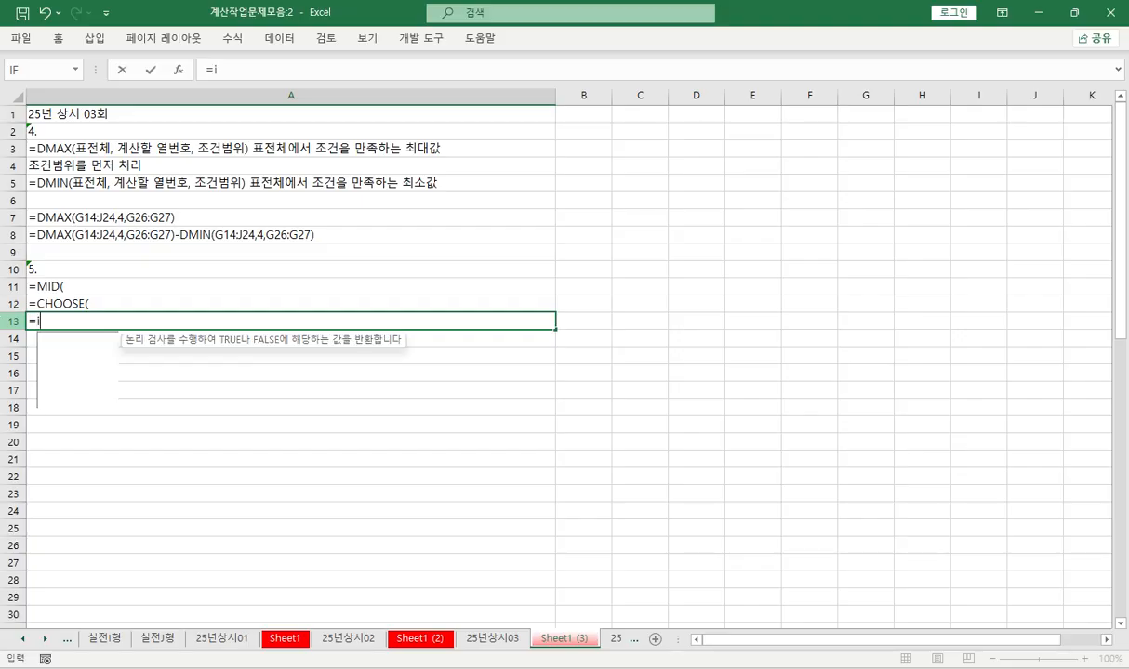
key("Down")
key("Tab")
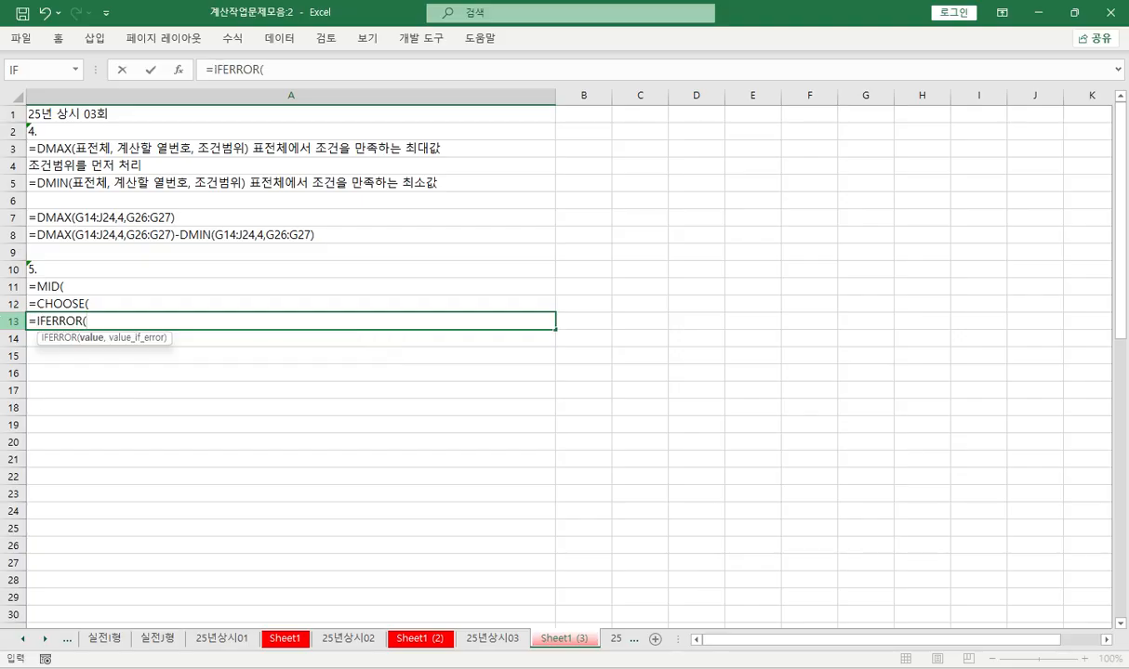
type("값이나 식")
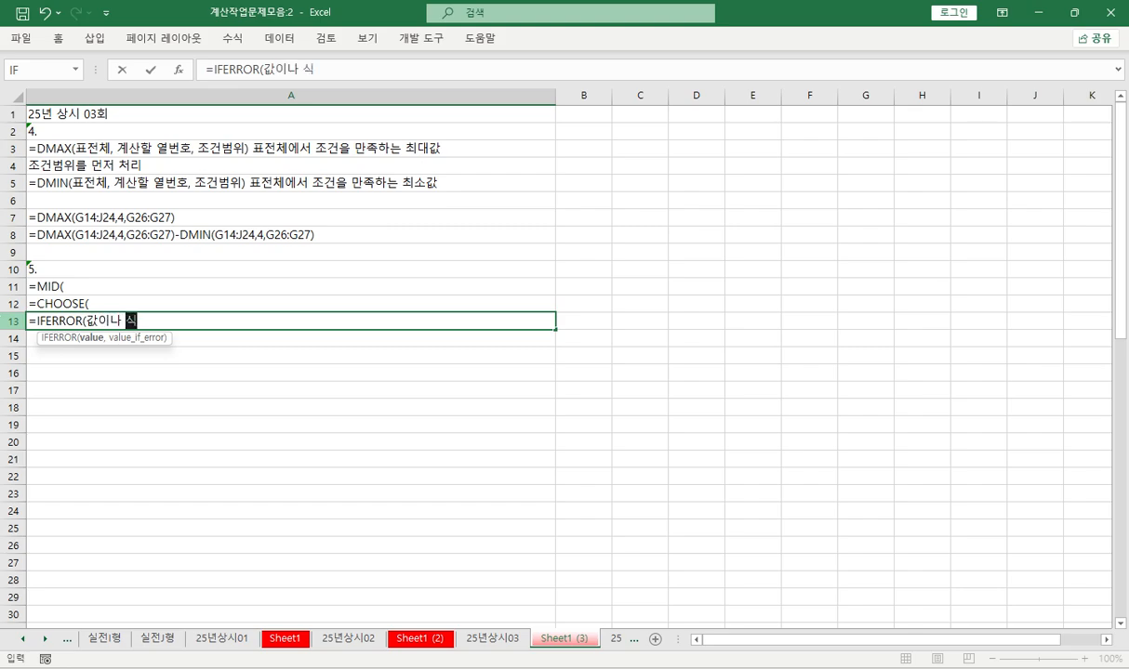
type(",")
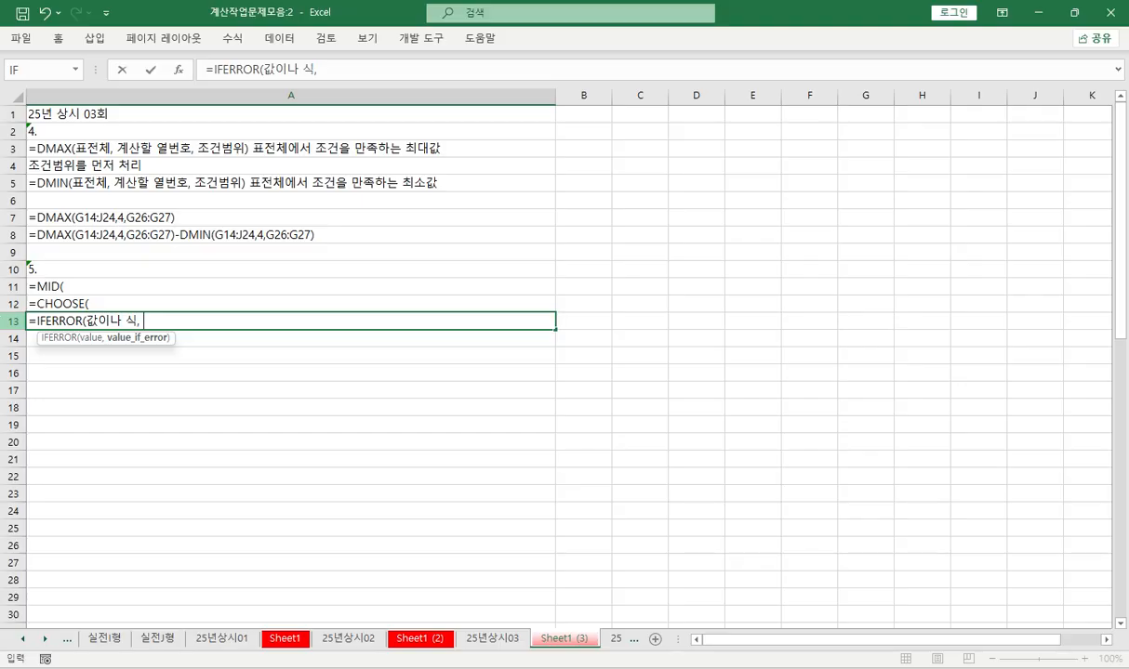
type(" \"대체메시제")
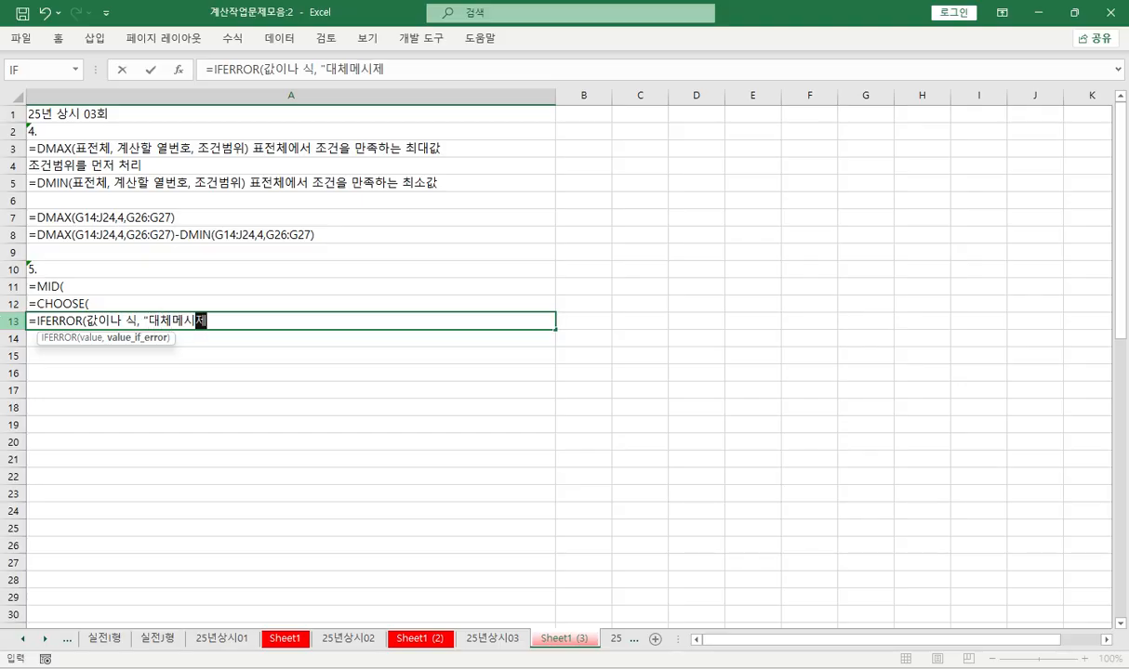
type("\") ")
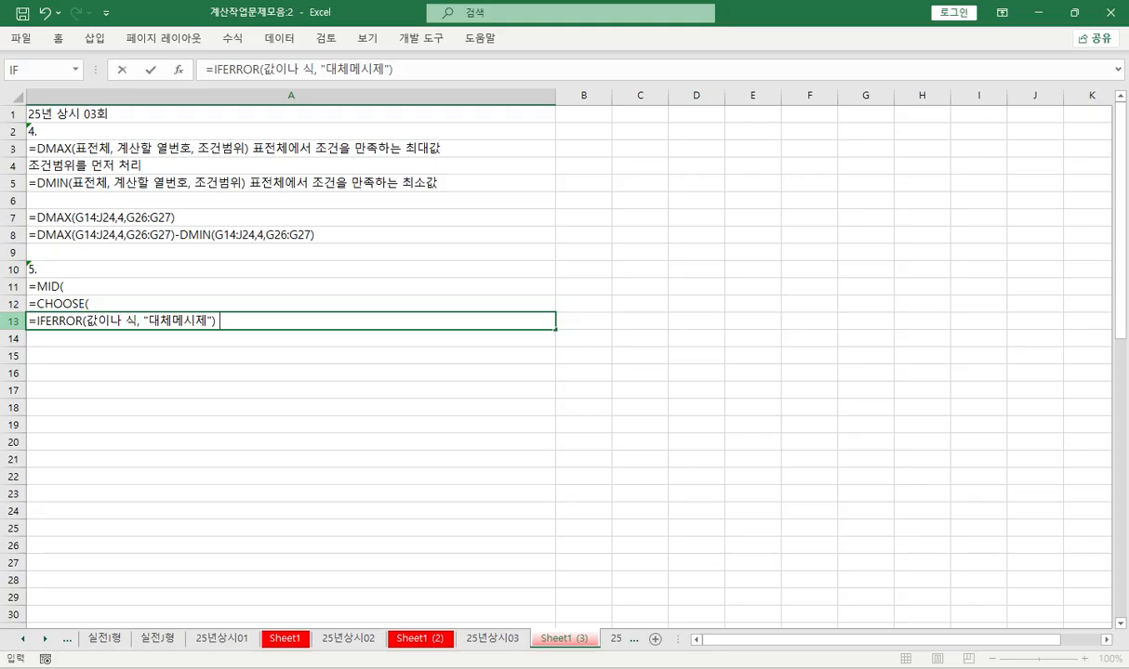
type("오류메세지")
type("를 변경")
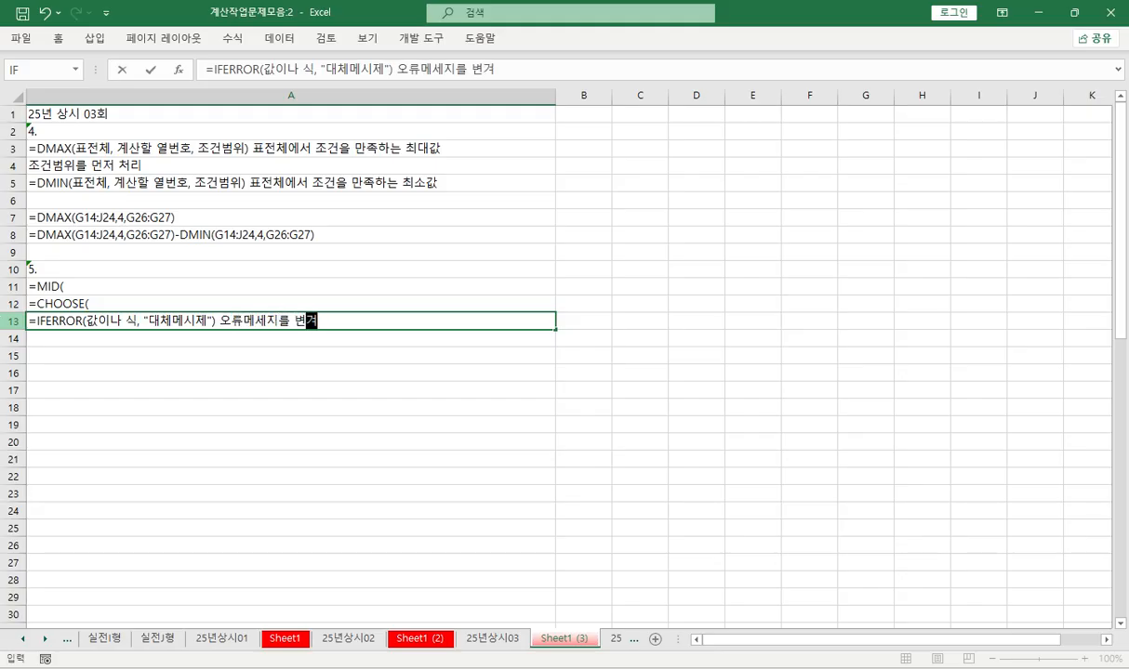
key("Return")
- Complete the CHOOSE note in A12 so it reads =CHOOSE(선택번호, 1일때, 2일때, ...)
key("Up")
key("Up")
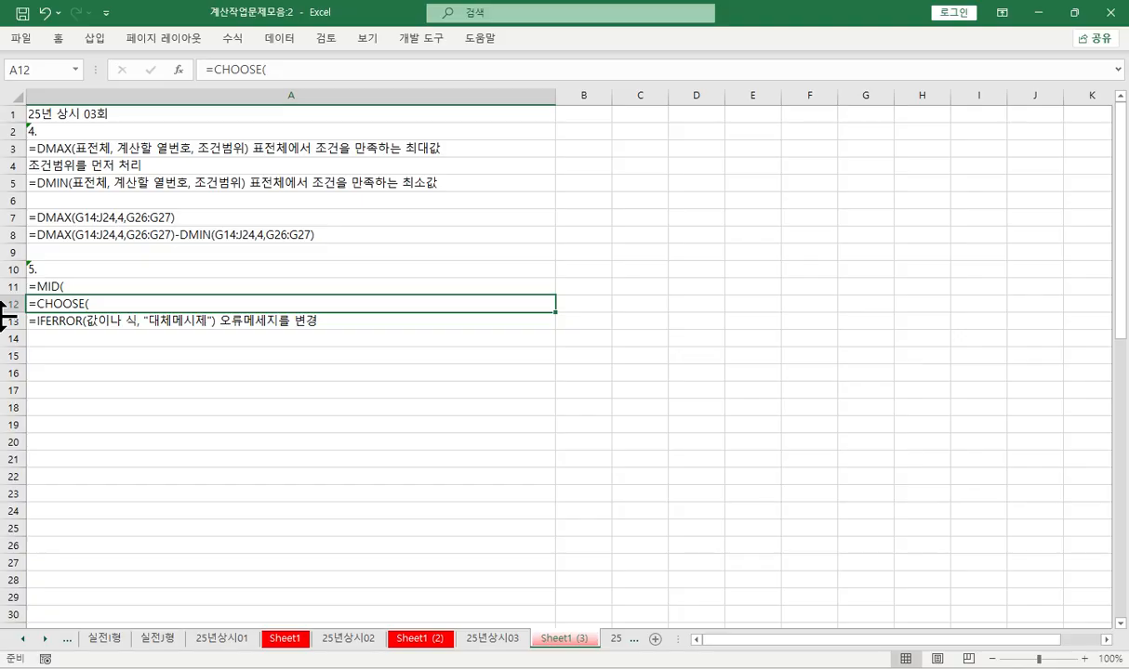
key("F2")
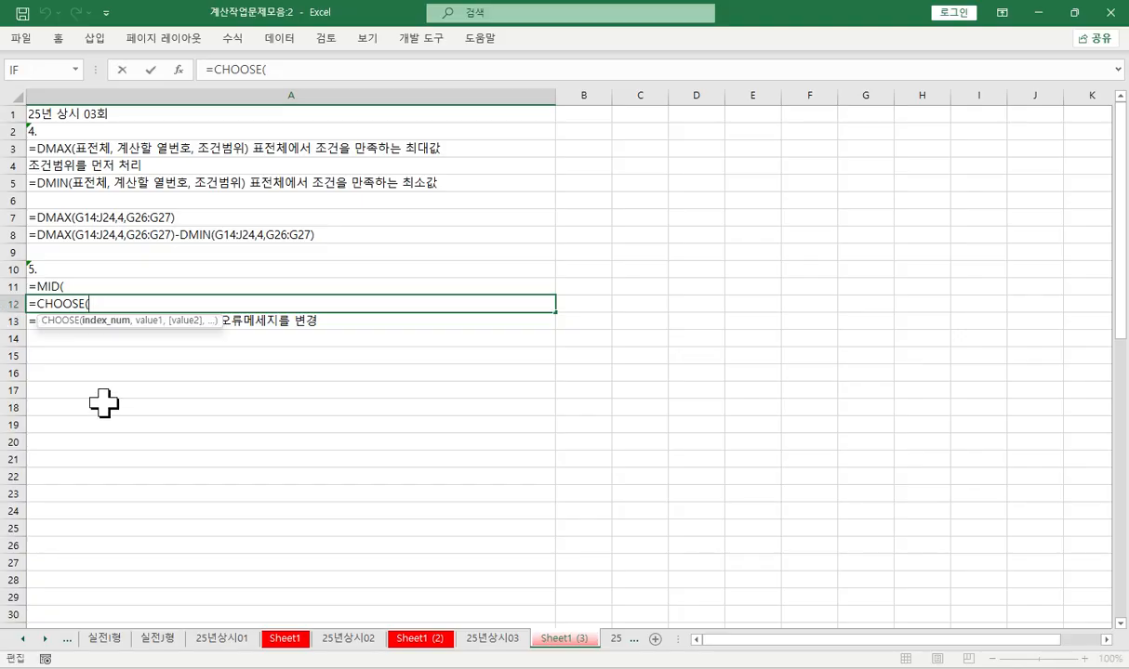
type("선택번호,")
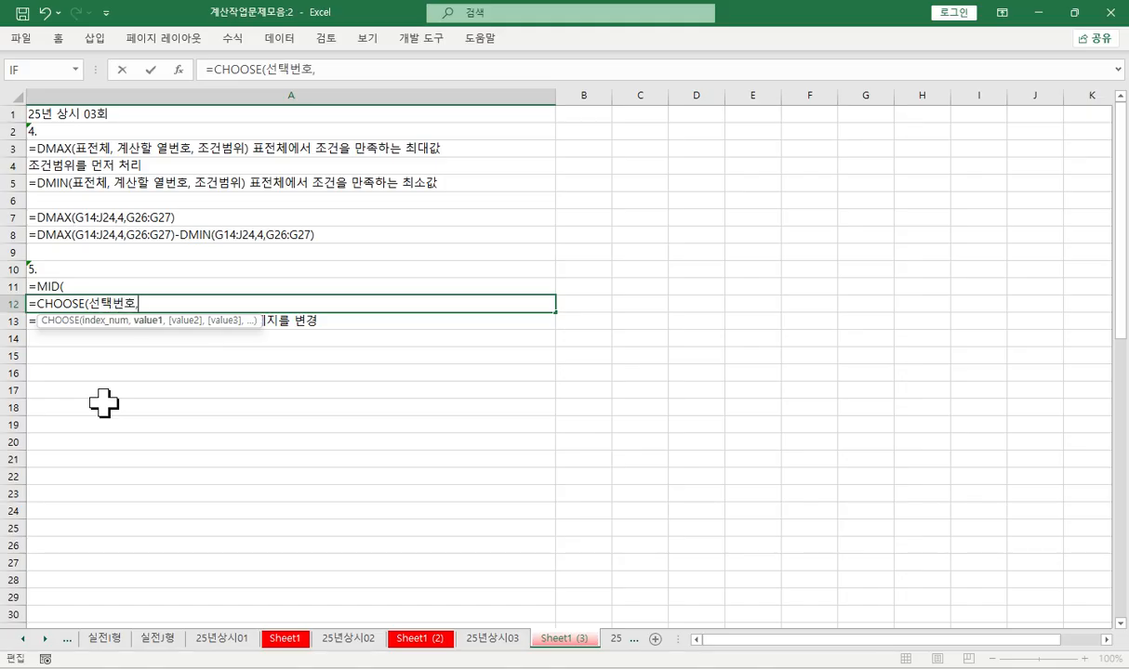
type(" 1일때, 2일")
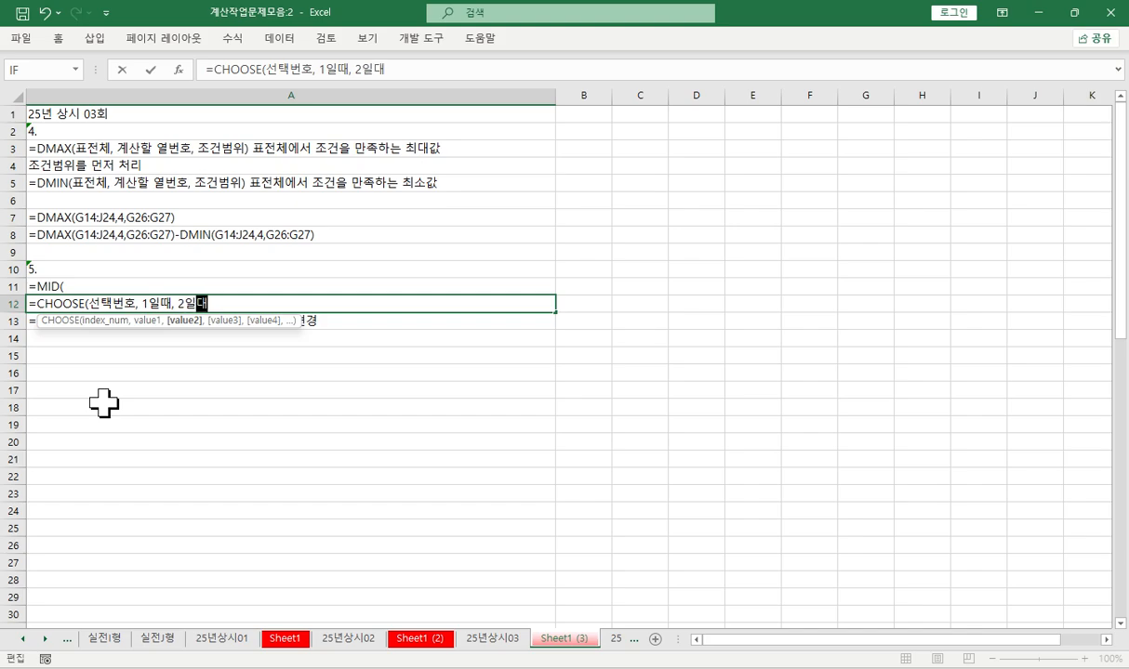
type("때, ...")
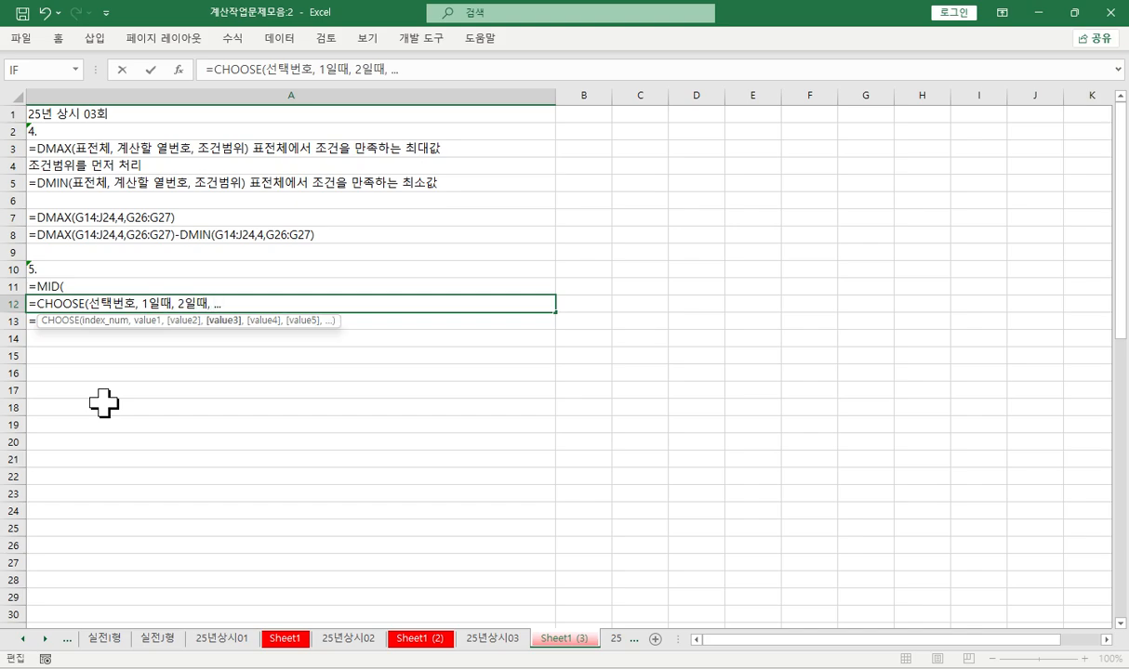
type(")")
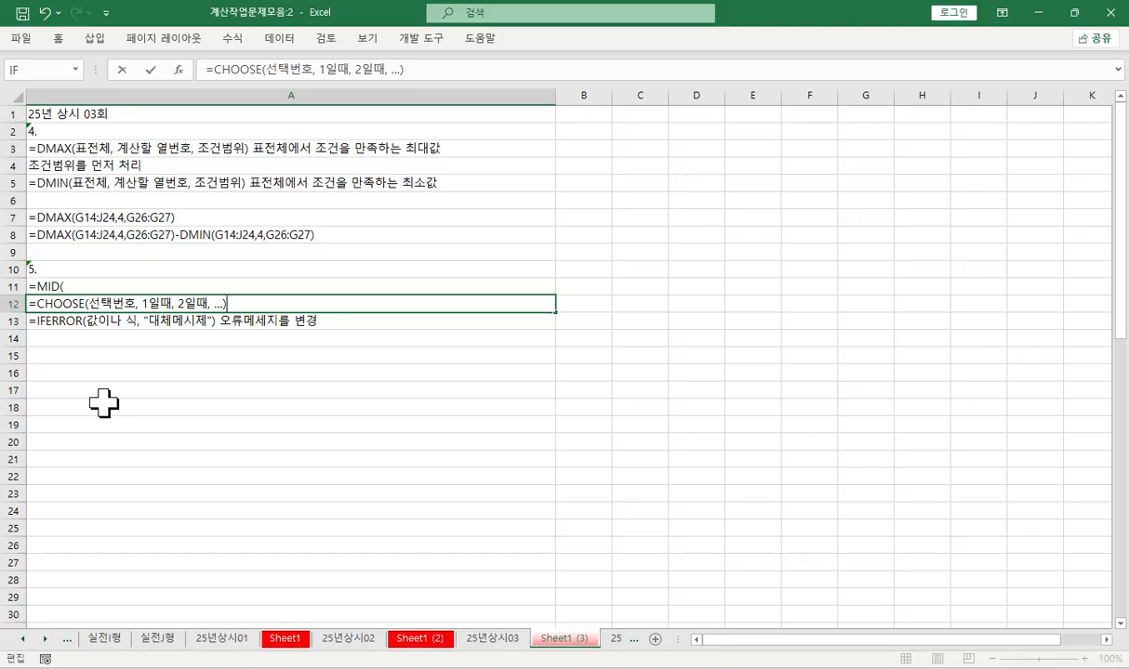
key("Return")
- Complete the MID note in A11 so it reads =MID(문자열, 시작위치, 뽑을 개수)
left_click(107, 282)
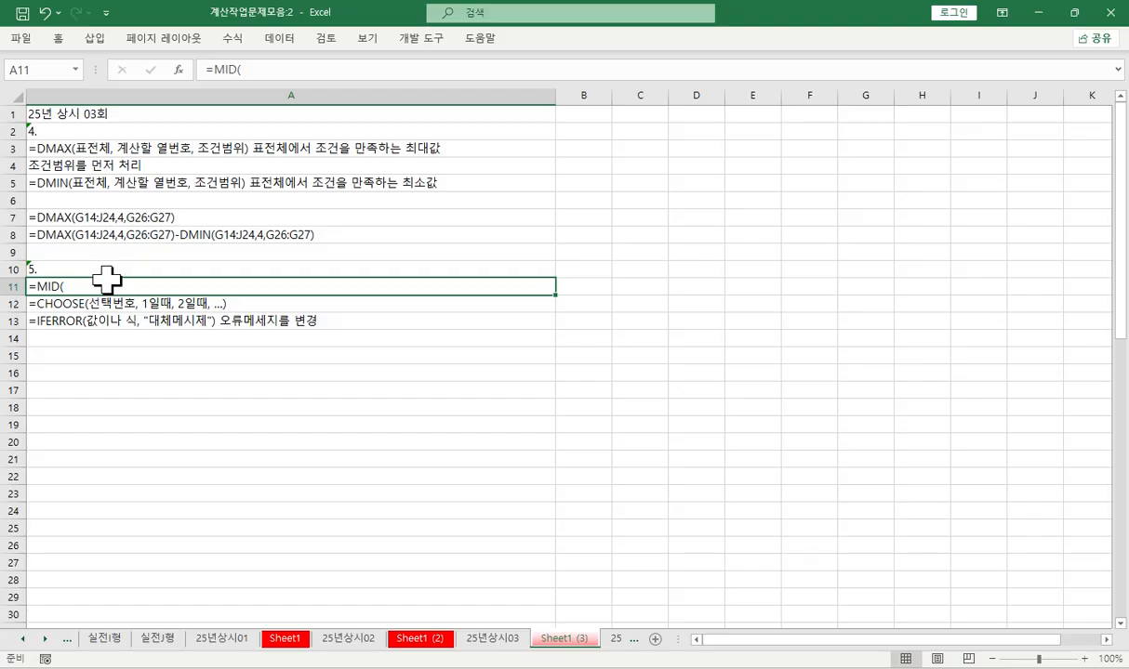
double_click(93, 288)
type("문장")
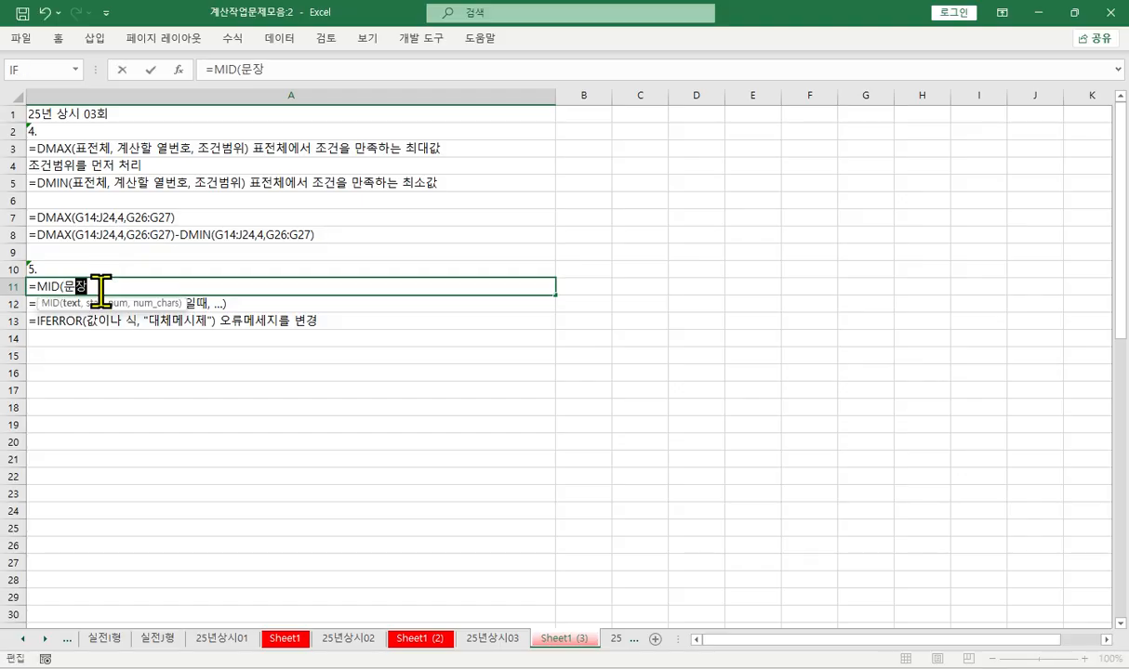
type("열")
type(", 시작")
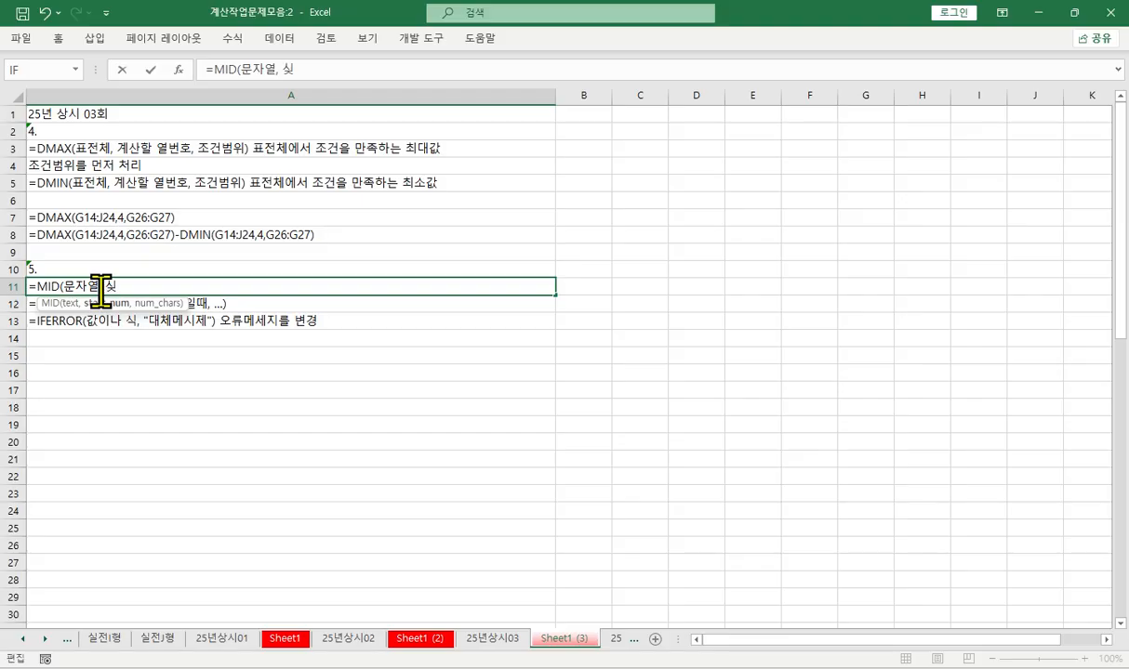
type("위치")
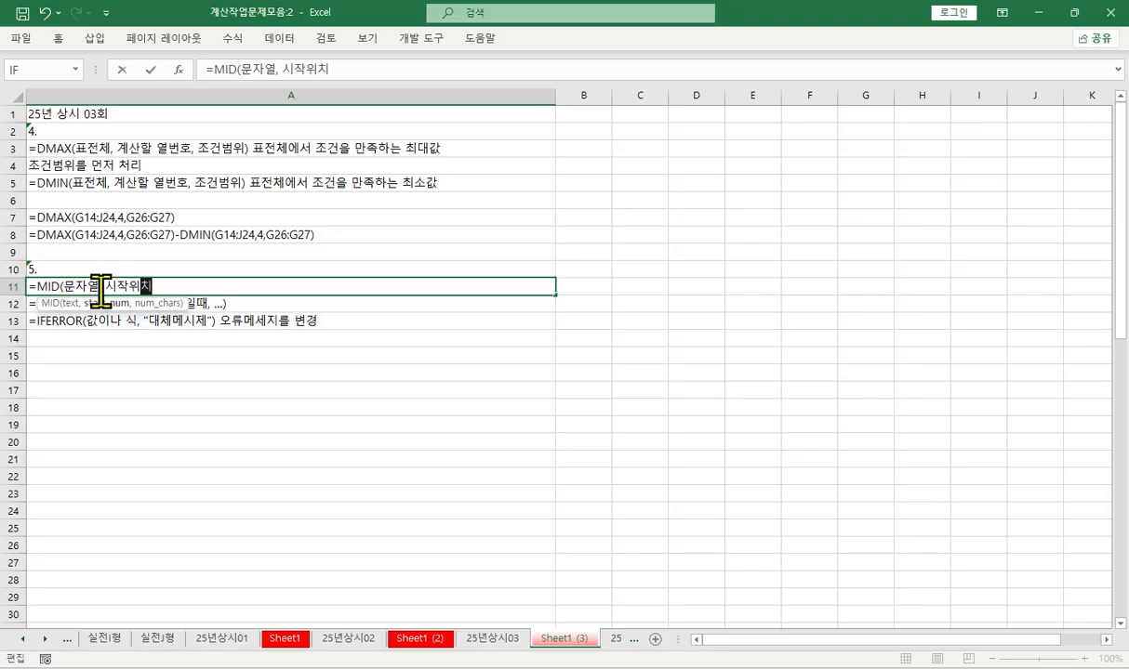
type(", 뽑을 개수")
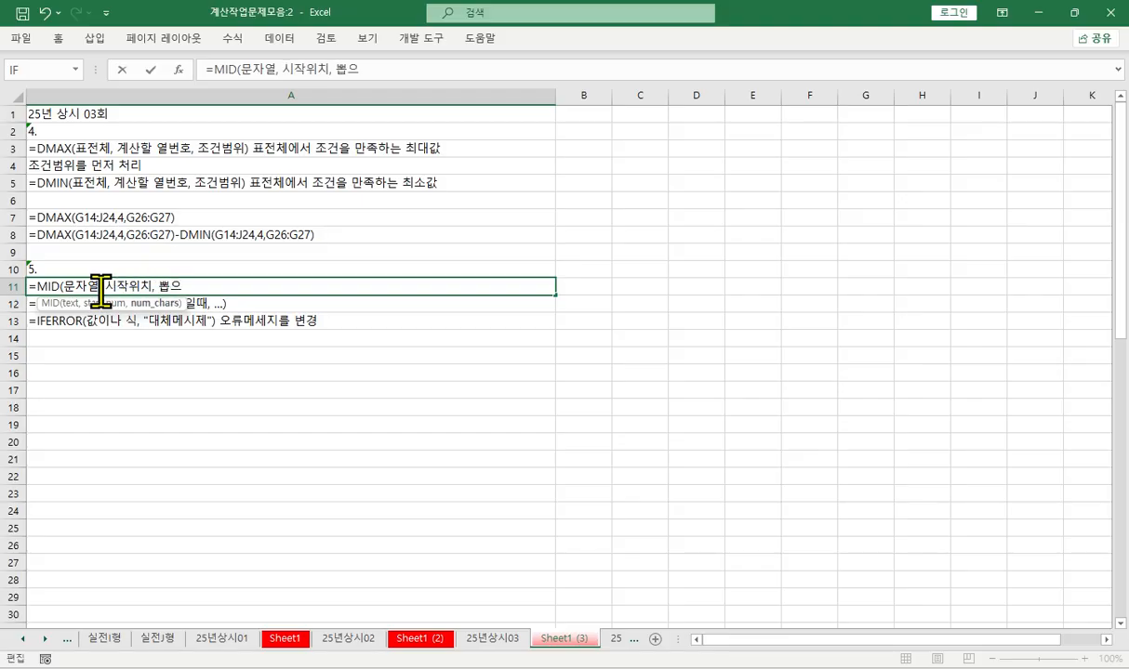
type(")")
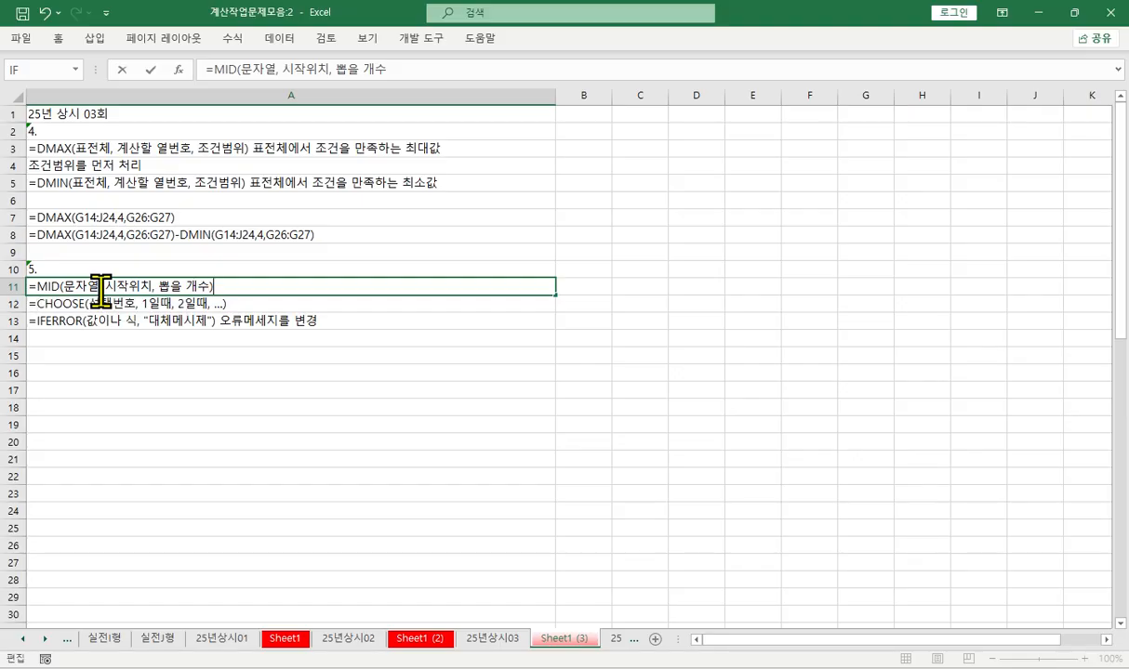
key("Return")
key("Return")
key("Return")
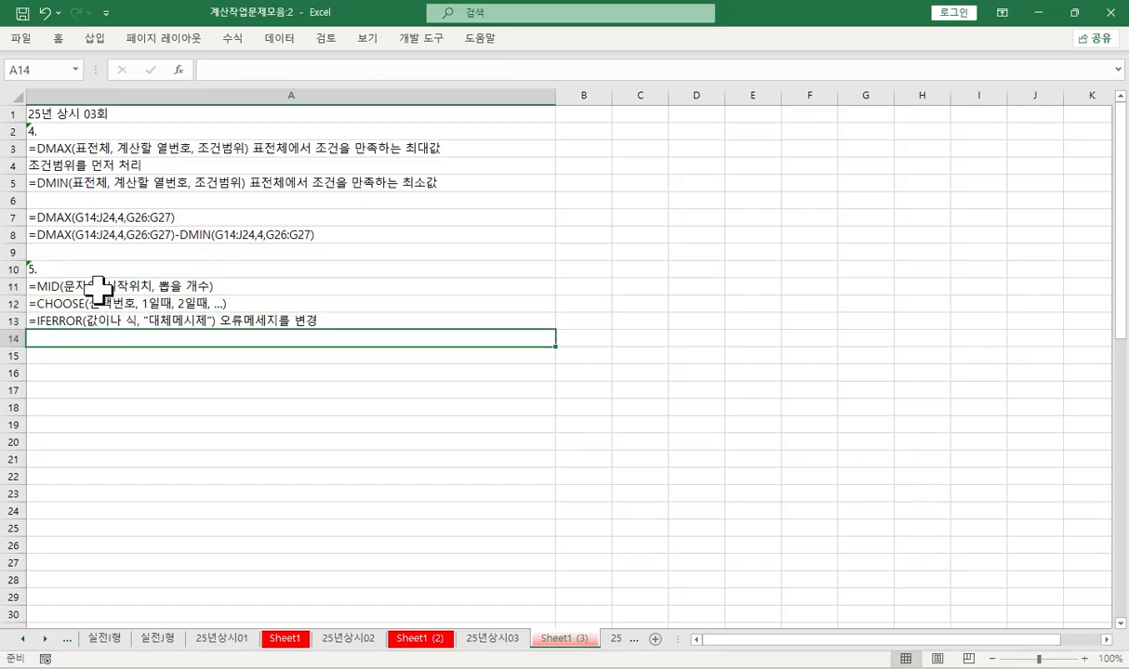
left_click_drag(97, 290, 93, 316)
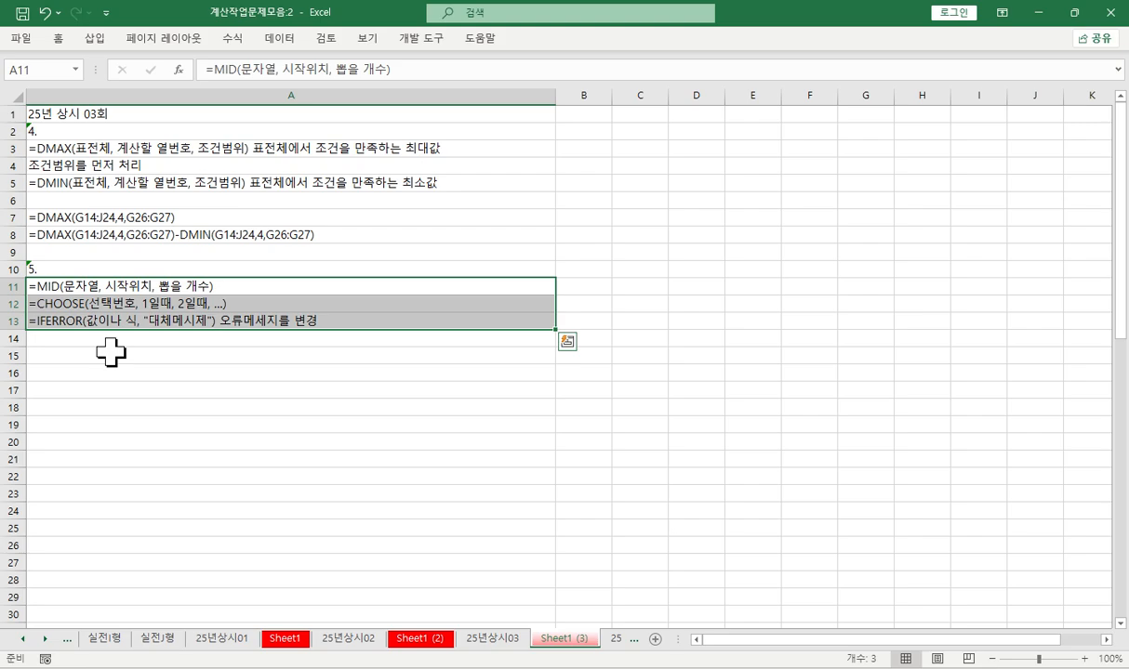
left_click_drag(76, 289, 81, 318)
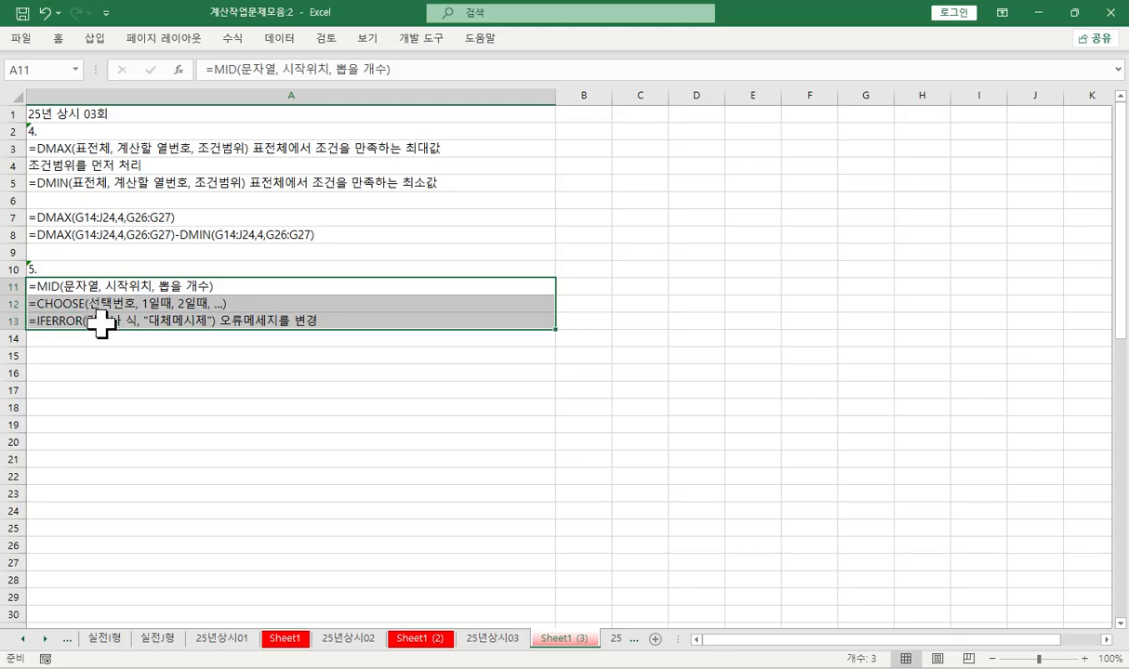
left_click_drag(111, 291, 112, 318)
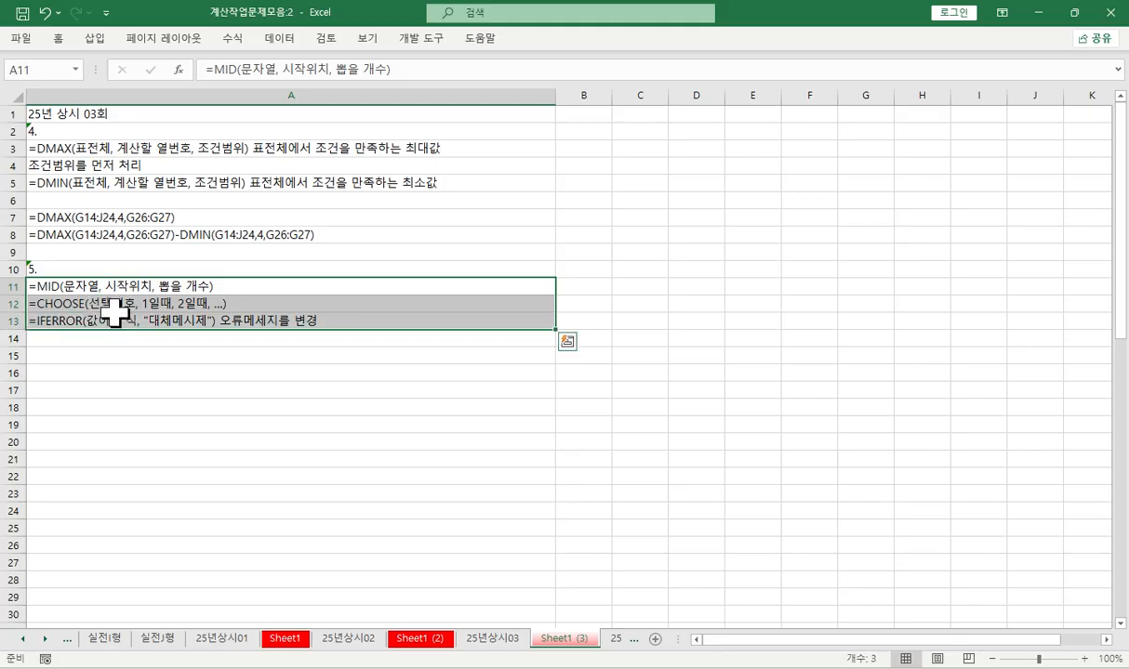
left_click(141, 356)
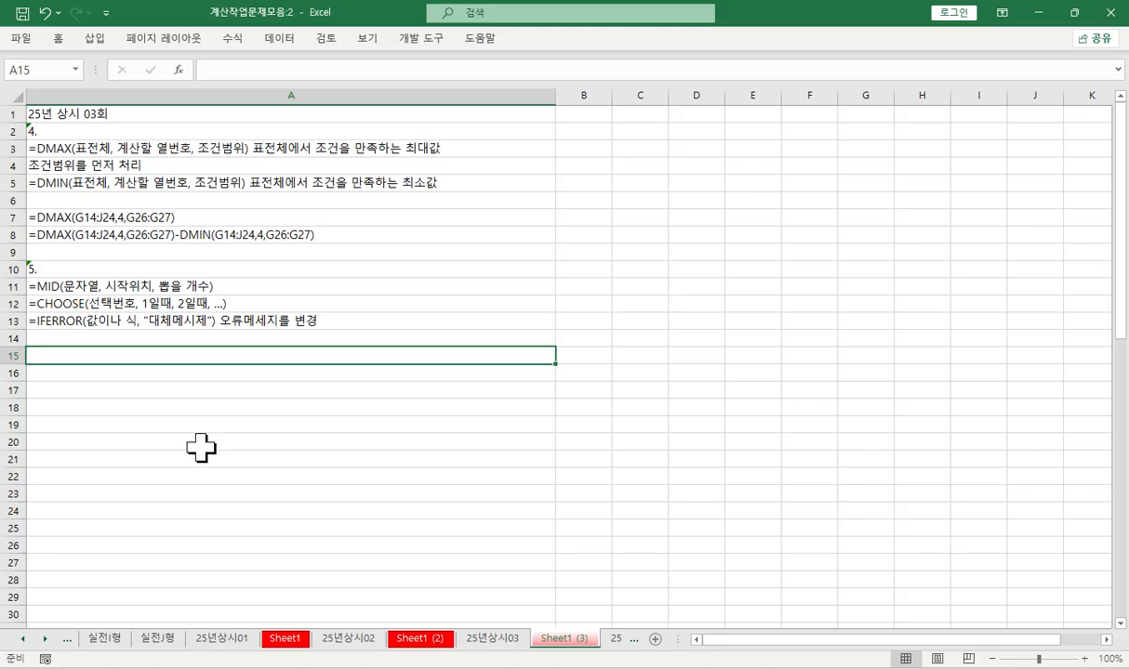
- On sheet 25년상시03, enter =MID(C28,8,1) in cell E28 of [표5], using the function arguments dialog
left_click(491, 639)
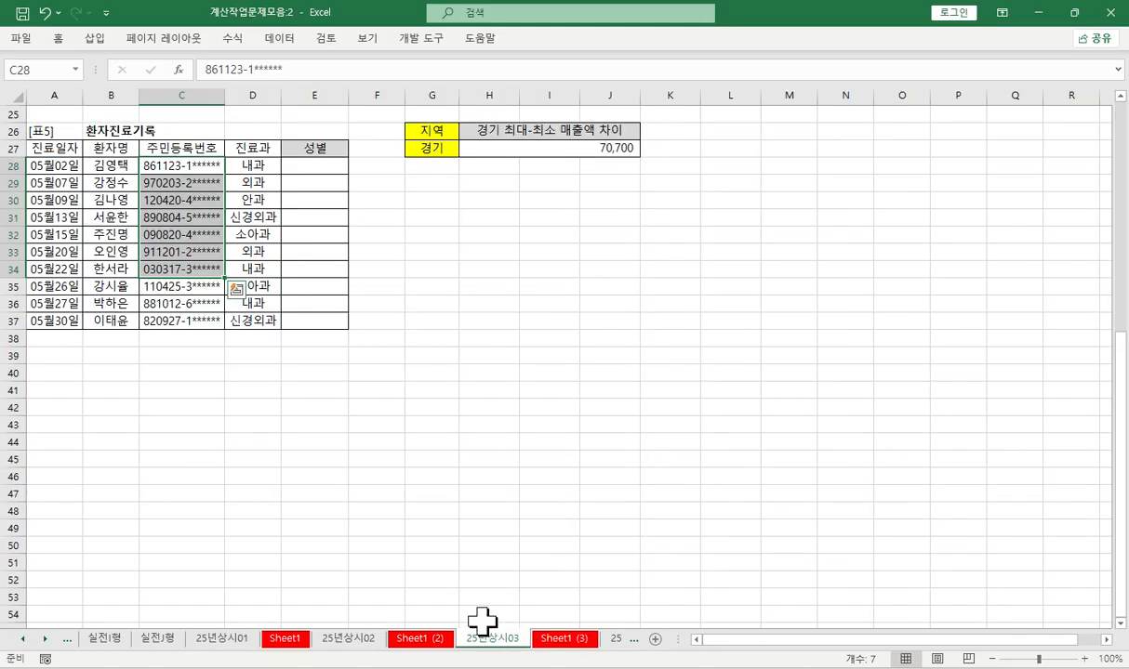
left_click(313, 170)
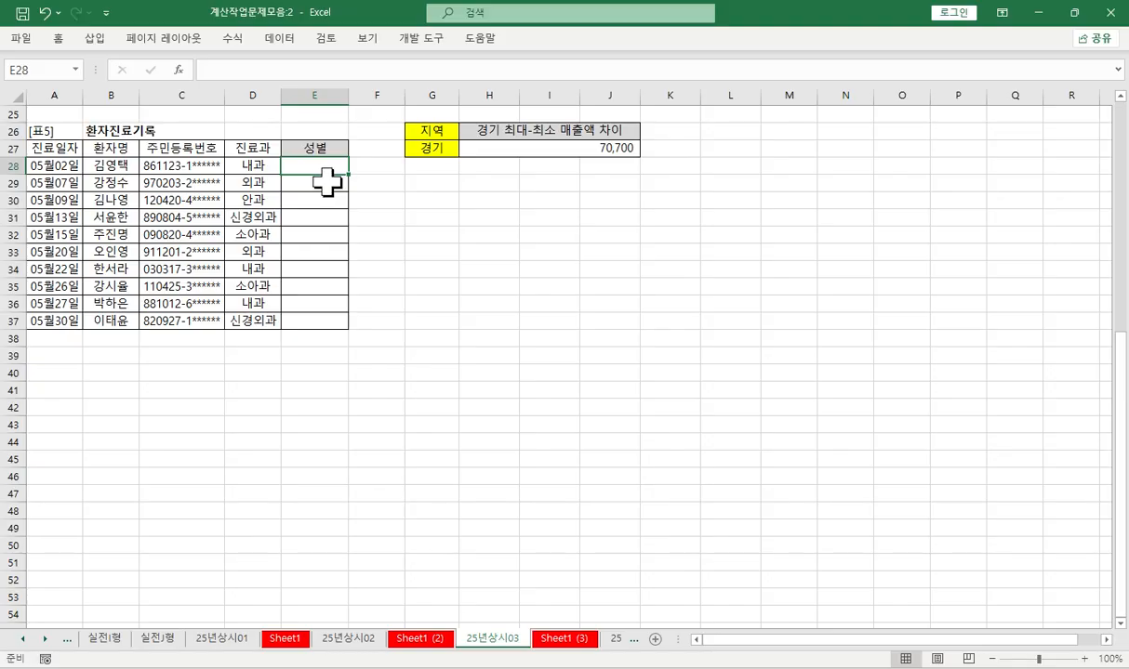
left_click(245, 71)
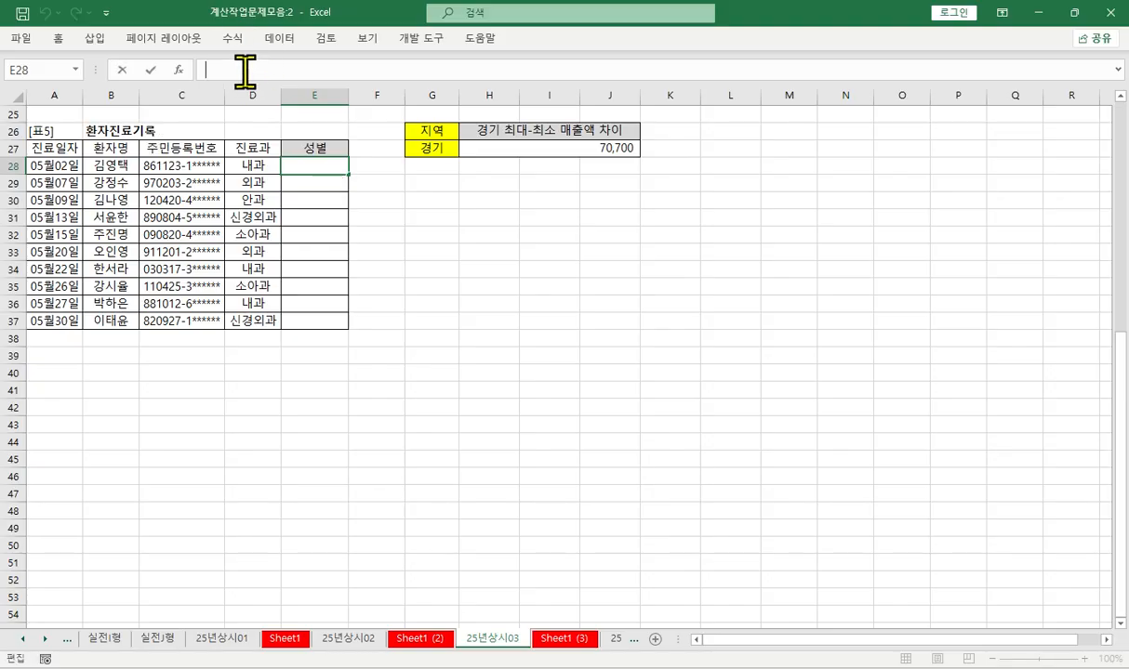
type("=MID(")
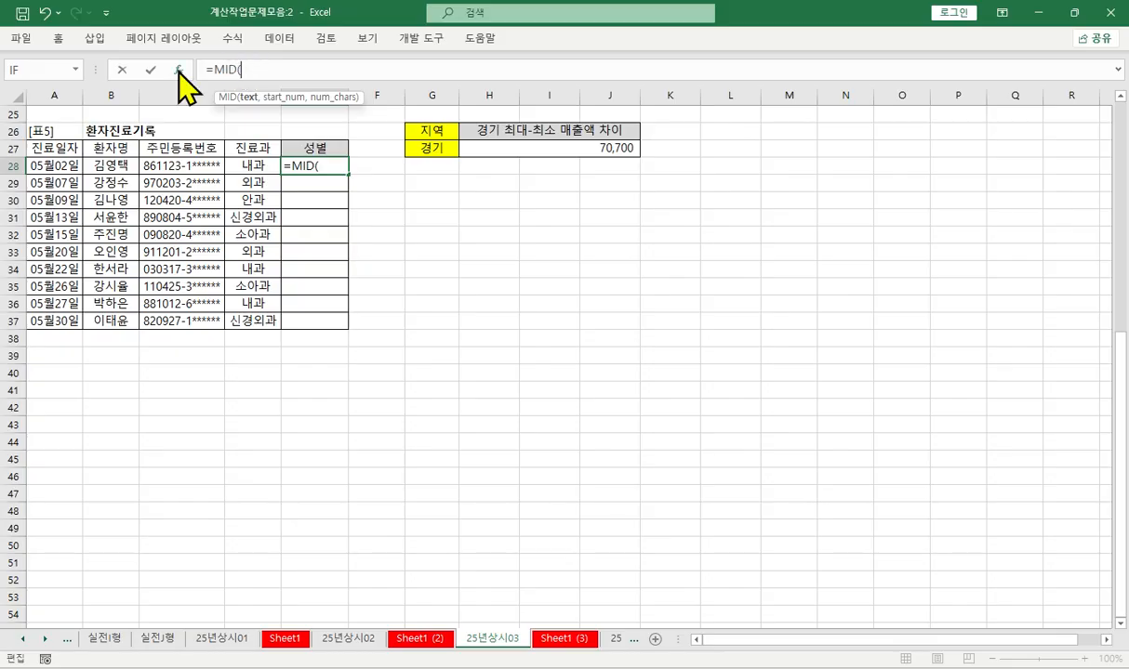
left_click(178, 69)
left_click(182, 167)
key("Tab")
type("8")
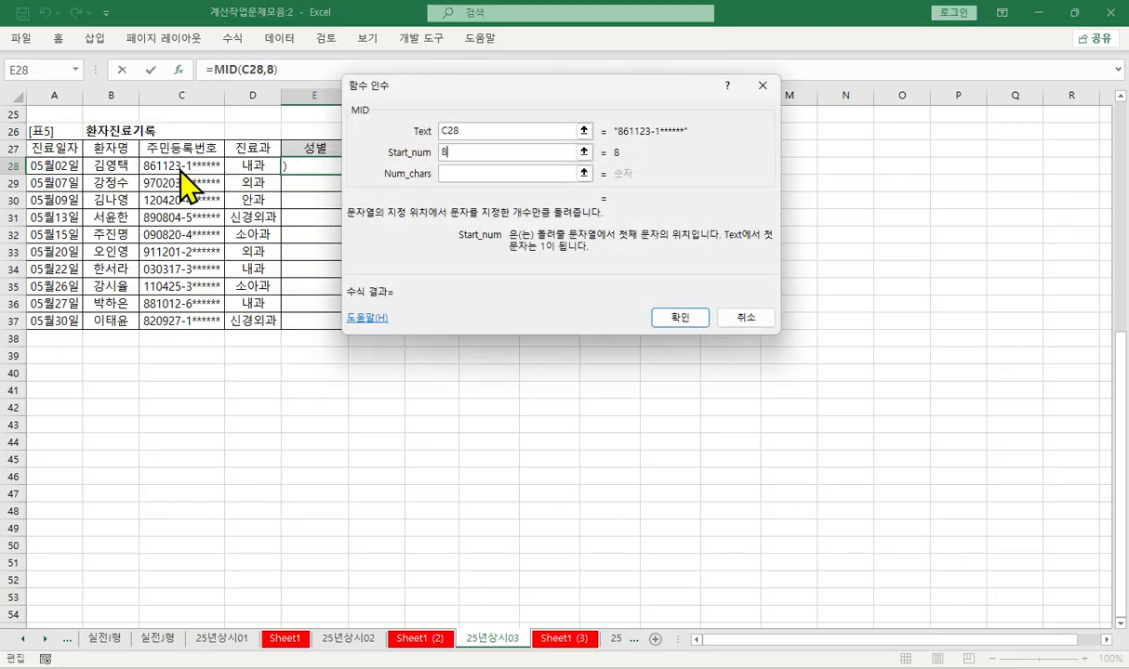
key("Tab")
type("1")
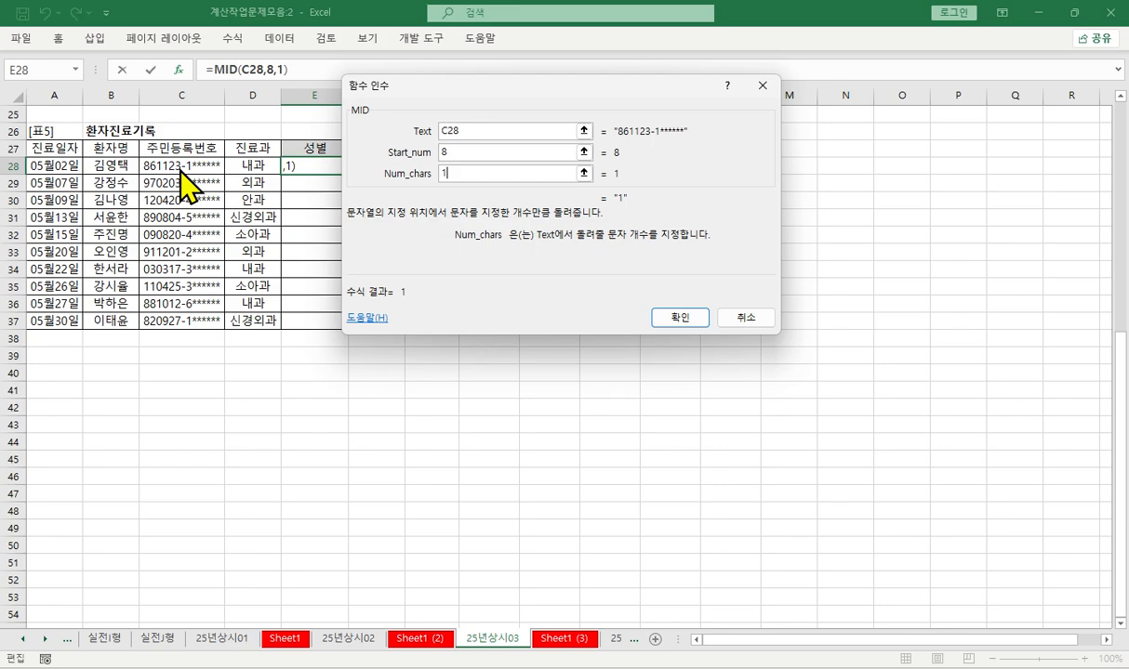
key("Return")
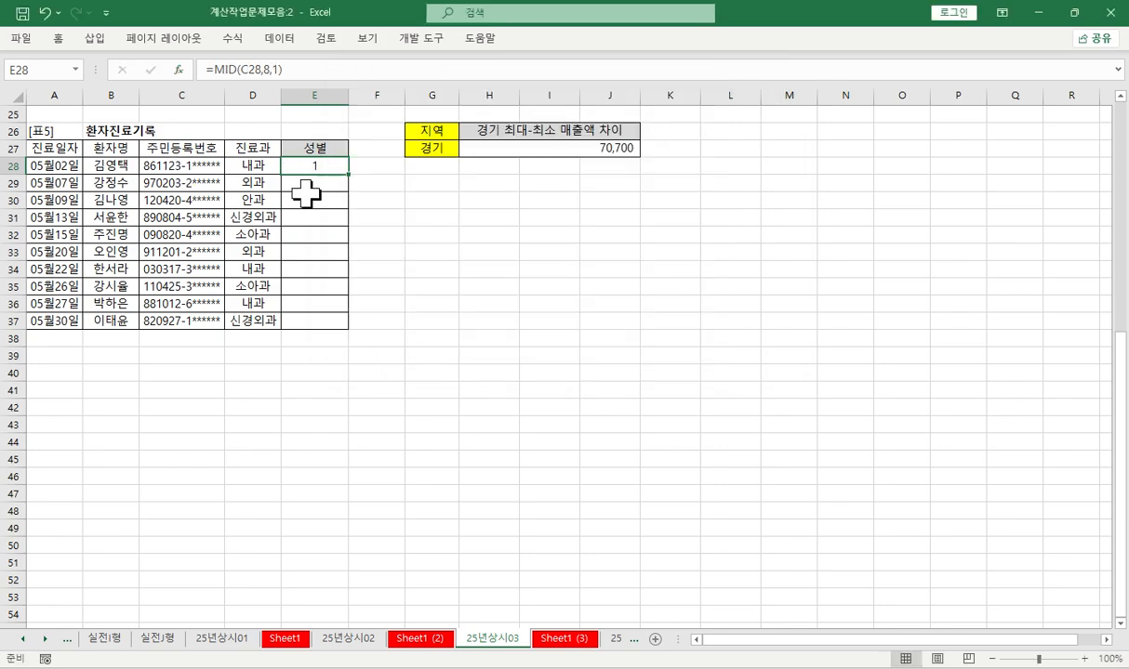
- Fill the MID formula from E28 down to E37 in the 성별 column and check cells E31 and E36
left_click_drag(349, 174, 368, 323)
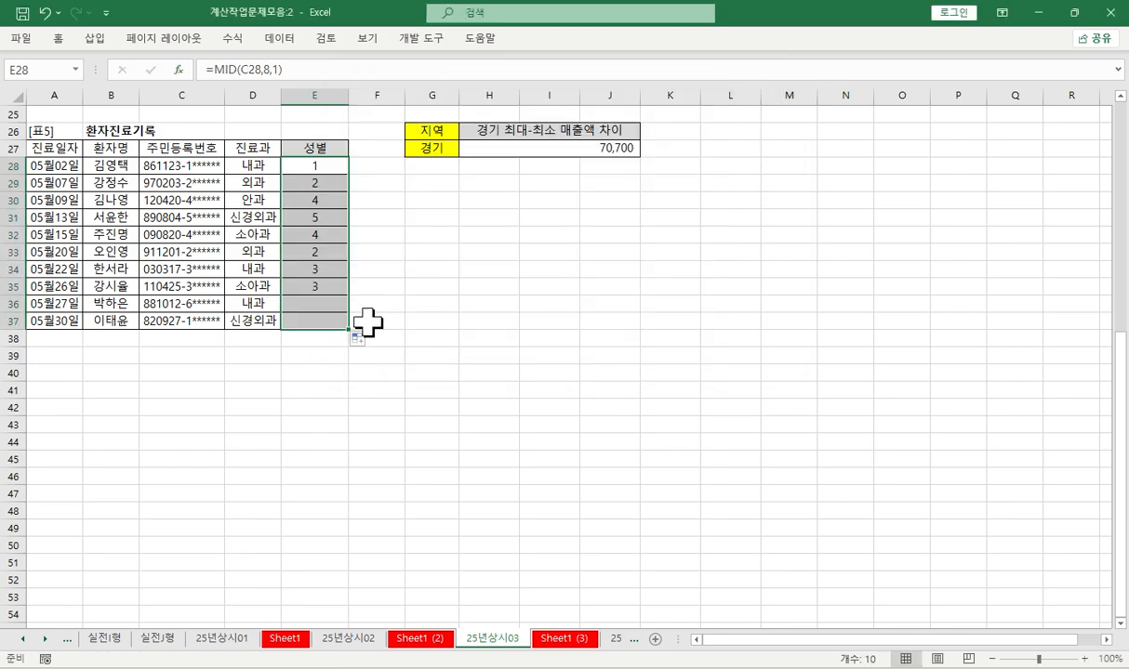
left_click(321, 221)
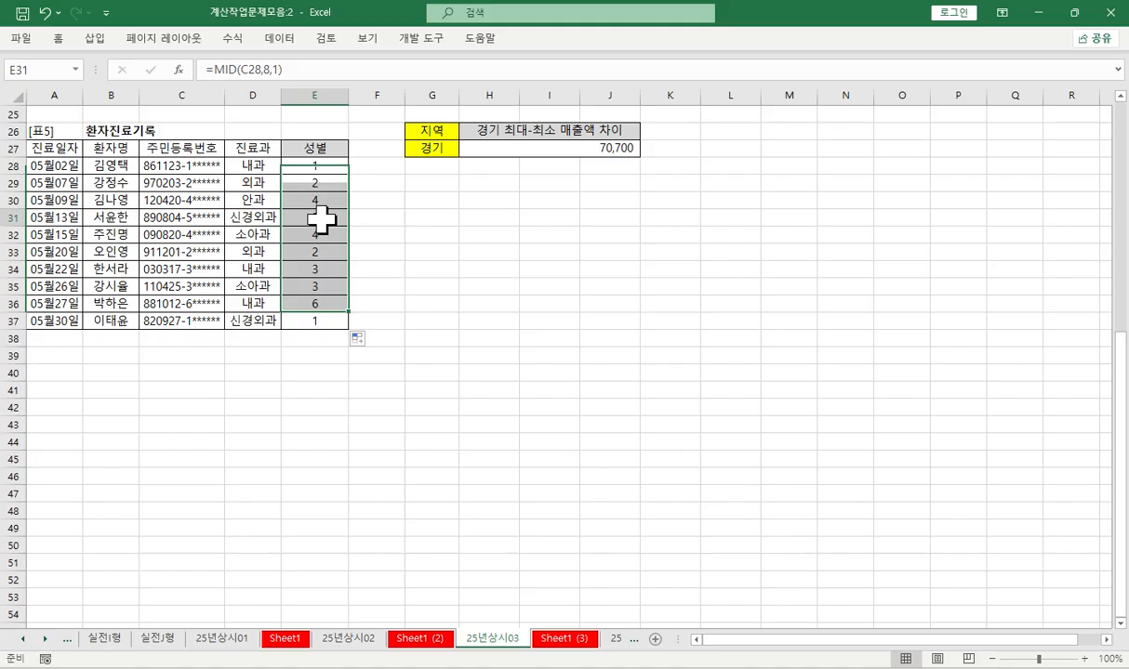
left_click(320, 303)
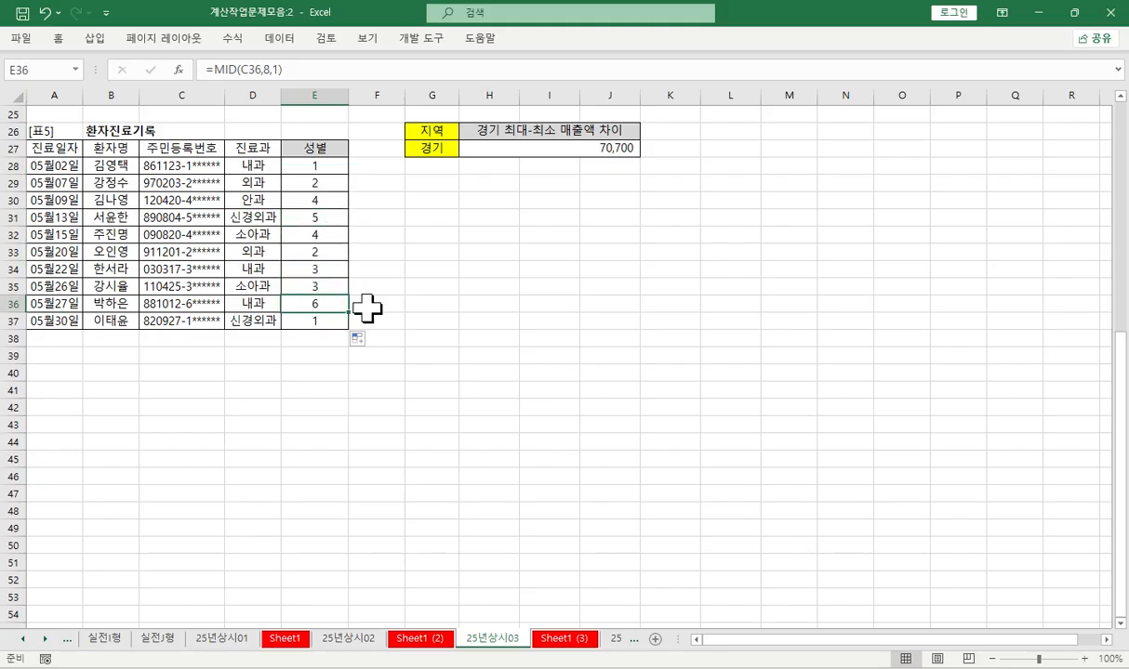
- Wrap the MID formula in E28 in a CHOOSE function, keeping MID(C28,8,1) as the index number, and show its function arguments
left_click(314, 164)
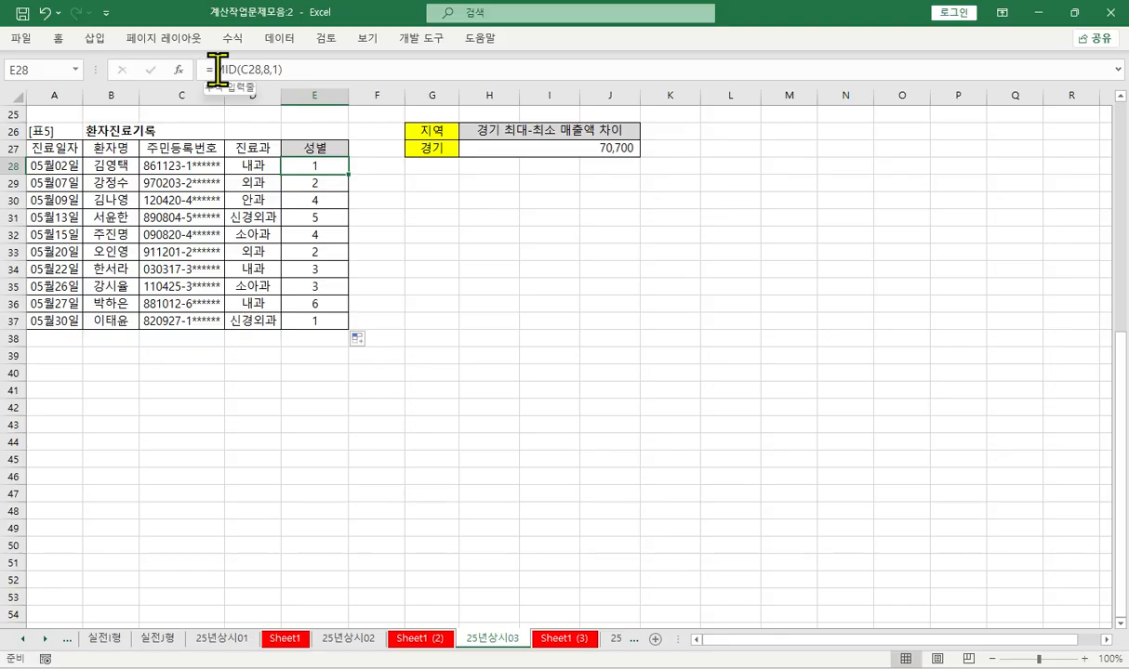
left_click(314, 69)
type("cho")
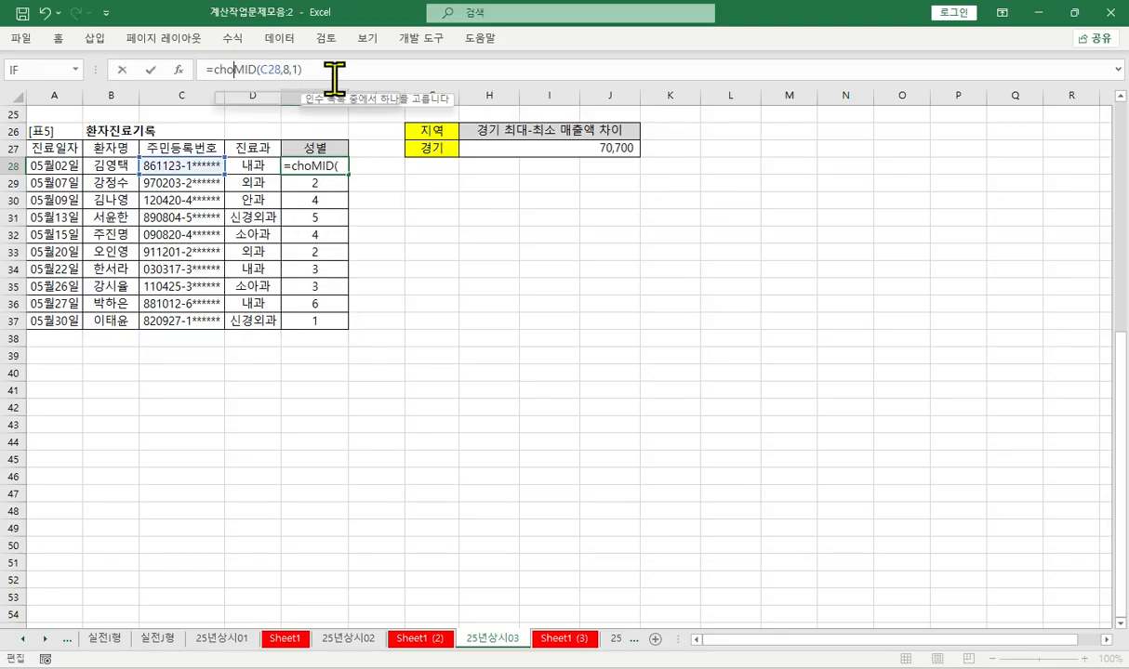
key("Tab")
key("ctrl+a")
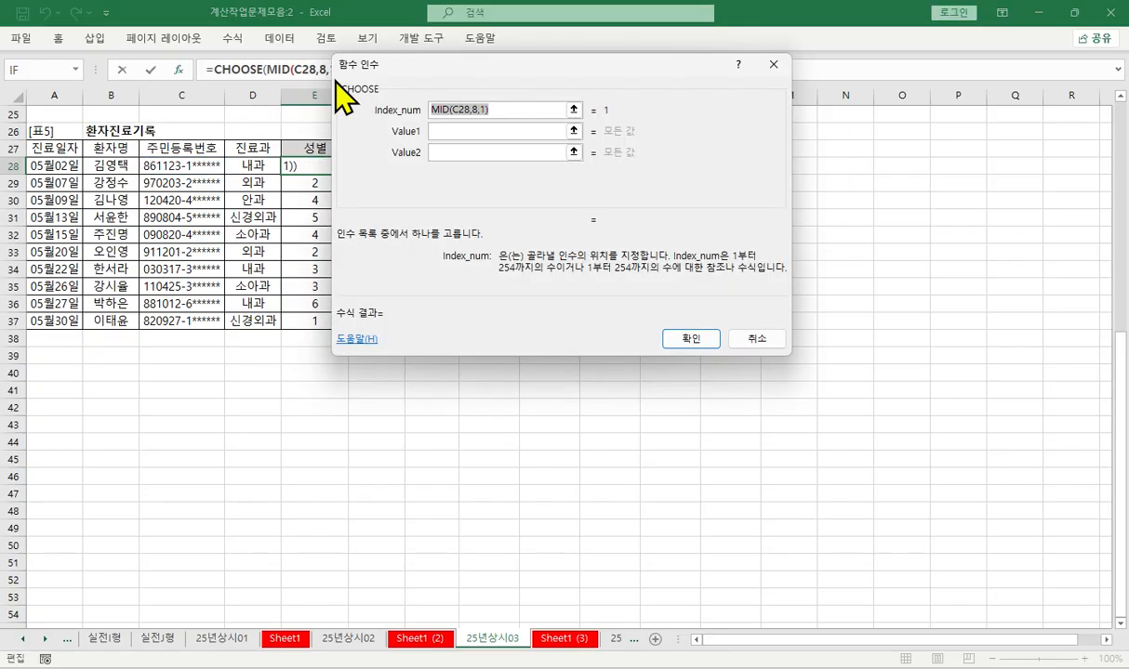
- Set the four CHOOSE values to 남, 여, 남, 여 and fill the formula from E28 down to E37
key("Tab")
type("남")
key("Tab")
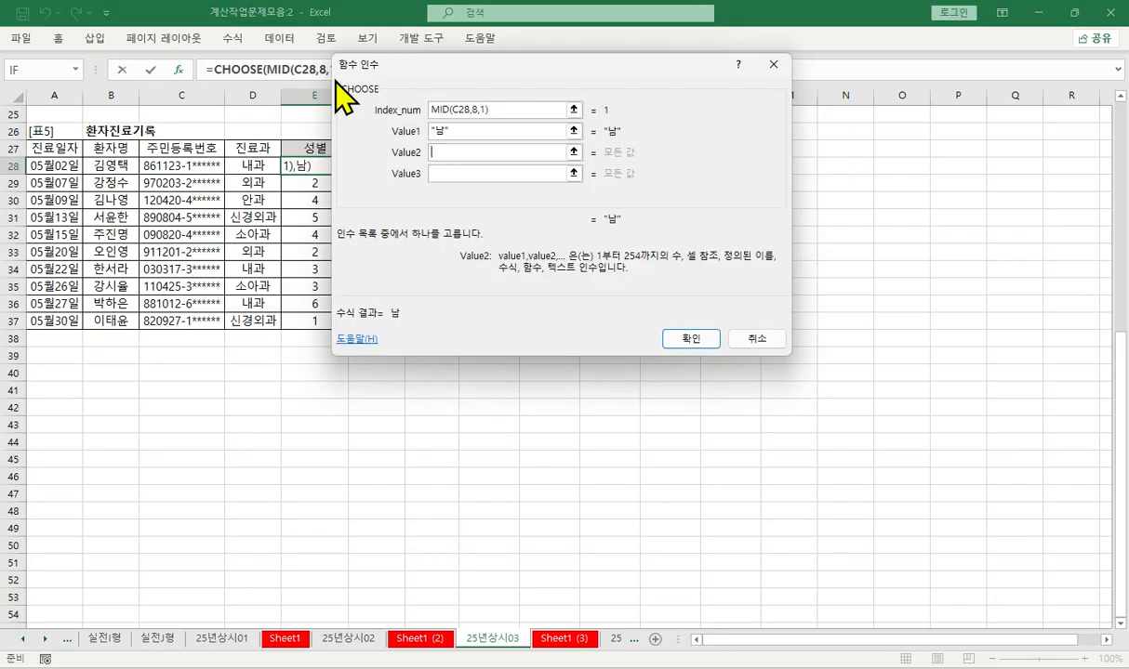
type("여")
key("Tab")
type("남")
key("Tab")
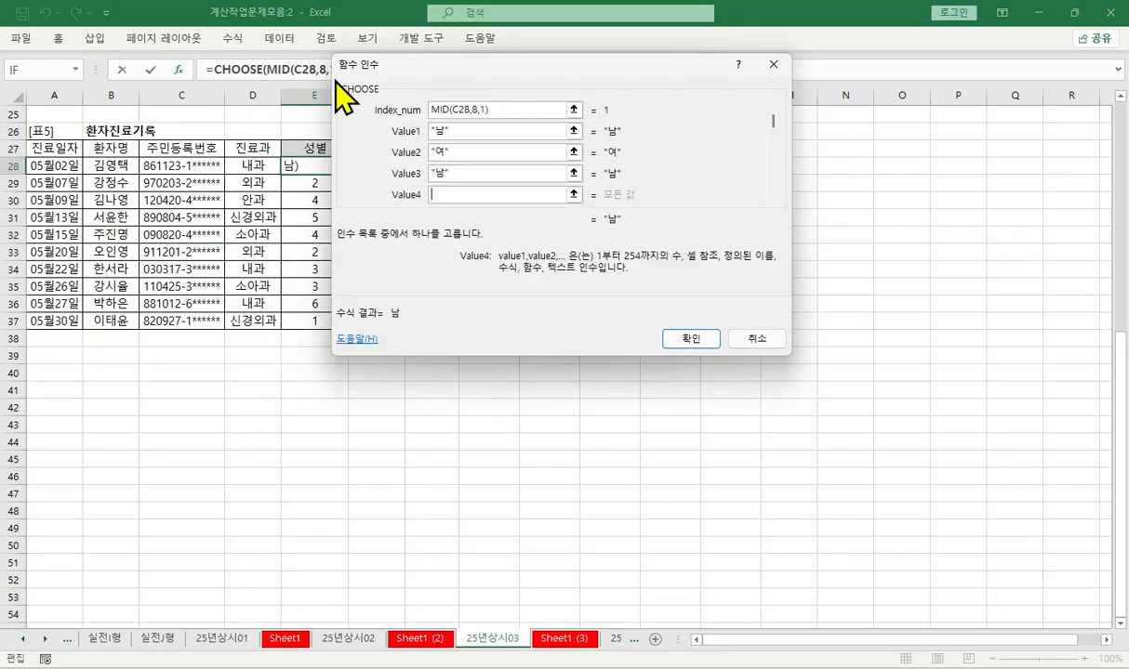
type("ㅇㅕ")
key("Tab")
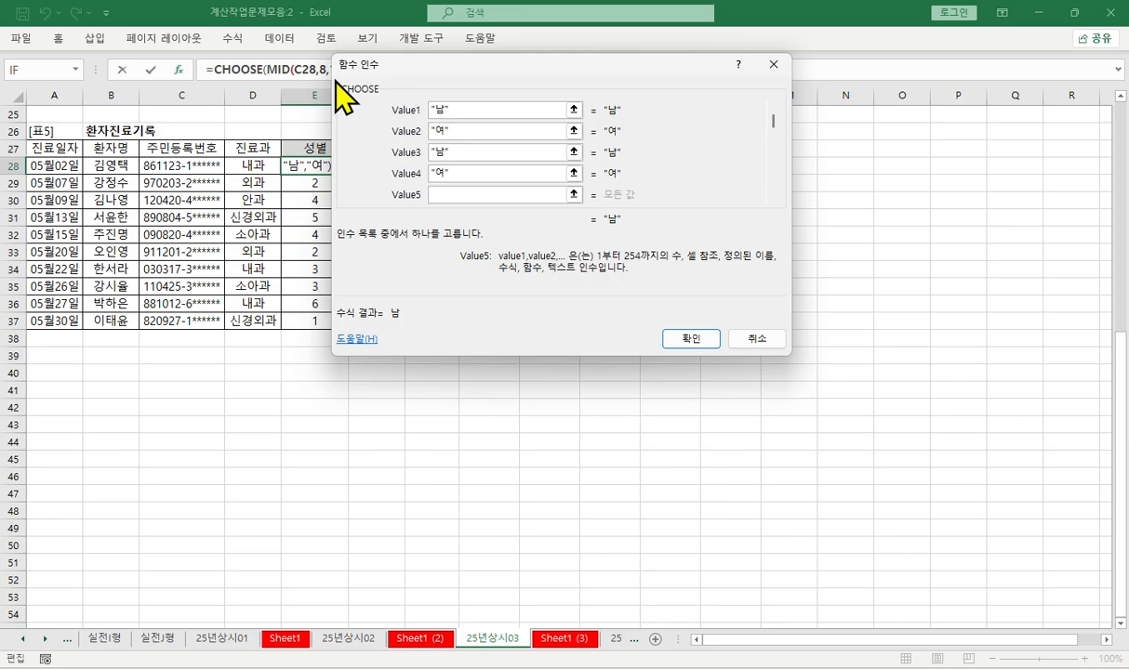
key("Return")
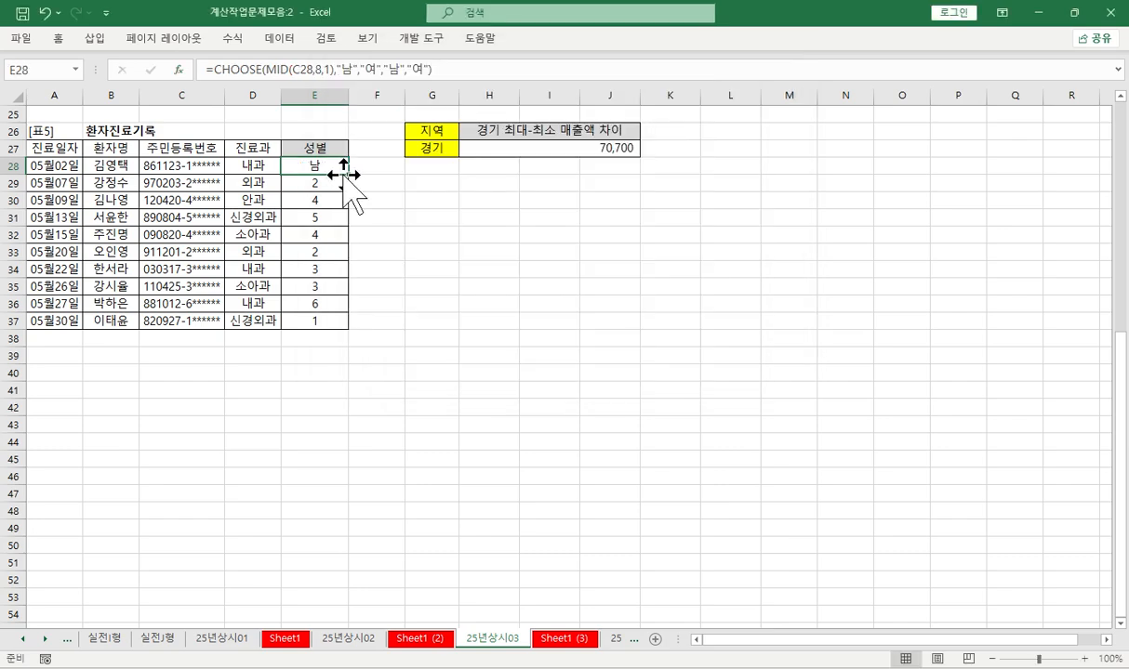
left_click_drag(349, 175, 350, 323)
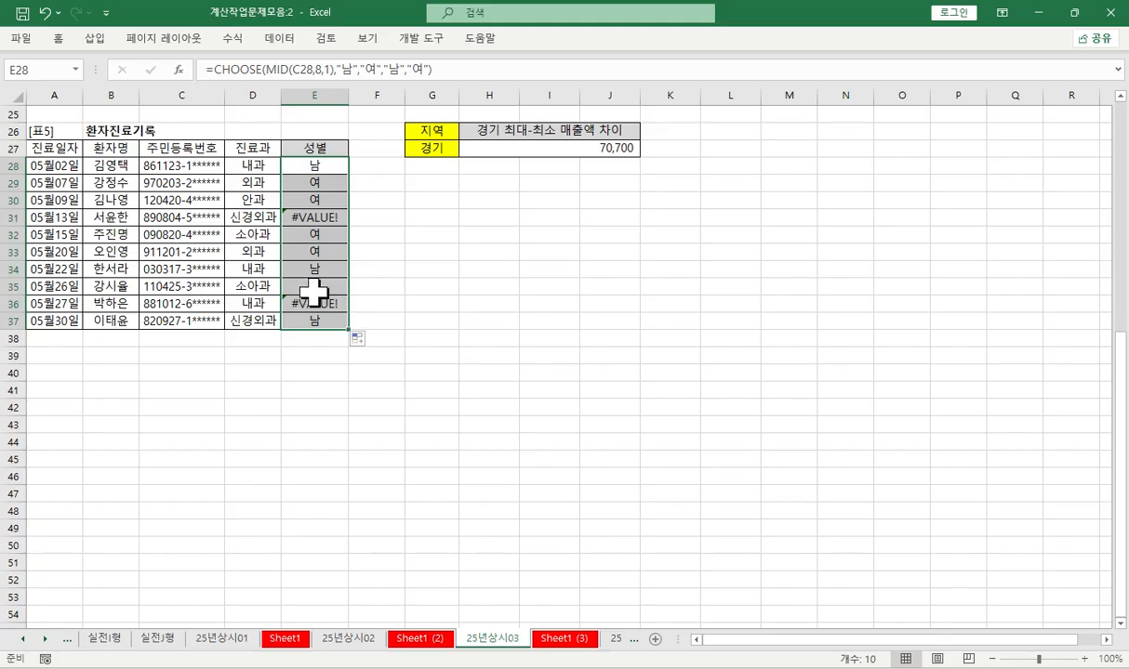
- Wrap the CHOOSE formula in E28 in IFERROR with "" as the error value and fill it down to E37
left_click(212, 70)
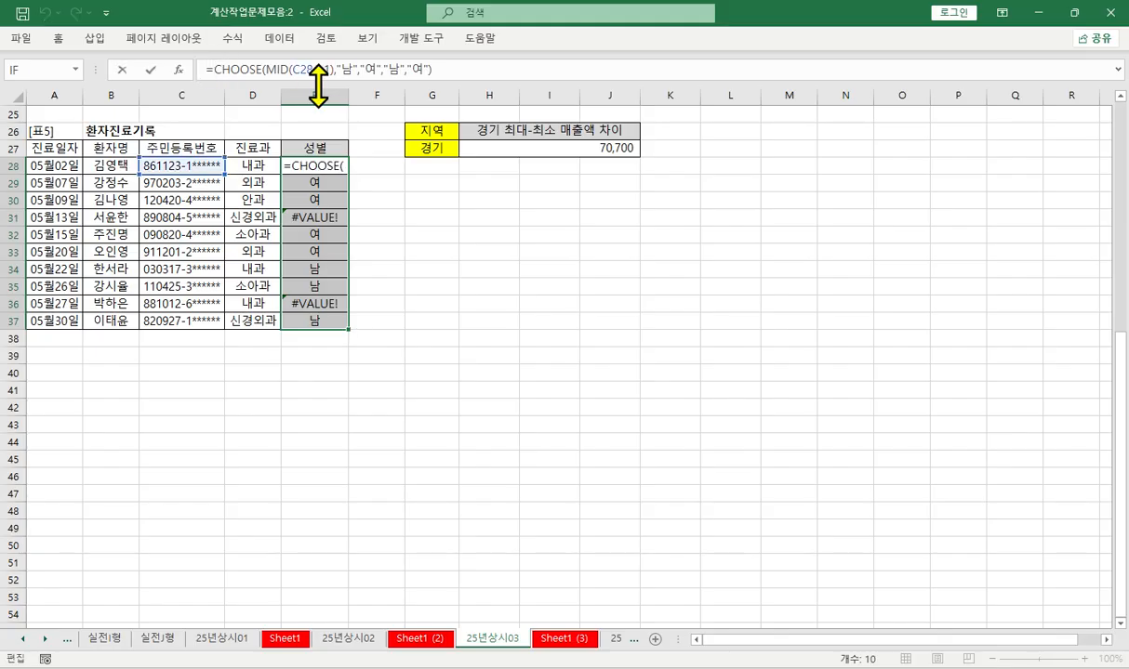
type("ㅑㄹ")
key("BackSpace")
key("BackSpace")
type("if")
key("Down")
key("Tab")
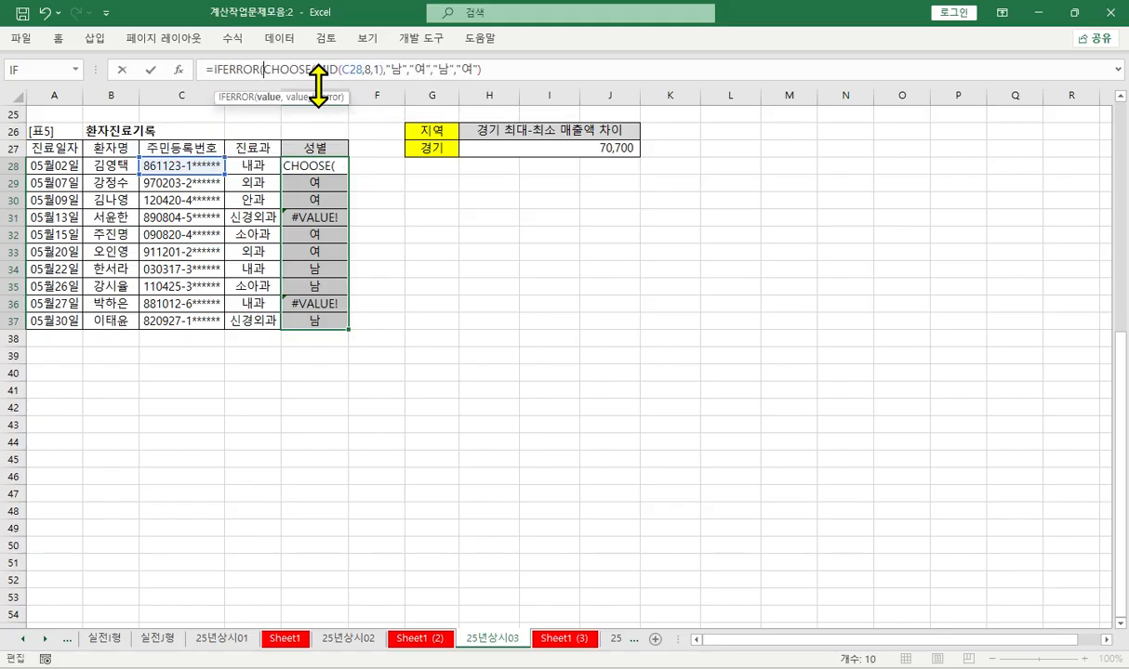
key("ctrl+a")
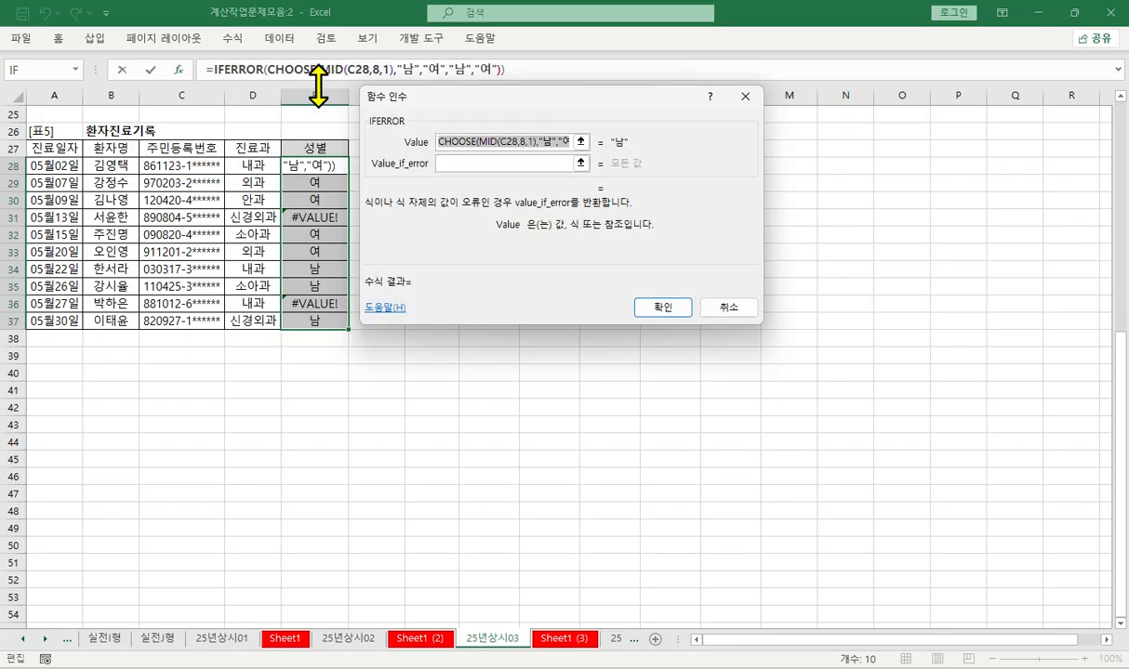
key("Tab")
type("\"\"")
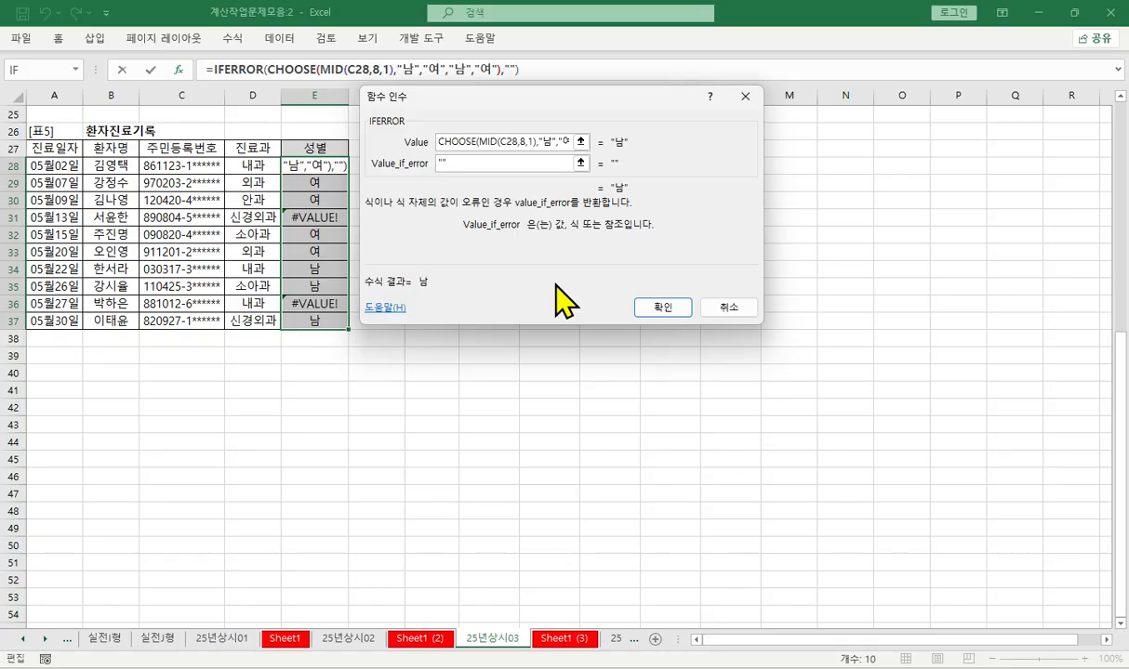
key("Return")
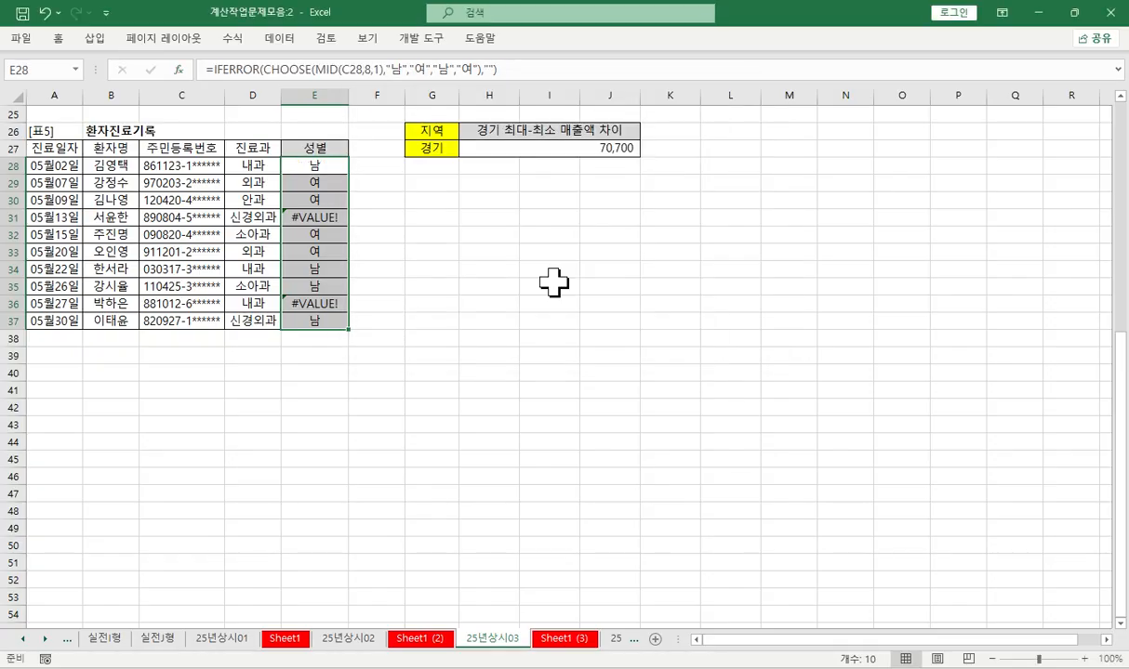
key("ctrl+d")
- Copy the complete IFERROR formula text from E28 and paste it into A15, A16 and A17 on Sheet1 (3)
left_click_drag(524, 71, 162, 88)
key("ctrl+c")
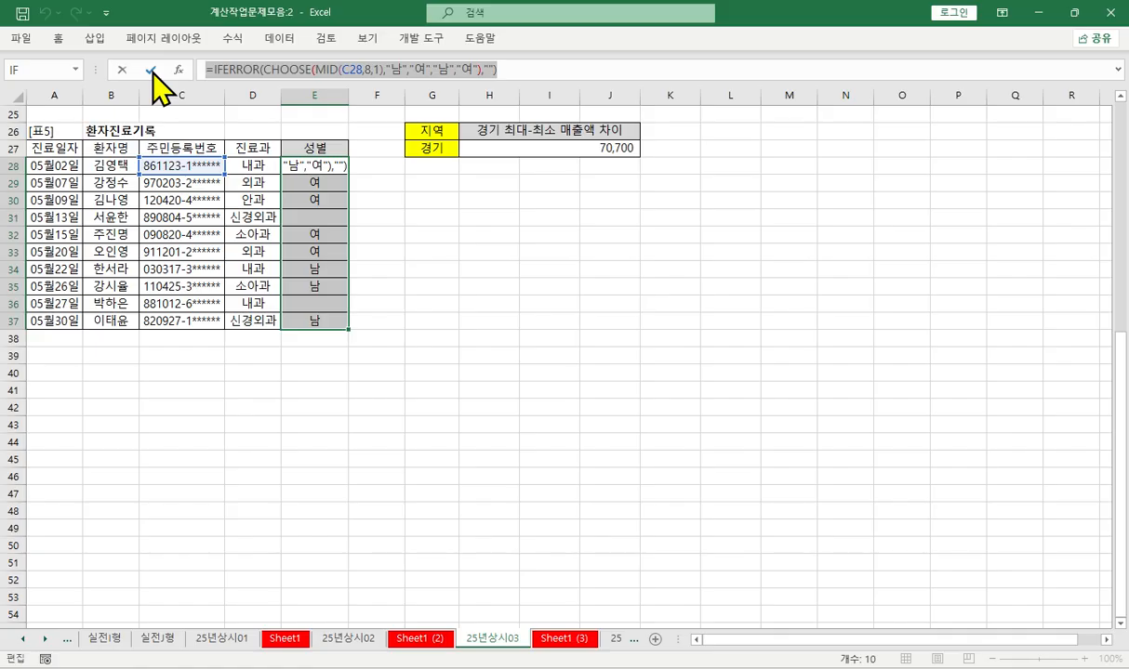
left_click(151, 70)
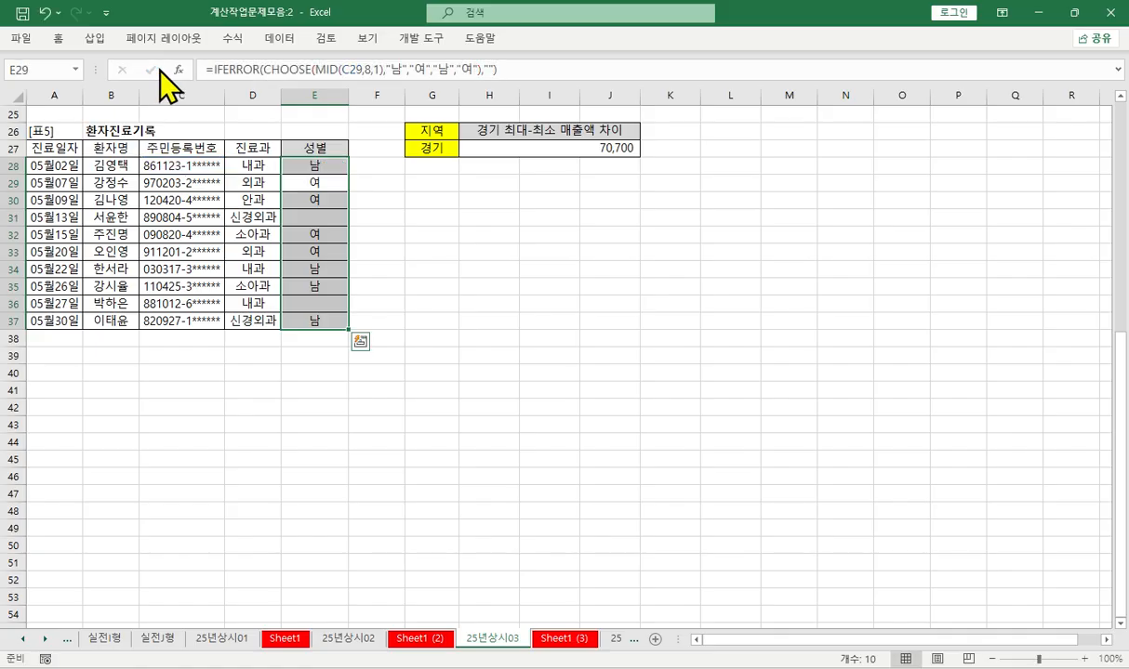
left_click(567, 639)
key("ctrl+v")
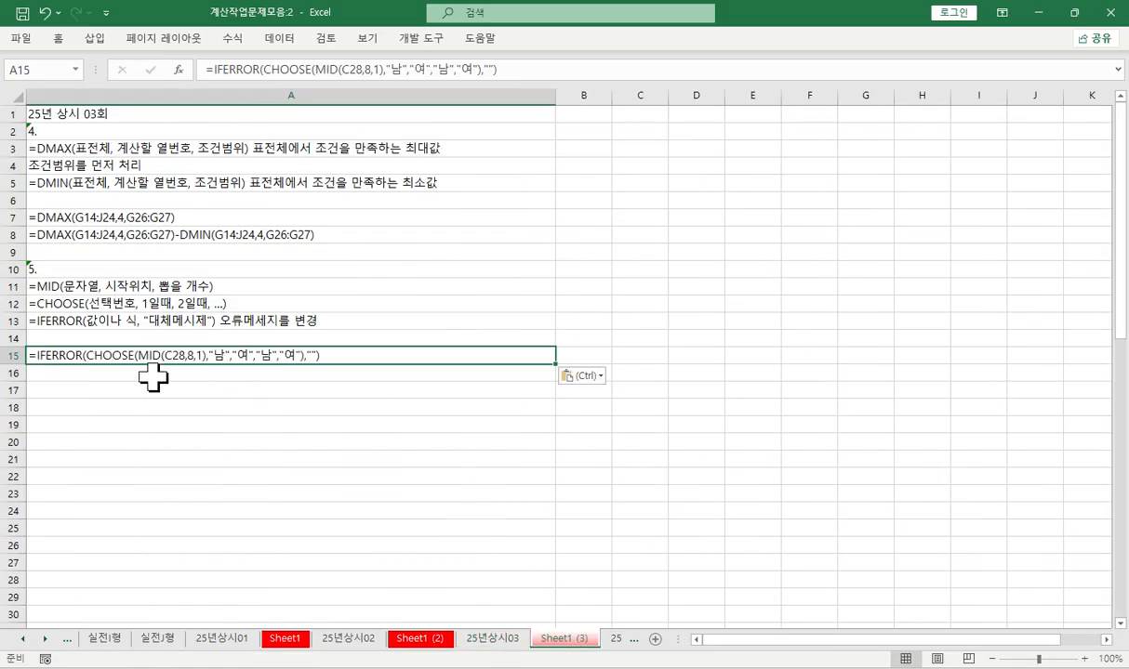
key("Return")
key("ctrl+v")
key("Return")
key("ctrl+v")
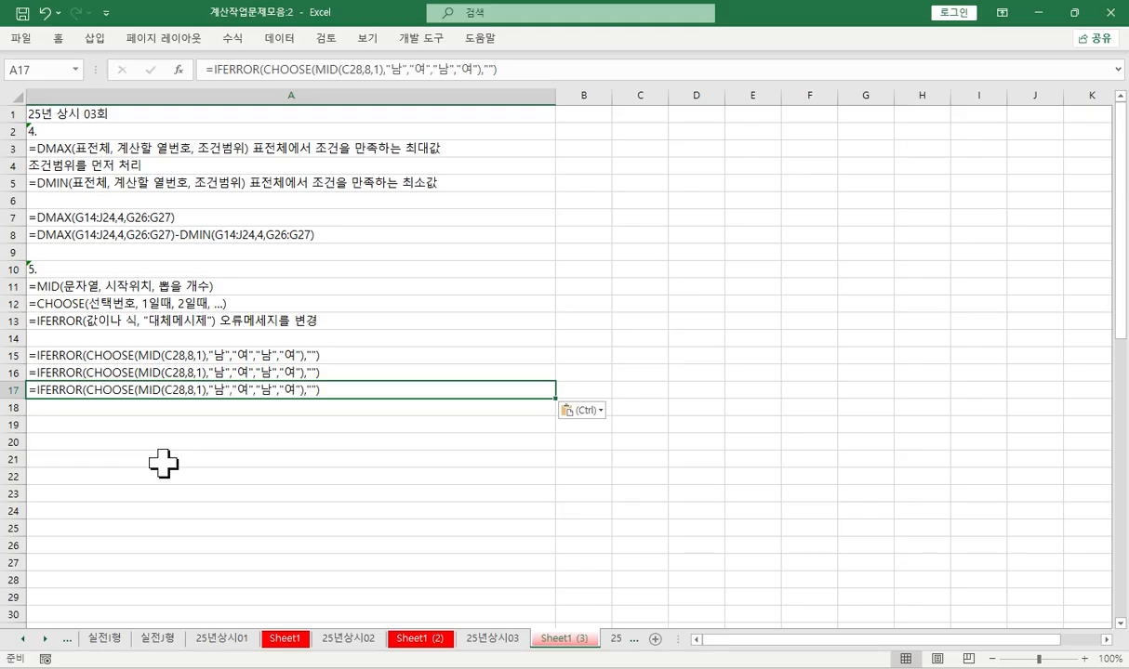
- Trim the formula note in A15 so it reads =MID(C28,8,1)
double_click(137, 355)
left_click_drag(137, 355, 37, 356)
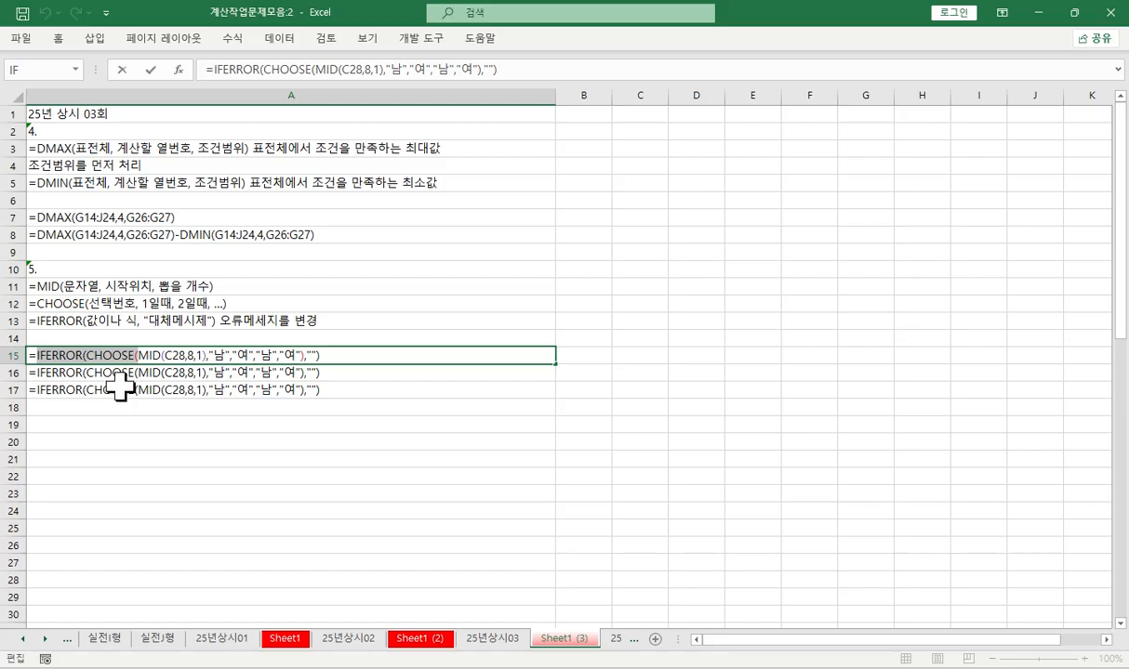
key("Delete")
left_click_drag(107, 355, 404, 373)
key("Delete")
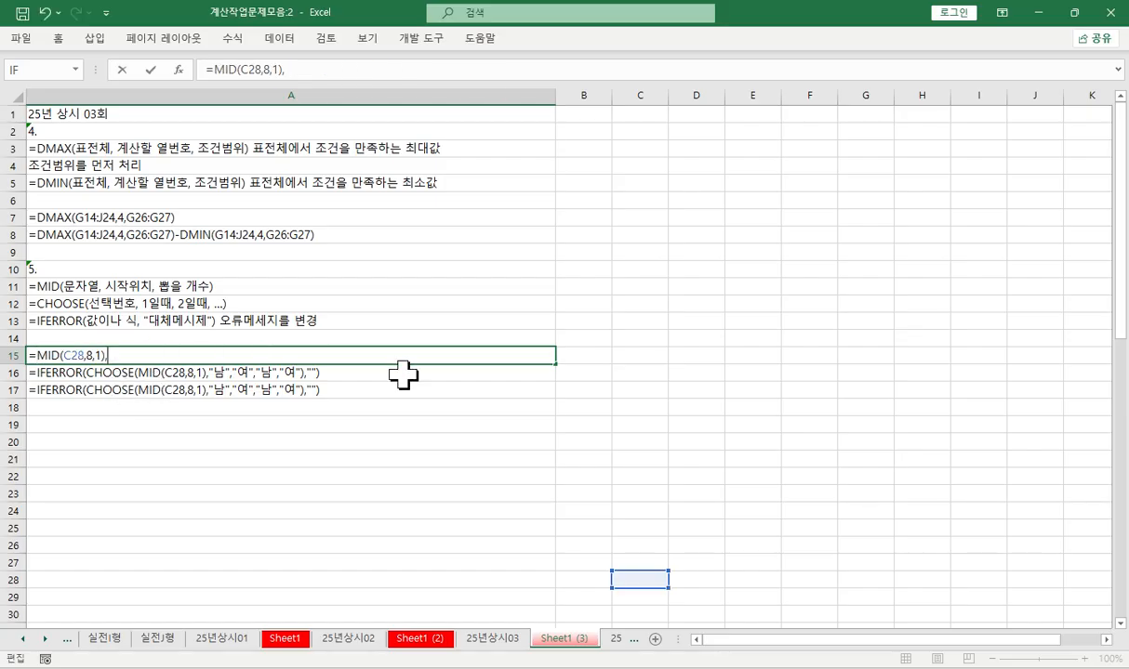
key("BackSpace")
key("Return")
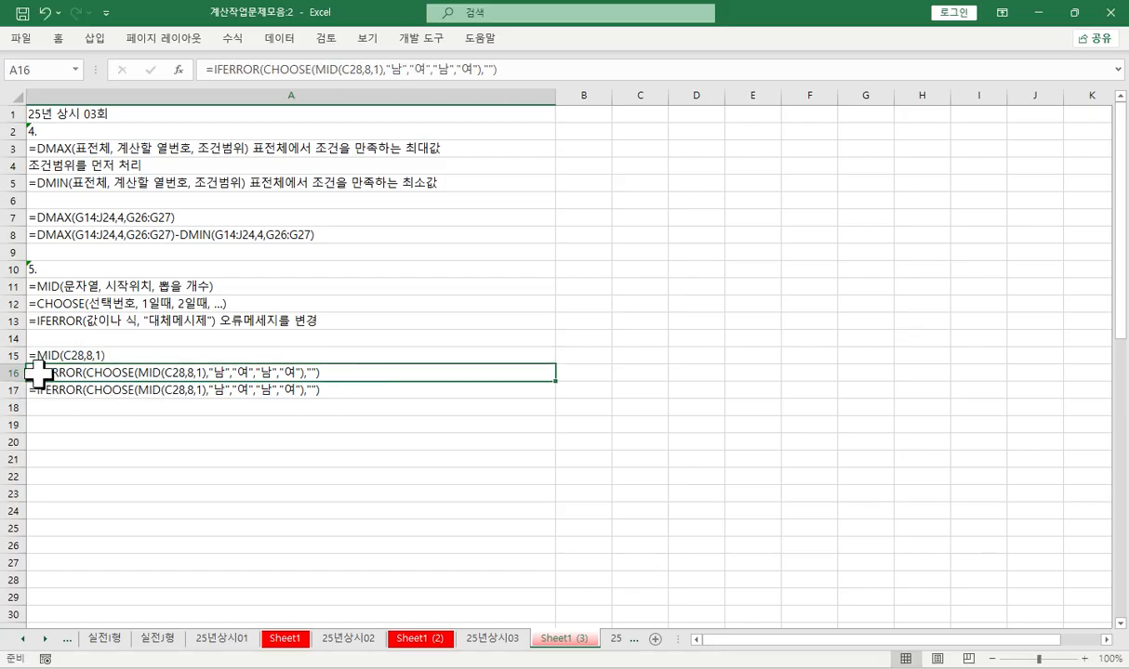
- Trim the formula note in A16 so it reads =CHOOSE(MID(C28,8,1),"남","여","남","여")
double_click(37, 372)
left_click_drag(38, 372, 86, 372)
key("Delete")
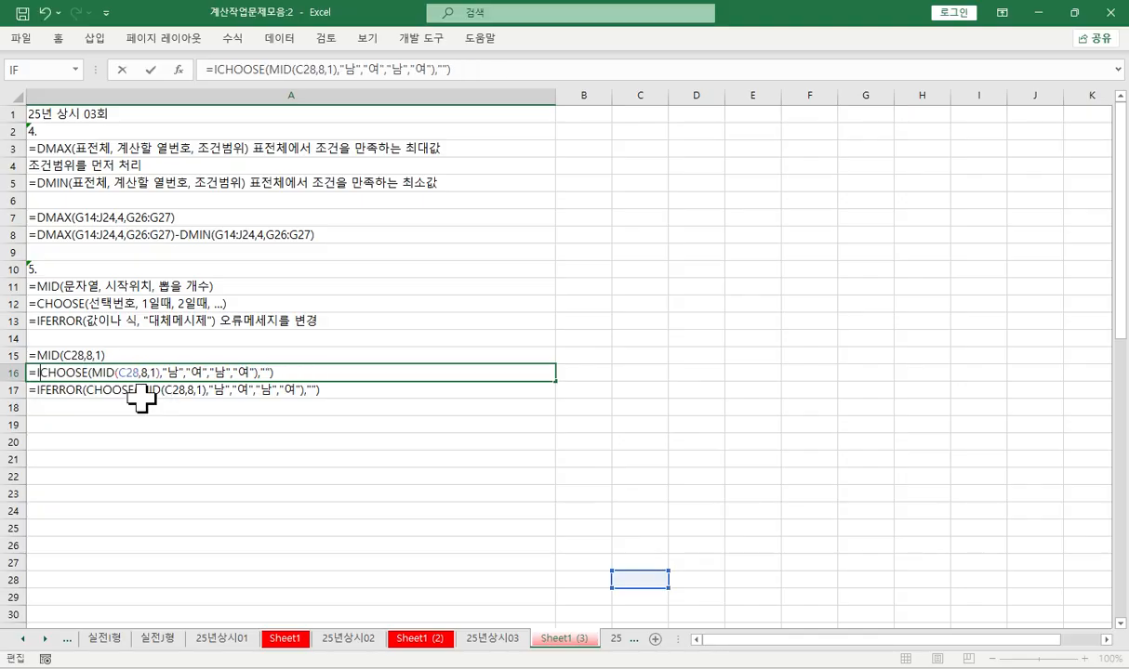
key("BackSpace")
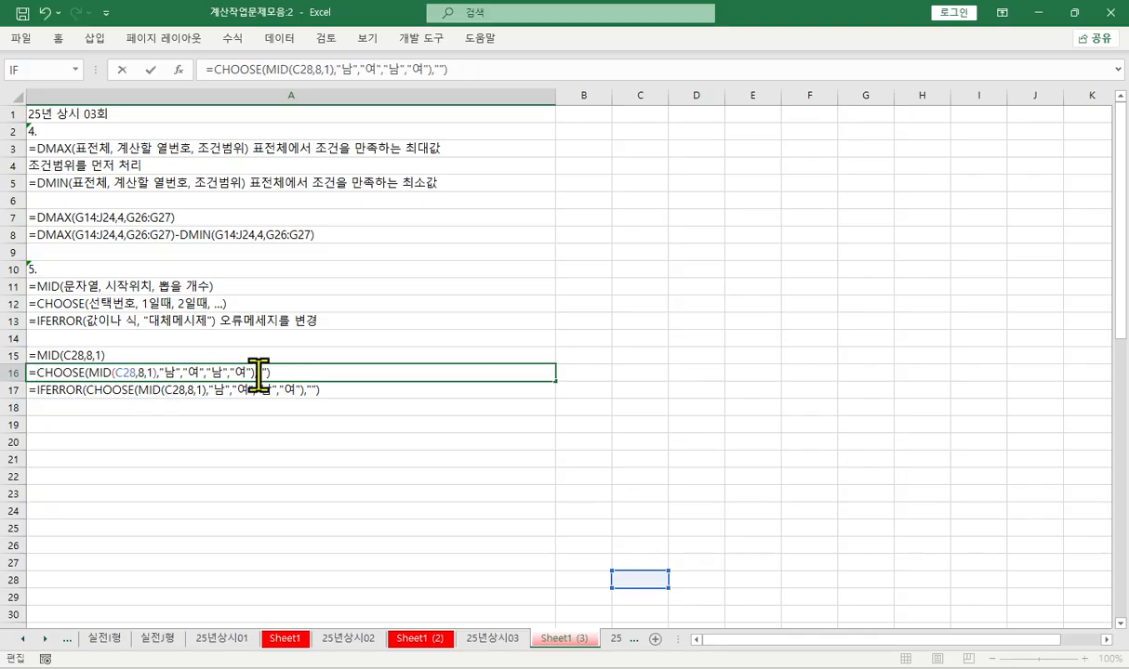
key("BackSpace")
key("BackSpace")
key("BackSpace")
key("Return")
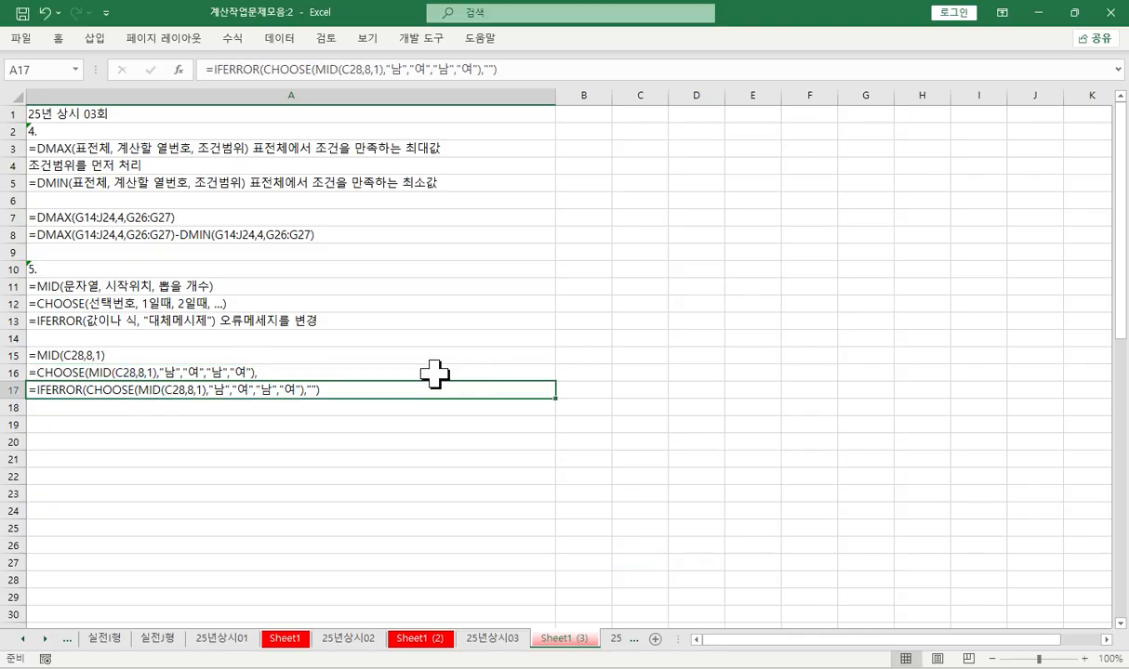
double_click(358, 370)
key("BackSpace")
key("Return")
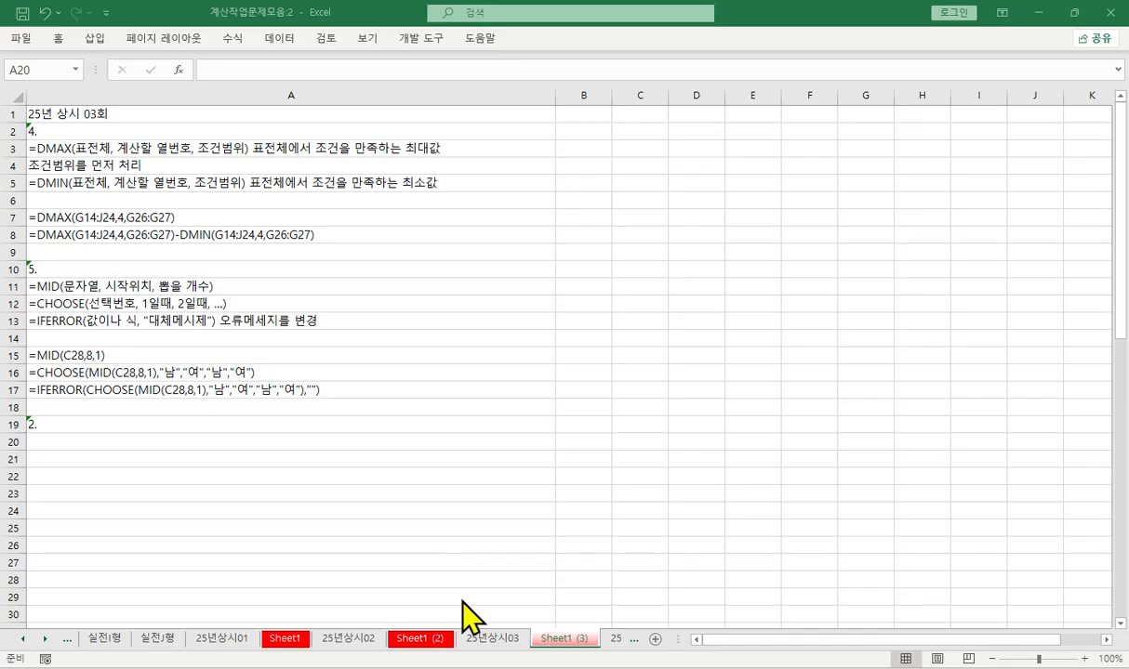
- On sheet 25년상시03, examine the first row of 심사점수 scores (H3:L3) in [표2] and the 평균 cell M3
scroll(396, 358, "down", 1)
scroll(396, 358, "up", 1)
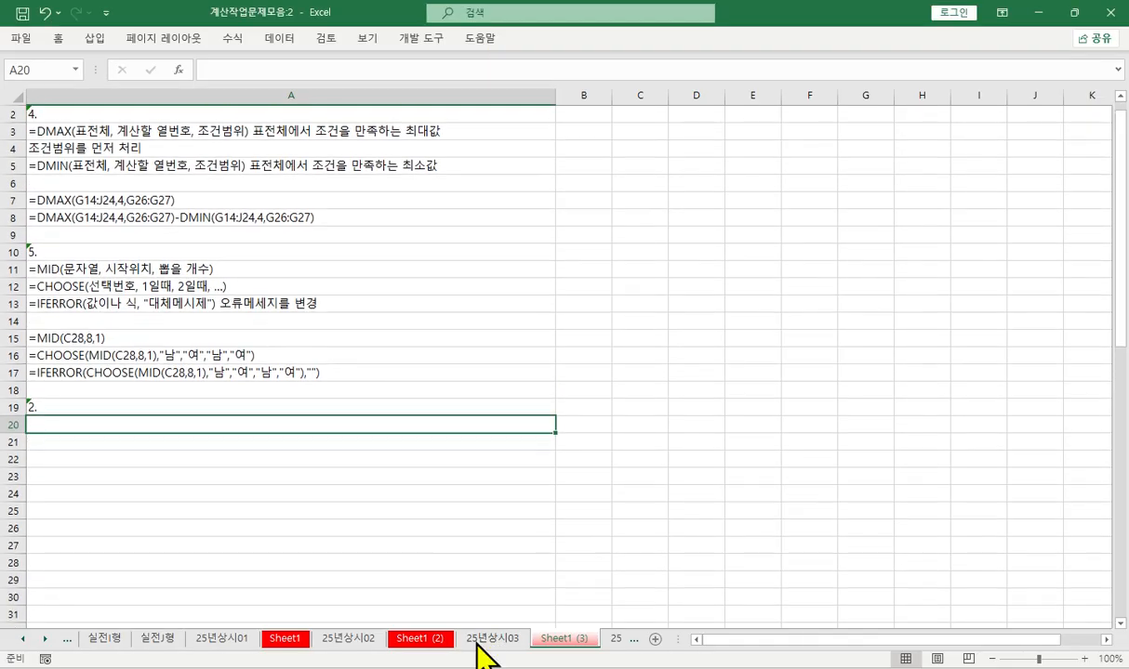
left_click(490, 638)
scroll(398, 344, "up", 3)
scroll(392, 331, "up", 5)
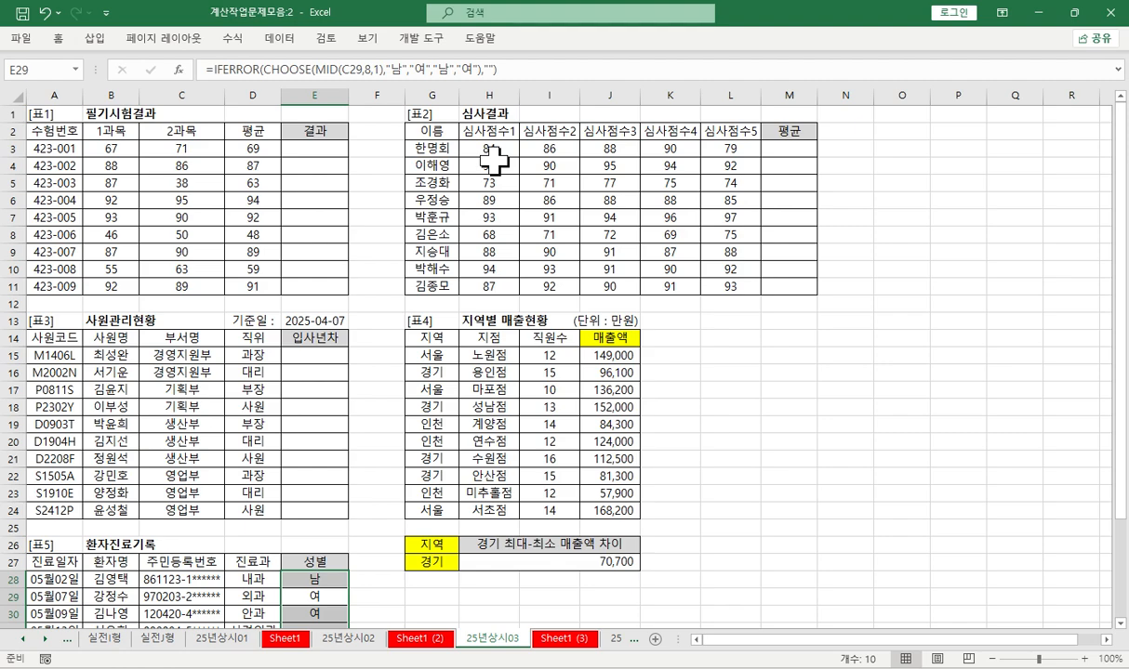
left_click_drag(489, 149, 707, 147)
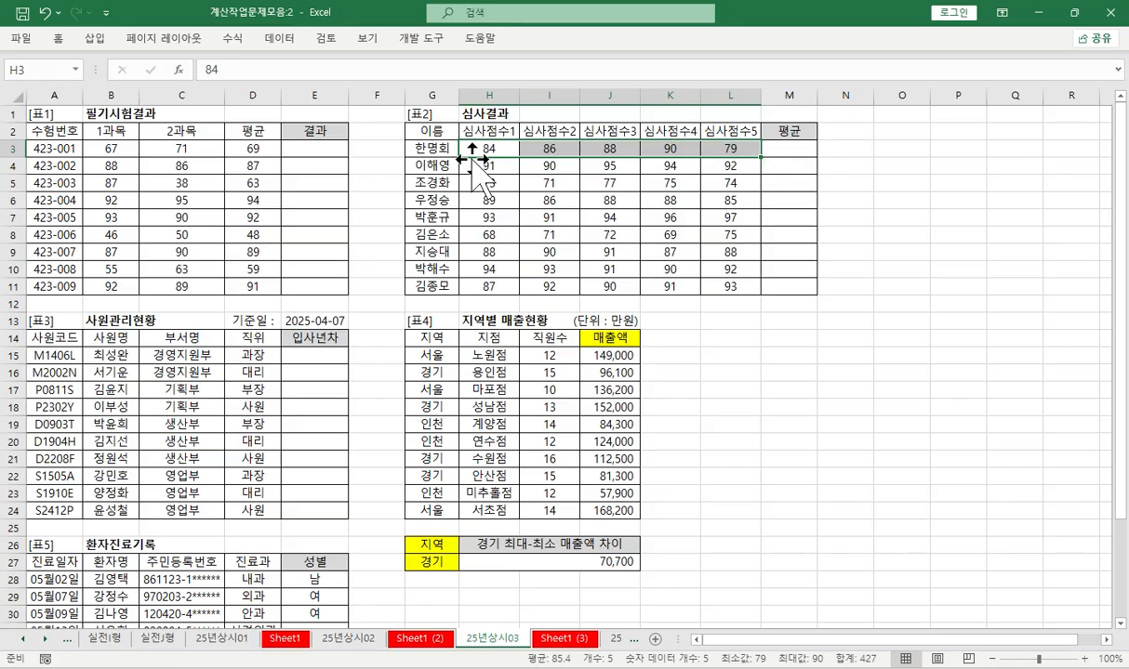
left_click_drag(463, 148, 693, 147)
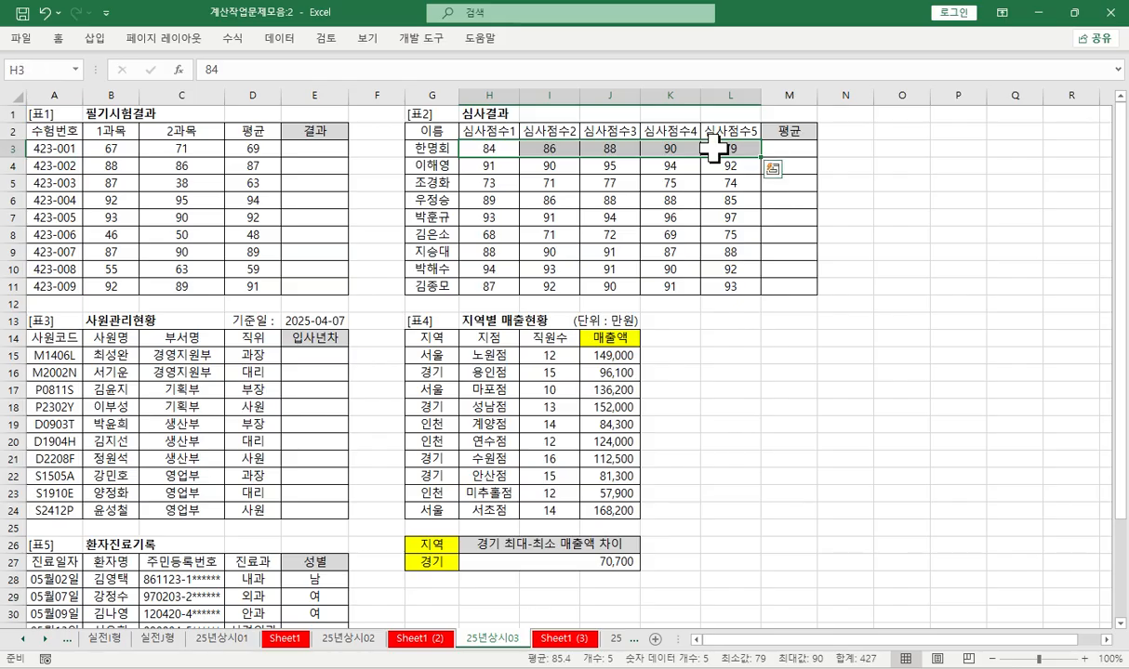
left_click(784, 149)
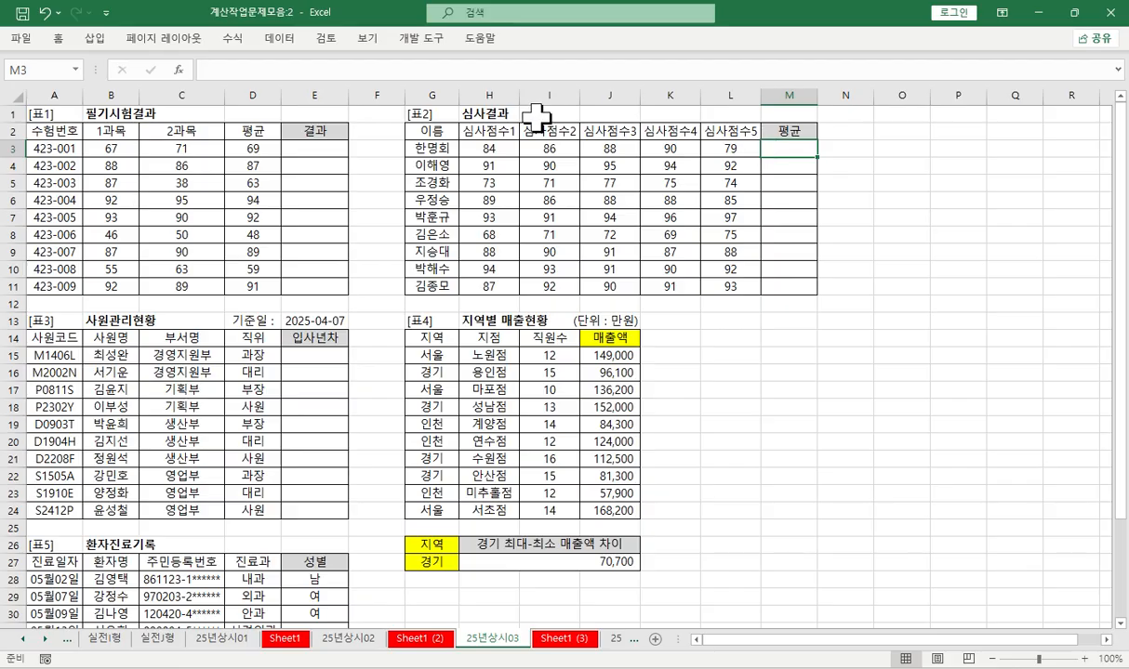
- On Sheet1 (3), start a note in A20 with the function =AVERAGEIFS(
left_click(562, 639)
scroll(290, 371, "down", 2)
scroll(290, 370, "down", 1)
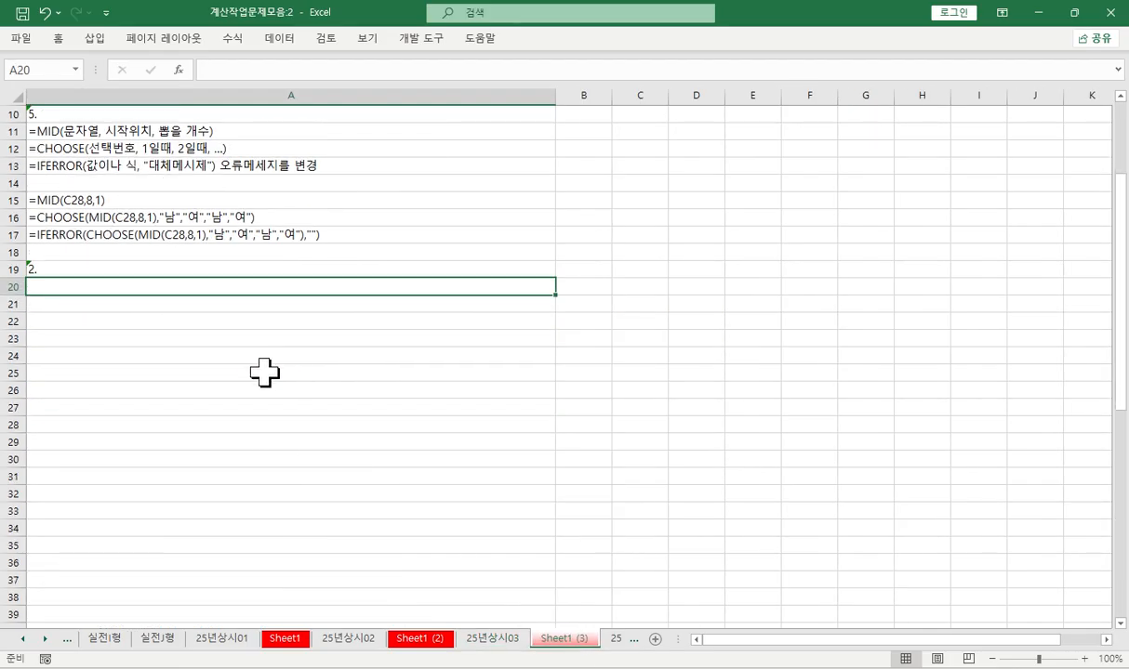
key("F2")
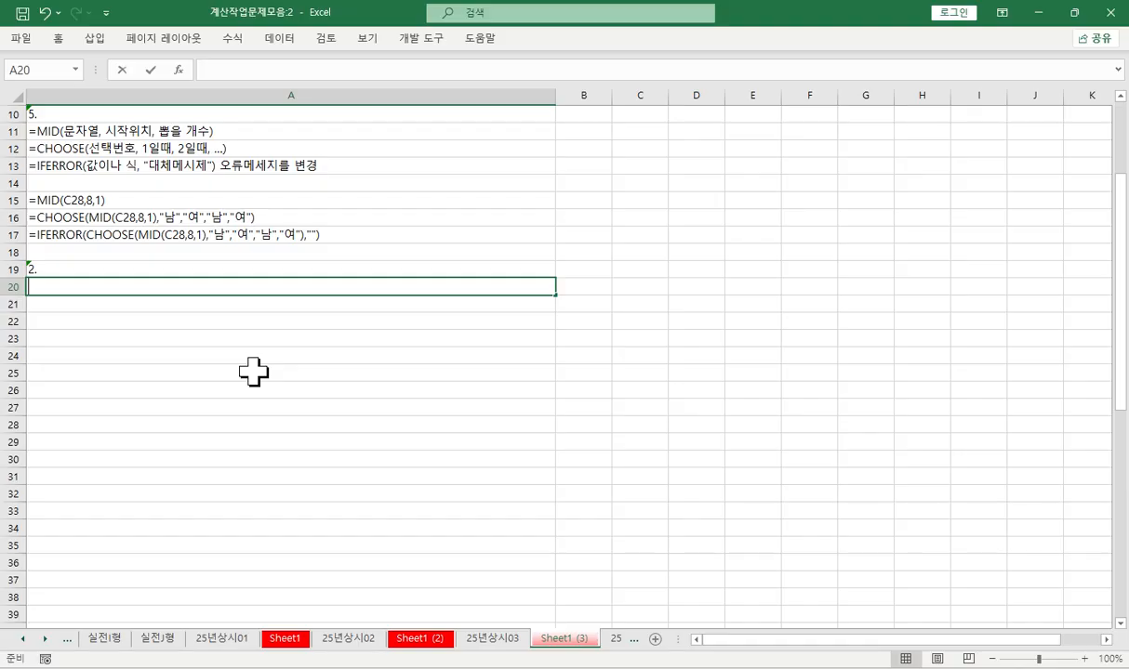
type("=av")
key("Down")
key("Down")
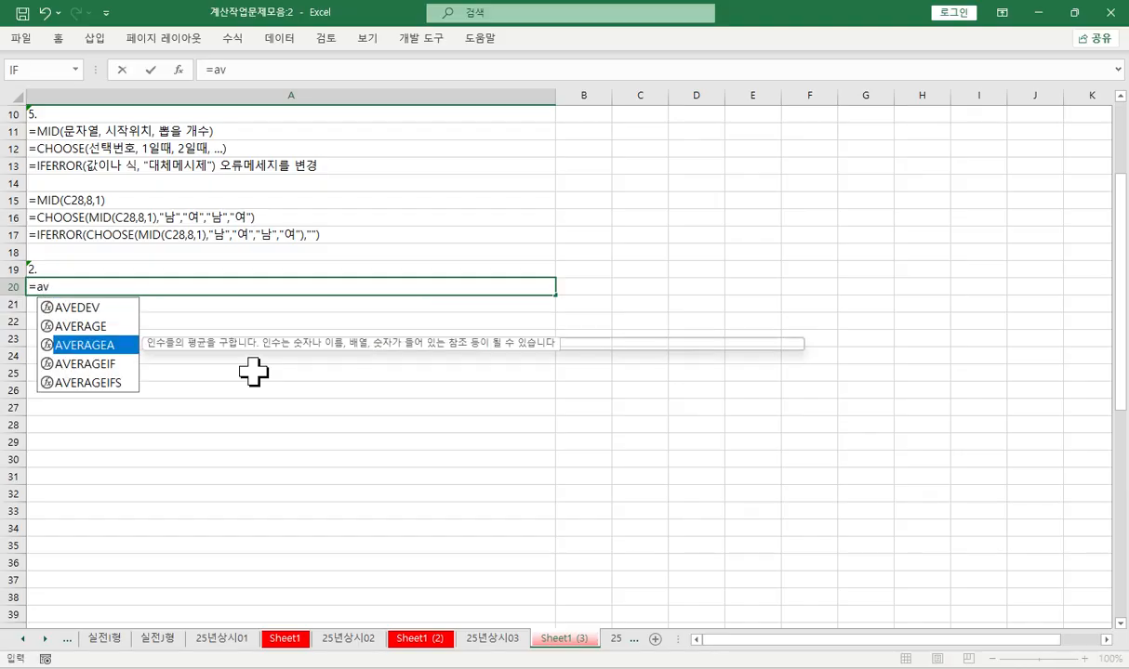
key("Down")
key("Down")
key("Tab")
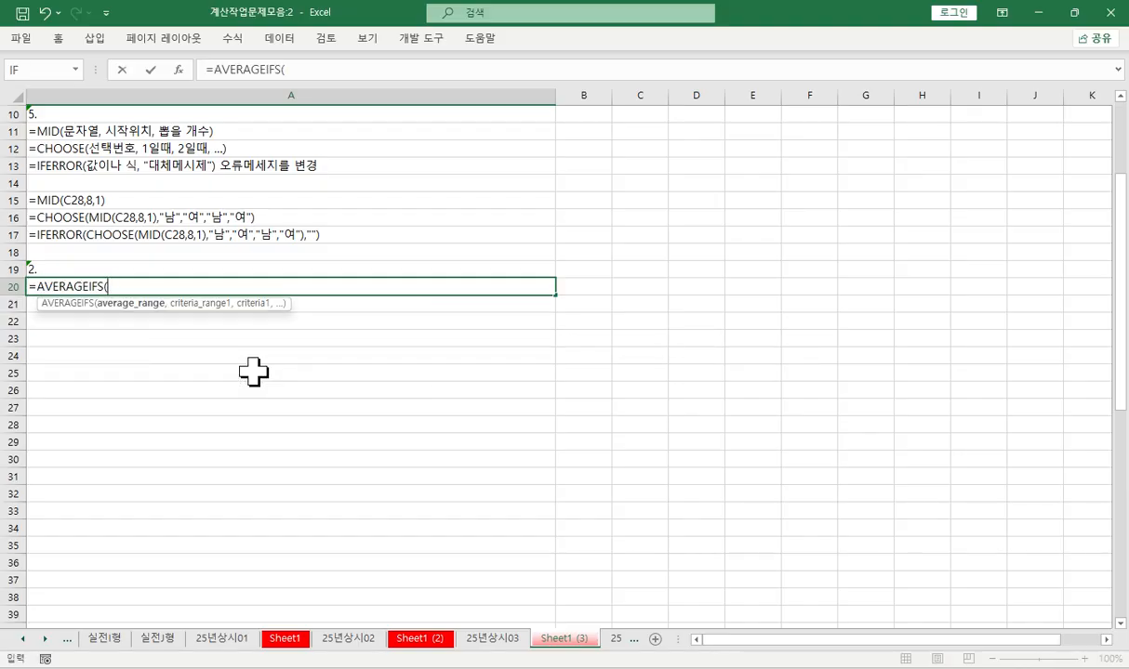
- Continue the AVERAGEIFS note in A20 with the arguments 계산할 범위 and 조건을 비교할 범위1
type("ㄱ")
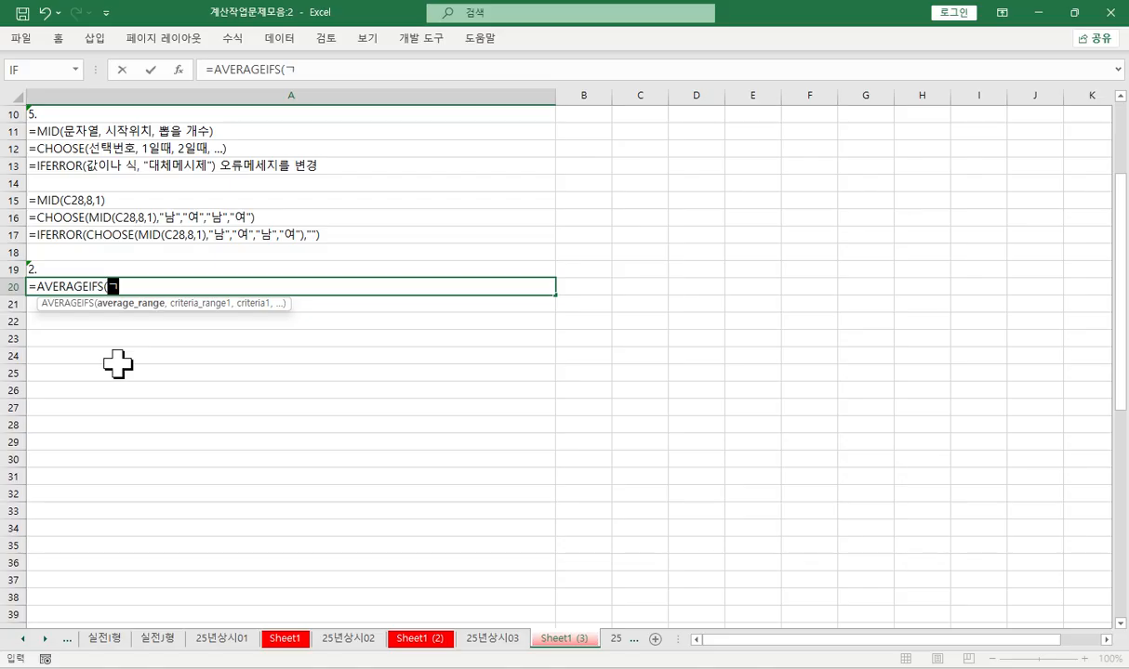
type("계산할 ㅂ범위,")
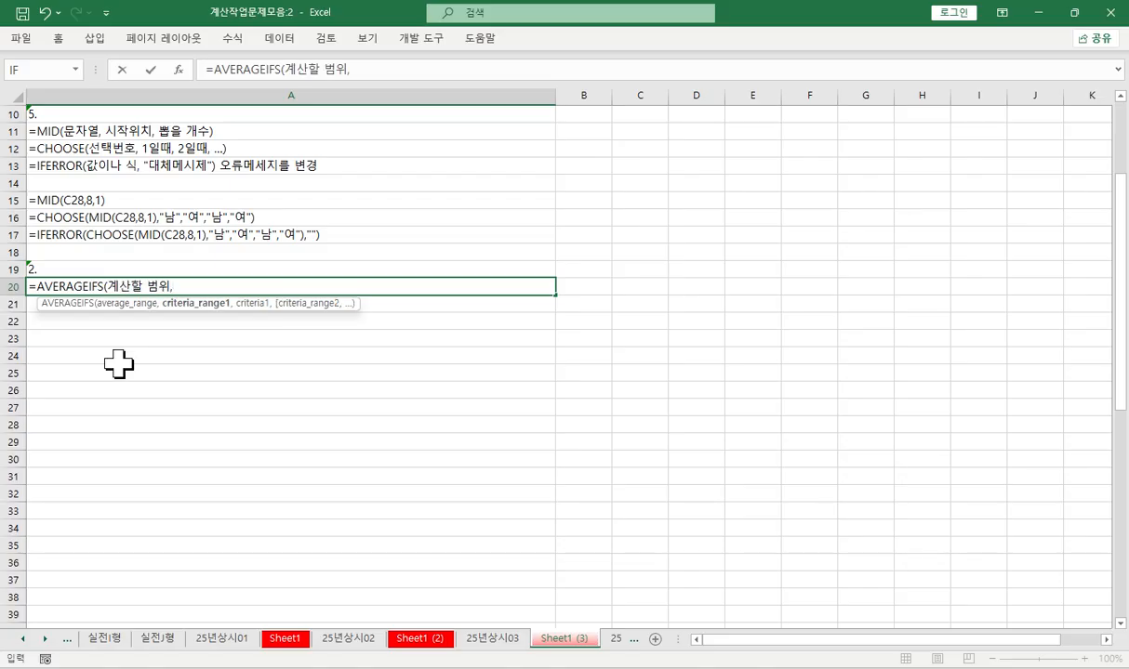
type(" 조건으")
type("을 비교할")
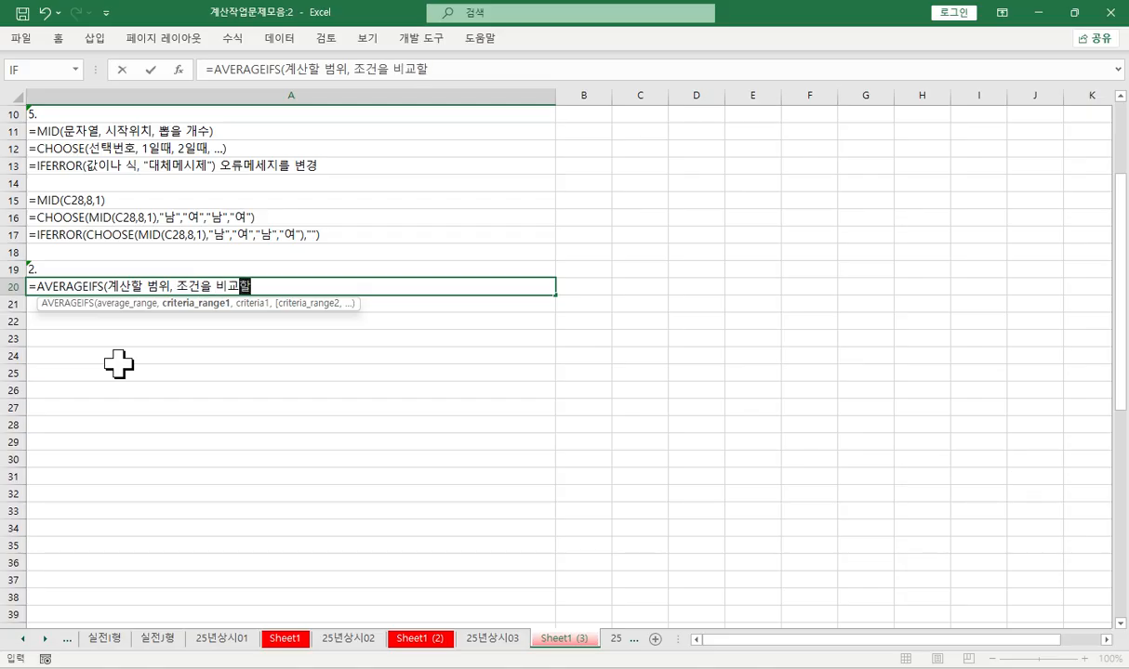
type(" 범위1")
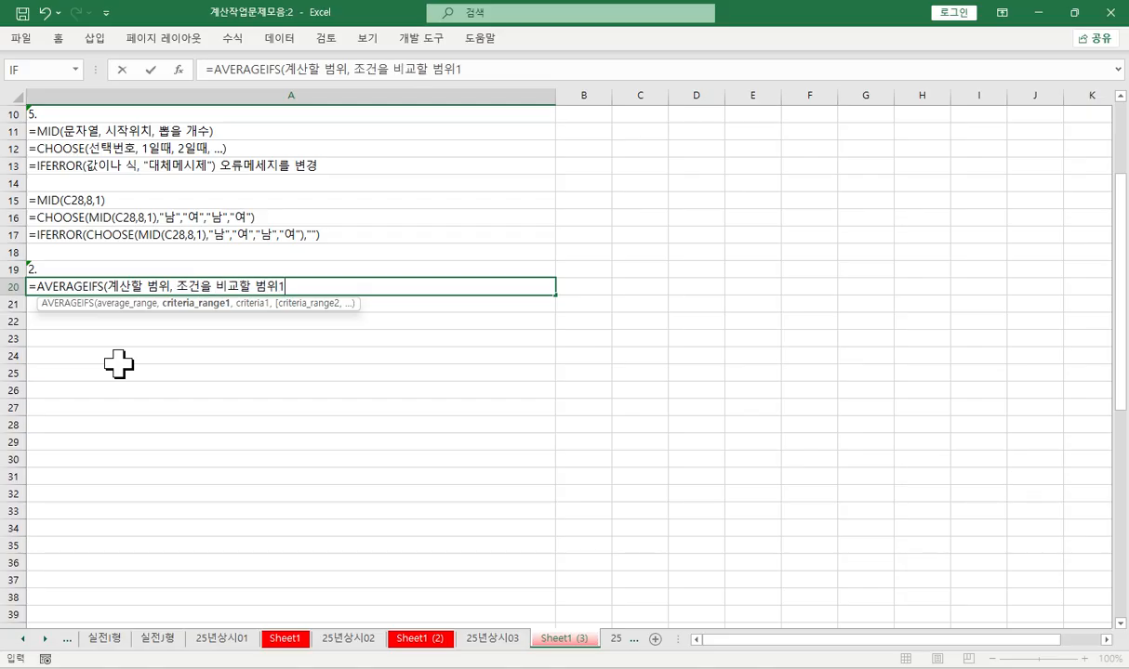
type(", \"조건")
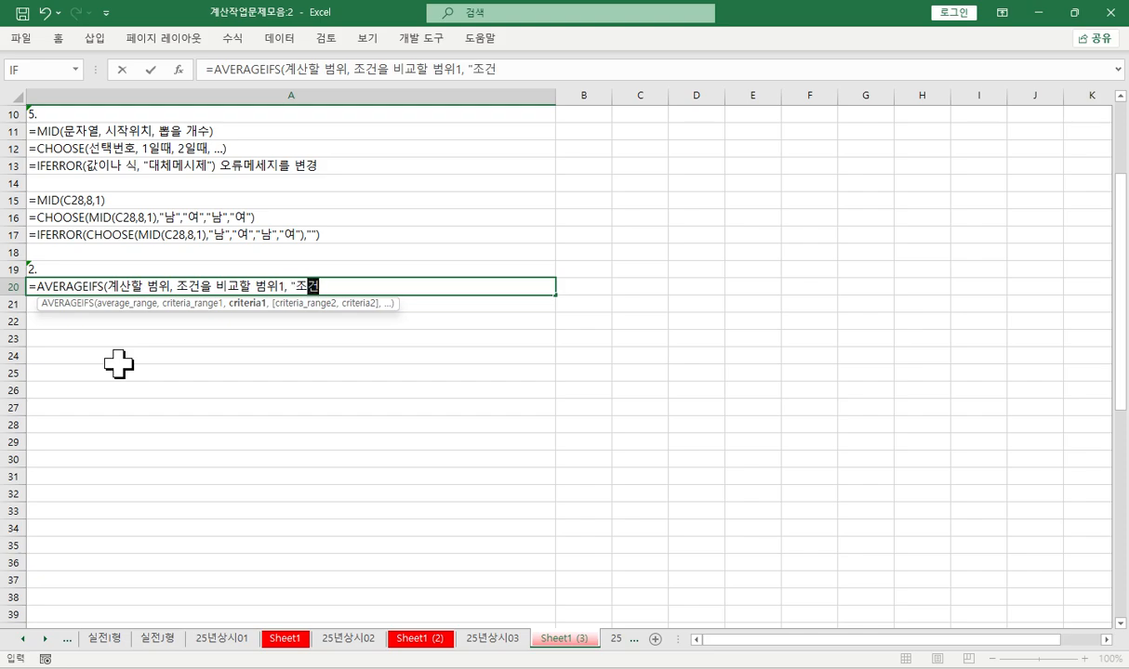
type("\", ")
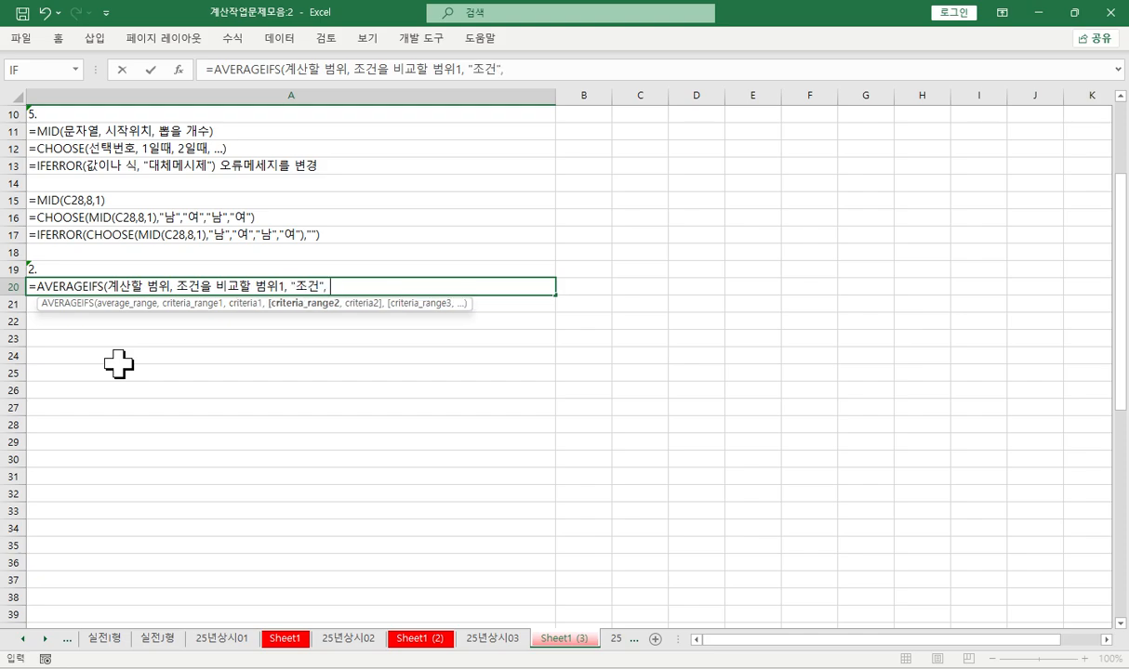
type("ㅂ범위2")
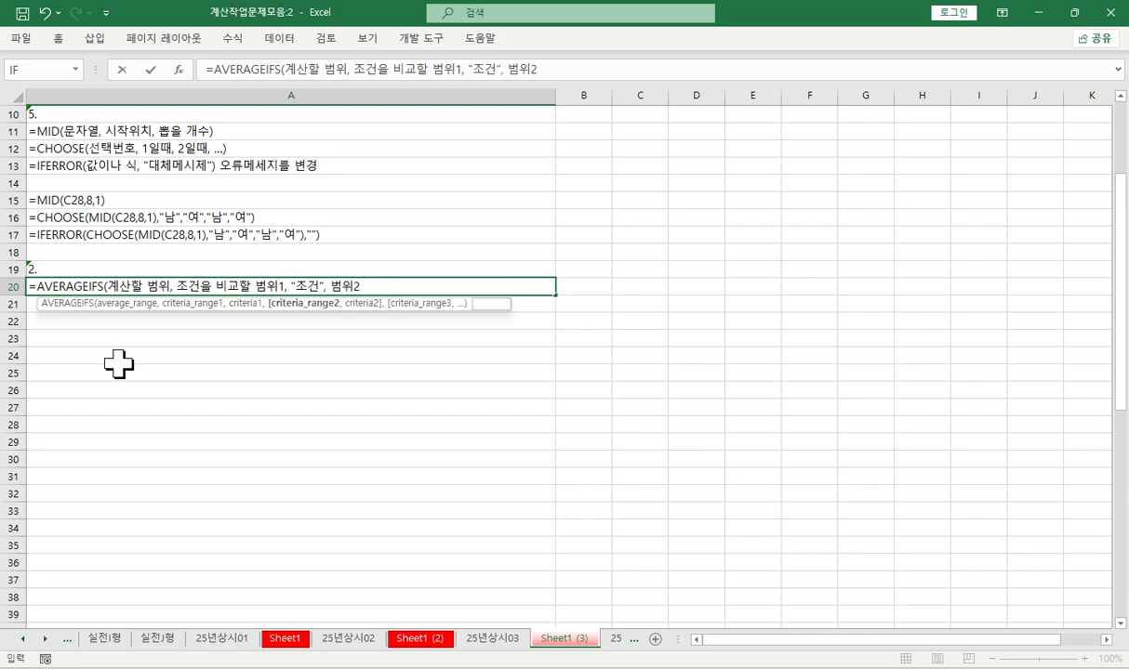
type(", \"조건")
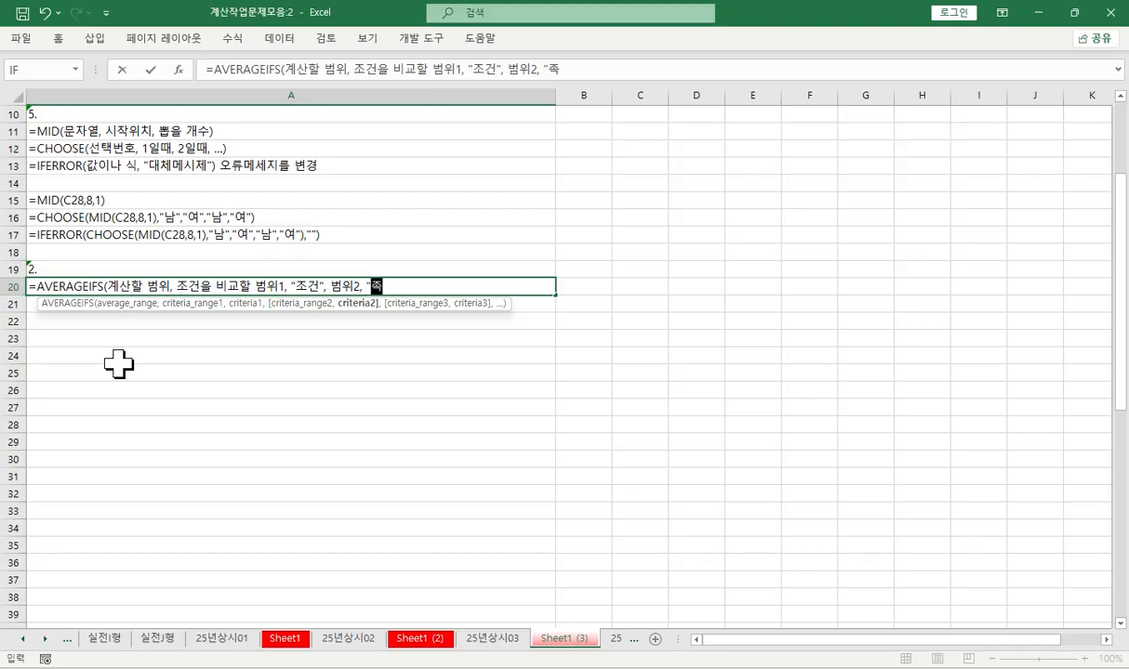
type("2\",...)")
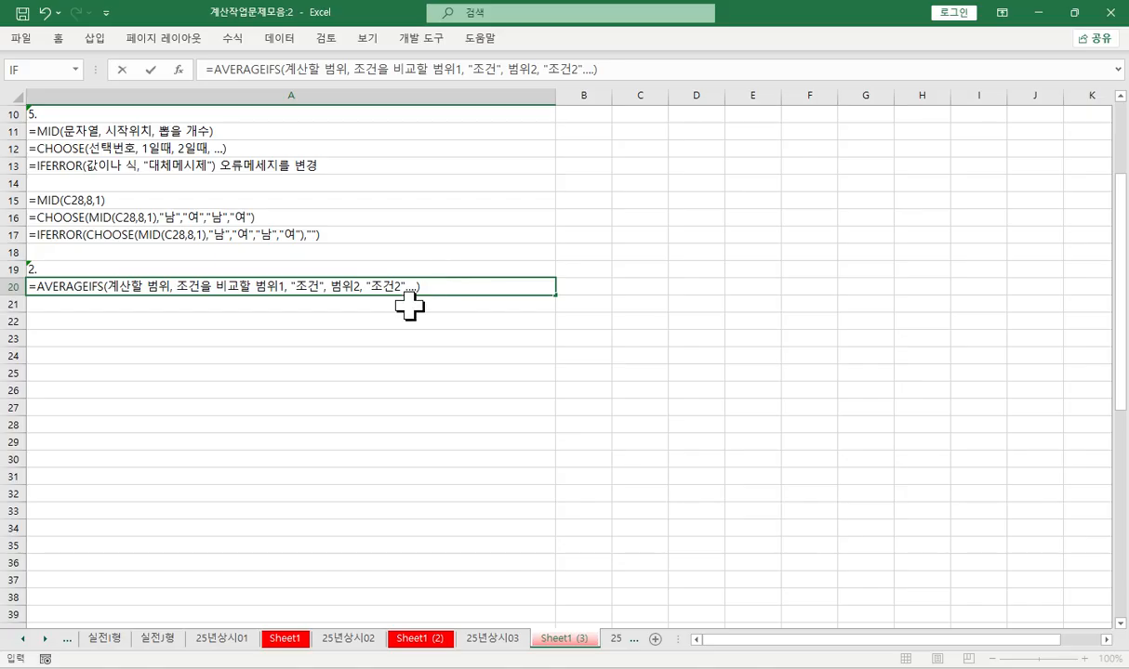
- Complete the A20 note with the arguments "조건1", 범위2, "조건2",...)
left_click(320, 286)
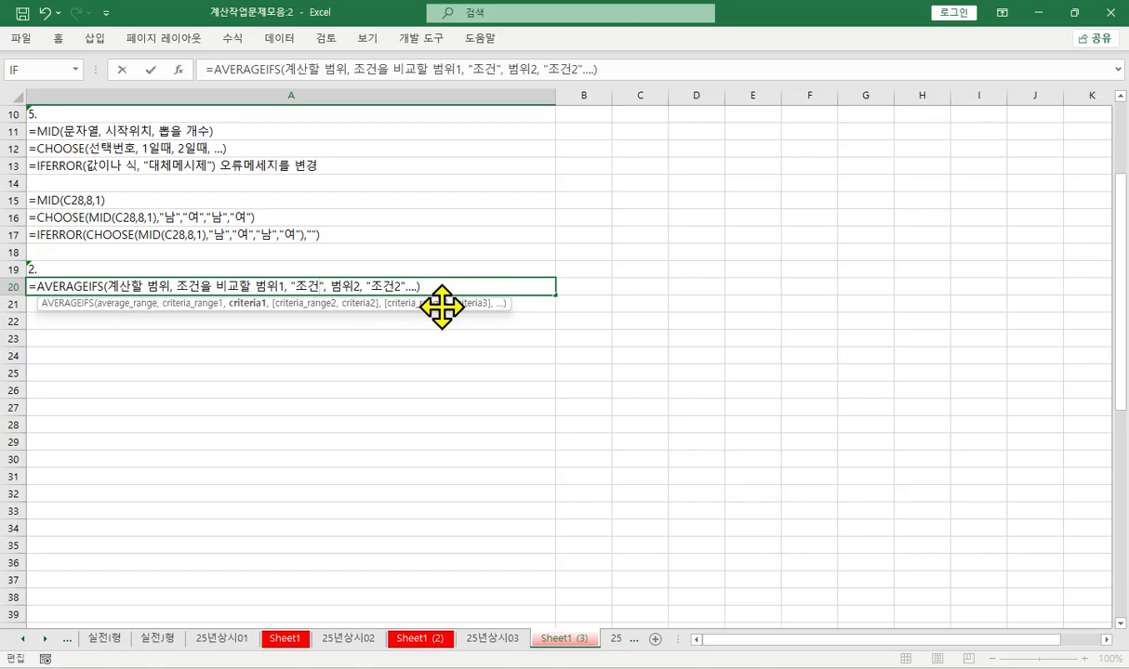
type("1")
key("Return")
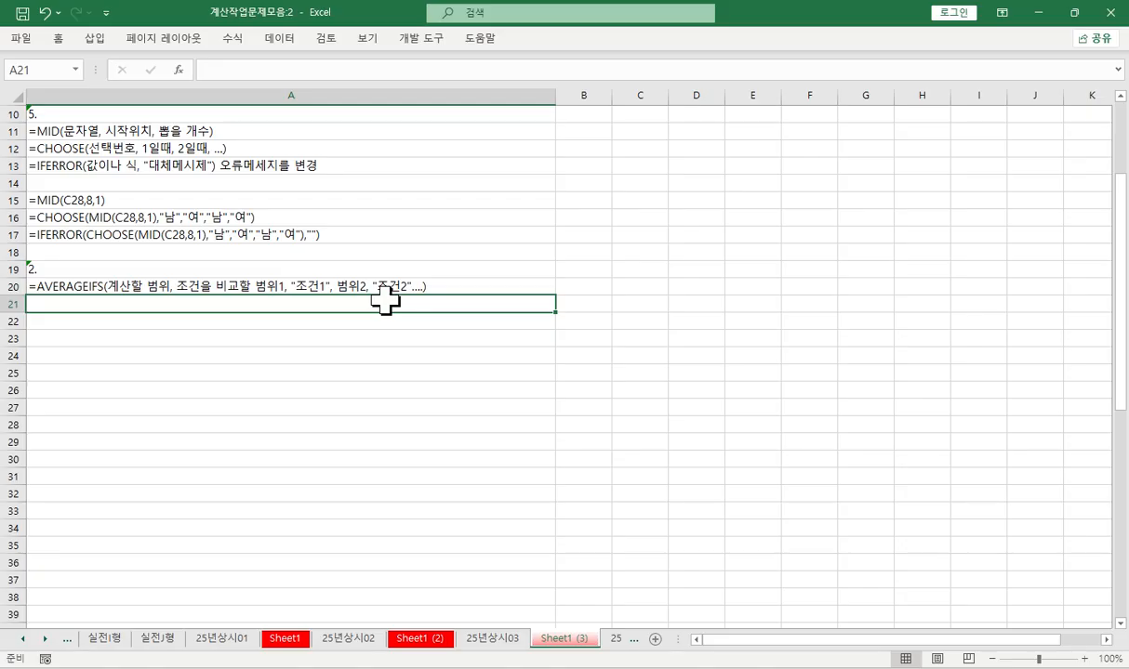
- Enter the opening of a MAX function note, =MAX(, in A21
type("=m")
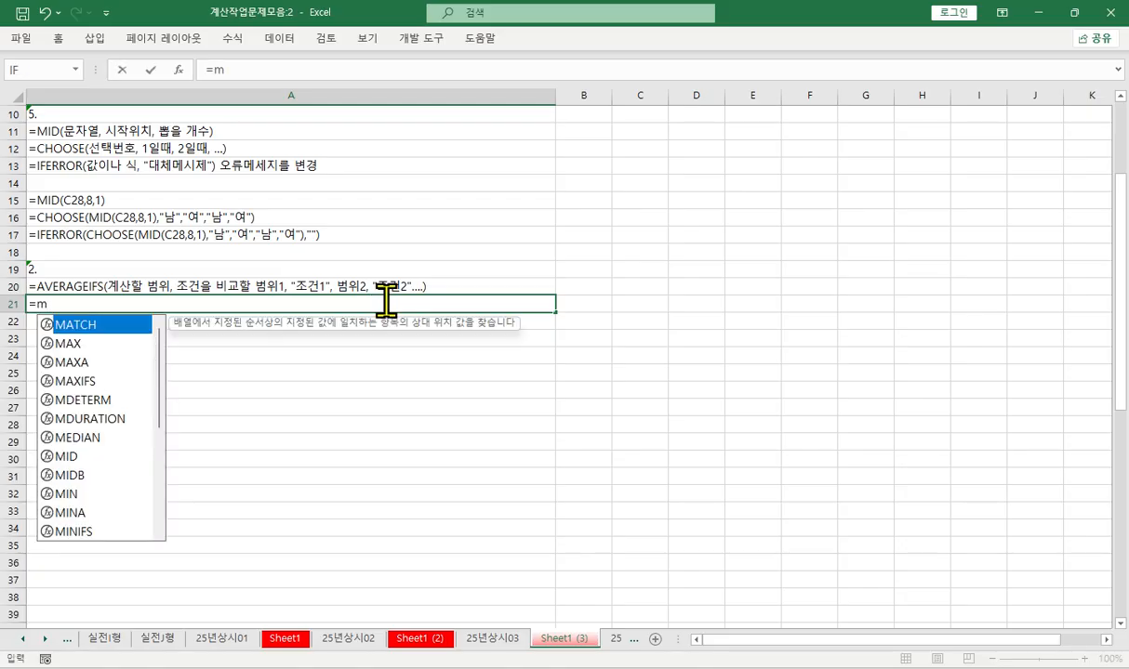
key("Down")
key("Tab")
key("Return")
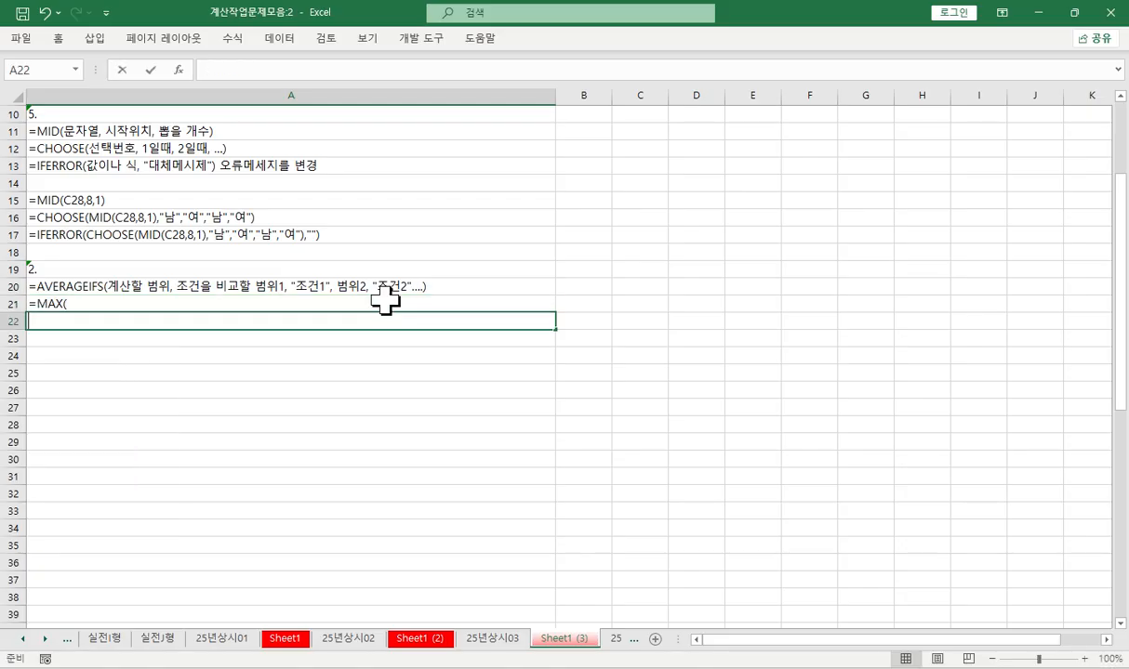
- Enter the function note =MIN(범위) in A22
type("=mi")
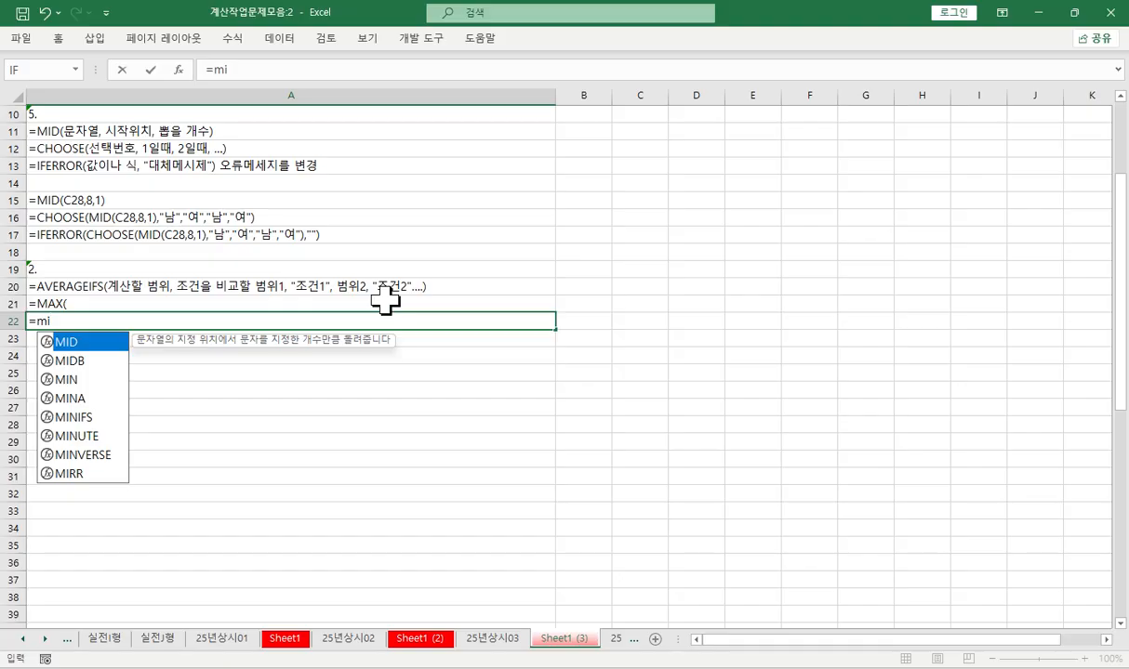
key("Down")
key("Down")
key("Tab")
type("범위")
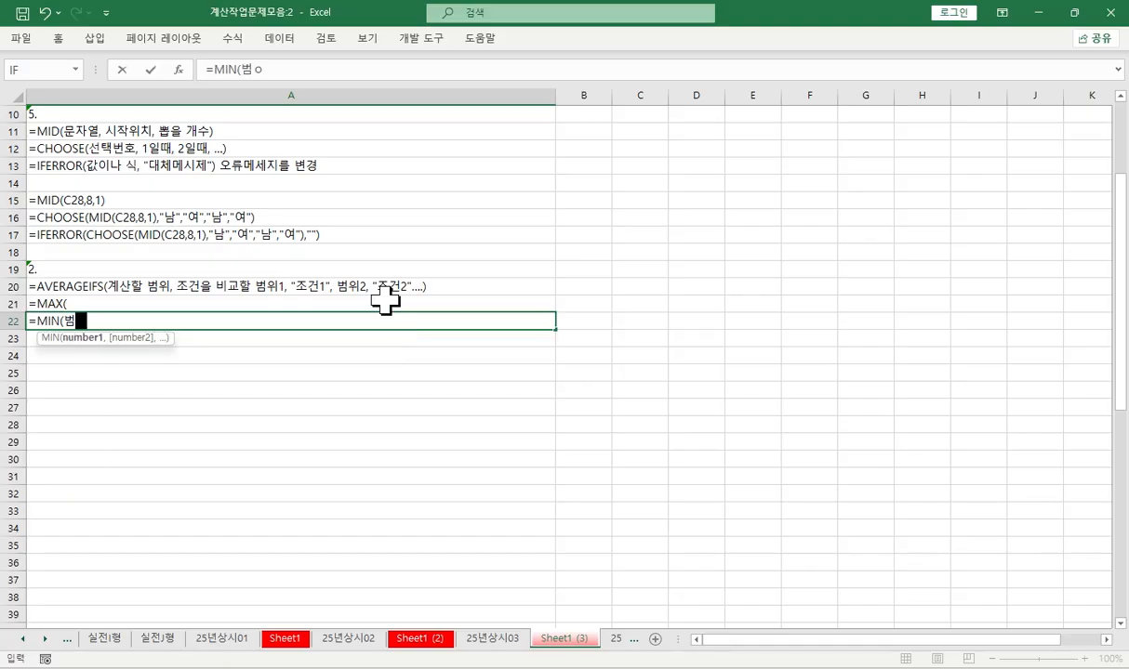
key("Return")
- Complete the MAX note in A21 so it reads =MAX(범위)
key("Up")
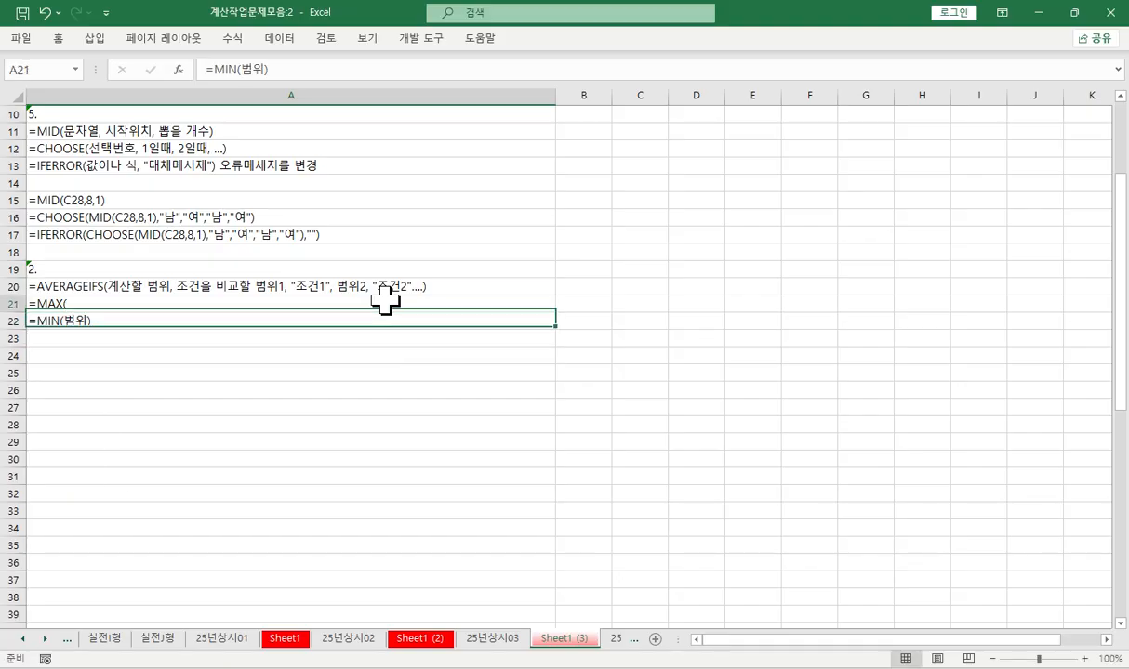
key("Up")
type("=MAX(범위")
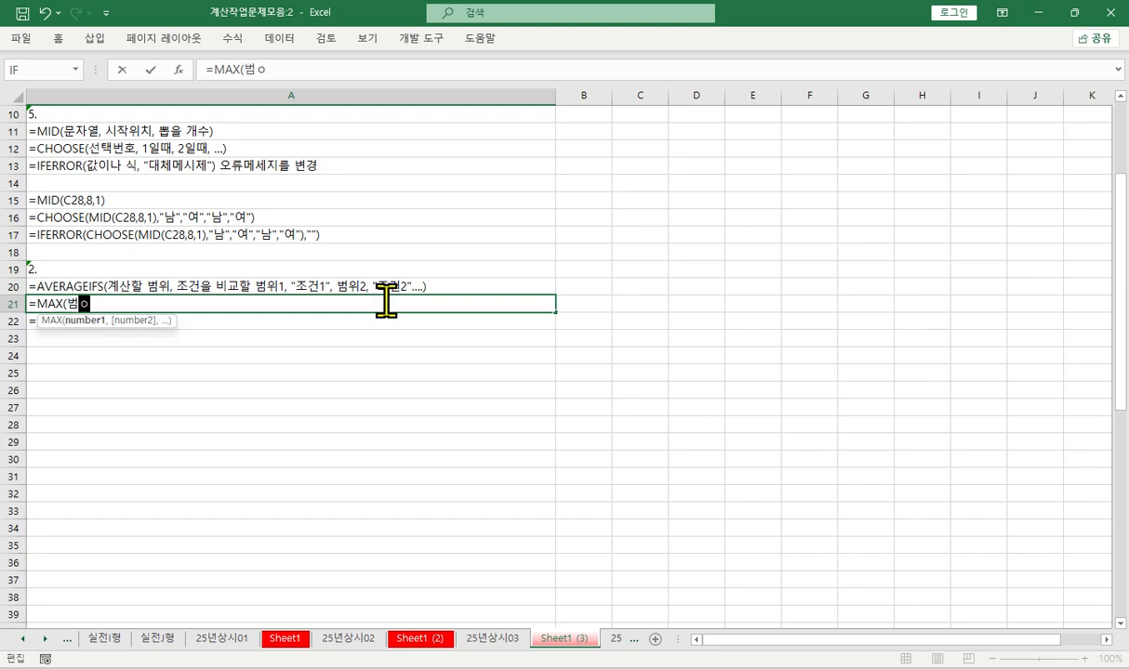
type(")")
key("Return")
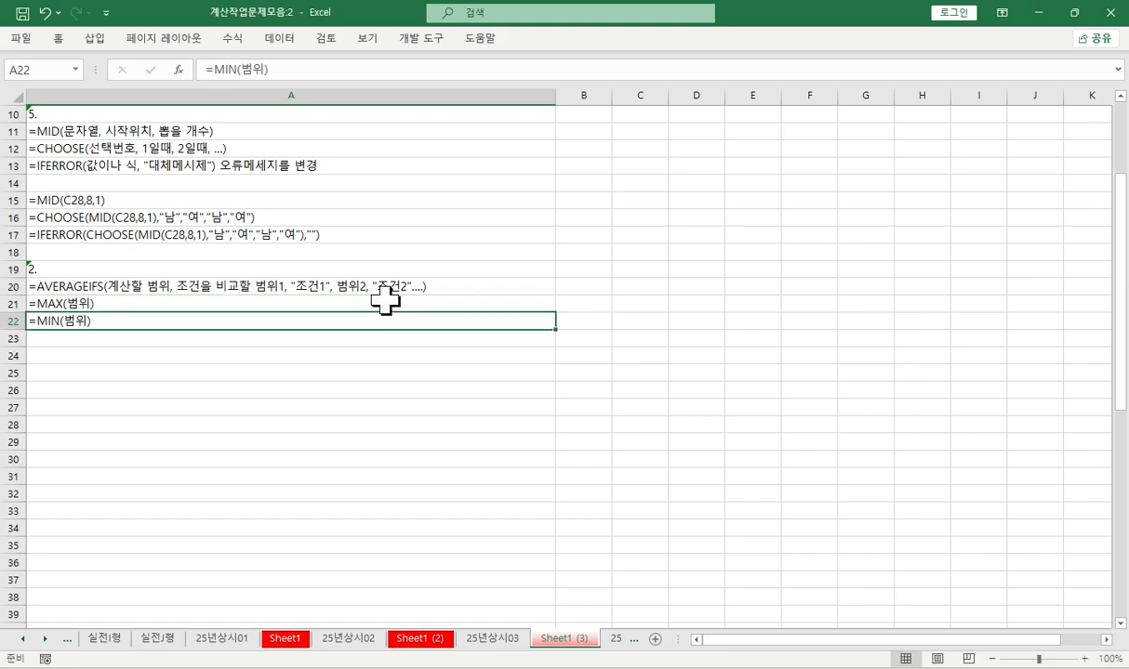
- On sheet 25년상시03, examine the 심사점수 scores in the first two rows of [표2] (H3:L3 and H4:L4)
left_click(128, 289)
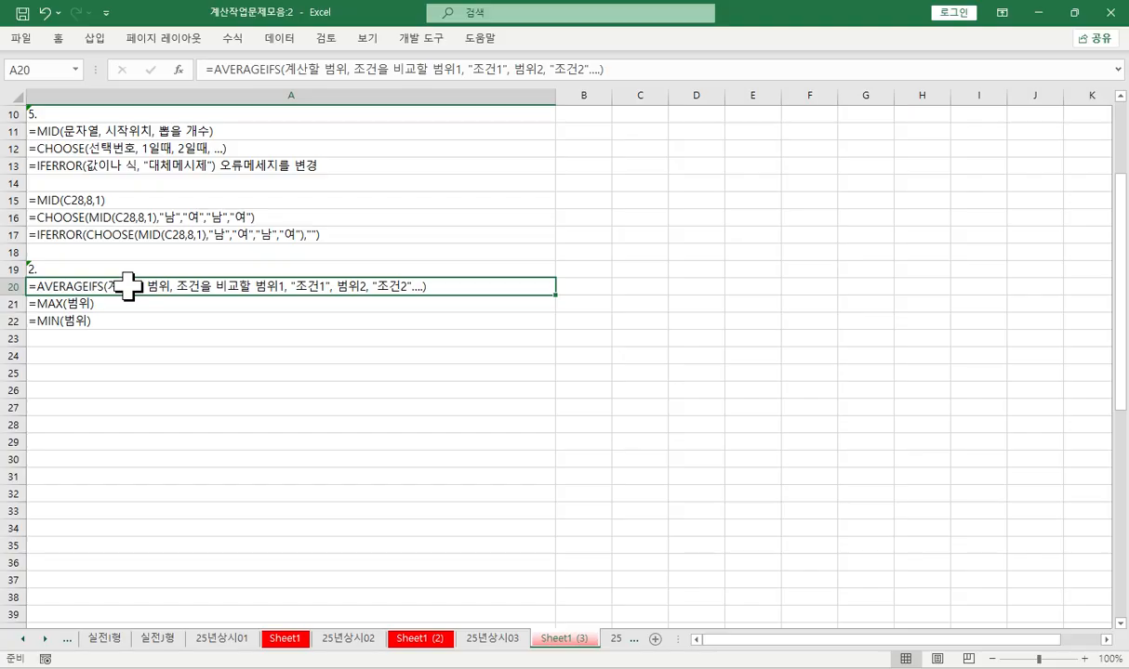
left_click(482, 639)
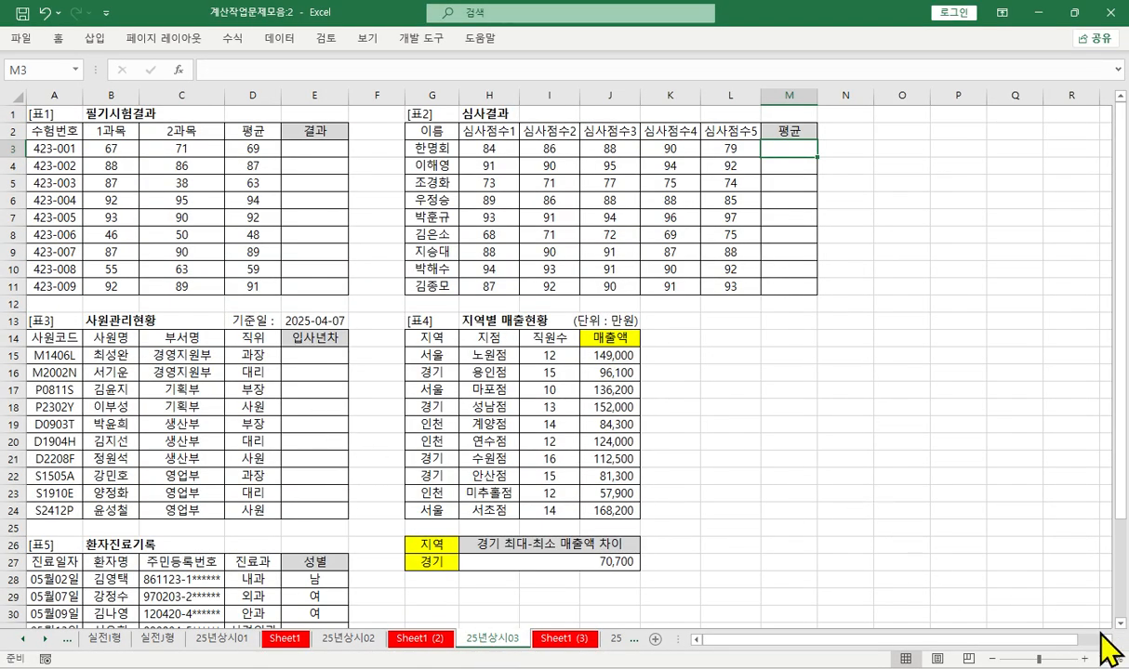
scroll(1102, 635, "right", 5)
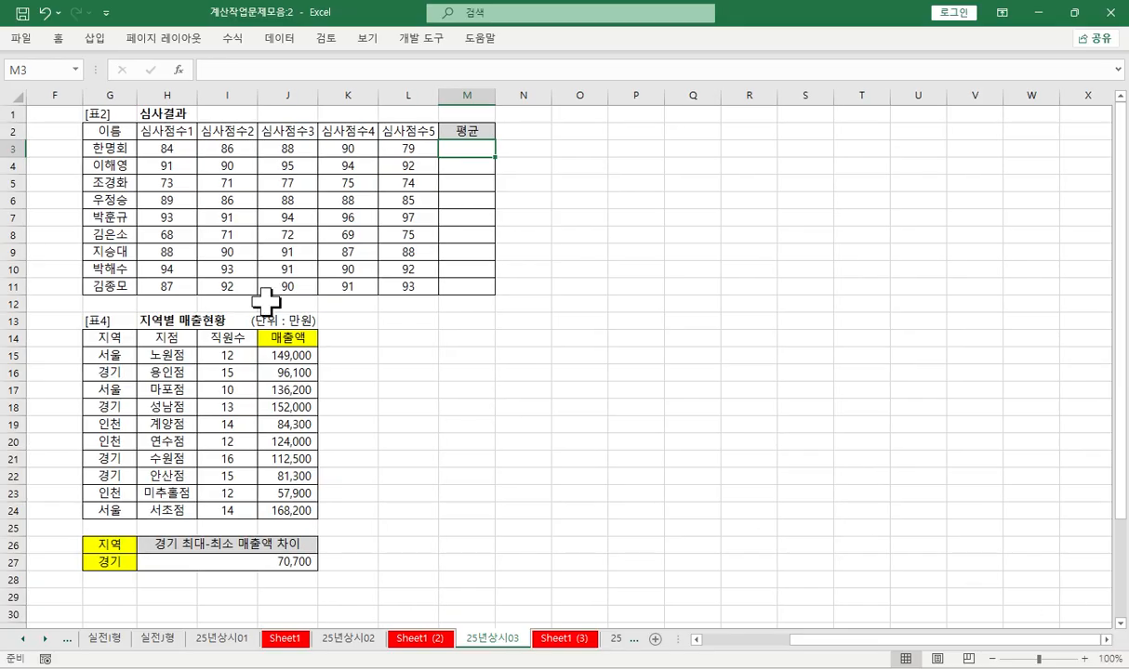
left_click_drag(163, 147, 382, 145)
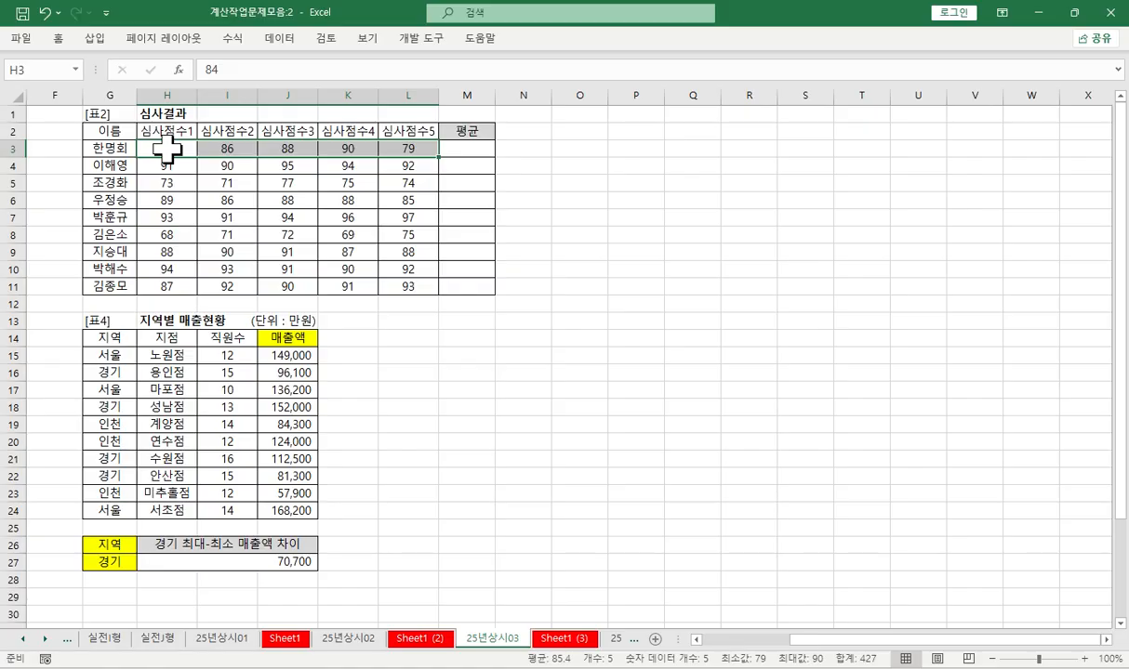
left_click(470, 157)
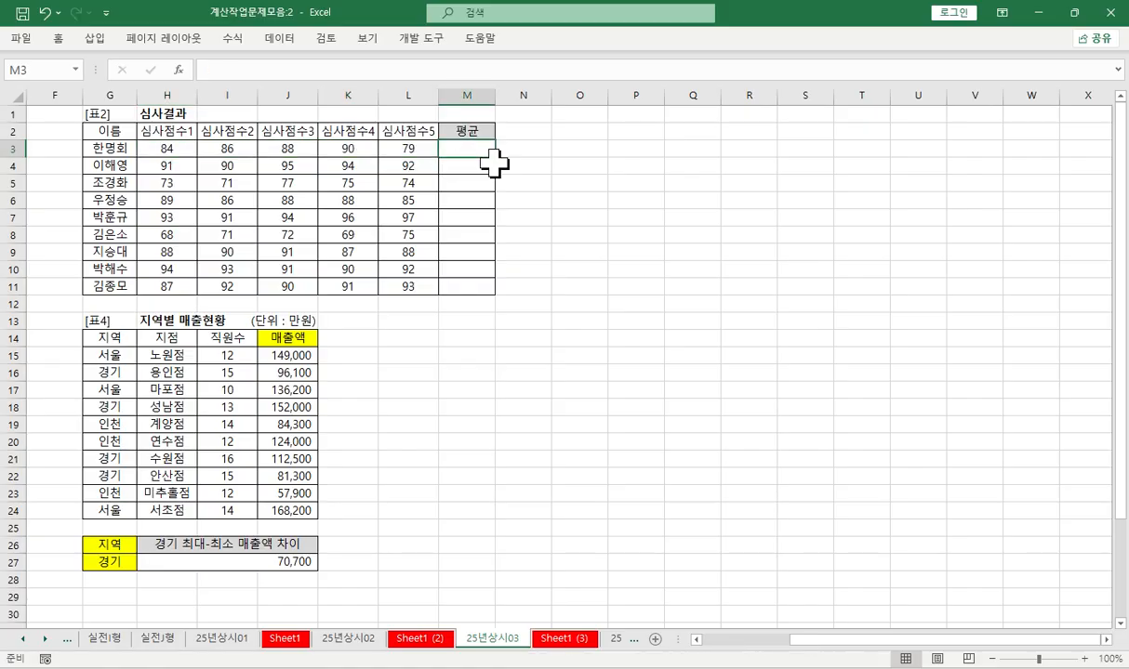
left_click_drag(156, 166, 437, 167)
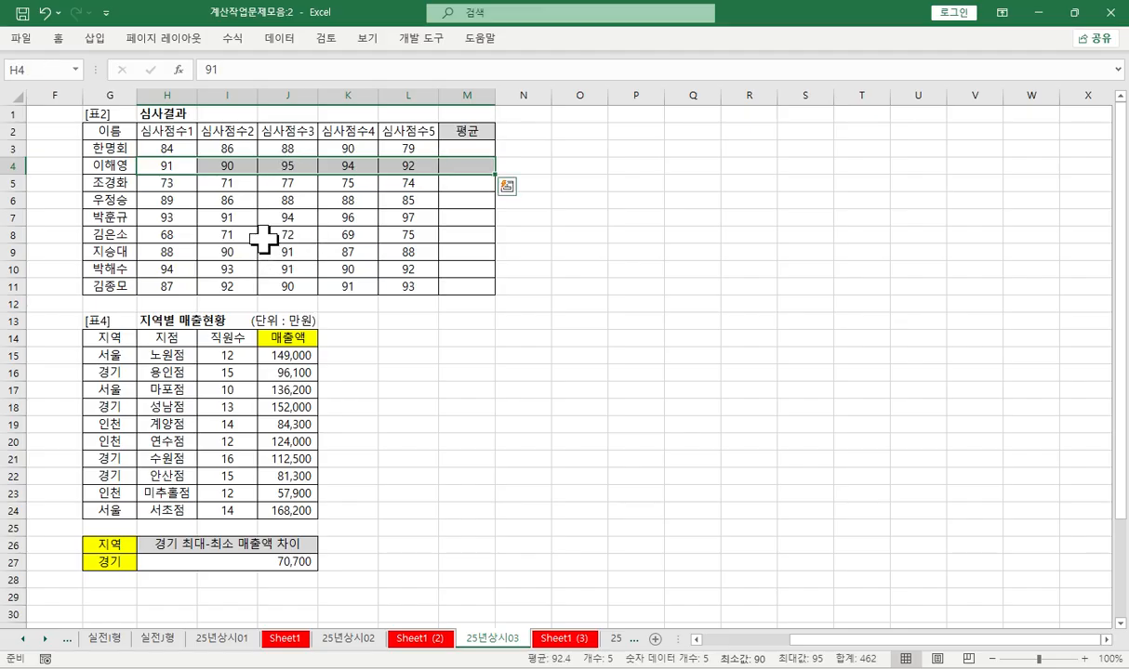
- Start an AVERAGEIFS formula in the first 평균 cell M3 of [표2] and open its function arguments
left_click(454, 148)
left_click(297, 65)
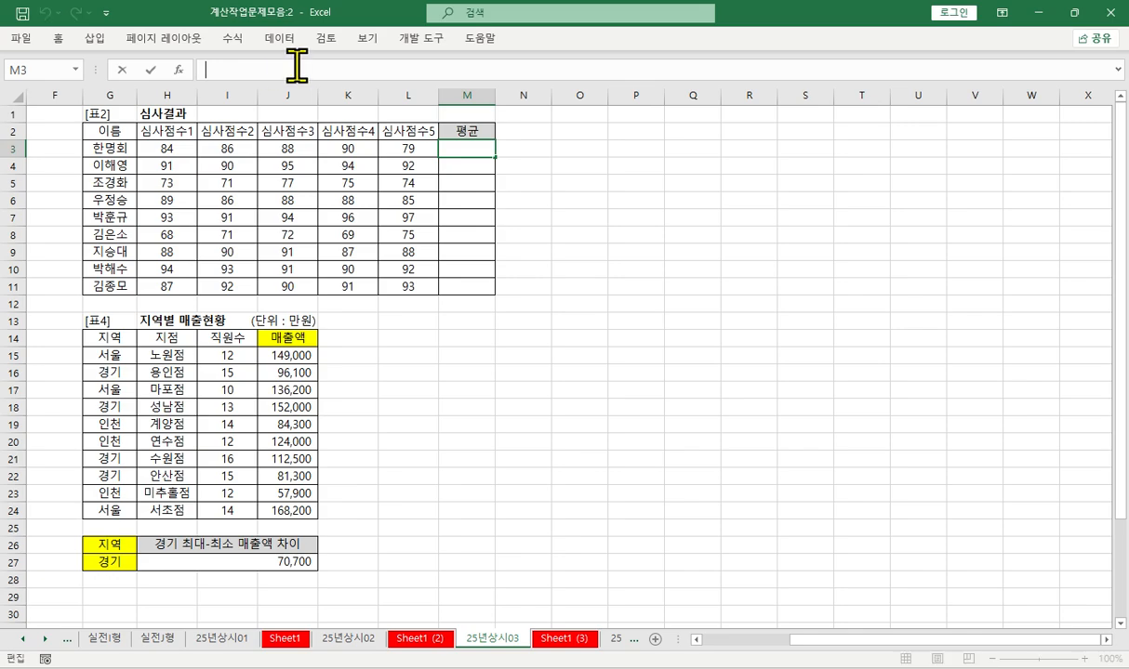
type("=")
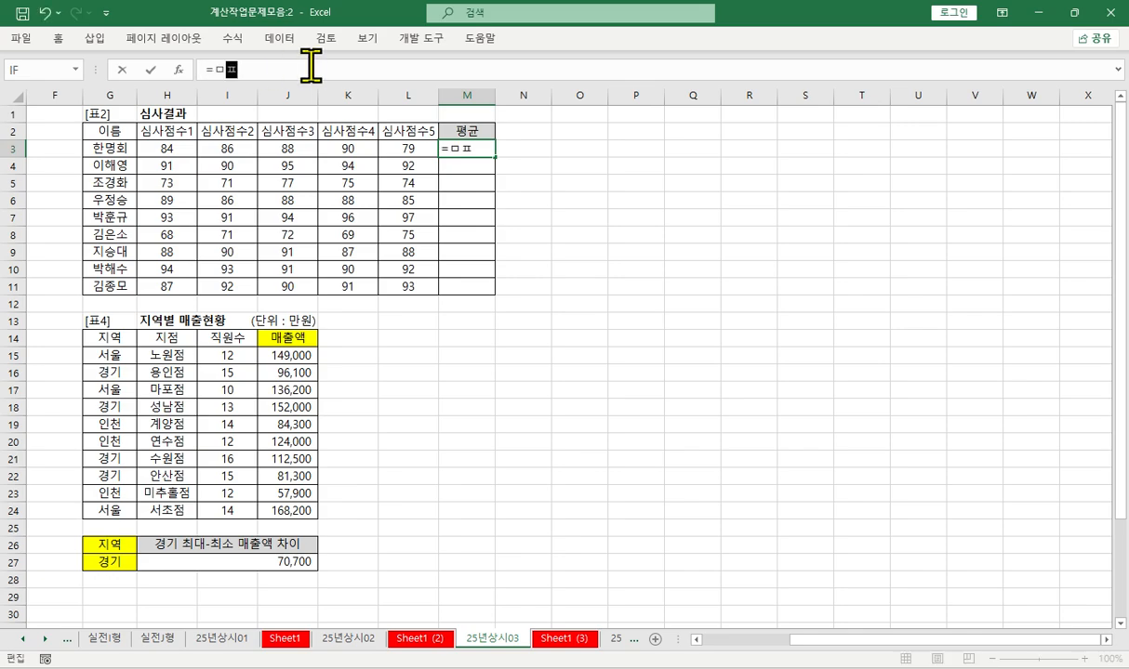
type("av")
key("Down")
key("Down")
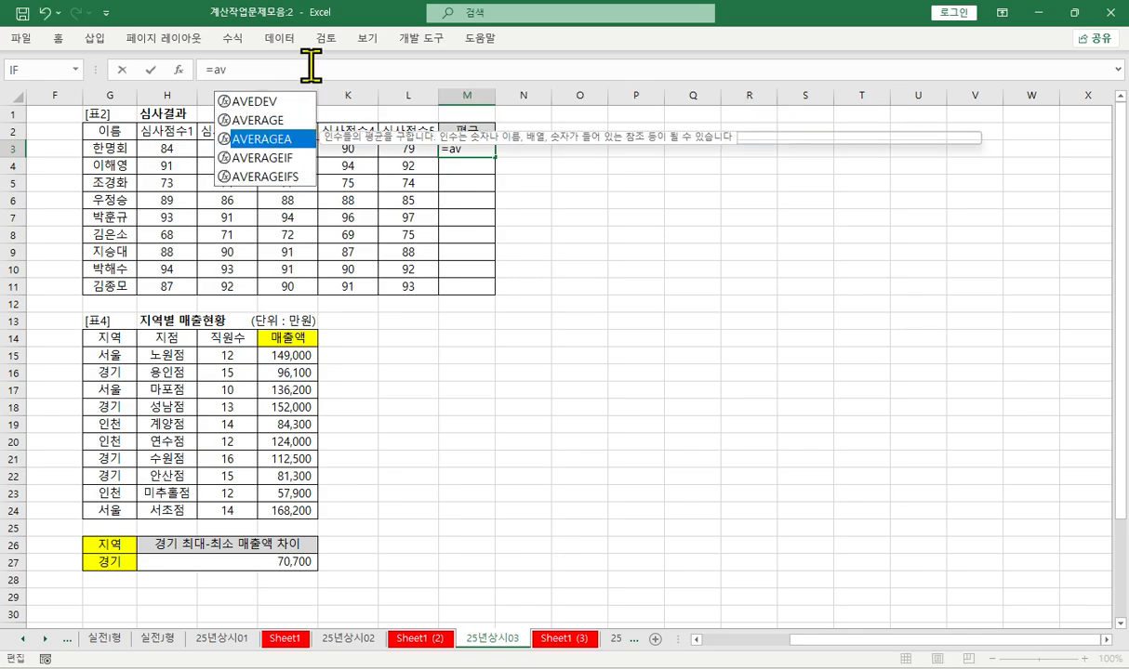
key("Down")
key("Down")
key("Tab")
key("ctrl+a")
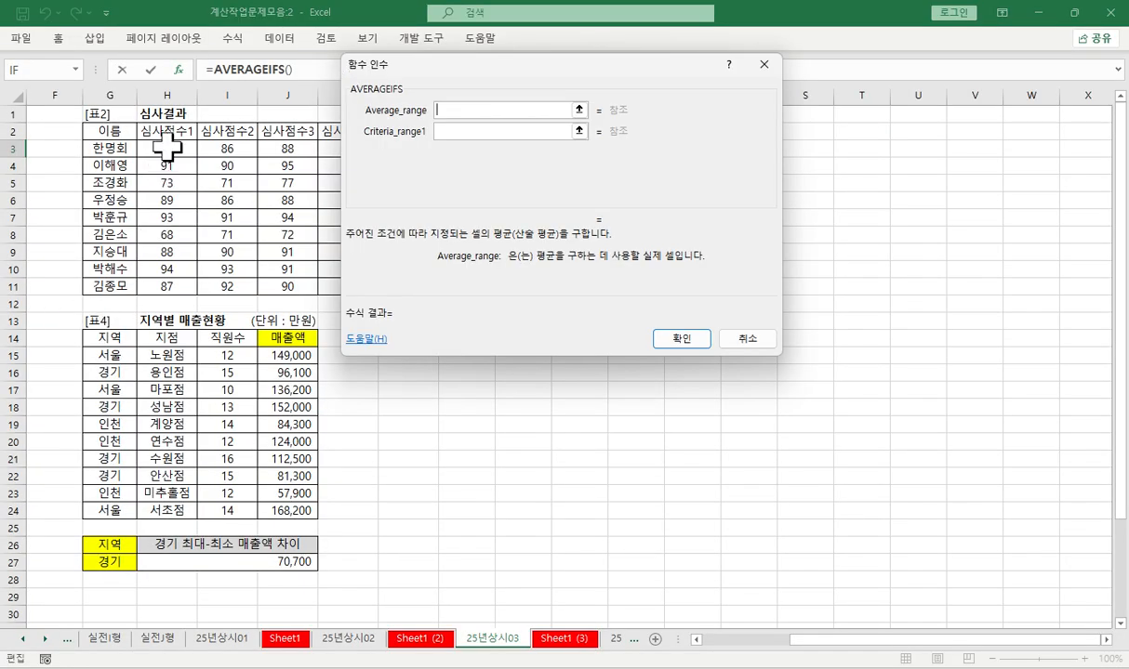
- Set both Average_range and Criteria_range1 of the AVERAGEIFS function to H3:L3
left_click_drag(161, 144, 392, 144)
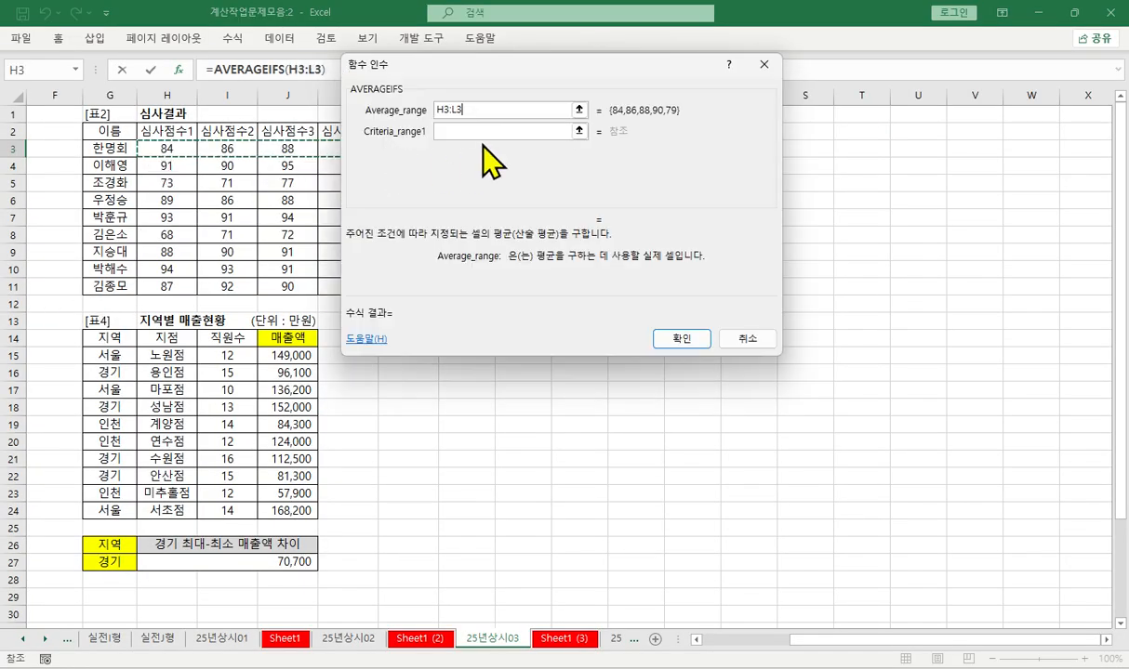
left_click(452, 130)
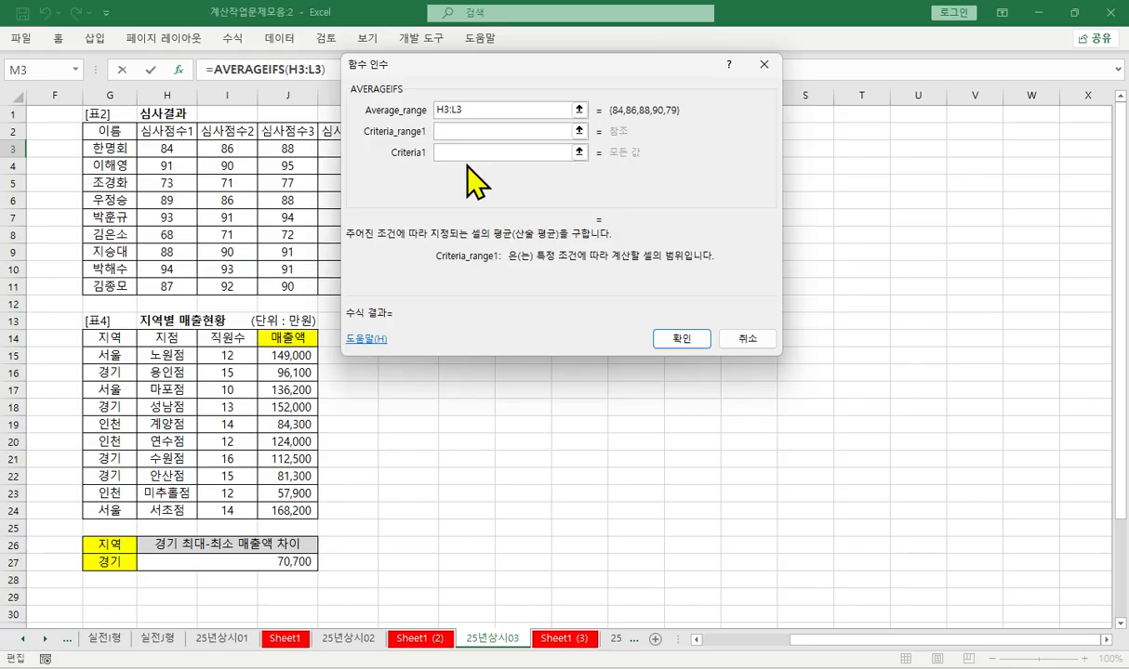
left_click_drag(169, 147, 392, 146)
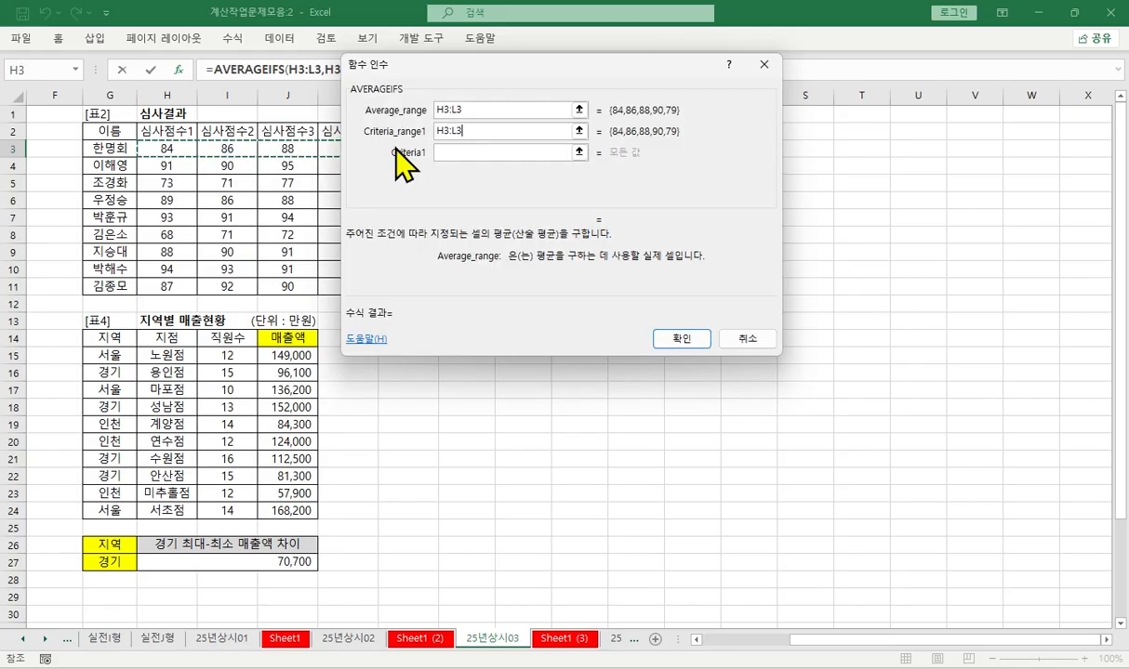
- Set Criteria1 of the AVERAGEIFS function to max(H3:L3)
left_click(511, 155)
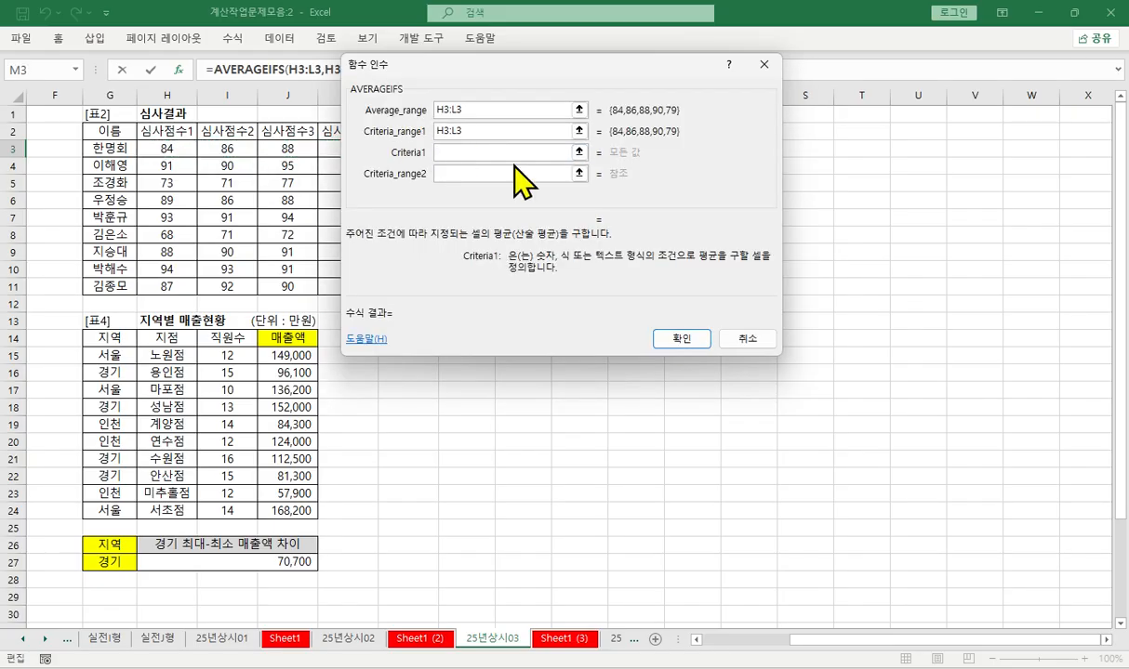
type("=ma")
key("BackSpace")
key("BackSpace")
key("BackSpace")
type("ma")
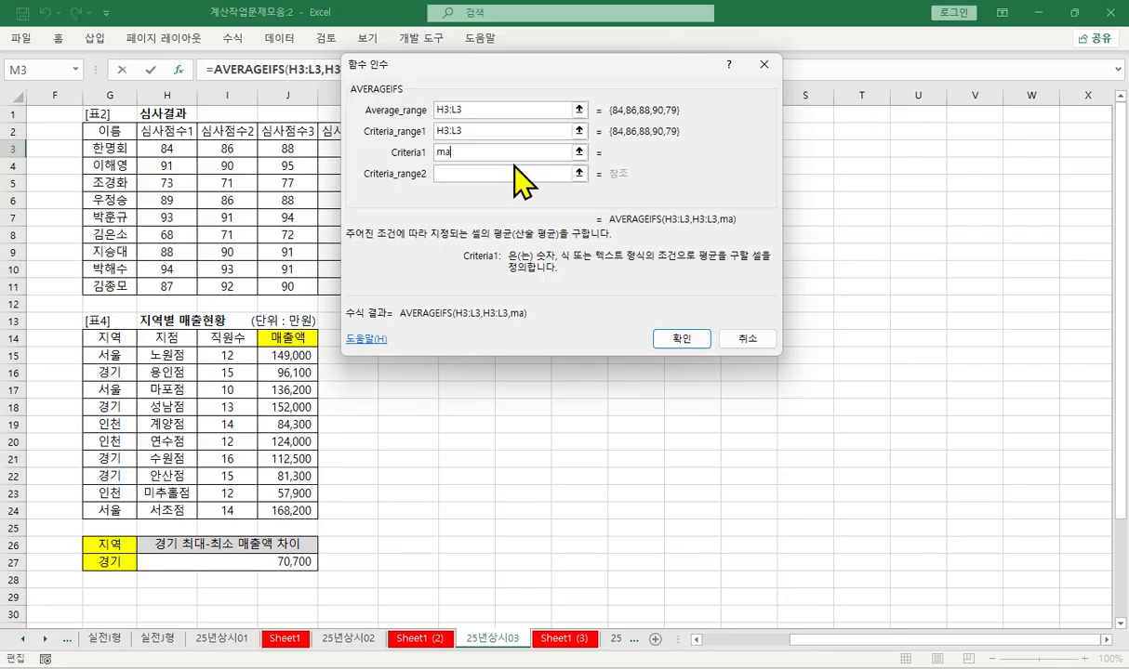
type("x(")
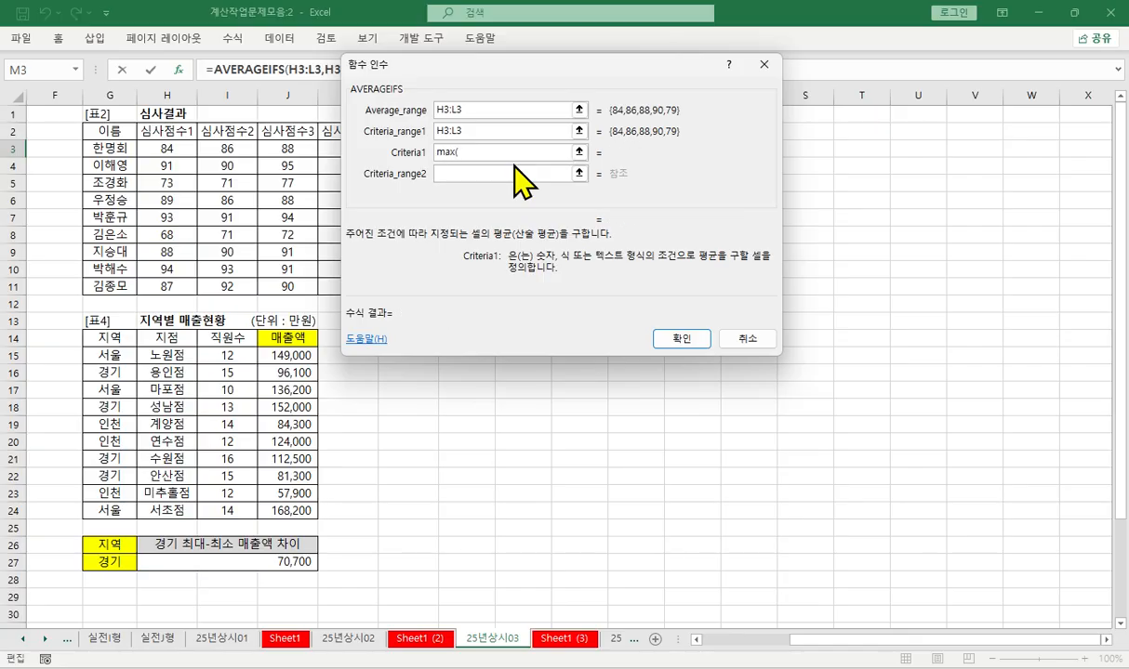
left_click_drag(148, 146, 289, 149)
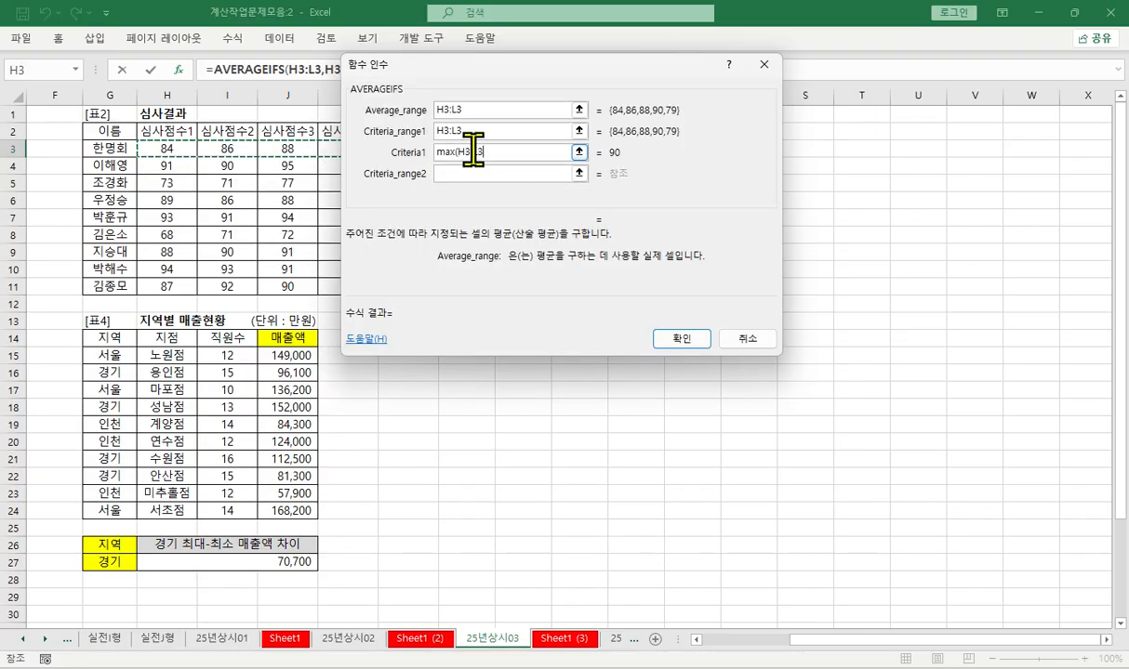
type(")")
- Set Criteria_range2 to H3:L3 and Criteria2 to min(H3:L3) in the AVERAGEIFS arguments
left_click(460, 175)
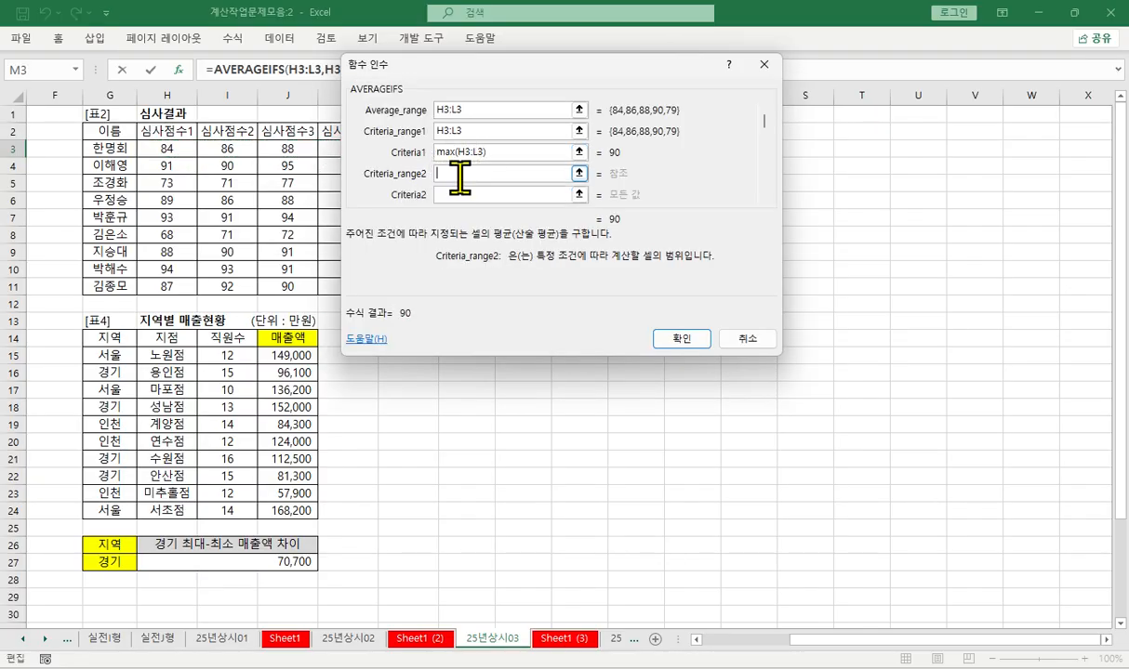
left_click_drag(158, 149, 433, 146)
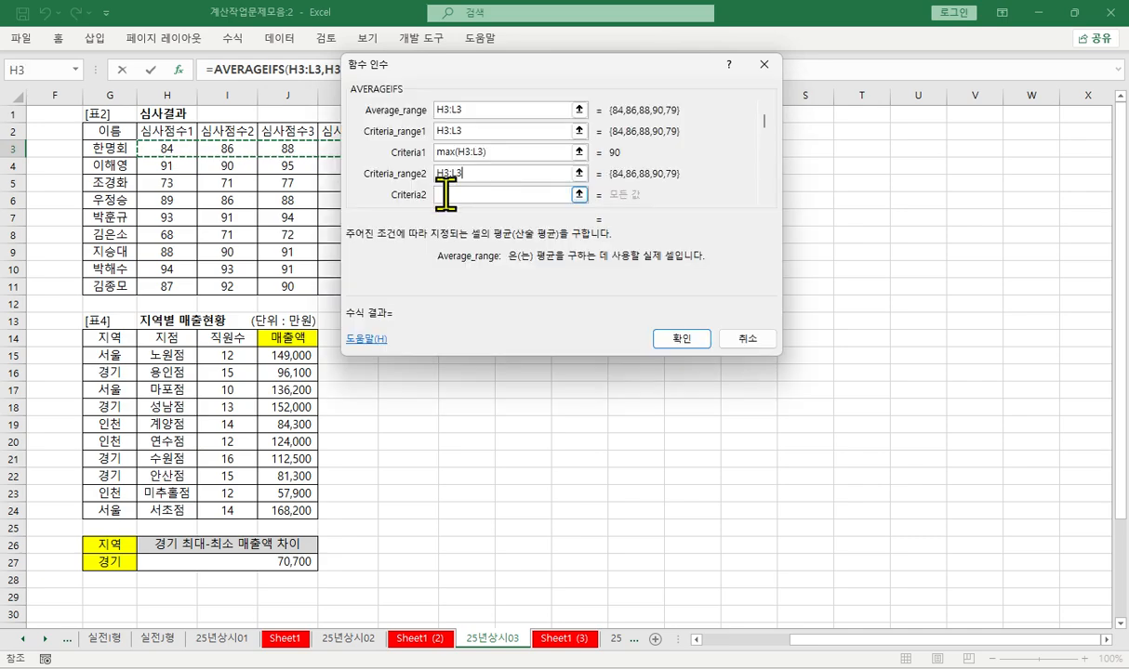
left_click(460, 194)
type("m")
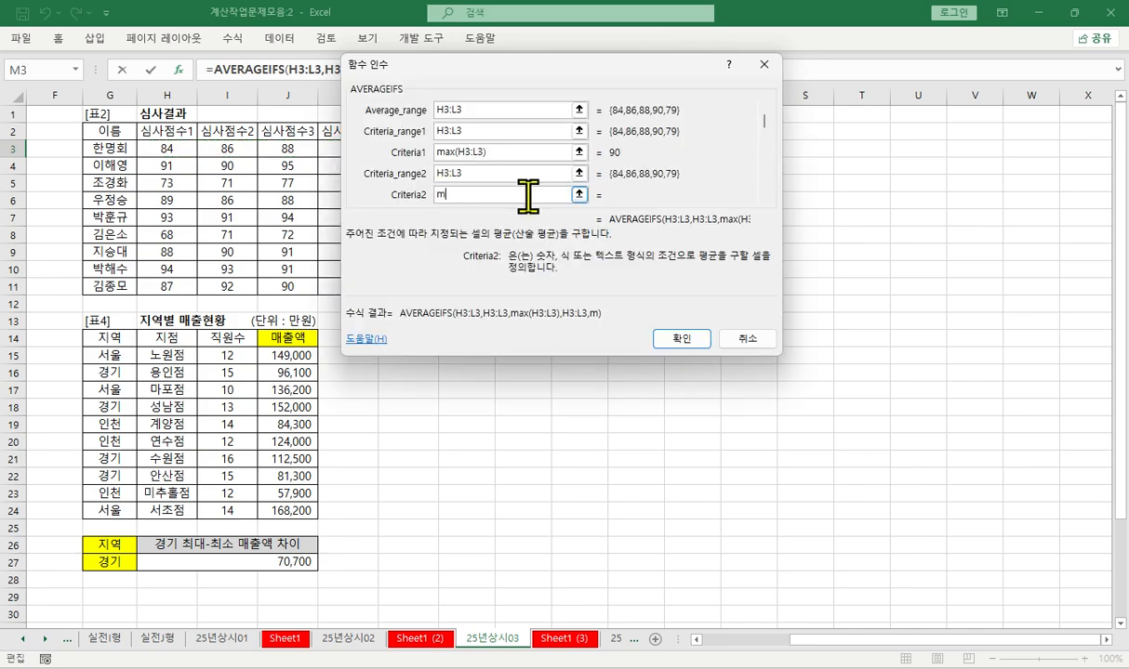
type("in(")
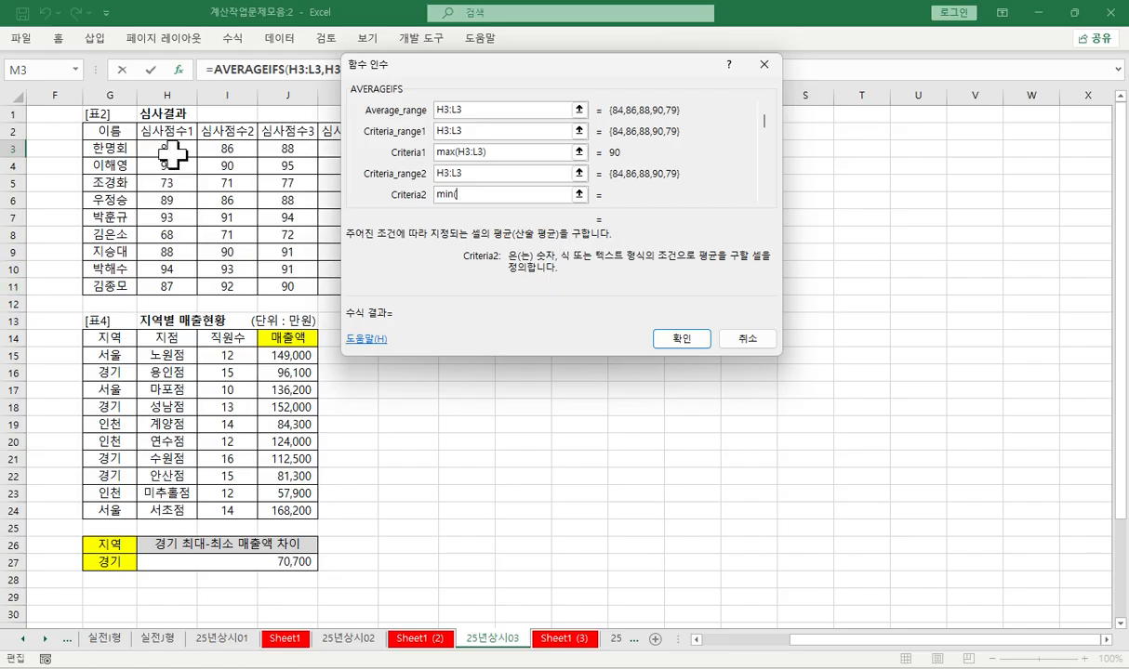
left_click_drag(164, 147, 400, 147)
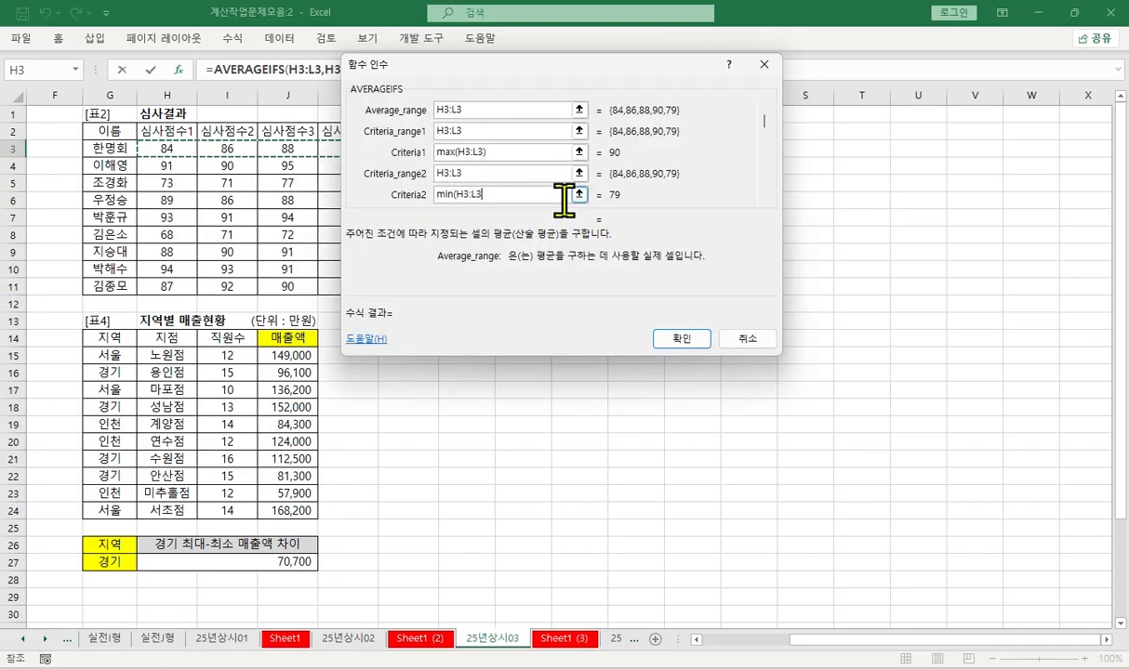
type(")")
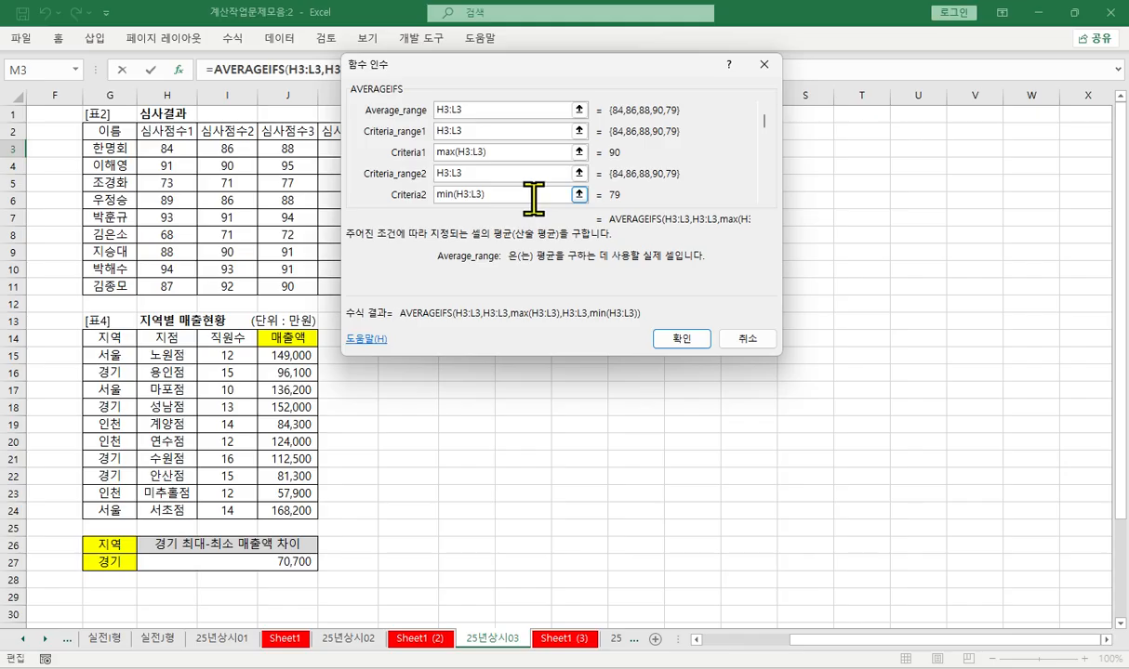
key("Tab")
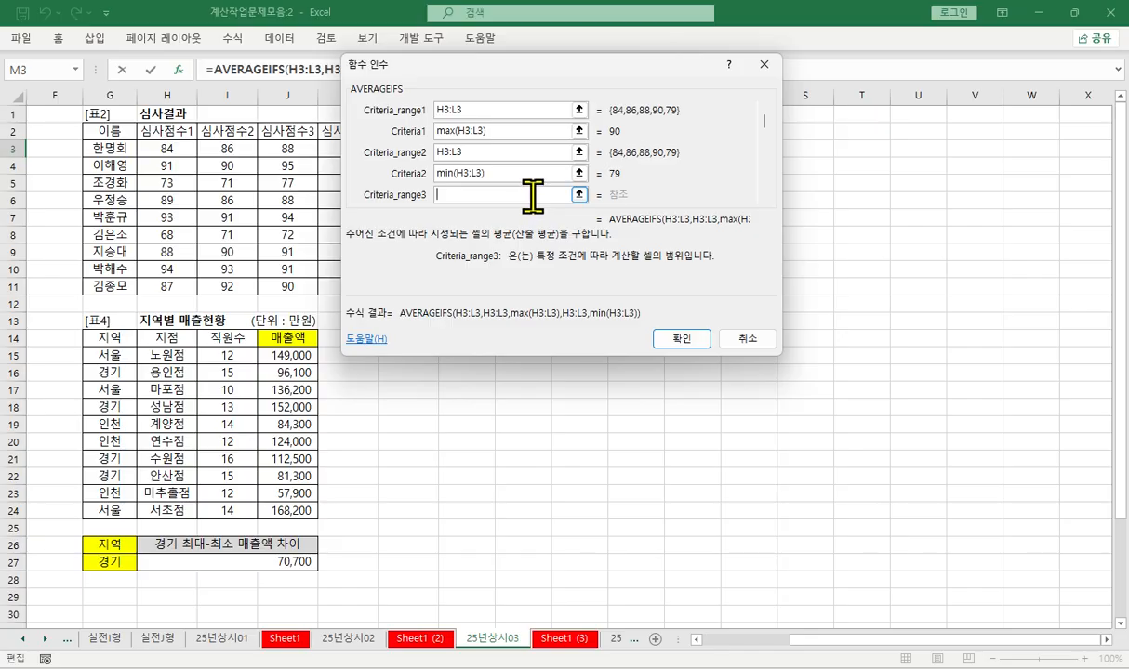
scroll(531, 196, "down", 1)
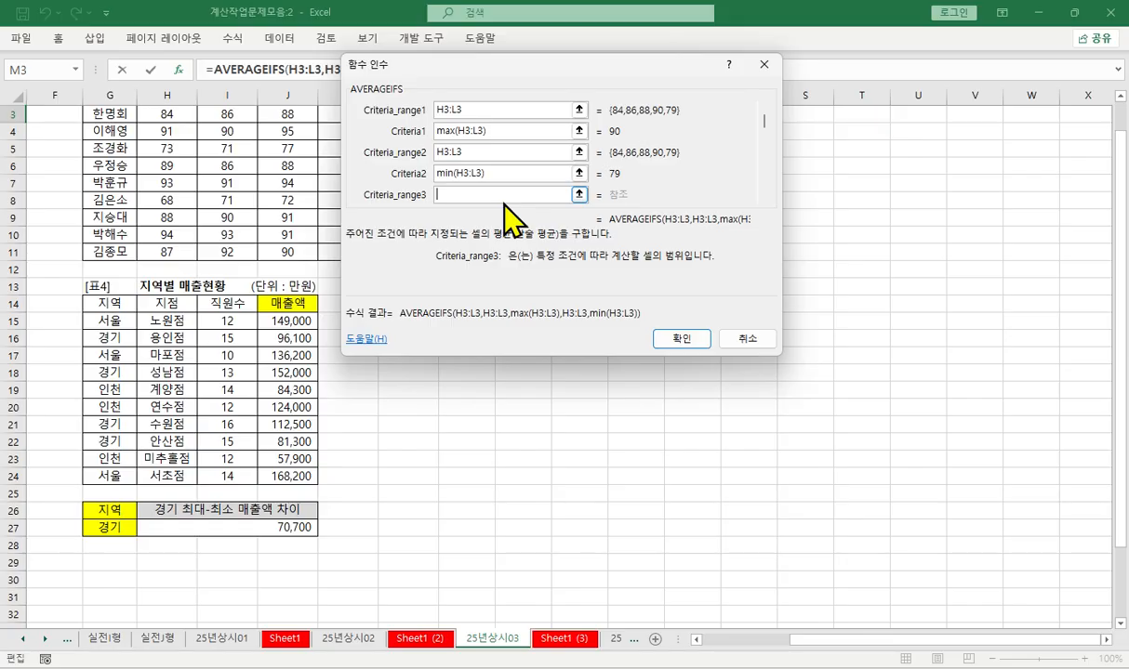
scroll(502, 200, "up", 1)
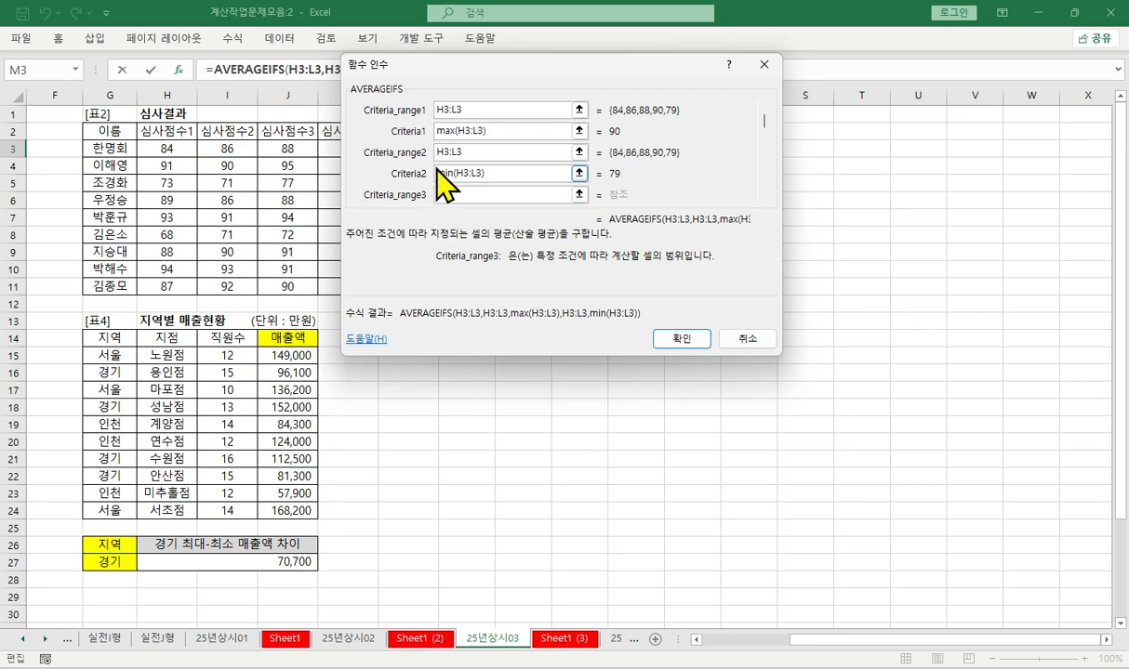
- Prefix both the max and min criteria with <> and fill the completed formula from M3 down to M11
left_click(448, 131)
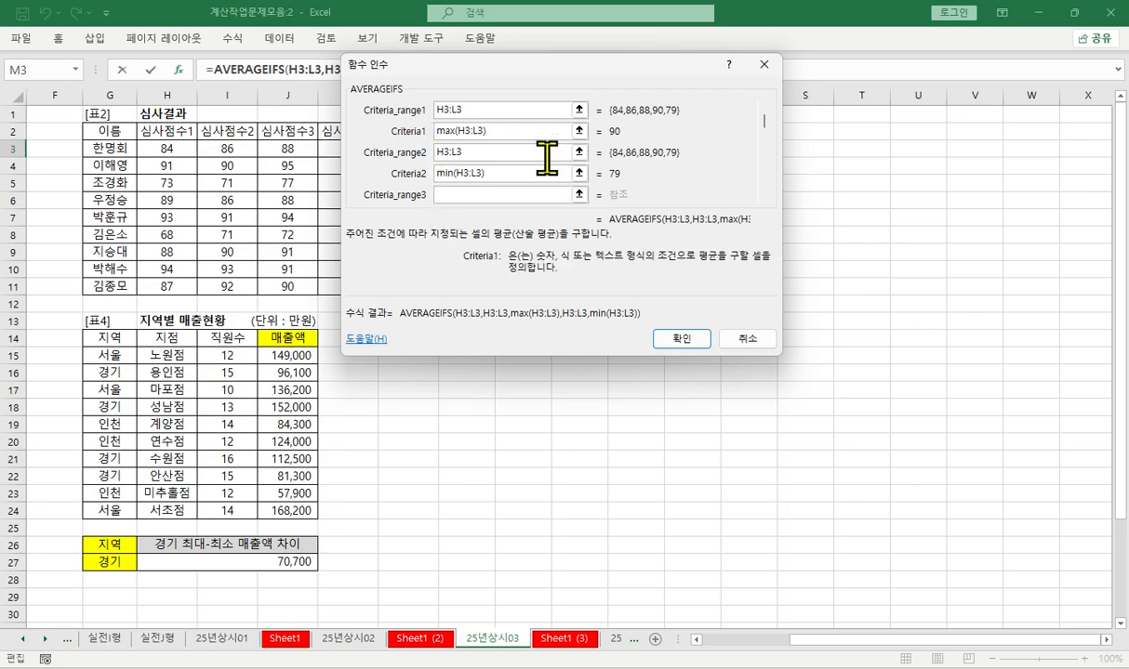
type("<>")
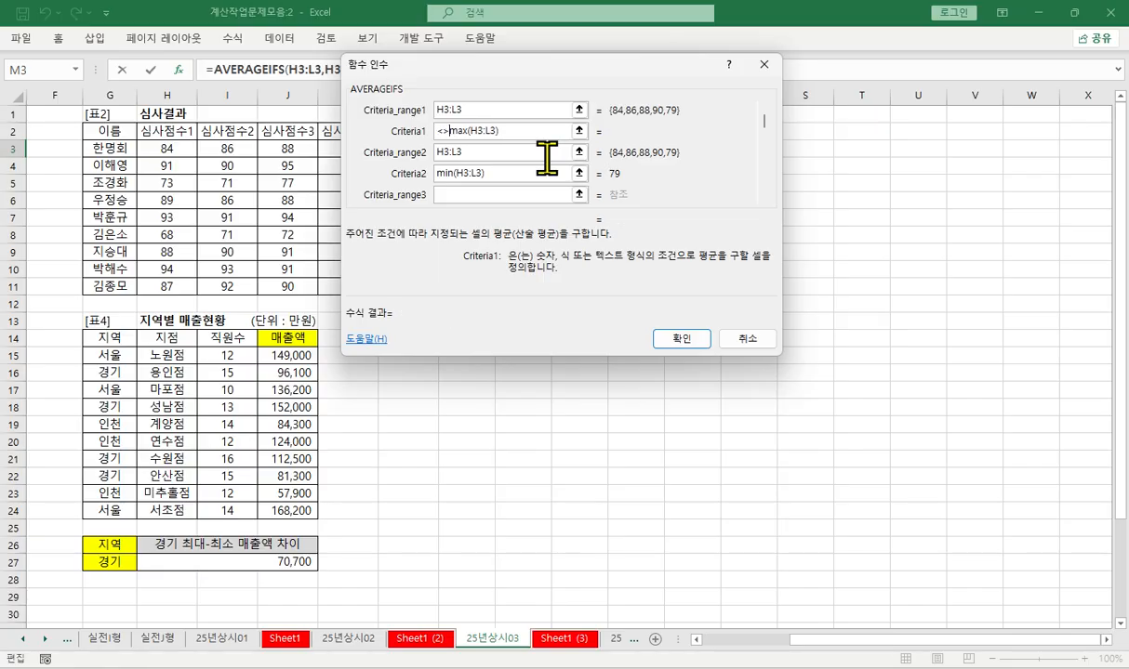
left_click(441, 177)
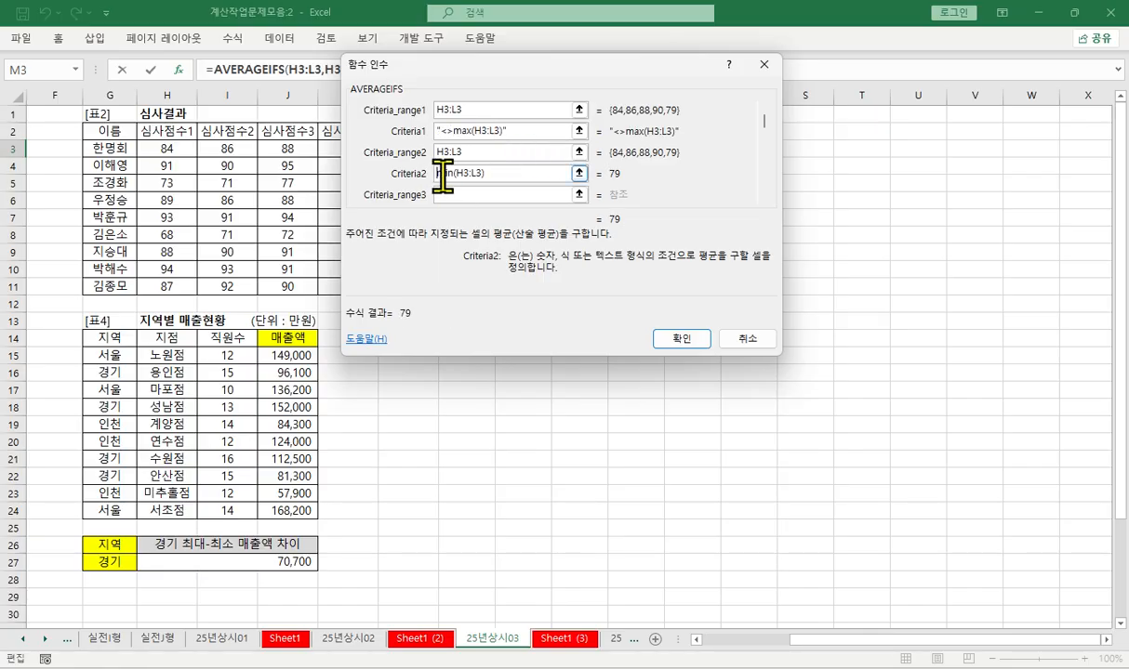
type("<>")
left_click(464, 195)
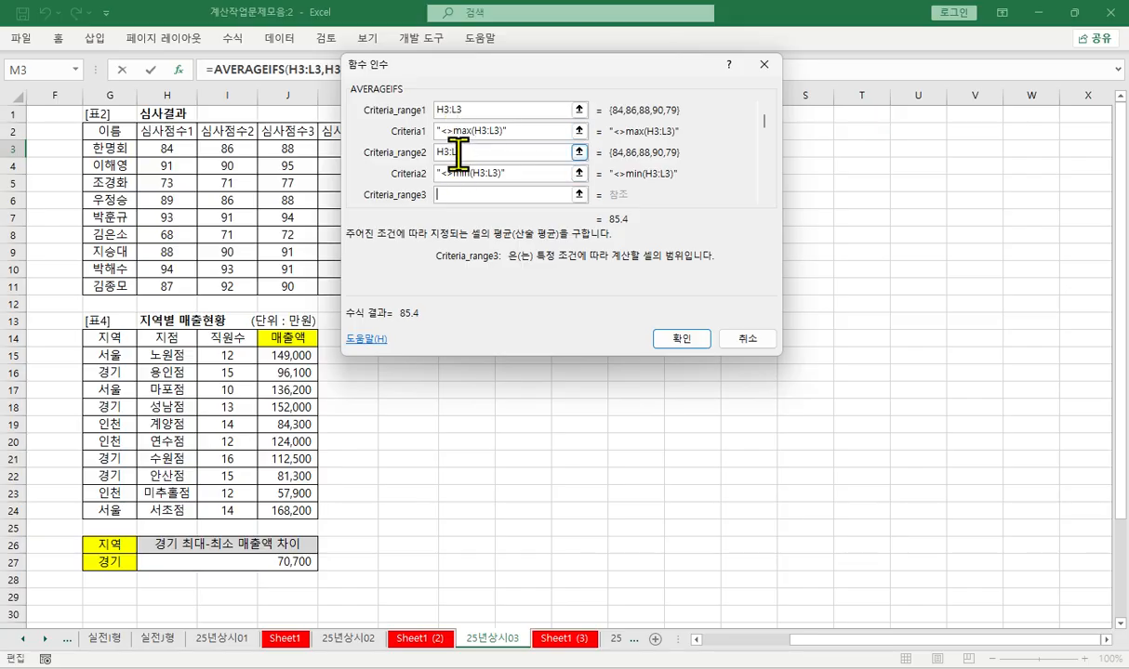
left_click(669, 337)
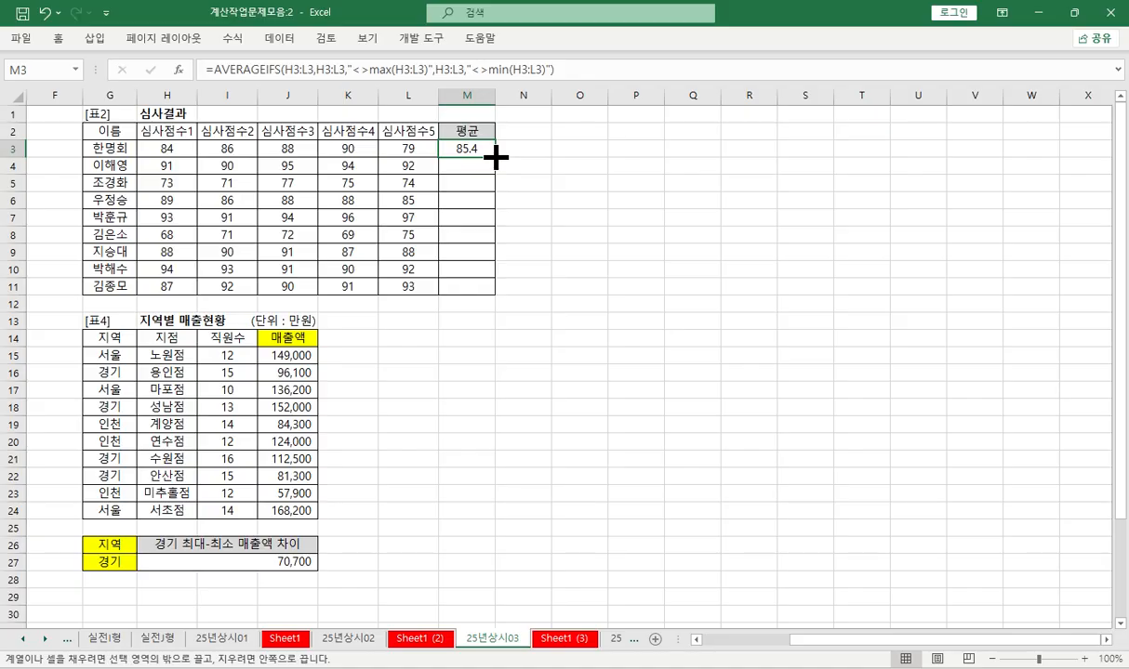
left_click_drag(495, 158, 500, 294)
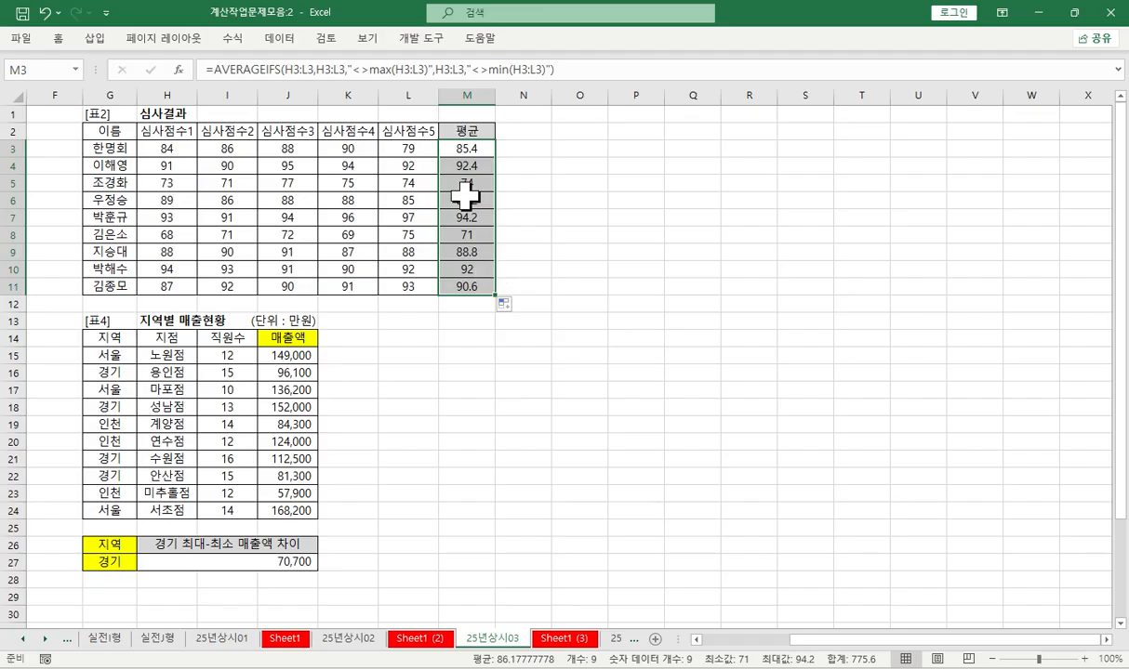
- Reopen the function arguments of the M3 formula and change Criteria1 to "<>"&max(H3:L3)
key("shift+Up")
left_click(468, 145)
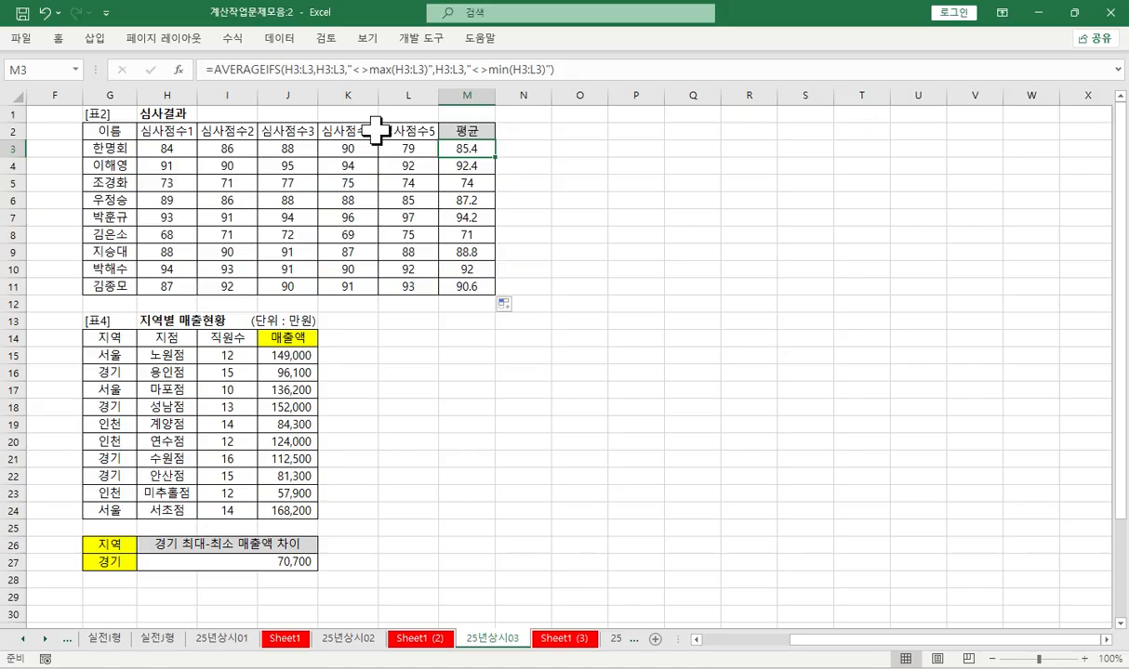
left_click(235, 71)
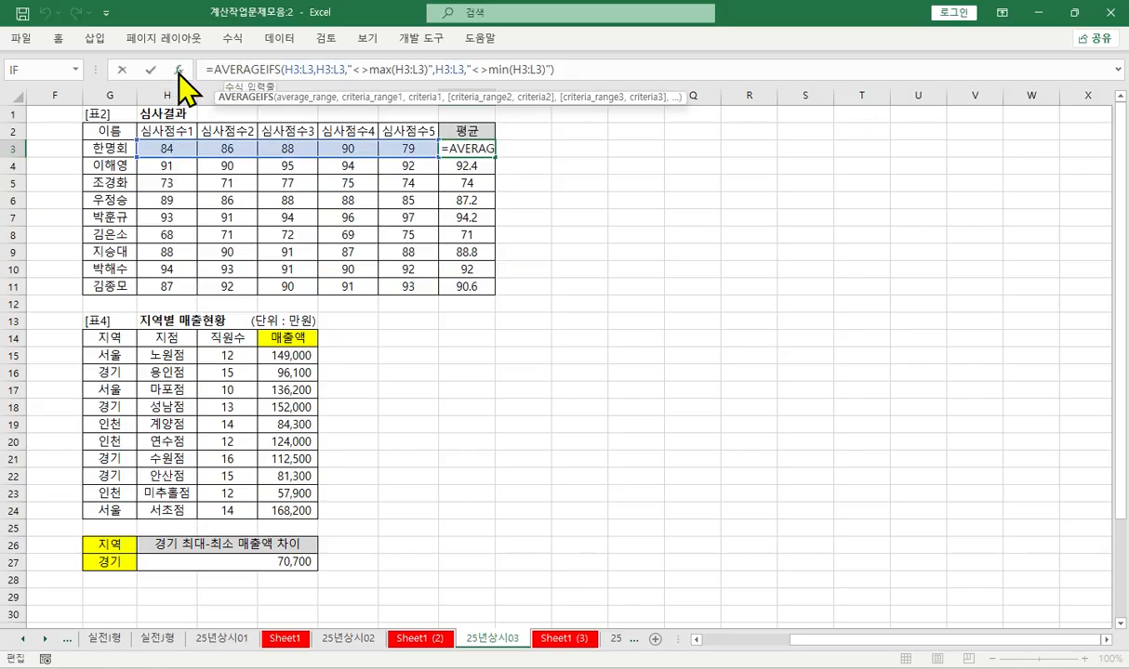
left_click(177, 69)
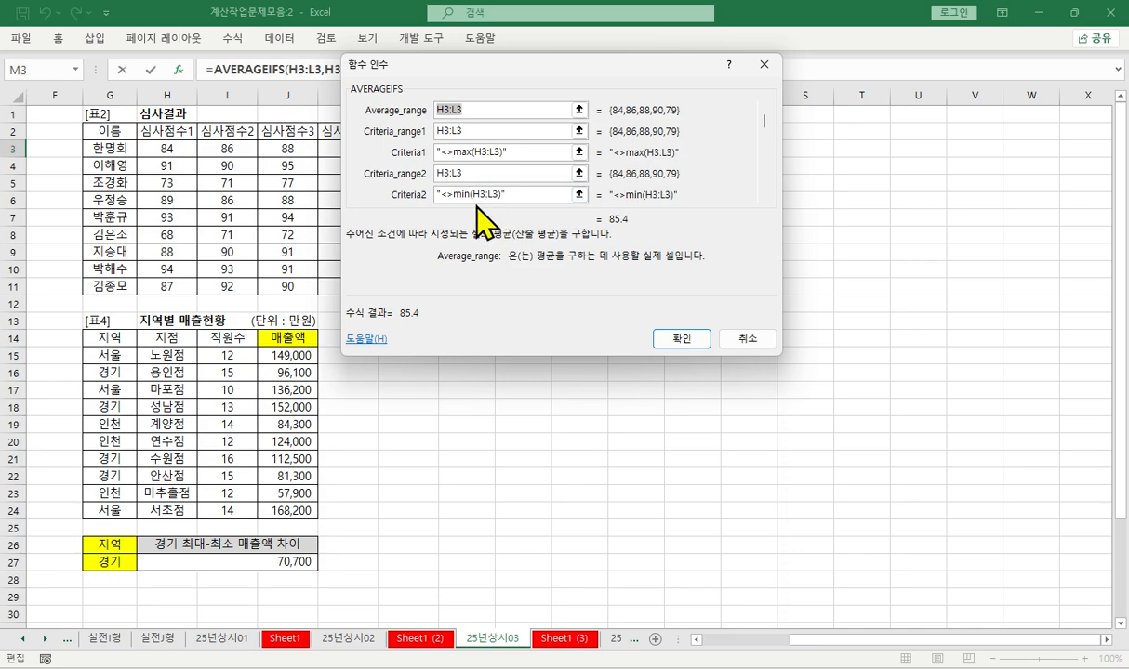
left_click(465, 152)
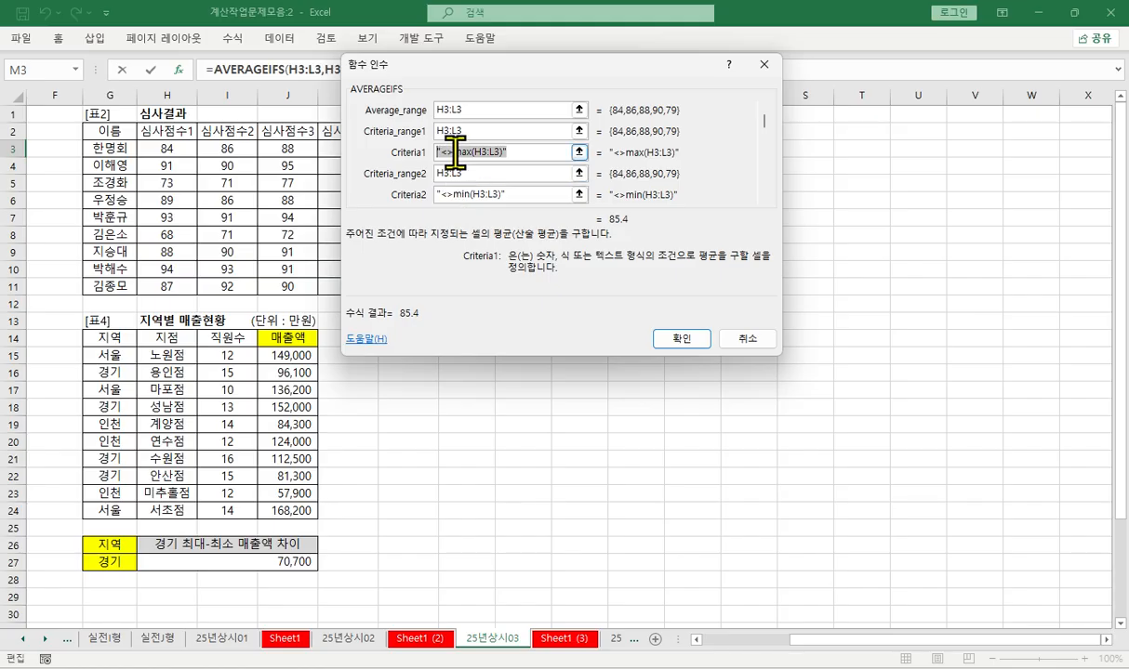
left_click(445, 148)
double_click(497, 149)
left_click(479, 153)
type("\"&")
- Change Criteria2 to "<>"&min(H3:L3) and refill the corrected 평균 formula from M3 down to M11
left_click(452, 193)
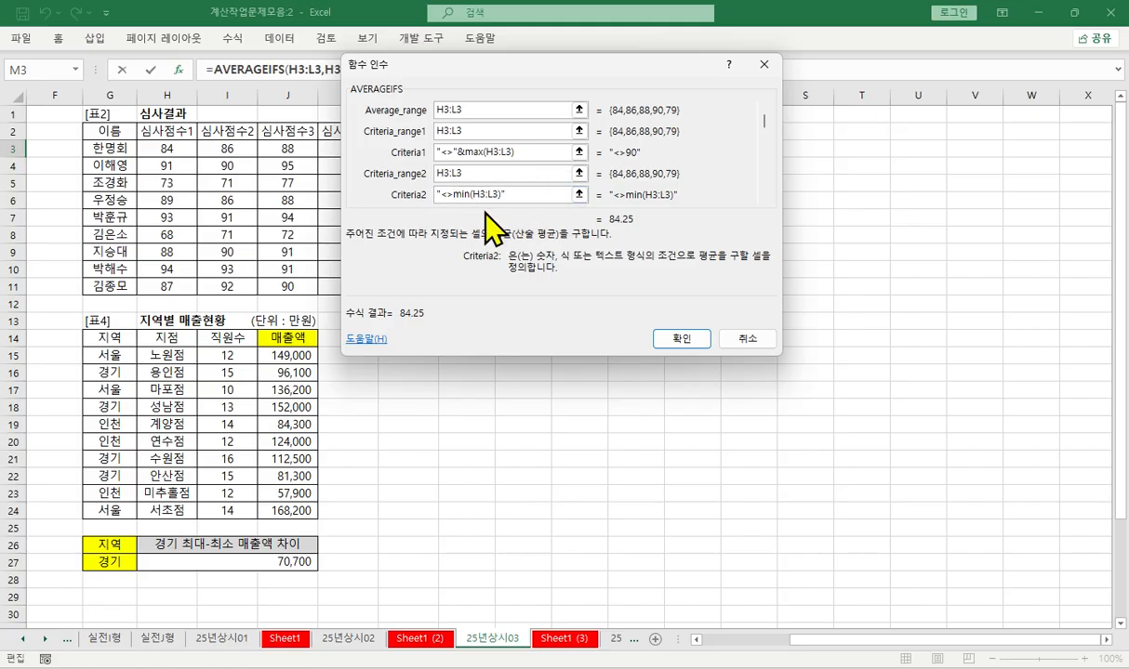
type("\"")
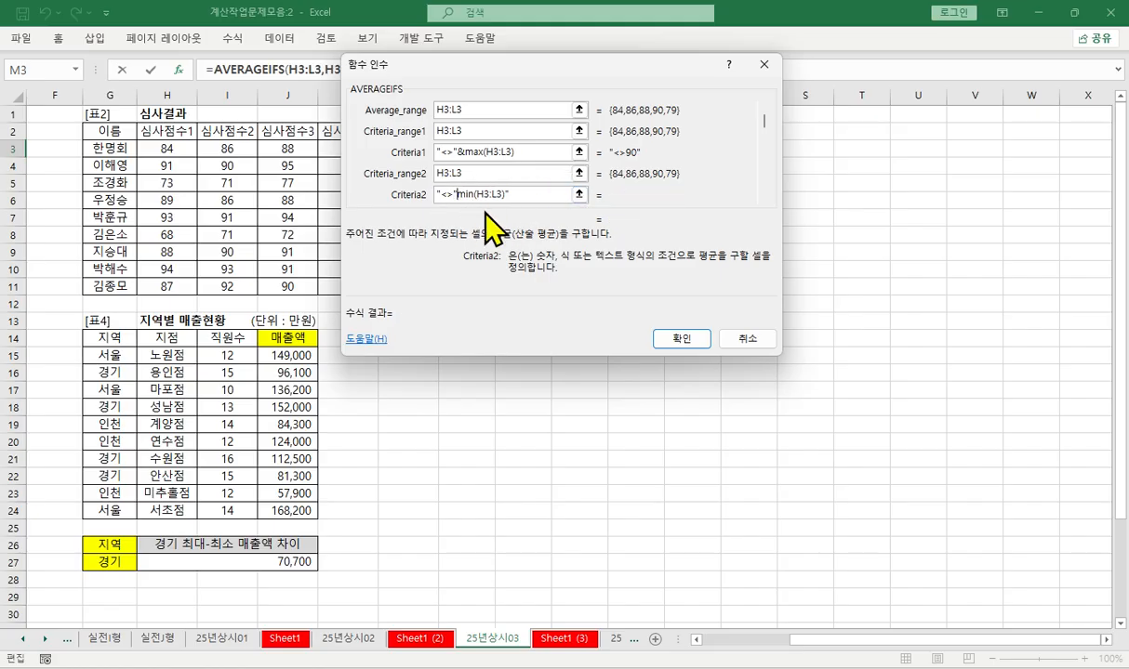
type("&")
key("BackSpace")
key("Return")
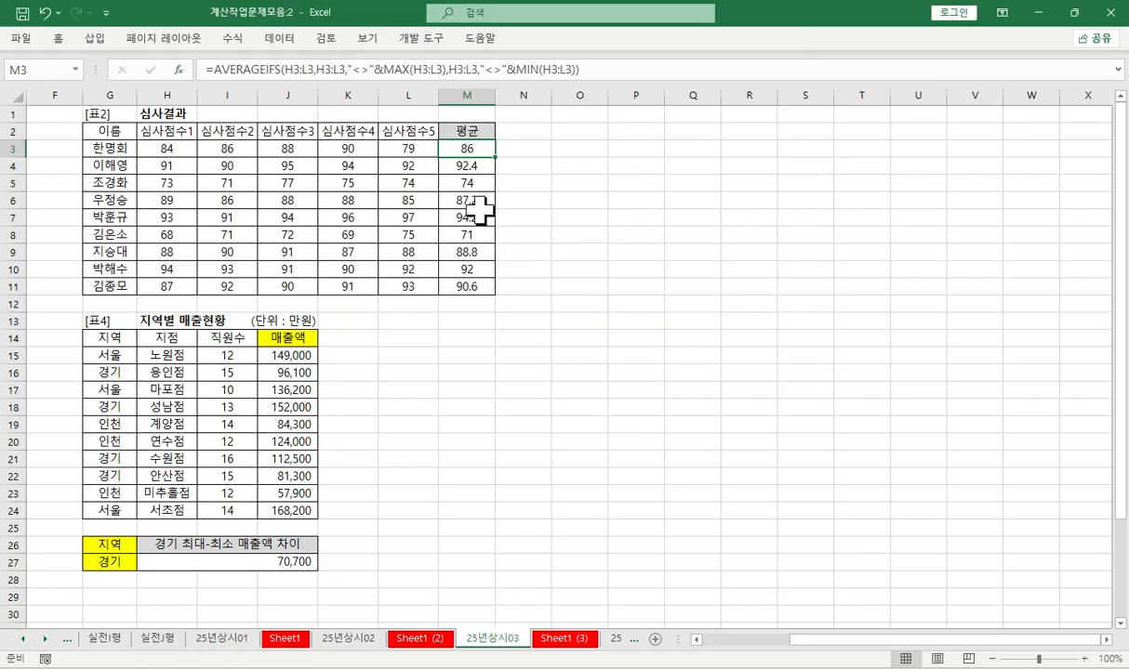
left_click_drag(496, 161, 487, 297)
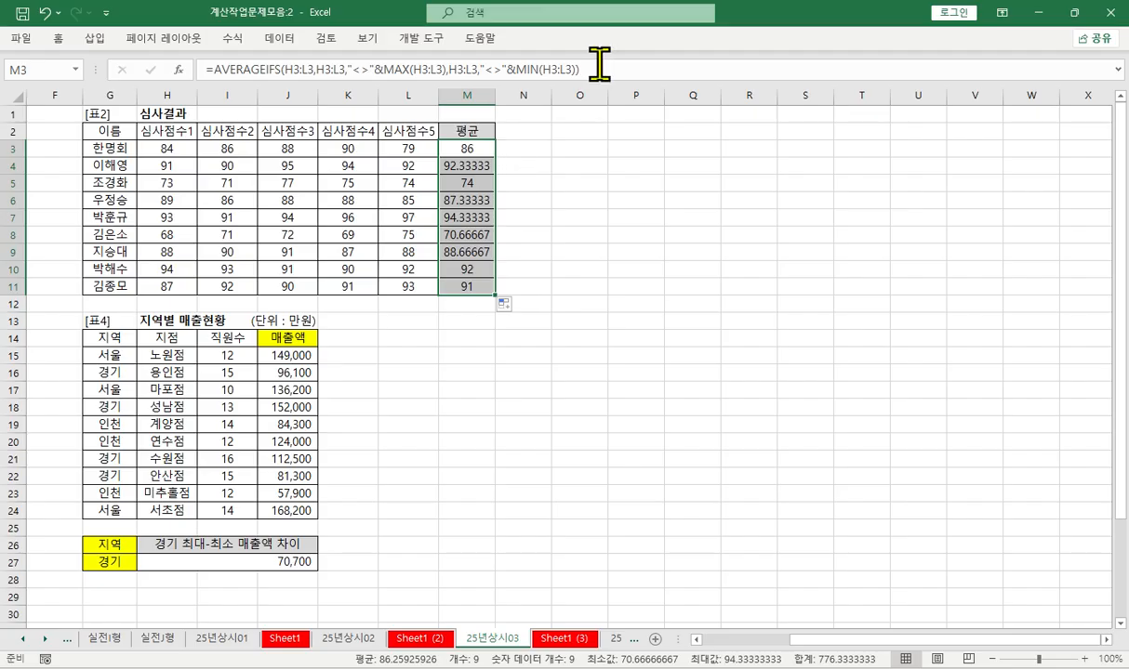
- Copy the full AVERAGEIFS formula text from M3 into cell A24 of sheet Sheet1 (3)
left_click_drag(579, 69, 189, 89)
key("ctrl+c")
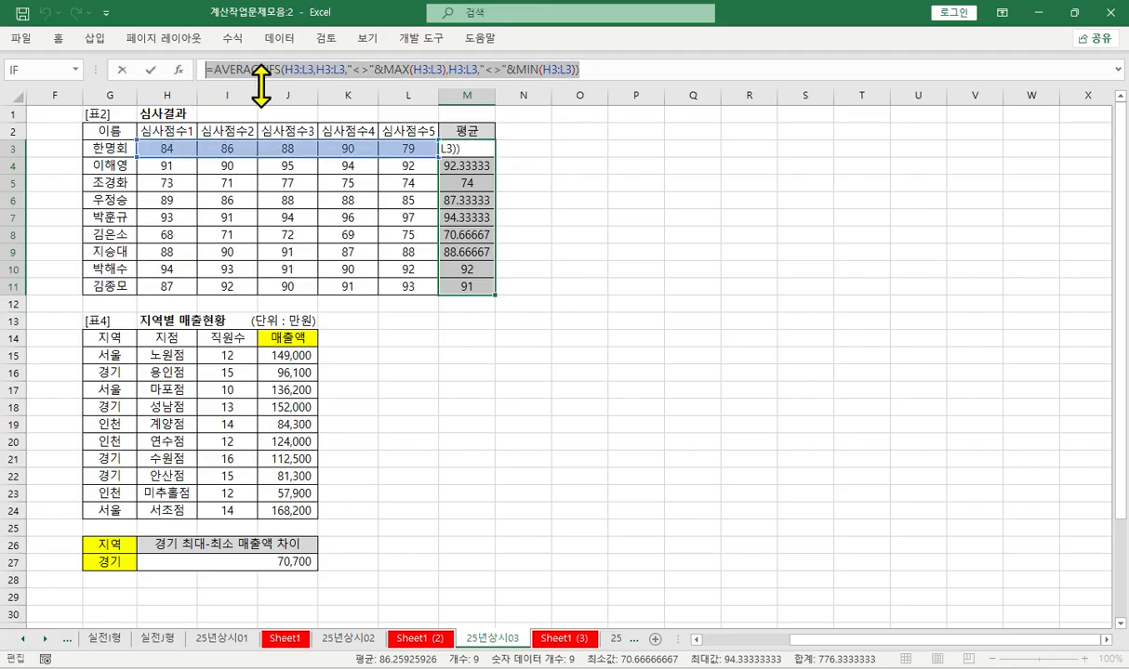
key("Return")
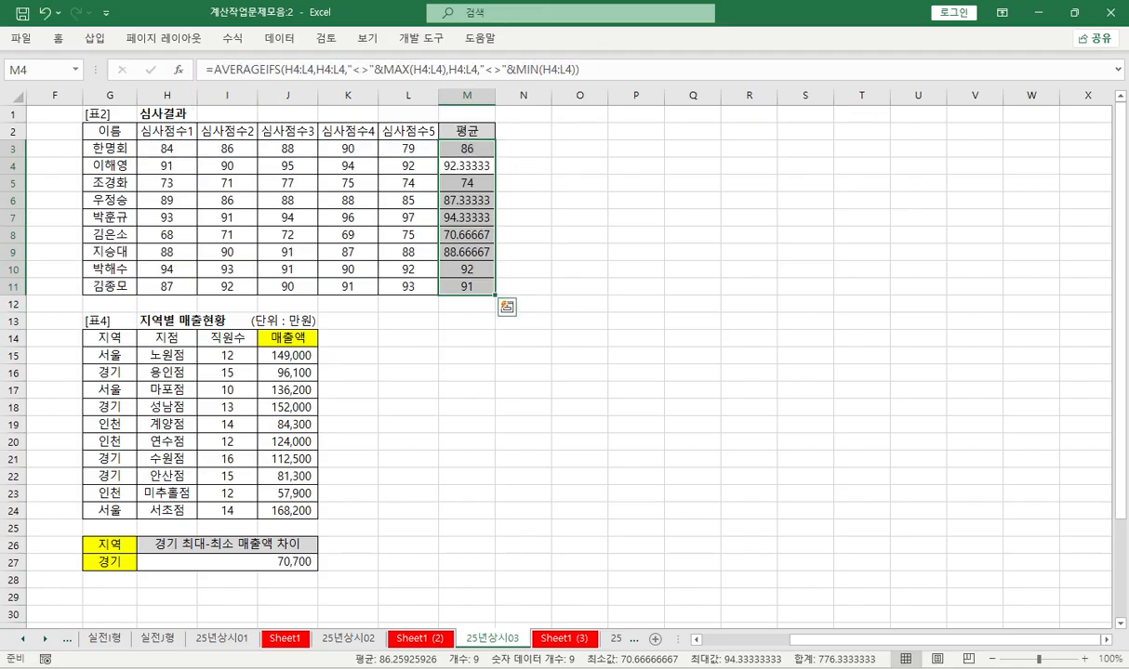
left_click(565, 639)
left_click(96, 356)
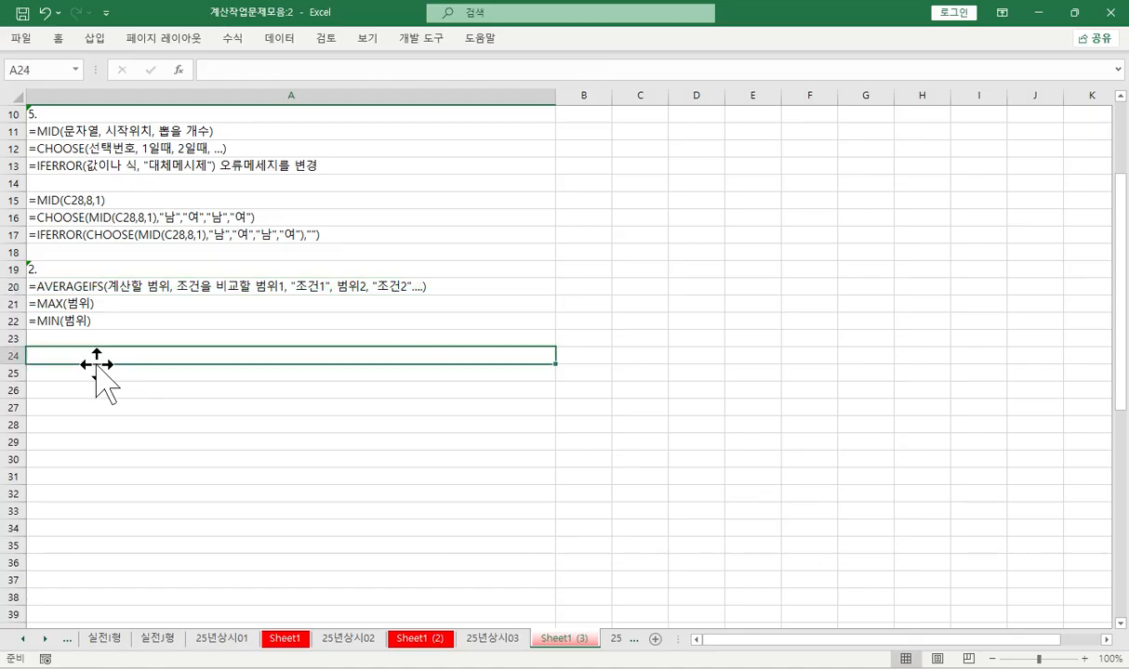
key("ctrl+v")
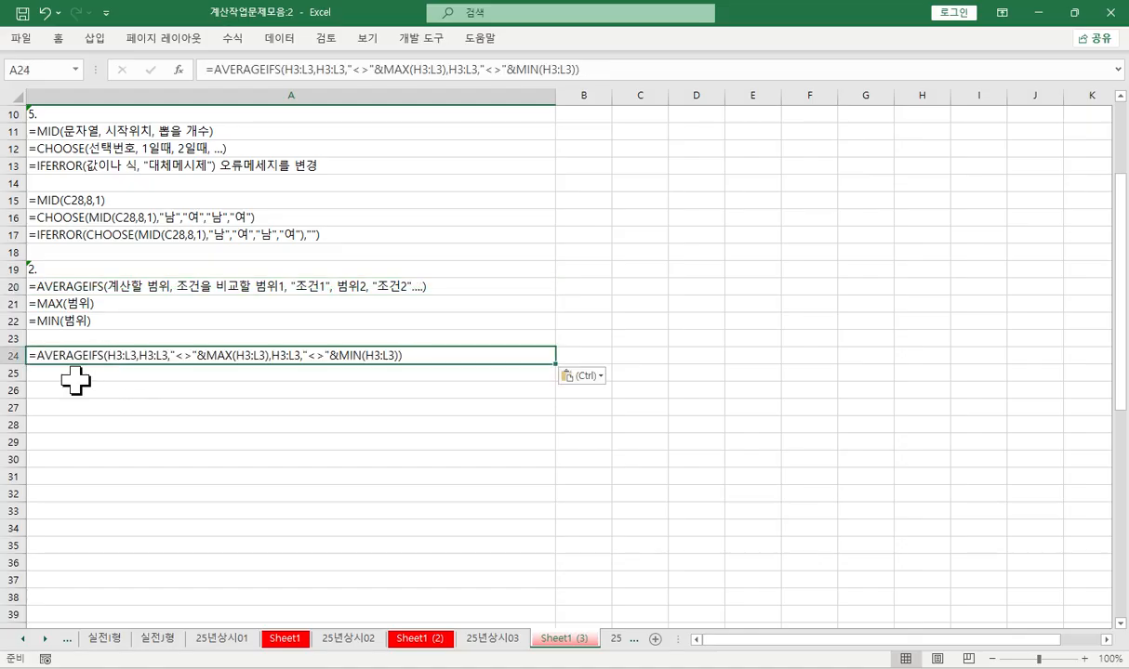
key("Return")
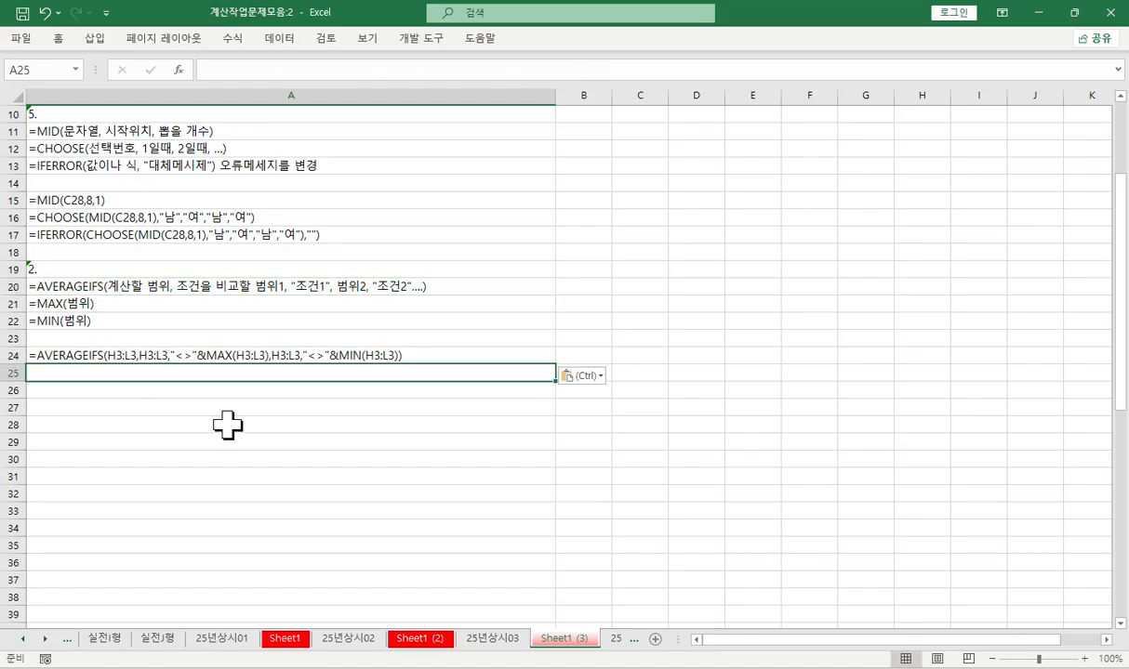
- Enter the note "=if로 끝나는 함수에 조건에 계산결과를 이용하는 경우" in cell A25
type("=if")
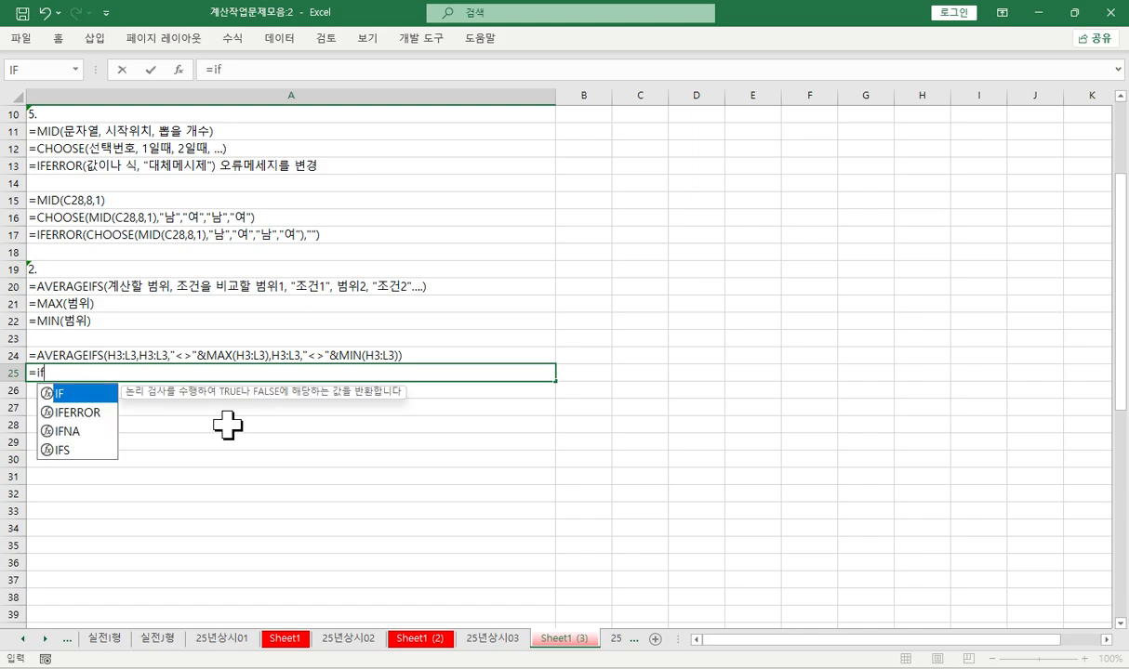
type("로")
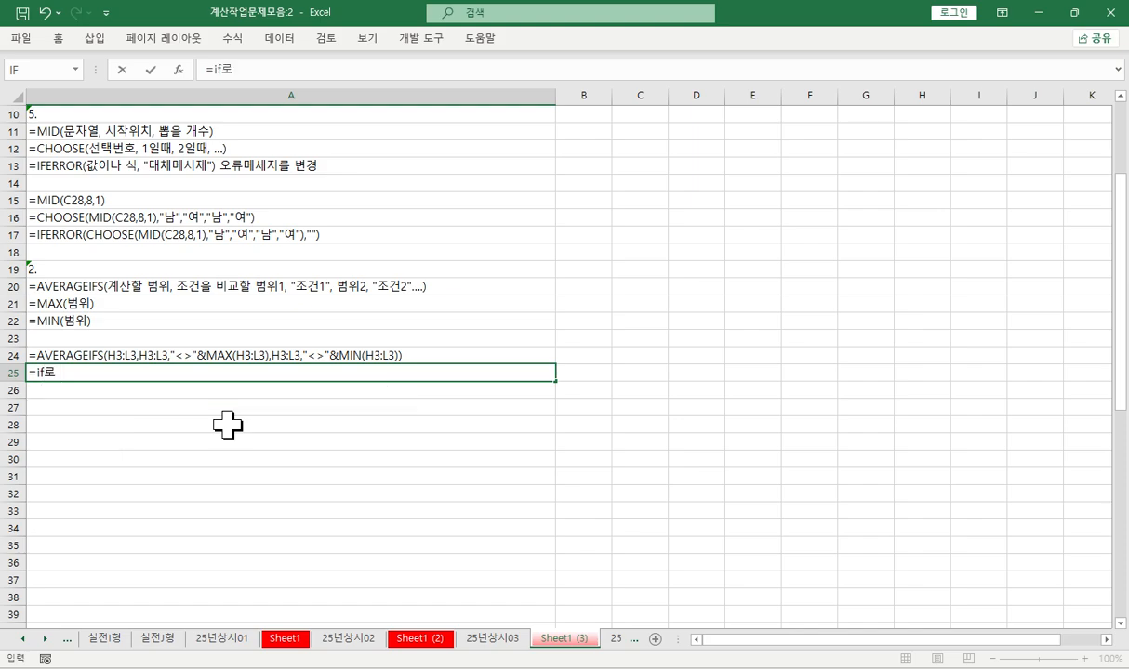
type(" 끝나는 하함수")
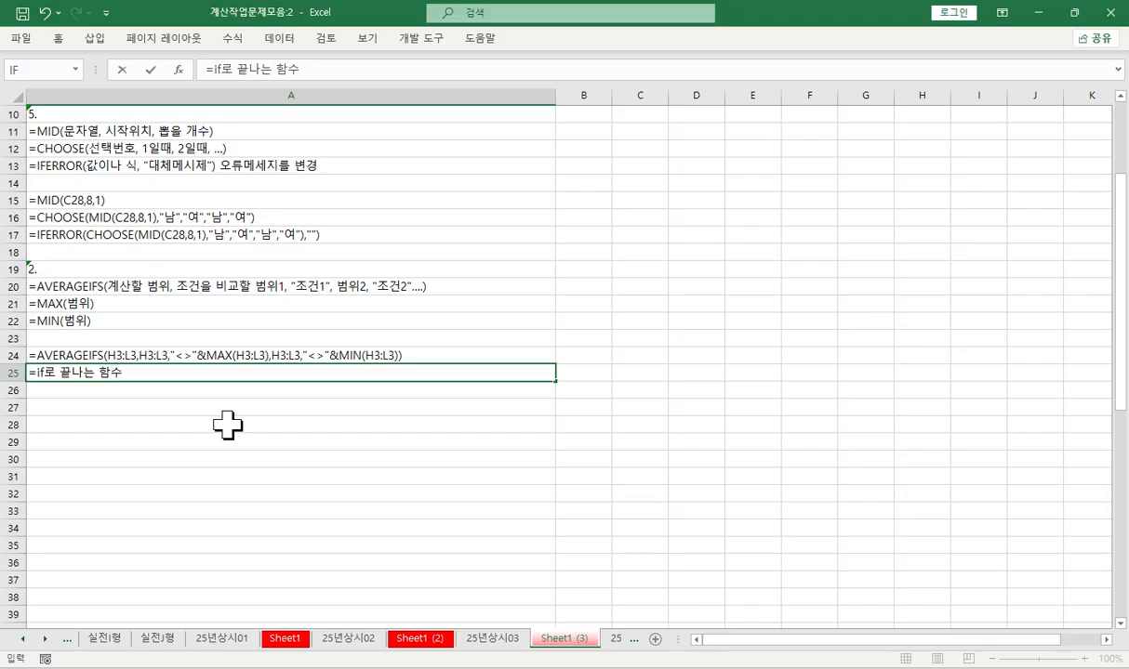
type("에 ㅈ")
type("조건에")
type(" 계산겨ㅑㄹ")
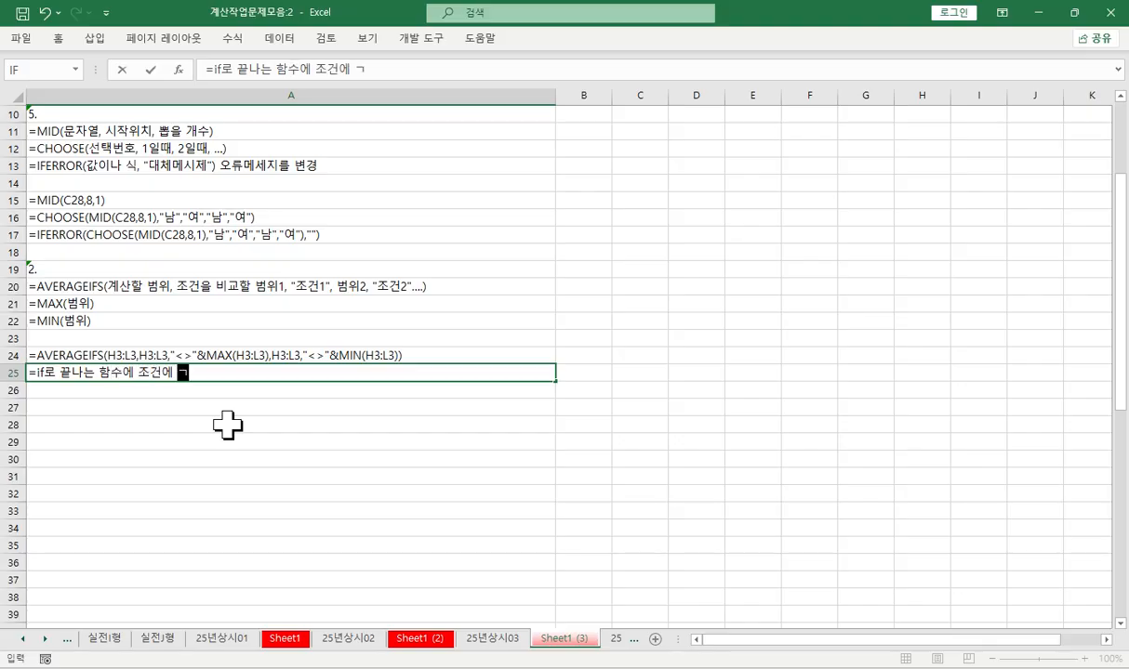
key("BackSpace")
key("BackSpace")
key("BackSpace")
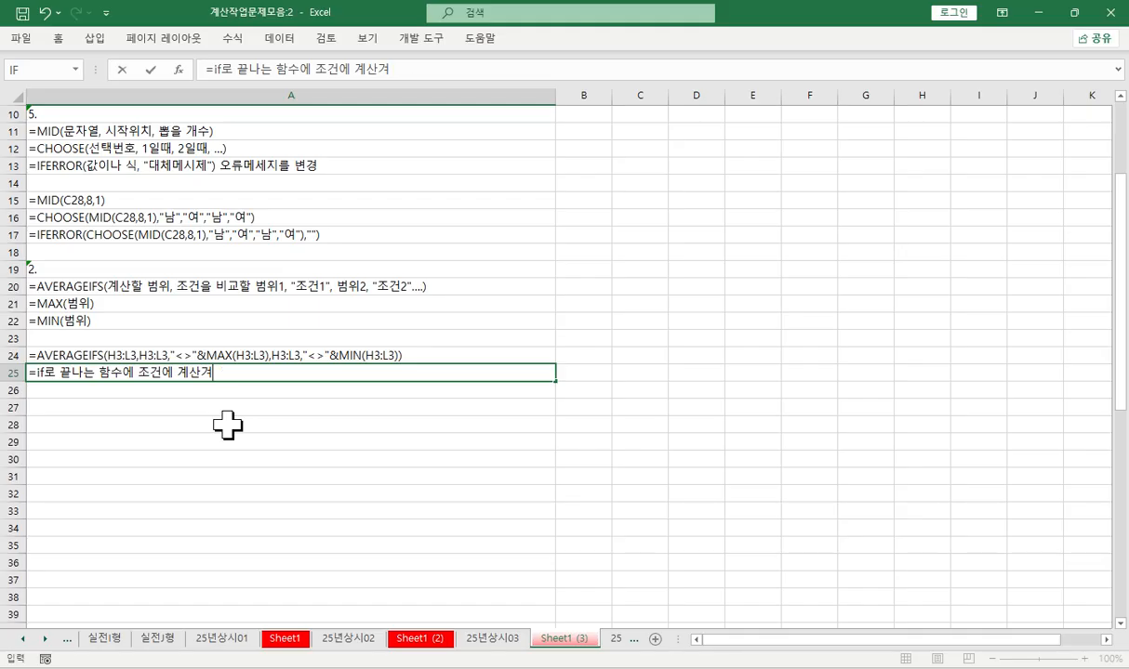
type("결과를 이용하는 경우")
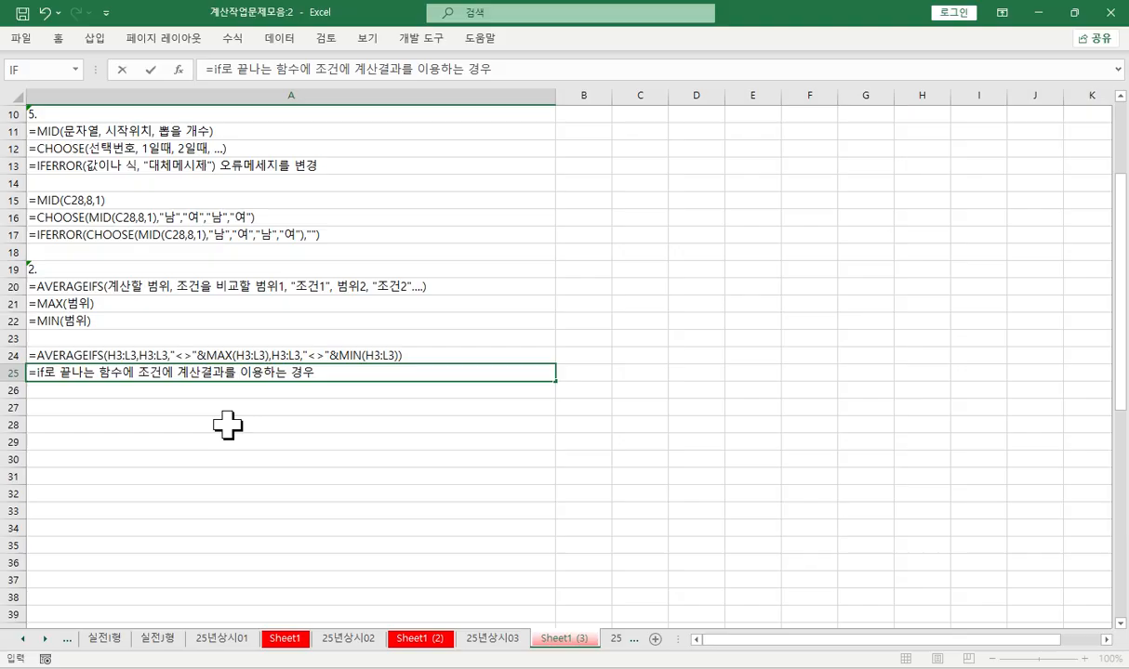
key("Return")
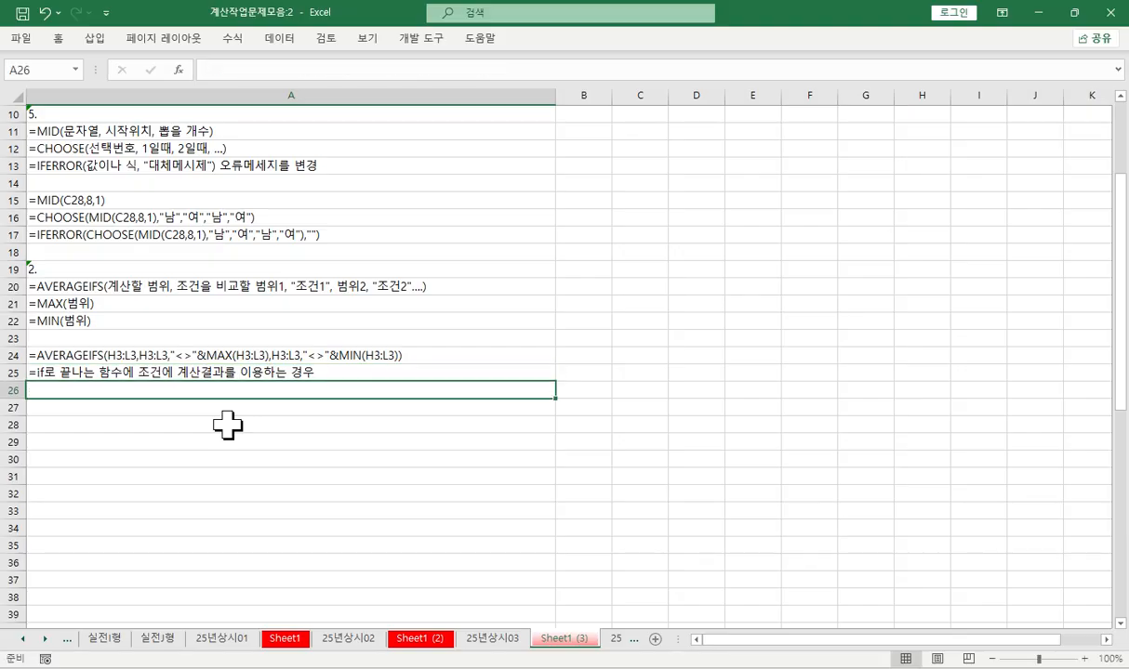
- Enter the note '""안 비교연산자를 쓰고 &연산자 뒤에 계산식' in cell A26
type("\"\"")
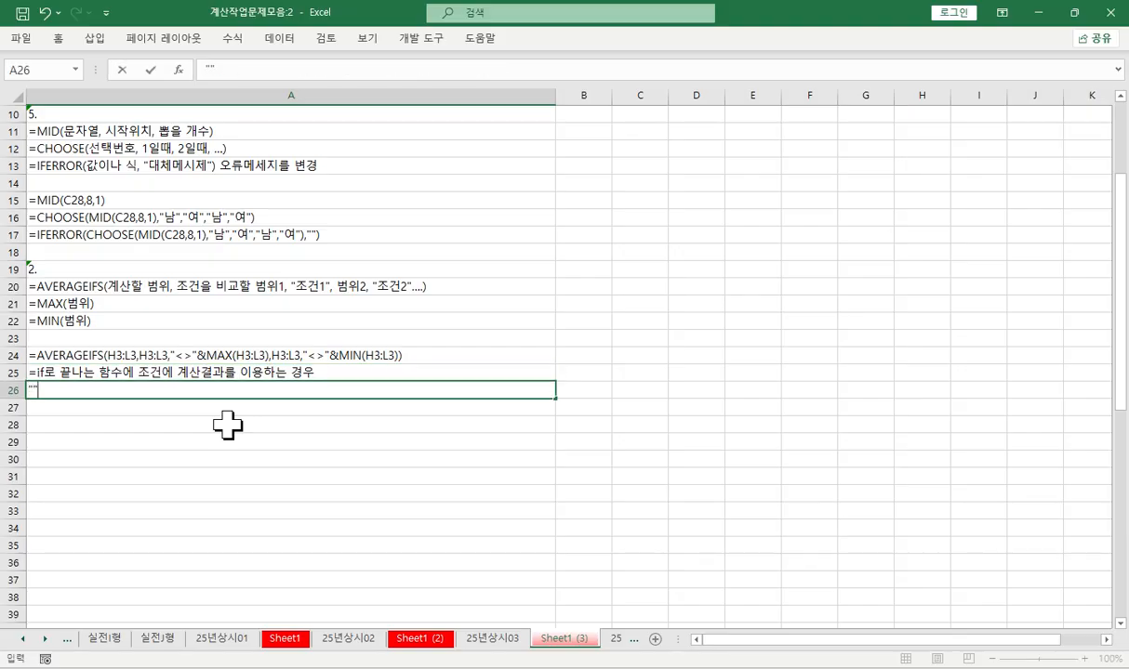
type("안 비공연산자를 ")
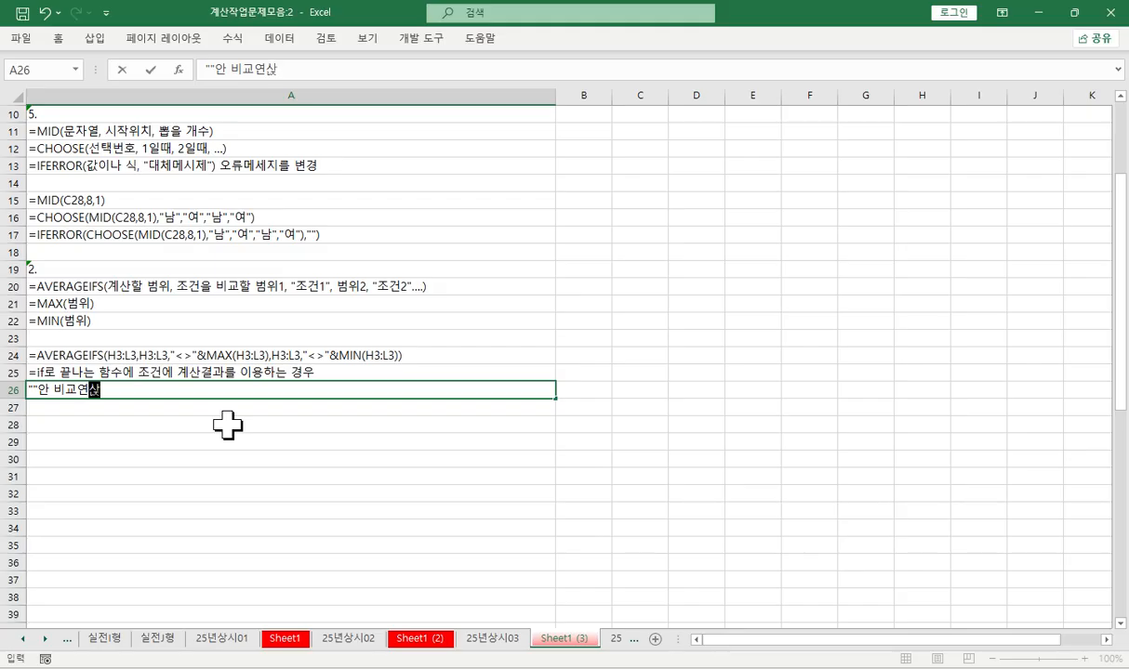
type("쓰고")
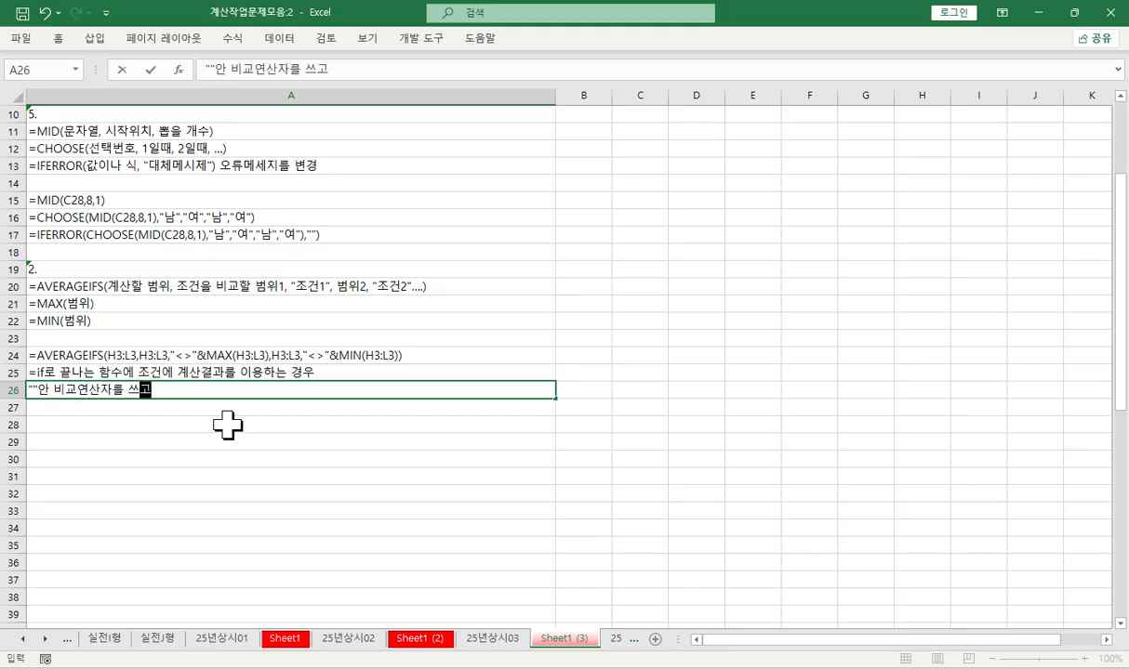
type(" &연산")
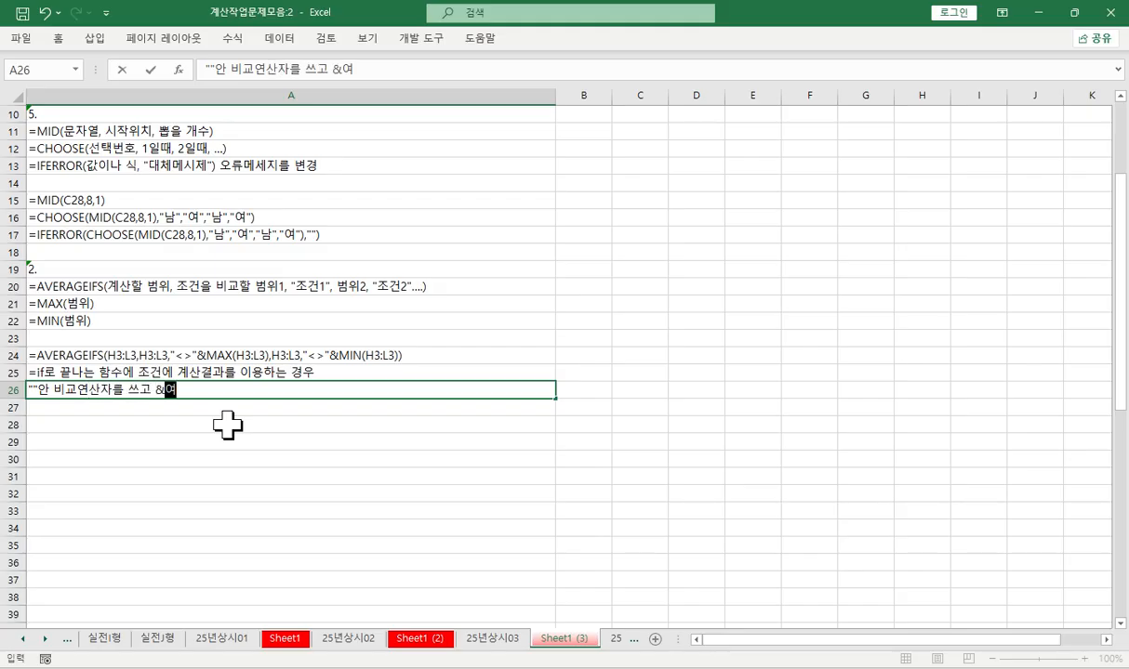
type("자 뒤에 ")
type("계산ㅅ")
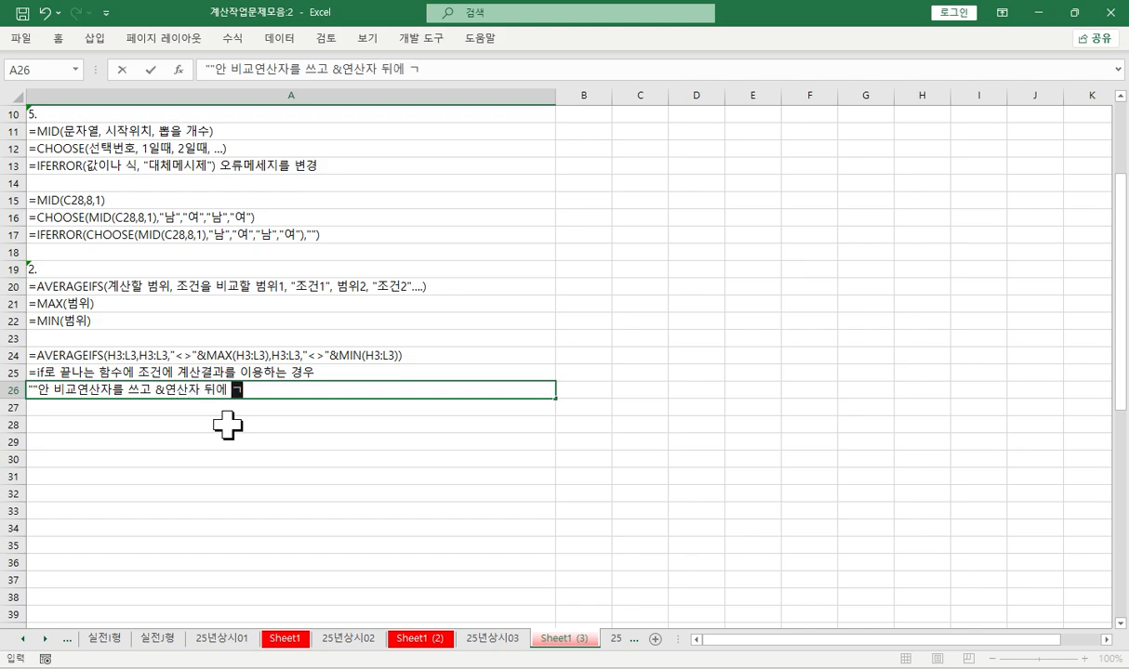
type("식")
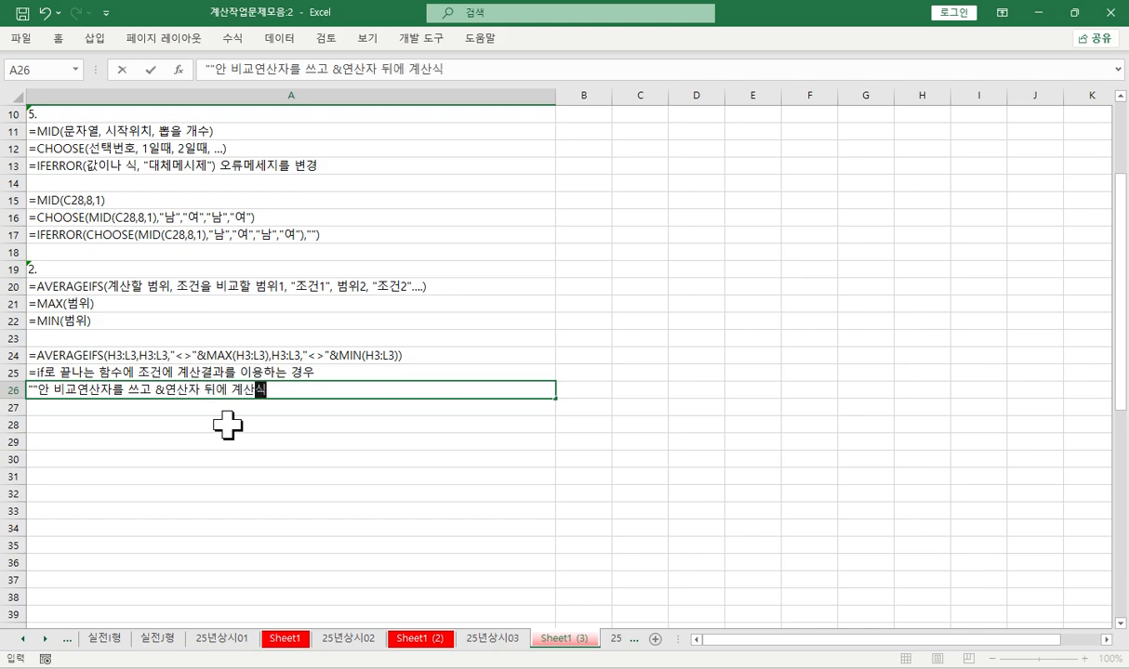
key("Return")
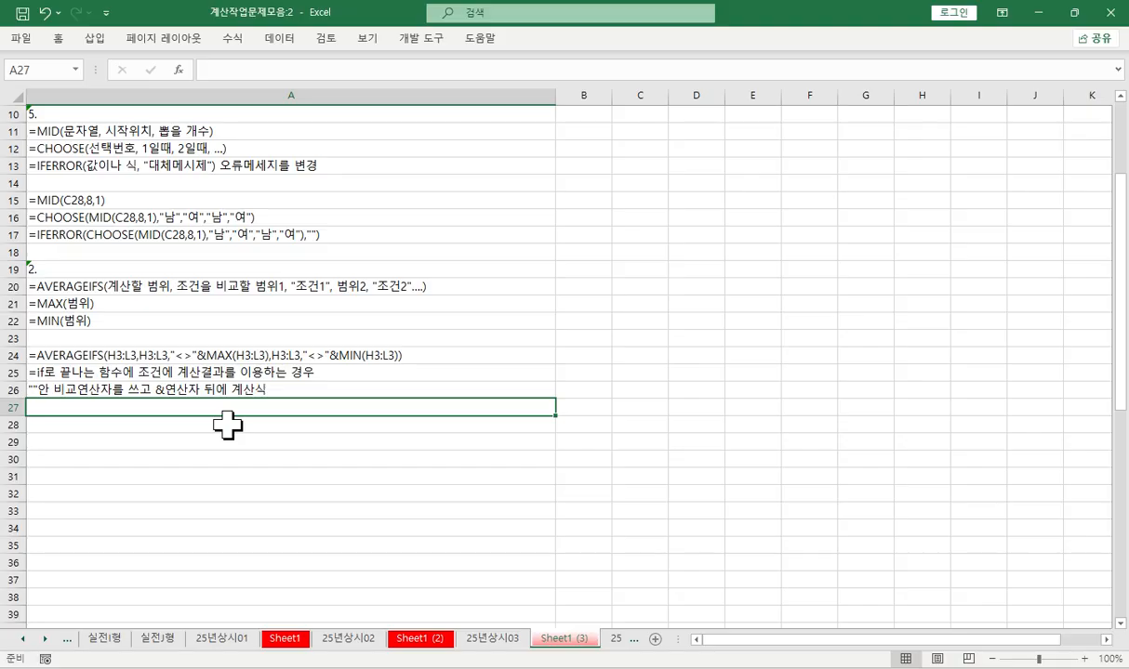
- Clear the 평균 results in M3:M11 on sheet 25년상시03
left_click(478, 32)
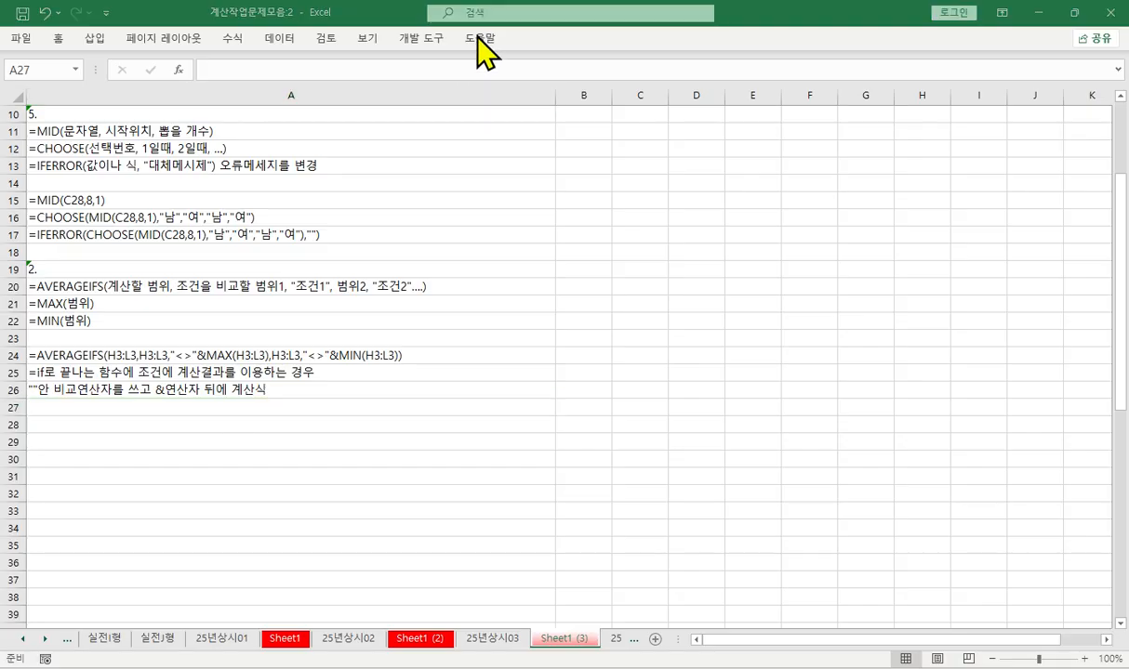
left_click(500, 637)
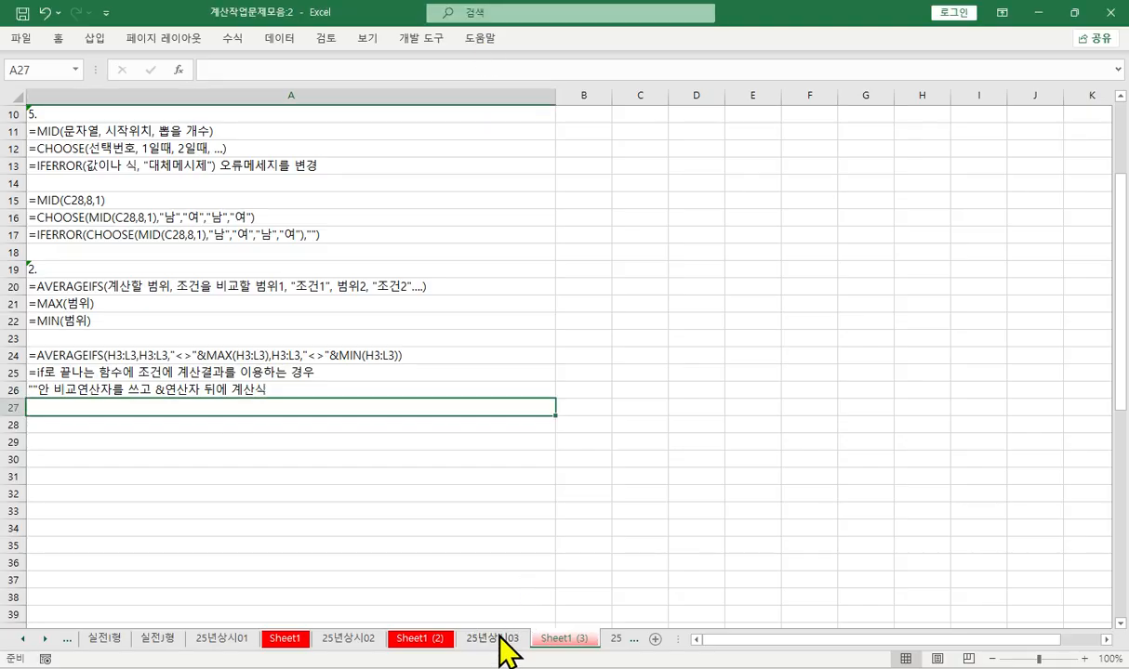
left_click(500, 637)
key("Delete")
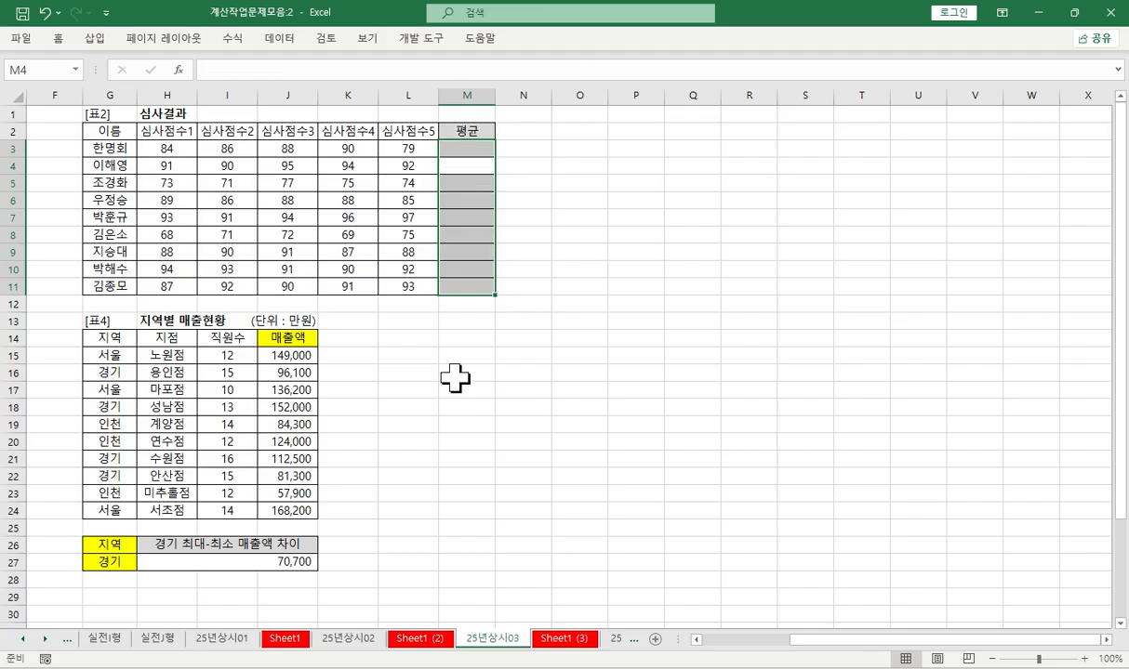
- Start an AVERAGEIFS formula in M3 and open its function arguments, keeping the scores in H3:L3 uncovered
left_click(465, 148)
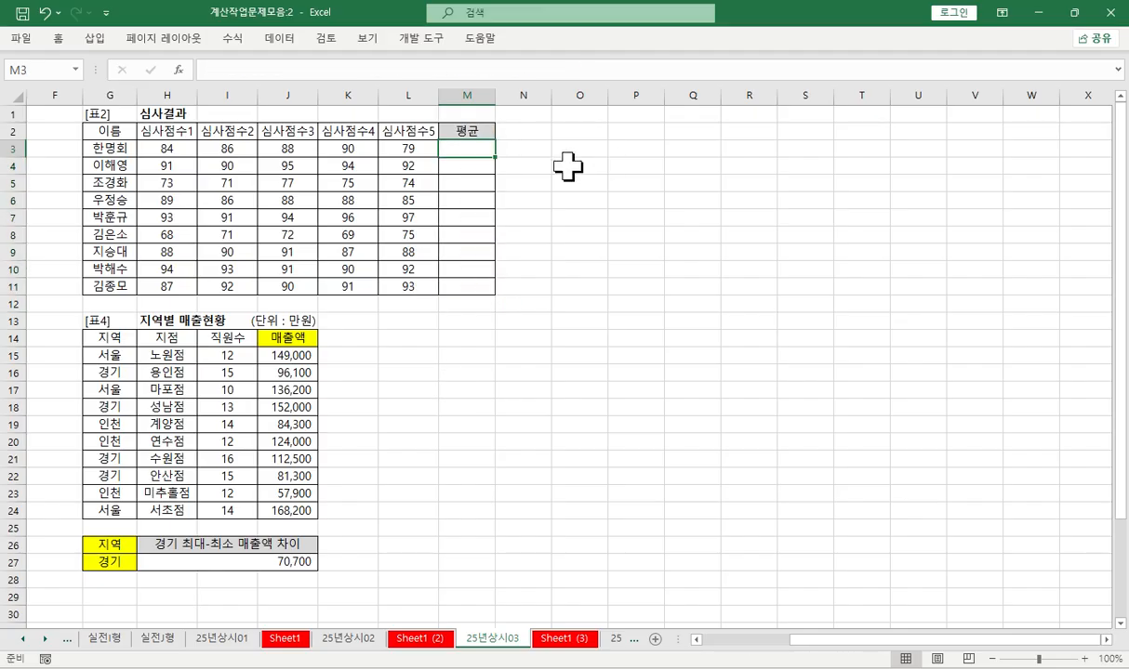
left_click_drag(154, 149, 384, 154)
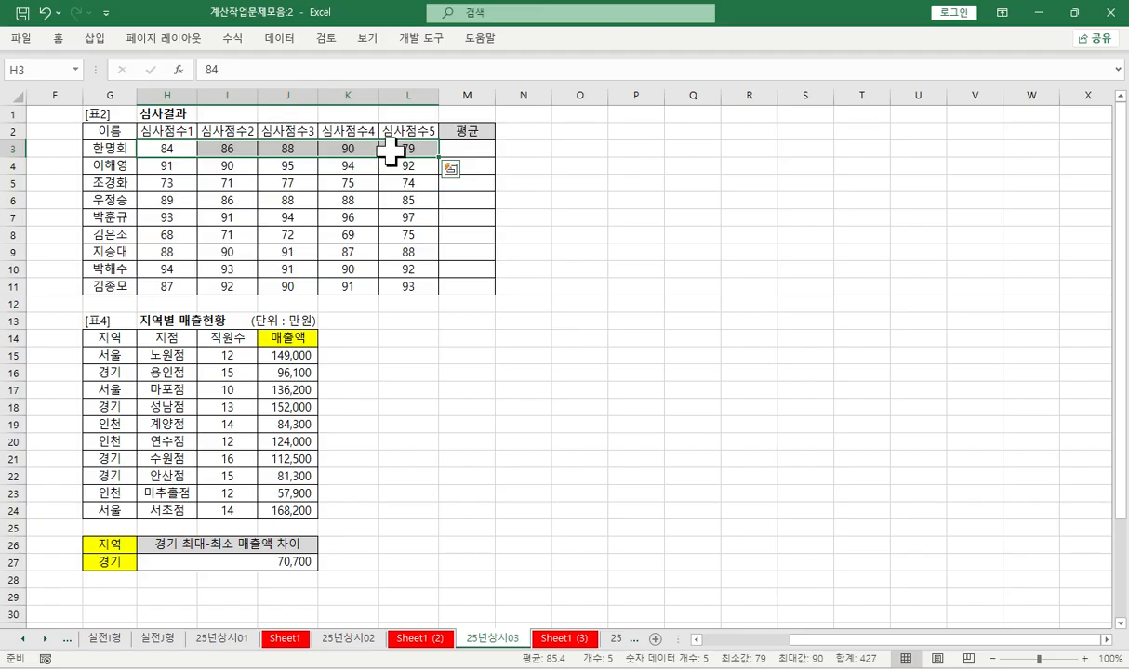
left_click(448, 151)
left_click(314, 72)
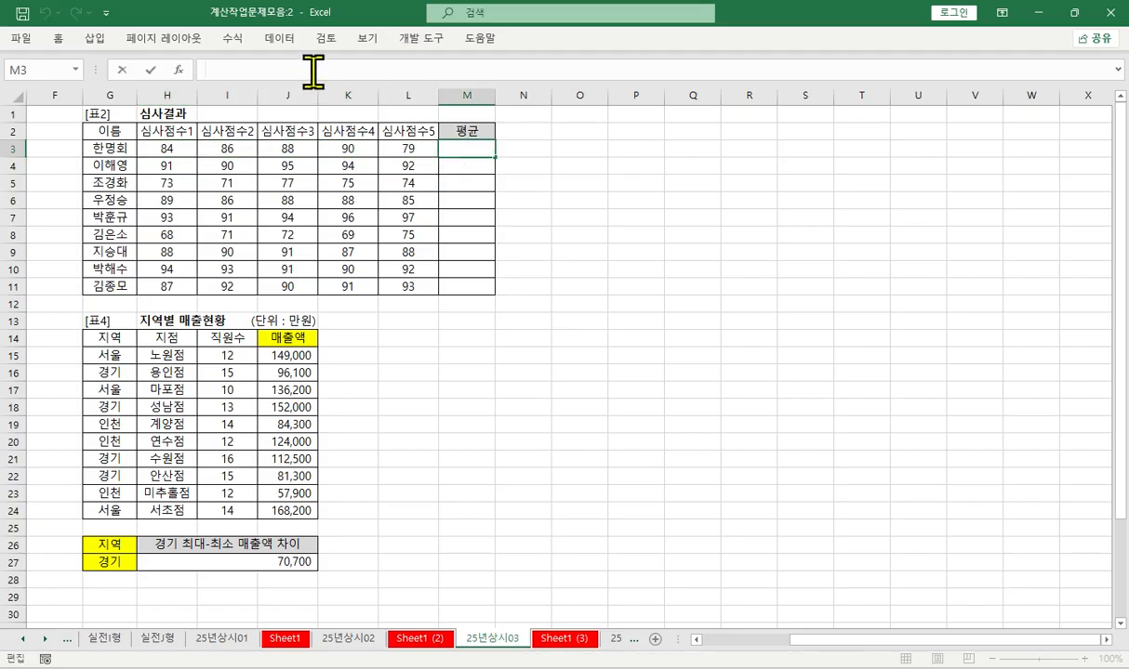
type("=ㅁㅍ")
key("BackSpace")
key("BackSpace")
key("BackSpace")
key("BackSpace")
key("BackSpace")
type("av")
key("Down")
key("Down")
key("Down")
key("Down")
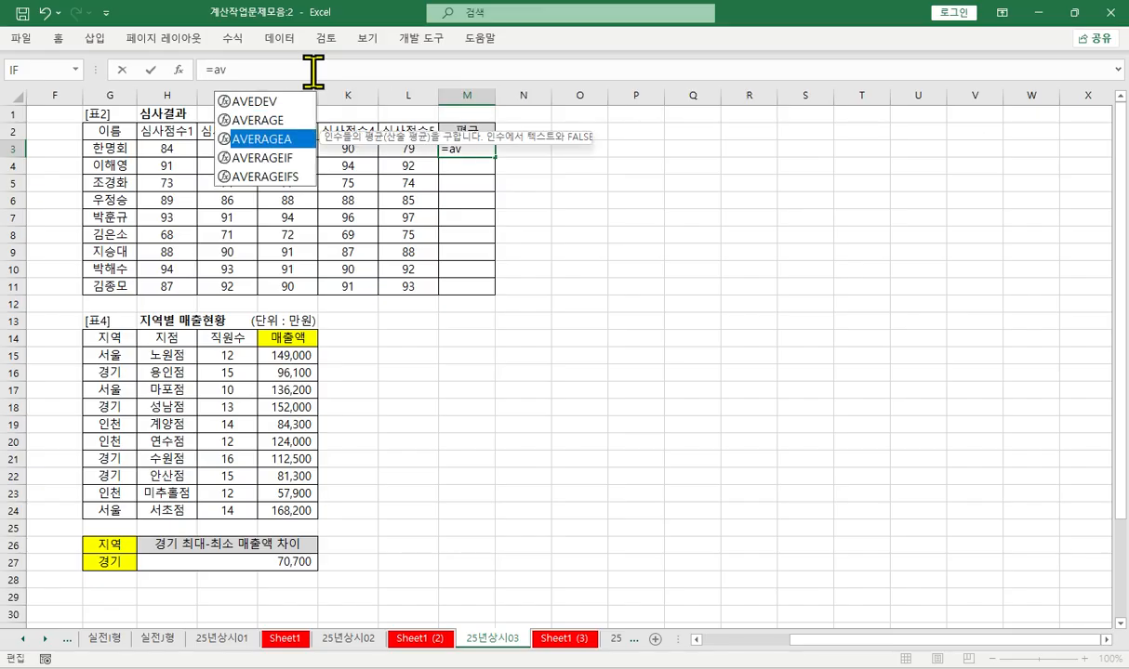
key("Tab")
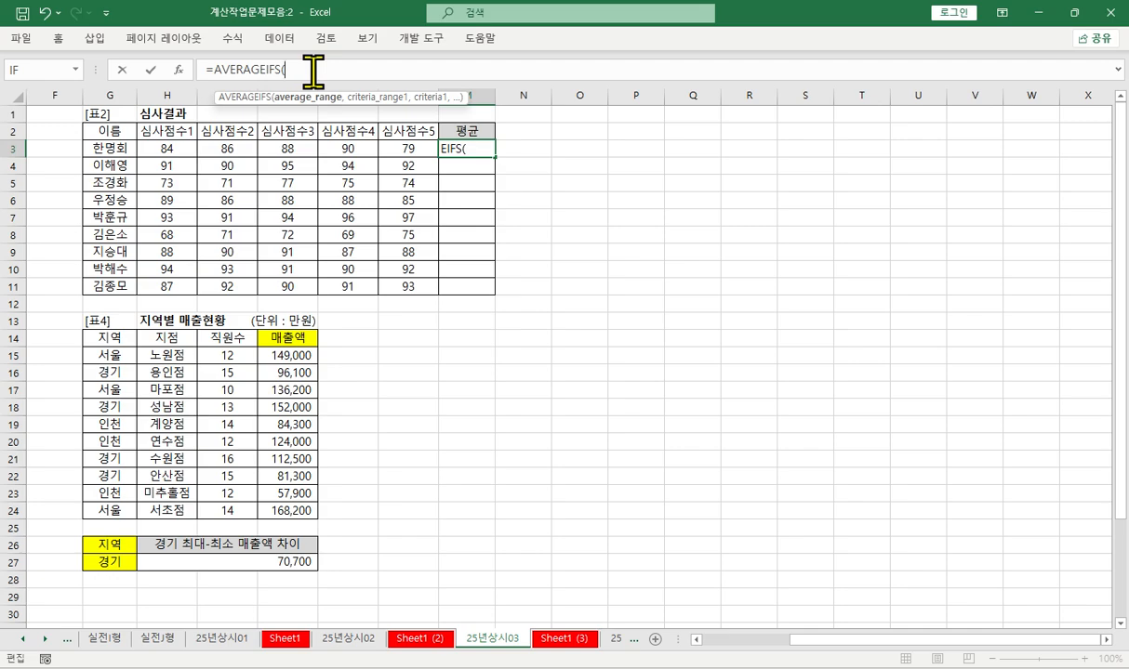
key("ctrl+a")
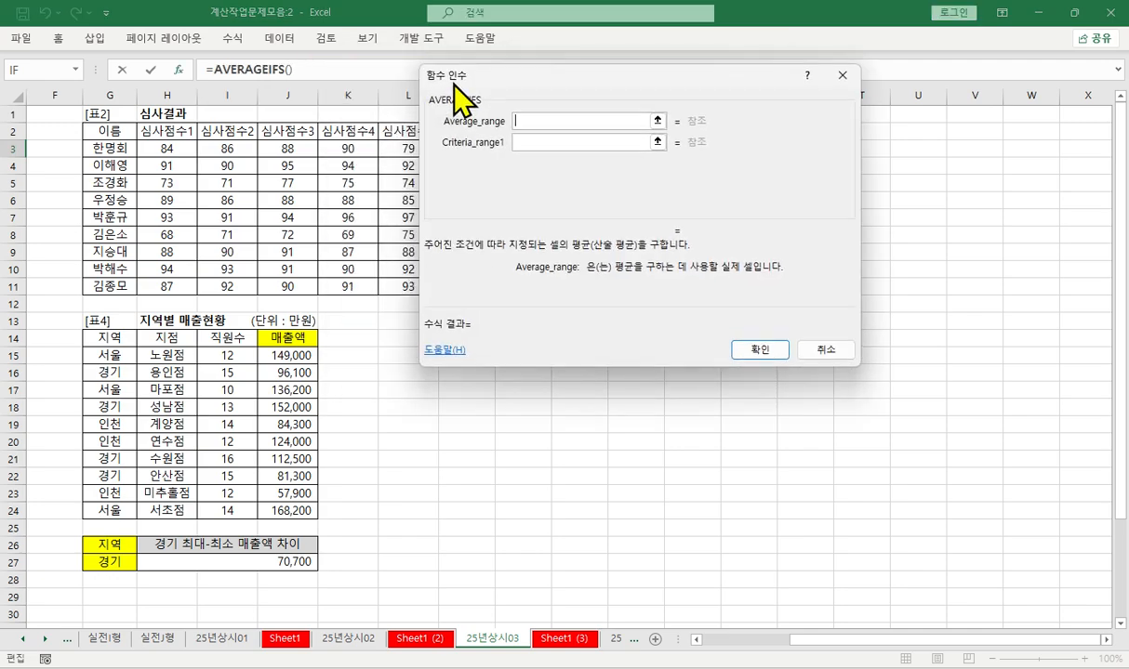
left_click_drag(454, 82, 484, 84)
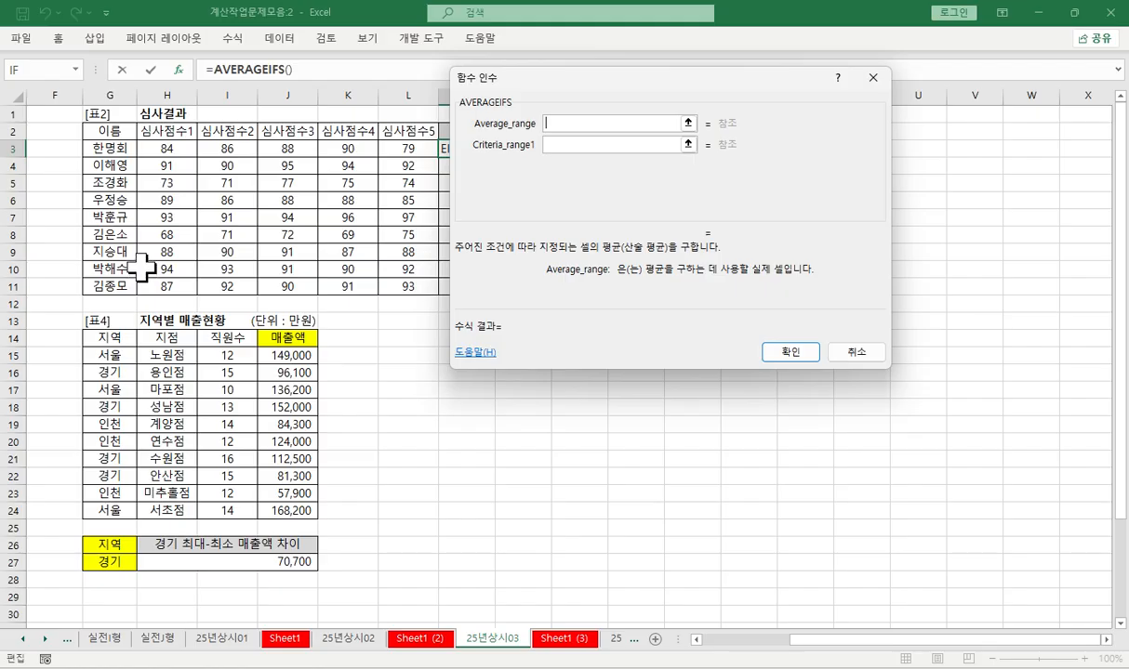
- Set both Average_range and Criteria_range1 of the AVERAGEIFS function to H3:L3
left_click_drag(159, 149, 403, 148)
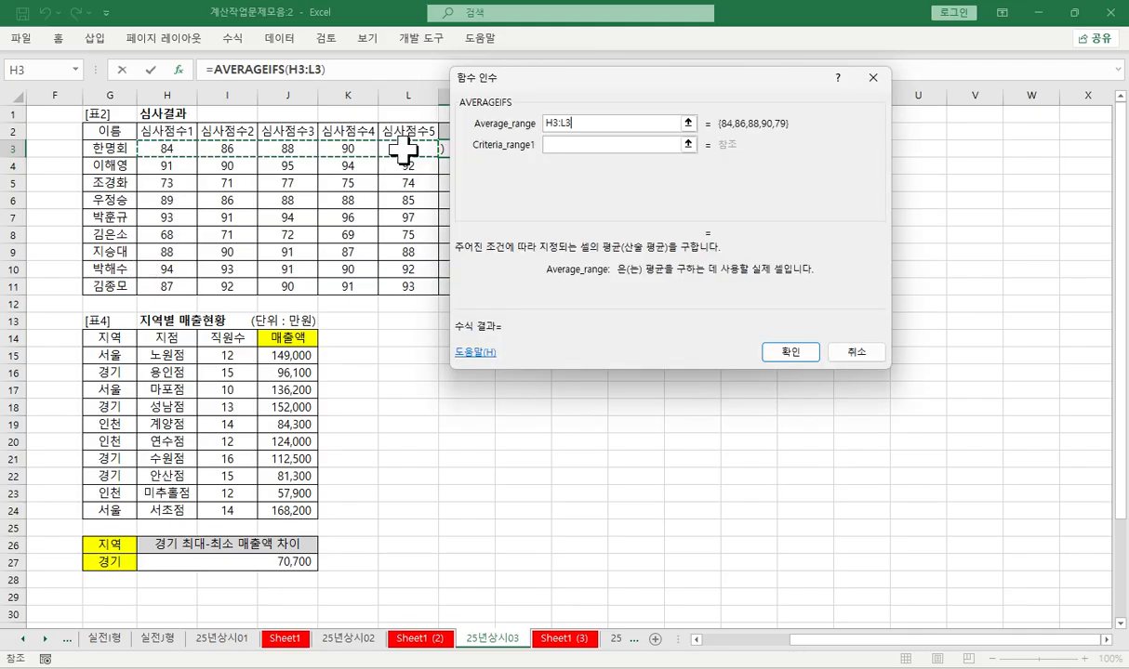
left_click(550, 149)
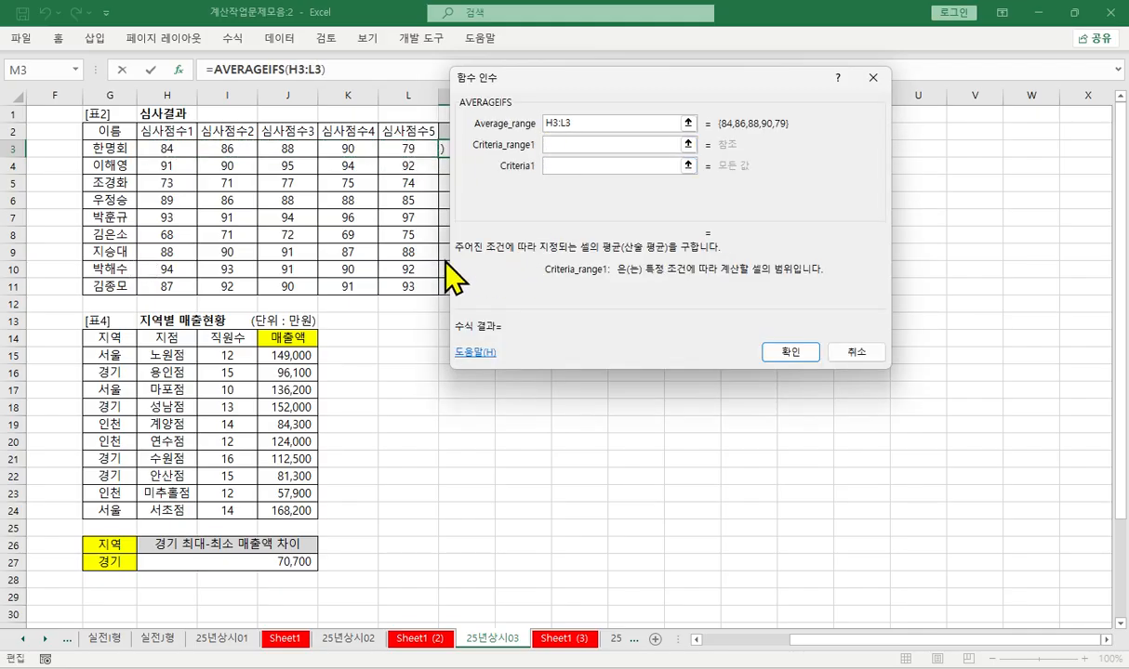
left_click_drag(159, 149, 403, 148)
- Set Criteria1 to "<>"&max(H3:L3) to exclude the highest score
left_click(558, 164)
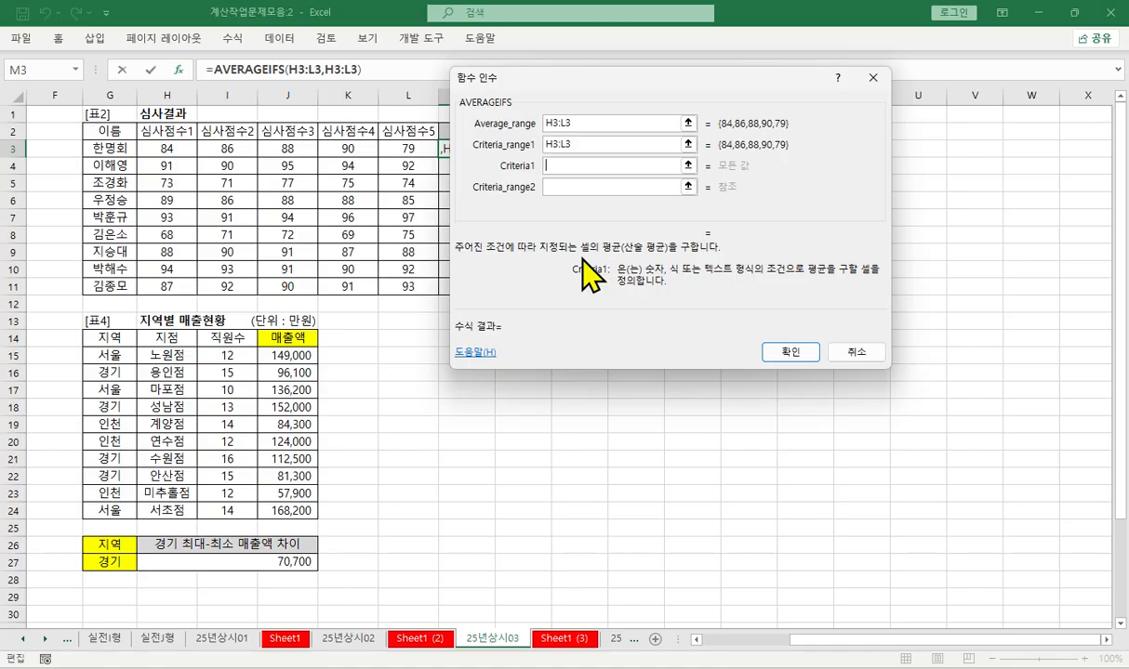
type("\"<>\"")
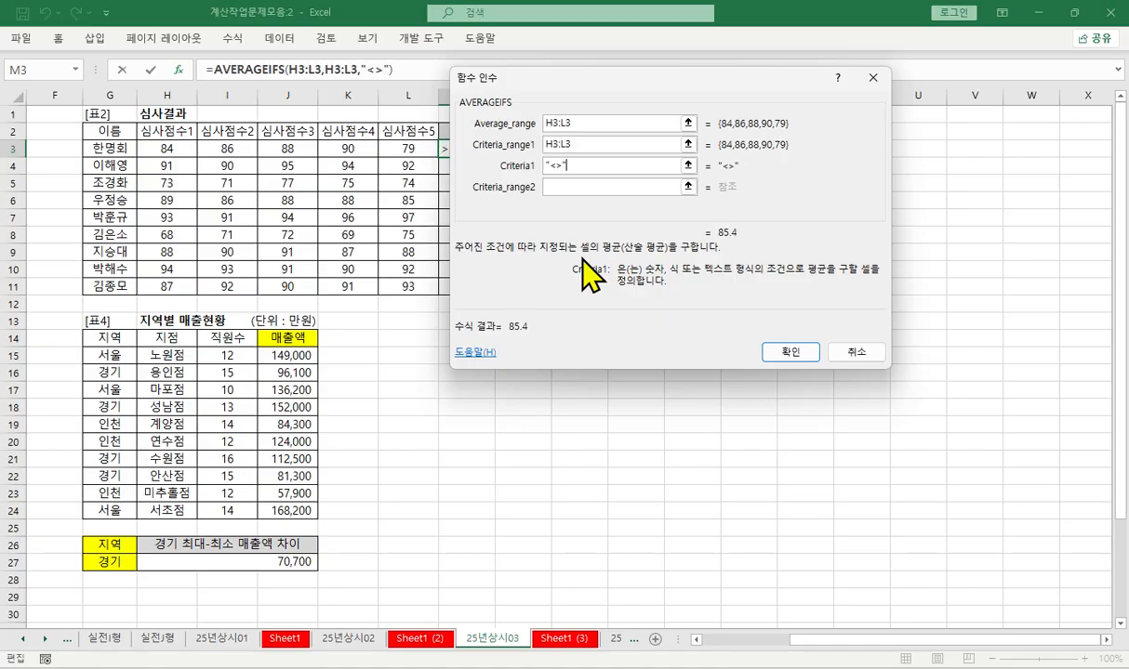
type("&max(")
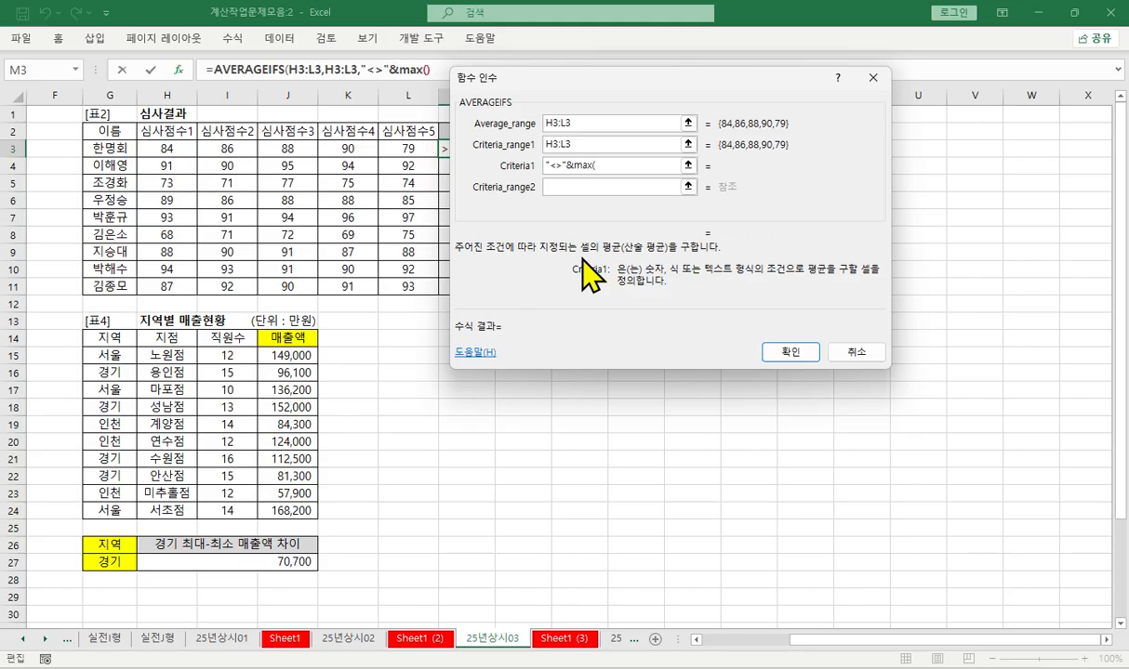
left_click_drag(160, 149, 409, 149)
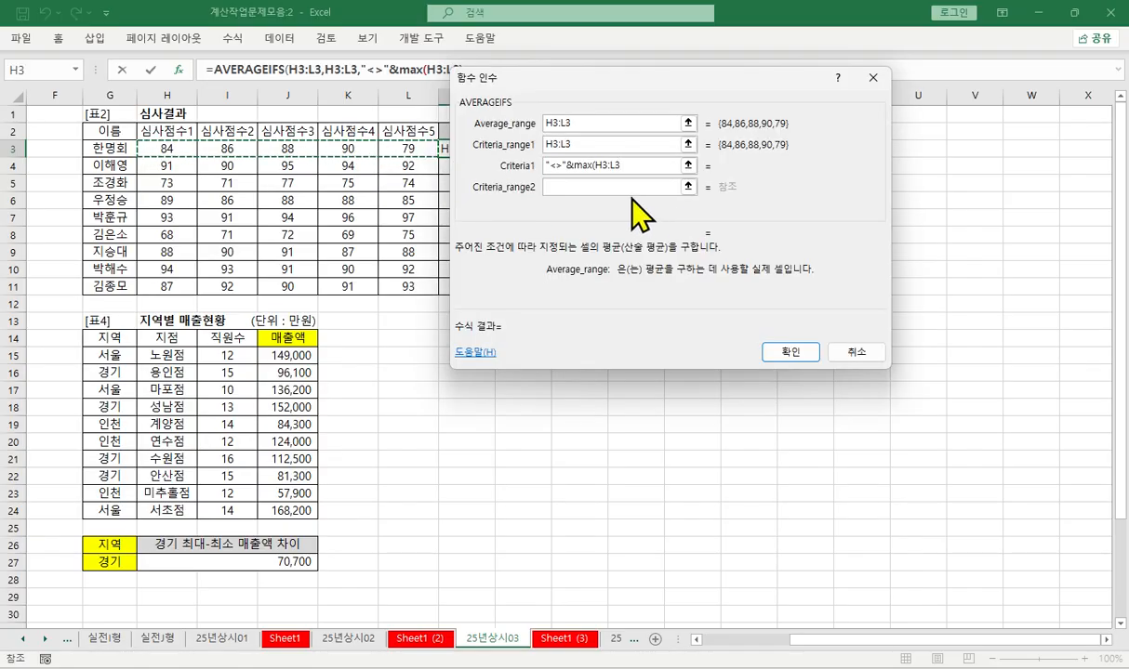
type(")")
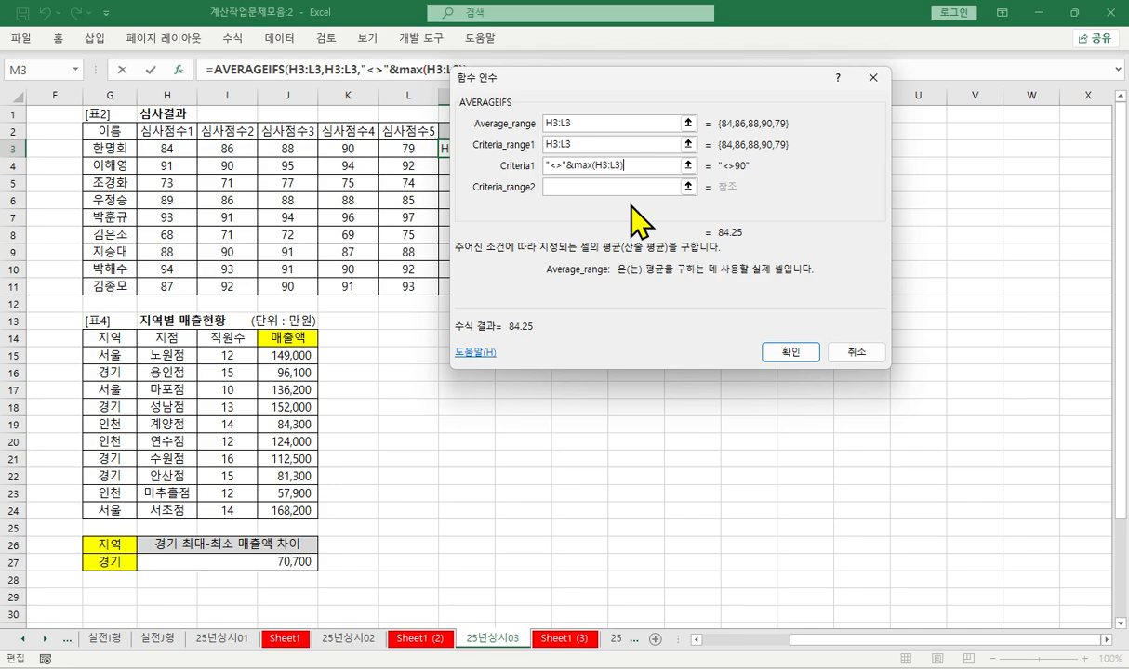
- Set Criteria_range2 to H3:L3 and Criteria2 to "<>"&min(H3:L3) to exclude the lowest score
left_click(575, 186)
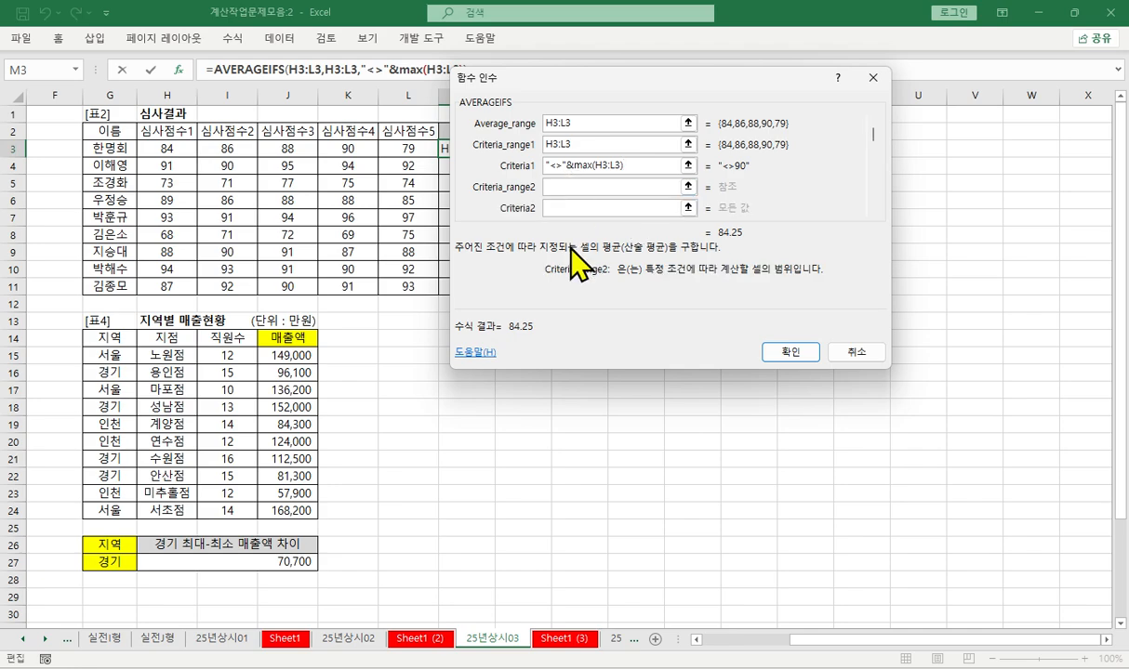
left_click_drag(161, 148, 402, 149)
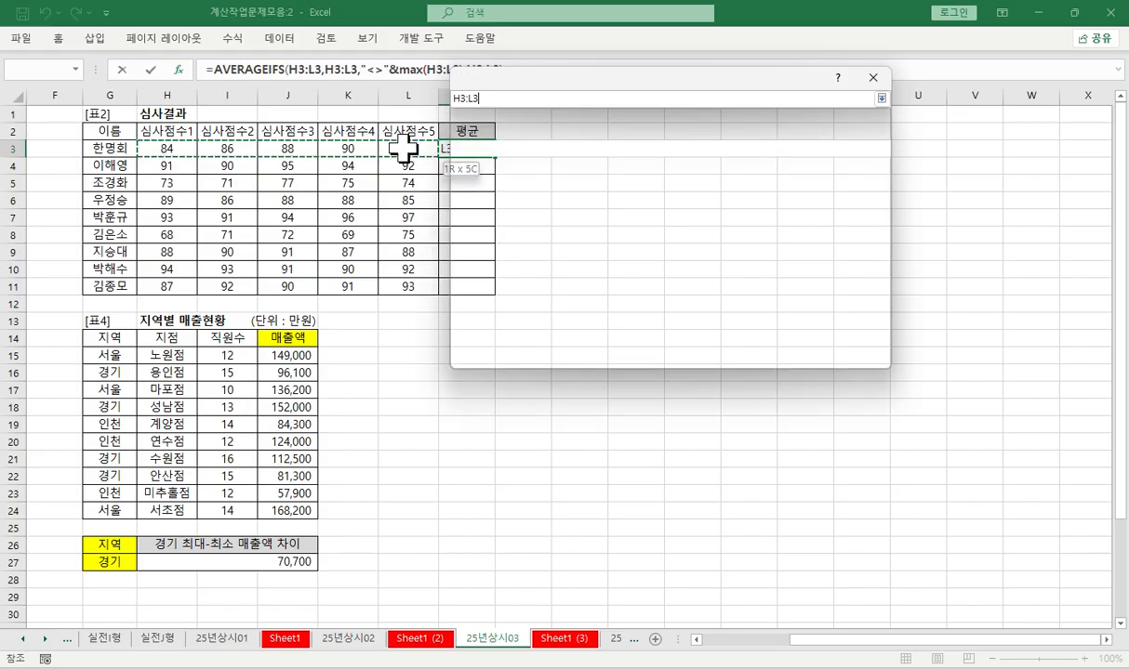
left_click(567, 207)
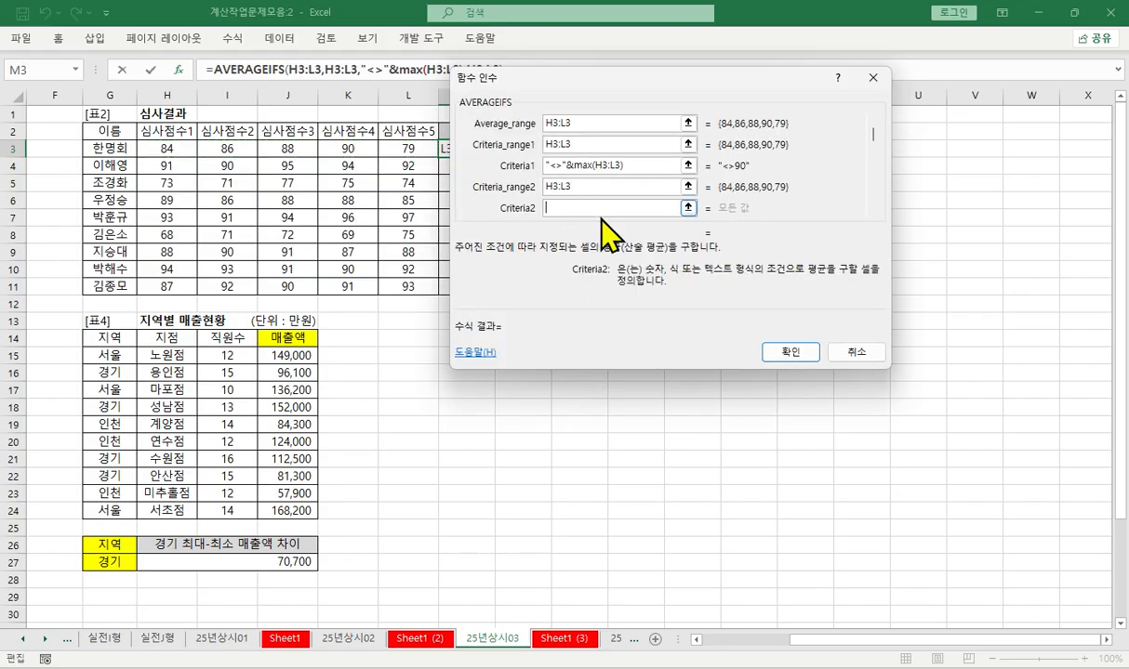
type("\"<>\"&min")
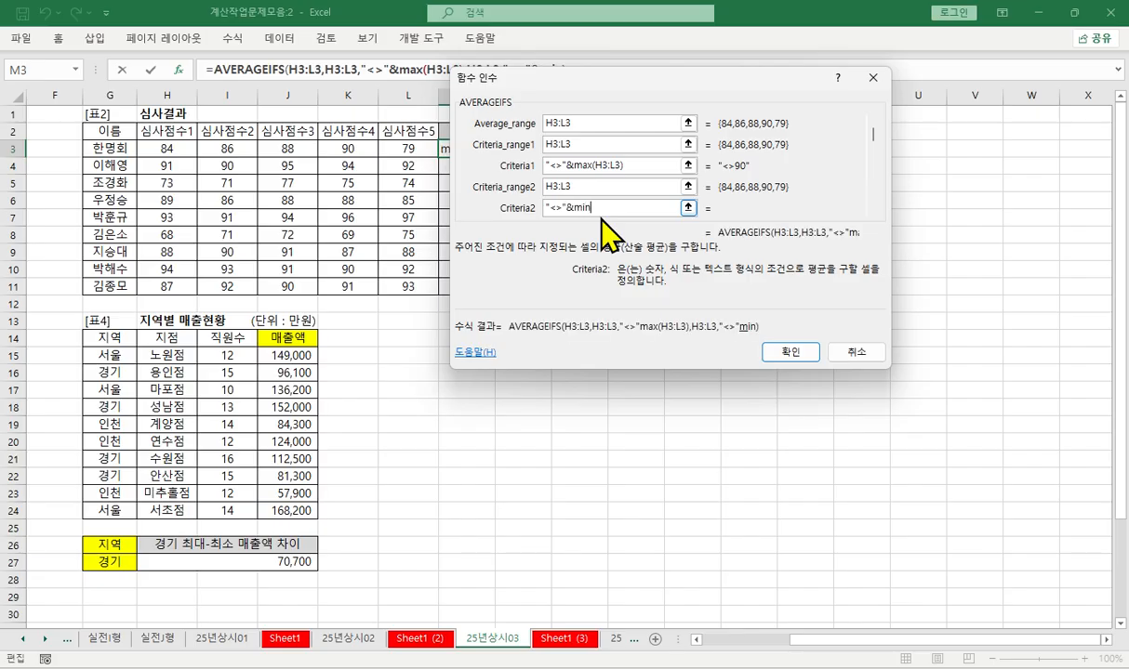
type("(")
left_click_drag(152, 149, 409, 149)
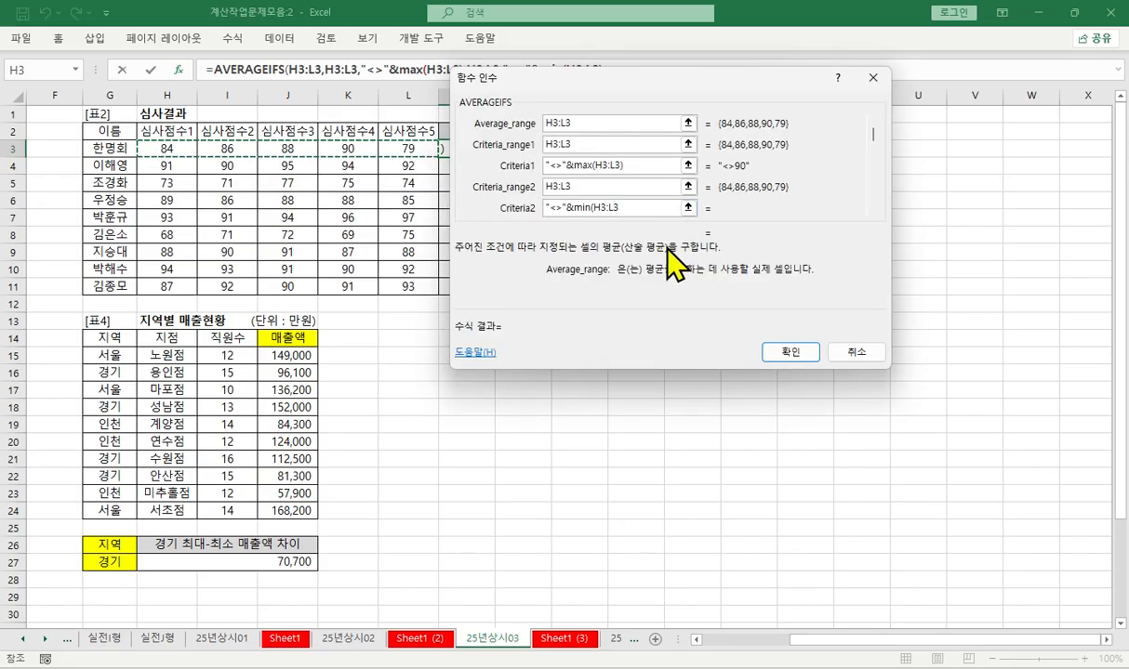
type(")")
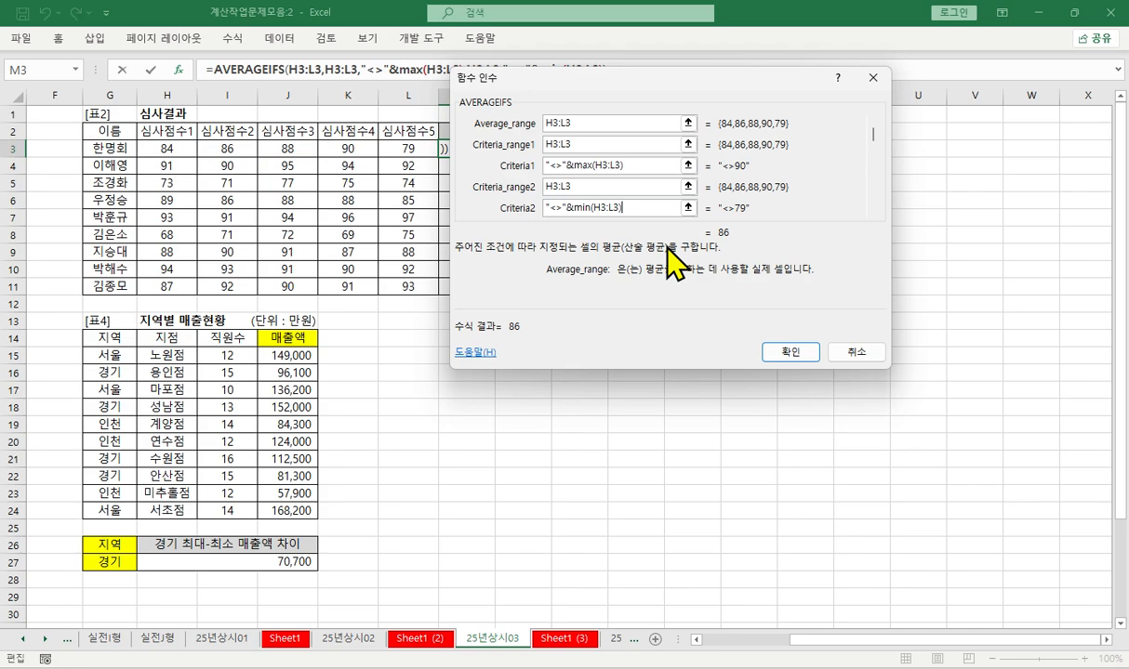
- Confirm the AVERAGEIFS formula in M3 and fill it down through M11 to complete the 평균 column
left_click_drag(496, 158, 498, 295)
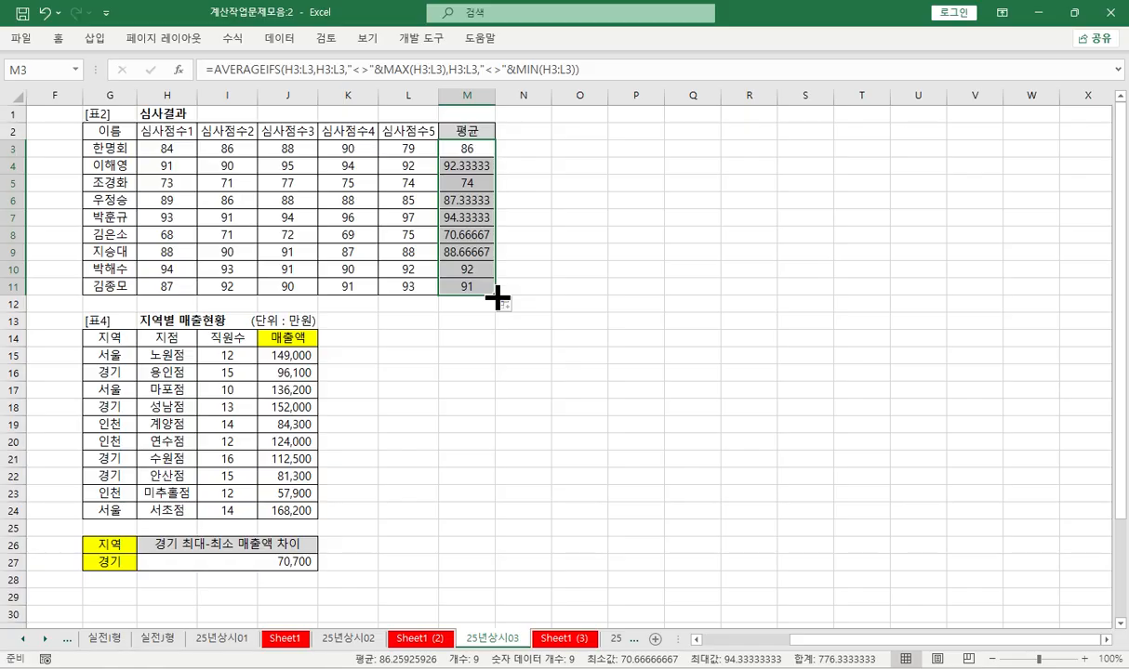
key("Home")
scroll(497, 296, "down", 4)
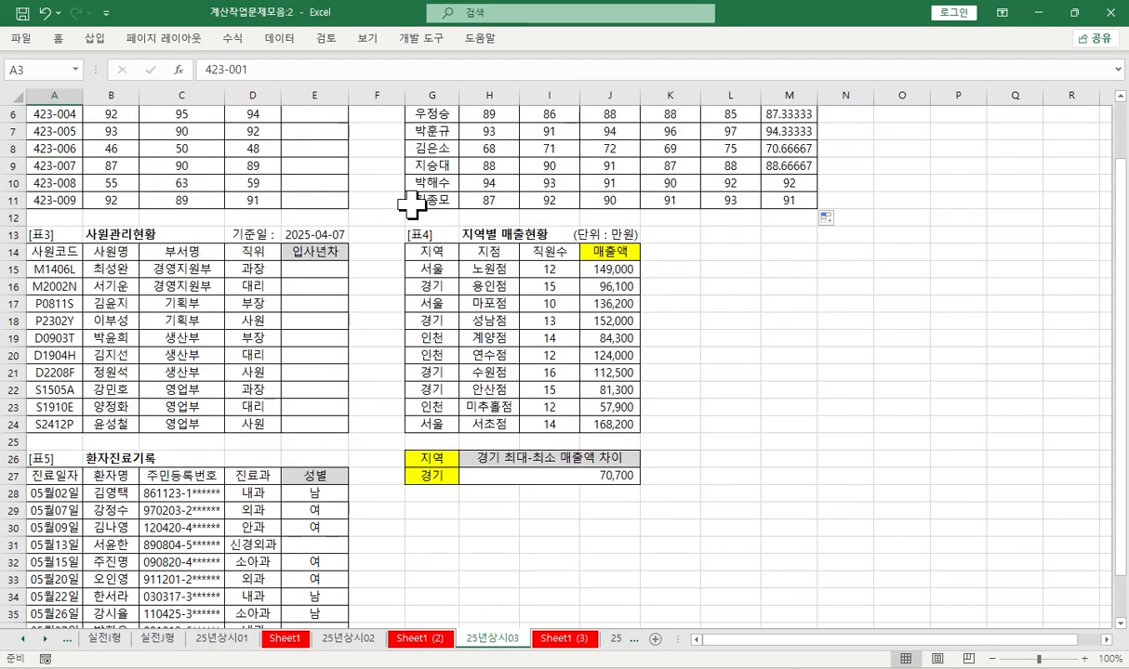
scroll(412, 200, "up", 1)
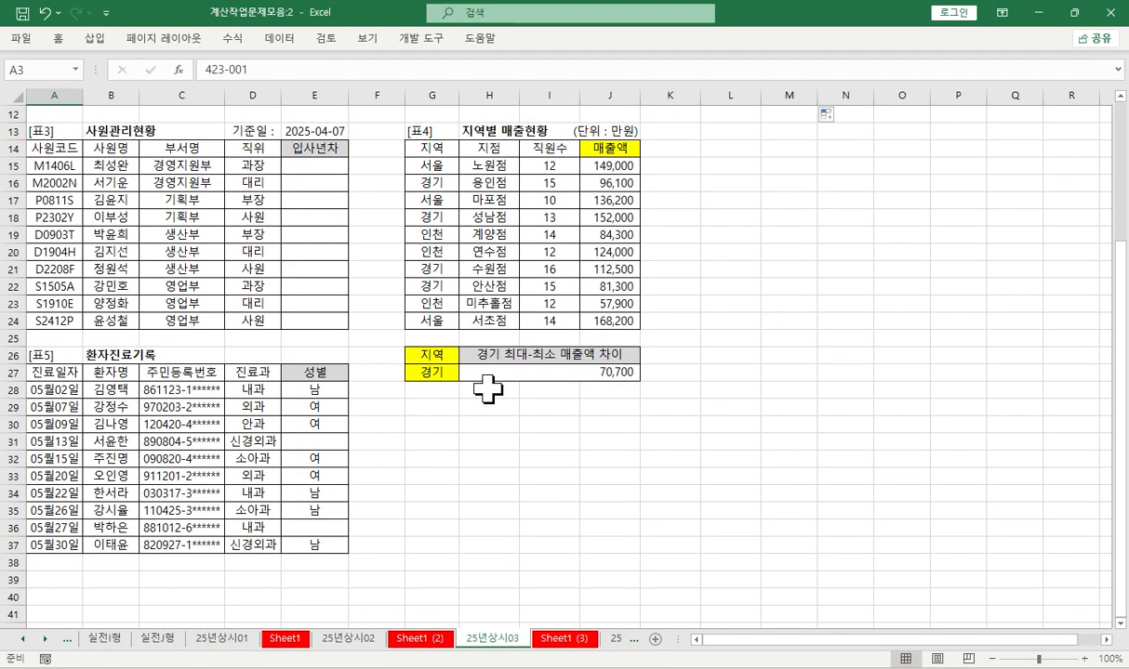
left_click(567, 640)
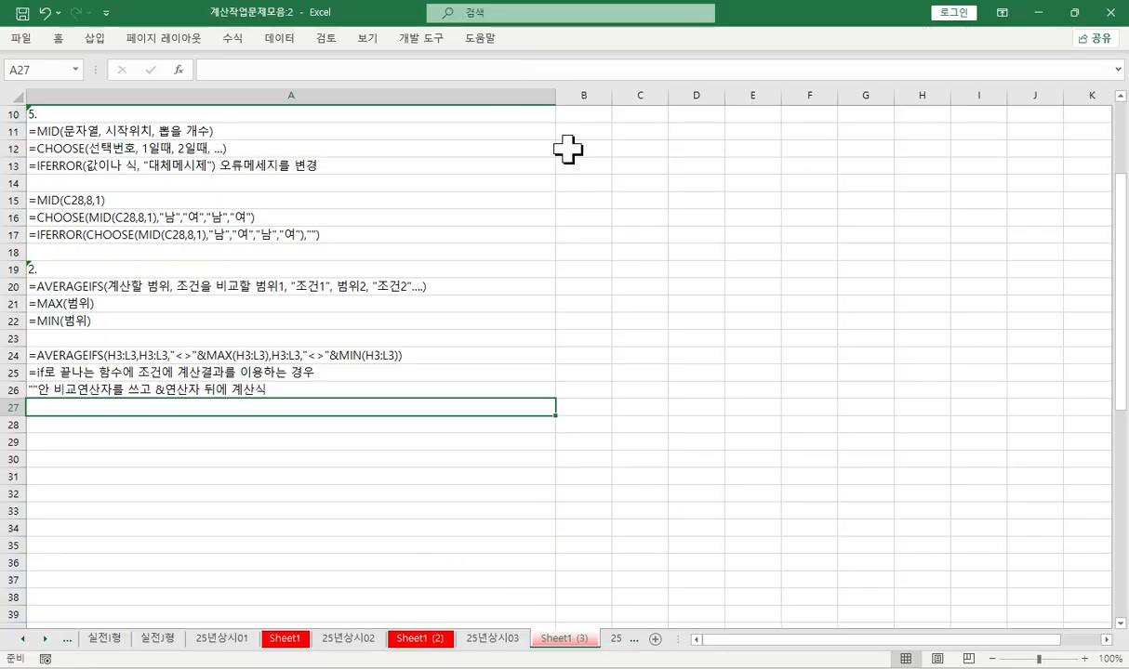
left_click(492, 639)
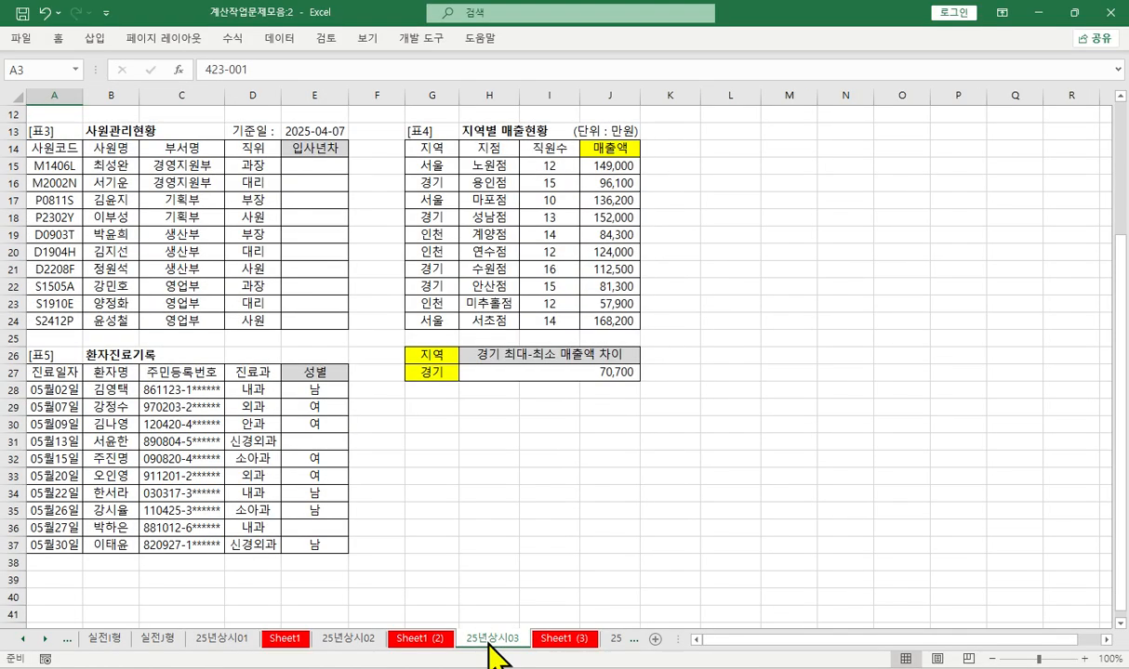
left_click(336, 167)
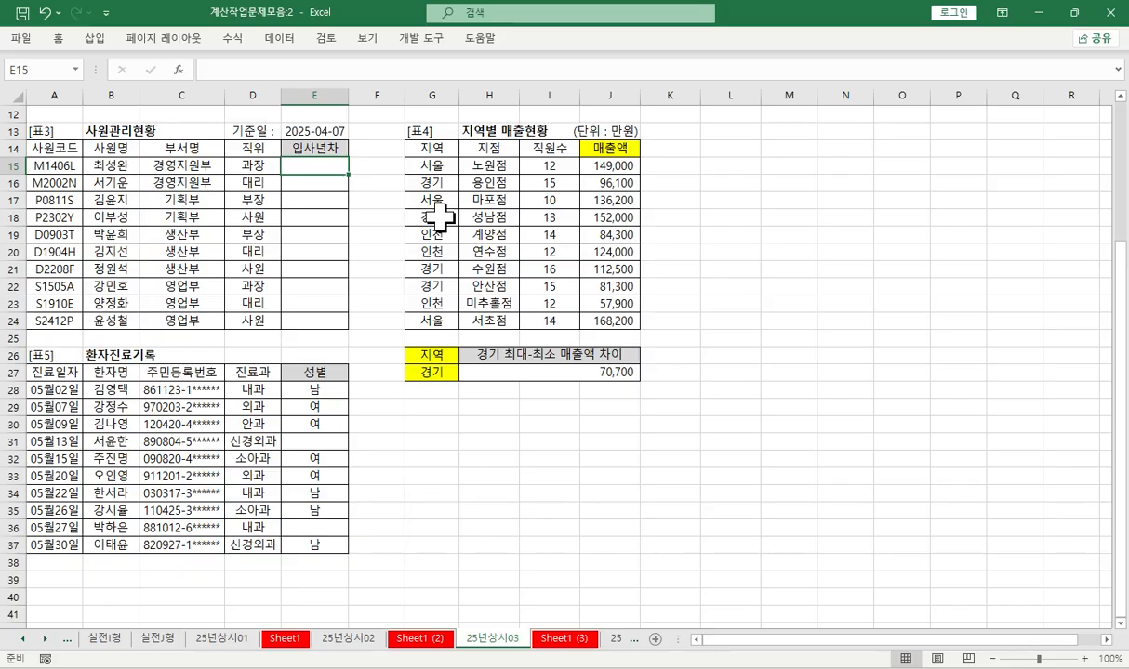
left_click(307, 132)
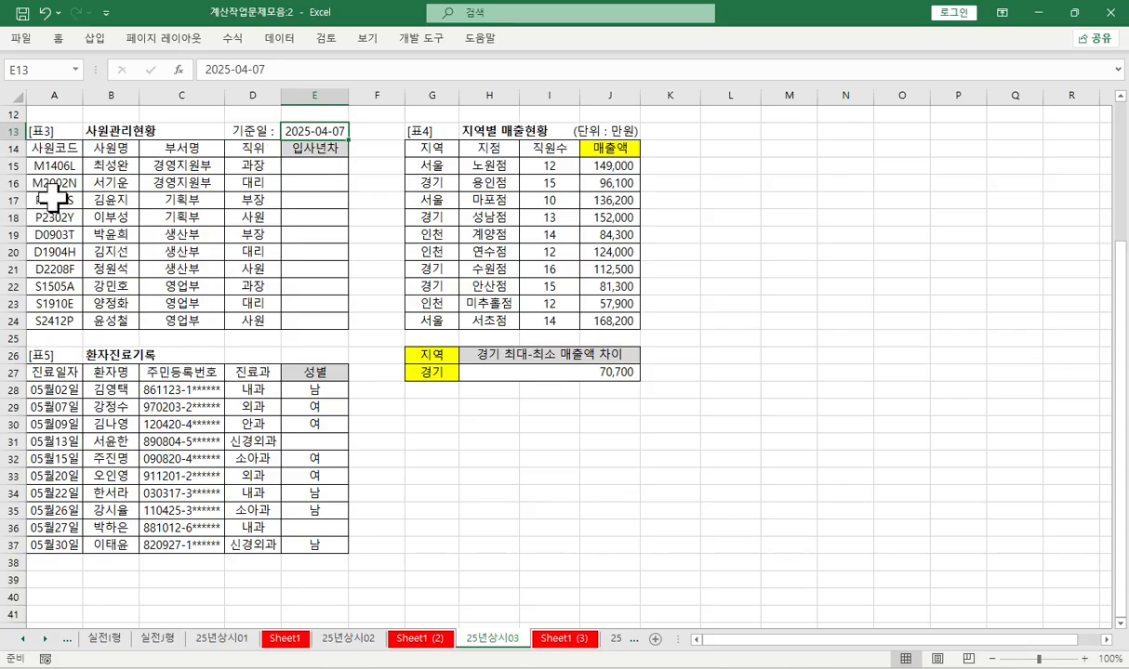
- Color the year digits in the first two 사원코드 entries of [표3] red: 14 in A15 and 20 in A16
double_click(44, 165)
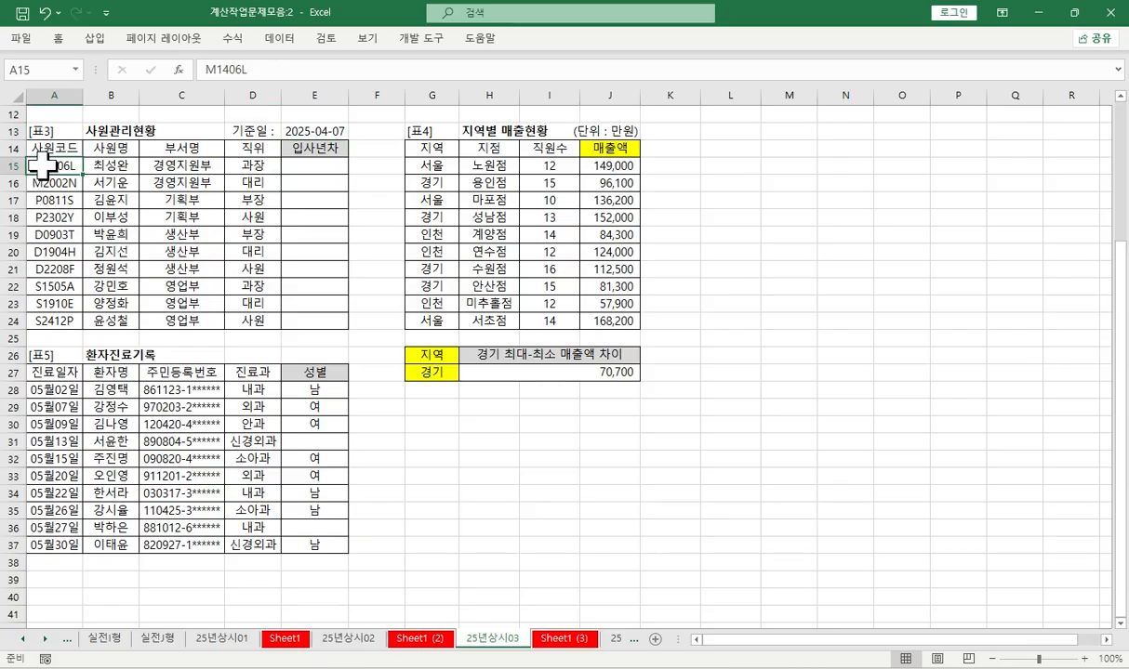
left_click_drag(44, 165, 56, 165)
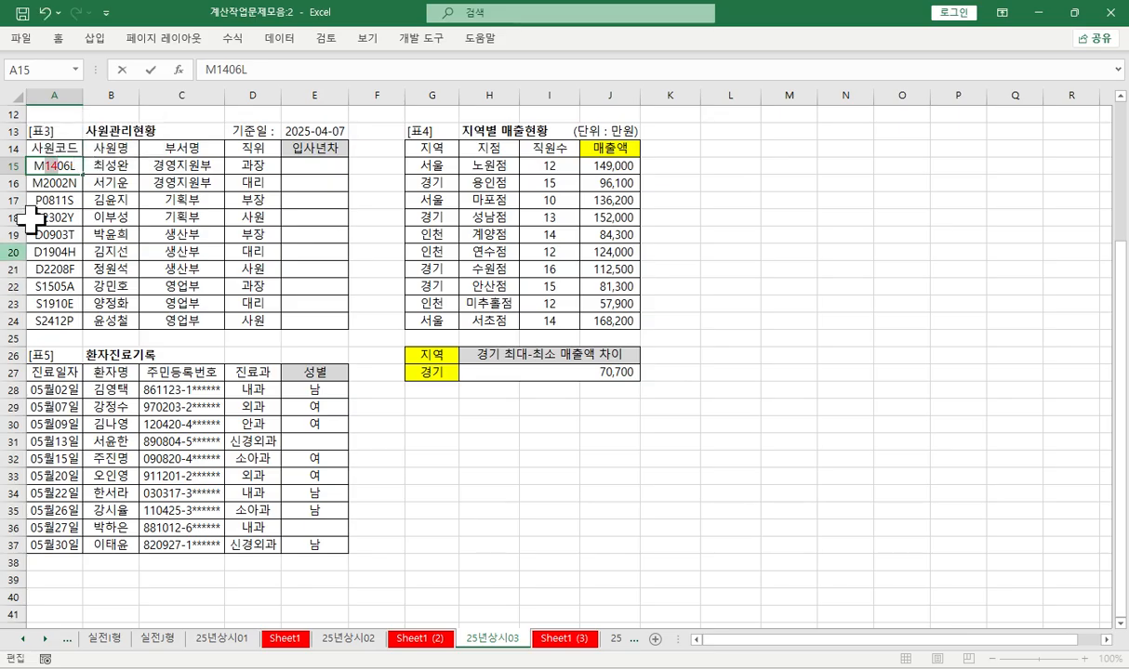
key("Return")
left_click(55, 167)
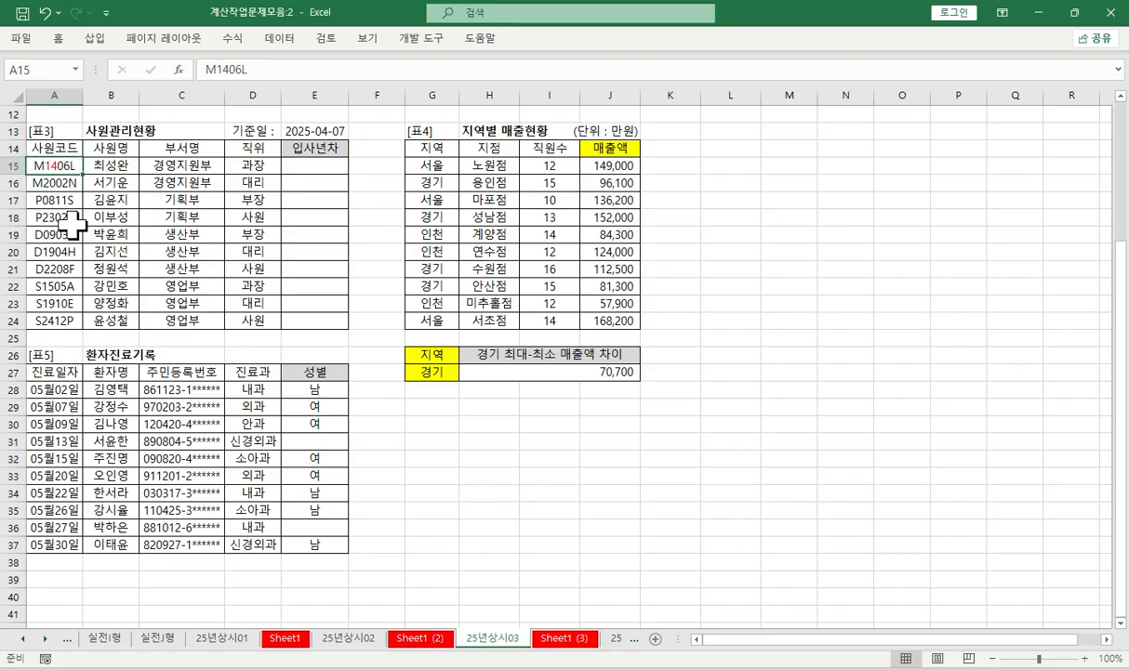
double_click(46, 181)
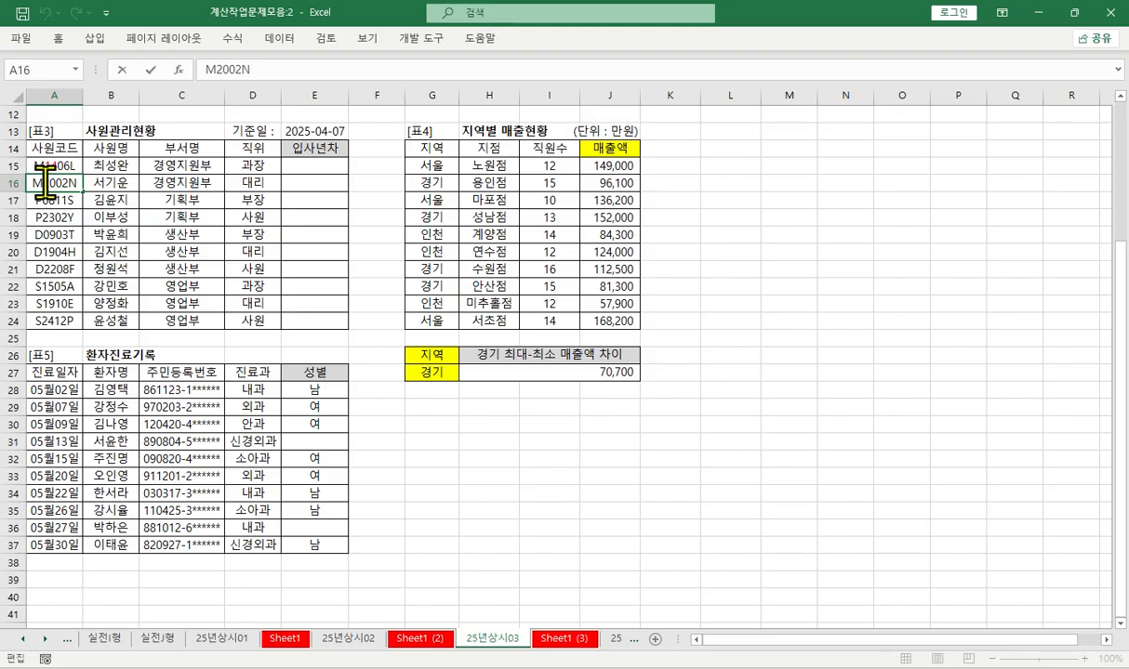
left_click_drag(44, 182, 56, 182)
left_click(102, 160)
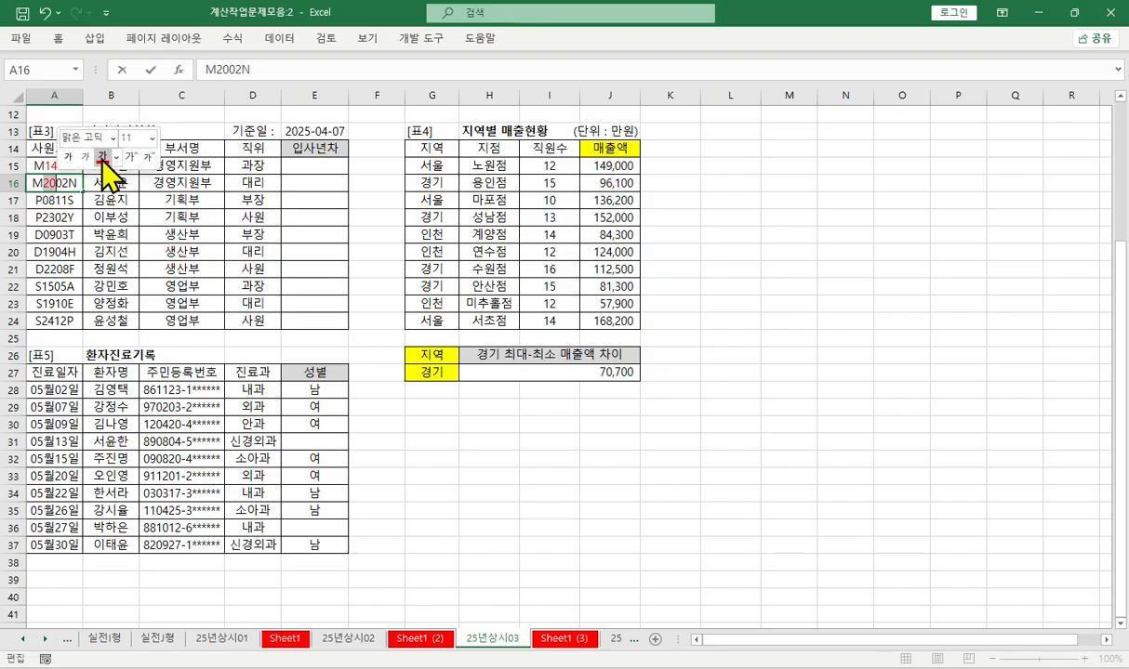
left_click(48, 235)
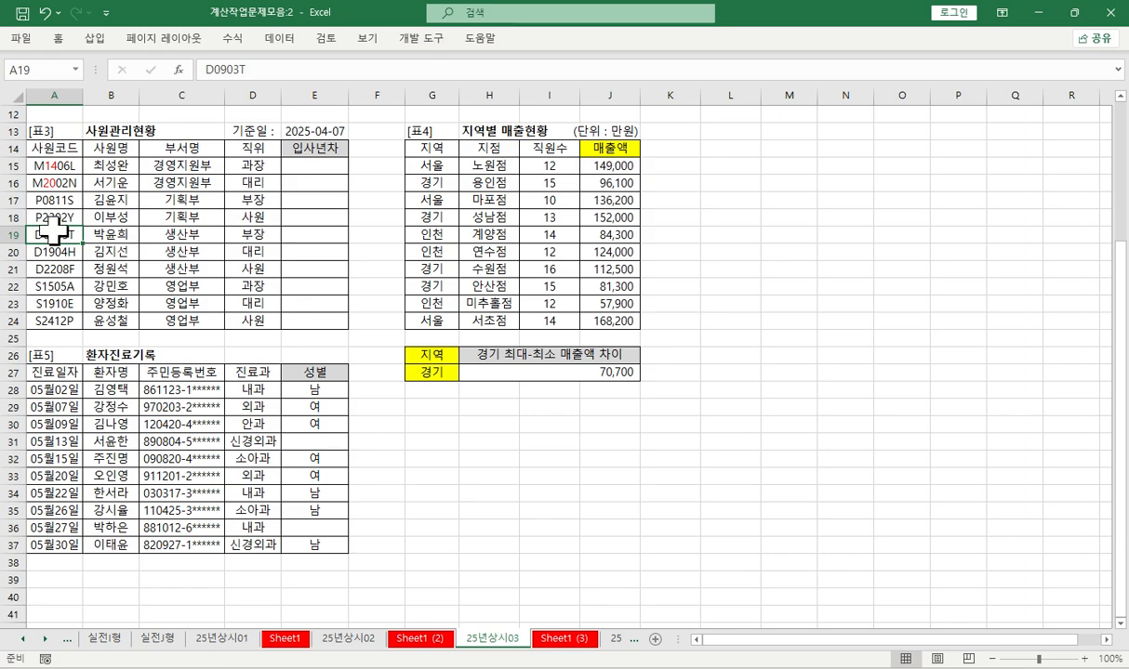
- Enter the task number "3." in A28 of Sheet1 (3), leaving one blank row below the notes for task 2
left_click(312, 131)
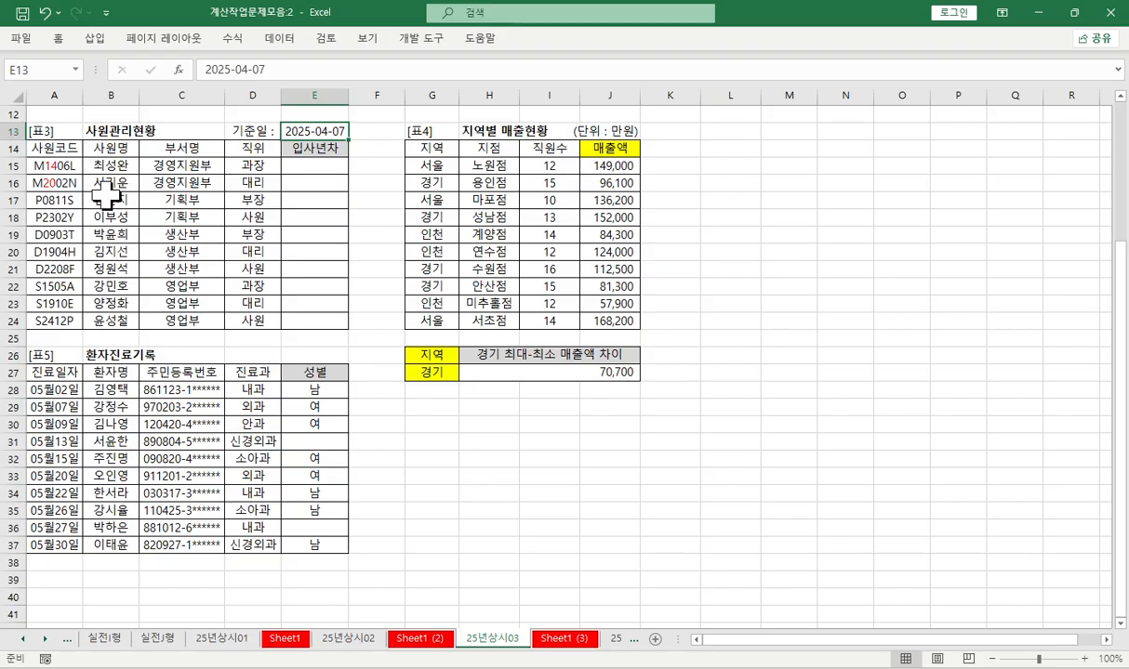
left_click(315, 163)
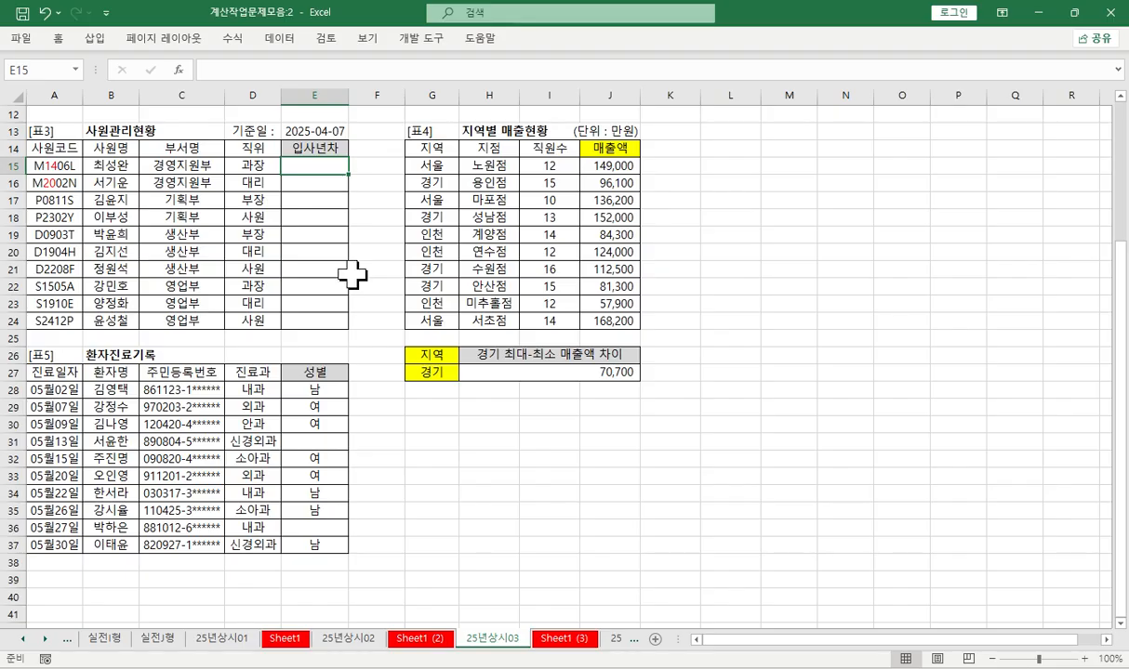
left_click(564, 638)
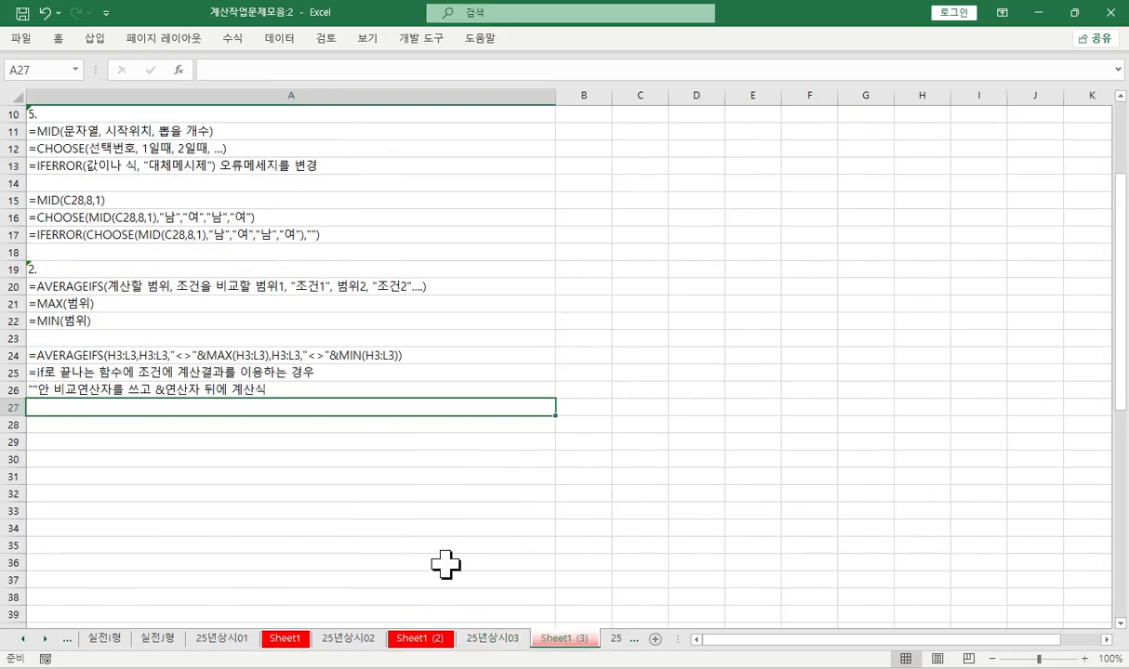
left_click(68, 442)
left_click(55, 426)
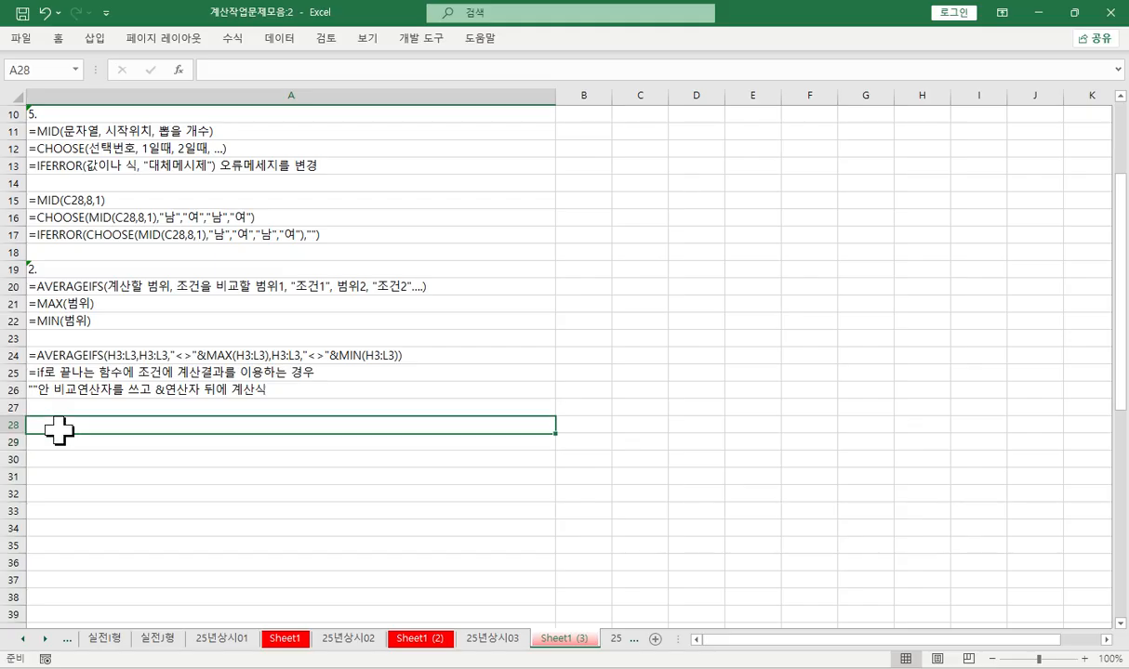
type("3")
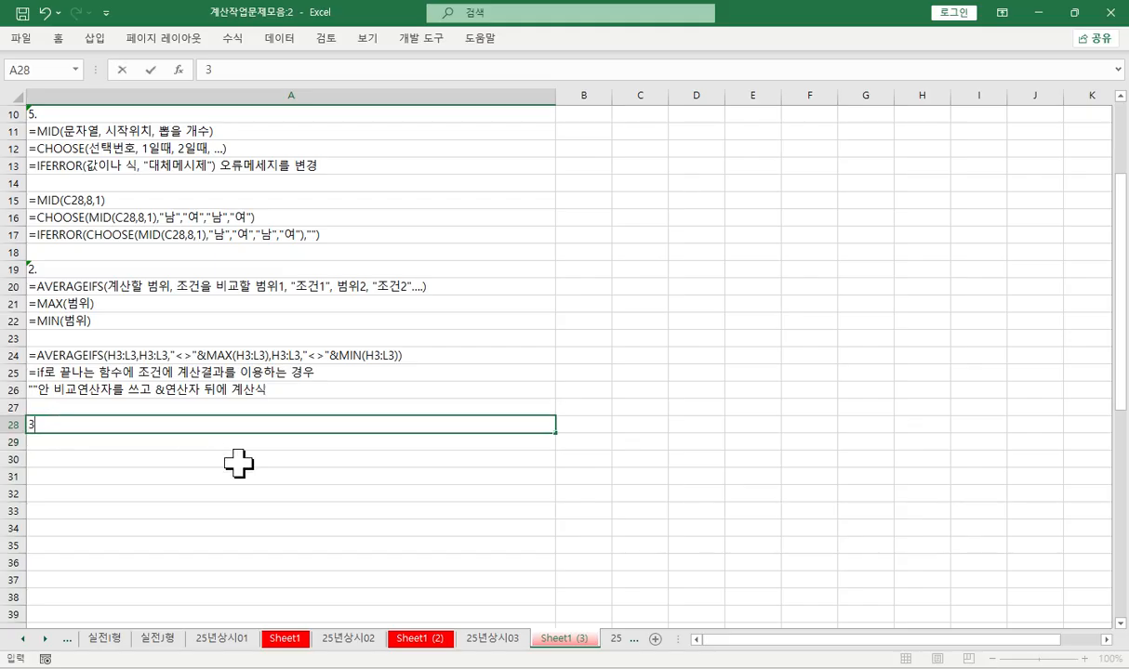
type(".")
key("Return")
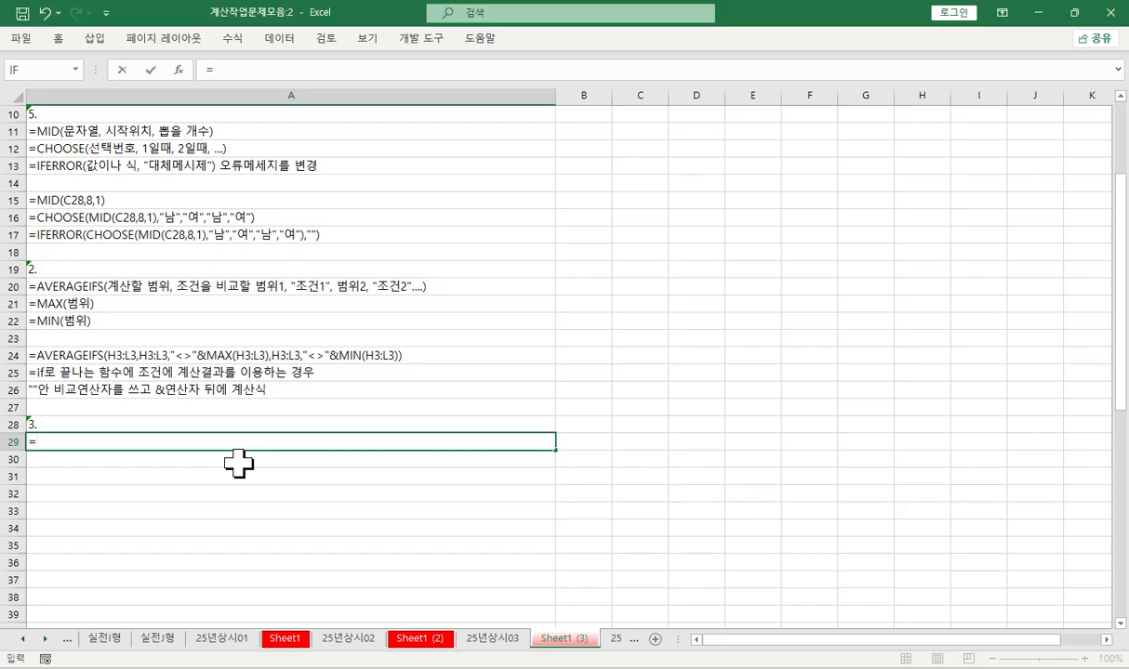
- Enter the function note "=YEAR(날짜) 연월일 중 연도만 추출" in A29
type("=ye")
key("Tab")
type("날")
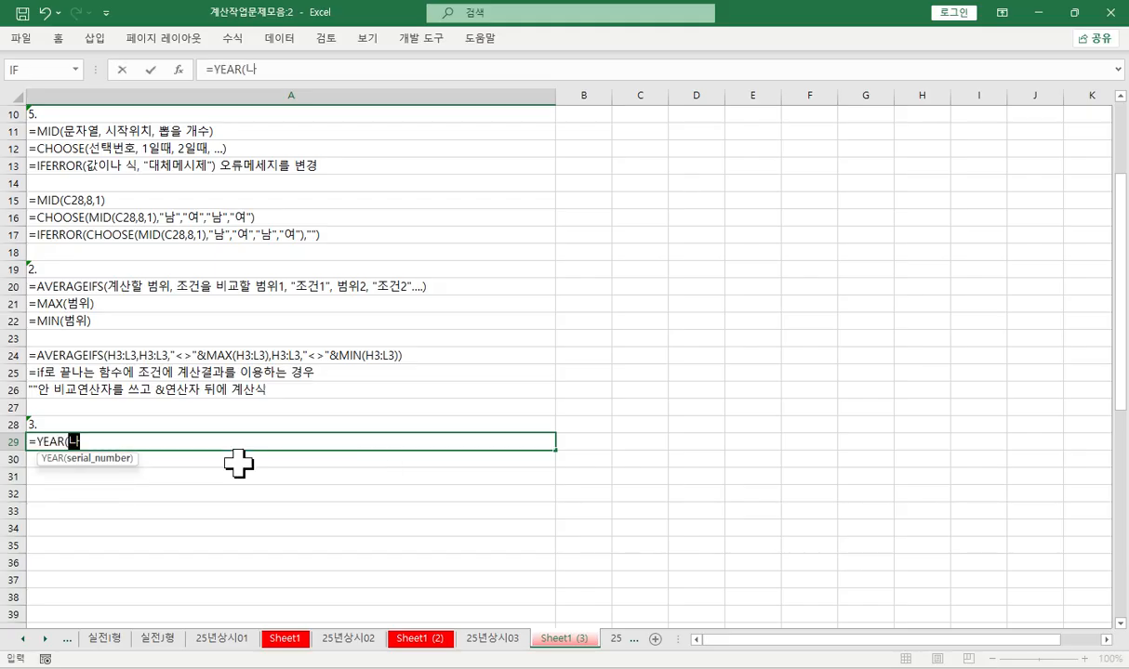
type("짜) 나")
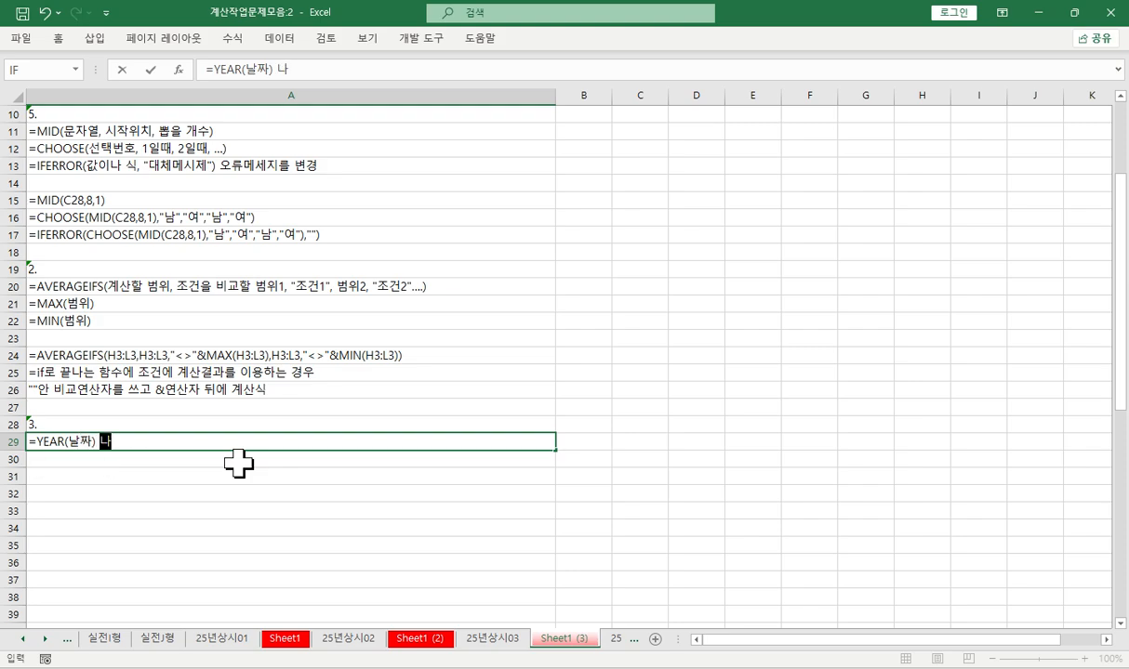
key("BackSpace")
key("BackSpace")
type("연월일 중 연")
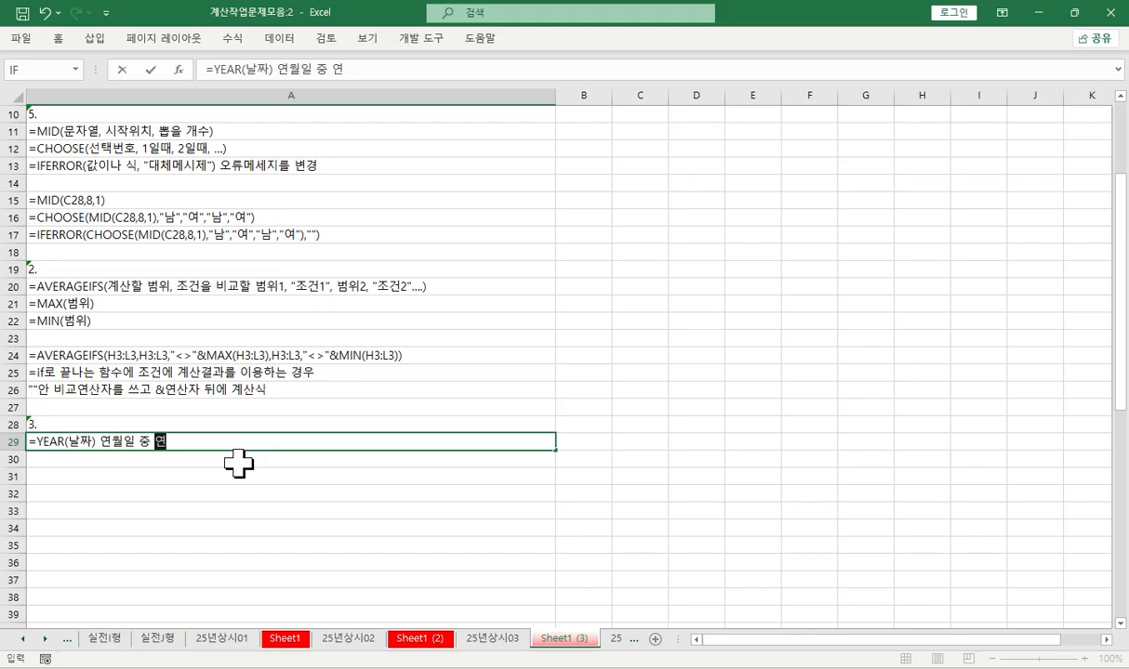
type("도만 추추")
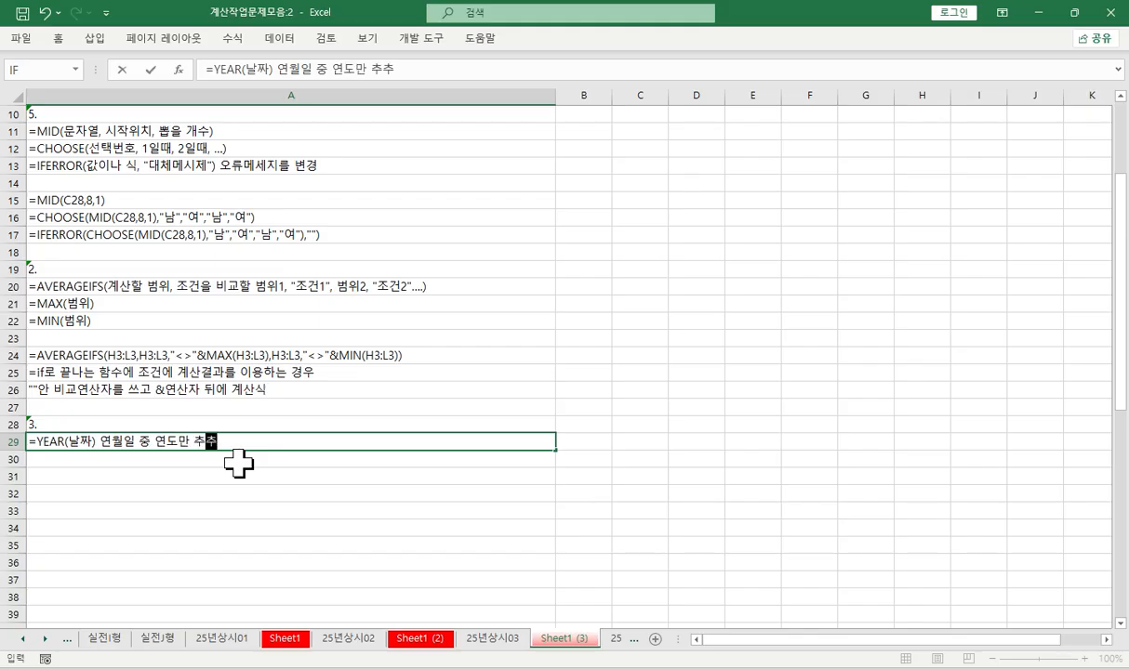
type("출")
key("Return")
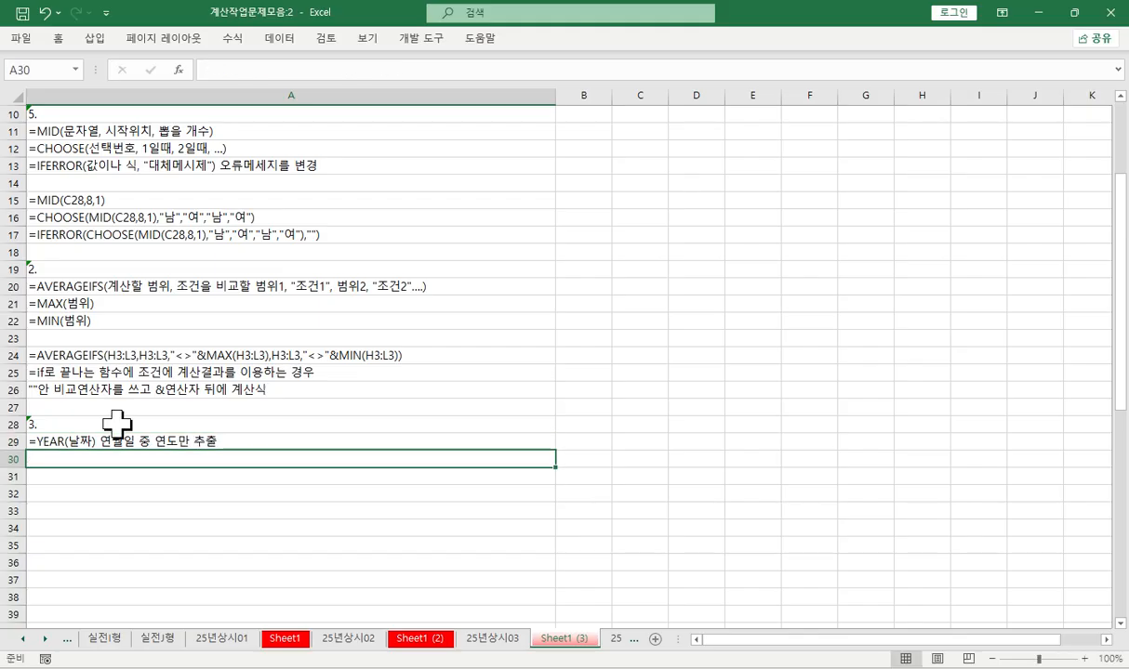
- Enter "=MONTH(" in A30 as the start of the MONTH function note
scroll(59, 511, "down", 2)
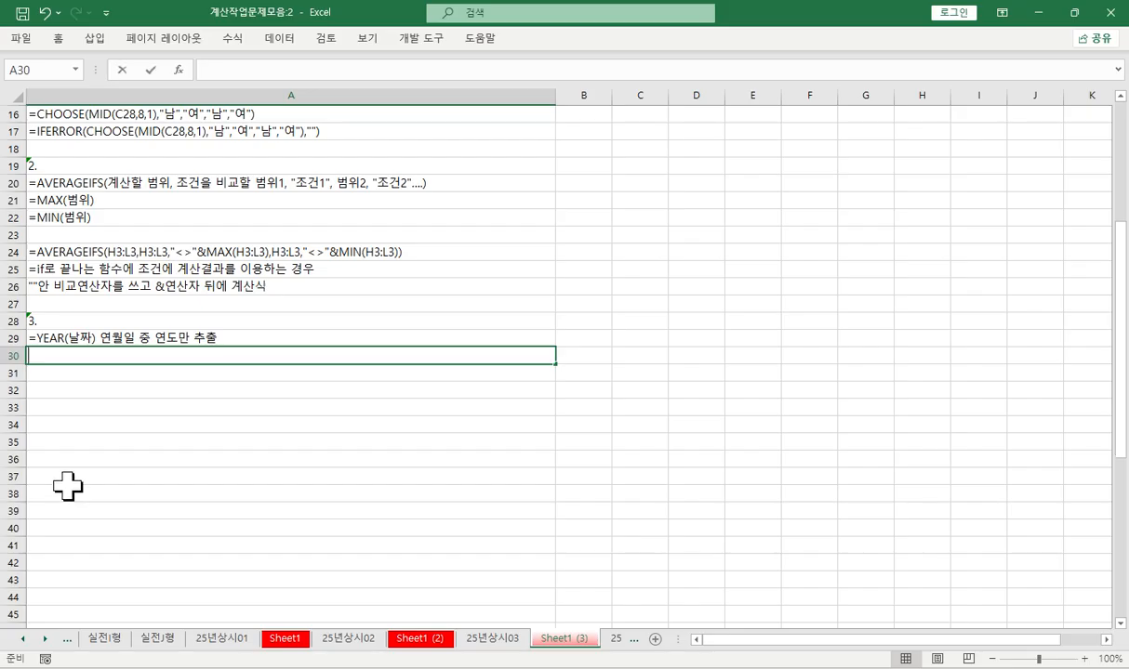
type("=")
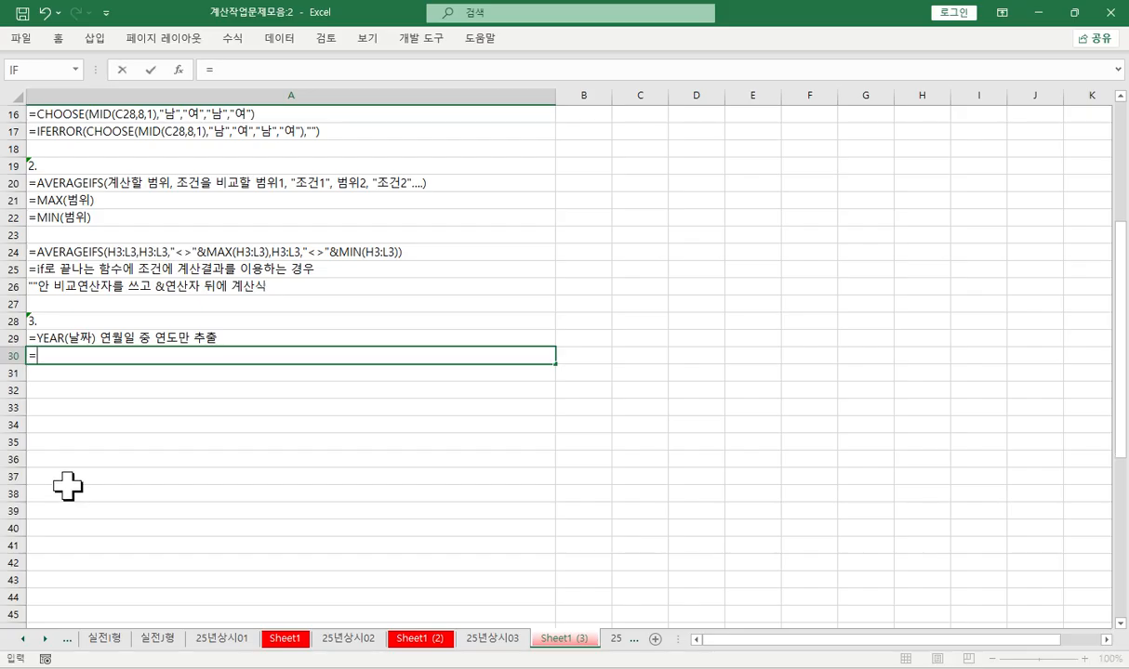
type("mo")
key("Down")
key("Down")
key("Down")
key("Tab")
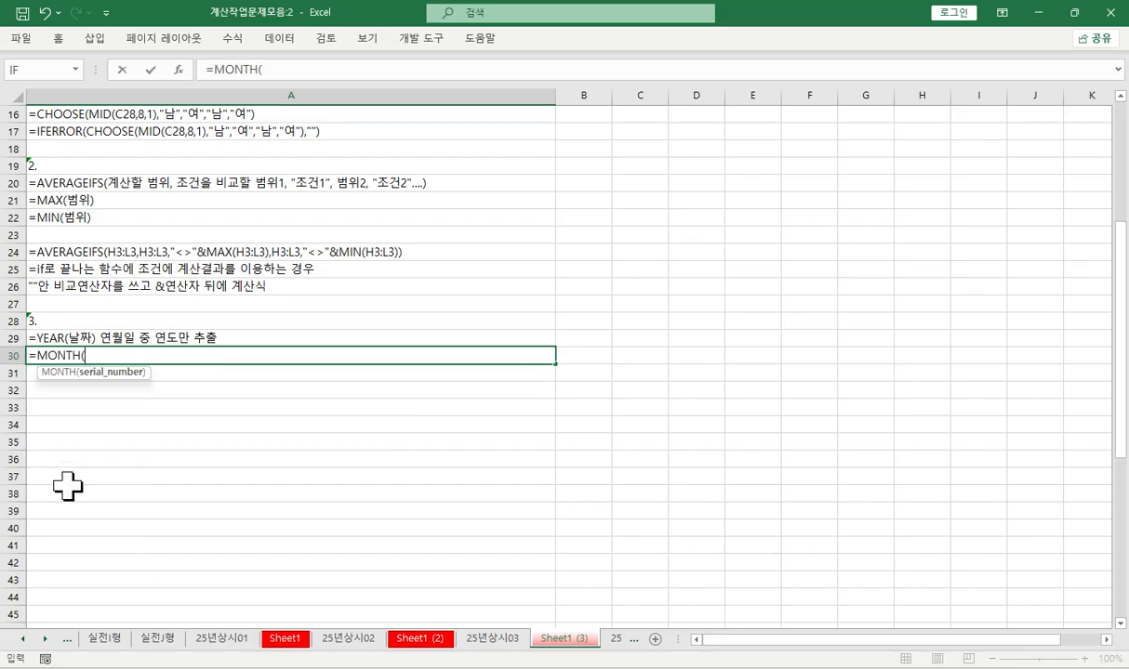
key("Return")
- Enter the function note "=DAY(날짜) 연월일중 일만 추출" in A31
type("=da")
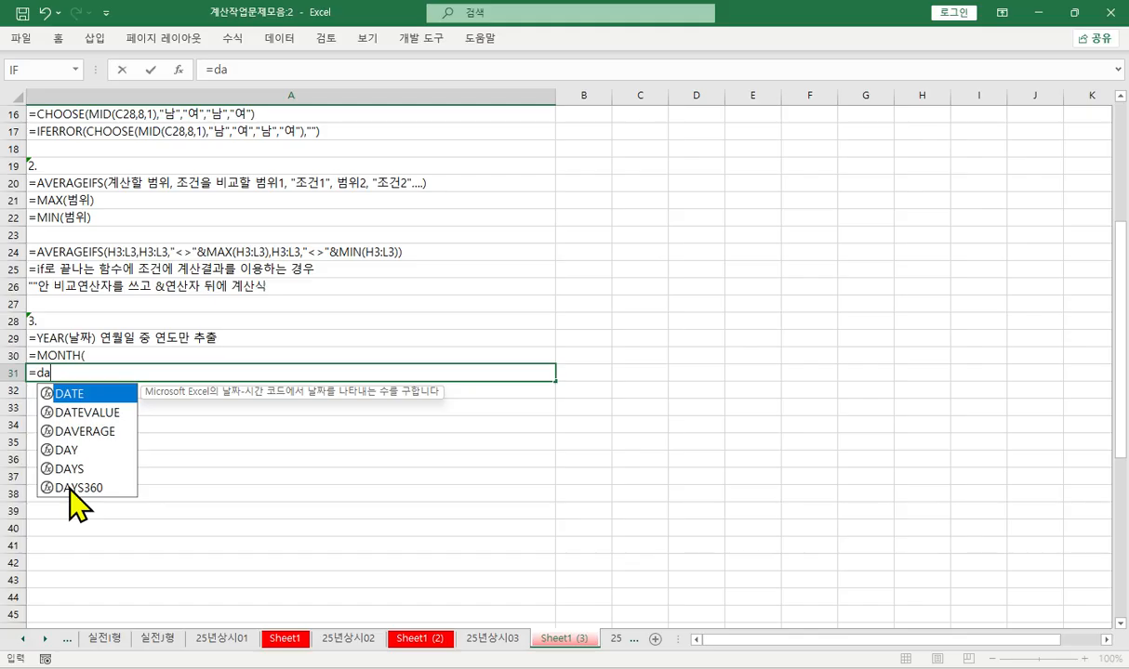
key("Down")
key("Down")
key("Down")
key("Tab")
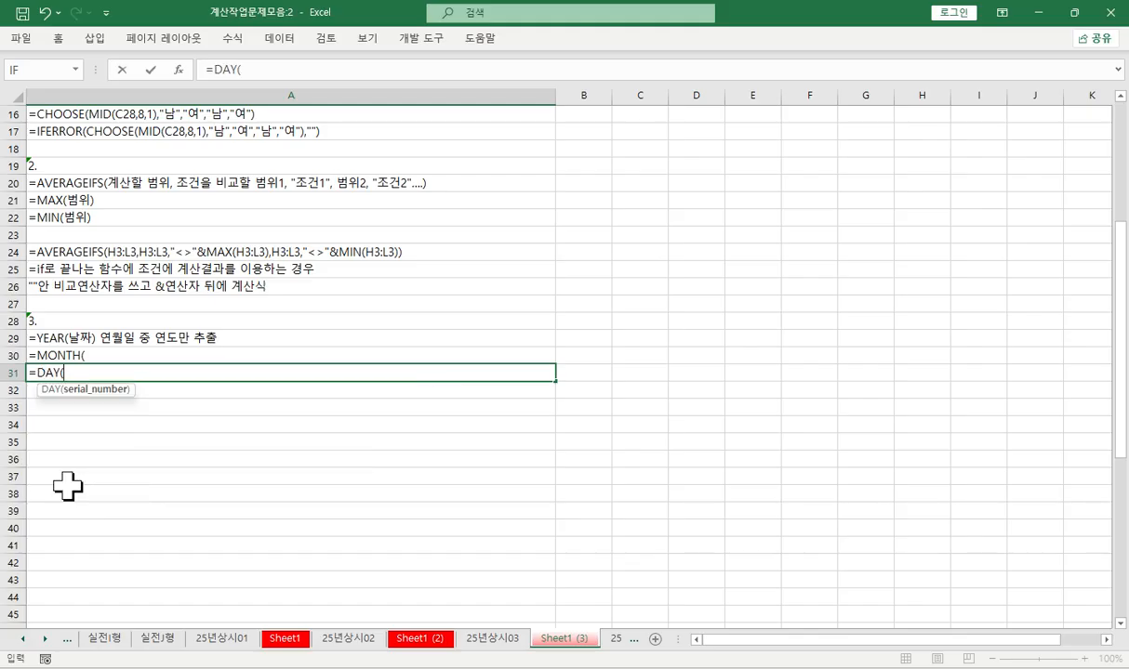
type("날짜) 연")
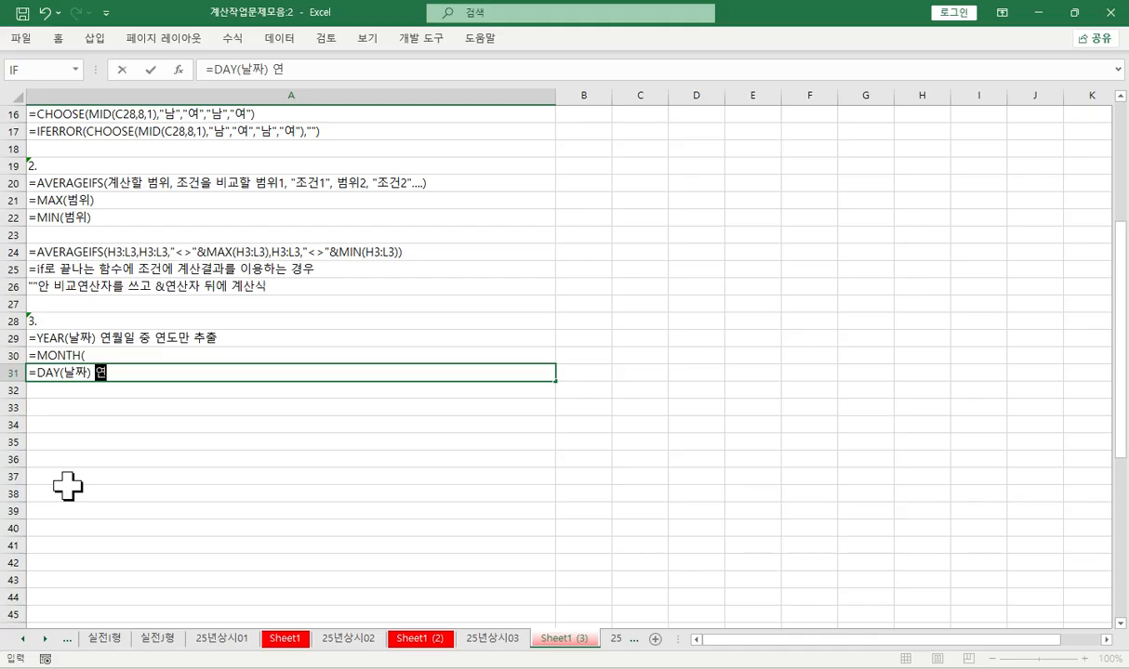
type("월일중 ")
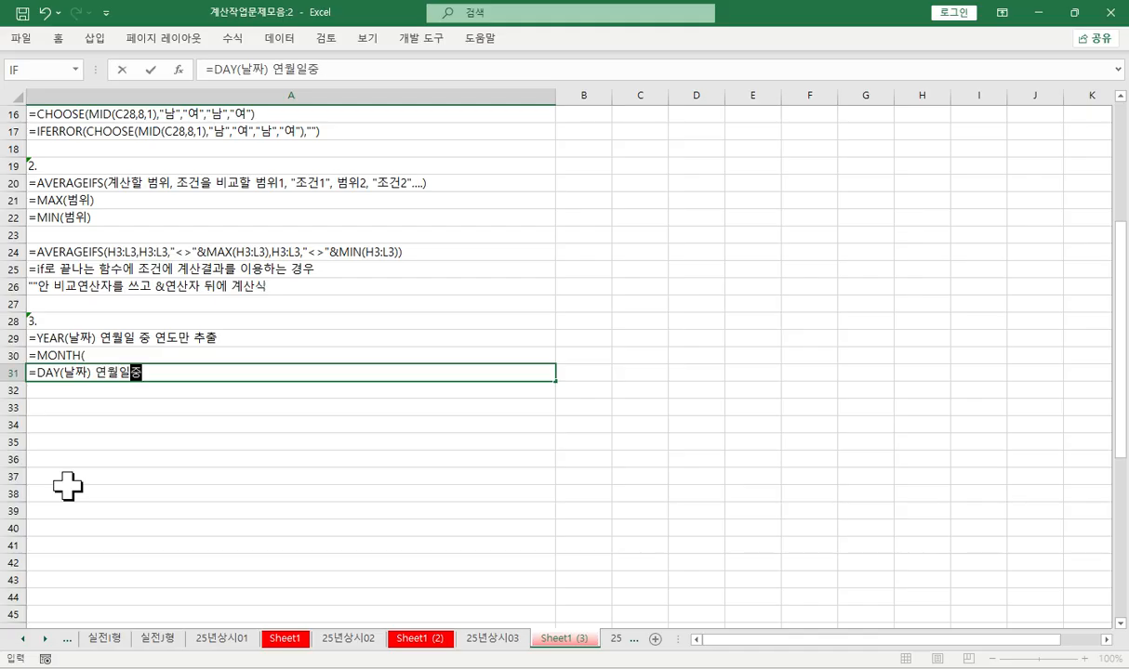
type("월만")
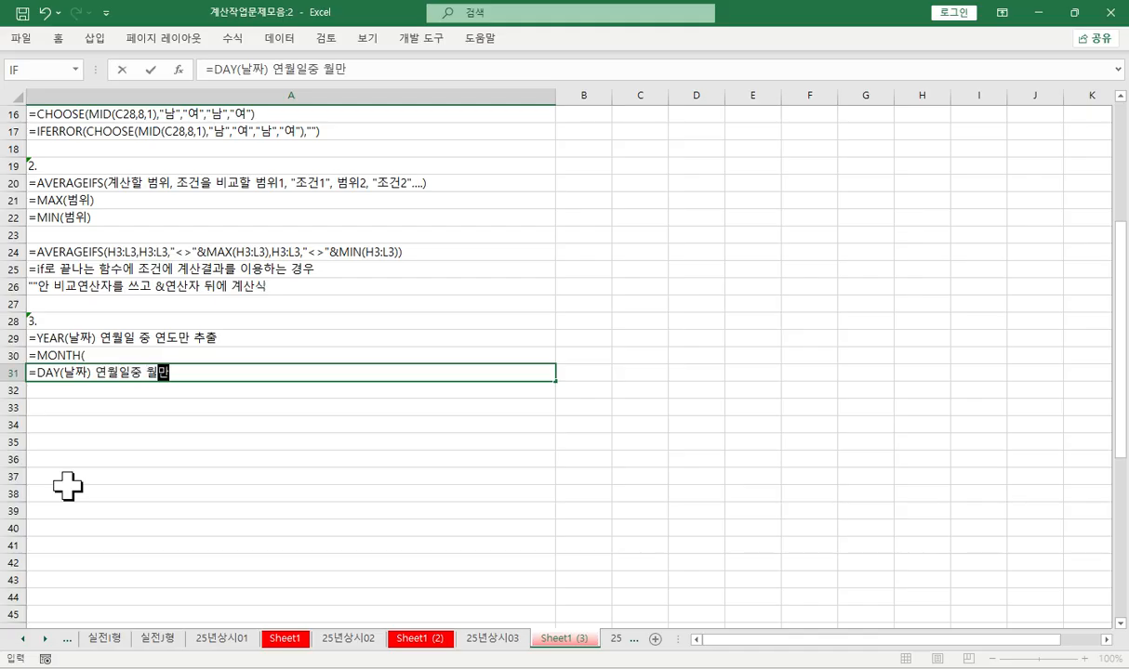
key("BackSpace")
key("BackSpace")
key("BackSpace")
key("BackSpace")
type("일만 추출")
key("Return")
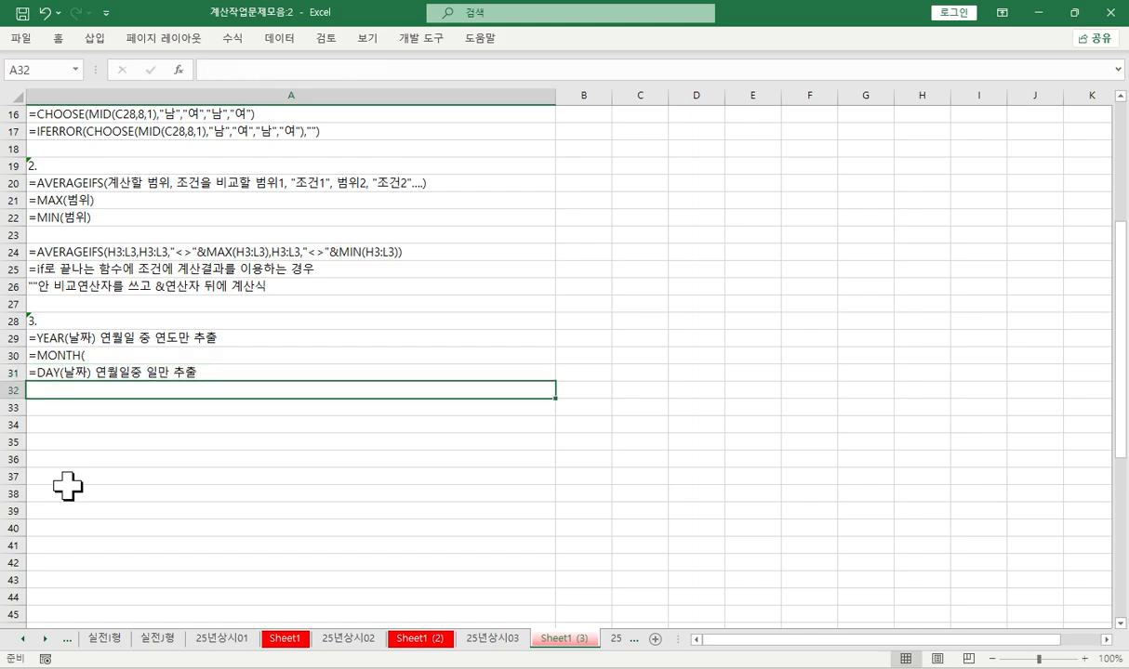
- Insert the missing space in the DAY note in A31 so it reads "연월일 중 일만 추출"
left_click(131, 373)
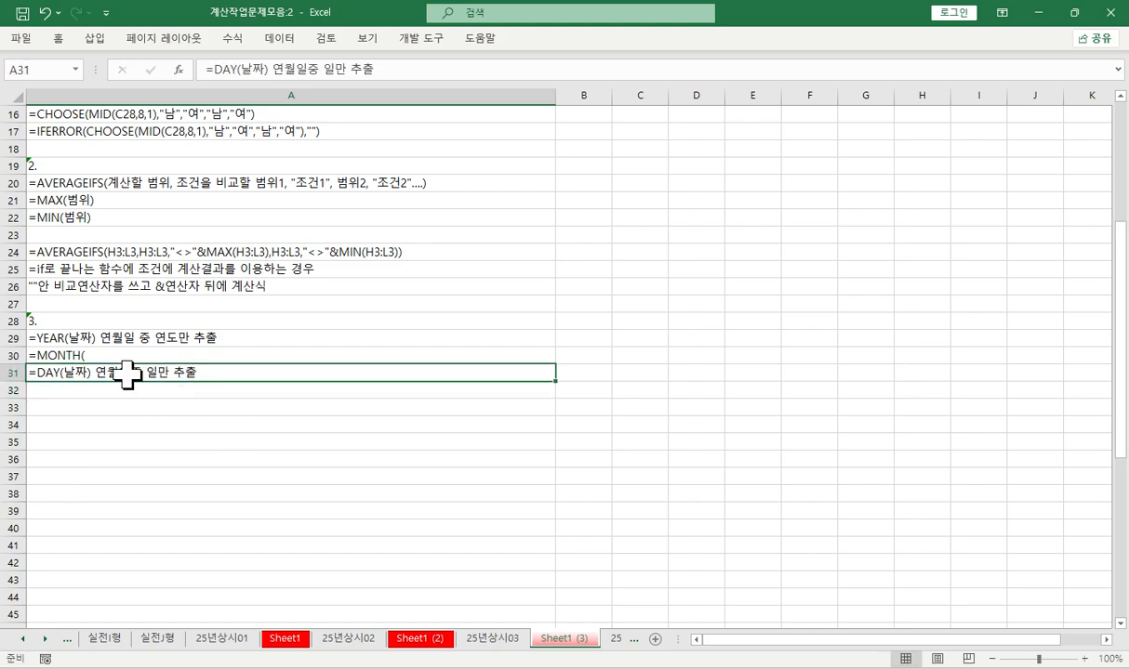
double_click(135, 373)
key("Return")
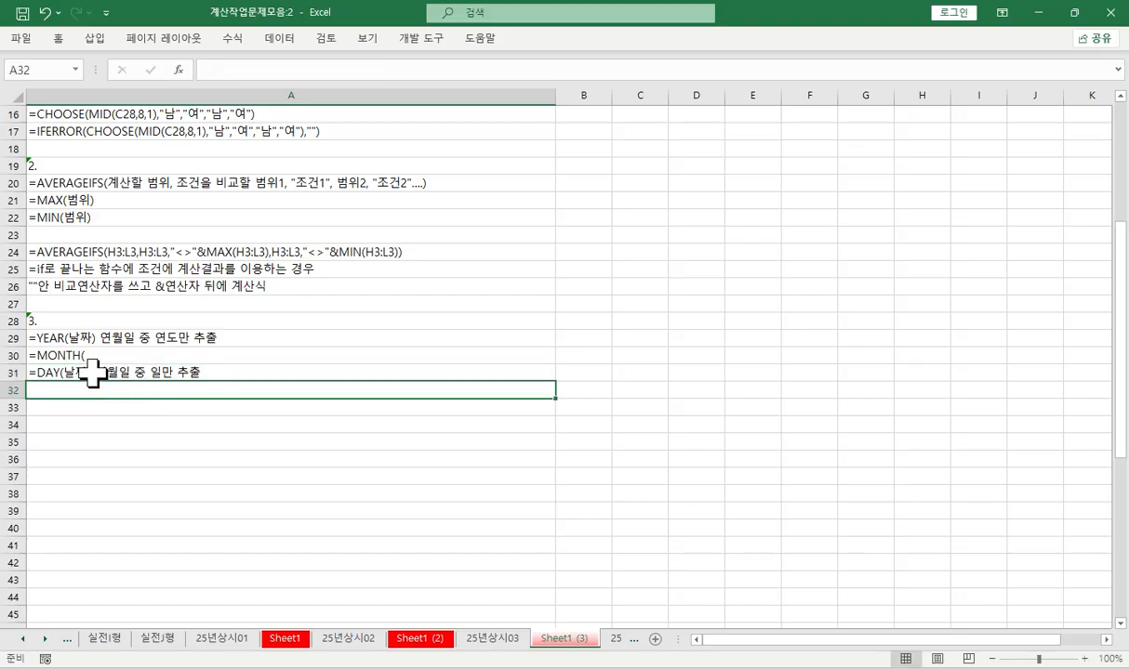
- Copy "날짜) 연월일 중 일만 추출" from the DAY note in A31 onto the end of the MONTH note in A30
left_click(99, 373)
double_click(100, 372)
left_click_drag(96, 373, 260, 376)
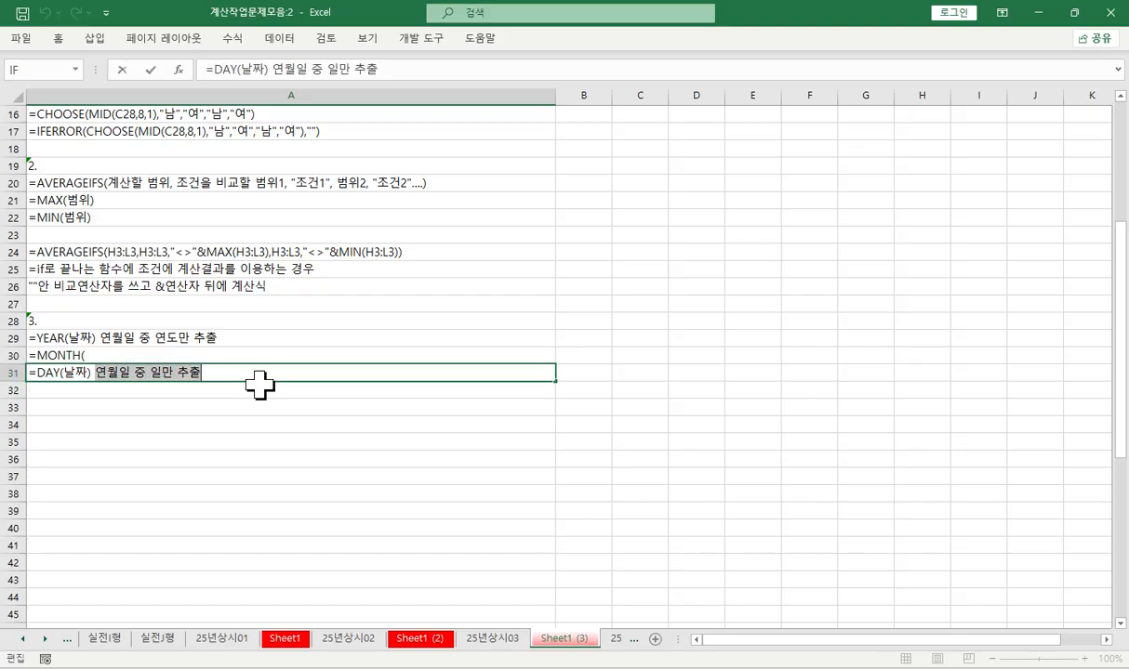
left_click_drag(58, 375, 277, 379)
key("ctrl+c")
key("Return")
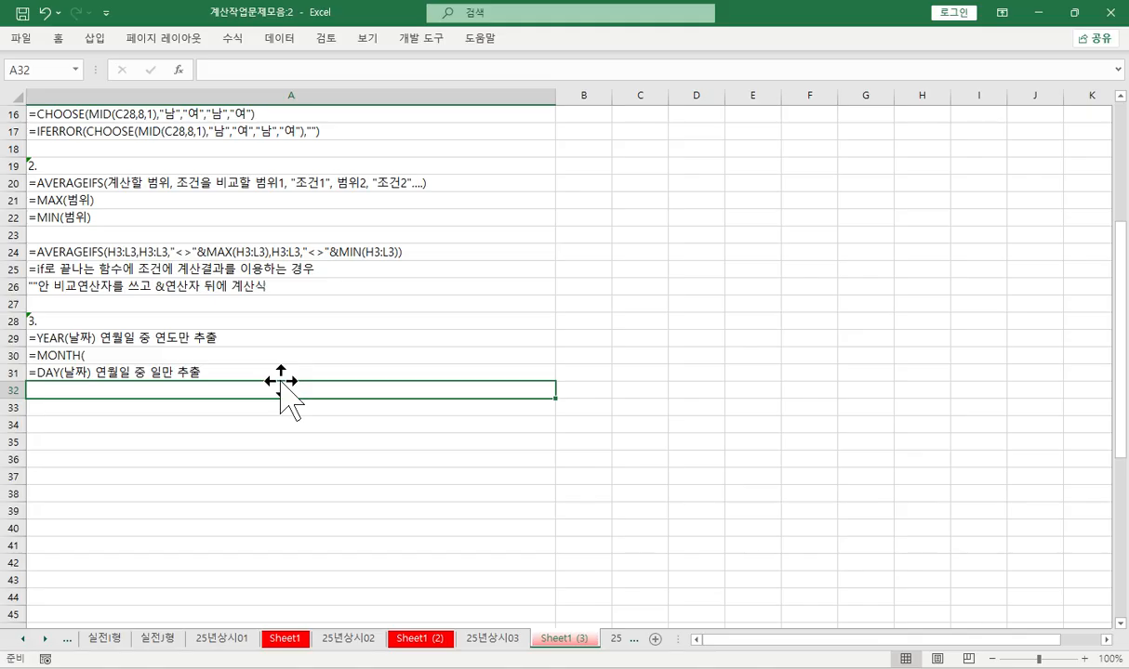
double_click(133, 357)
key("ctrl+v")
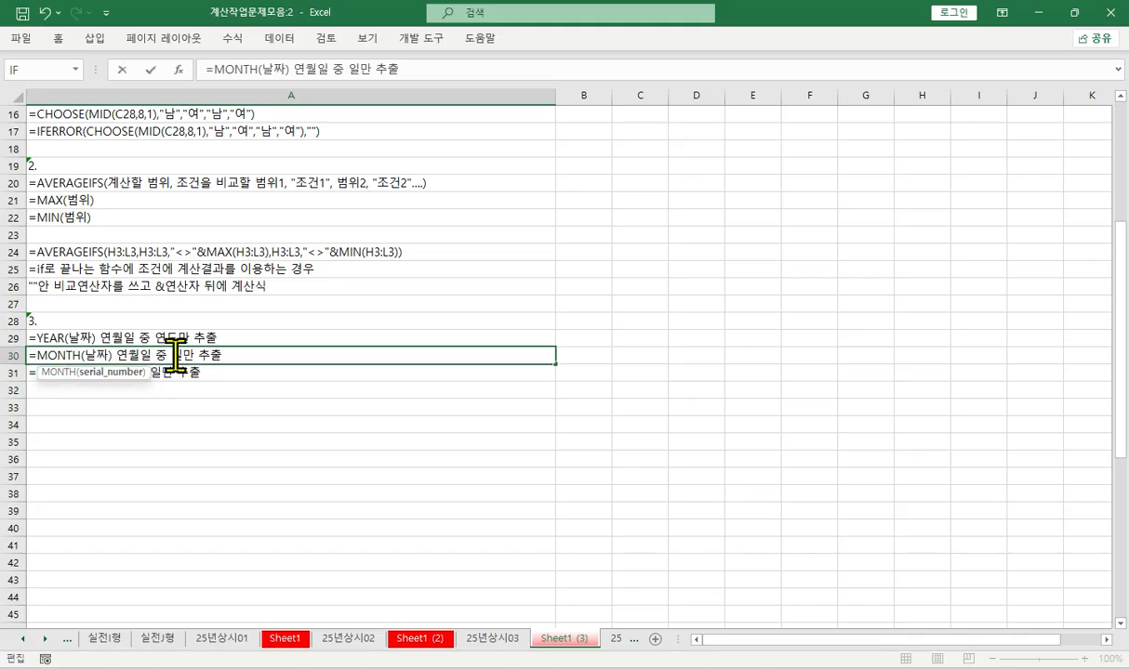
- Change "일만" to "월만" in the MONTH note in A30
left_click(175, 354)
type("월")
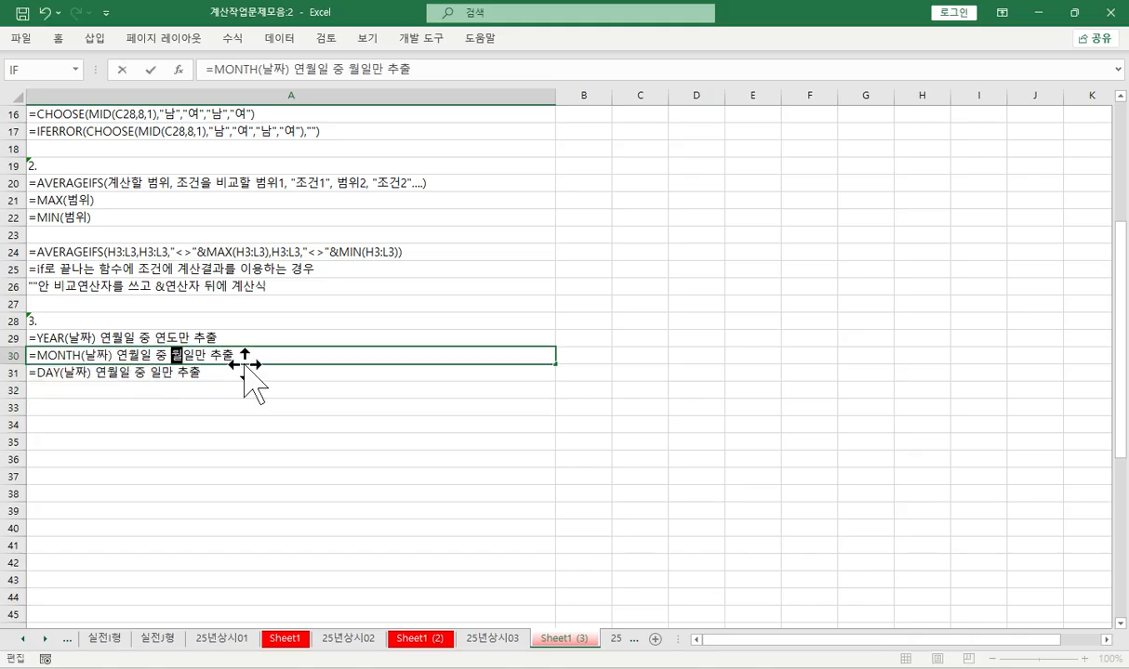
key("Delete")
key("Return")
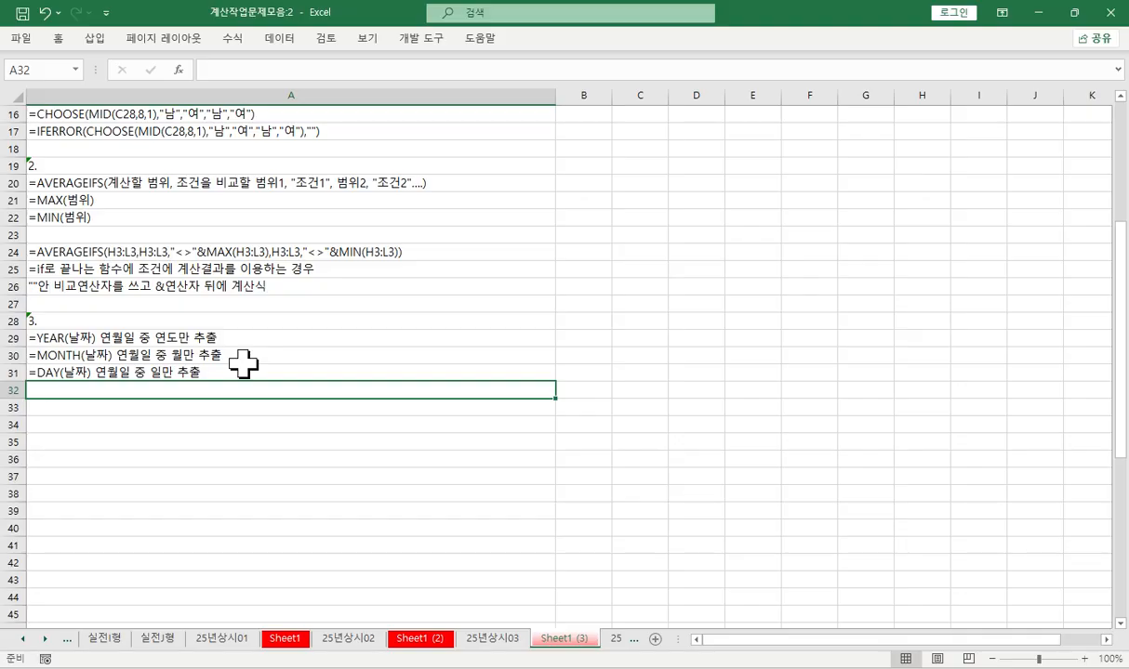
- Enter the function note "=MID(문자열, 시작위치, 뽑을 범위)" in A32
type("=mi")
key("Tab")
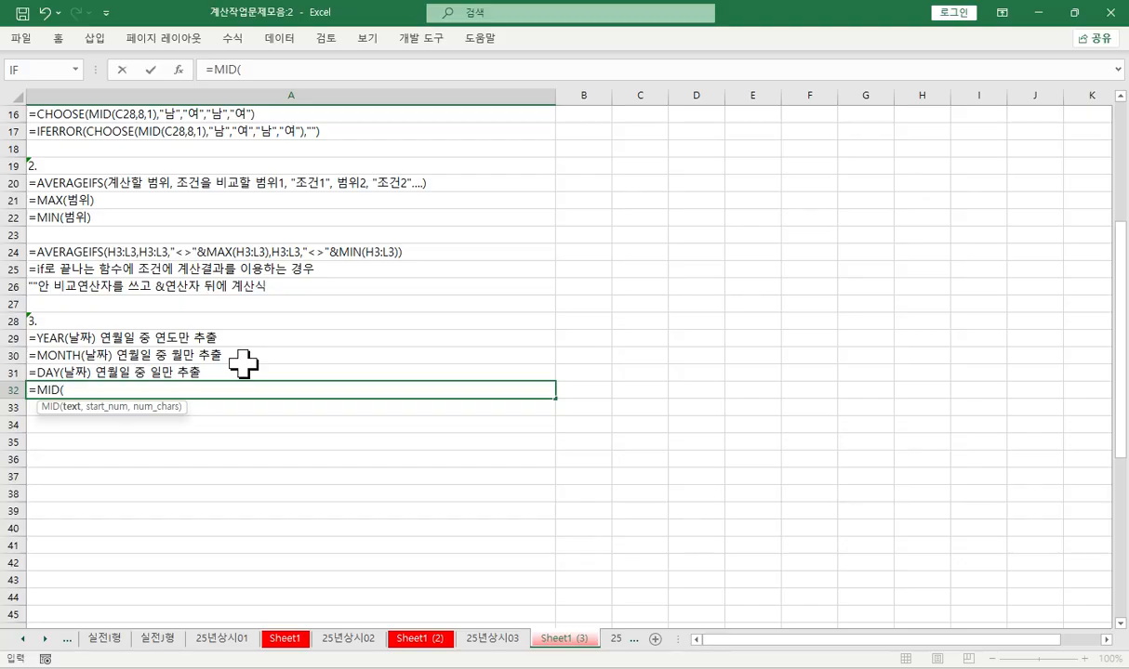
type("문자열")
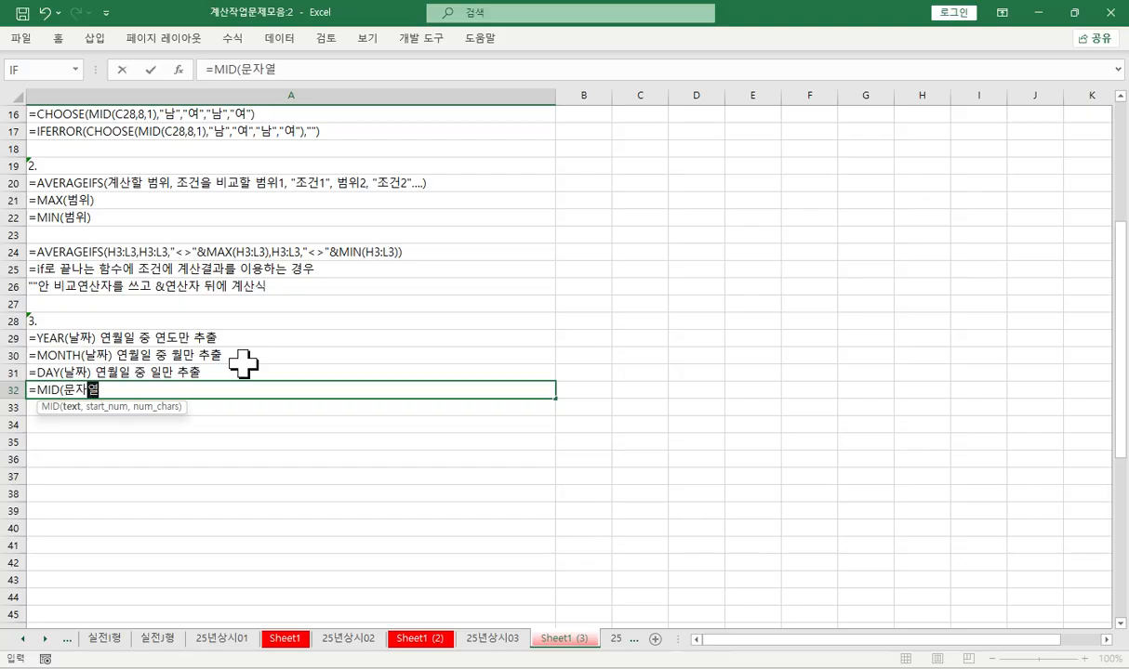
type(",")
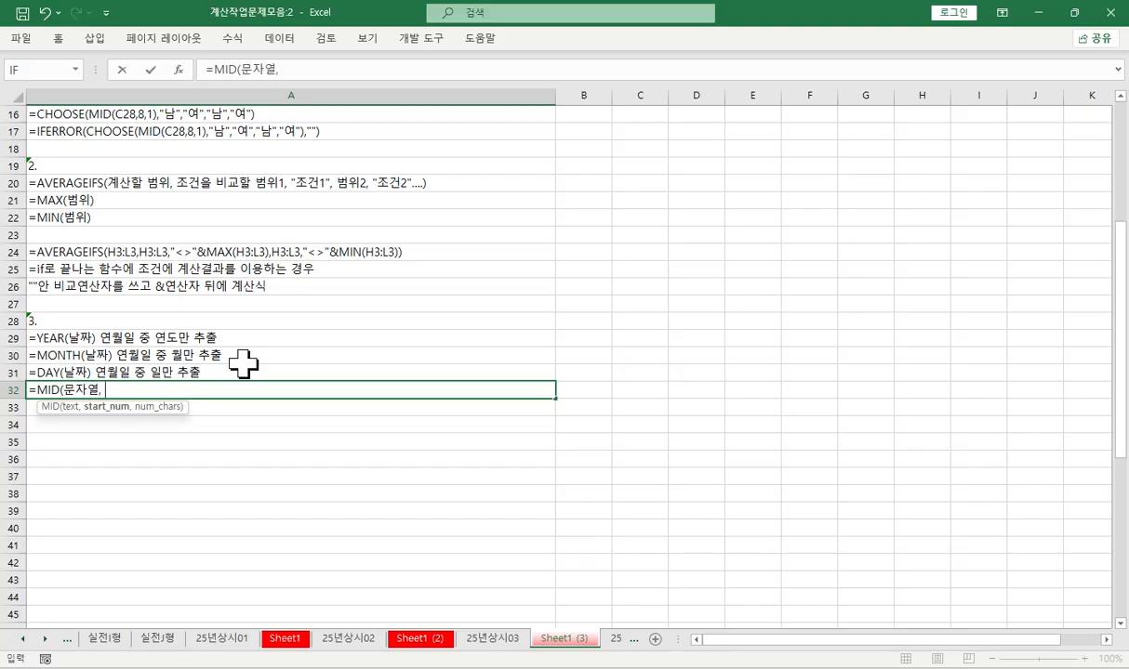
type(" 시작위치")
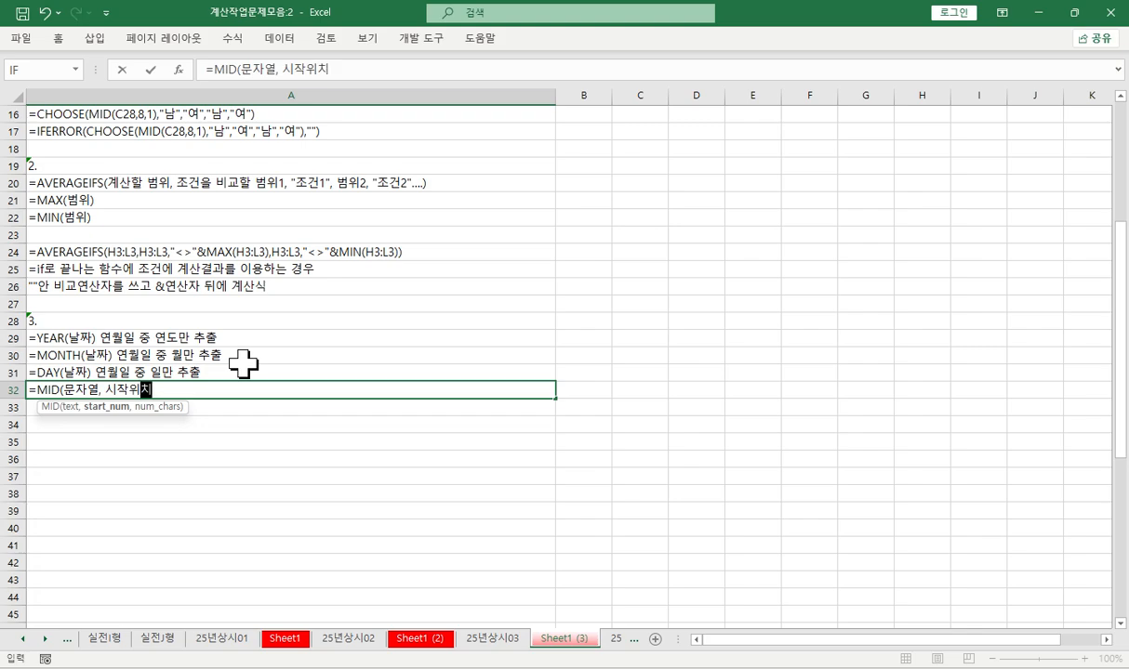
type(", ㅂ")
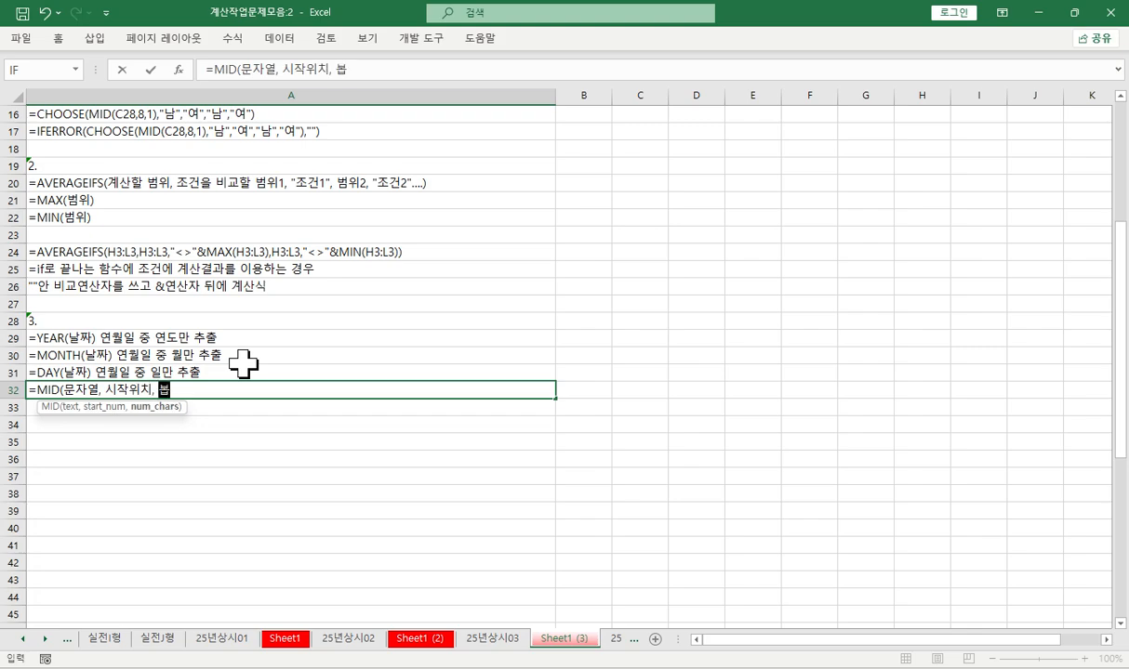
key("BackSpace")
type("봅")
key("BackSpace")
key("BackSpace")
key("BackSpace")
type("뽑을 범위)")
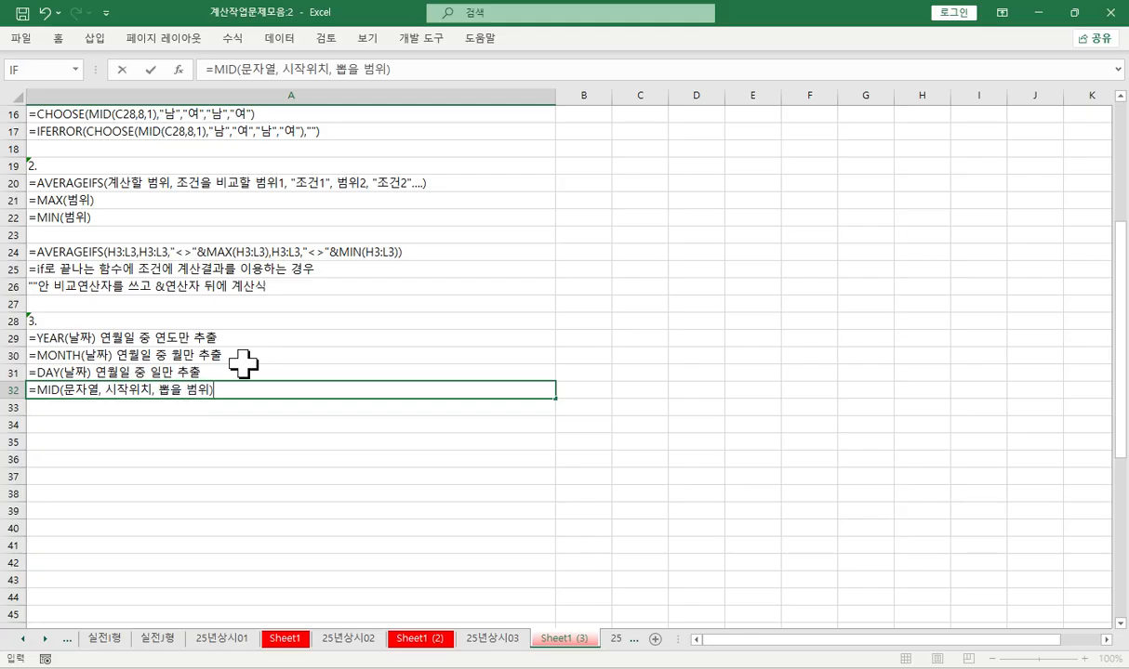
key("Return")
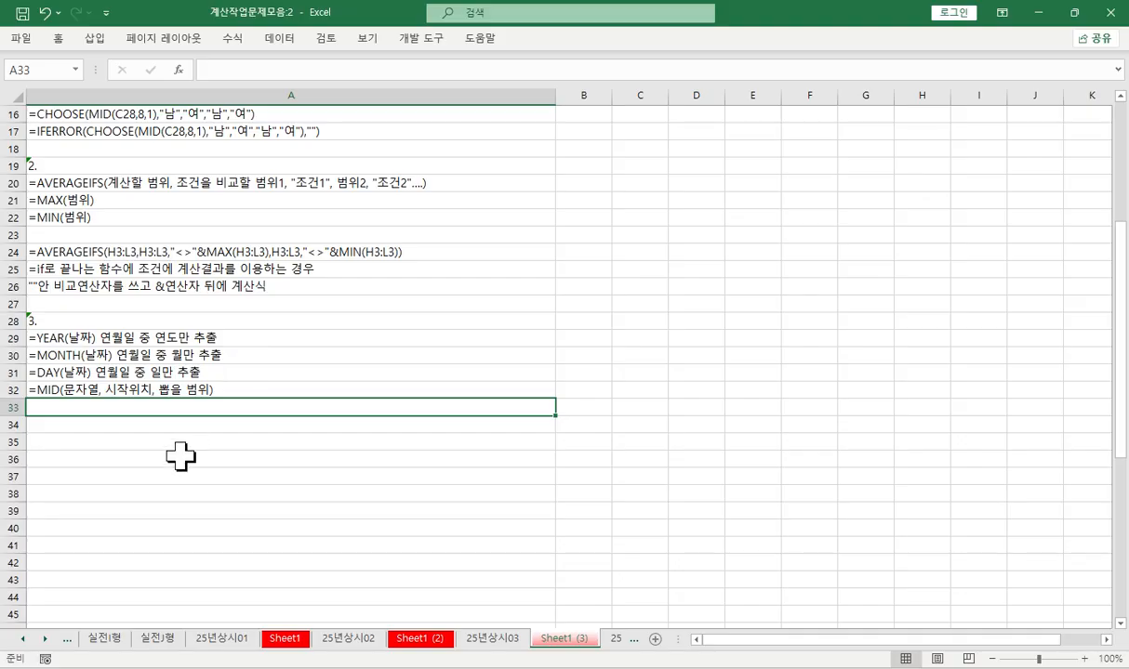
left_click(105, 337)
left_click(105, 391)
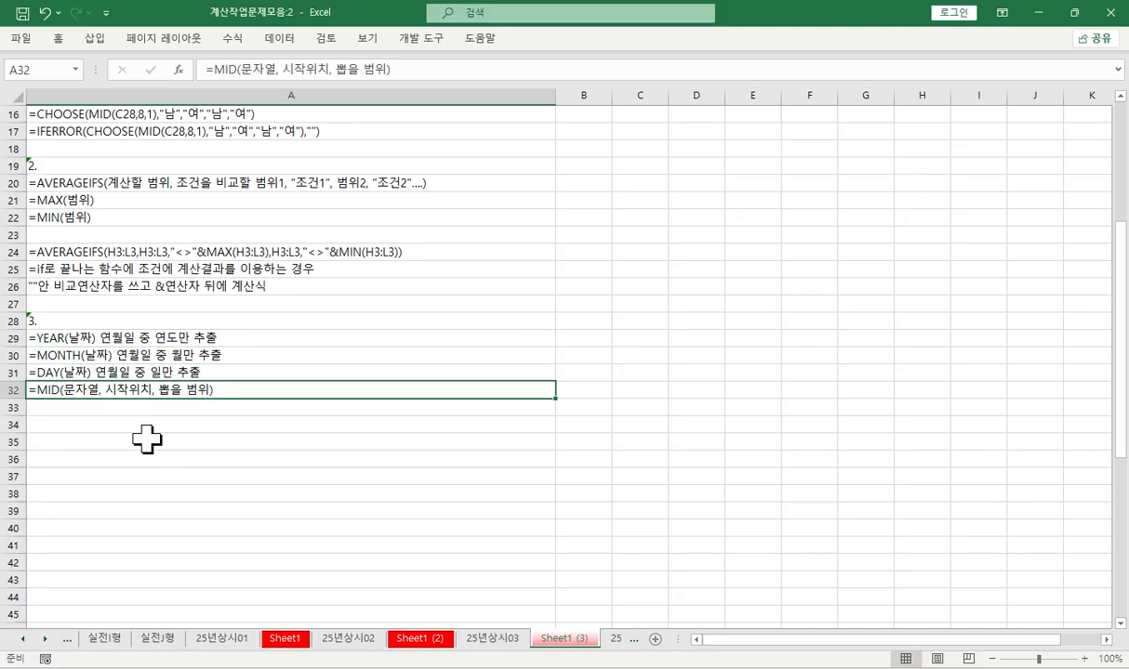
- On sheet 25년상시03, enter =YEAR(E13) in E15, the first 입사년차 cell of [표3]
left_click(482, 636)
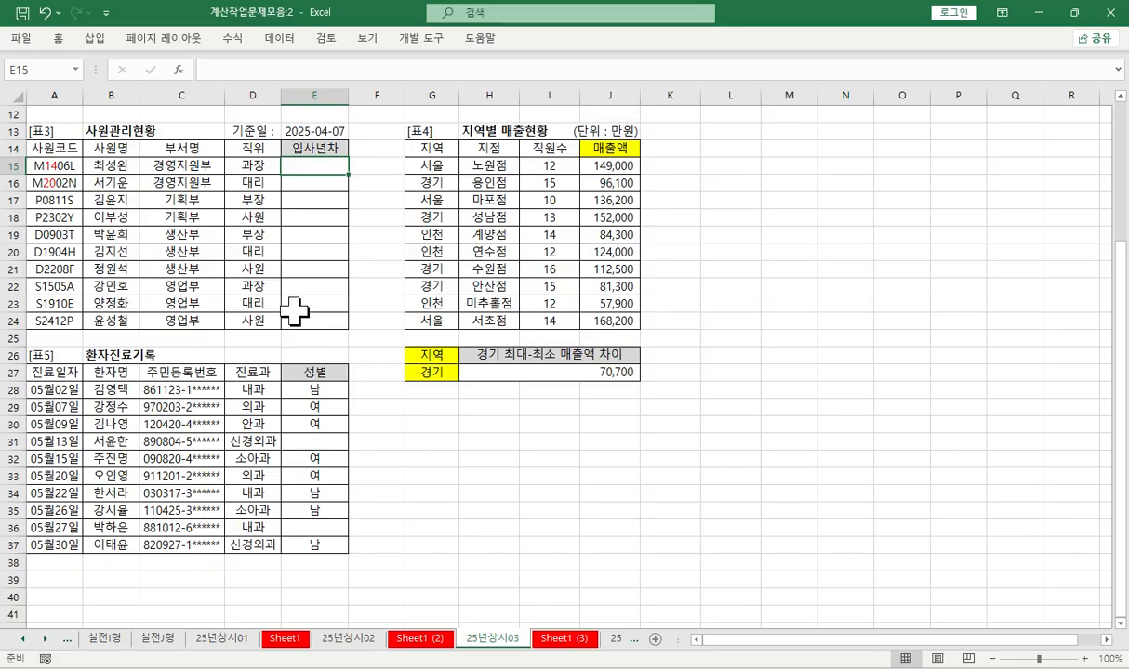
left_click(216, 68)
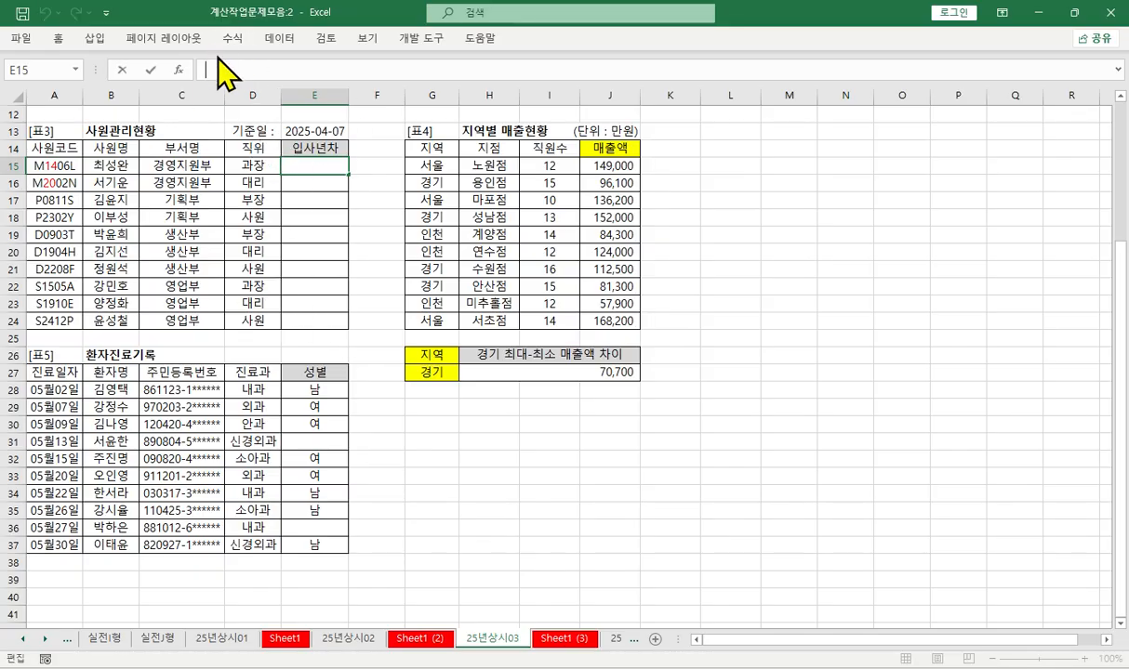
type("=")
type("ㅛㄷ")
key("BackSpace")
key("BackSpace")
type("ye")
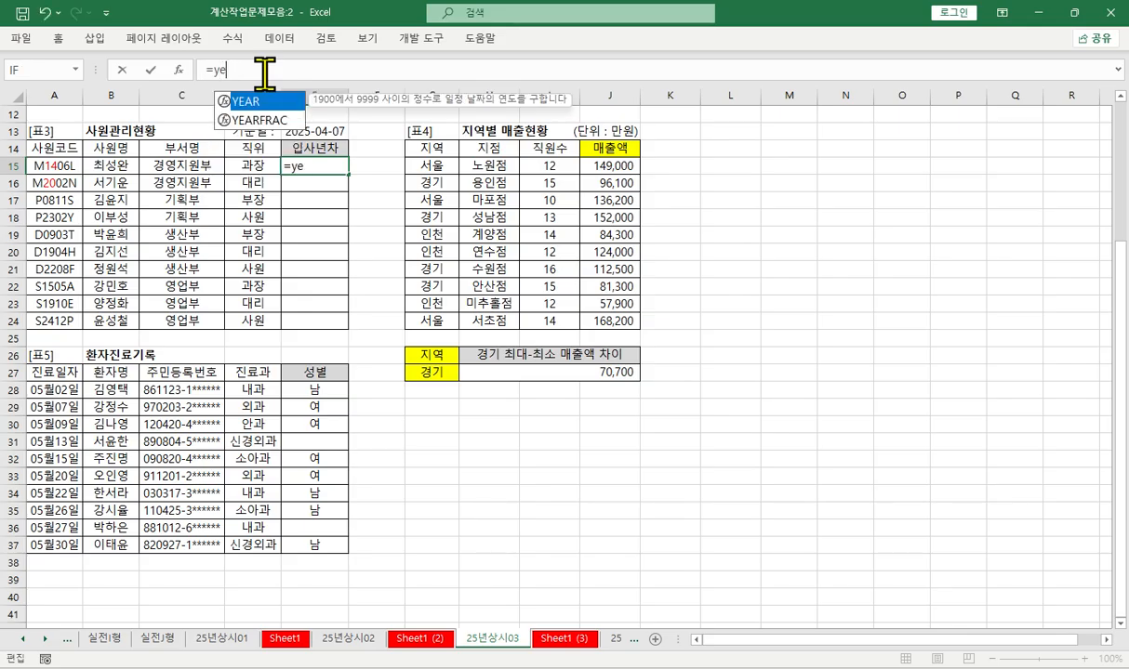
key("Tab")
left_click(332, 136)
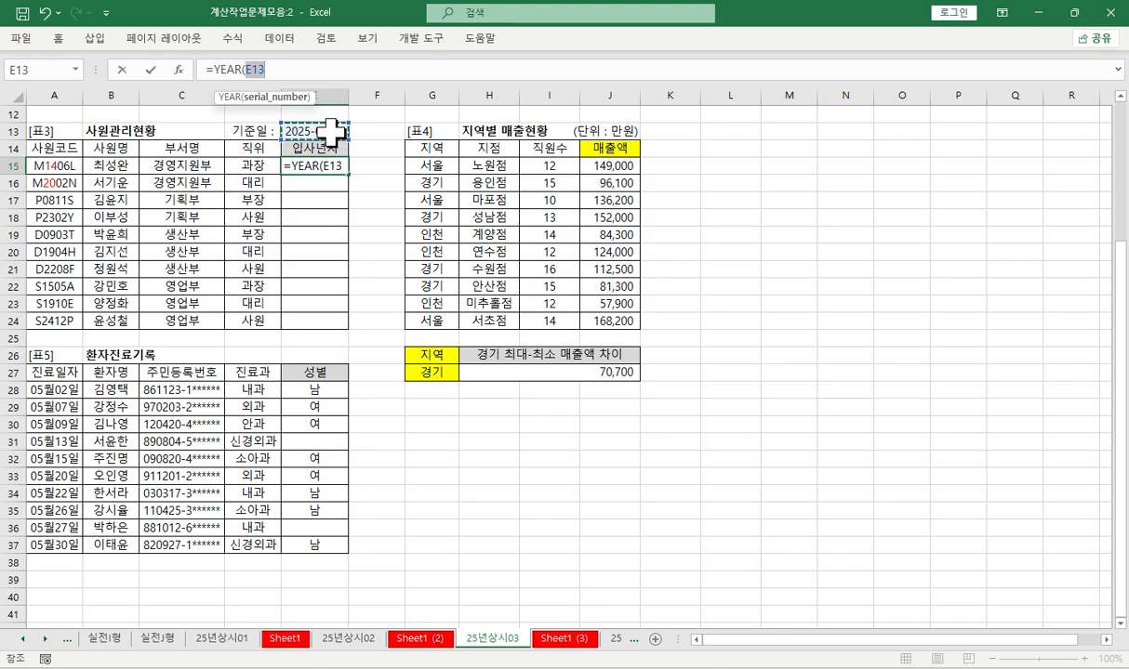
key("Return")
key("Up")
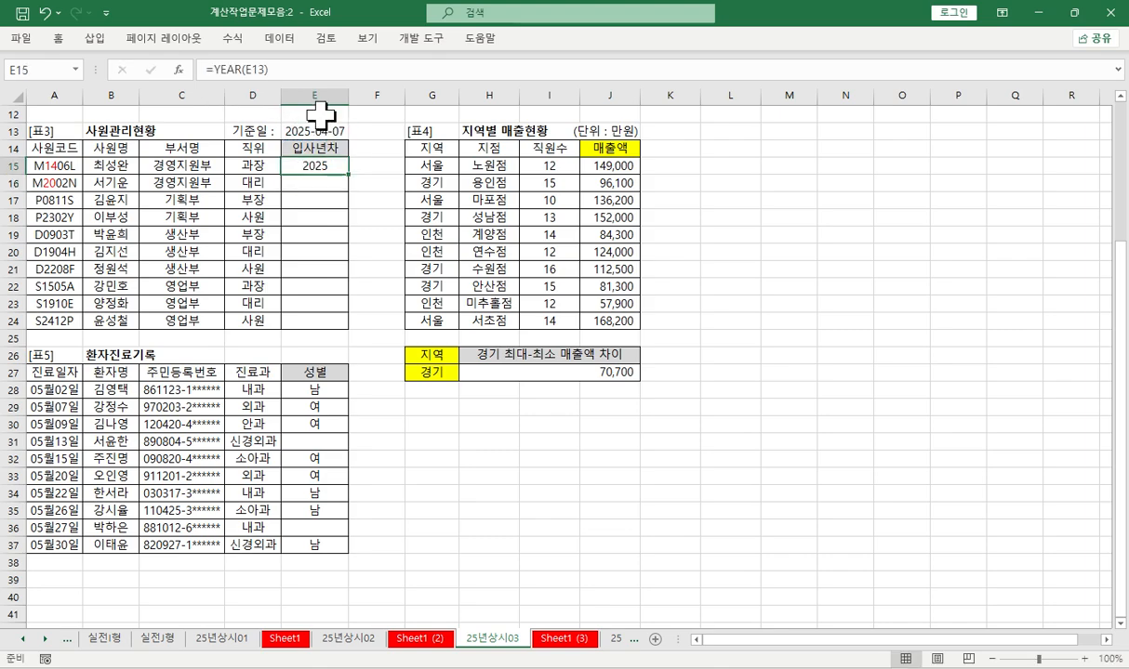
- Extend the formula in E15 with "-(2000+MID(" after YEAR(E13)
left_click(316, 71)
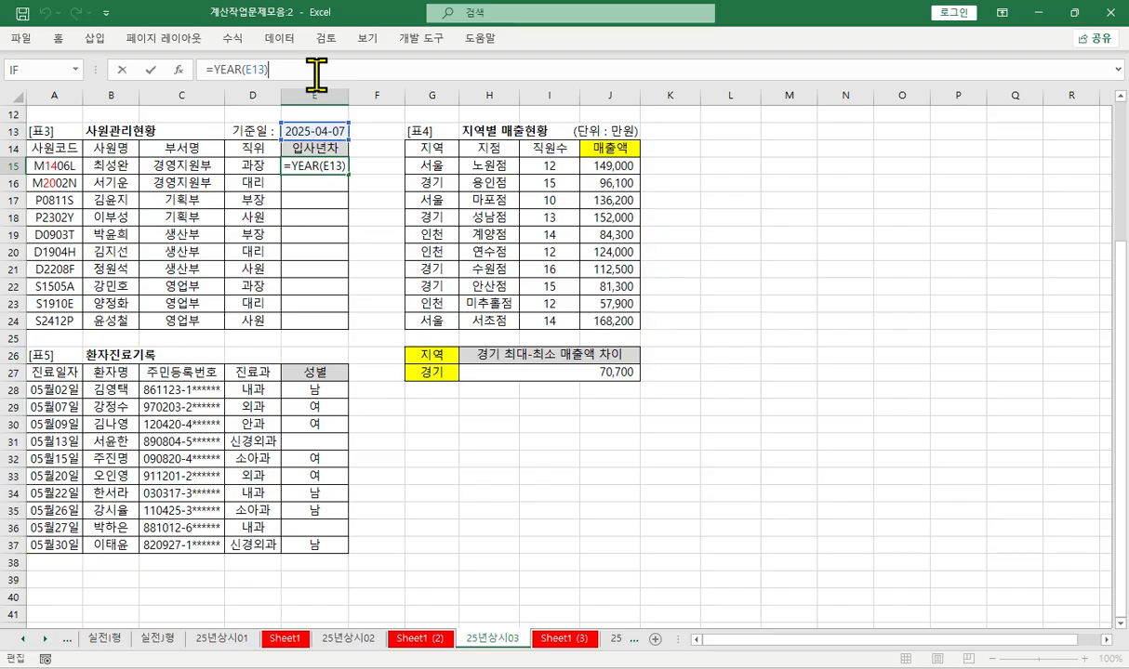
type("-(2000")
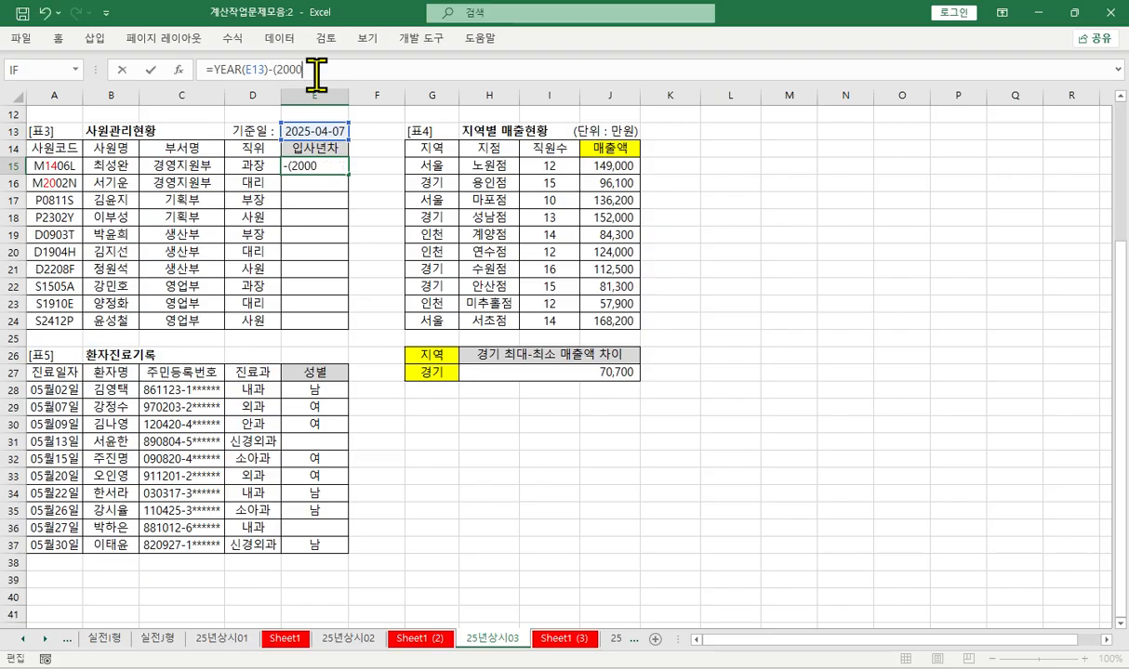
type("+mid")
key("Tab")
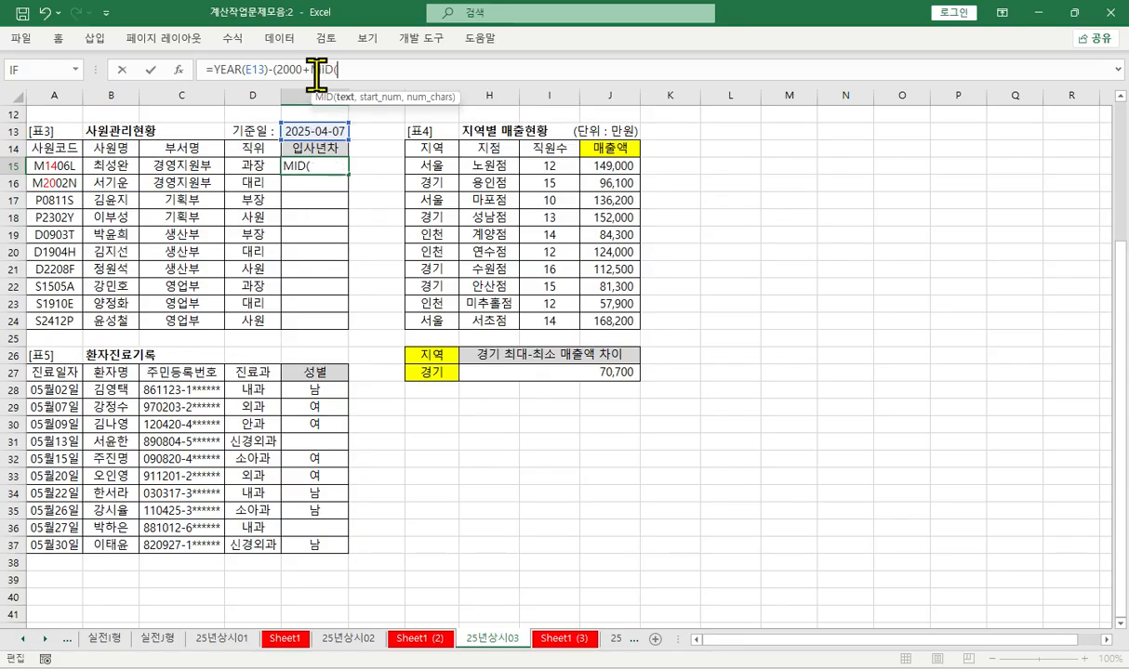
- Set the MID arguments to A15, 2 and 2, and close the outer parenthesis to complete =YEAR(E13)-(2000+MID(A15,2,2)) in E15
key("ctrl+a")
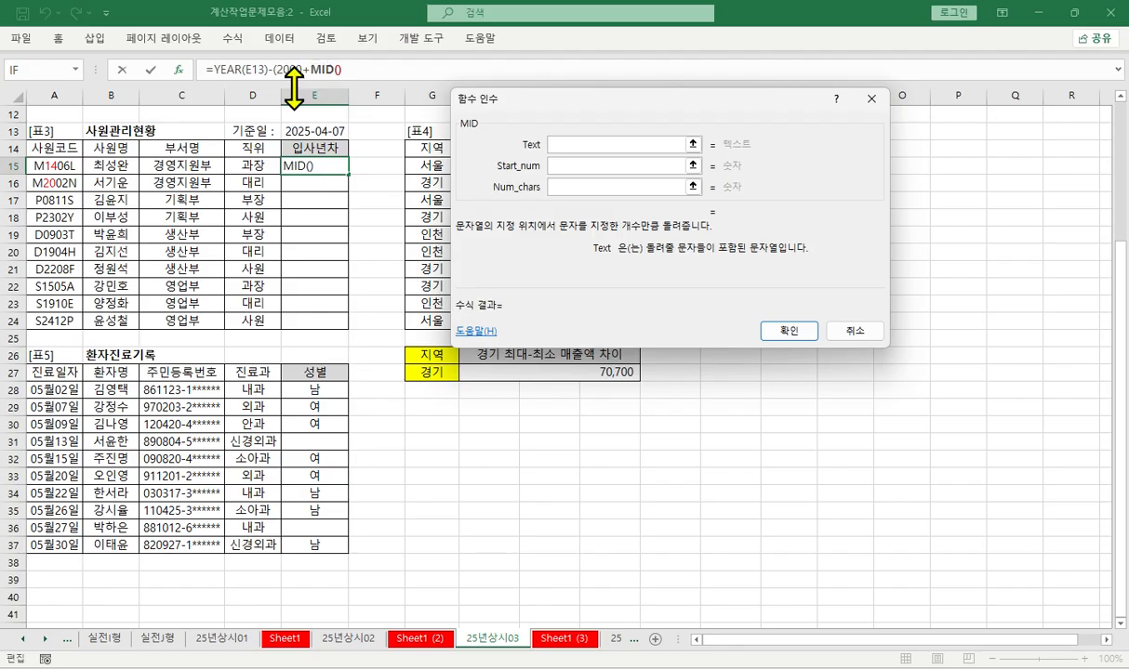
left_click(66, 166)
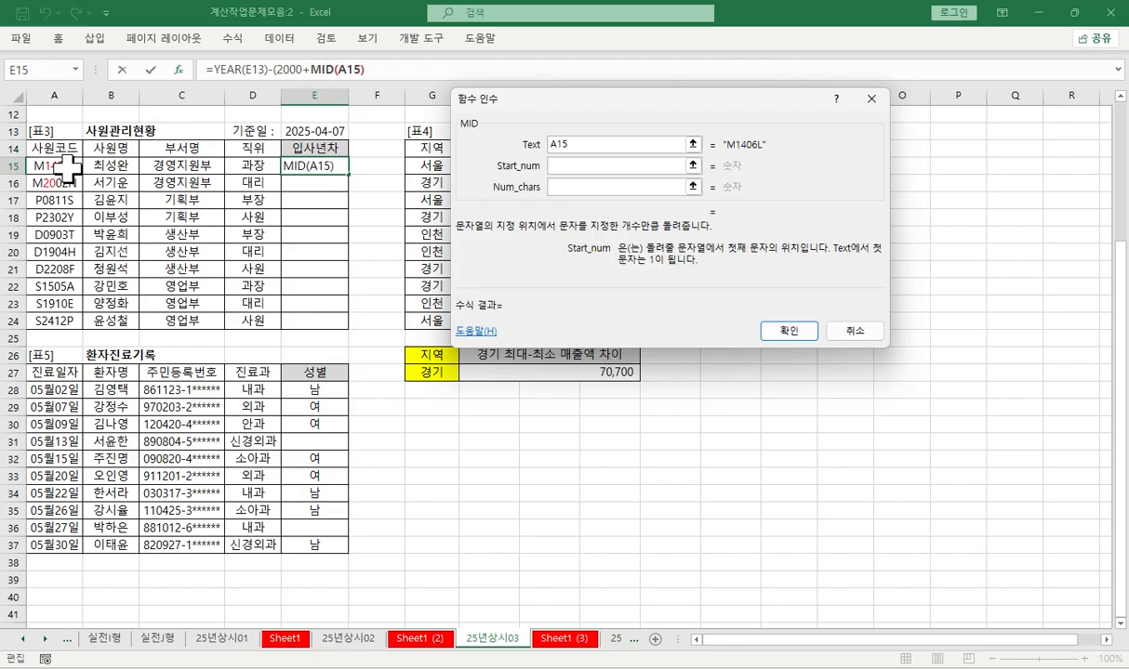
type("2")
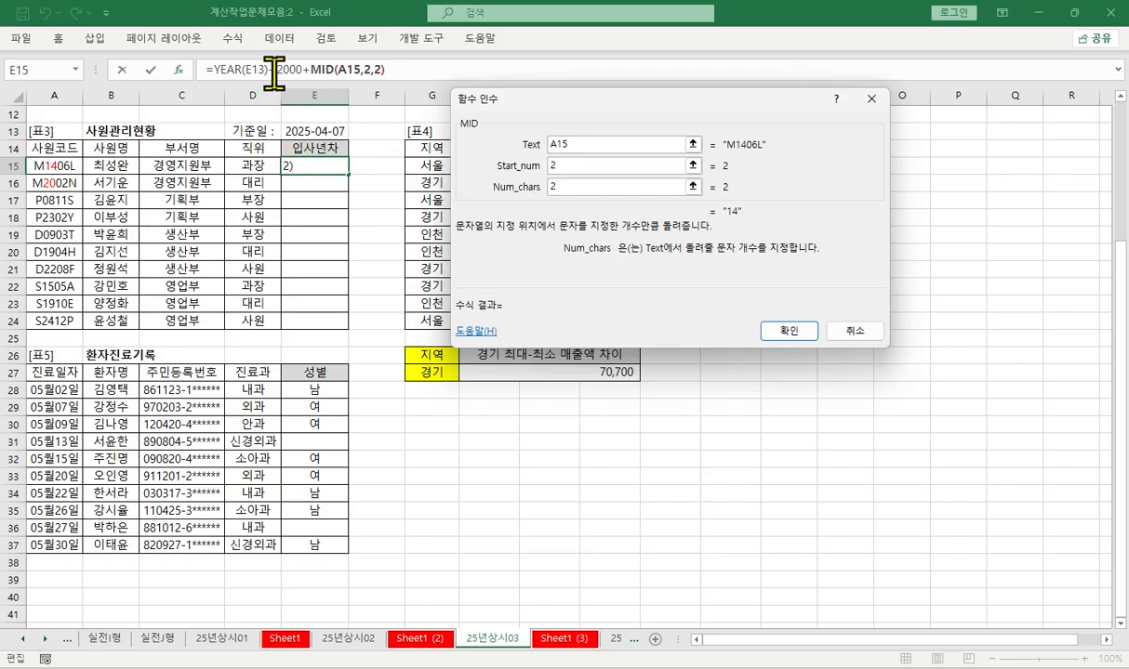
left_click(394, 71)
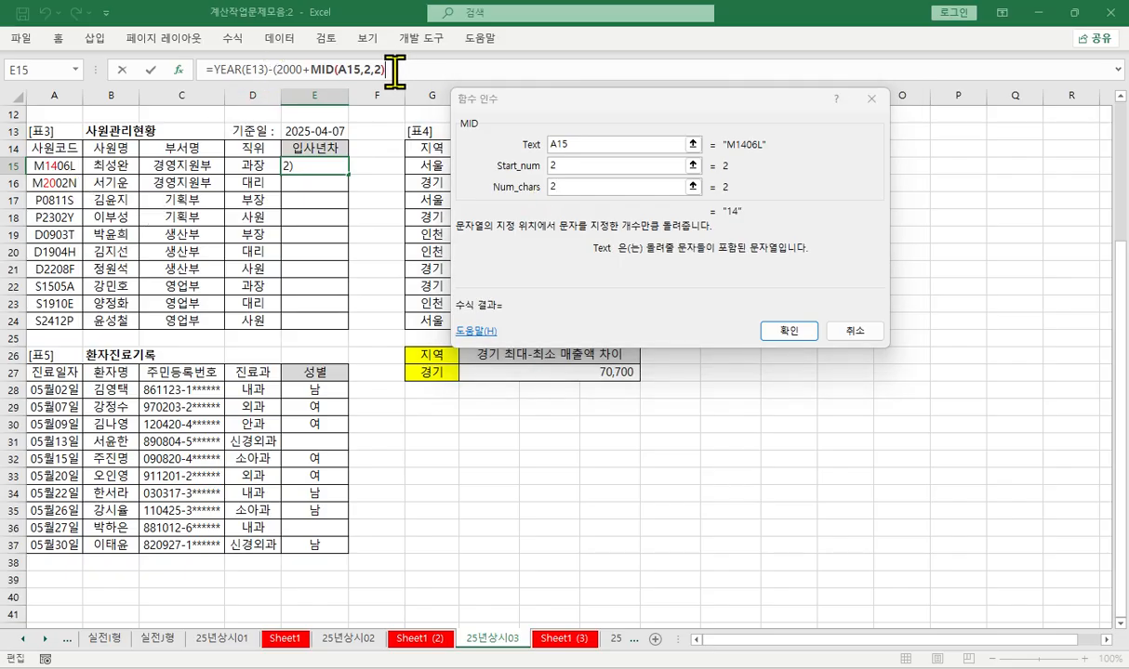
type(")")
key("Return")
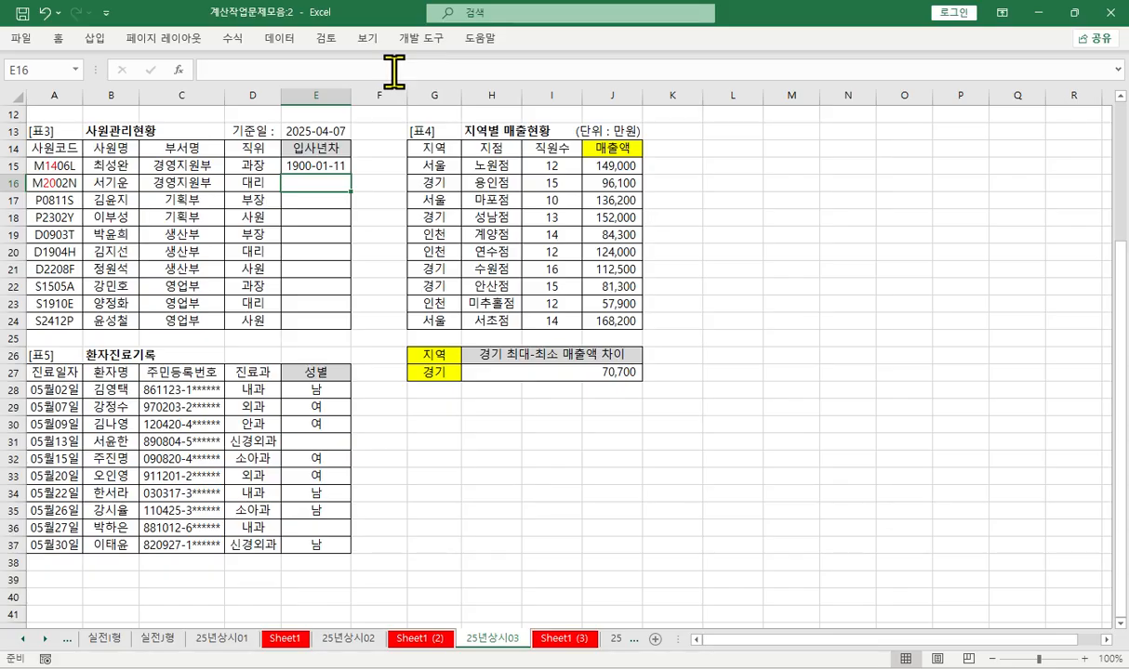
- Append &"년차" to the formula in E15 and fill it down through E24
left_click(307, 165)
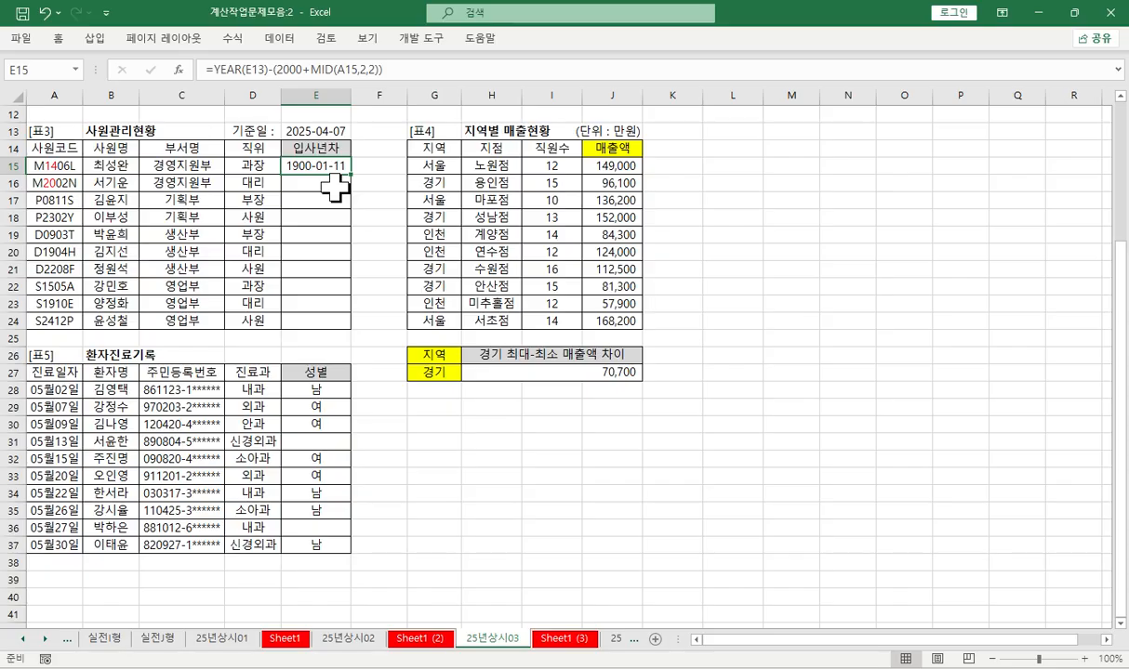
left_click(434, 66)
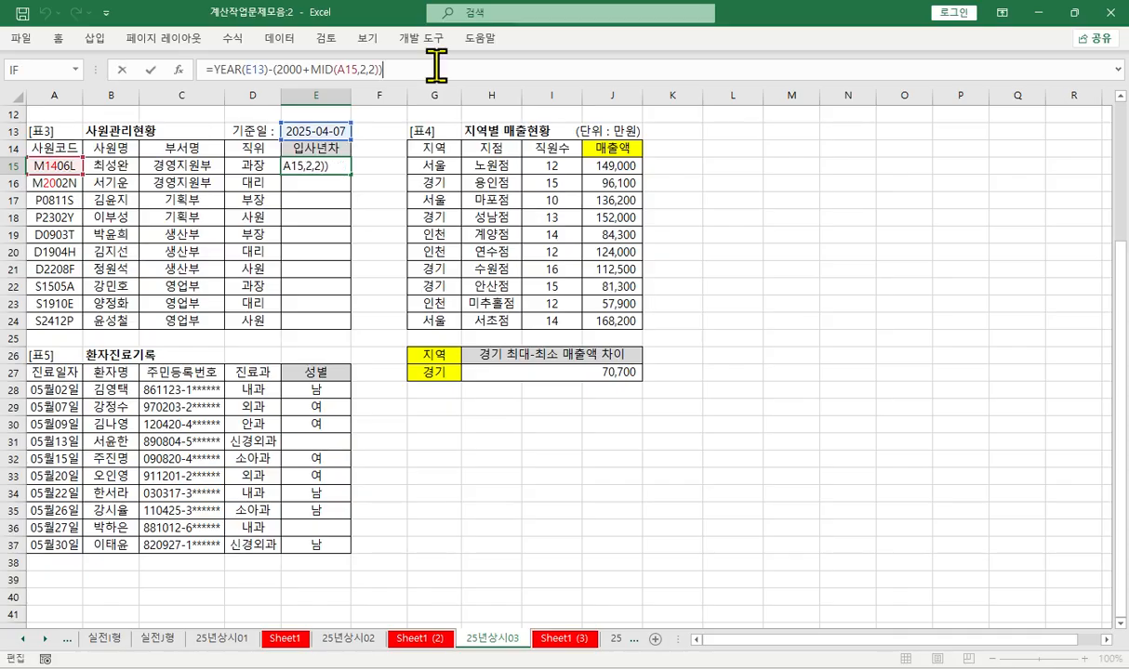
type("&\"년차")
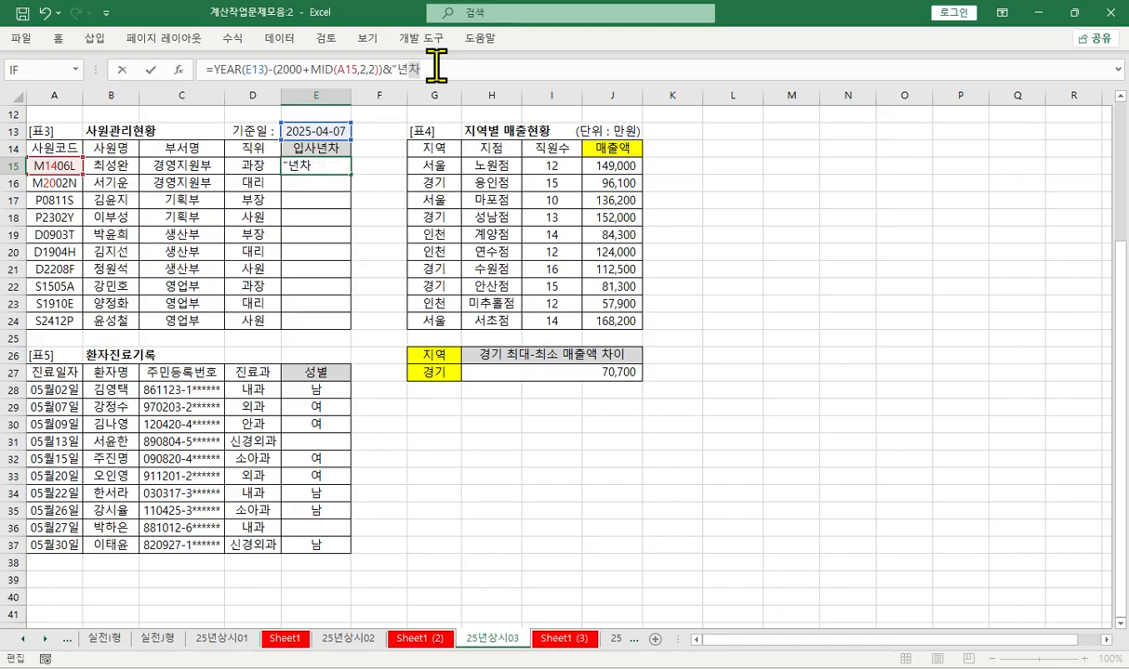
type("\"")
key("Return")
left_click(342, 167)
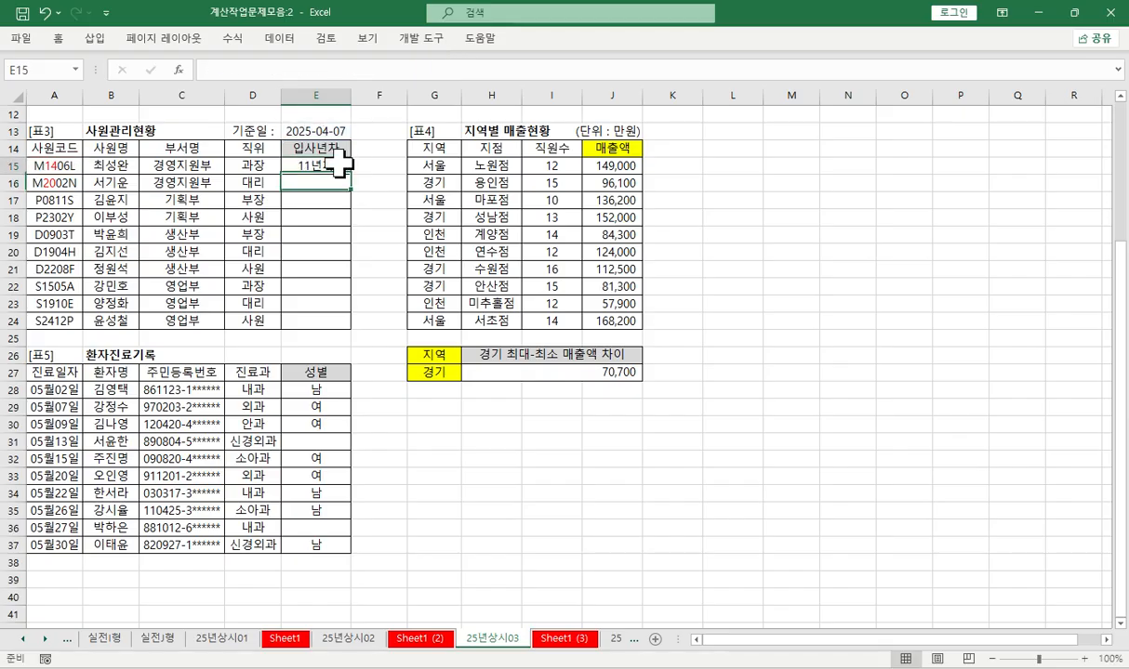
left_click_drag(354, 175, 360, 324)
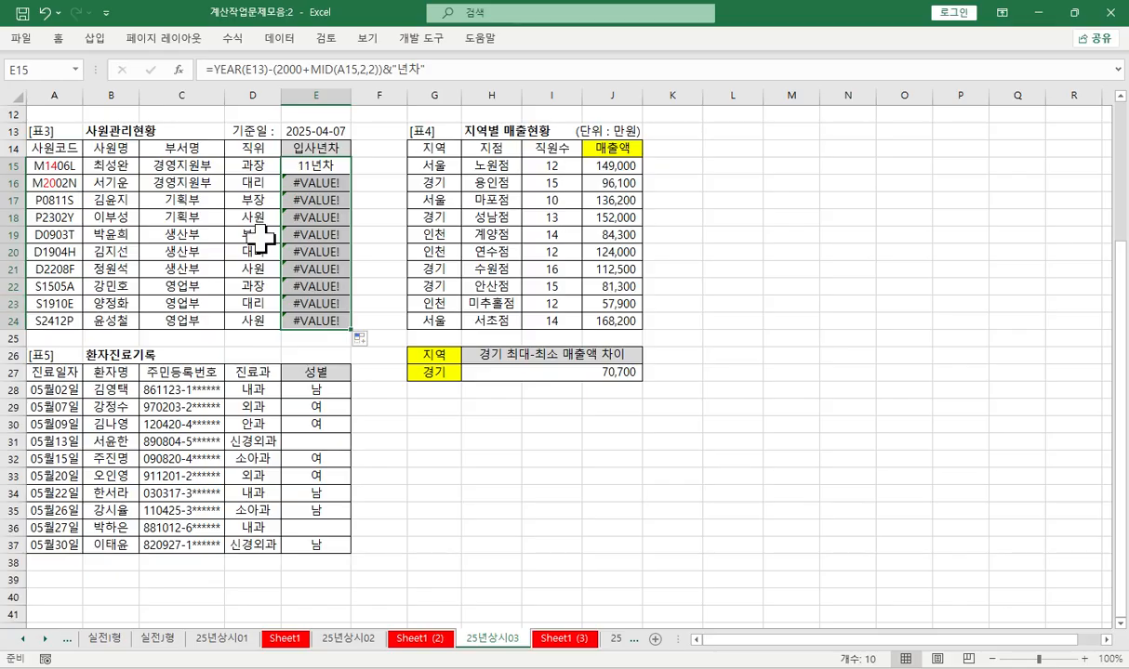
- Examine how the A15 reference in E15's MID function should move down the 사원코드 cells of [표3]
left_click(65, 161)
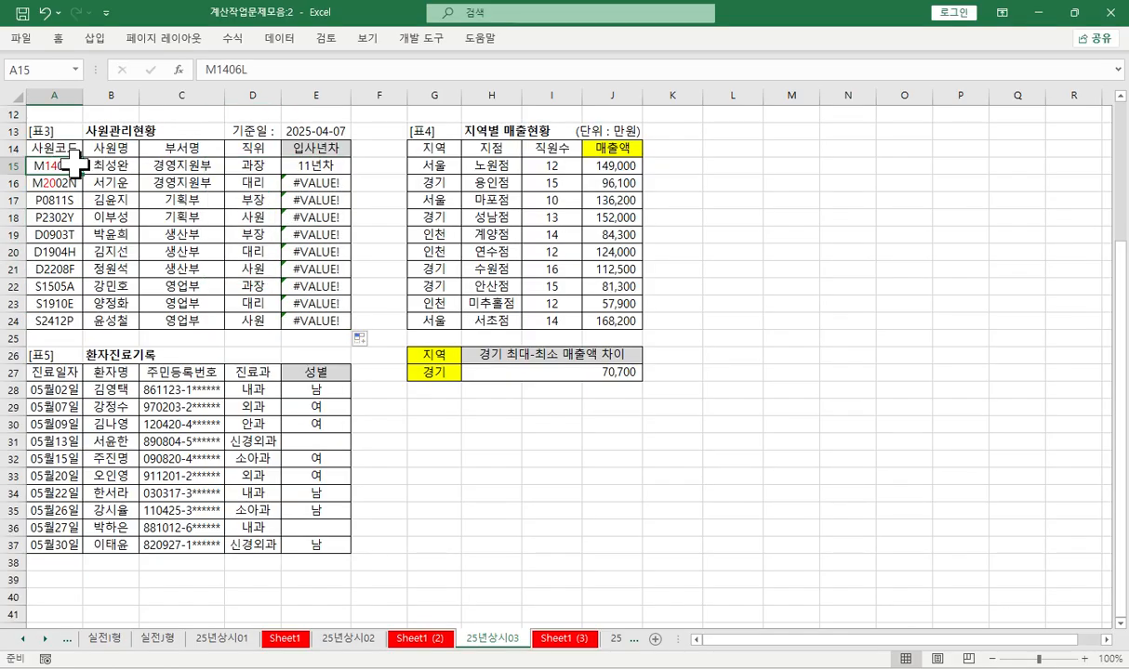
left_click(307, 164)
left_click(351, 71)
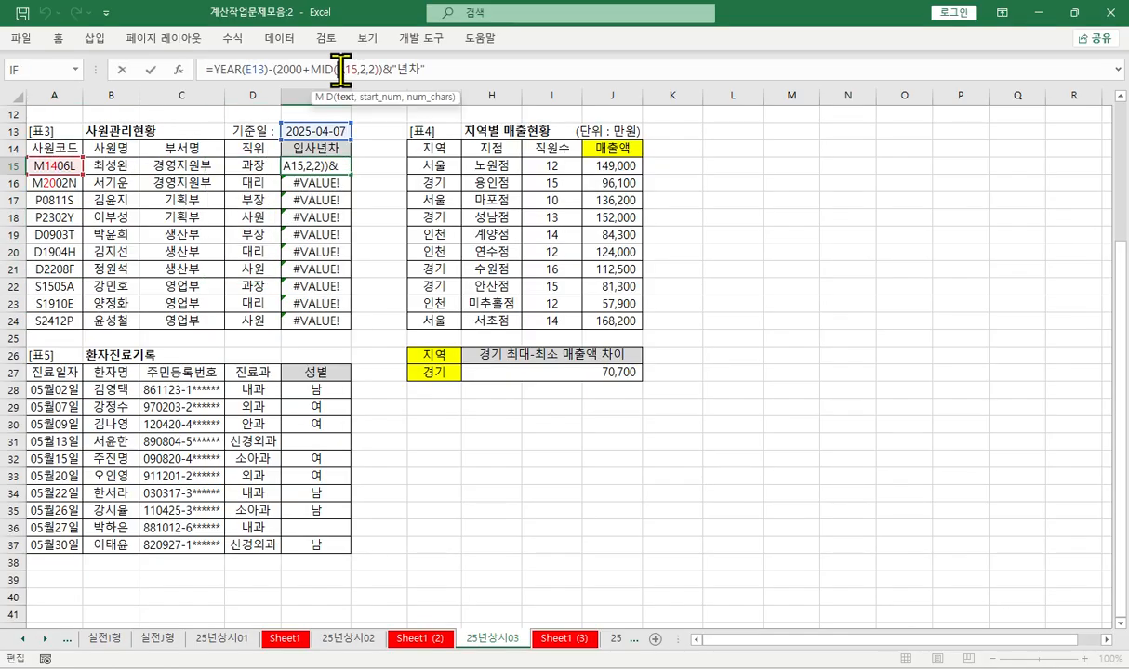
key("Escape")
left_click(58, 166)
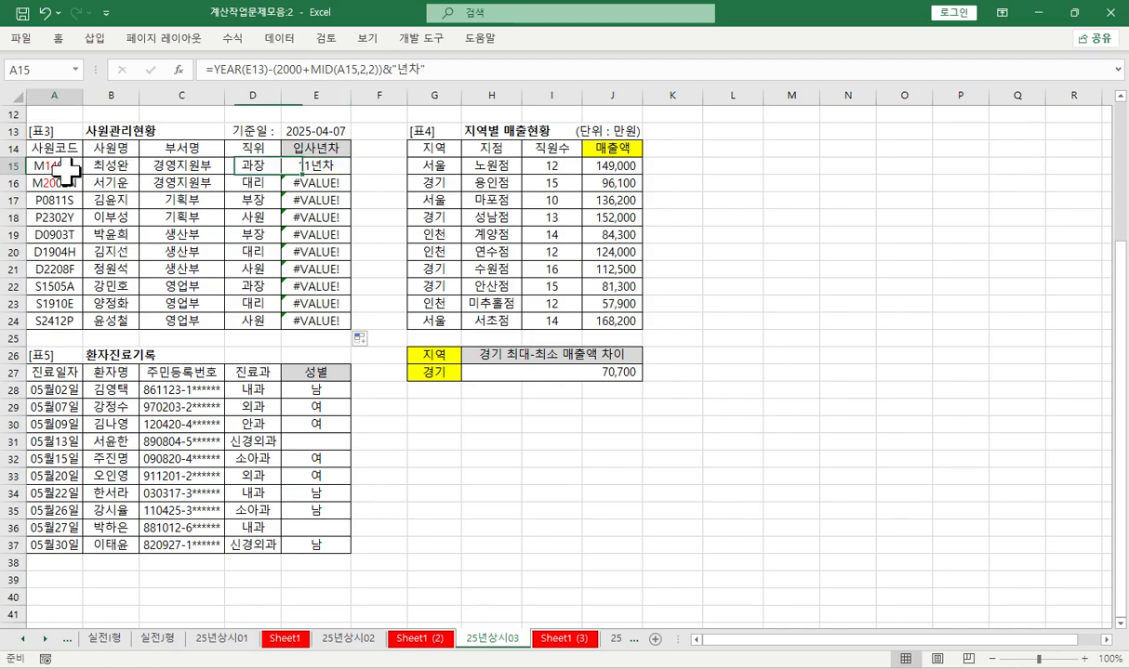
left_click(58, 183)
left_click(60, 200)
left_click(63, 214)
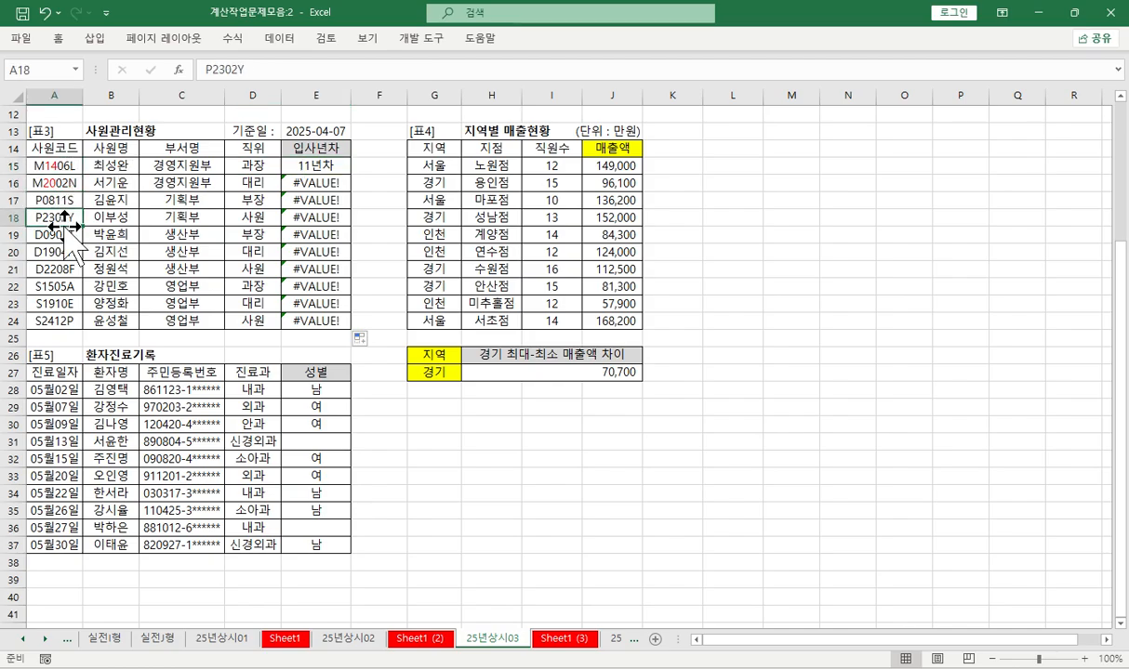
- Make the E13 reference in E15's YEAR function absolute as $E$13 and refill the formula down through E24
left_click(56, 234)
left_click(55, 251)
left_click(54, 268)
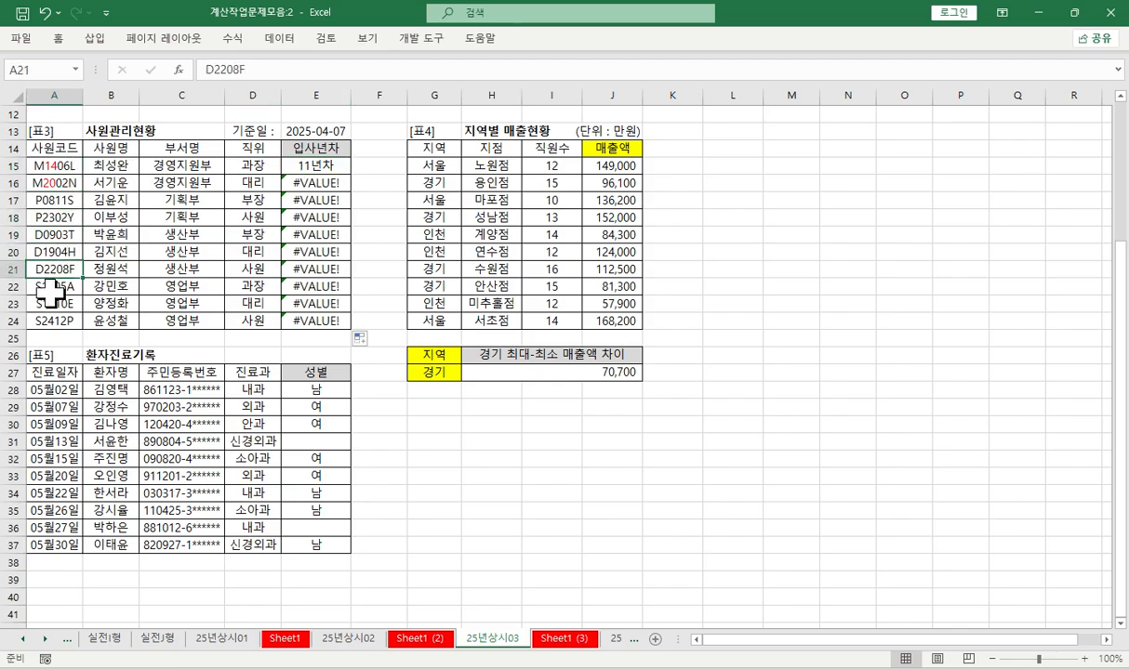
left_click(316, 130)
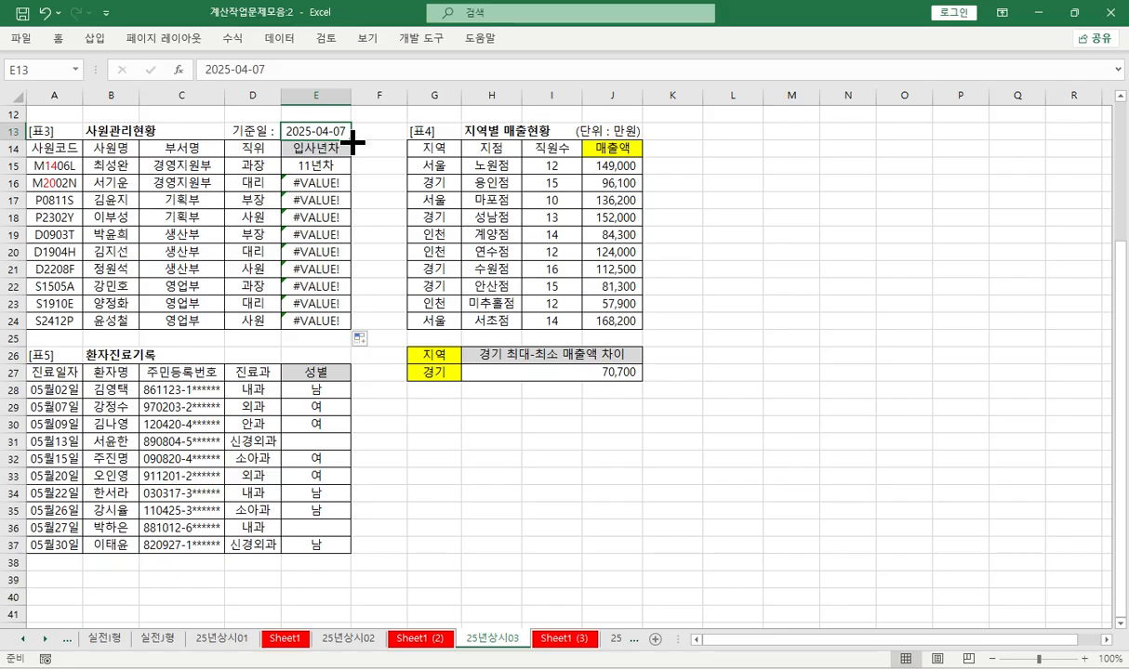
left_click(316, 164)
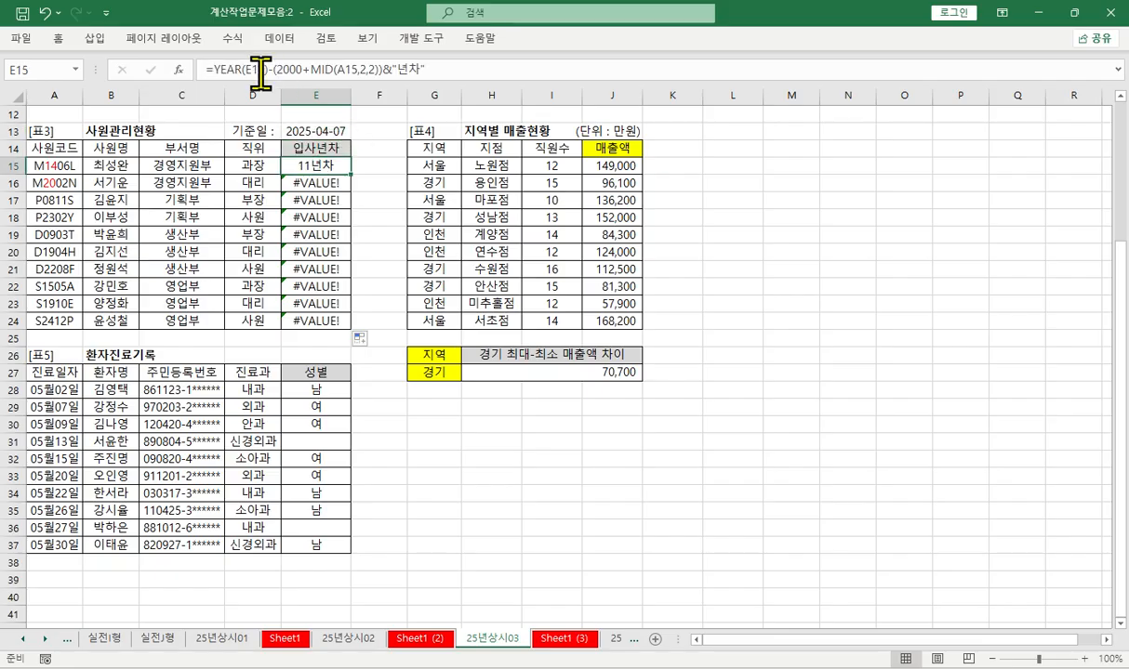
left_click(298, 70)
double_click(256, 70)
key("F4")
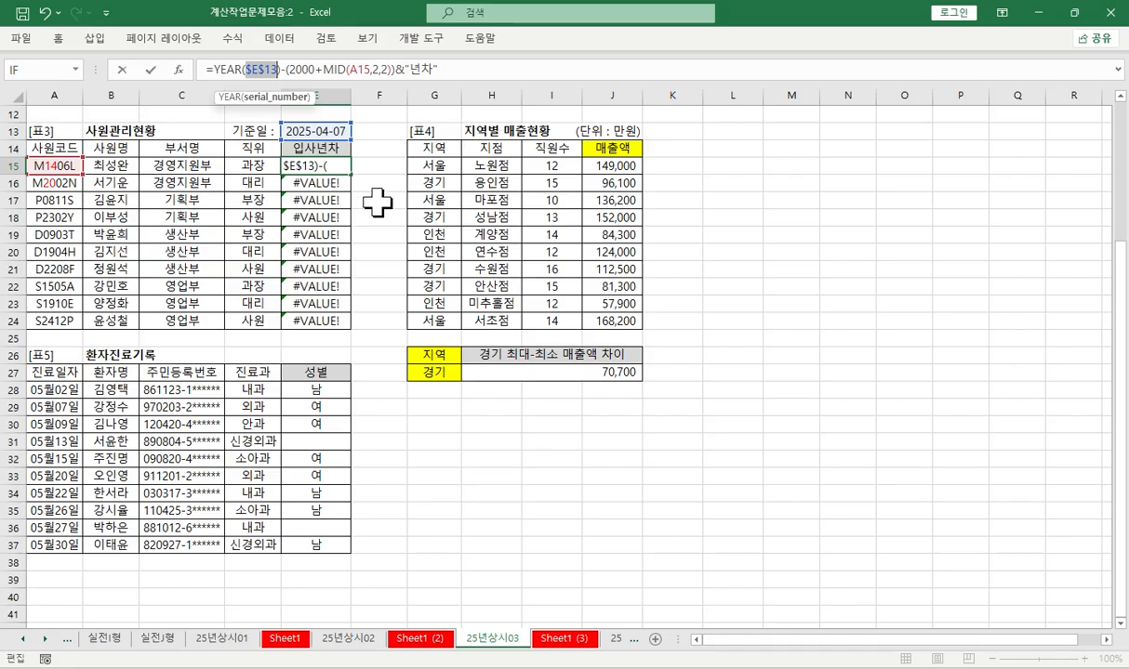
key("Return")
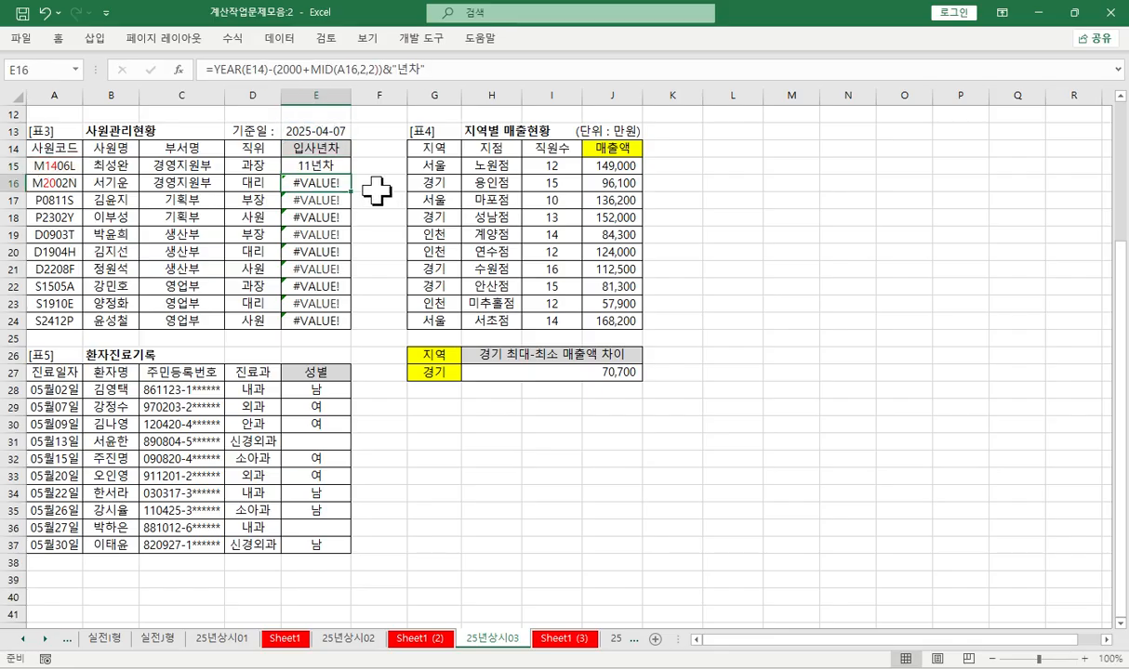
left_click(339, 165)
double_click(351, 174)
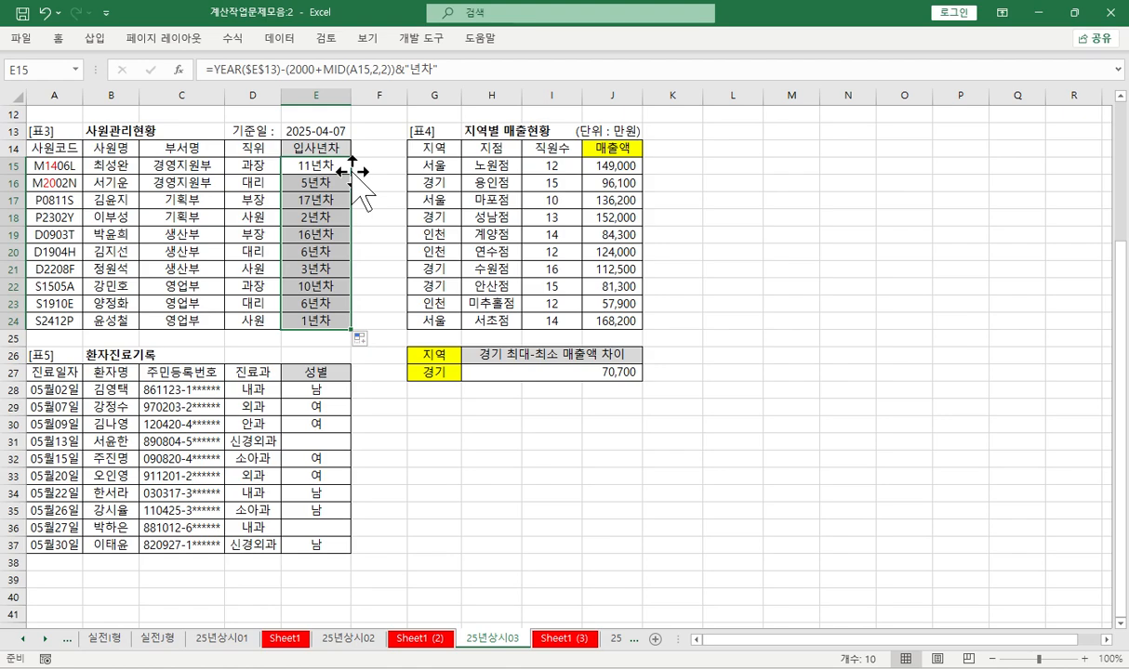
- Copy E15's complete formula text and paste it into A34, A35 and A36 of Sheet1 (3)
left_click(442, 69)
left_click_drag(443, 70, 207, 70)
key("ctrl+c")
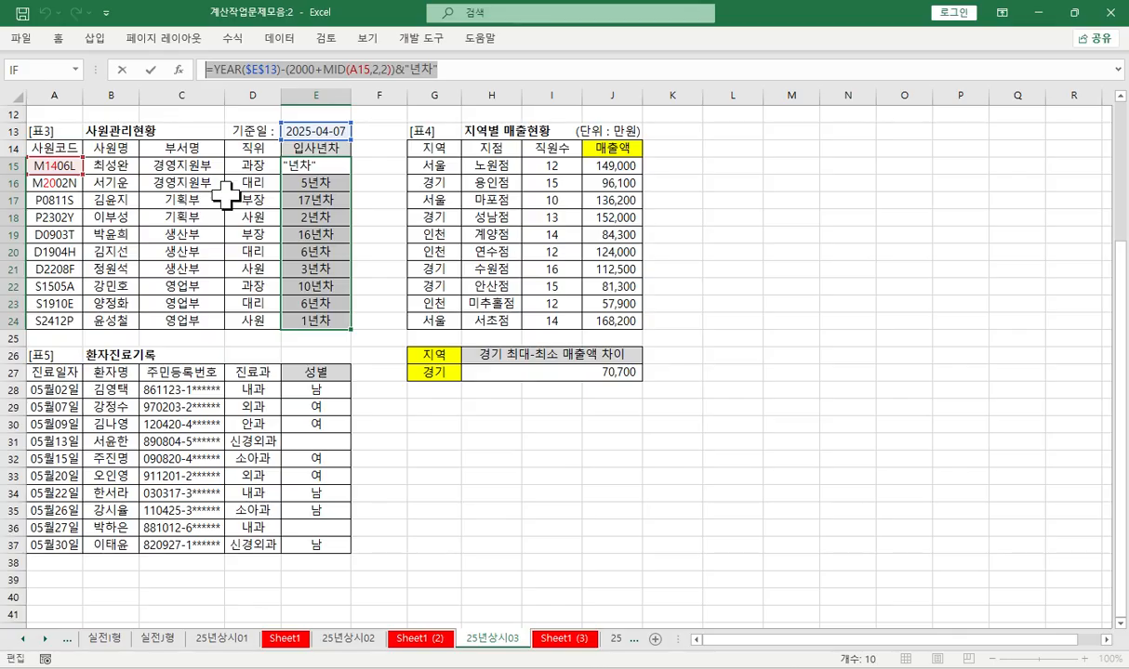
key("Return")
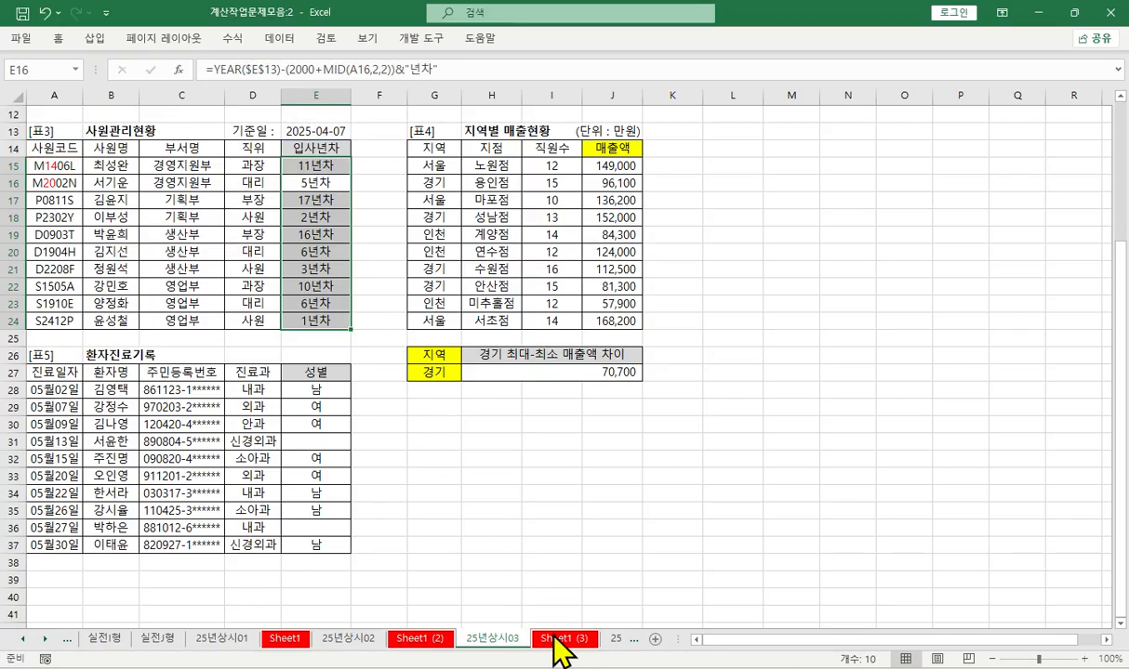
left_click(558, 640)
scroll(377, 361, "down", 2)
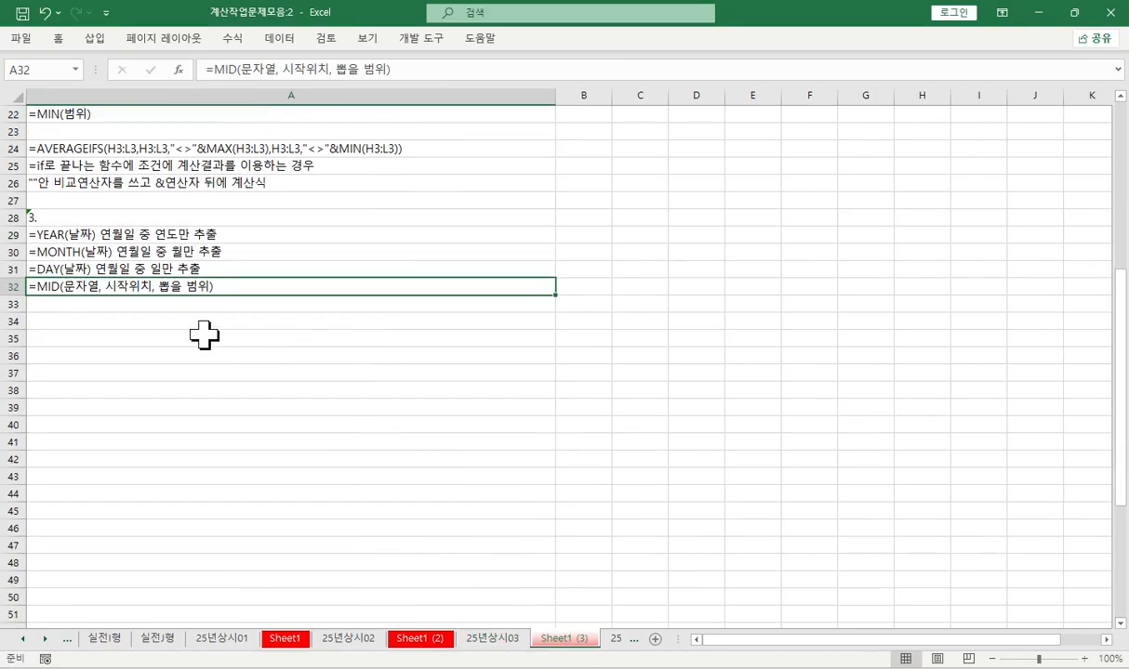
key("Down")
key("Down")
type("=YEAR($E$13)-(2000+MID(A15,2,2))&\\\"년차\\\"")
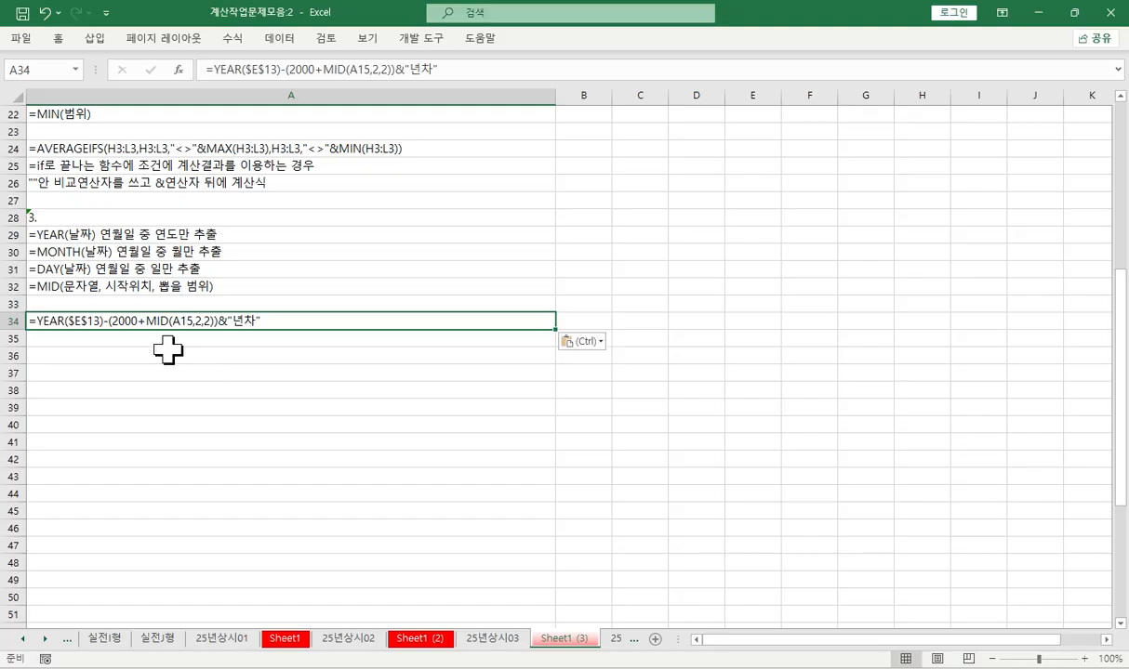
left_click(111, 337)
key("ctrl+v")
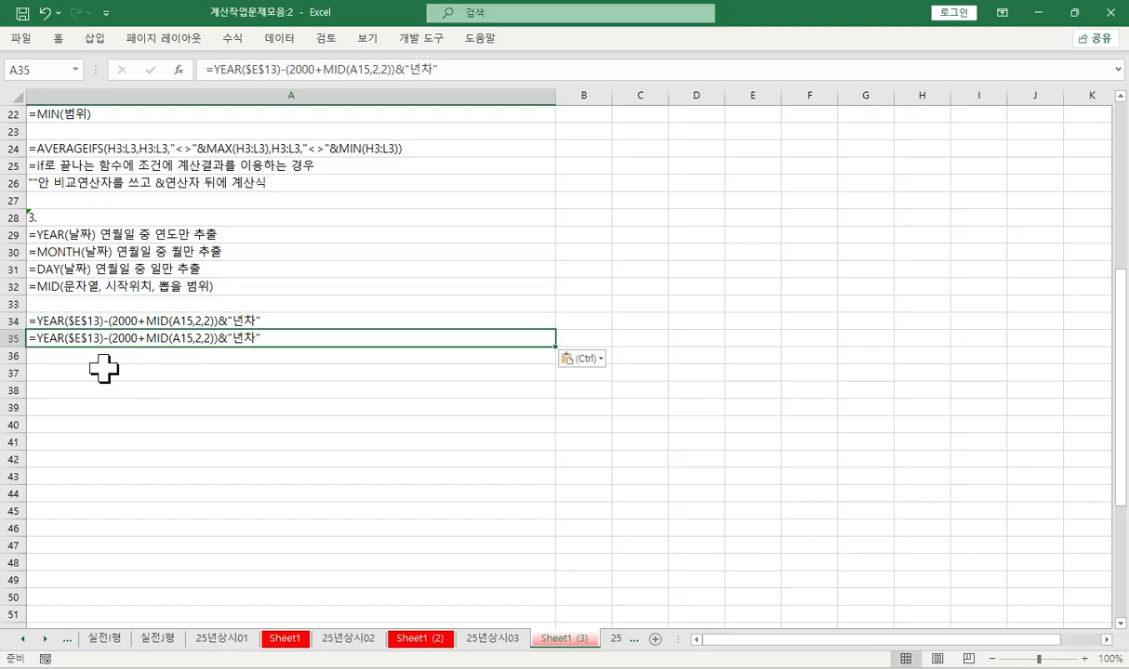
left_click(86, 356)
key("ctrl+v")
- Shorten the note in A34 to =YEAR($E$13) and the one in A35 to =YEAR($E$13)-(2000+MID(A15,2,2))
double_click(105, 321)
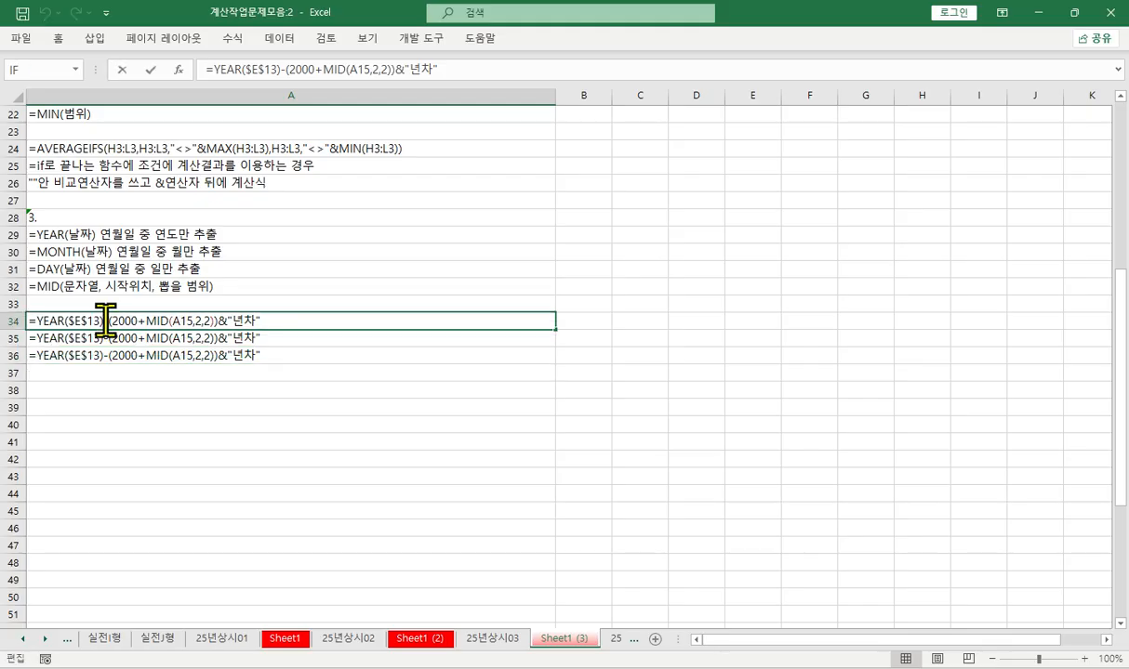
left_click_drag(105, 321, 369, 324)
key("Delete")
key("Return")
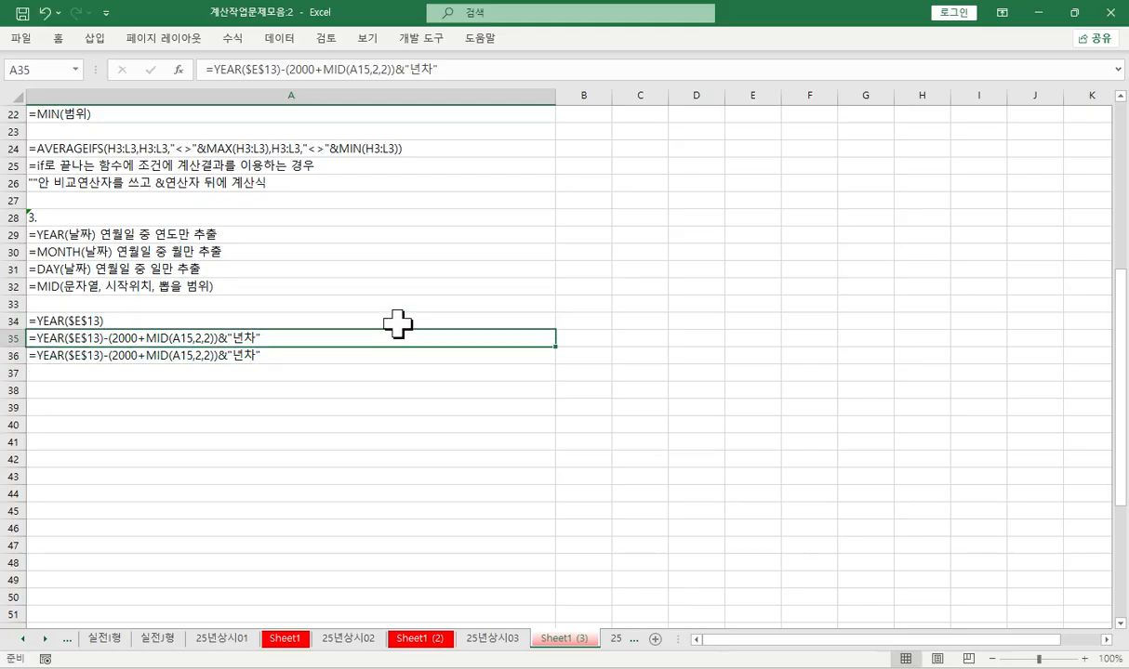
double_click(222, 338)
left_click_drag(221, 338, 340, 334)
key("BackSpace")
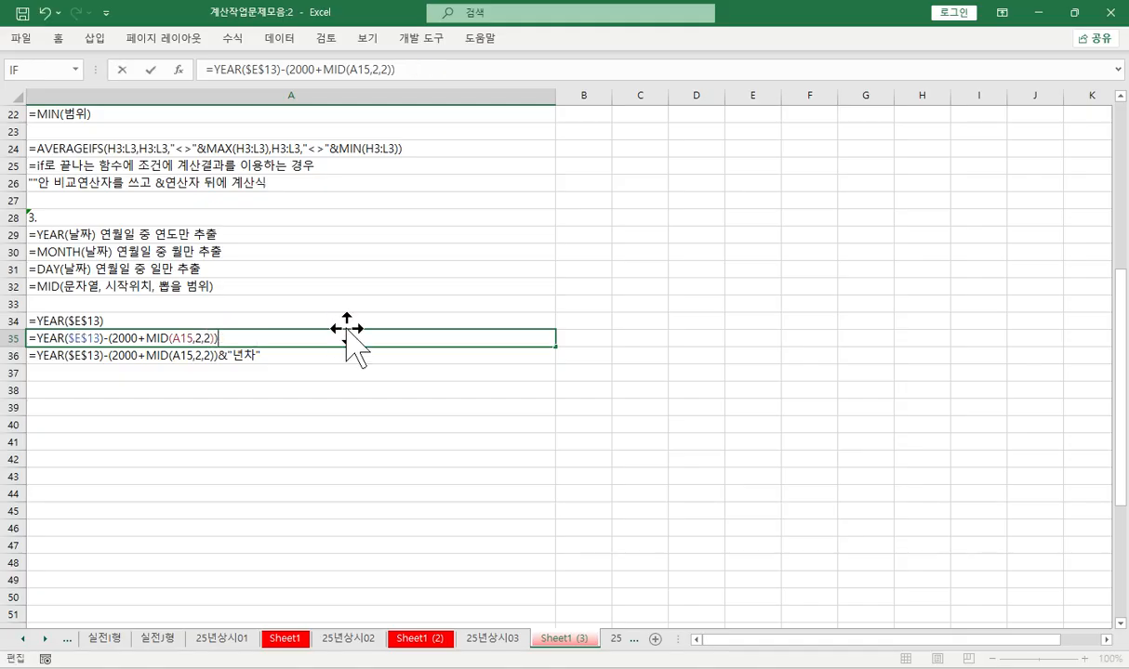
key("Return")
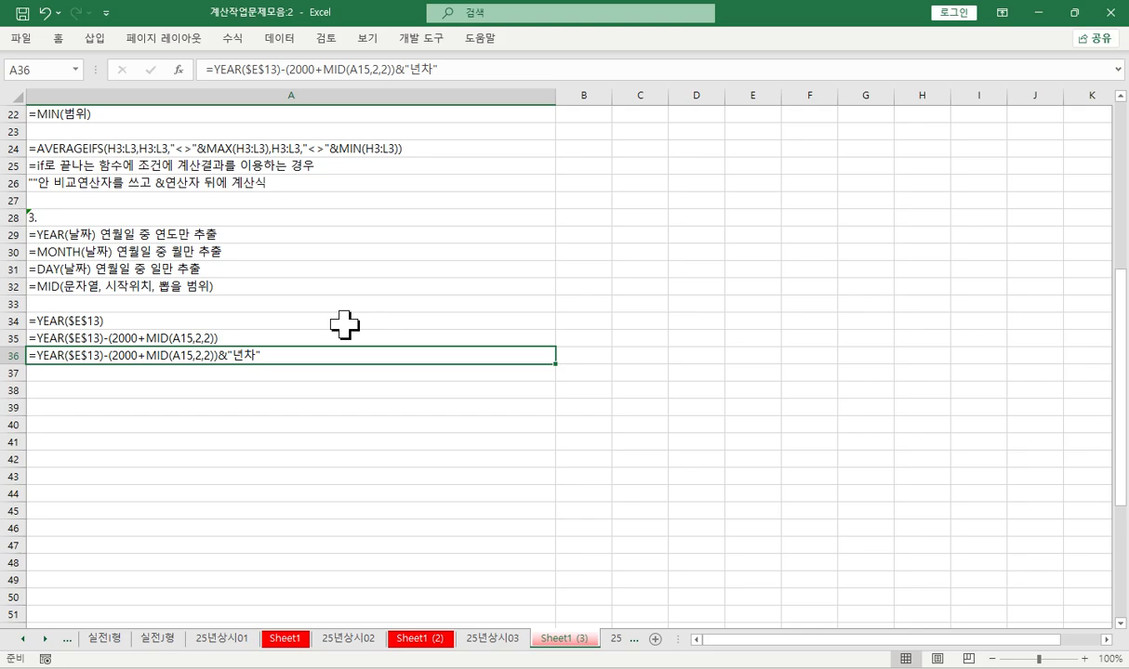
key("Down")
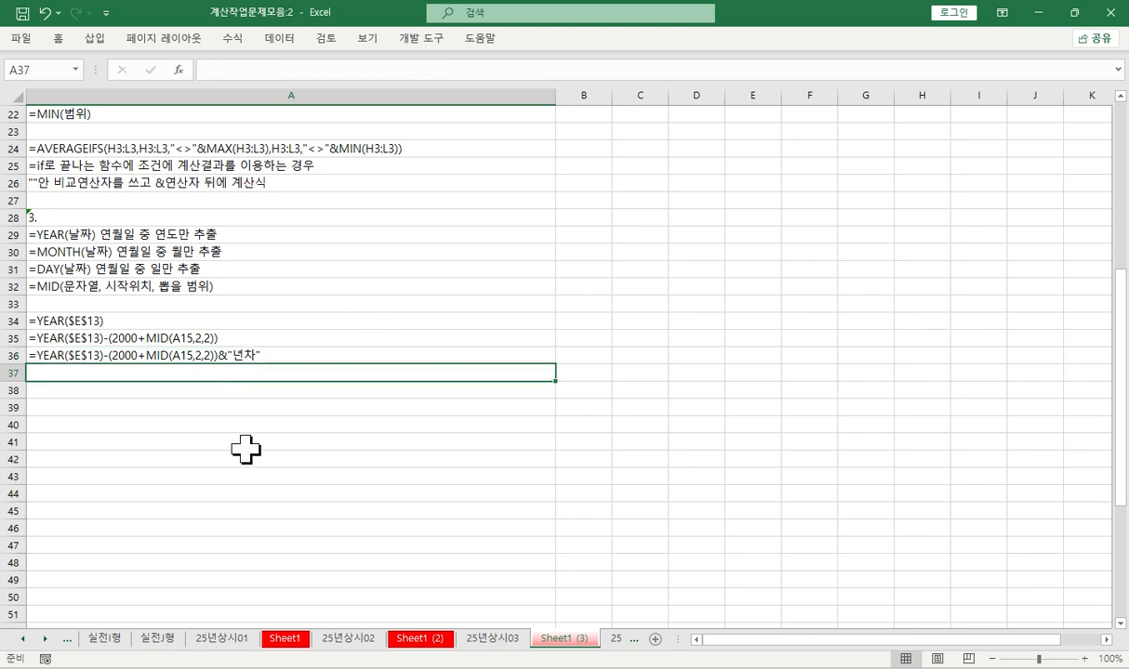
- Clear the 입사년차 formulas in E15:E24 on 25년상시03 and open the empty E15 for entry
left_click(493, 638)
left_click_drag(327, 165, 322, 323)
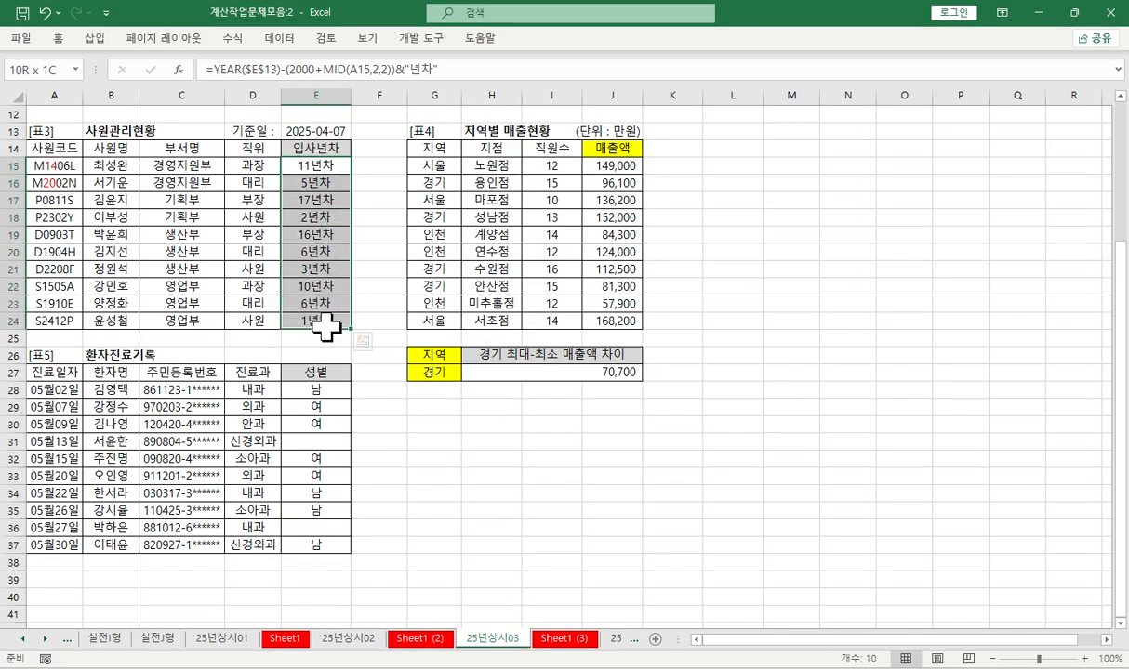
key("Delete")
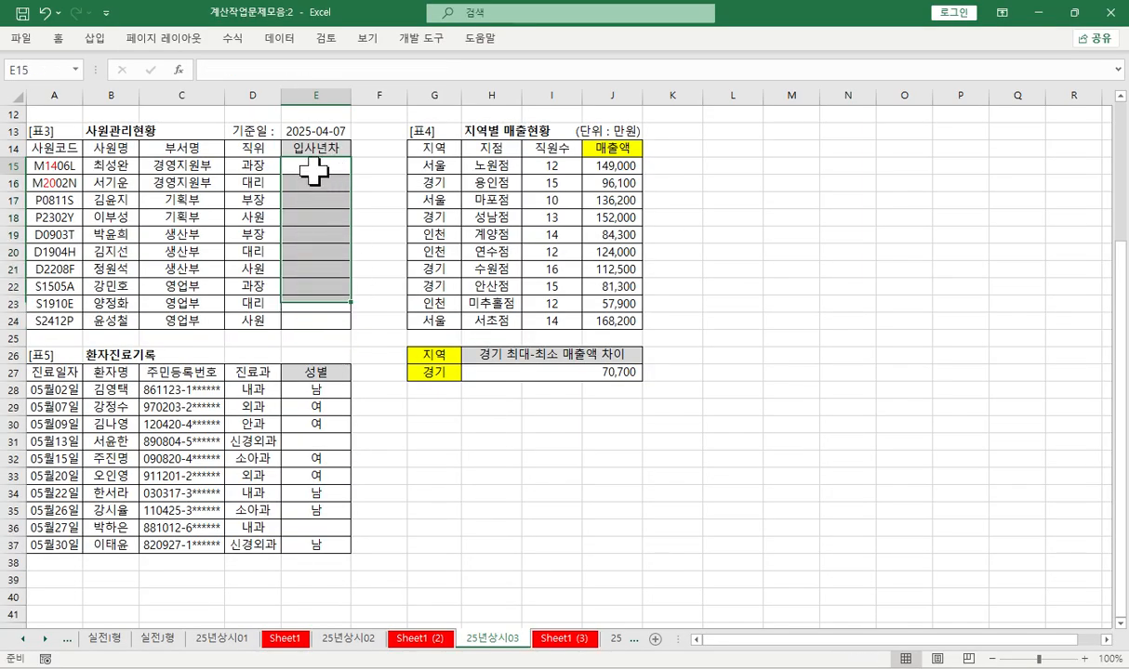
left_click(319, 170)
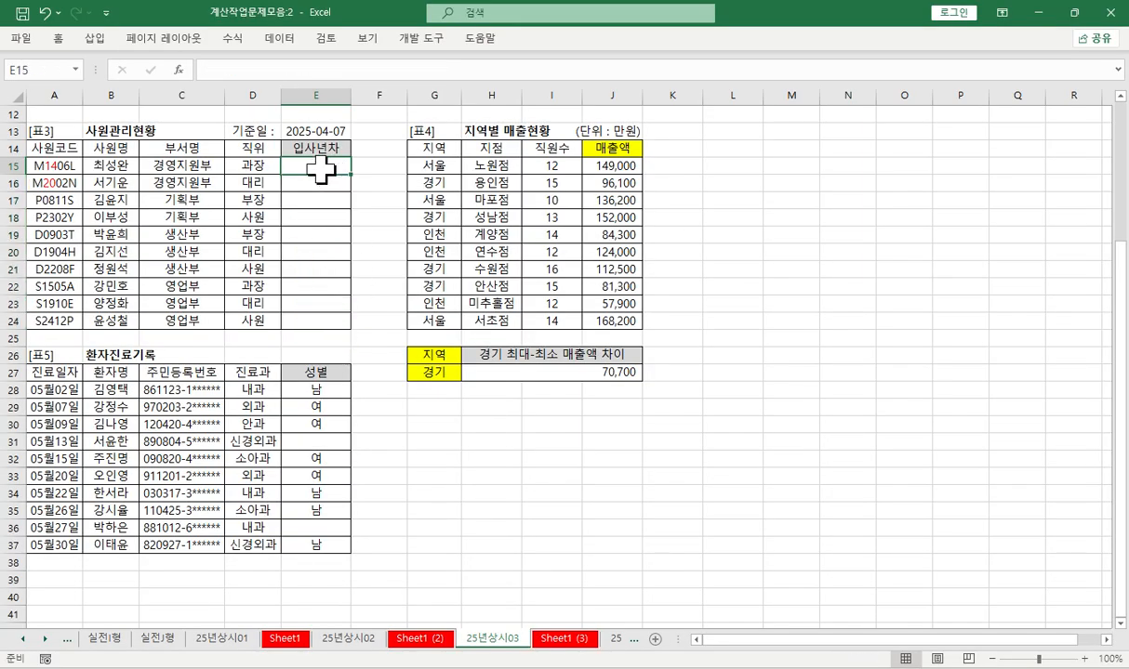
left_click(246, 67)
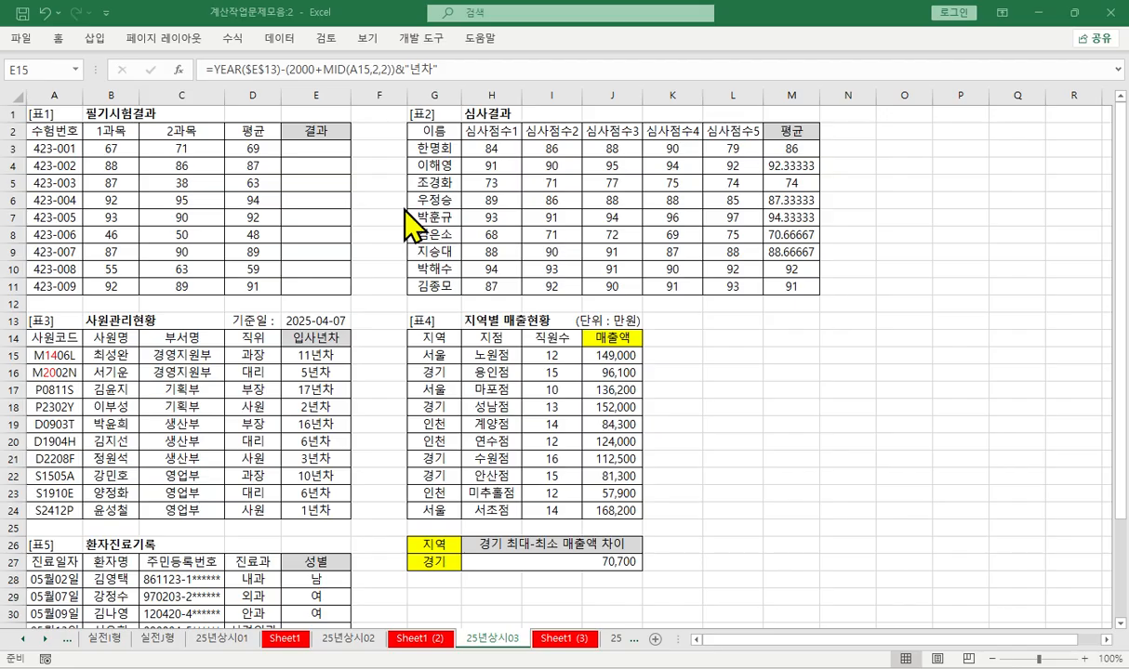
- Examine the 1과목, 2과목, 평균 and 결과 cells in the first data row of [표1]
left_click(252, 151)
left_click(91, 148)
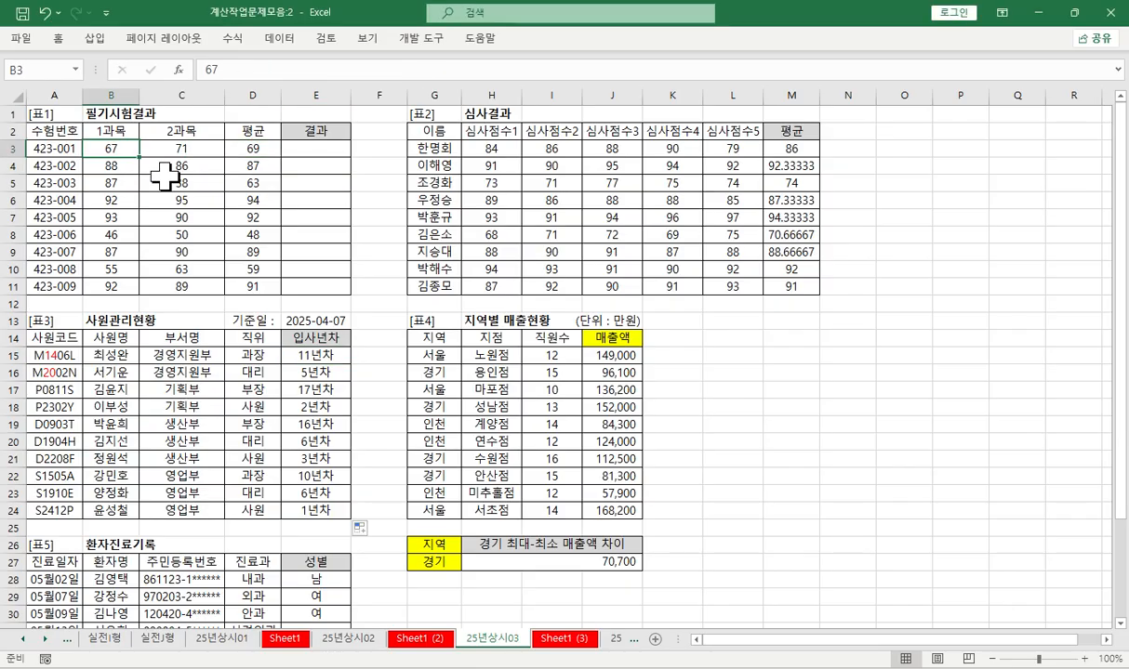
left_click(171, 150)
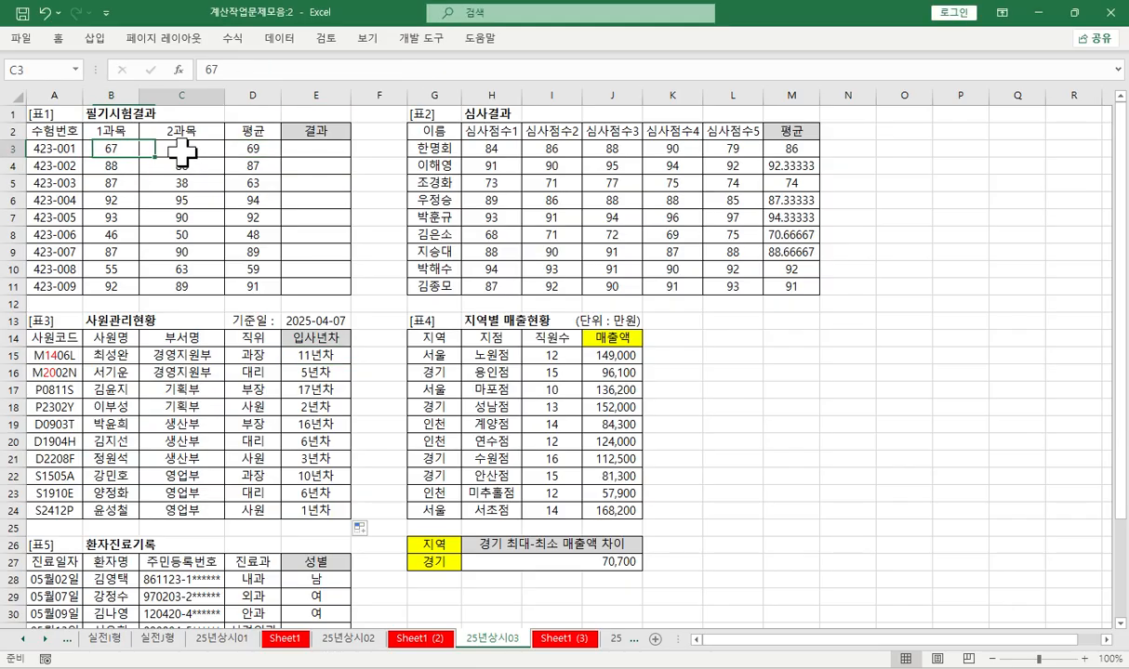
left_click(252, 150)
left_click(316, 147)
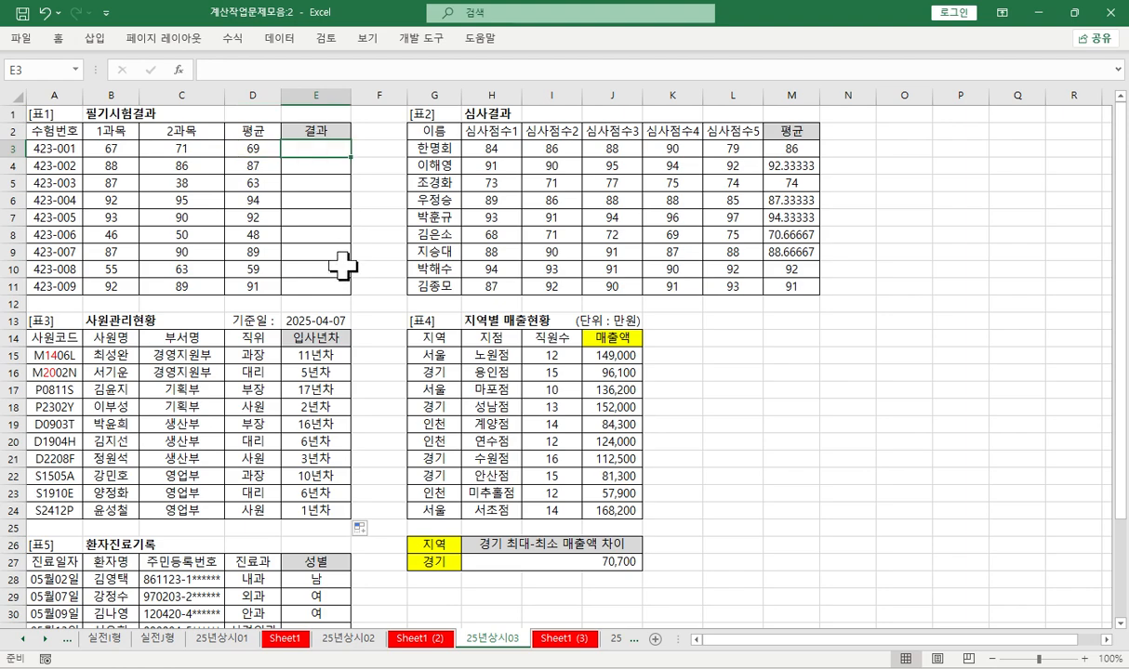
- Add the task heading "1." in A38 of Sheet1 (3), below the 년차 formula notes
left_click(562, 638)
left_click(32, 404)
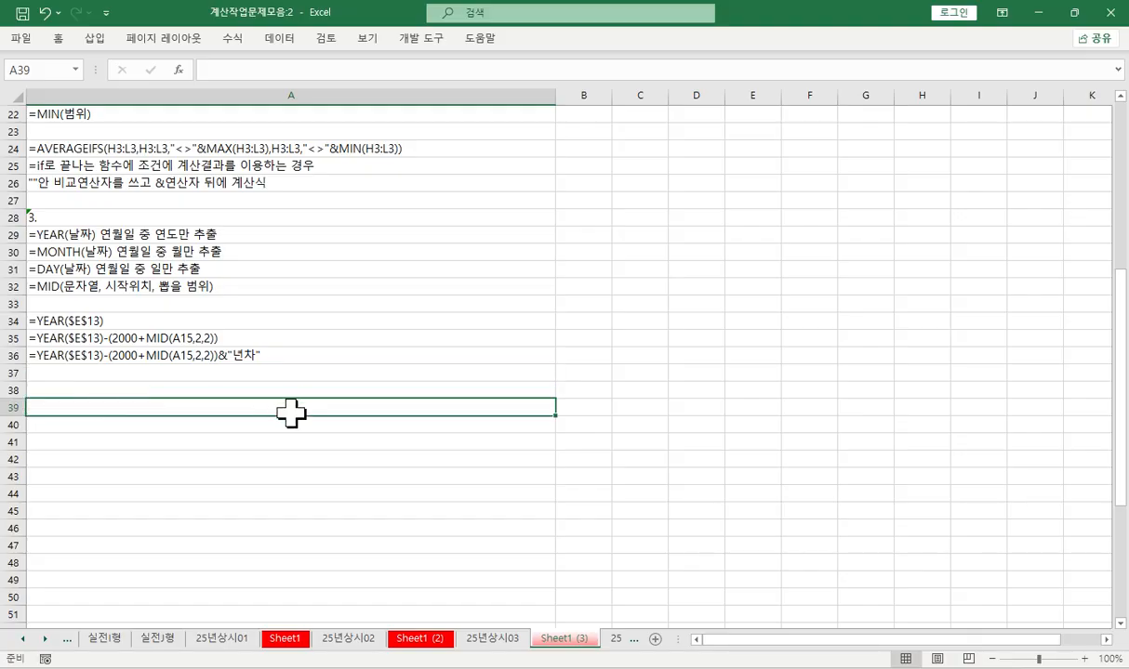
left_click(74, 397)
type("1.")
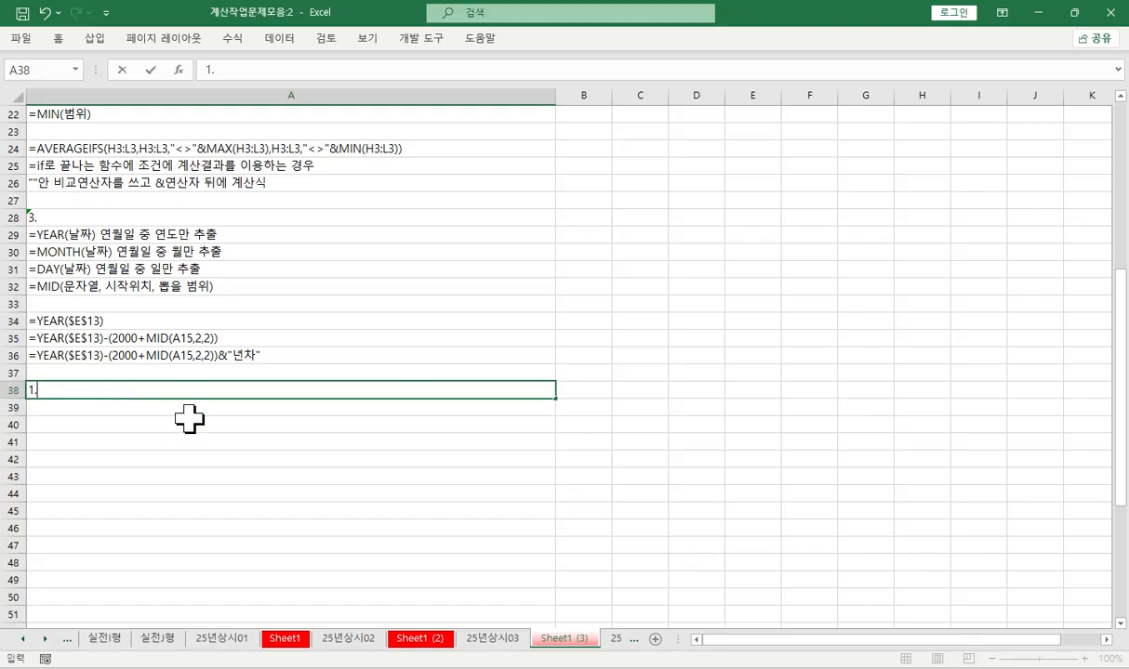
key("Return")
key("Return")
key("Return")
key("Return")
key("Return")
key("Return")
key("Return")
key("Return")
key("Return")
key("Return")
key("Return")
key("Return")
key("Return")
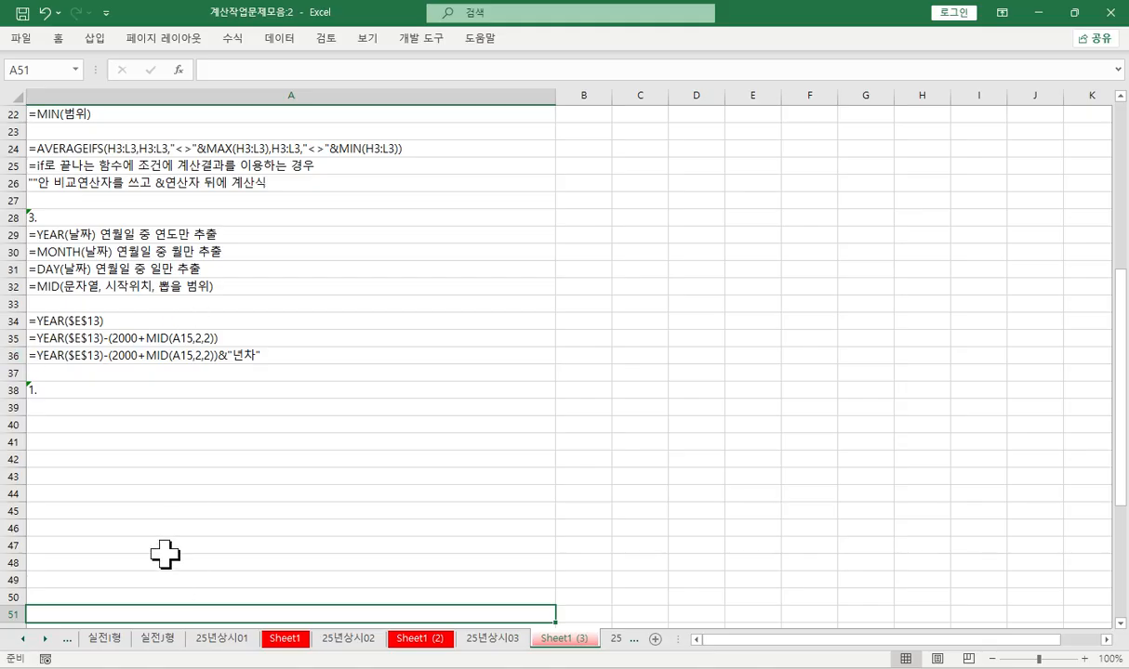
- Enter the note "조건3인 문제" in A39
double_click(66, 406)
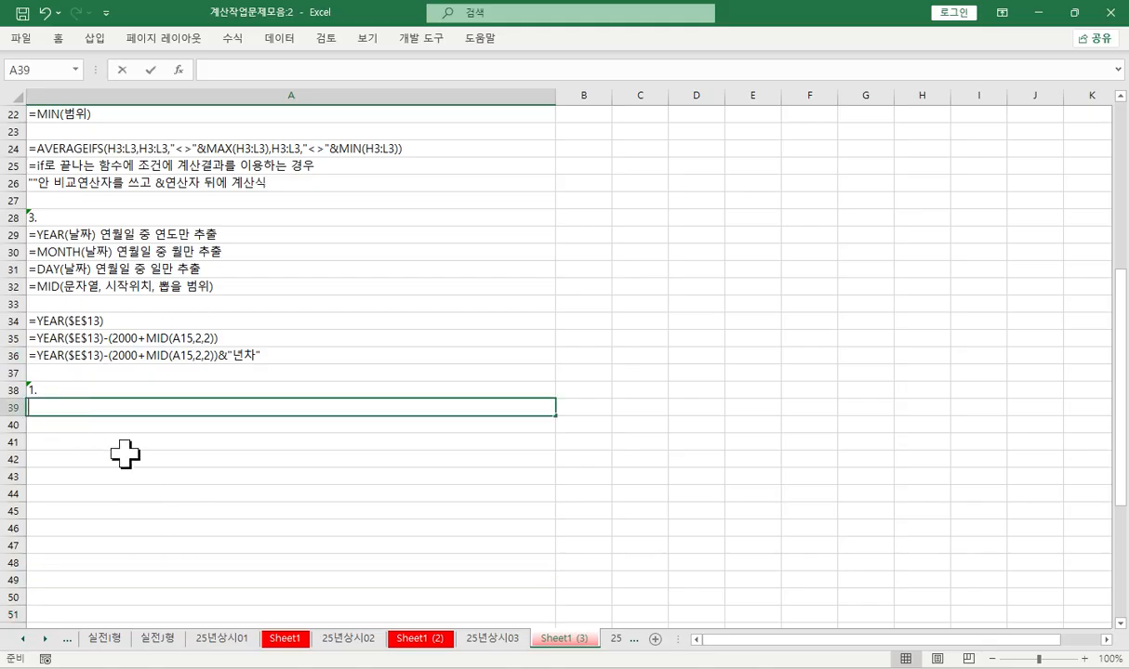
type("조건")
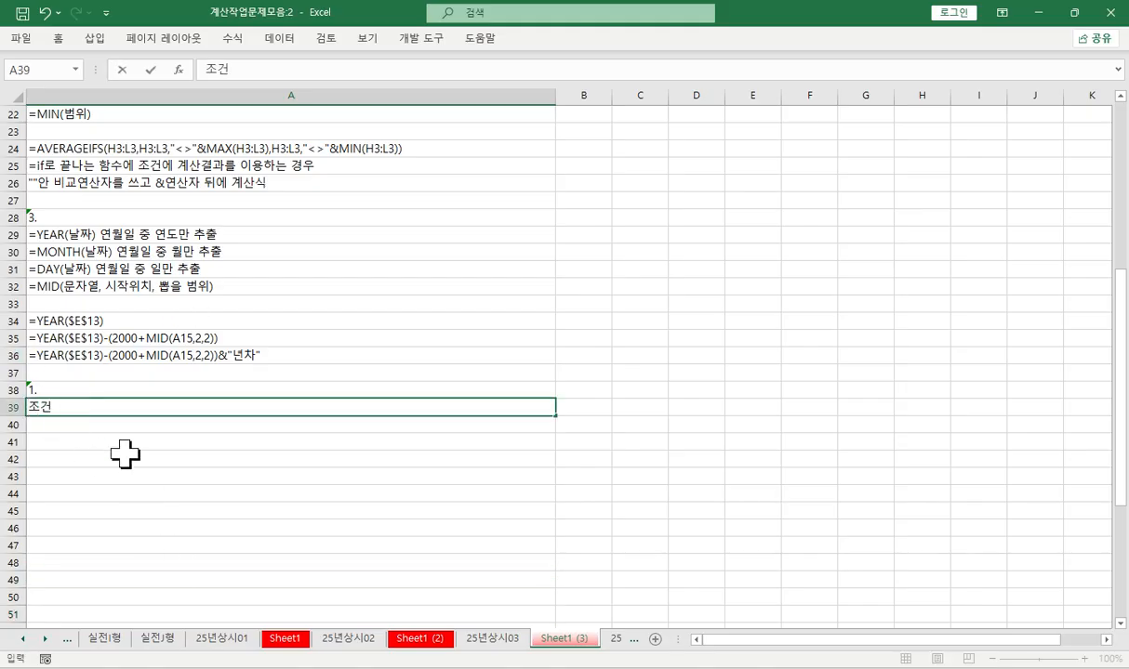
type("3인 문제")
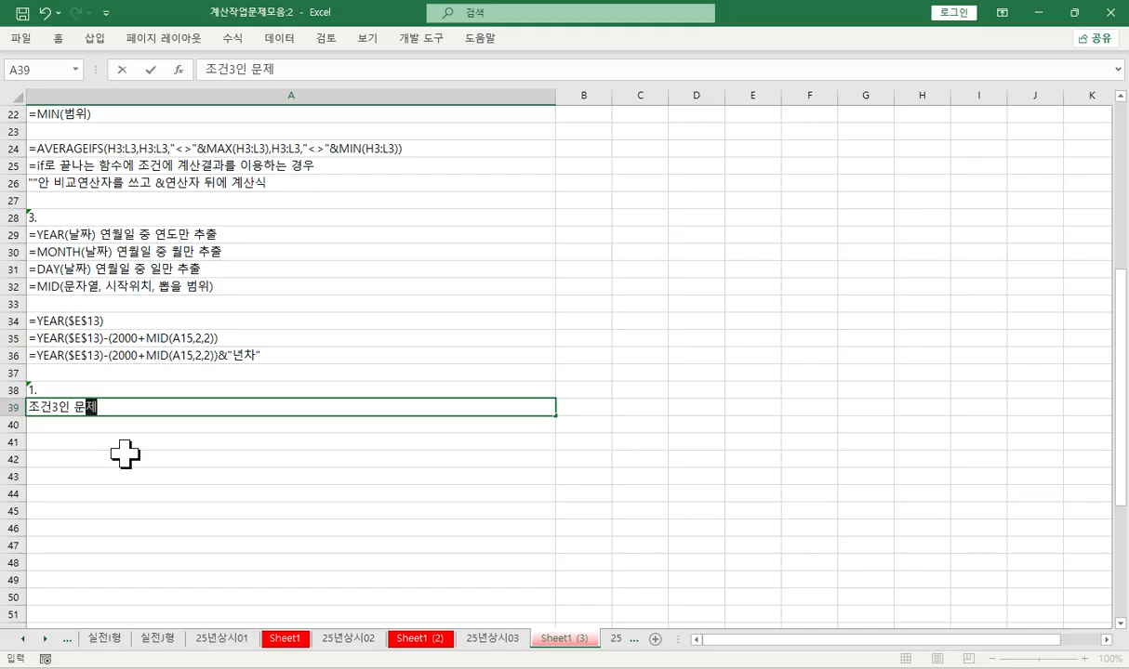
key("ctrl+Return")
key("Return")
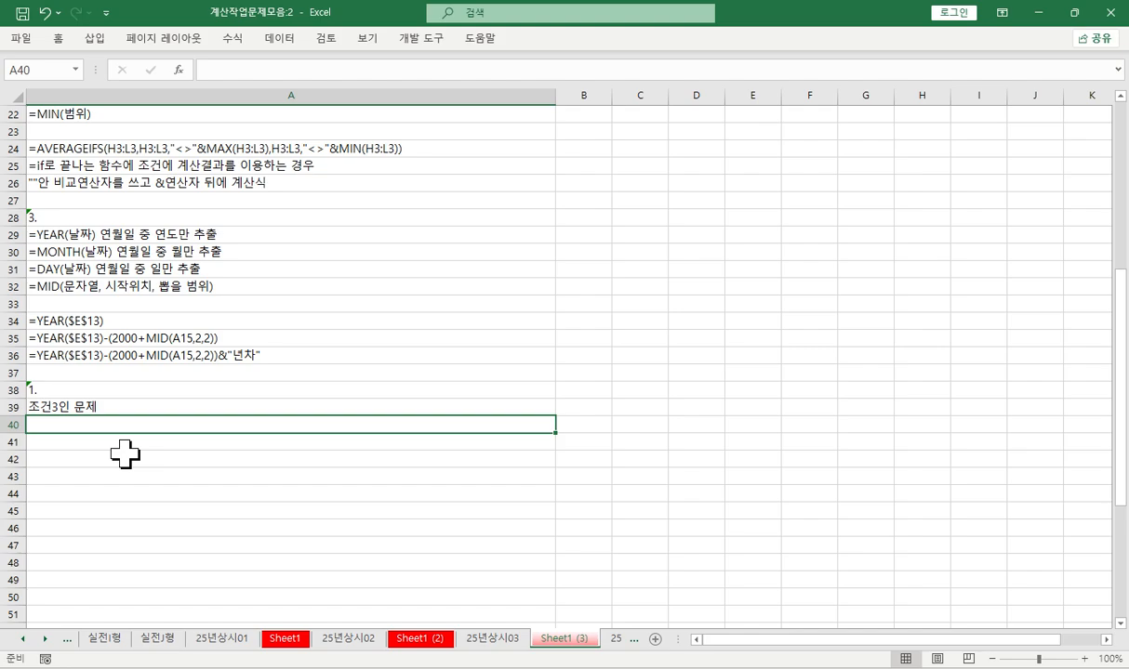
- Enter the function note "=AND(조건1, 조건2, ....) 모두 참일때 만 참" in A40 of Sheet1 (3)
type("=")
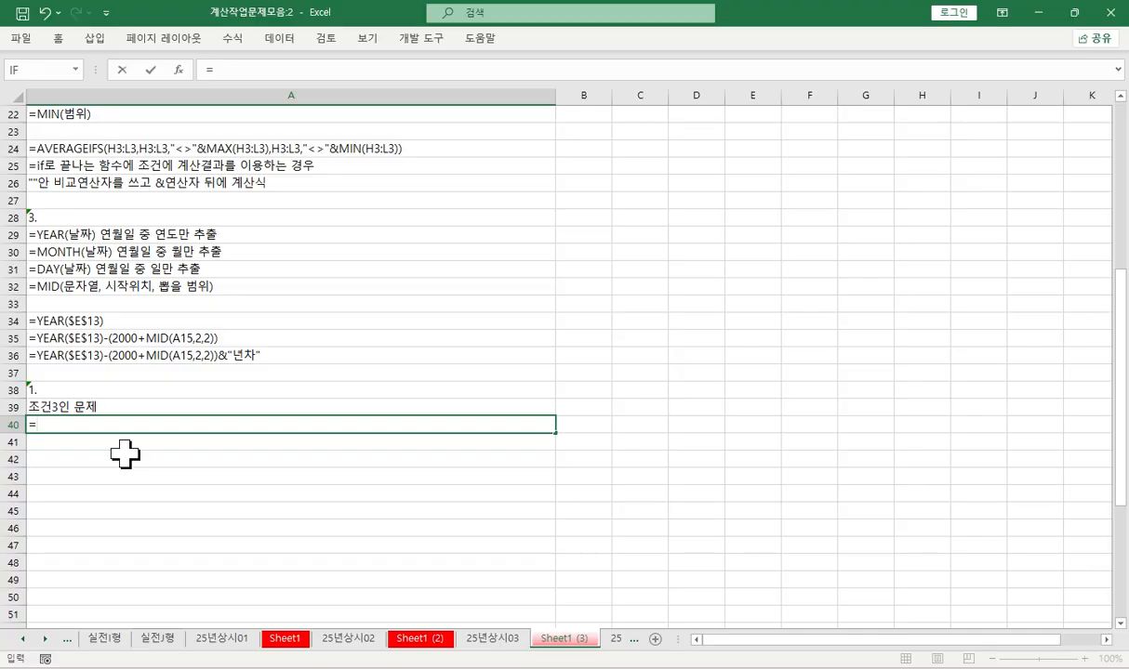
type("and")
key("Tab")
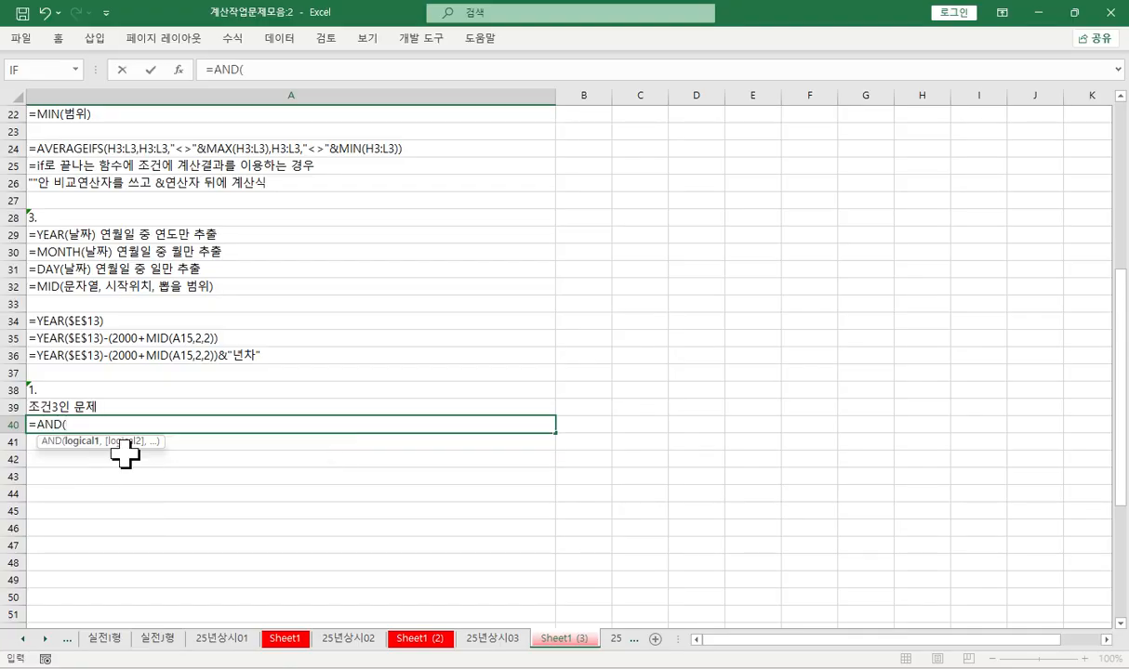
type("조건1, ㅈ")
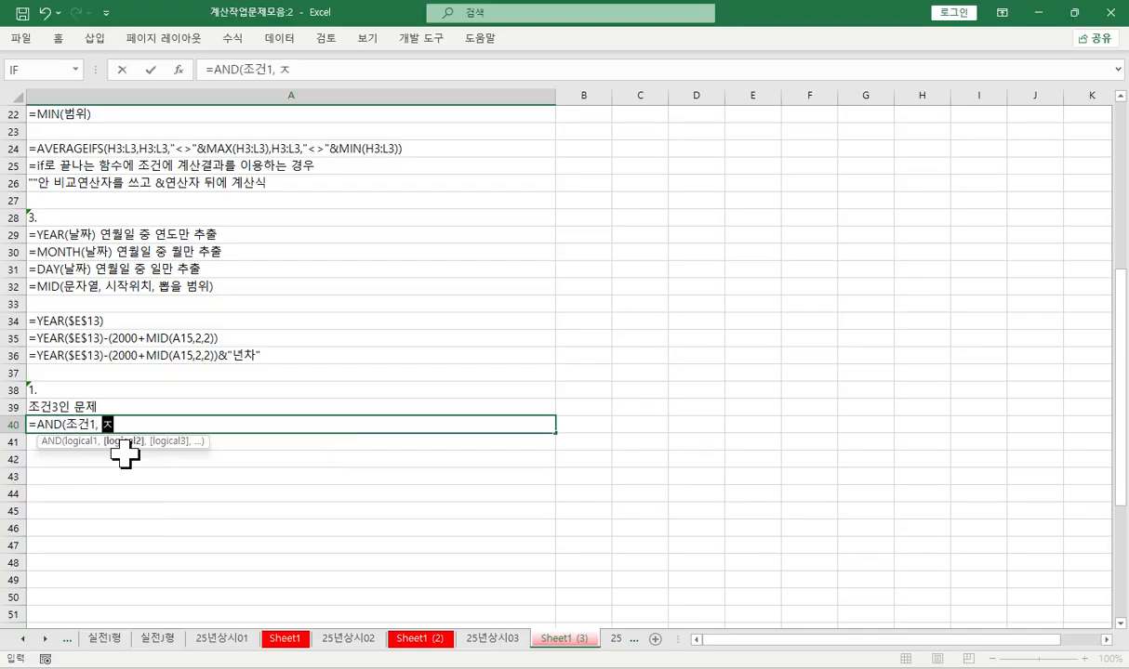
type("ㅗ건2")
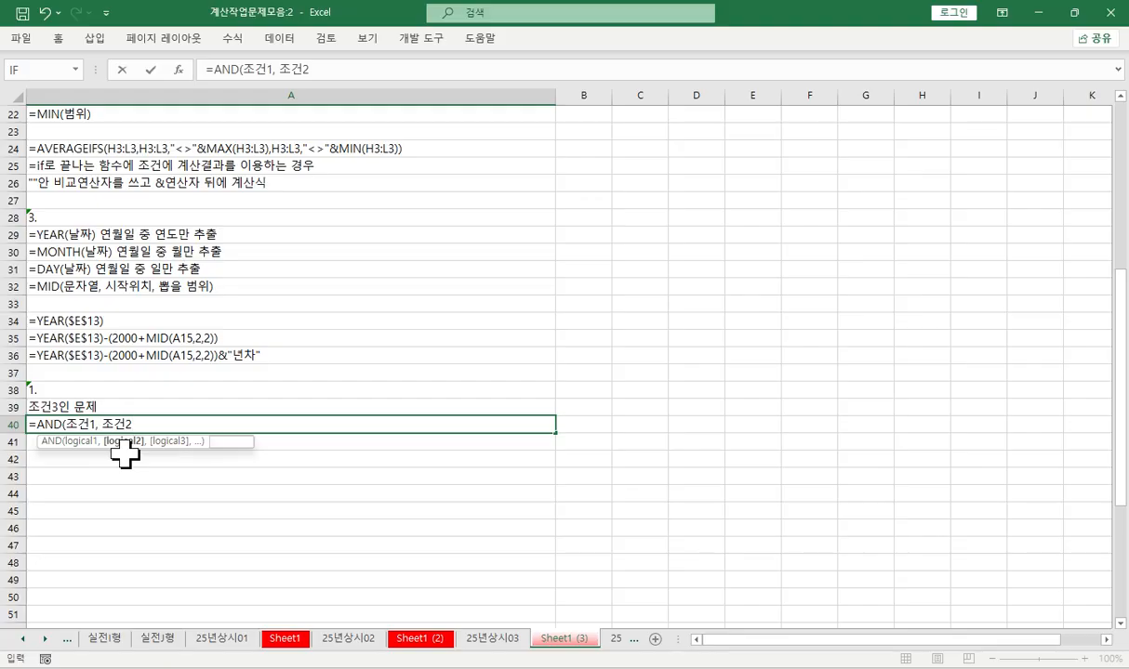
type(", ....) 모두 ㅊ")
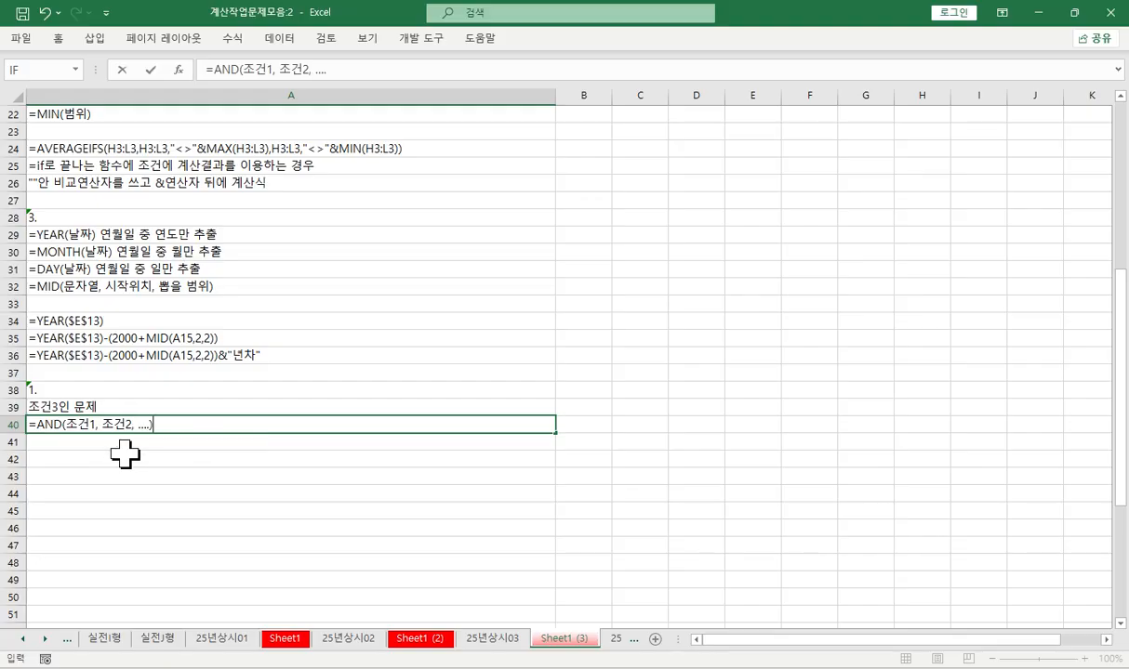
type("ㅏㅁ일 때 만 ")
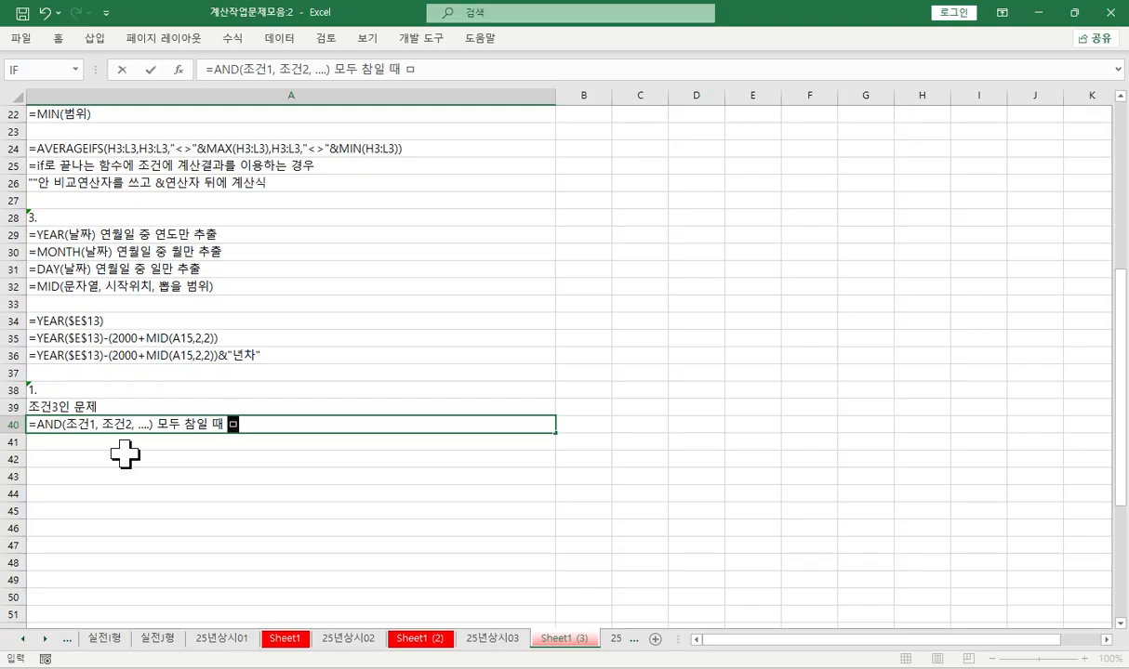
type("참")
left_click(205, 422)
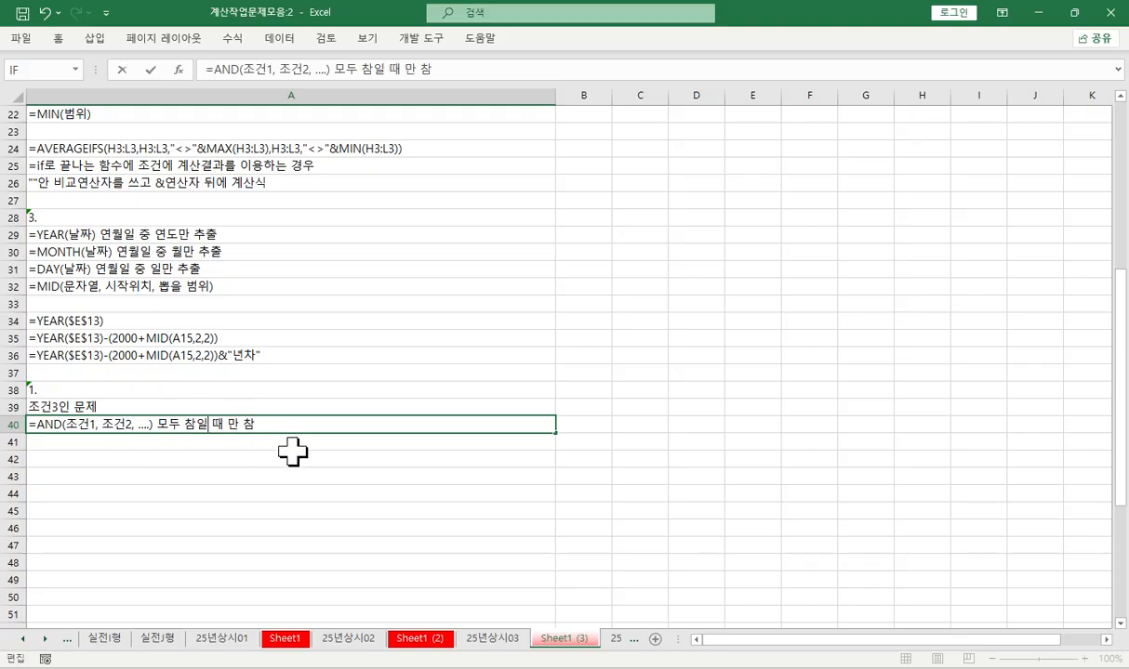
key("Delete")
key("Return")
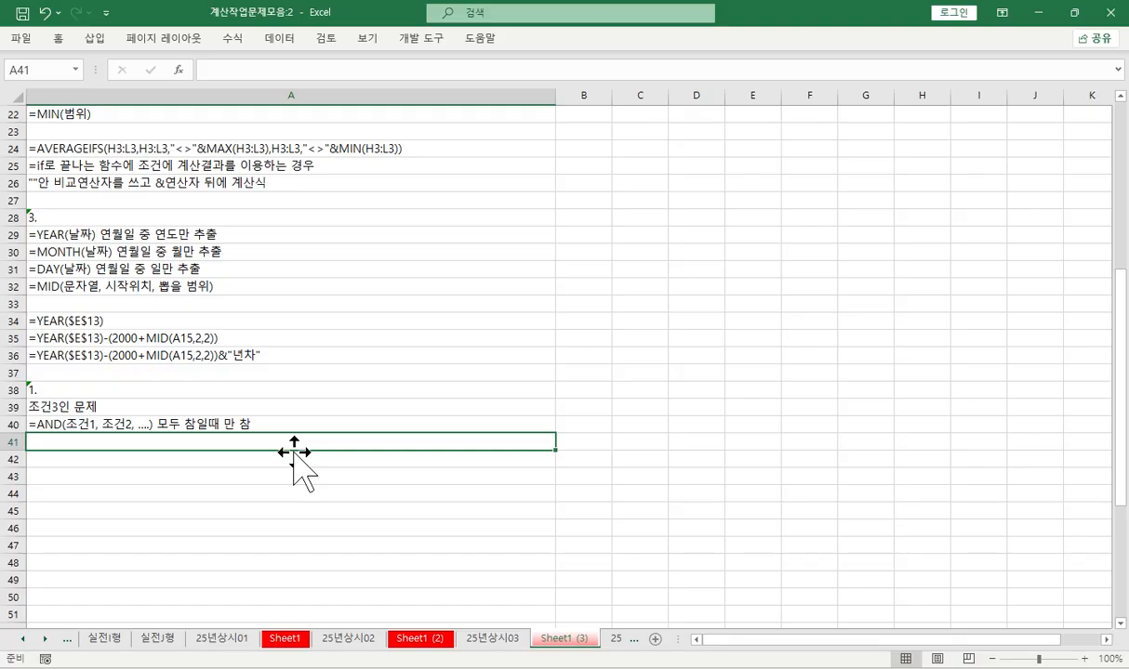
- Start the A41 note with the COUNTIF syntax =COUNTIF(조건을 비교할 범위, "조건")
type("=저ㅣ")
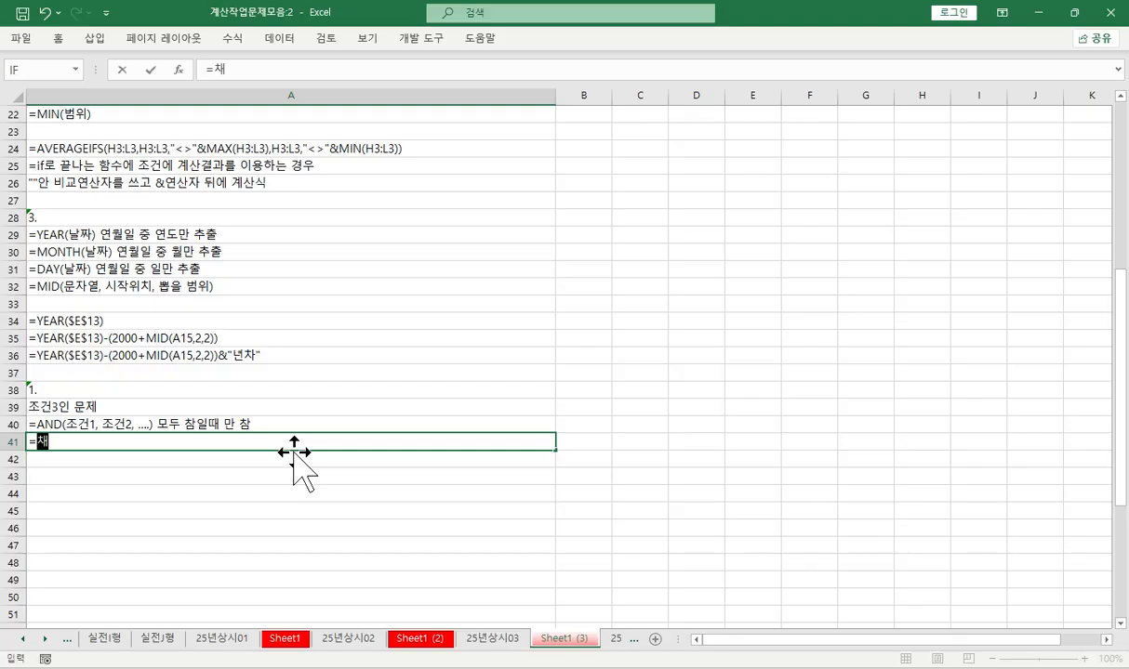
key("BackSpace")
key("BackSpace")
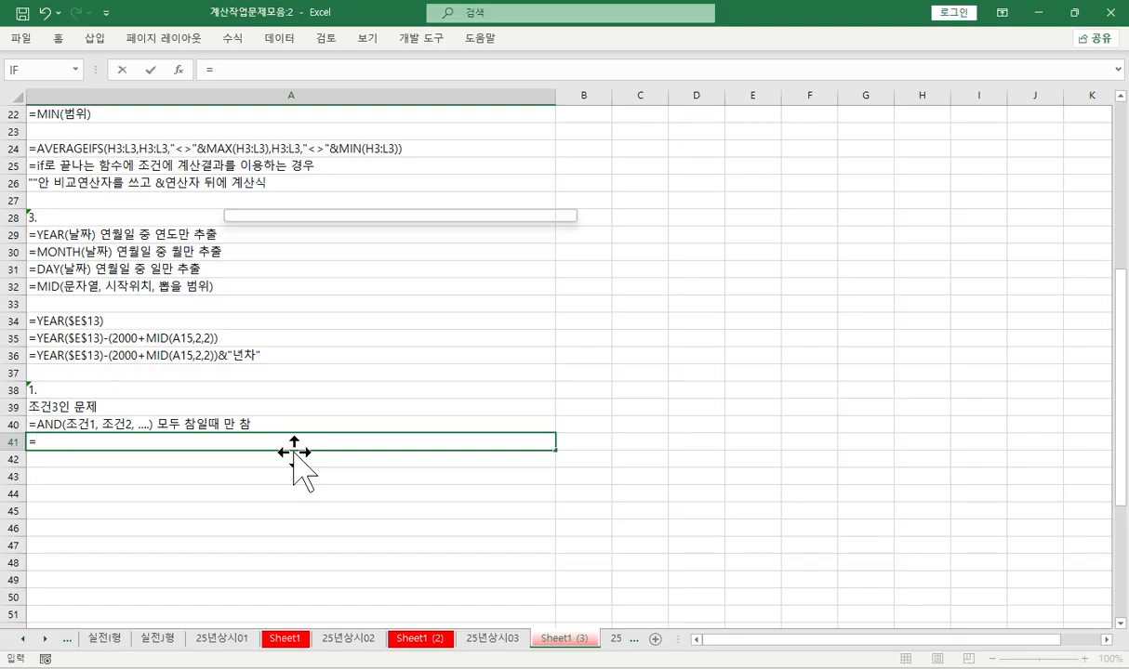
type("cou")
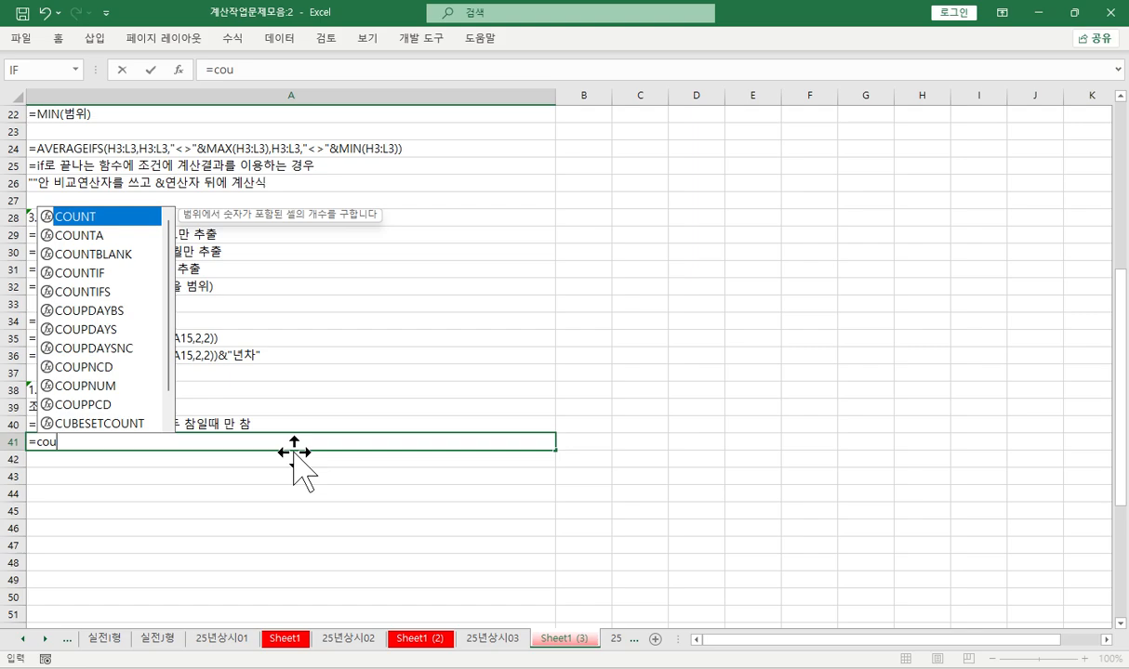
double_click(95, 272)
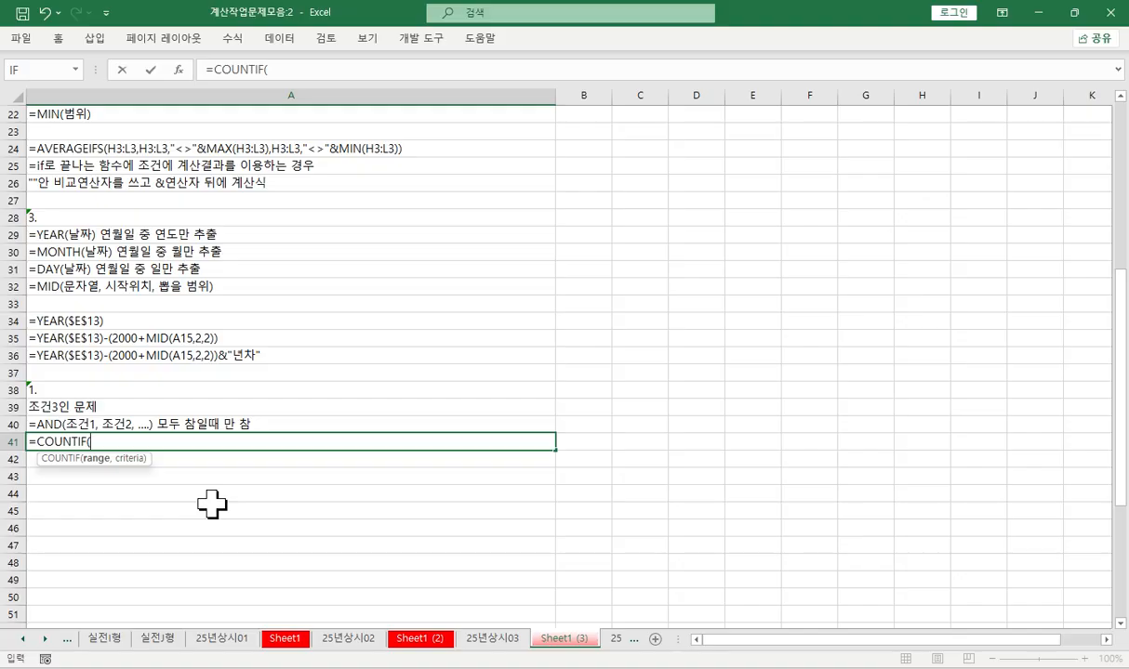
type("whrjsdmf qlryd")
type("범위")
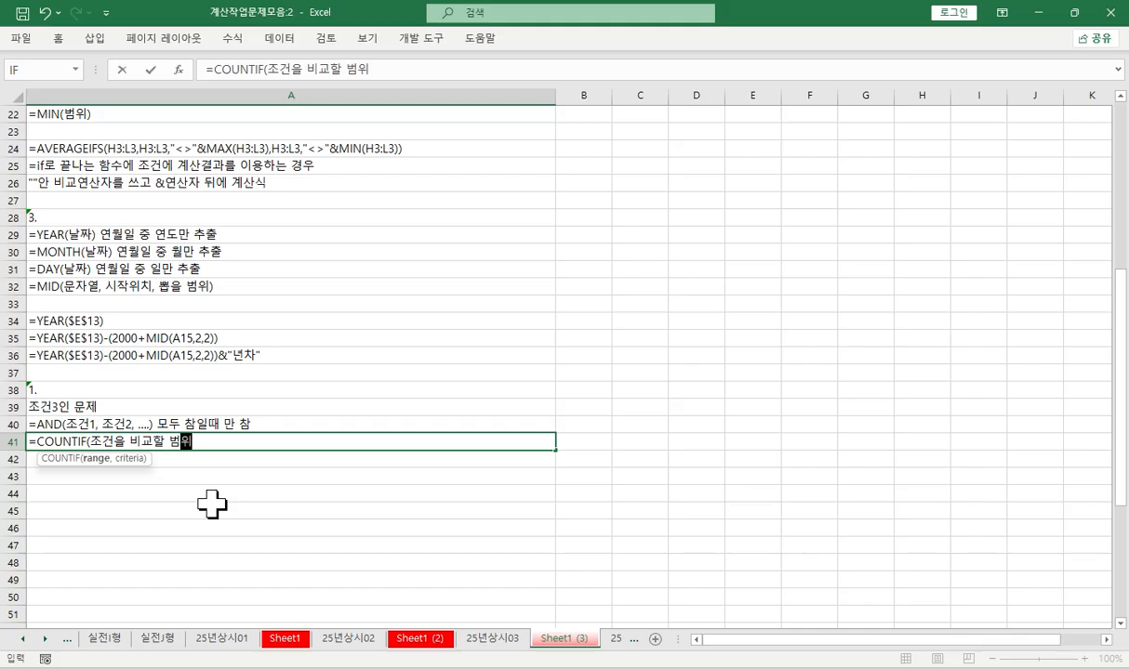
type(", \"조")
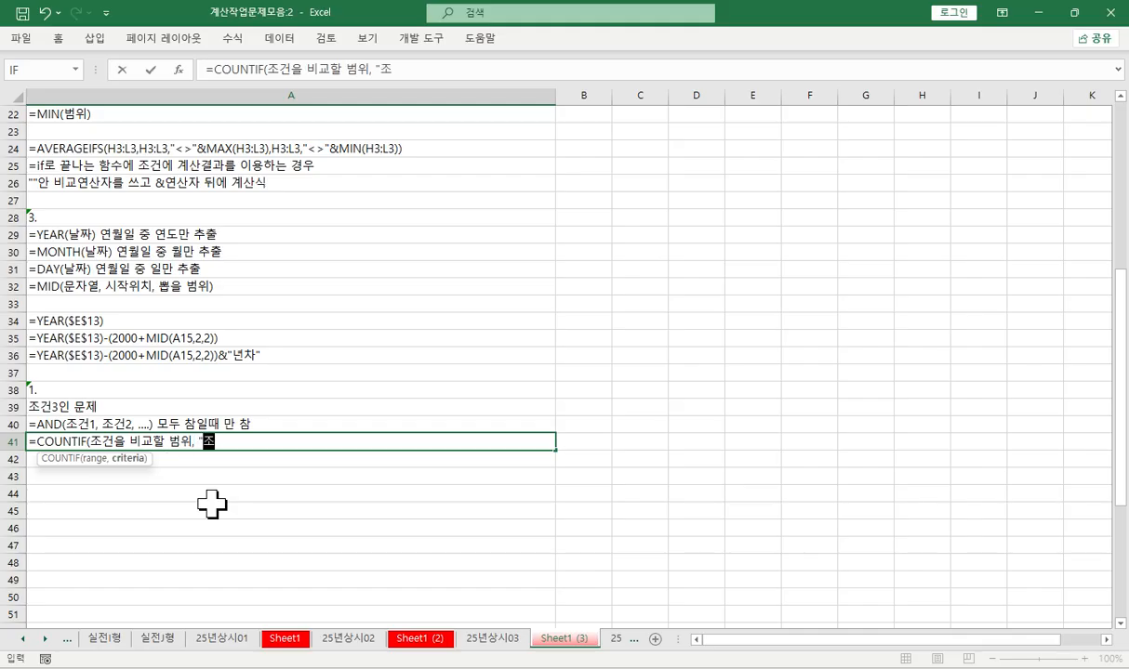
type("건\") 조건을")
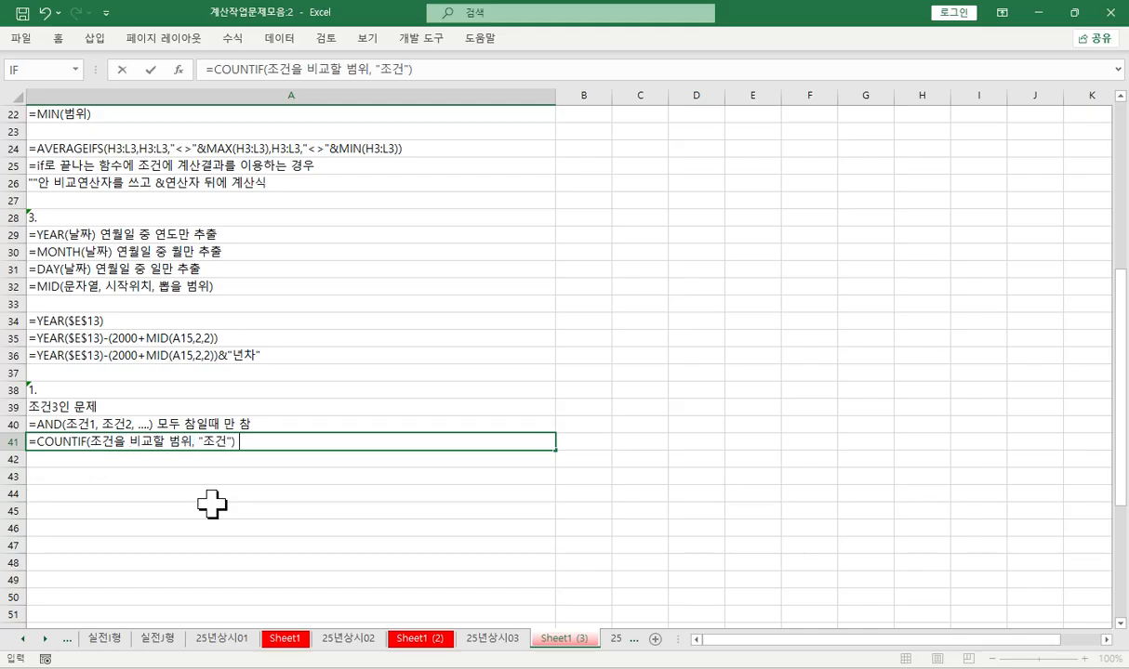
type(" 만족하는 ")
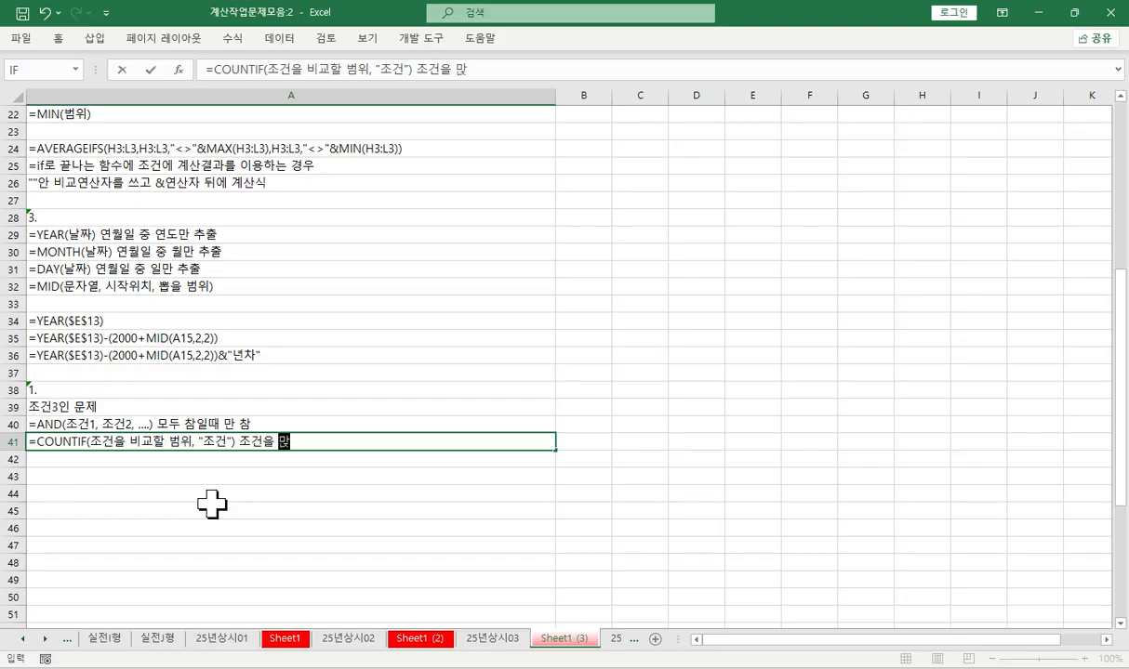
type("하")
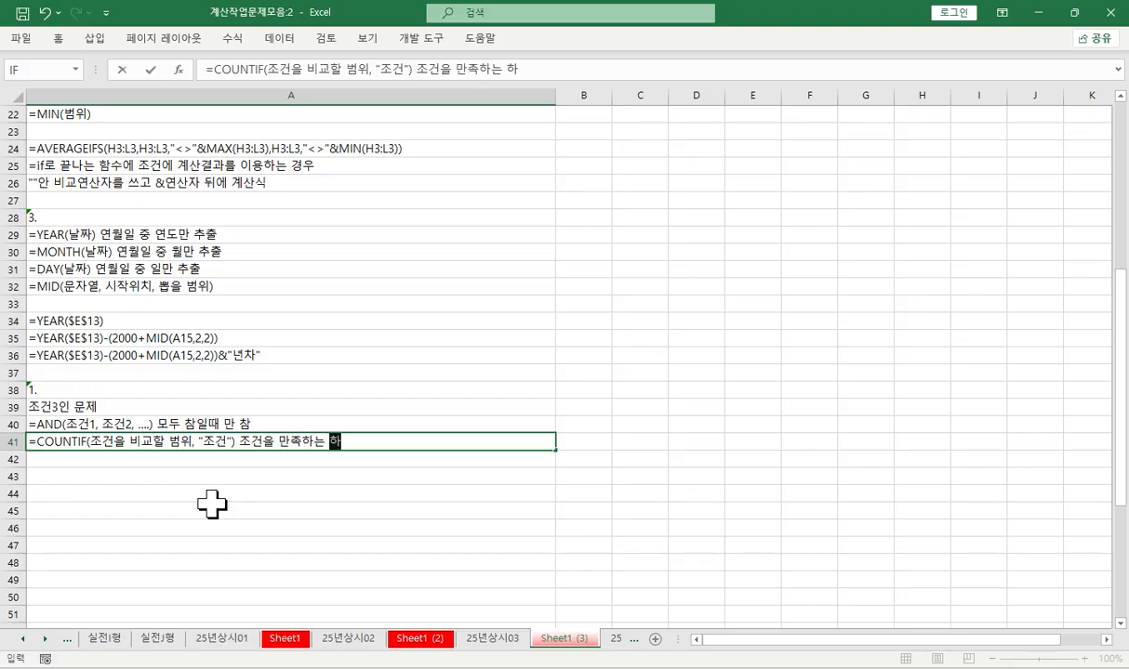
- Close the COUNTIF syntax in A41 and complete the note with the description "조건을 만족하는 개수"
key("BackSpace")
key("BackSpace")
type("갯수")
key("Return")
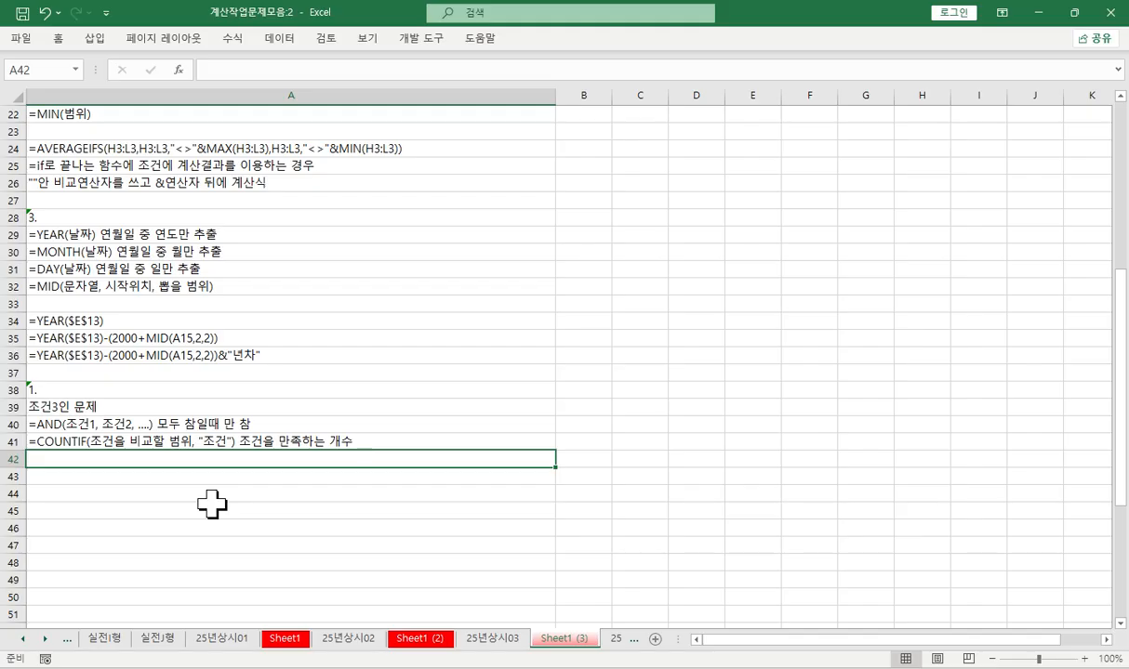
- Enter the first condition =B3>=40 in the 결과 cell E3 of [표1] on 25년상시03
left_click(418, 639)
left_click(487, 638)
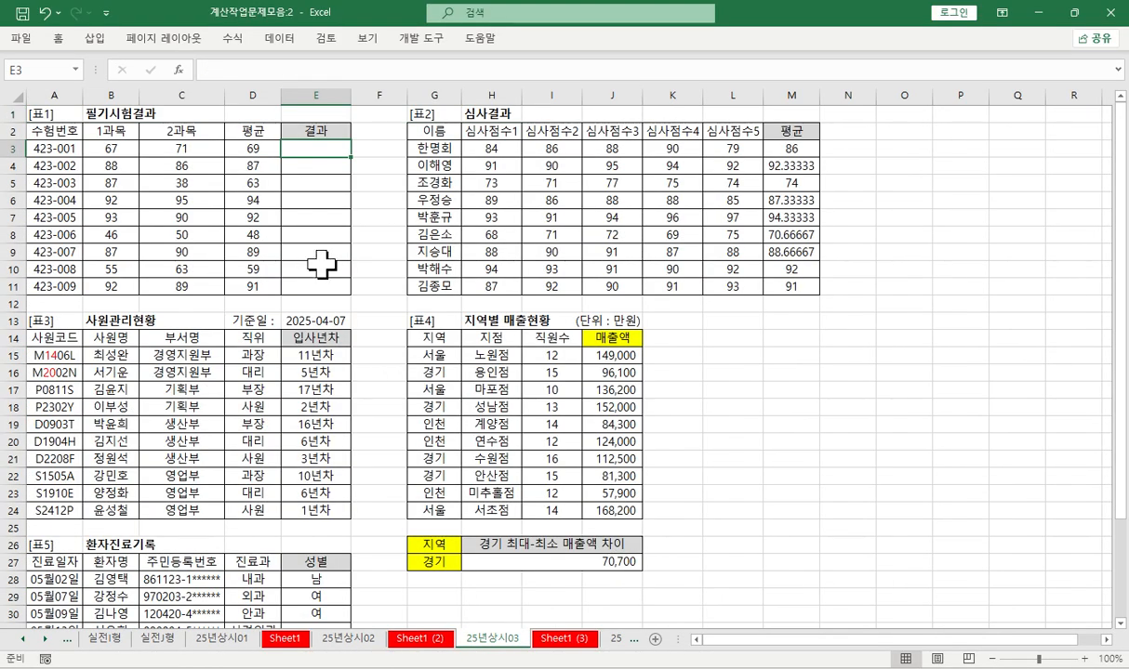
left_click(261, 68)
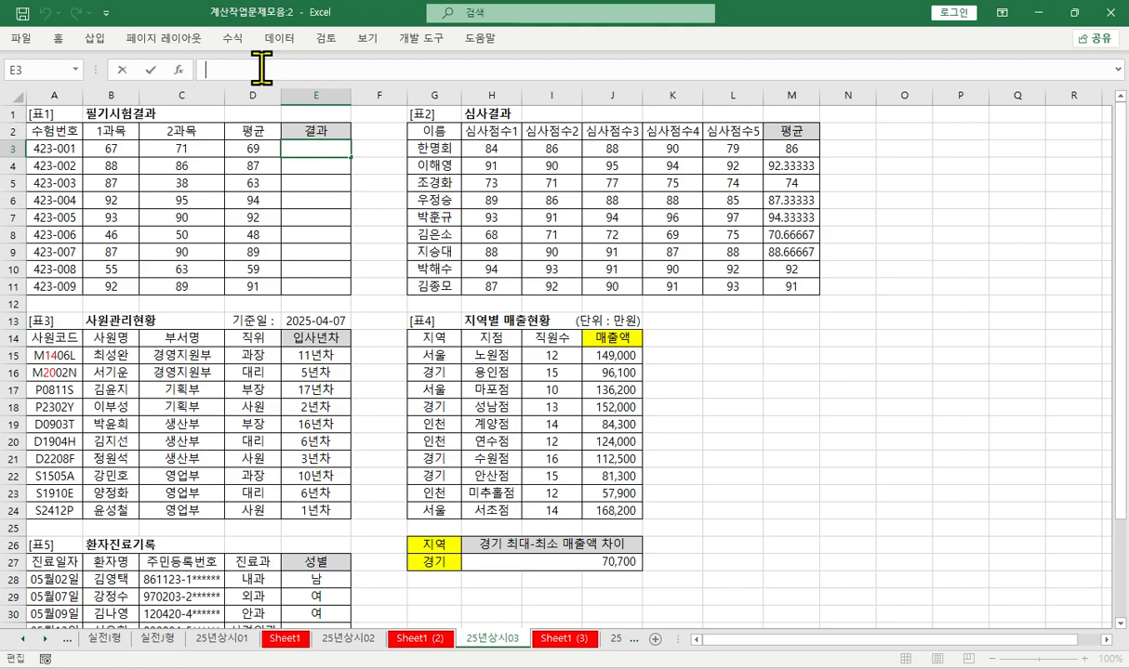
type("=")
left_click(111, 149)
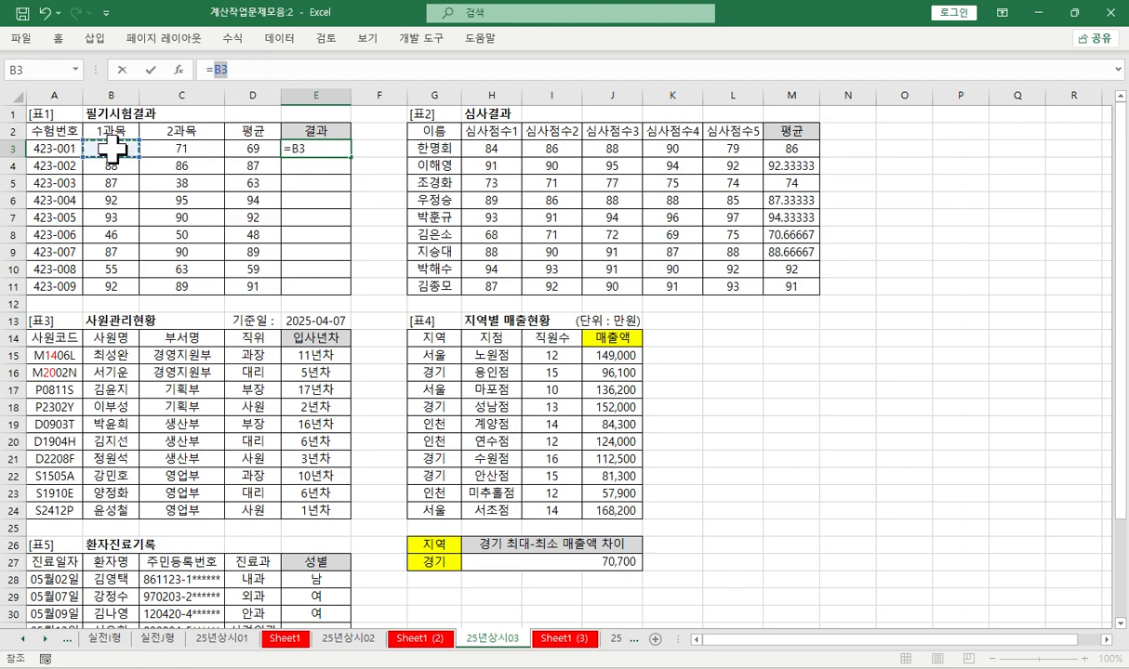
type(">=40")
key("Return")
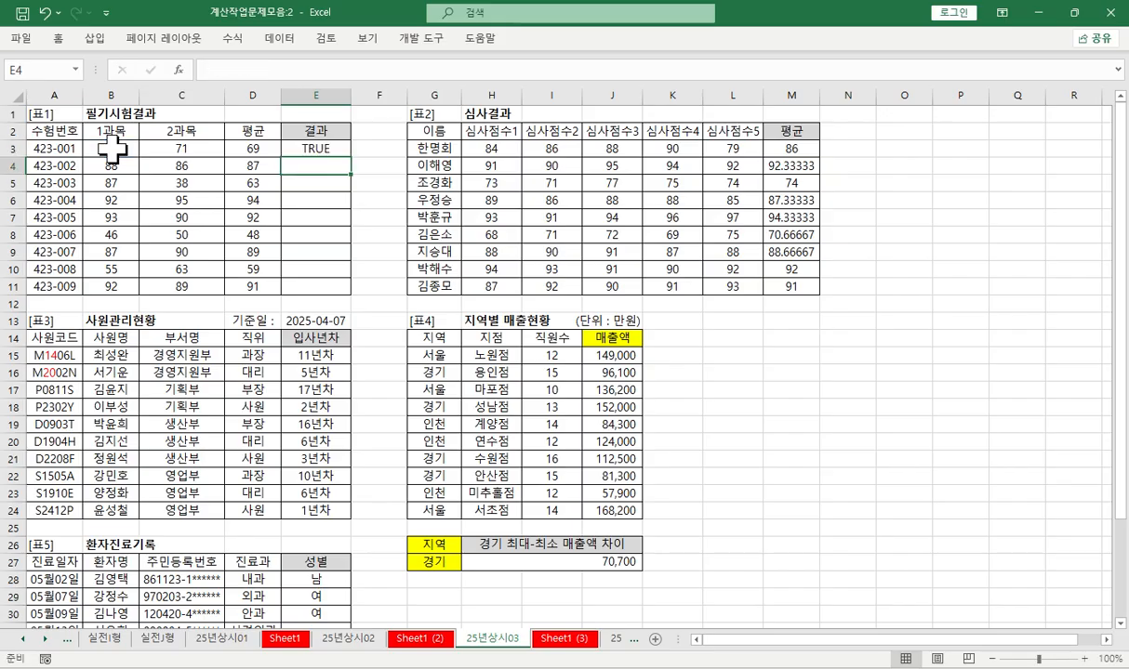
- Wrap the B3>=40 condition in E3 in an AND function and open its function arguments
key("super")
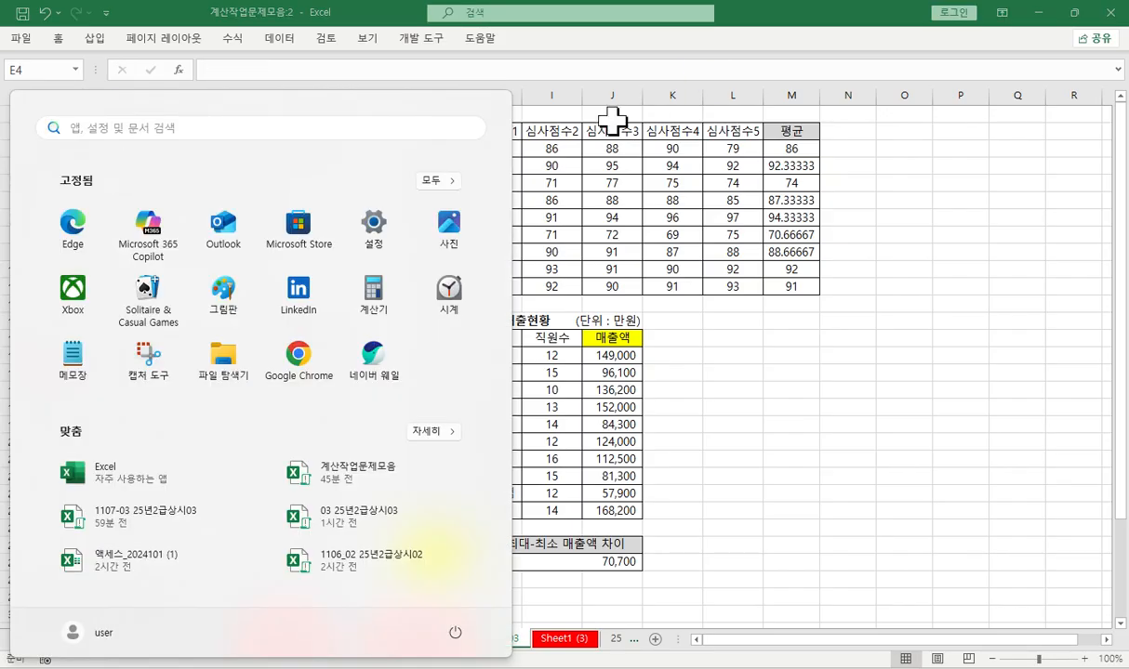
key("super")
left_click(317, 144)
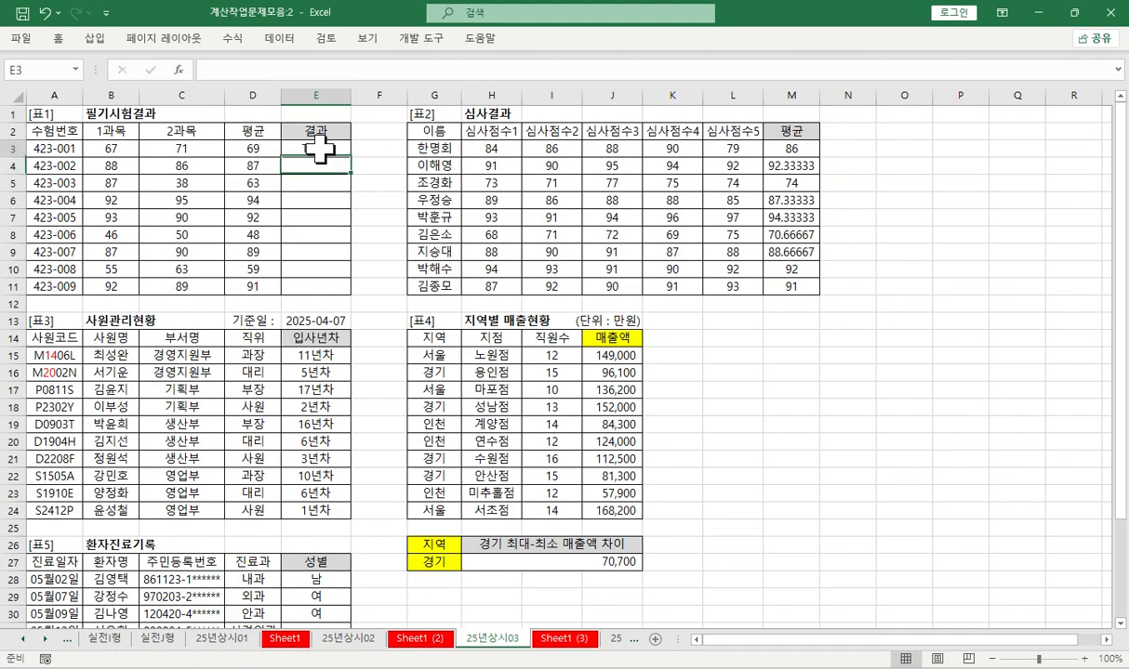
left_click(211, 76)
type("뭉")
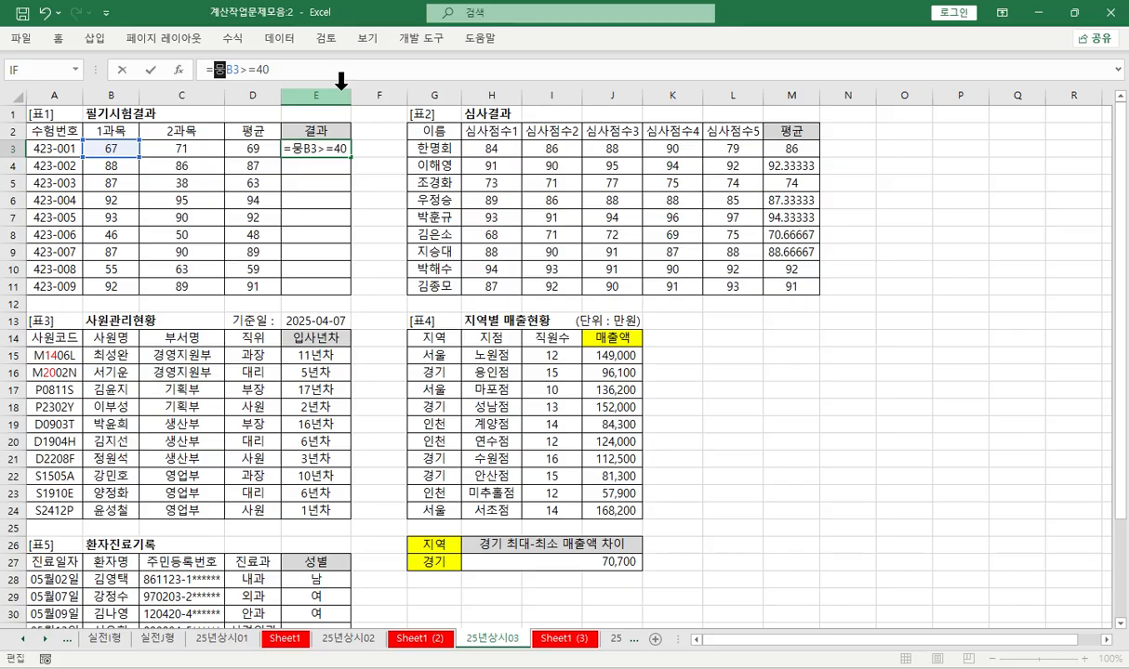
key("BackSpace")
key("BackSpace")
key("BackSpace")
type("and")
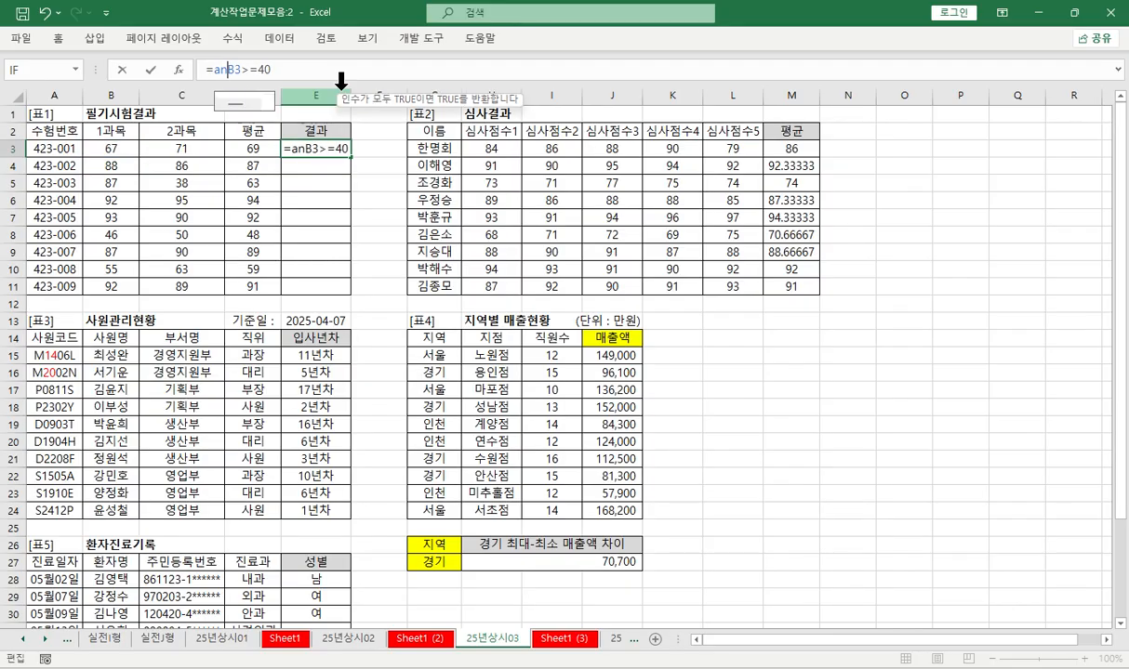
key("Tab")
key("ctrl+a")
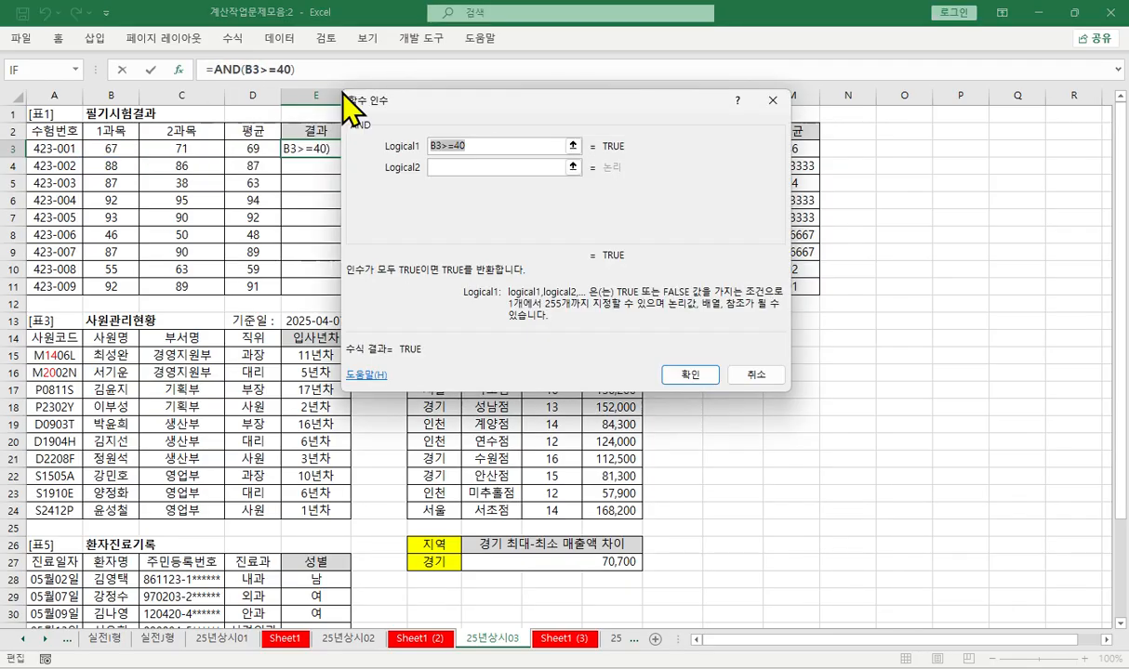
- Add C3>=40 and D3>=60 as the second and third AND conditions in E3
key("Tab")
left_click(186, 149)
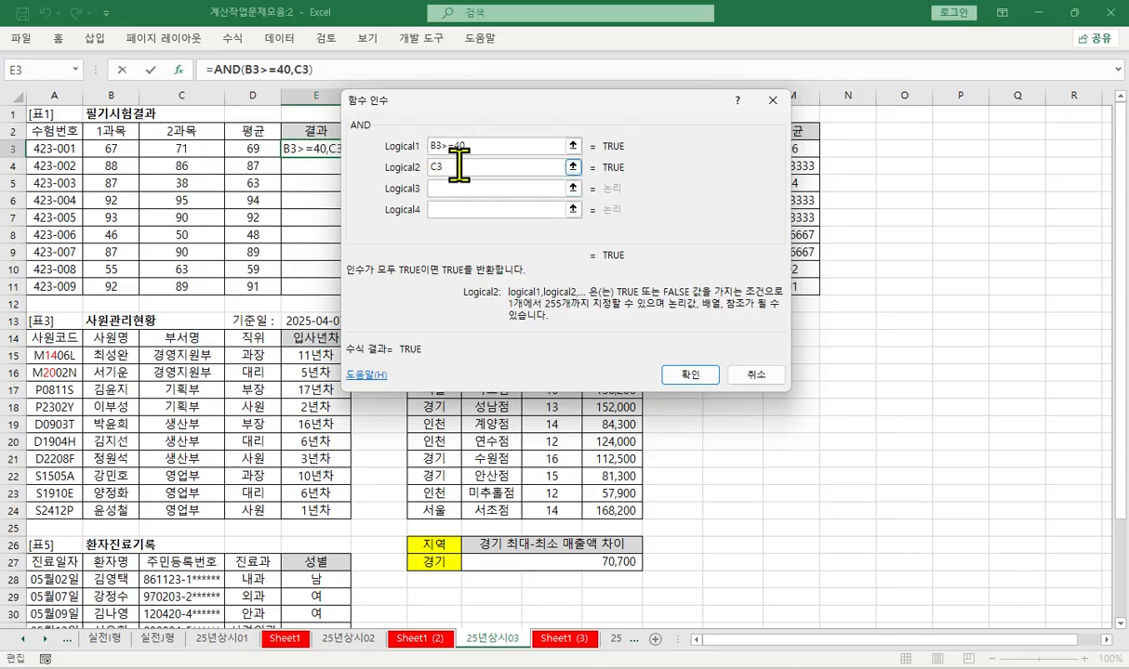
type(">=40")
key("Tab")
left_click(256, 149)
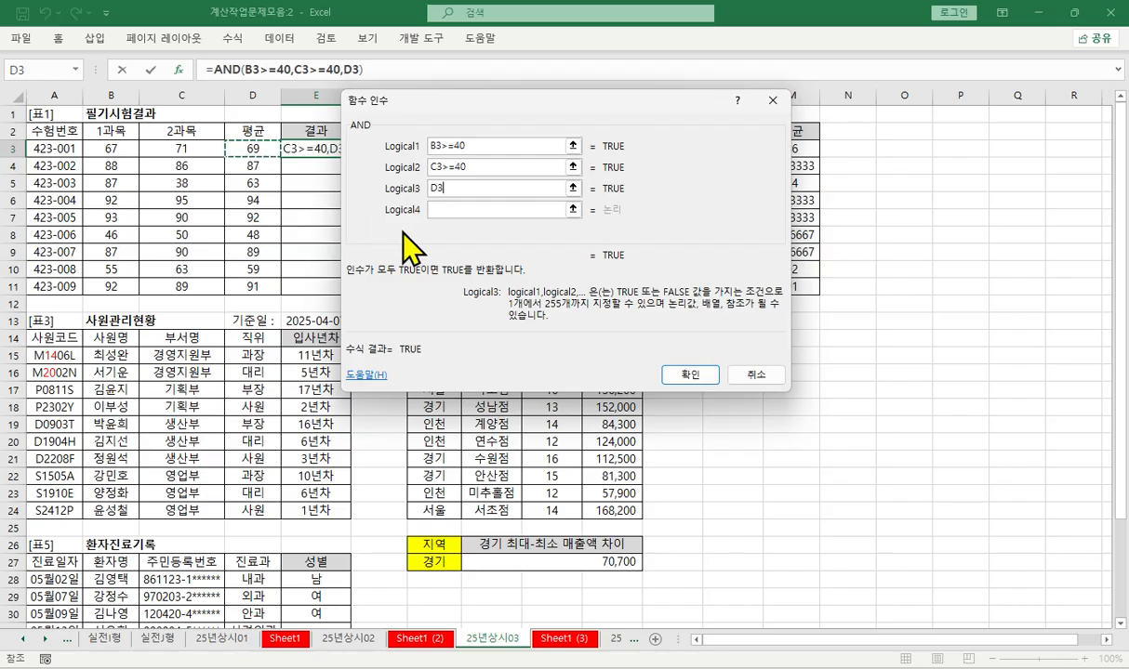
type(">=")
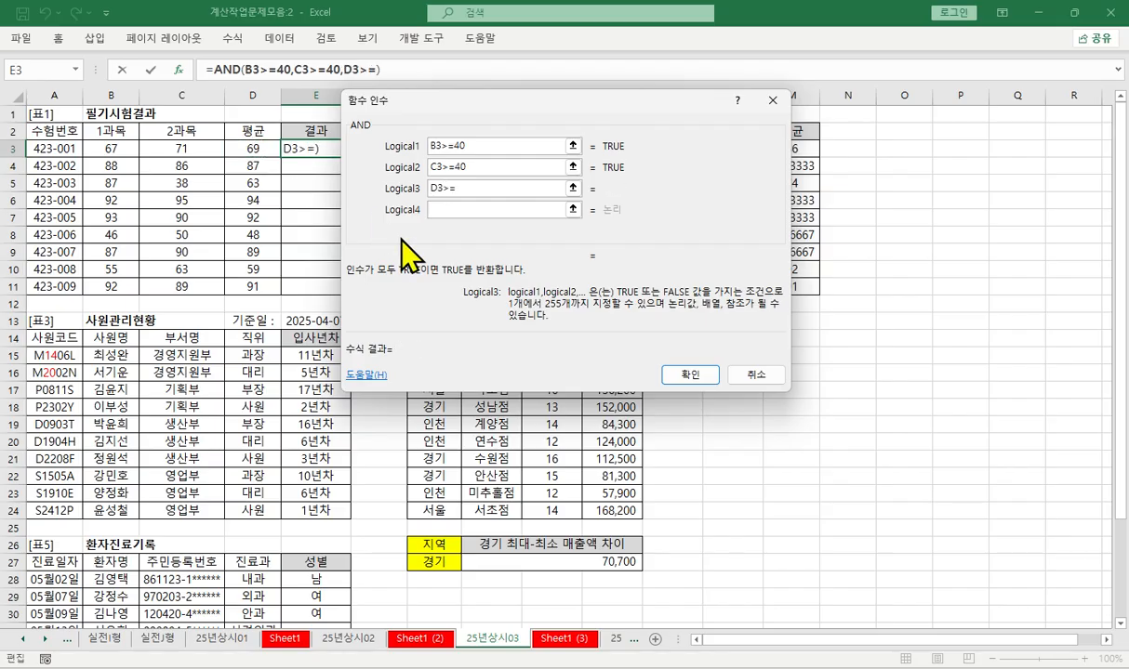
type("60")
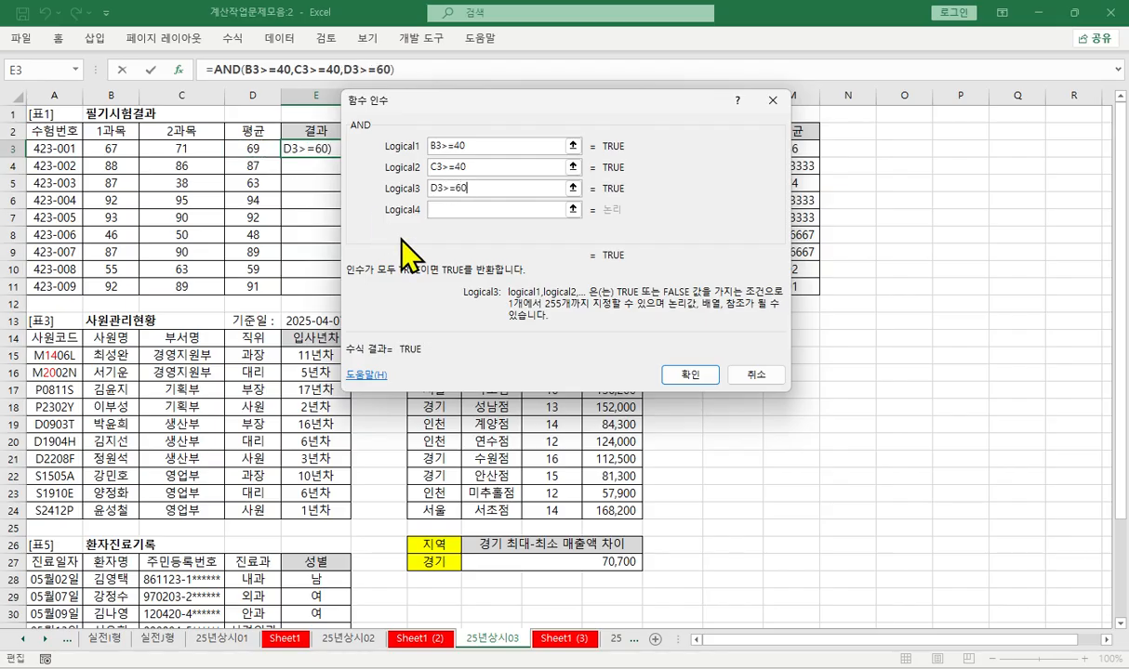
key("Return")
- Wrap the AND formula in E3 in an IF function and open its function arguments
left_click(213, 70)
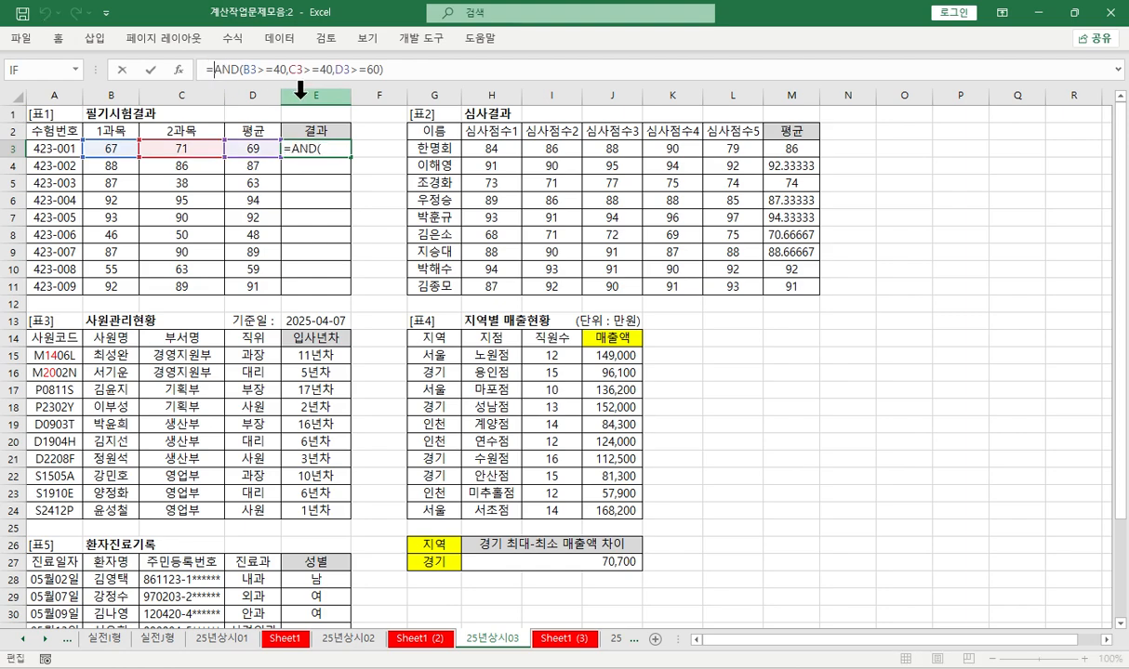
type("ㅑㄹ")
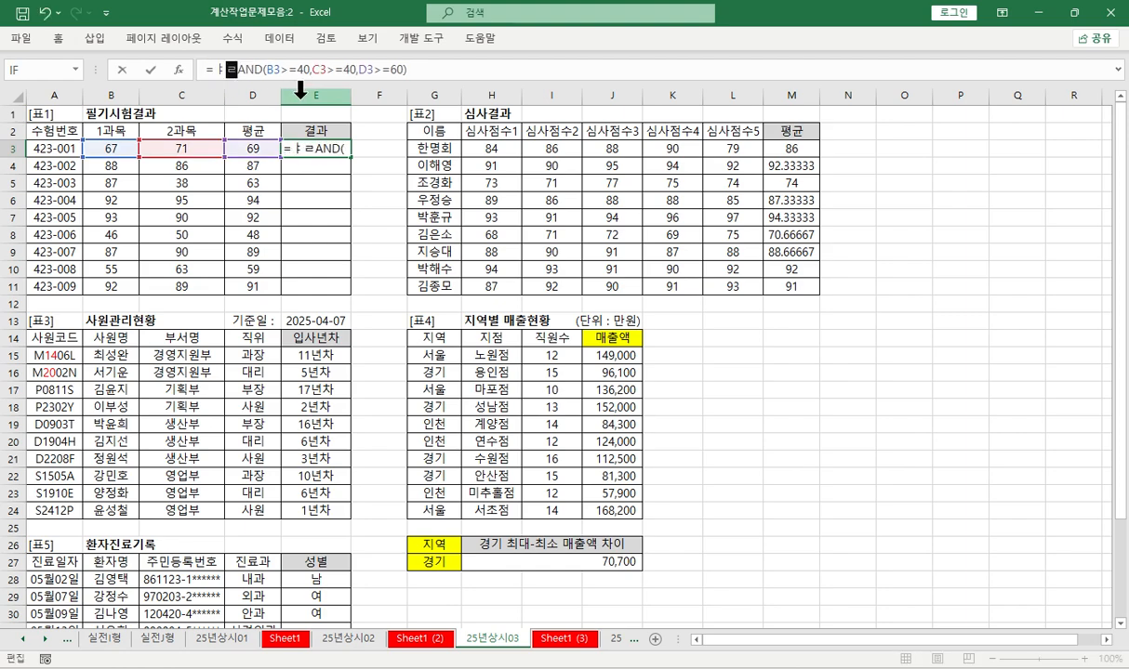
key("BackSpace")
key("BackSpace")
type("IF(")
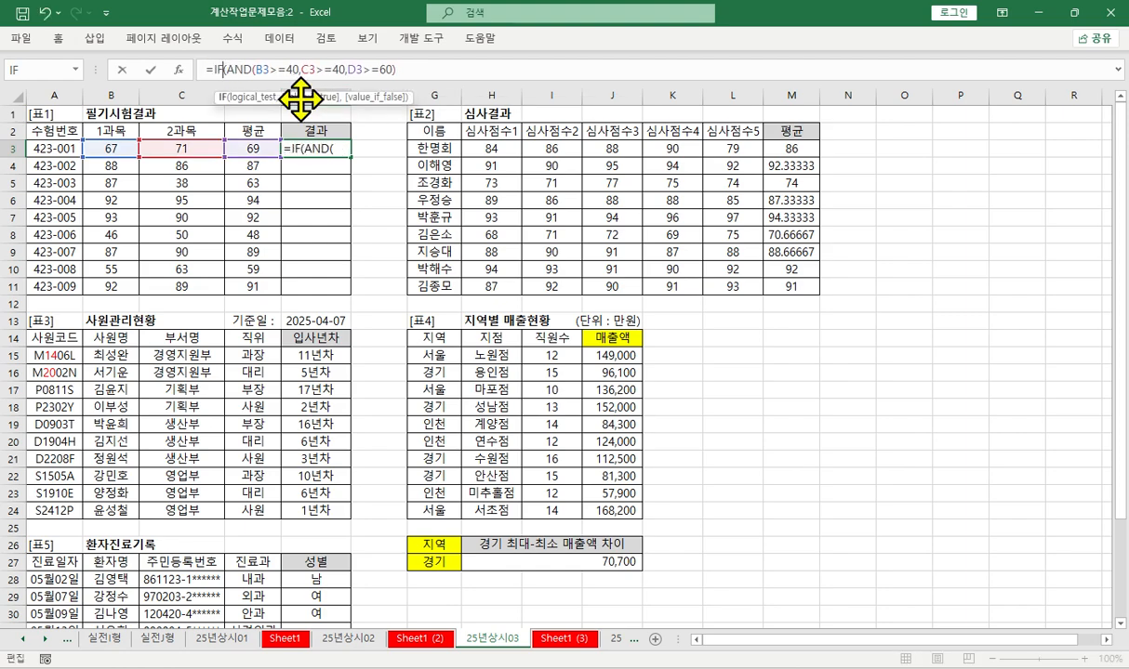
key("ctrl+a")
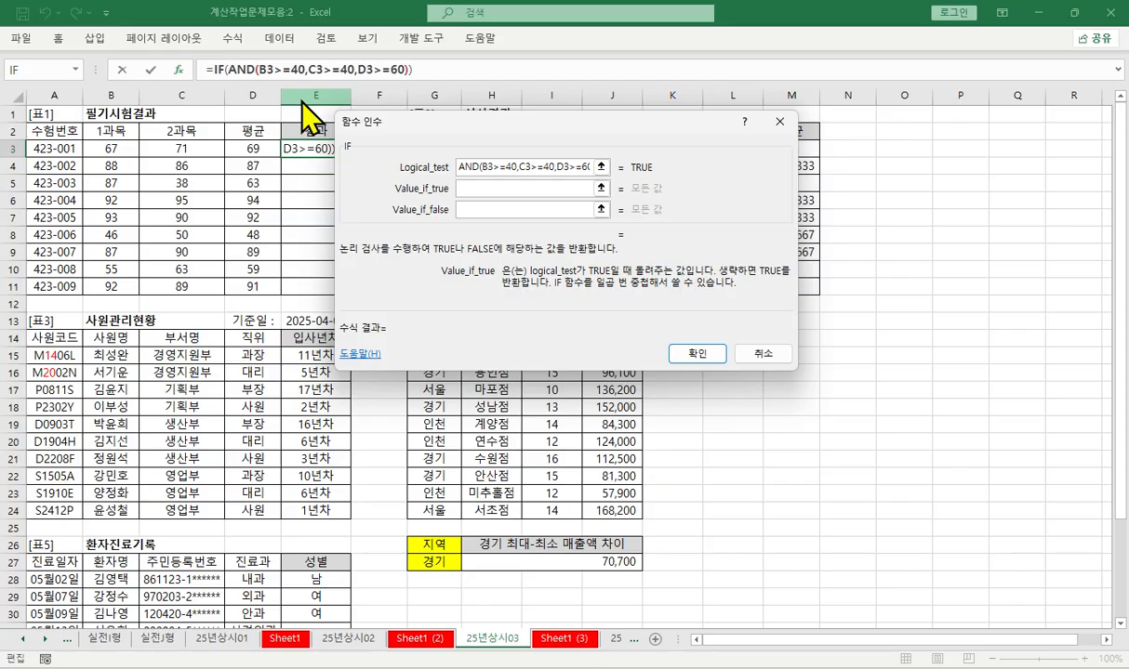
- Return "합격" when the E3 test is true and "불합격" when false, and fill the formula down to E11
type("합격")
key("Tab")
type("\"")
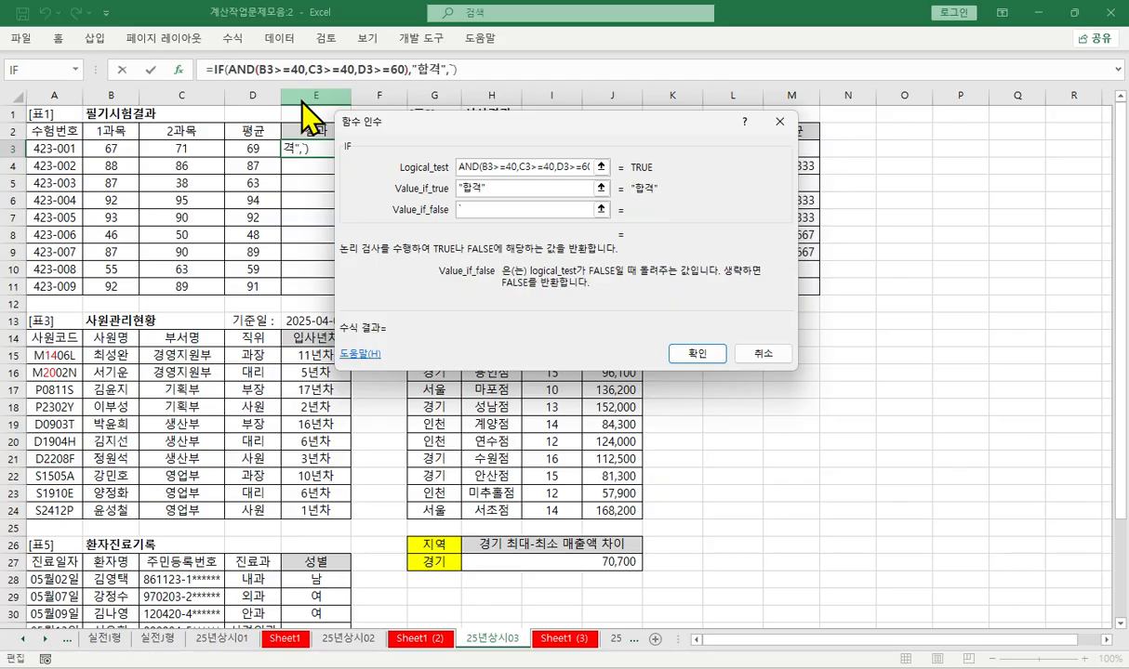
key("BackSpace")
type("불합격")
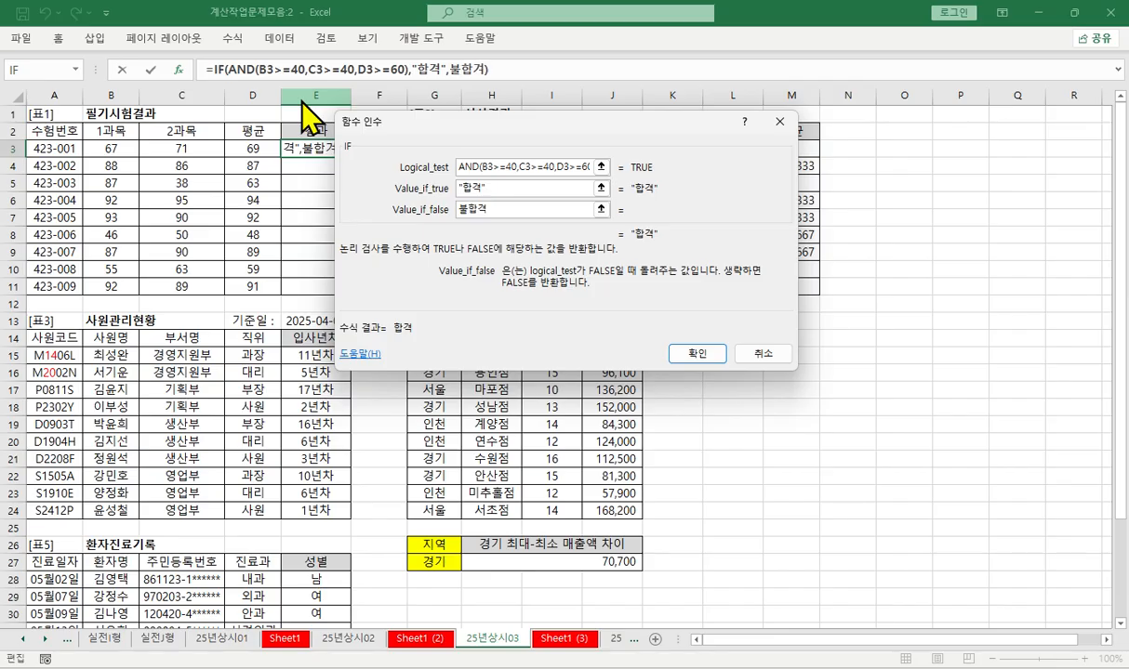
key("Tab")
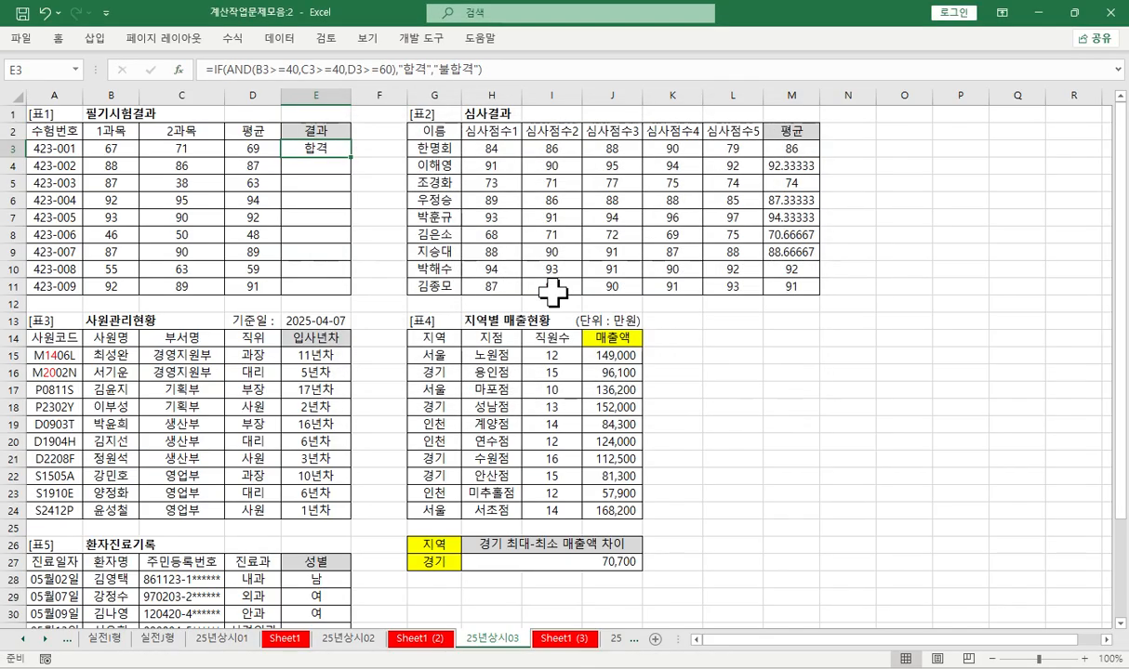
left_click(696, 353)
double_click(351, 156)
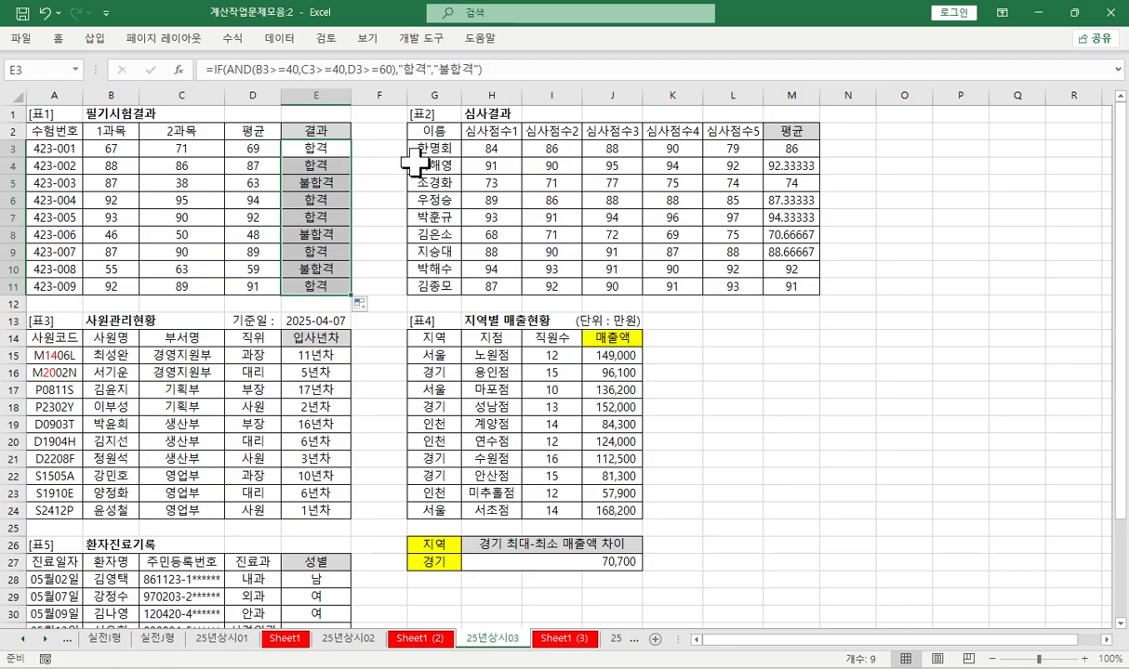
- Copy the complete IF formula from E3 as text into A43 on Sheet1 (3)
left_click_drag(546, 63, 145, 58)
key("ctrl+c")
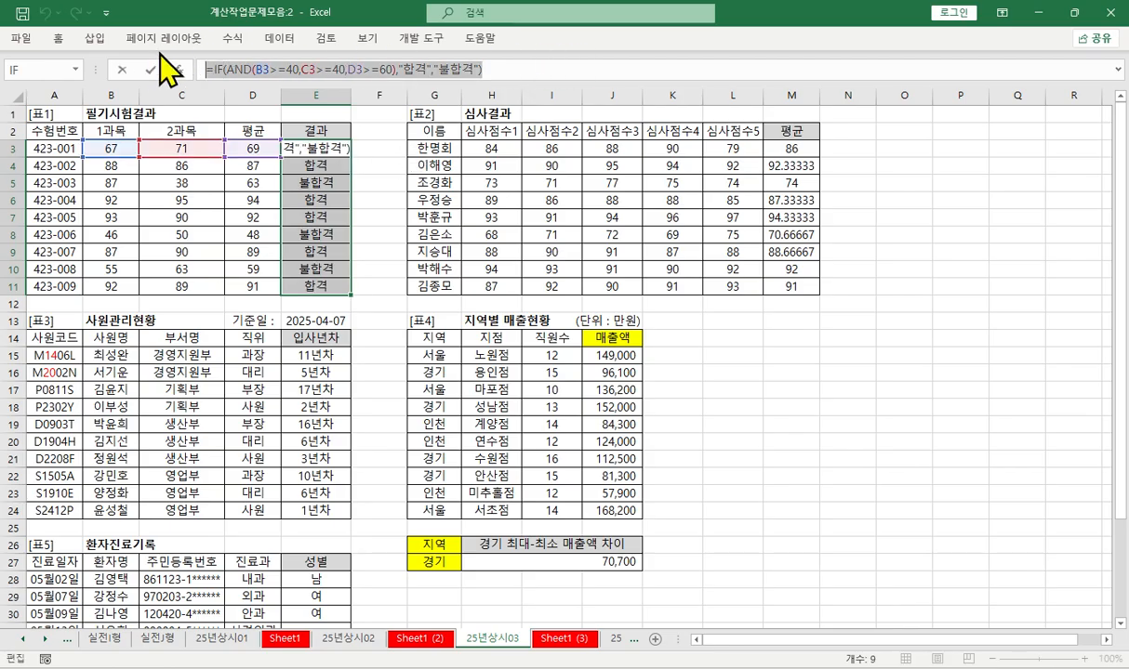
key("Return")
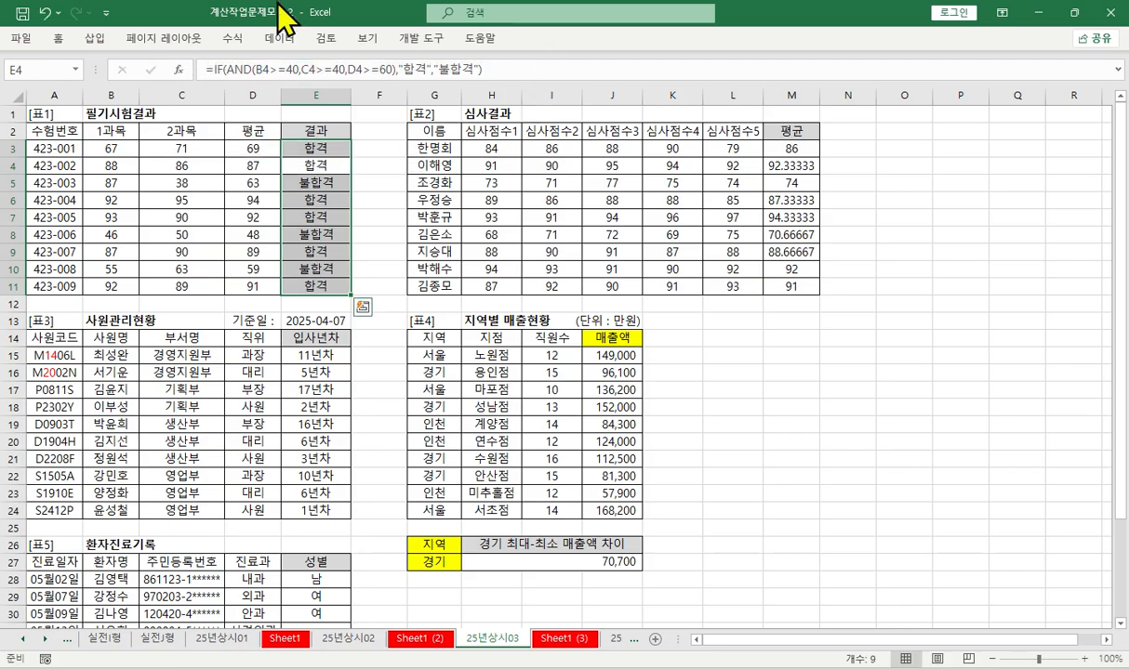
left_click(563, 639)
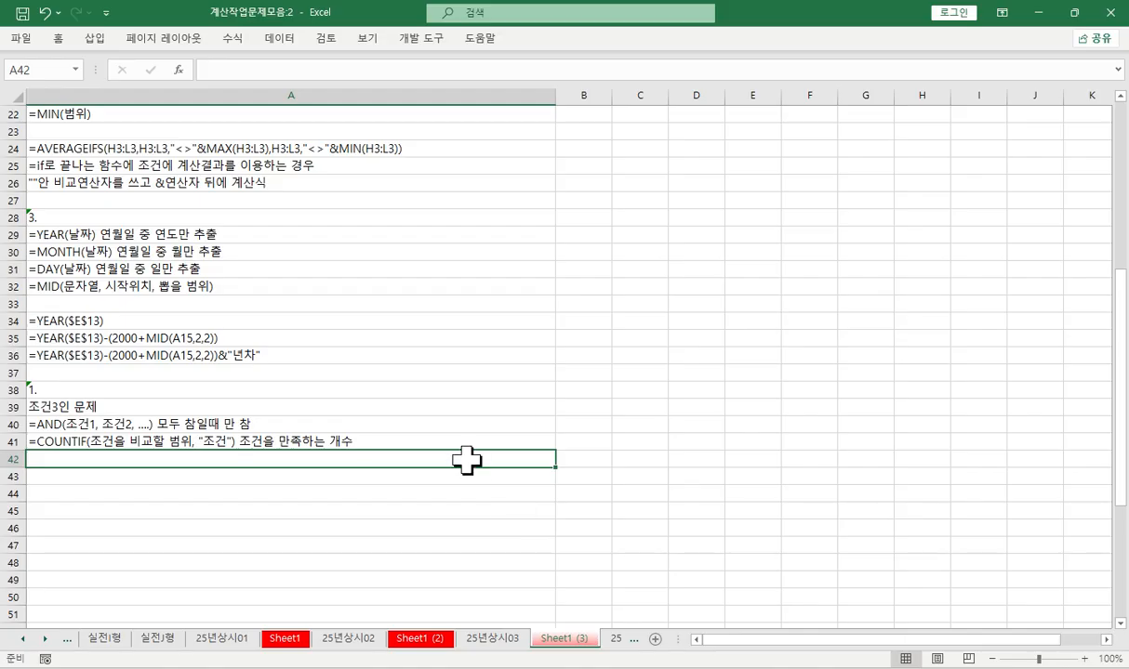
scroll(428, 446, "down", 2)
left_click(131, 391)
key("ctrl+v")
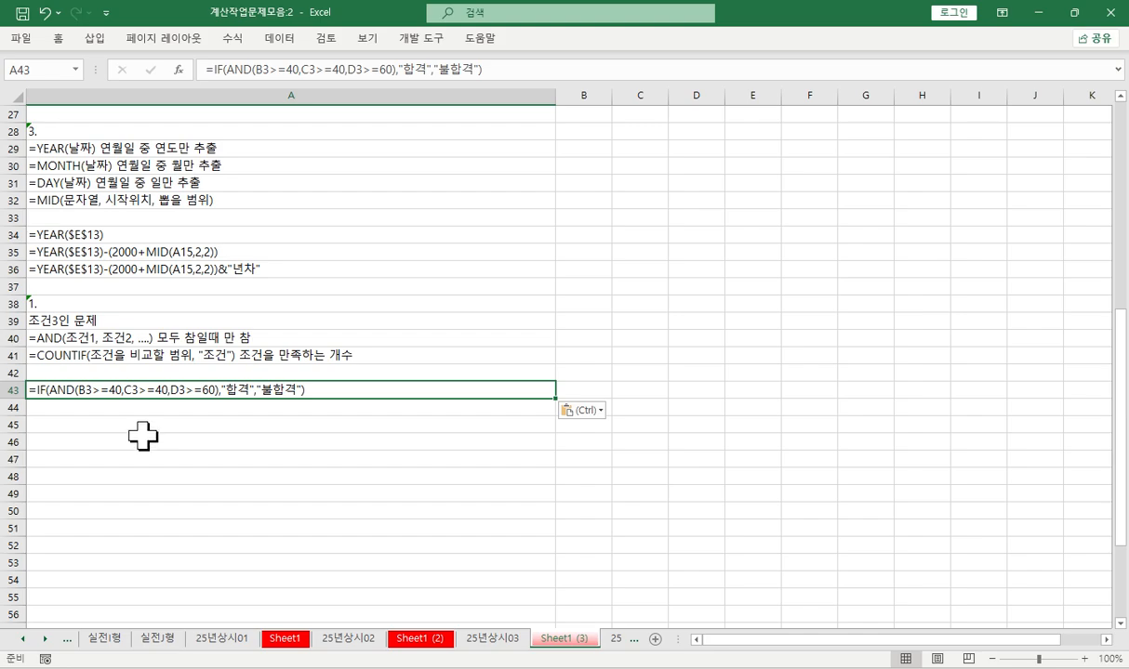
- Begin an alternative formula note in A44 on Sheet1 (3) with the COUNTIF function
scroll(315, 165, "down", 1)
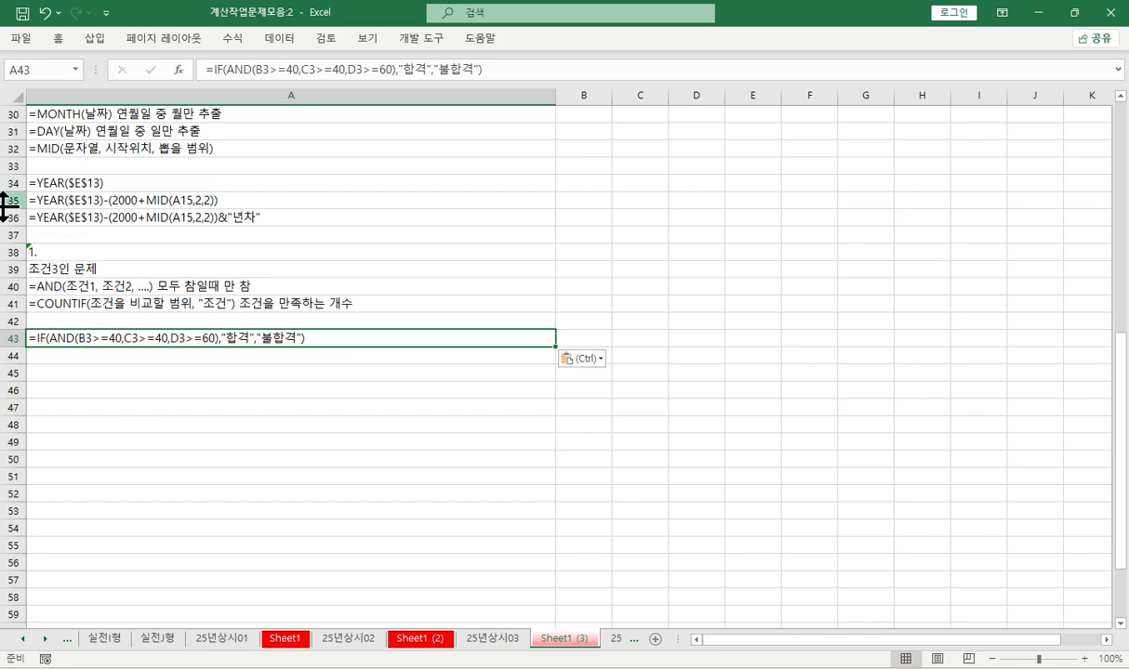
left_click(82, 358)
scroll(83, 353, "down", 2)
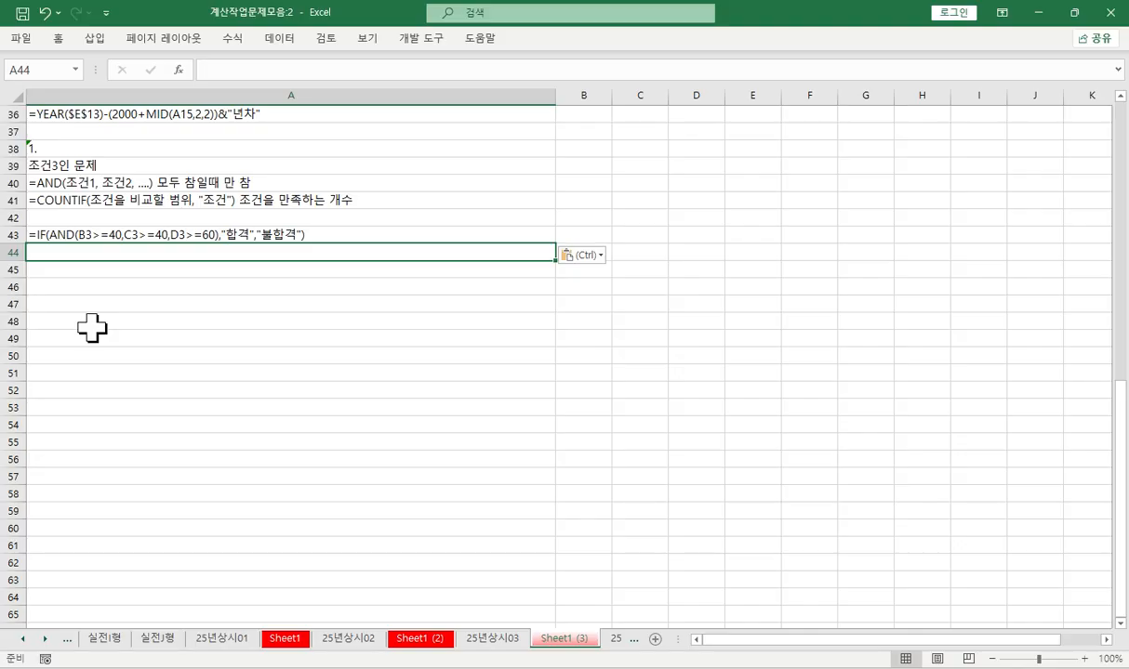
left_click(88, 234)
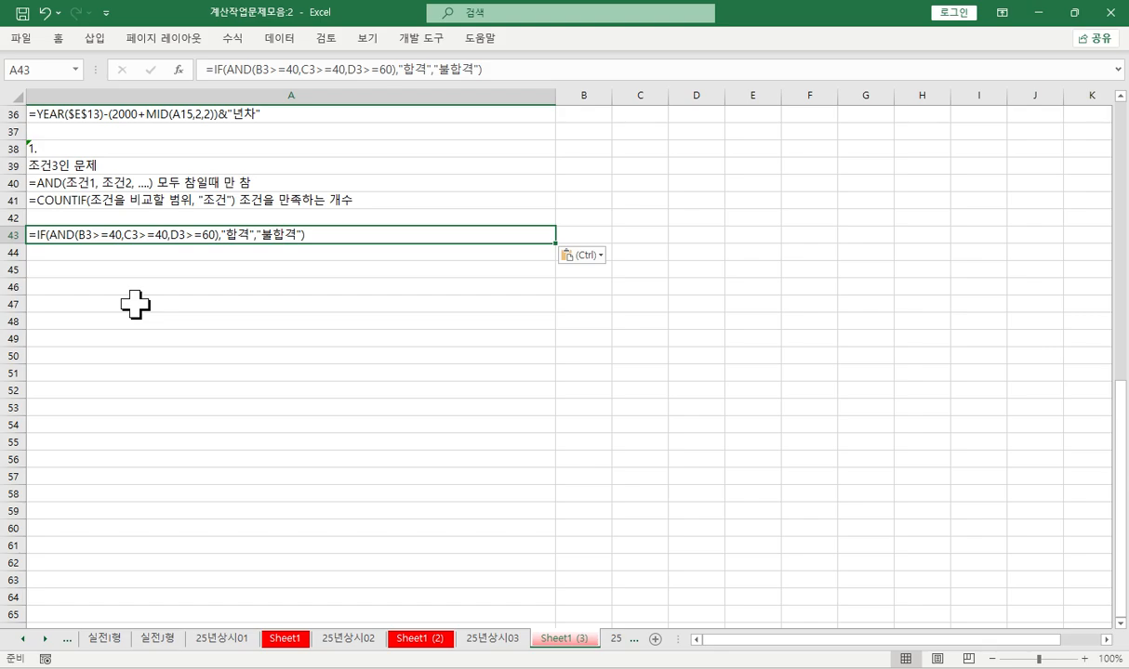
left_click(137, 254)
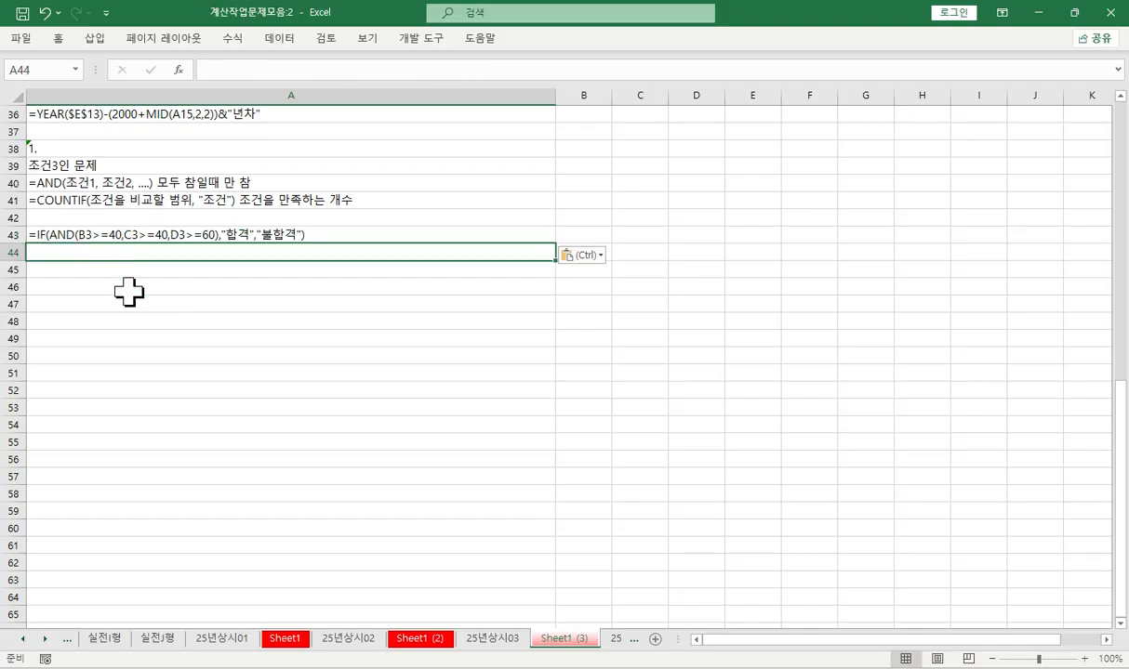
key("F2")
type("=채ㅕ")
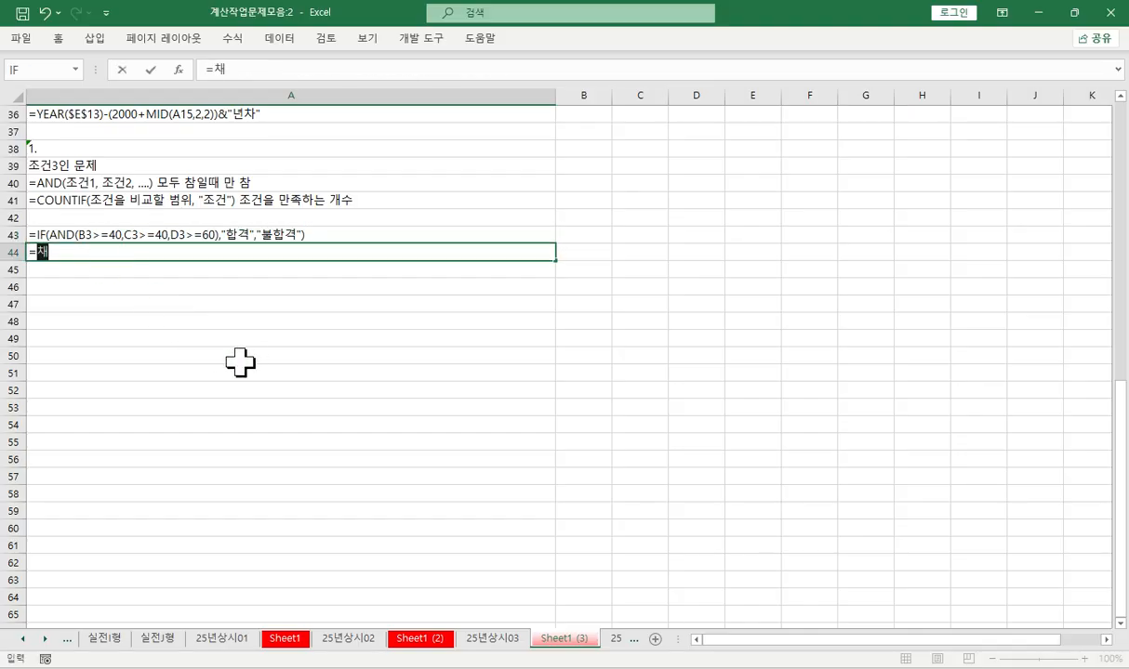
key("BackSpace")
key("BackSpace")
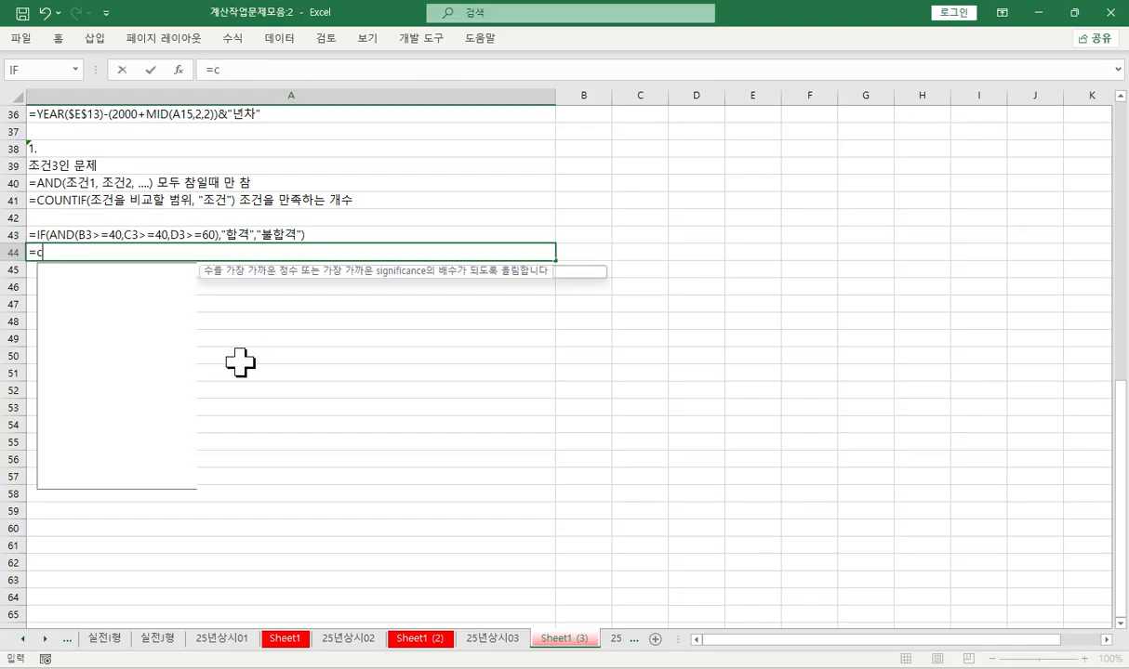
type("cou")
key("Down")
key("Down")
key("Tab")
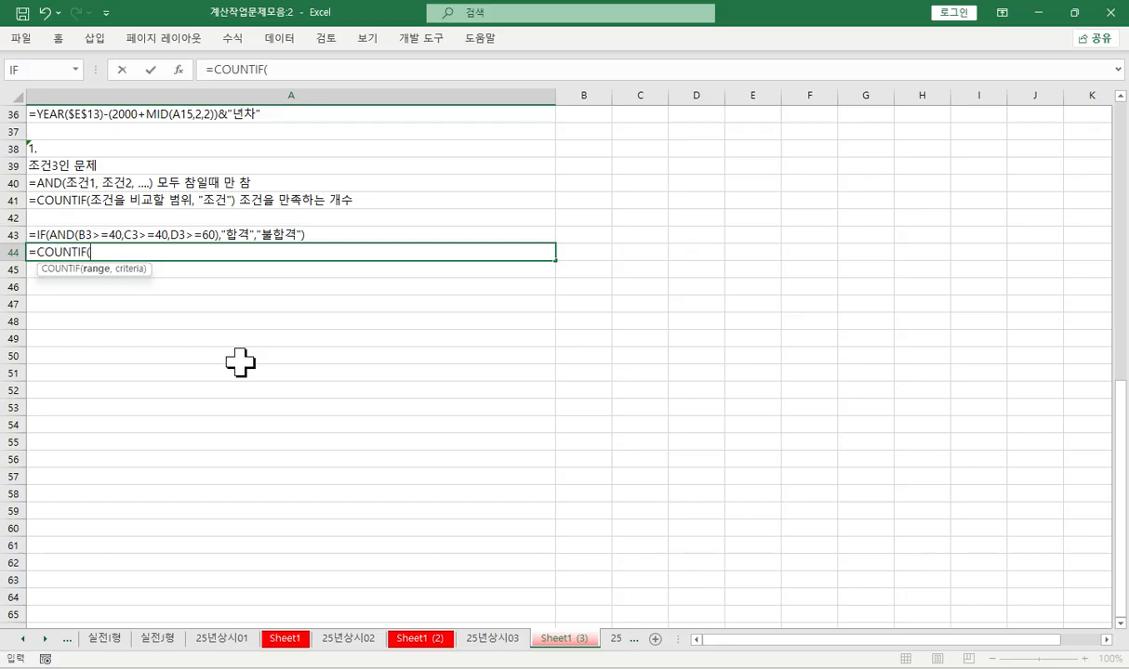
- Complete the A44 note as =COUNTIF(B3:C3, ">=40")=2
type("B#")
key("BackSpace")
type("3:C3, ")
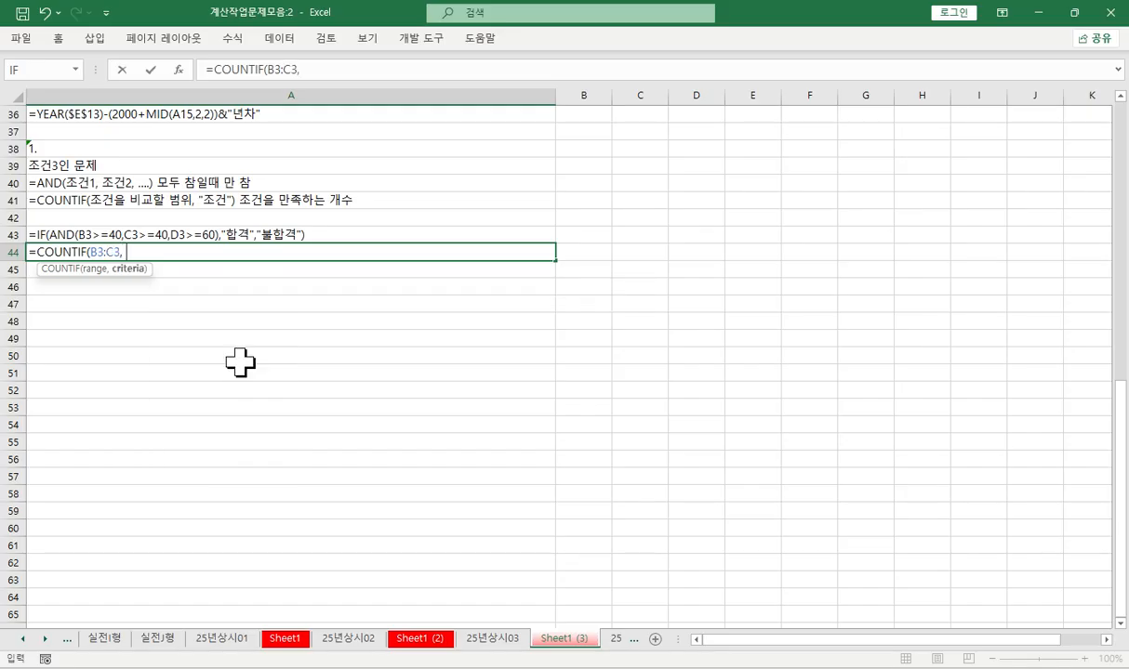
type("\">=40\")")
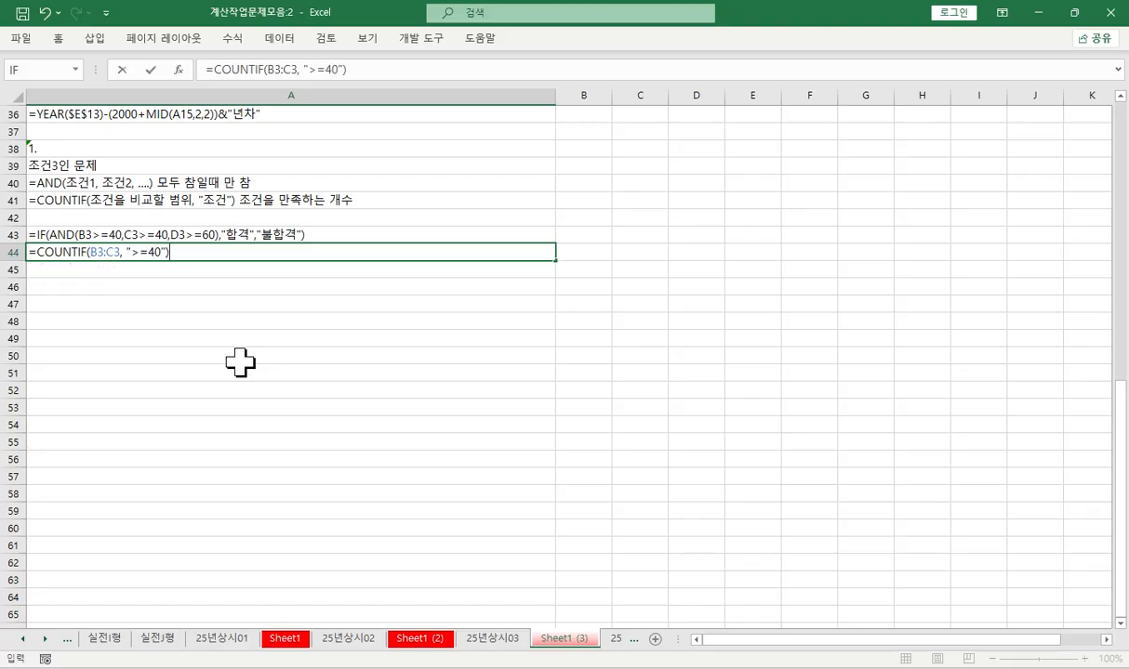
type("-")
key("BackSpace")
type("=2")
key("Return")
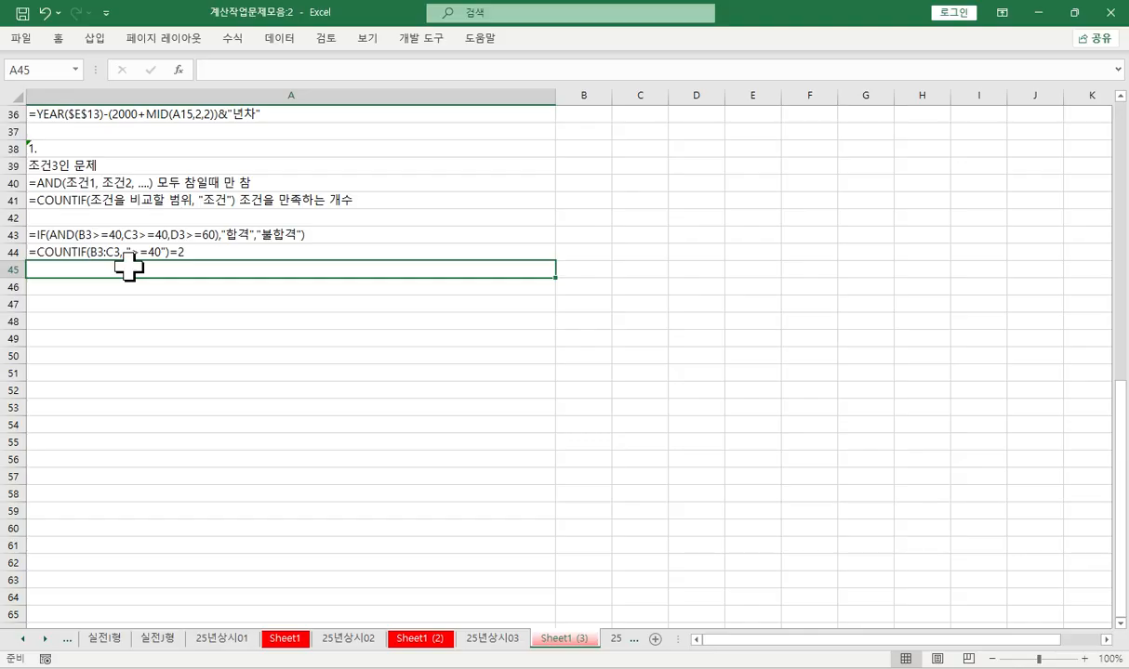
- Clear the 결과 formulas in E3:E11 of [표1] on 25년상시03
left_click(468, 638)
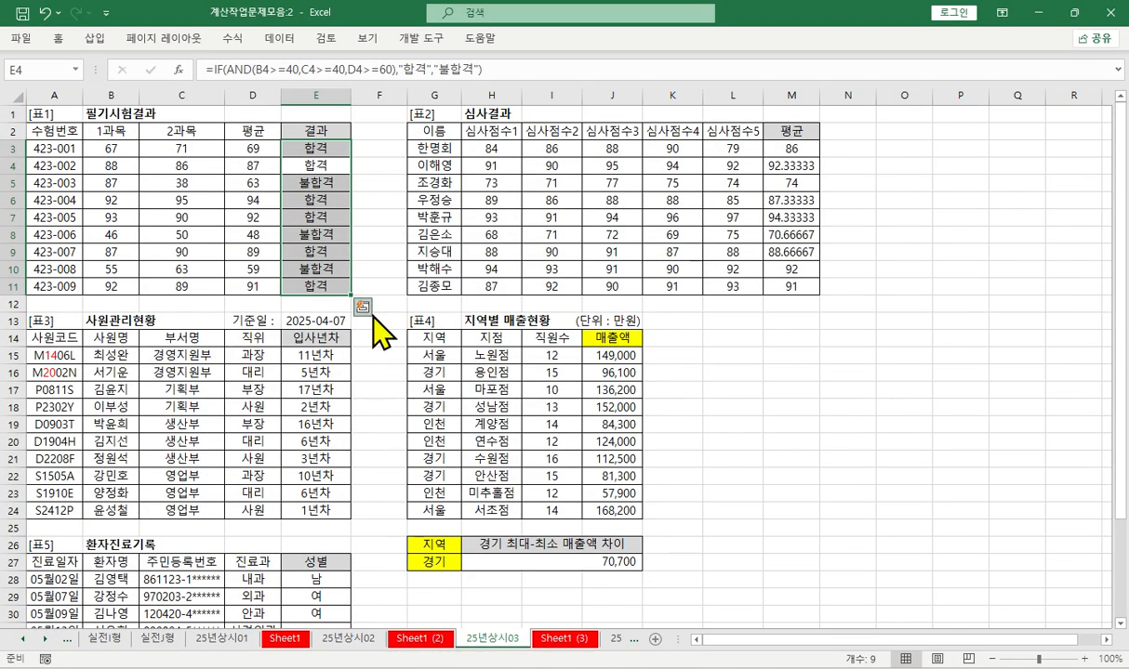
left_click(307, 149)
left_click_drag(307, 149, 307, 286)
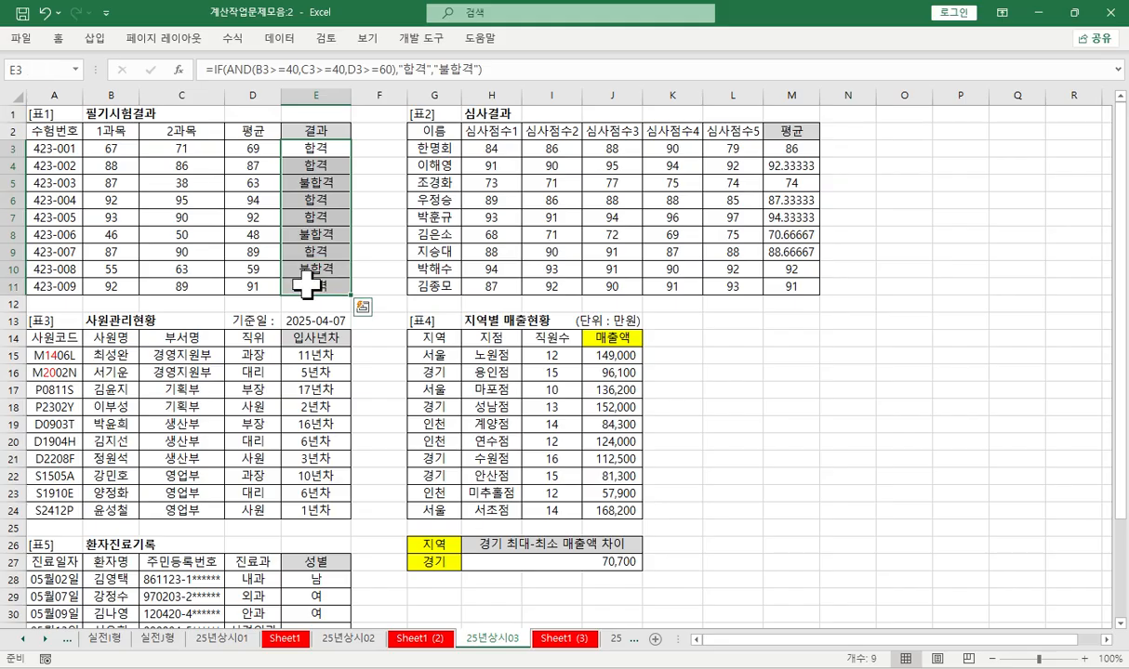
key("Delete")
- Start a COUNTIF function in E3 and open its function arguments
left_click(275, 69)
type("=cou")
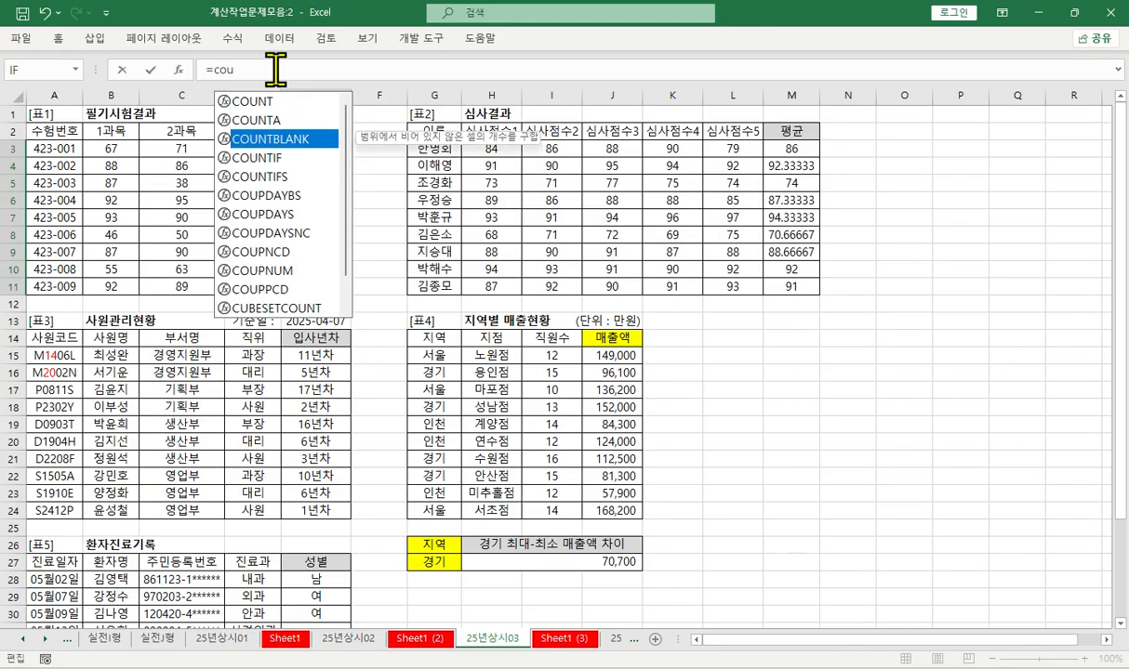
key("Down")
key("Tab")
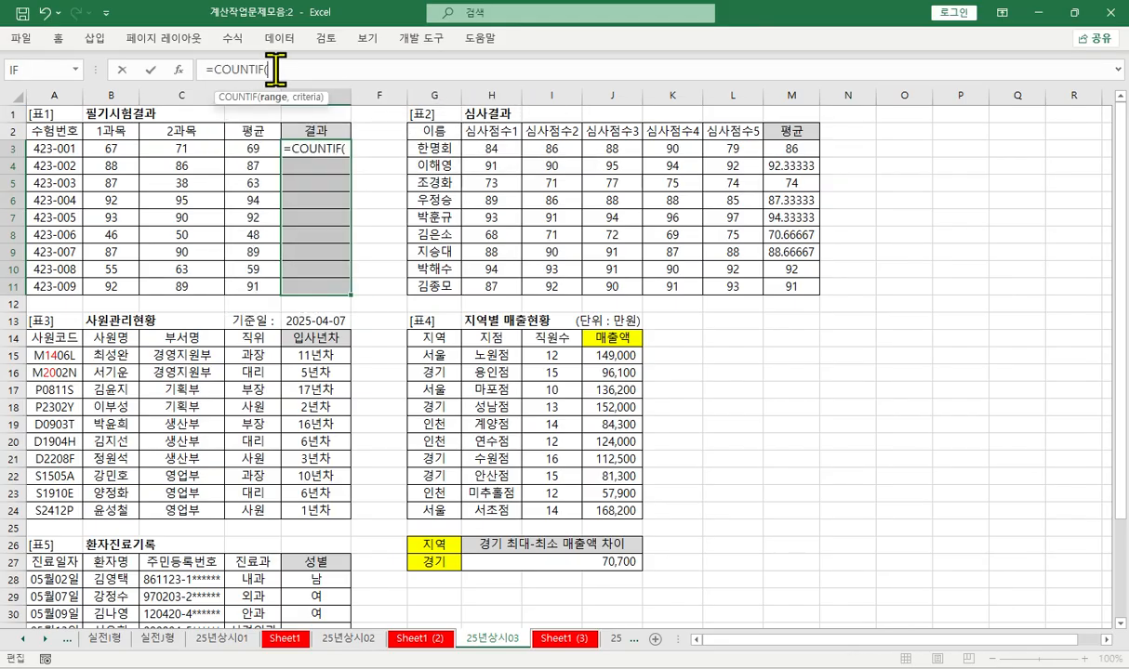
left_click(178, 70)
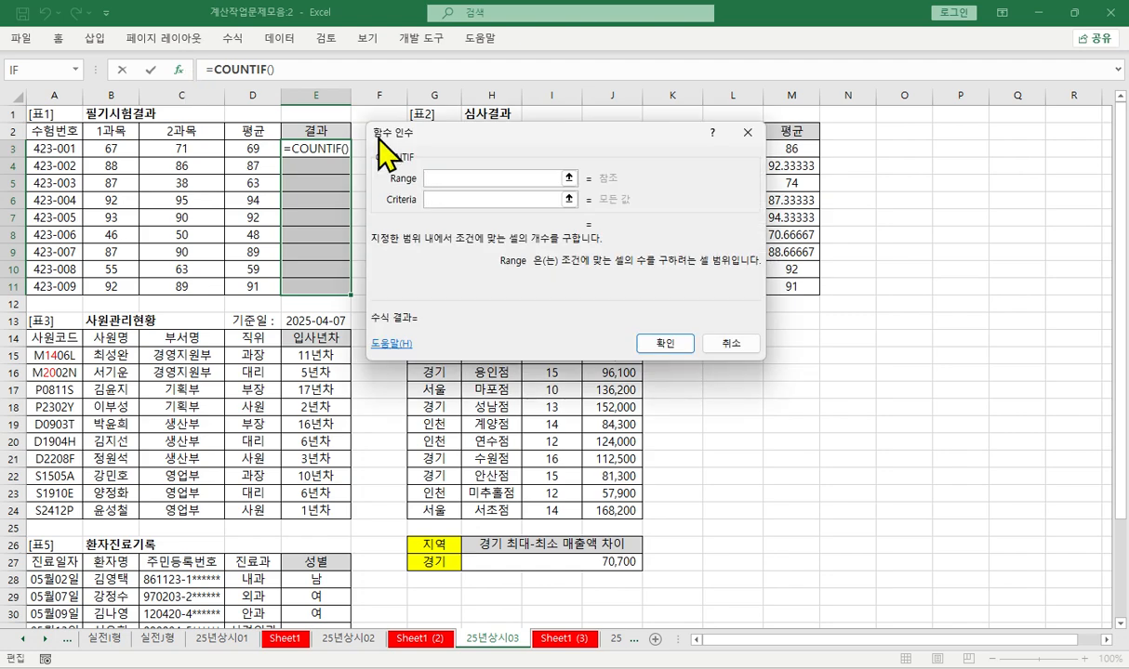
- Set the COUNTIF range in E3 to B3:C3 with the criteria ">=40"
left_click_drag(106, 147, 151, 149)
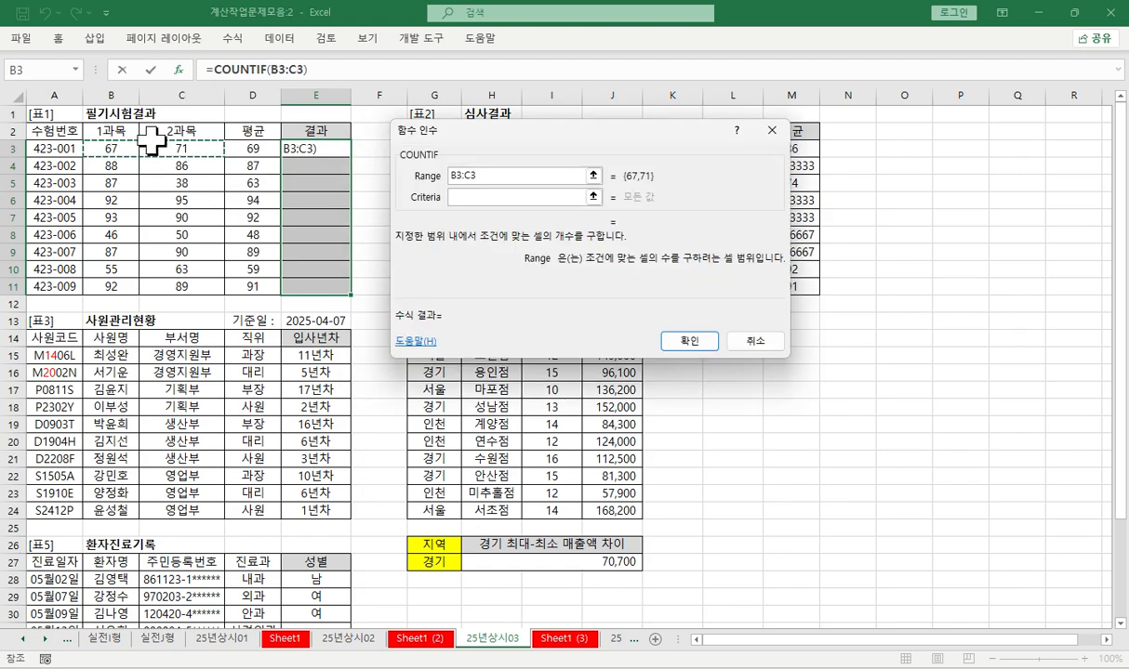
key("Tab")
type(">=40")
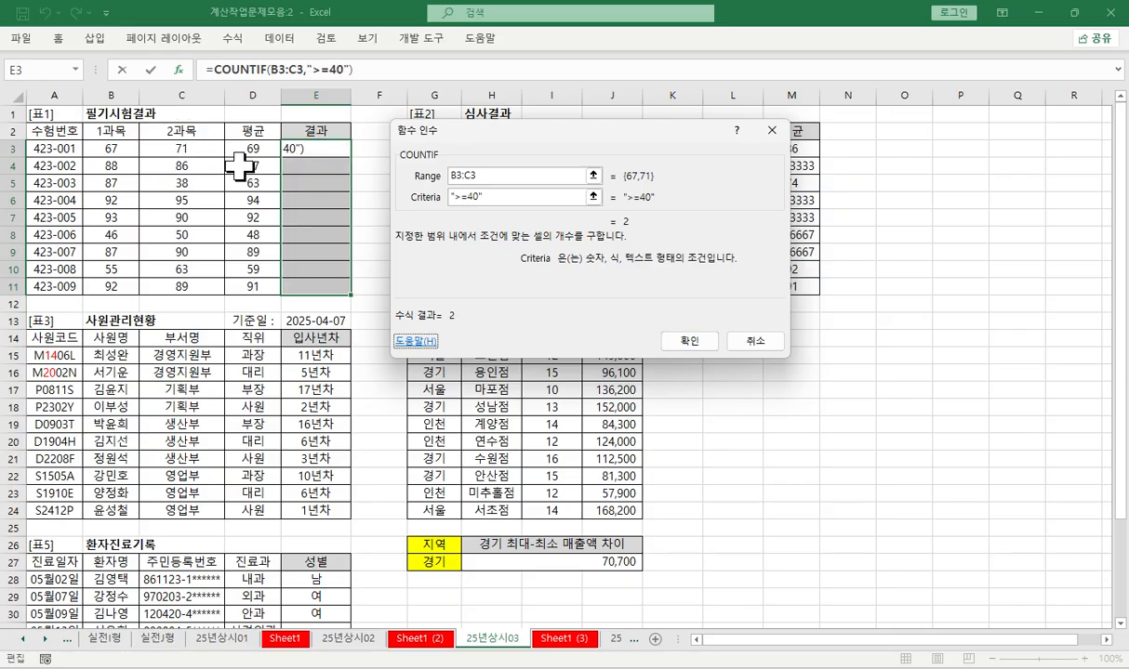
left_click(688, 344)
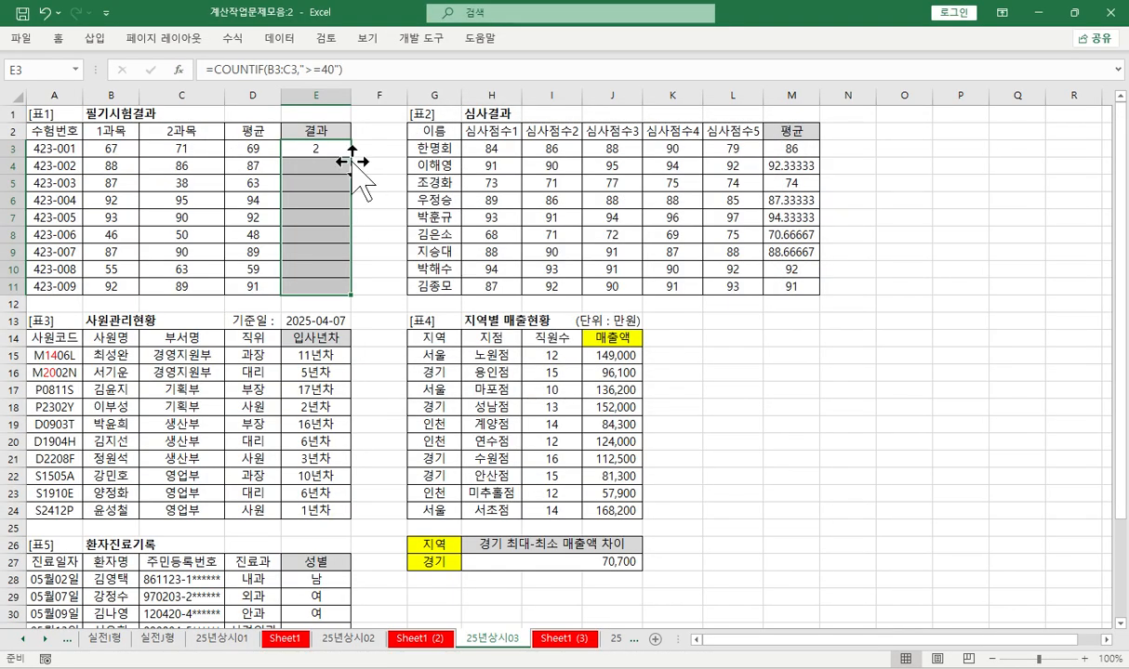
- Compare the COUNTIF in E3 with 2 by appending =2, and fill the formula down to E11
left_click(383, 65)
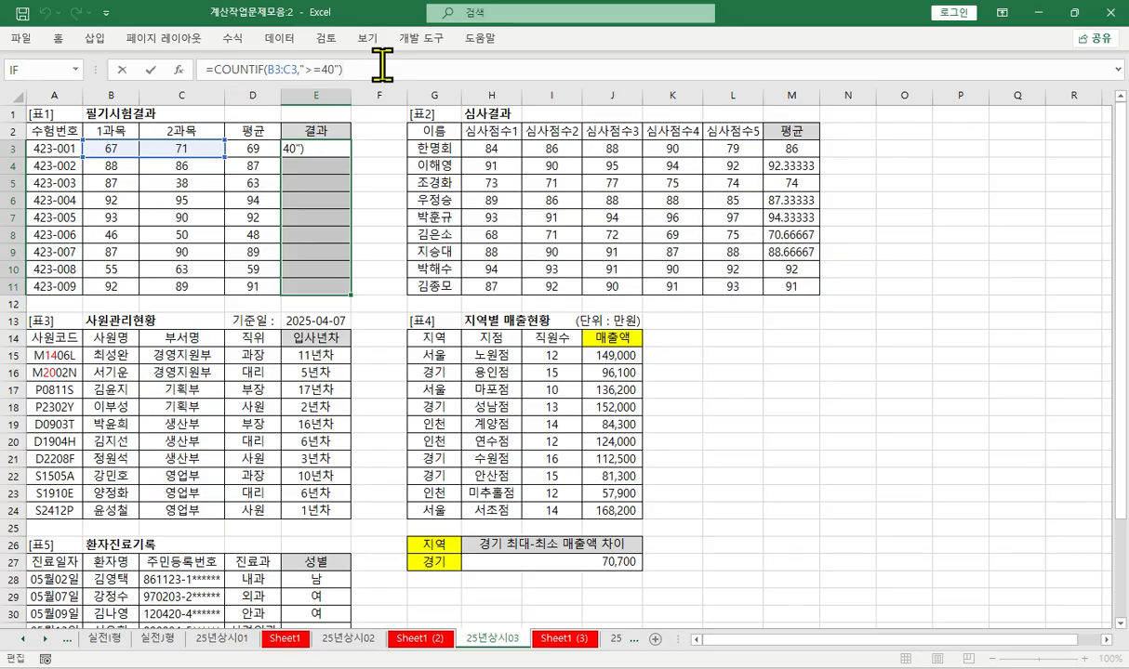
type("=2")
key("Return")
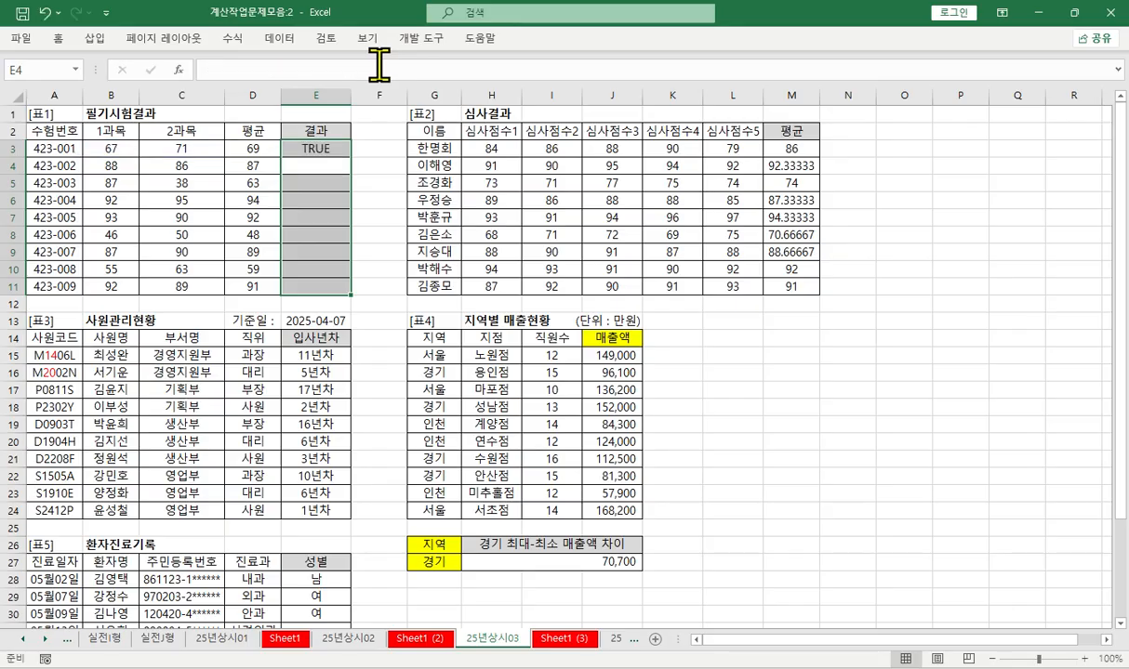
key("ctrl+v")
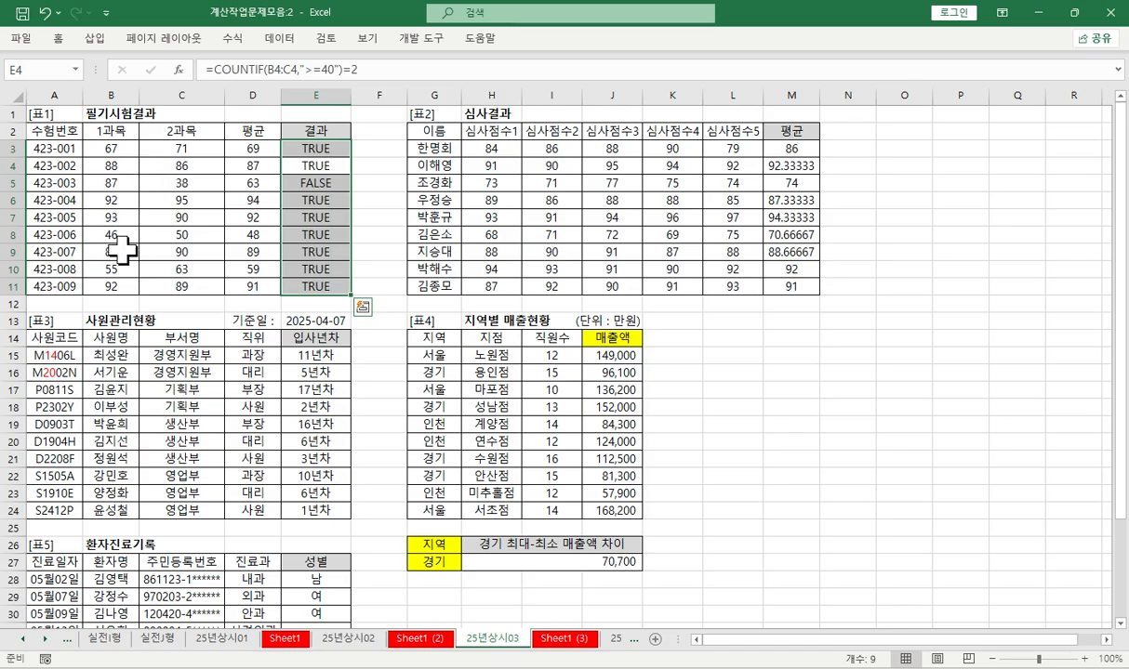
left_click(321, 149)
left_click(234, 70)
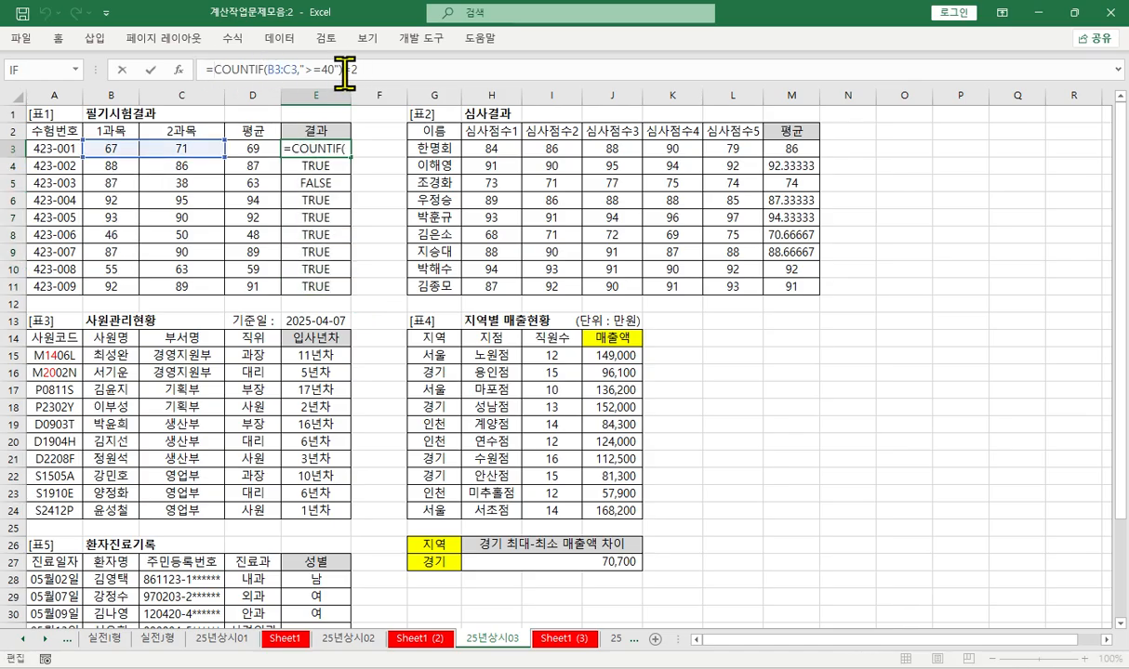
type("AND(")
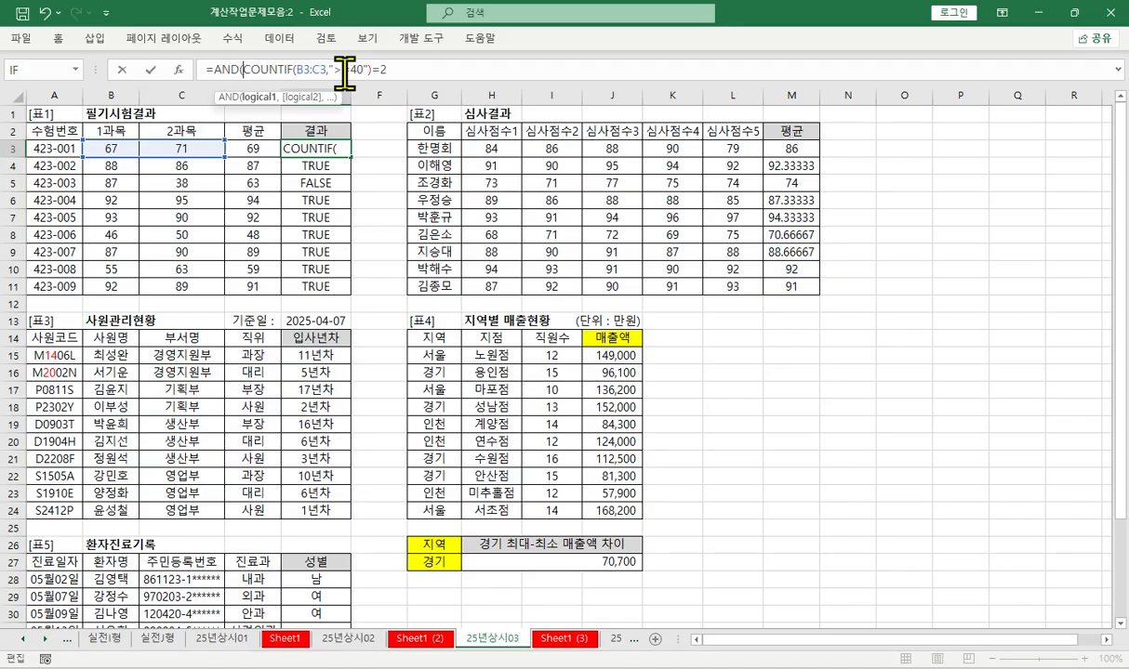
key("Left")
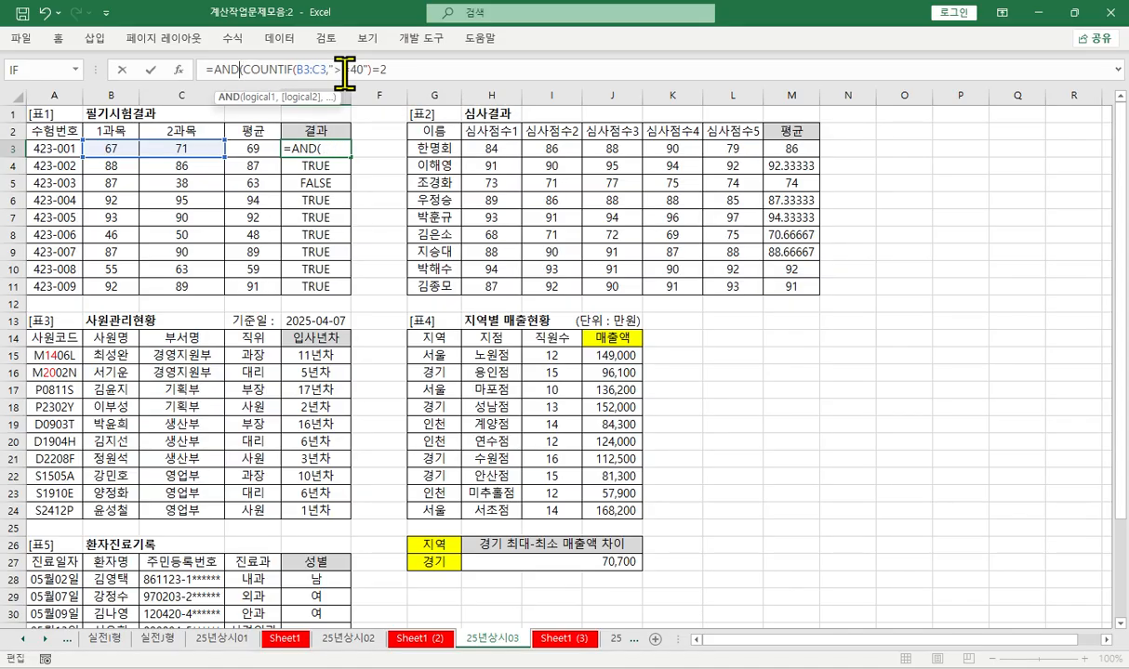
key("ctrl+a")
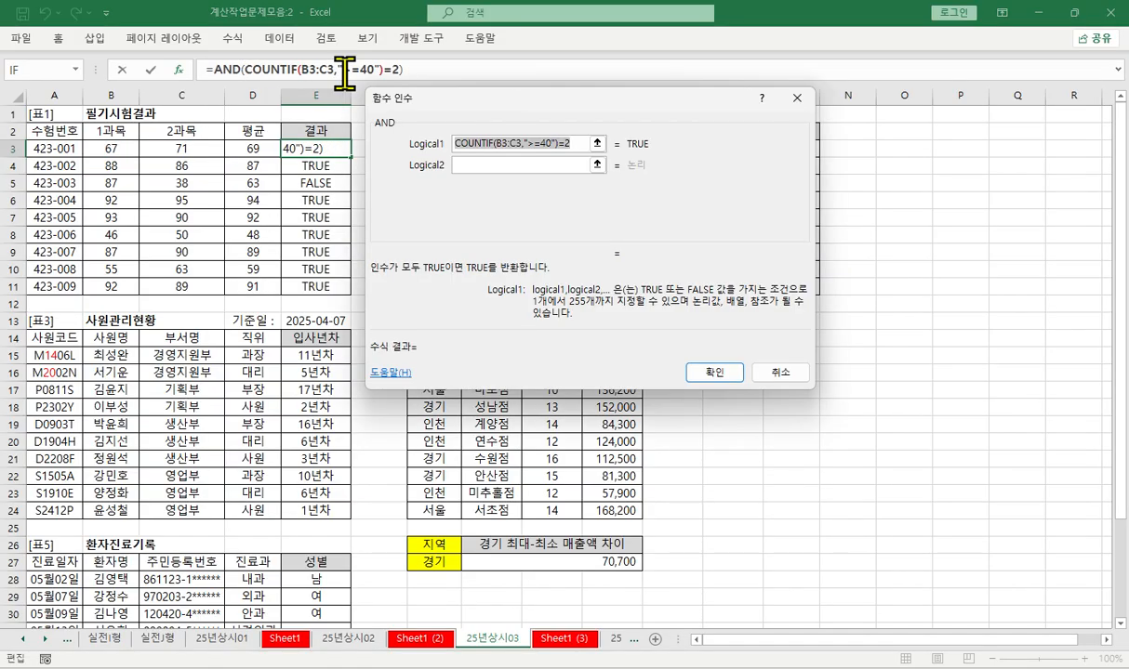
left_click(245, 151)
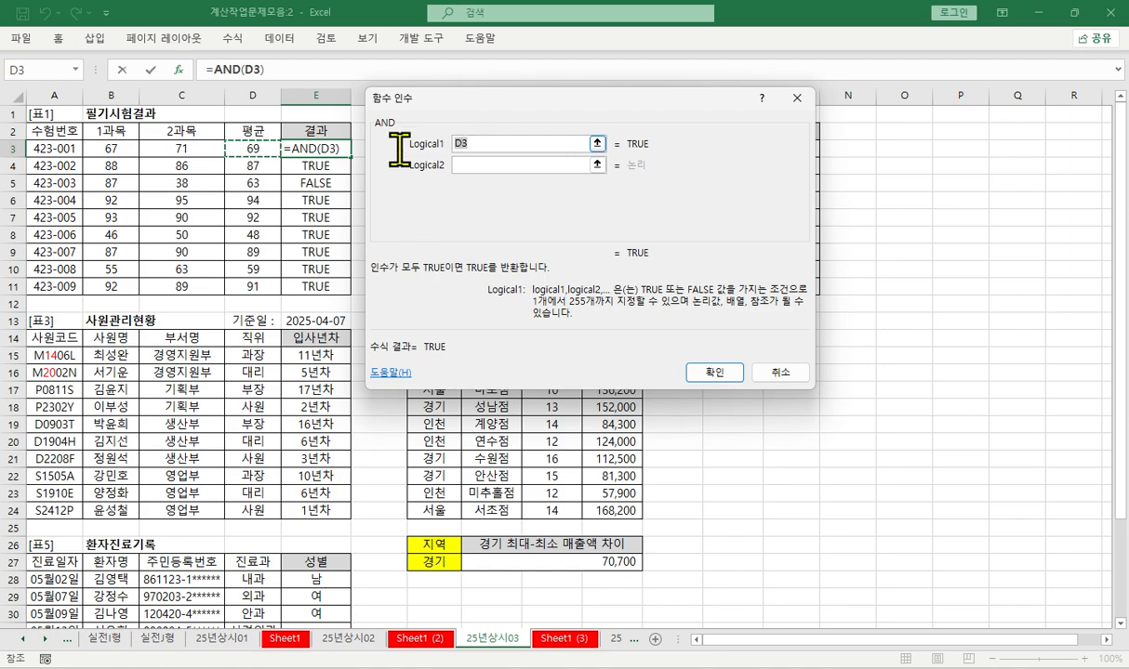
key("Escape")
- Wrap the E3 COUNTIF comparison in AND with D3>=60 as the second condition, and fill the formula down to E11
left_click(209, 68)
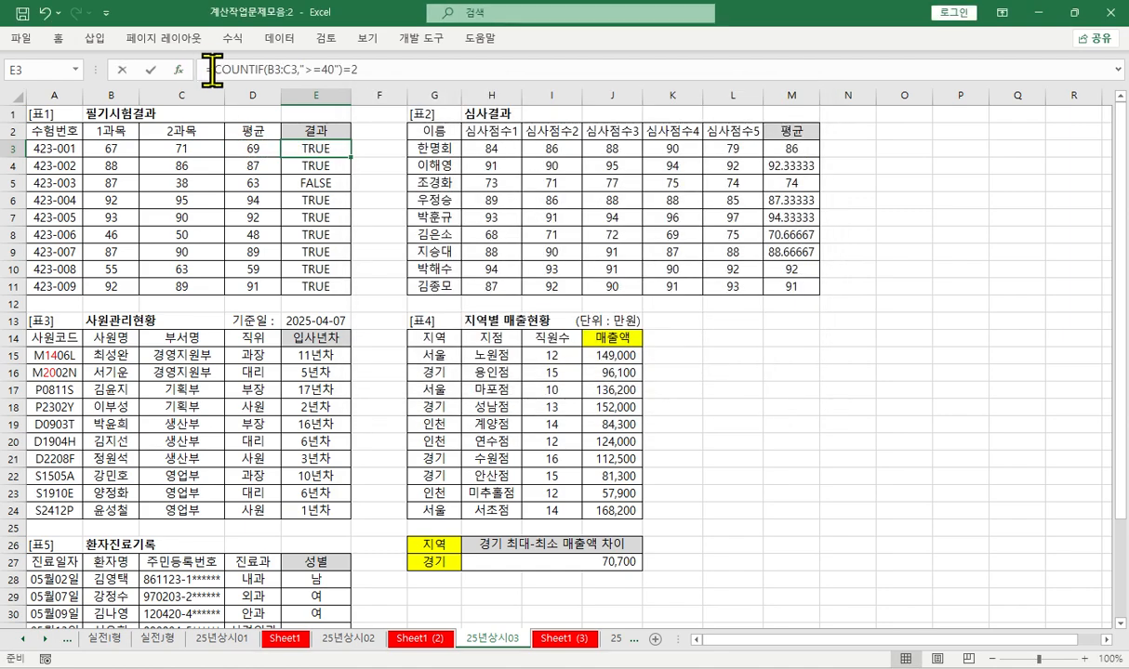
type("AND(")
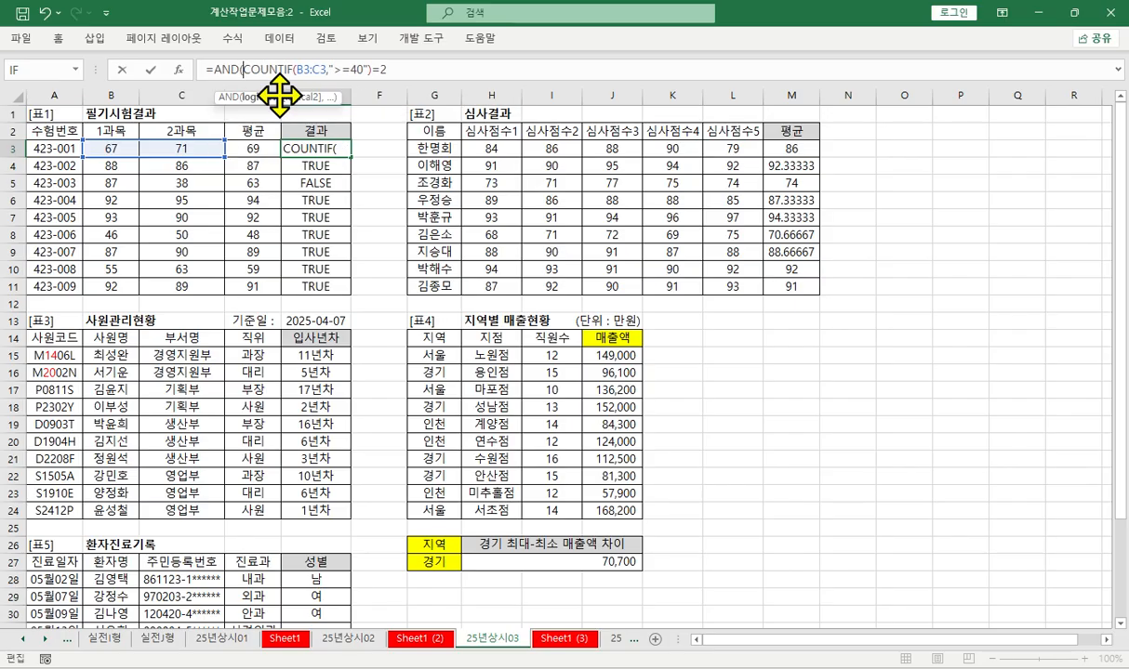
key("ctrl+a")
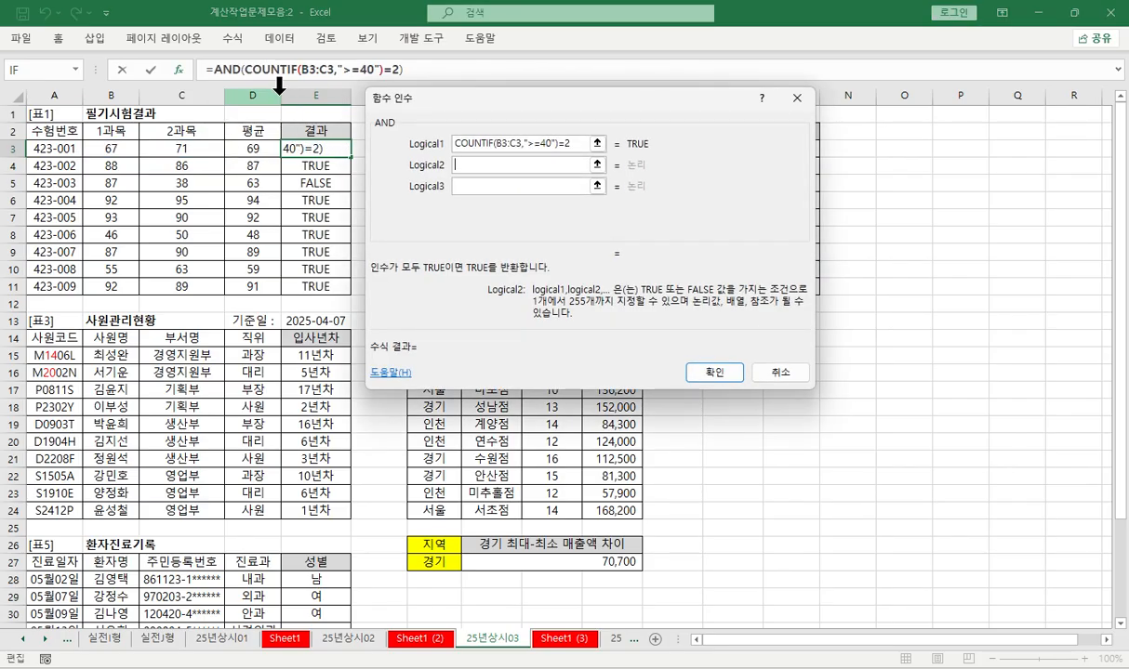
left_click(252, 151)
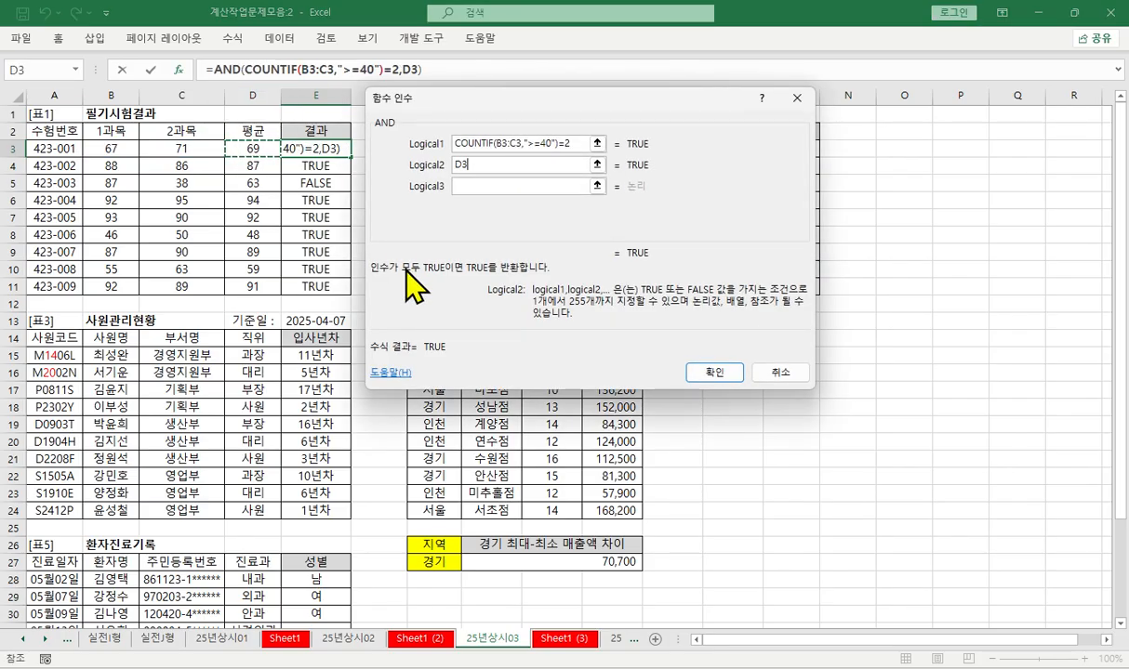
type(">=60")
key("Return")
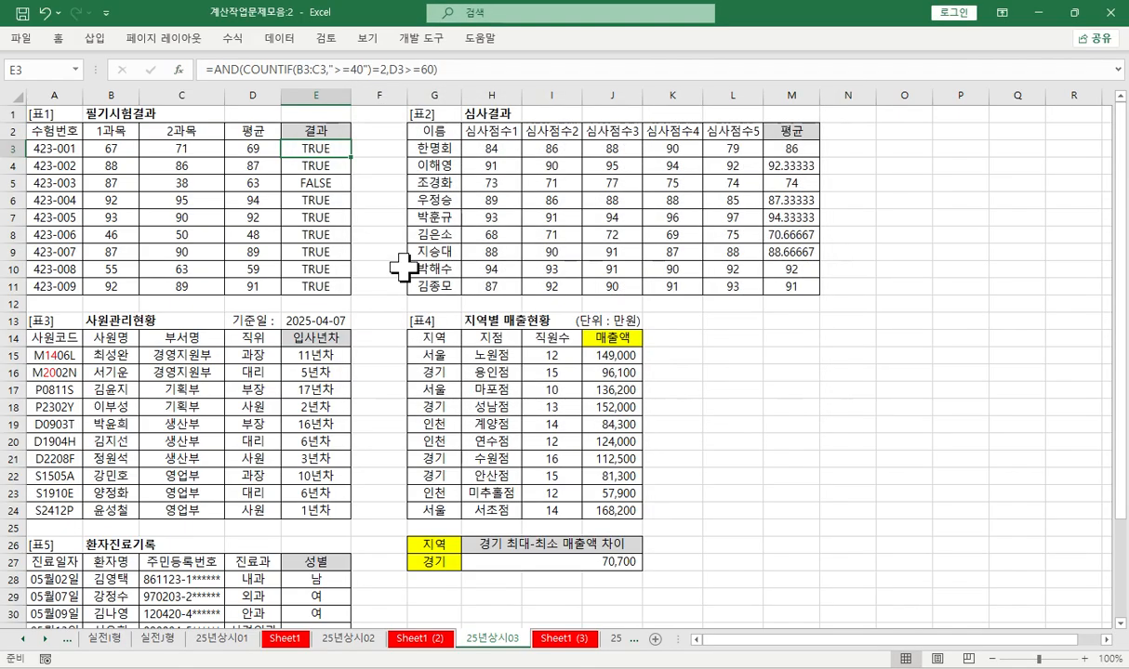
double_click(353, 160)
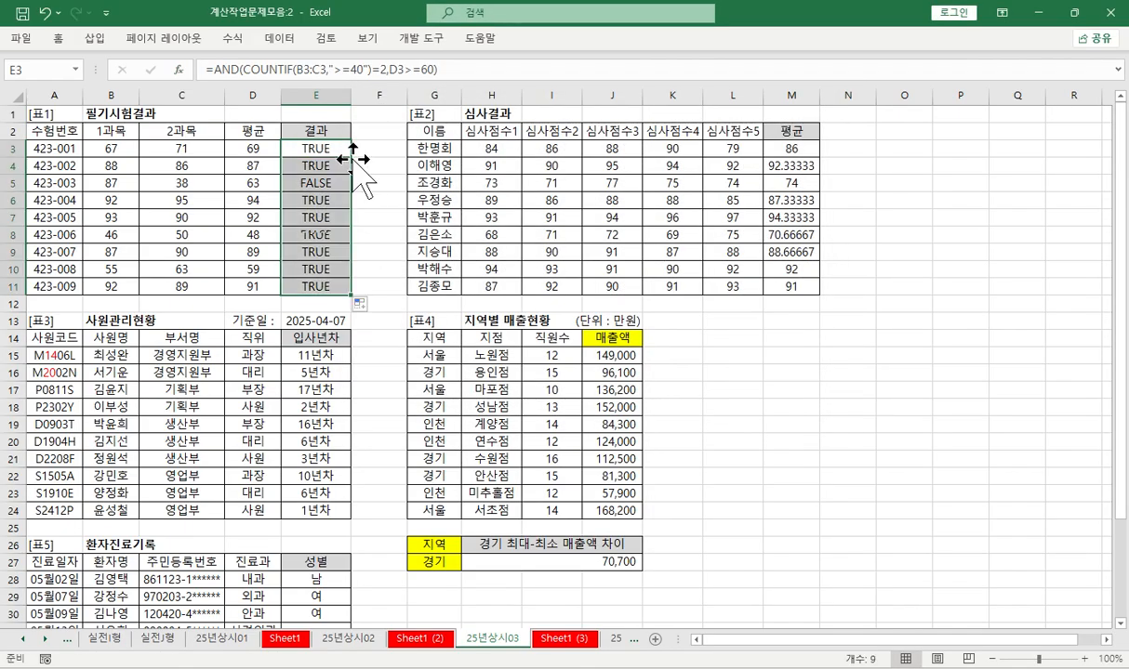
- Wrap the AND formula in IF for E3:E11, returning "합격" when true and "불합격" when false
left_click(214, 78)
type("IF(")
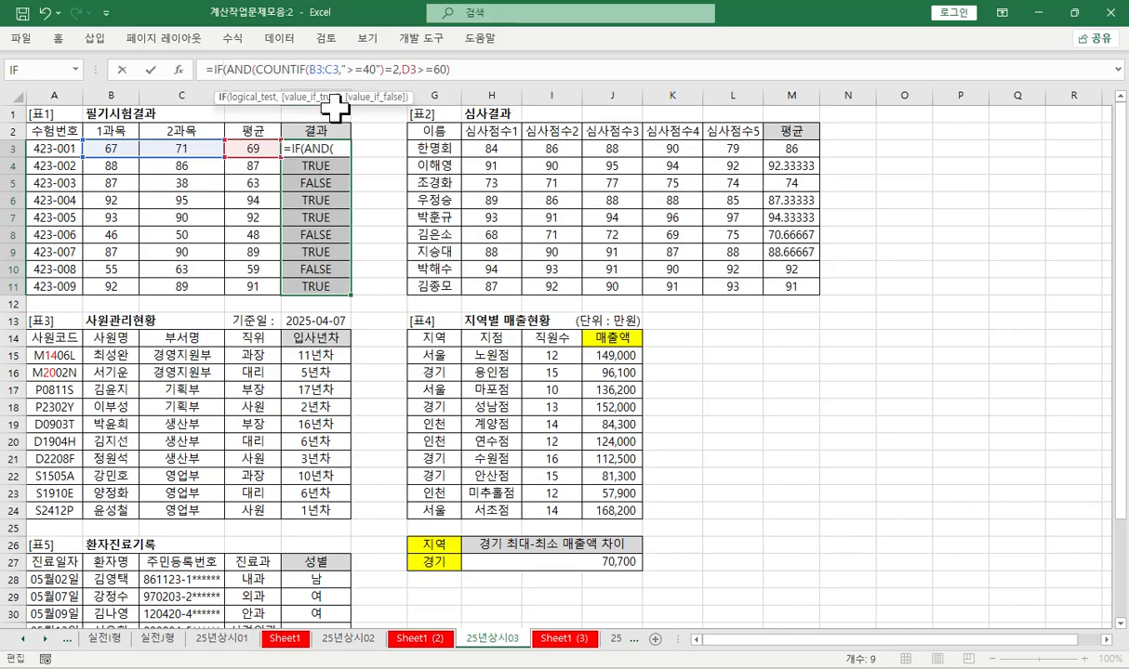
key("ctrl+a")
key("Tab")
type("\"합격\"")
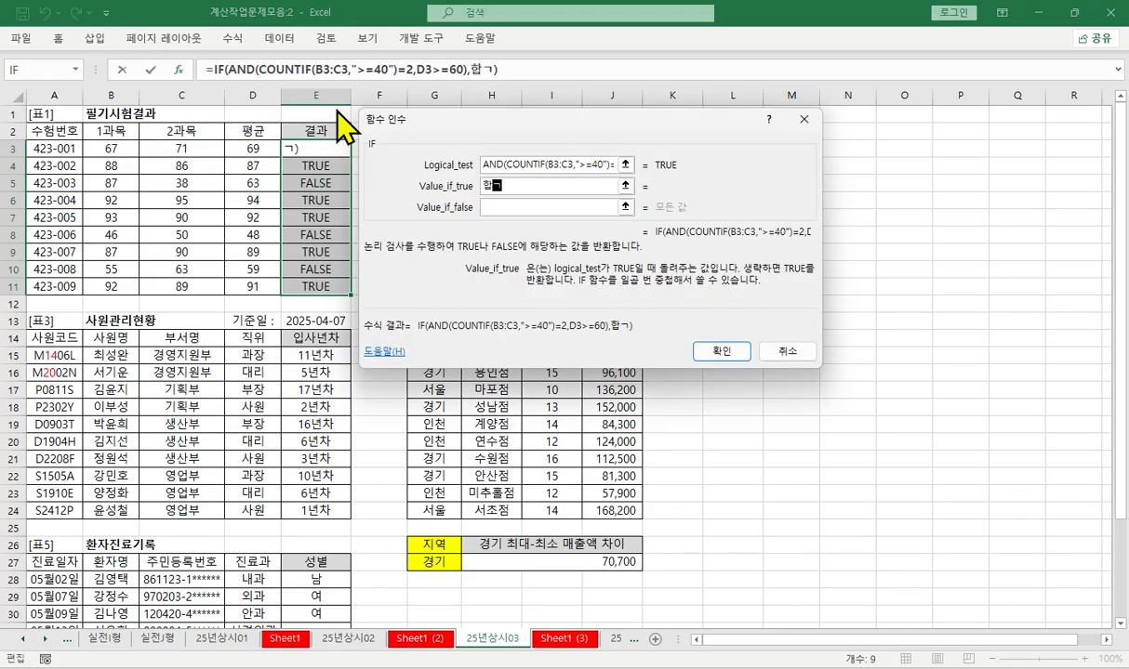
key("Tab")
type("\"불합격\"")
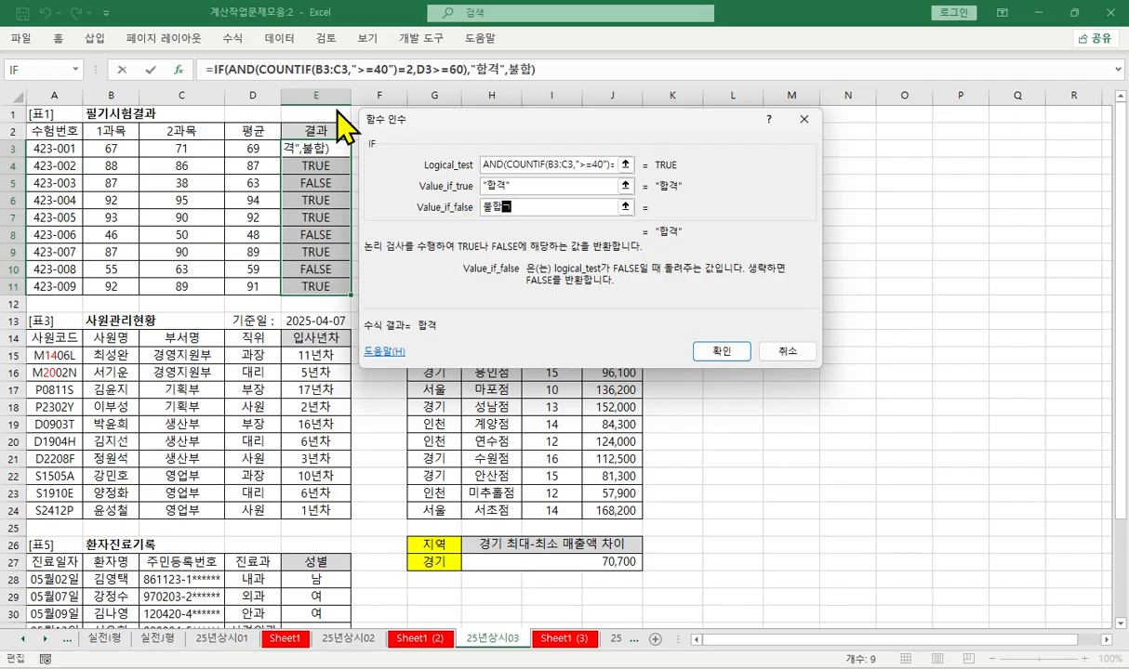
key("Tab")
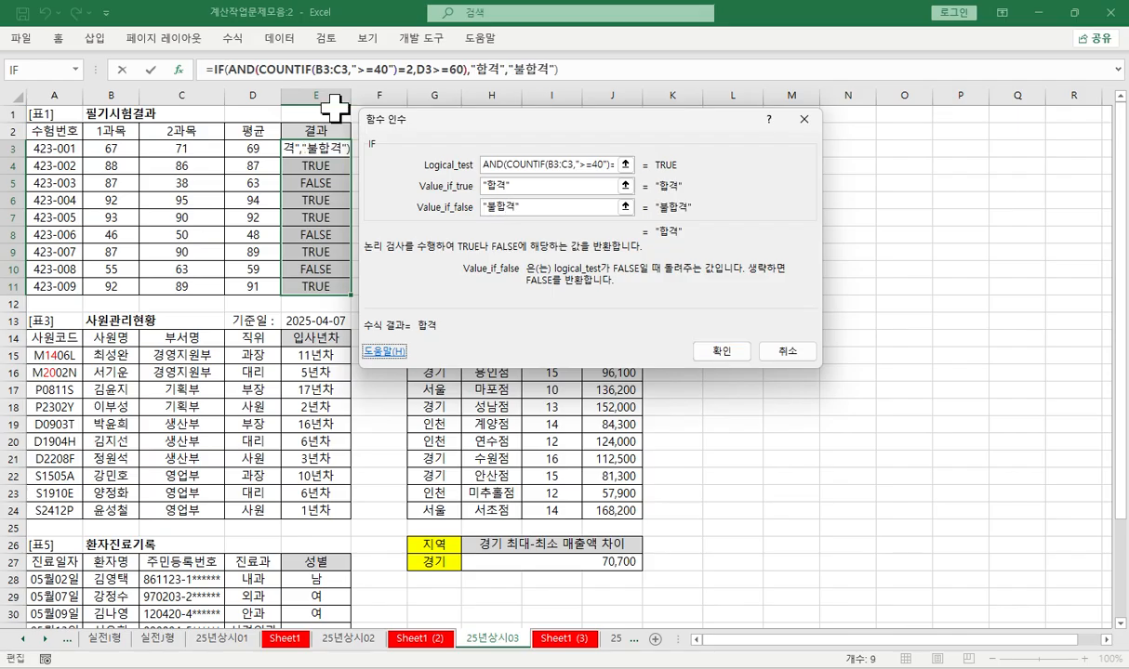
left_click(722, 353)
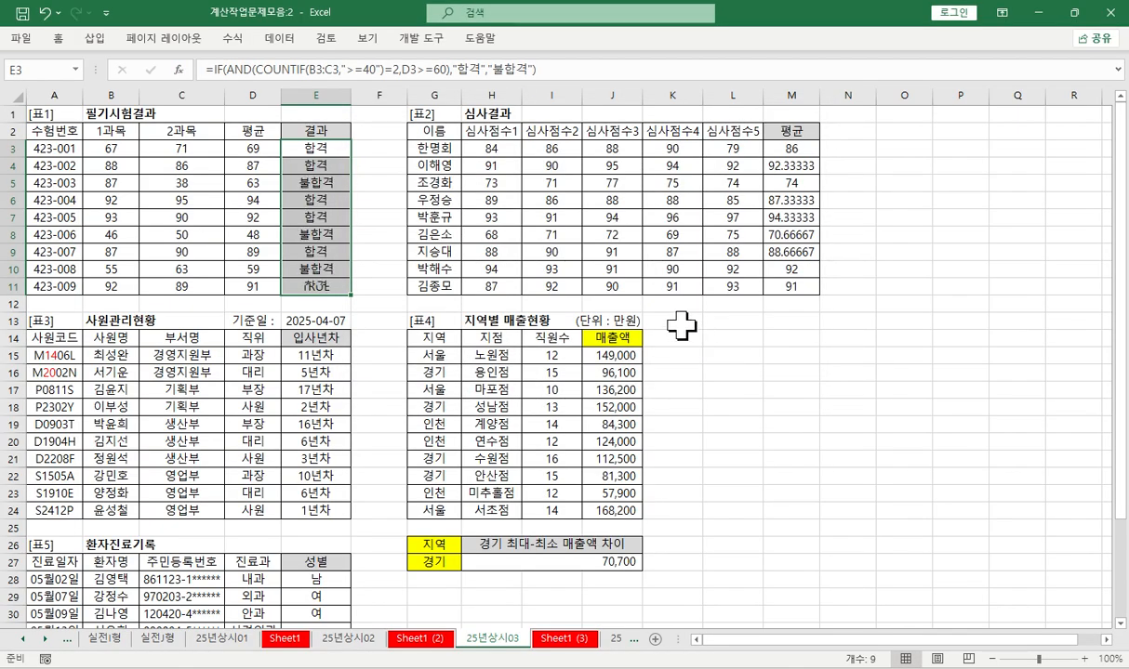
- Copy the complete IF formula text from E3 and paste it into A46, A47 and A48 of Sheet1 (3)
left_click_drag(558, 77, 159, 67)
key("ctrl+c")
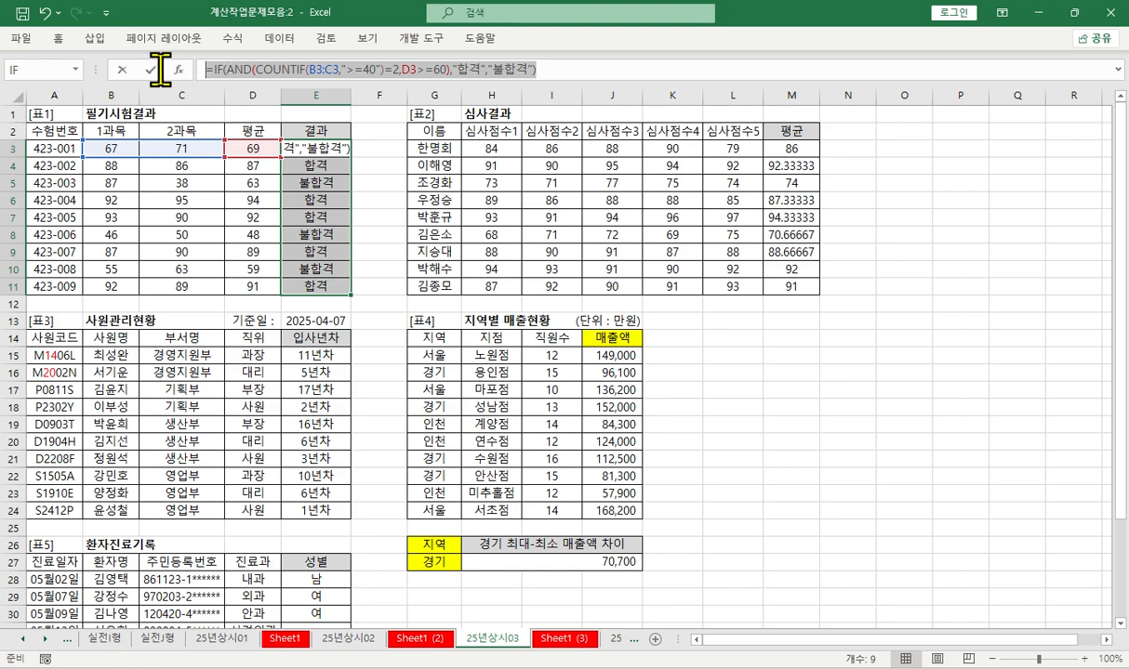
key("Return")
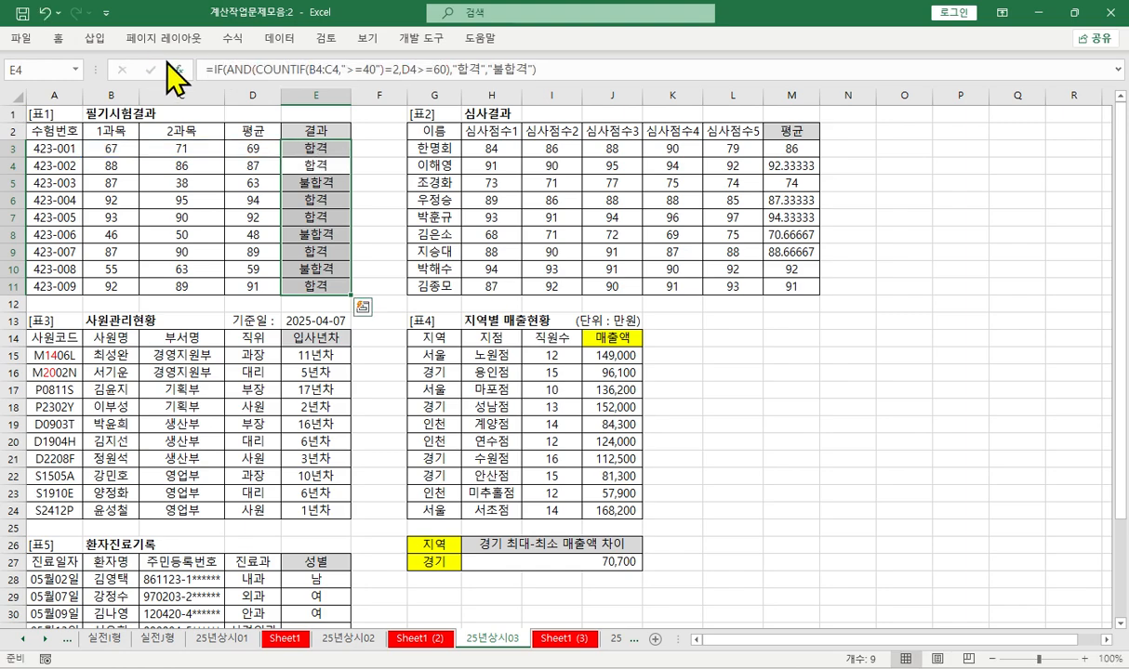
left_click(559, 638)
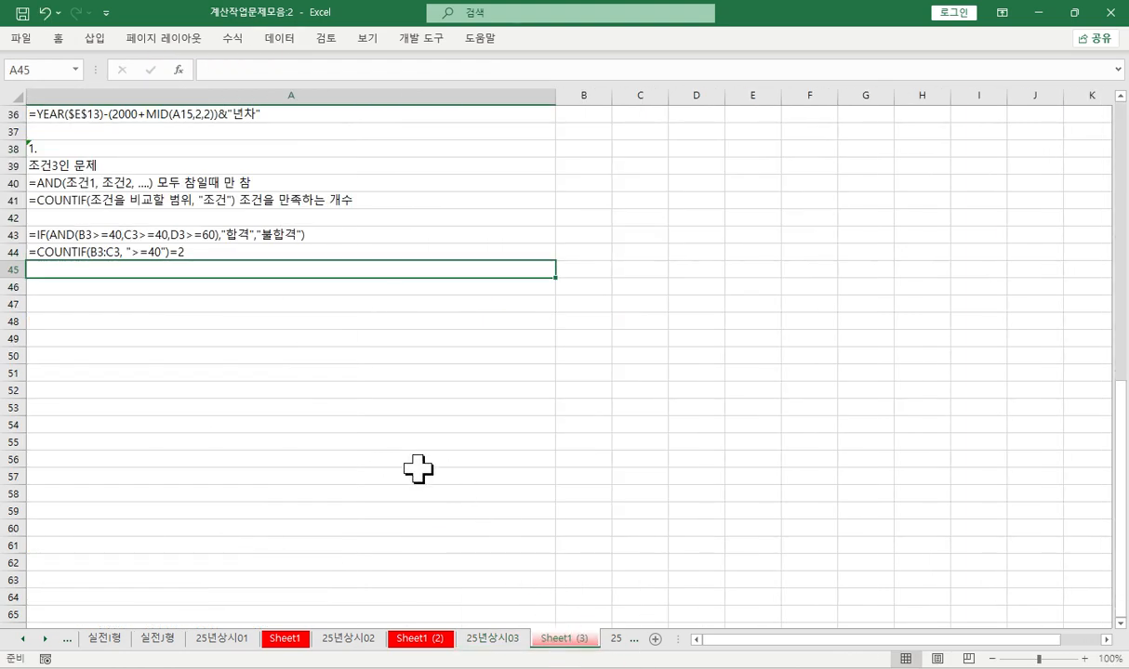
key("Return")
key("ctrl+v")
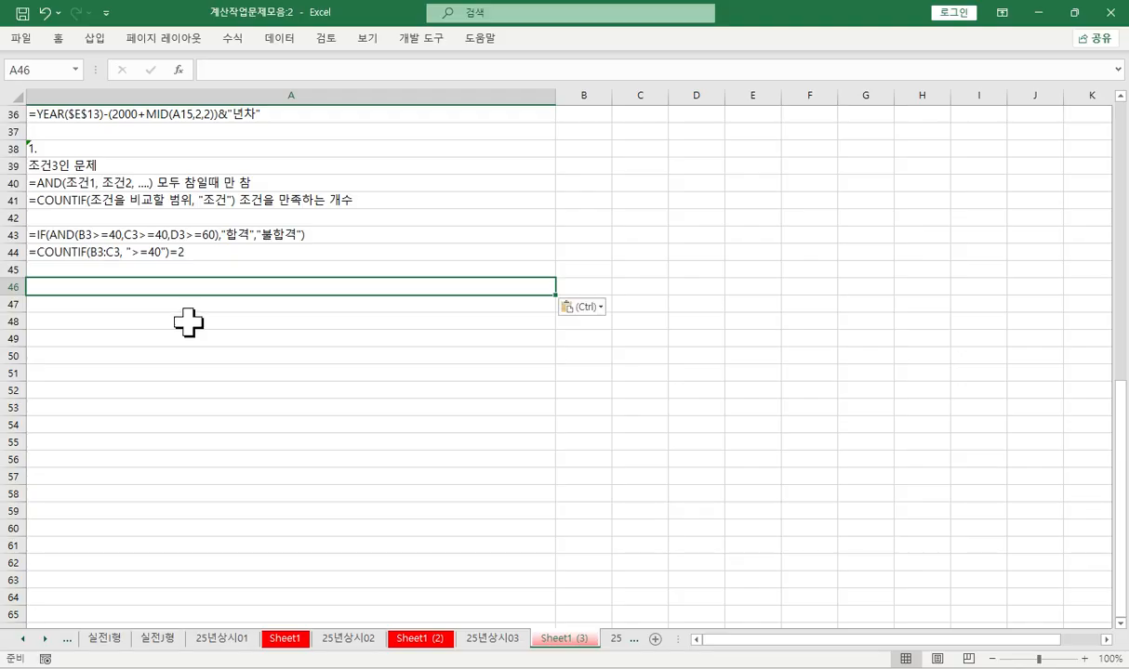
key("Return")
key("ctrl+v")
key("Return")
key("ctrl+v")
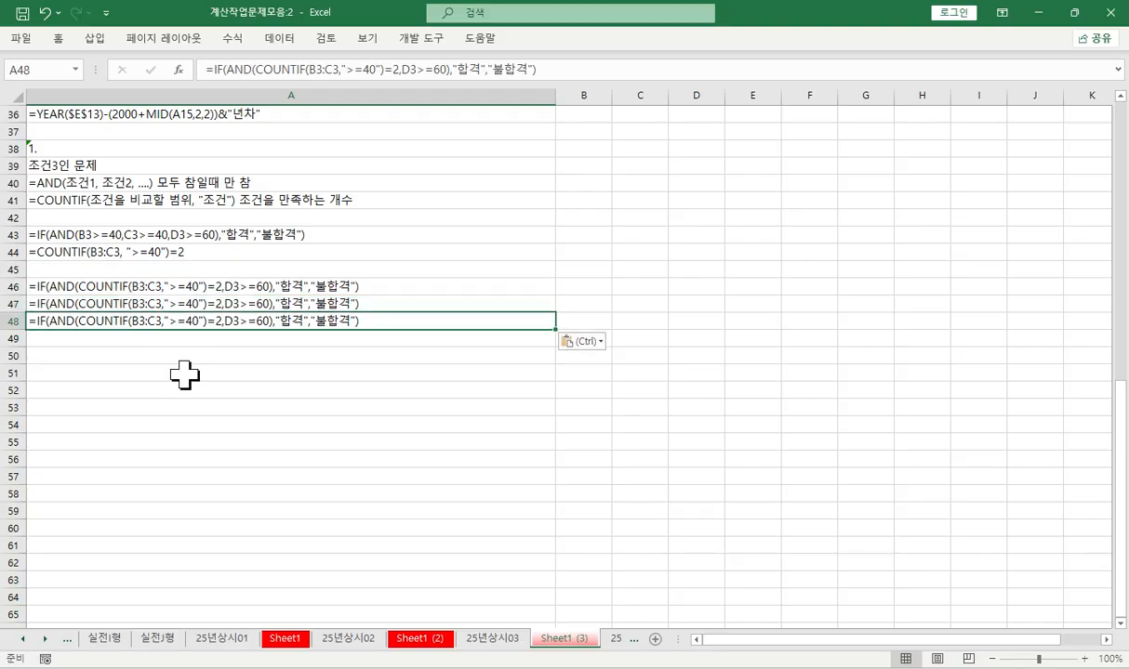
- Move the COUNTIF note from A44 to A45, directly above the pasted formulas
left_click(134, 233)
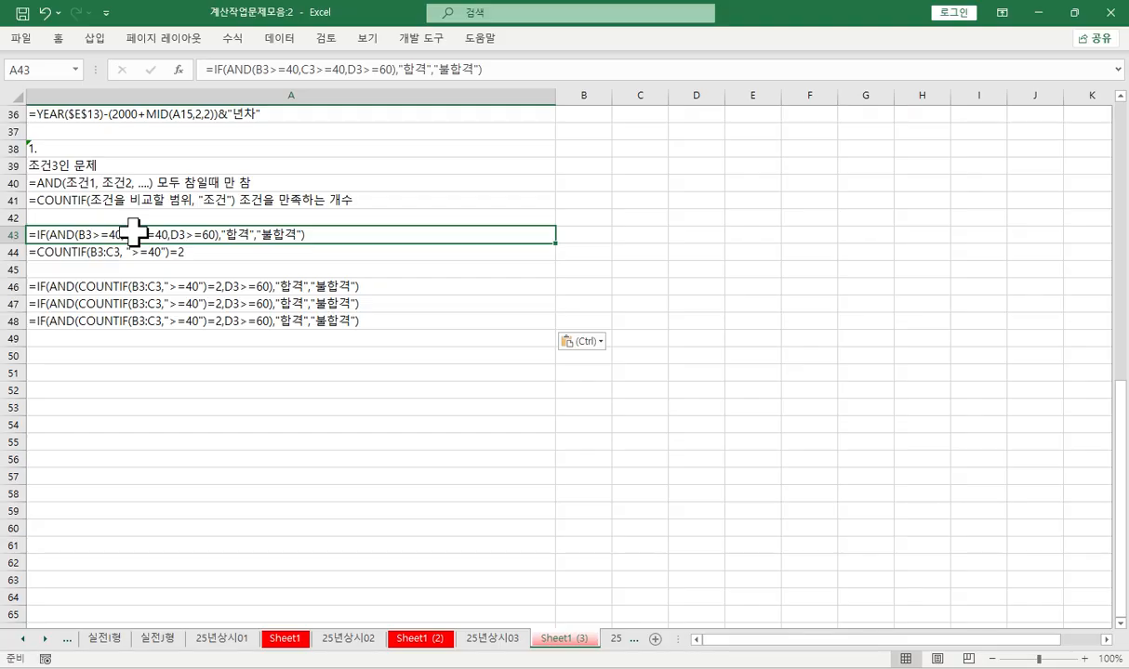
left_click(136, 253)
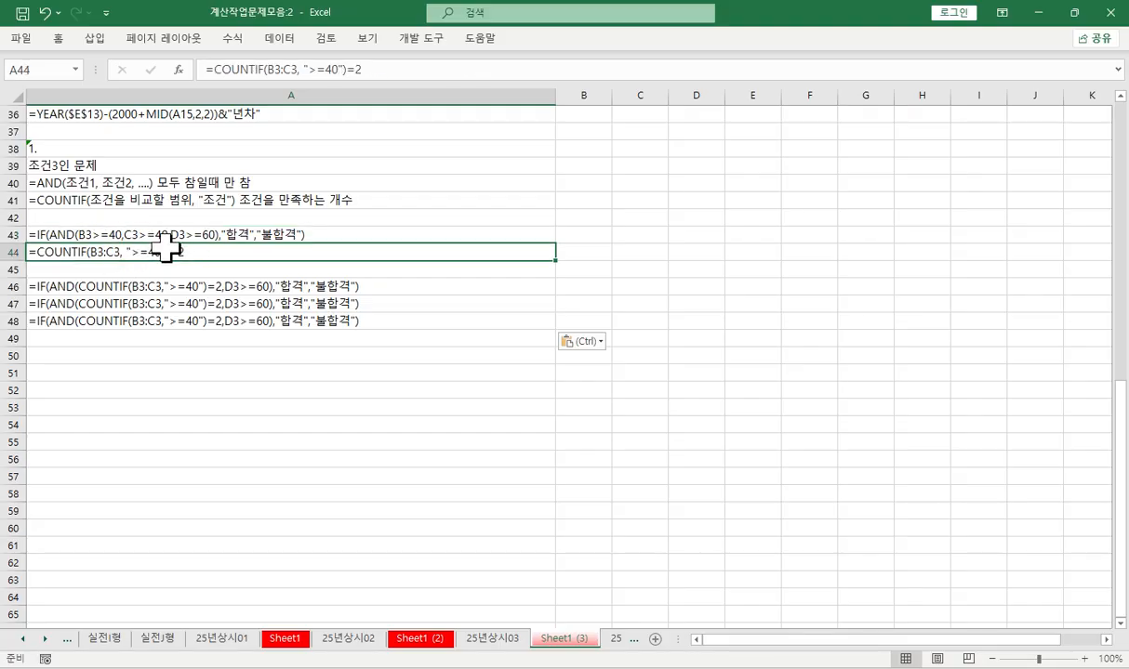
left_click_drag(144, 260, 164, 271)
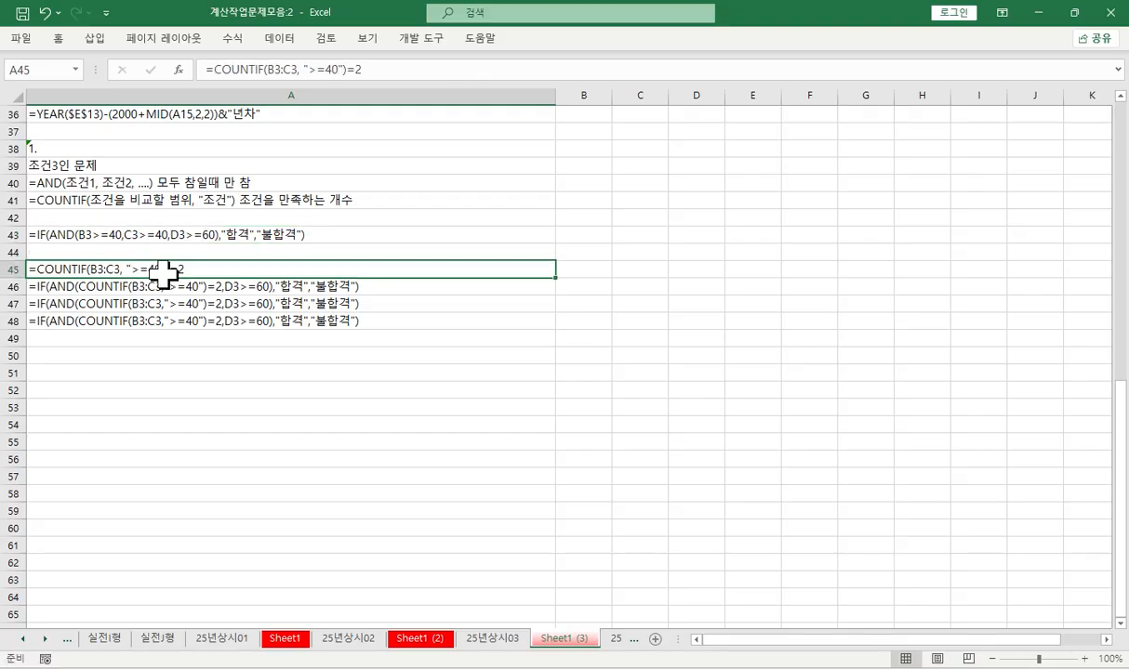
- Shorten the note in A46 to =AND(COUNTIF(B3:C3,">=40")=2,D3>=60) by removing its IF wrapper and result texts
left_click(51, 289)
double_click(51, 288)
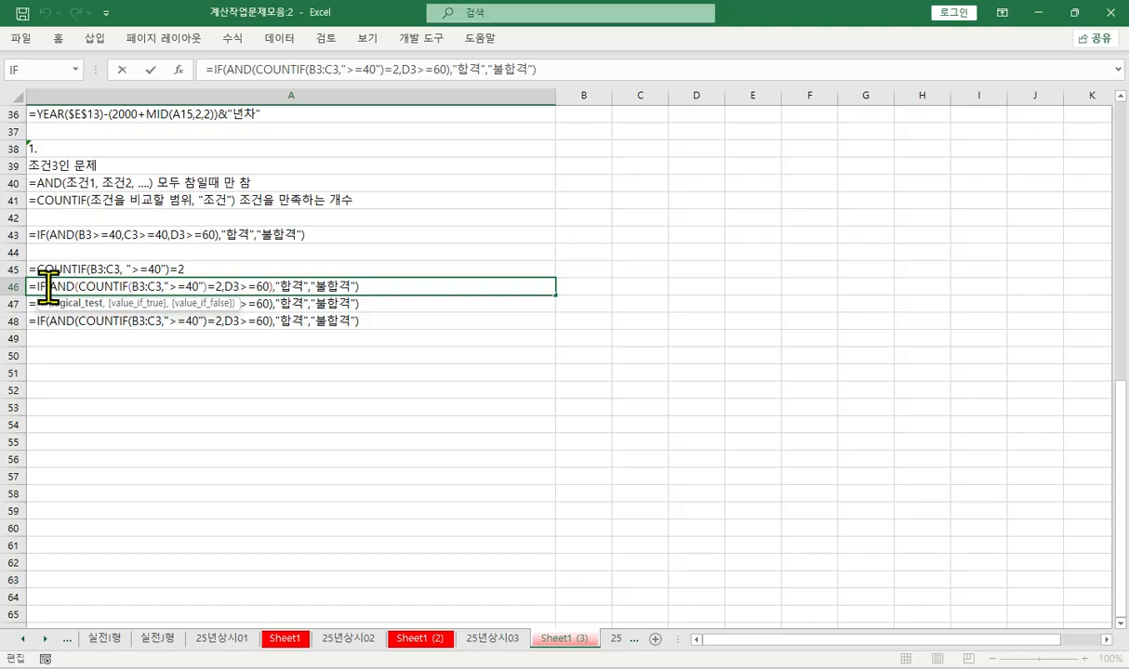
key("Delete")
key("Delete")
key("Delete")
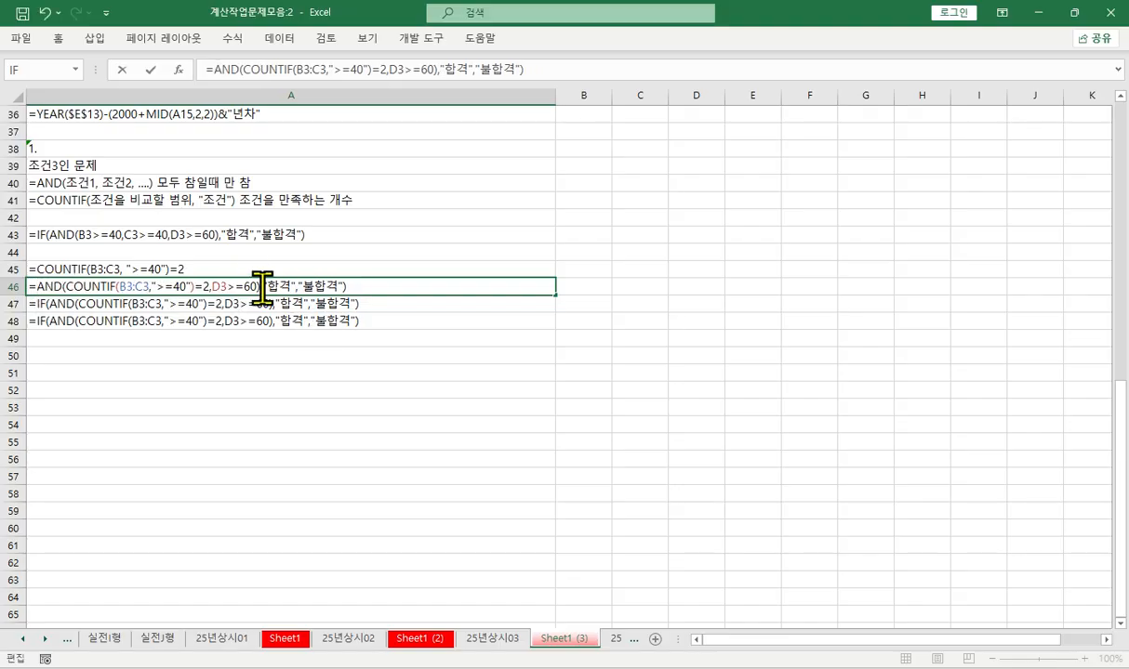
left_click_drag(263, 288, 494, 290)
key("BackSpace")
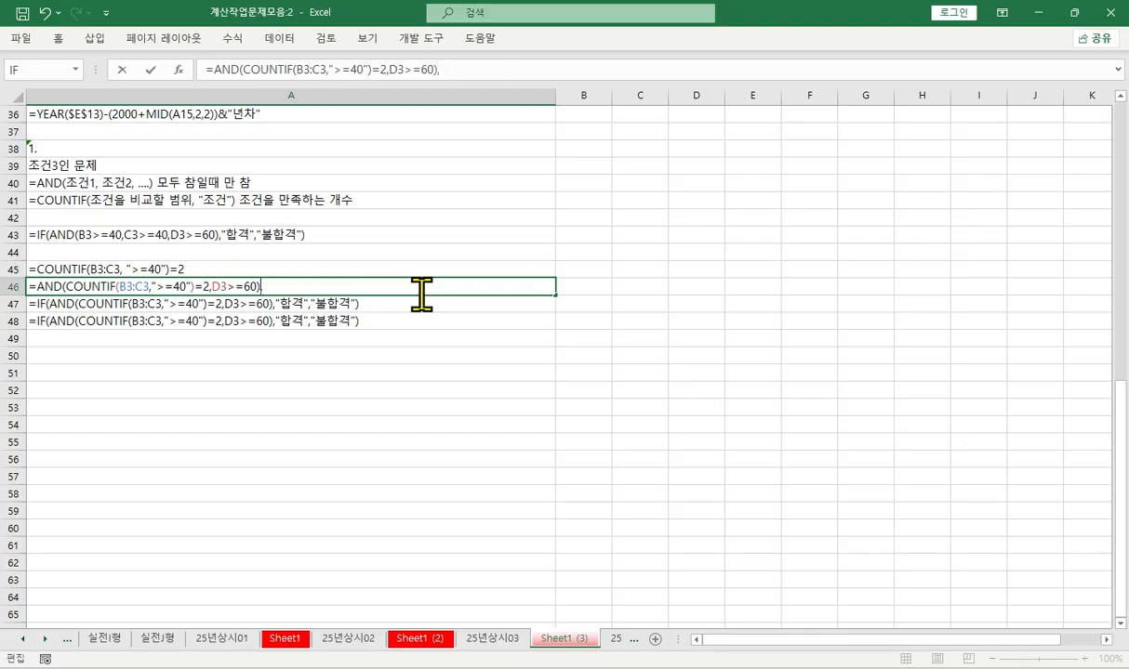
key("BackSpace")
key("Return")
key("Return")
- Clear the duplicate formula in A48 and select the three formula notes in A45:A47
key("Delete")
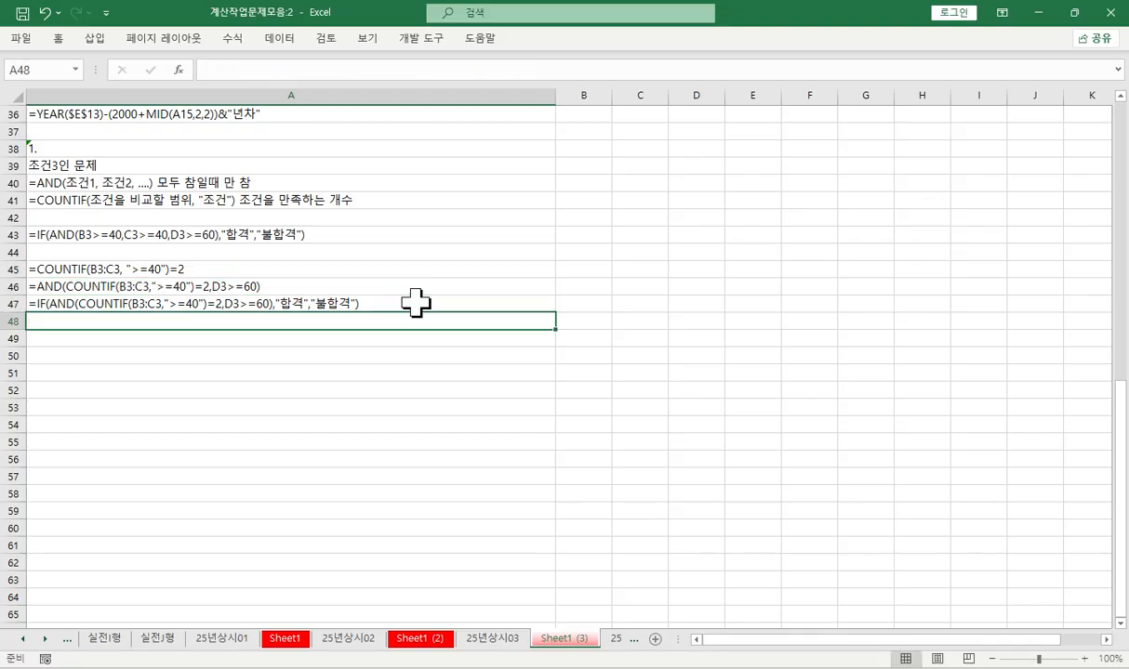
left_click(291, 351)
left_click(173, 270)
left_click_drag(172, 270, 243, 303)
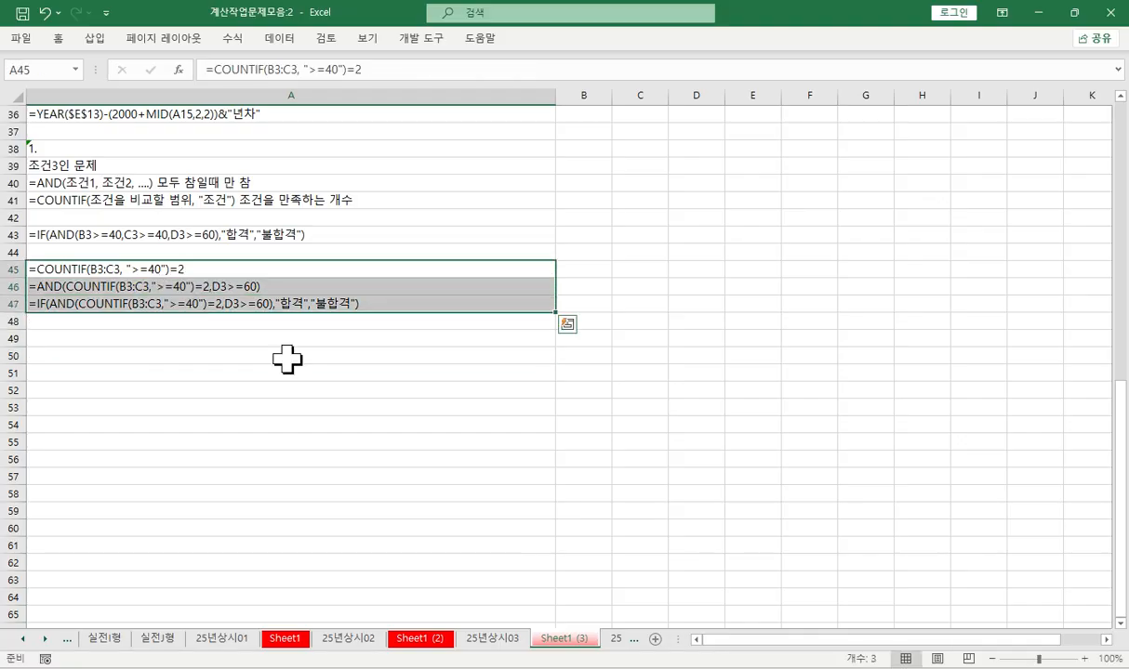